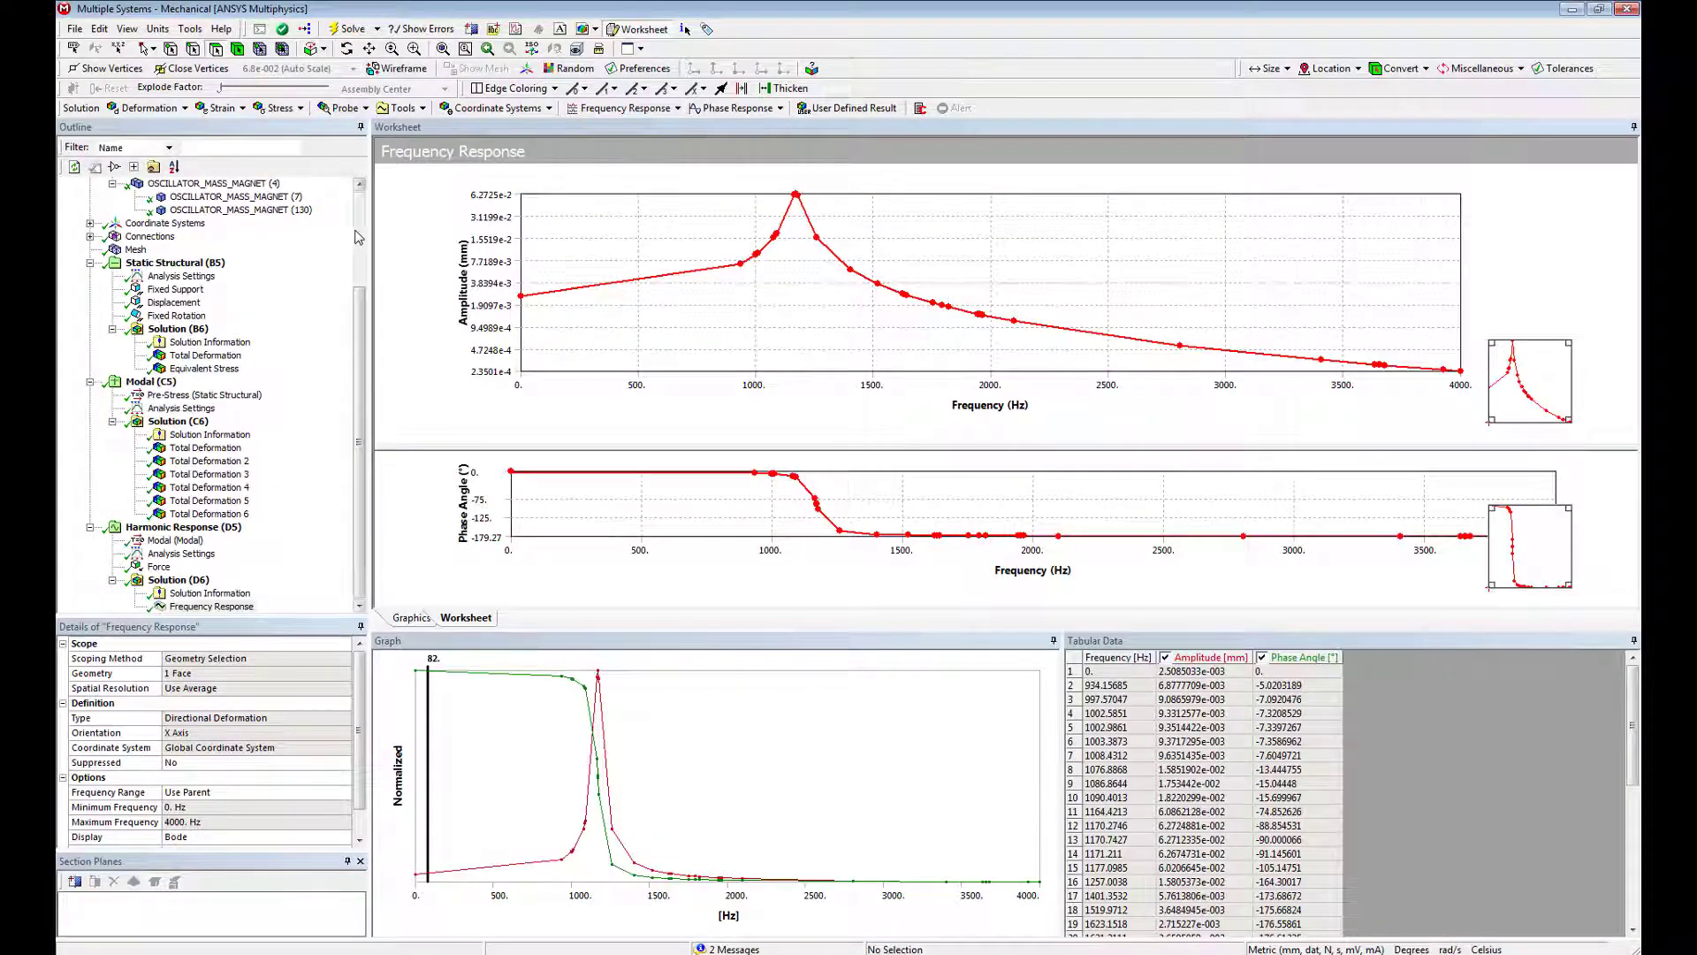
# Mark the CAD parameters ans_width_p2 and ans_radius_p3 of LEAF_SPRING (2) as design parameters.
pyautogui.scroll(4, 358, 236)
pyautogui.click(144, 210)
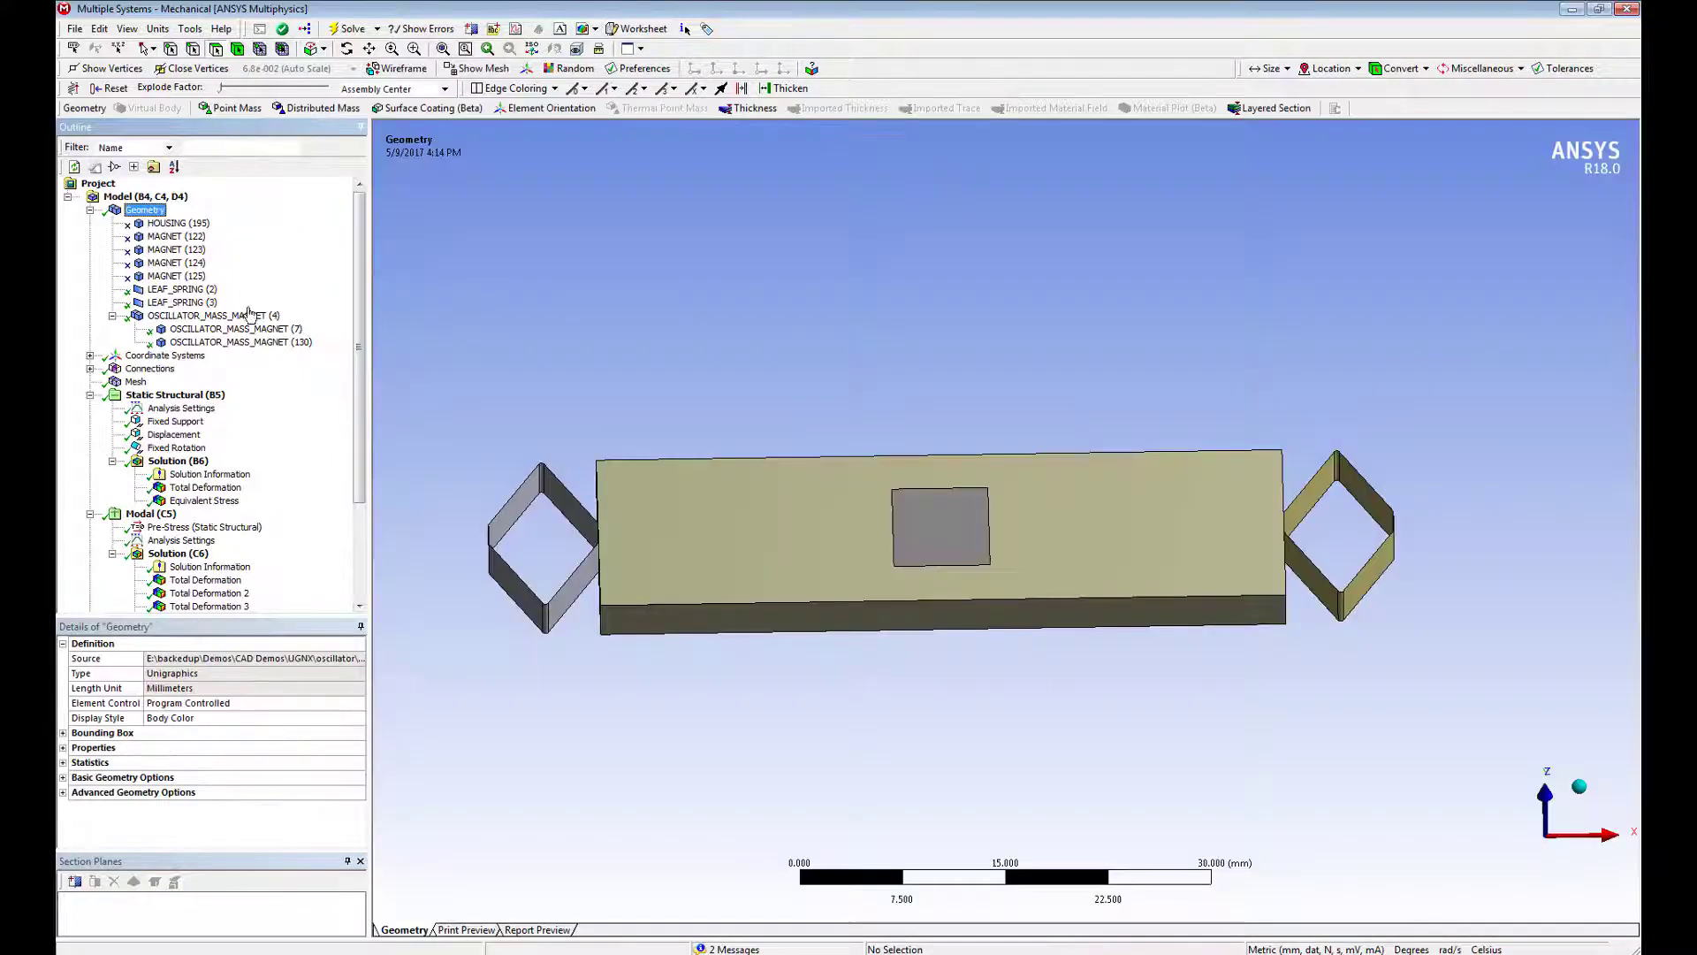
pyautogui.click(181, 289)
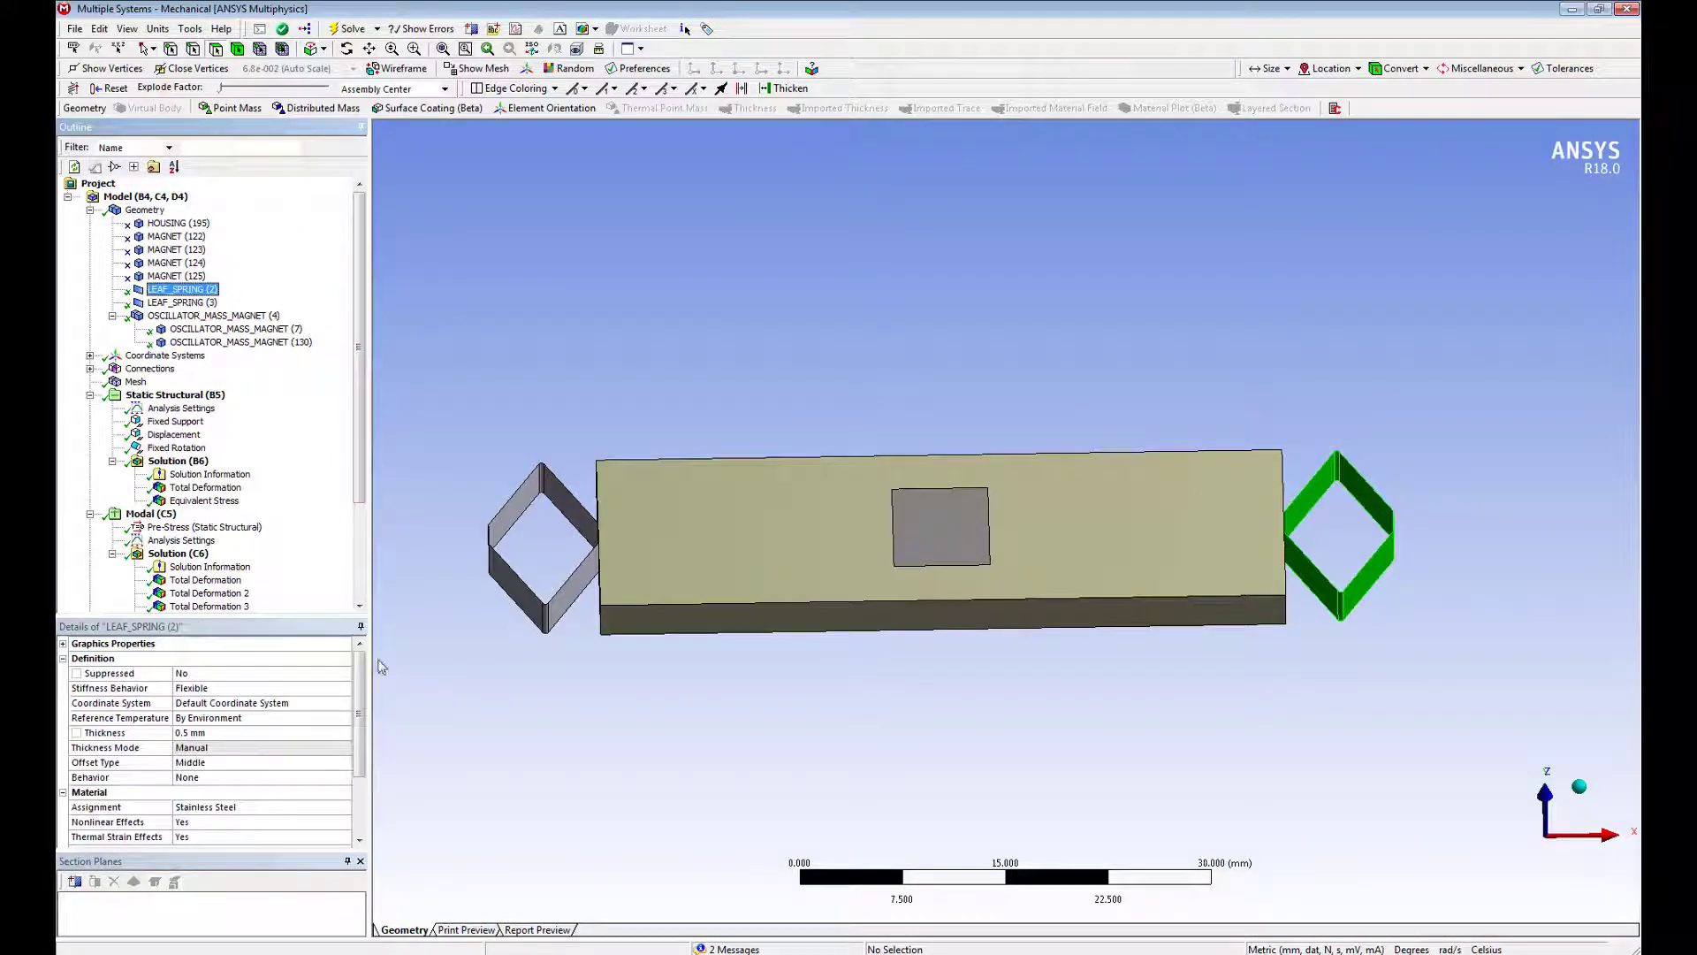
pyautogui.moveTo(358, 712); pyautogui.dragTo(358, 767)
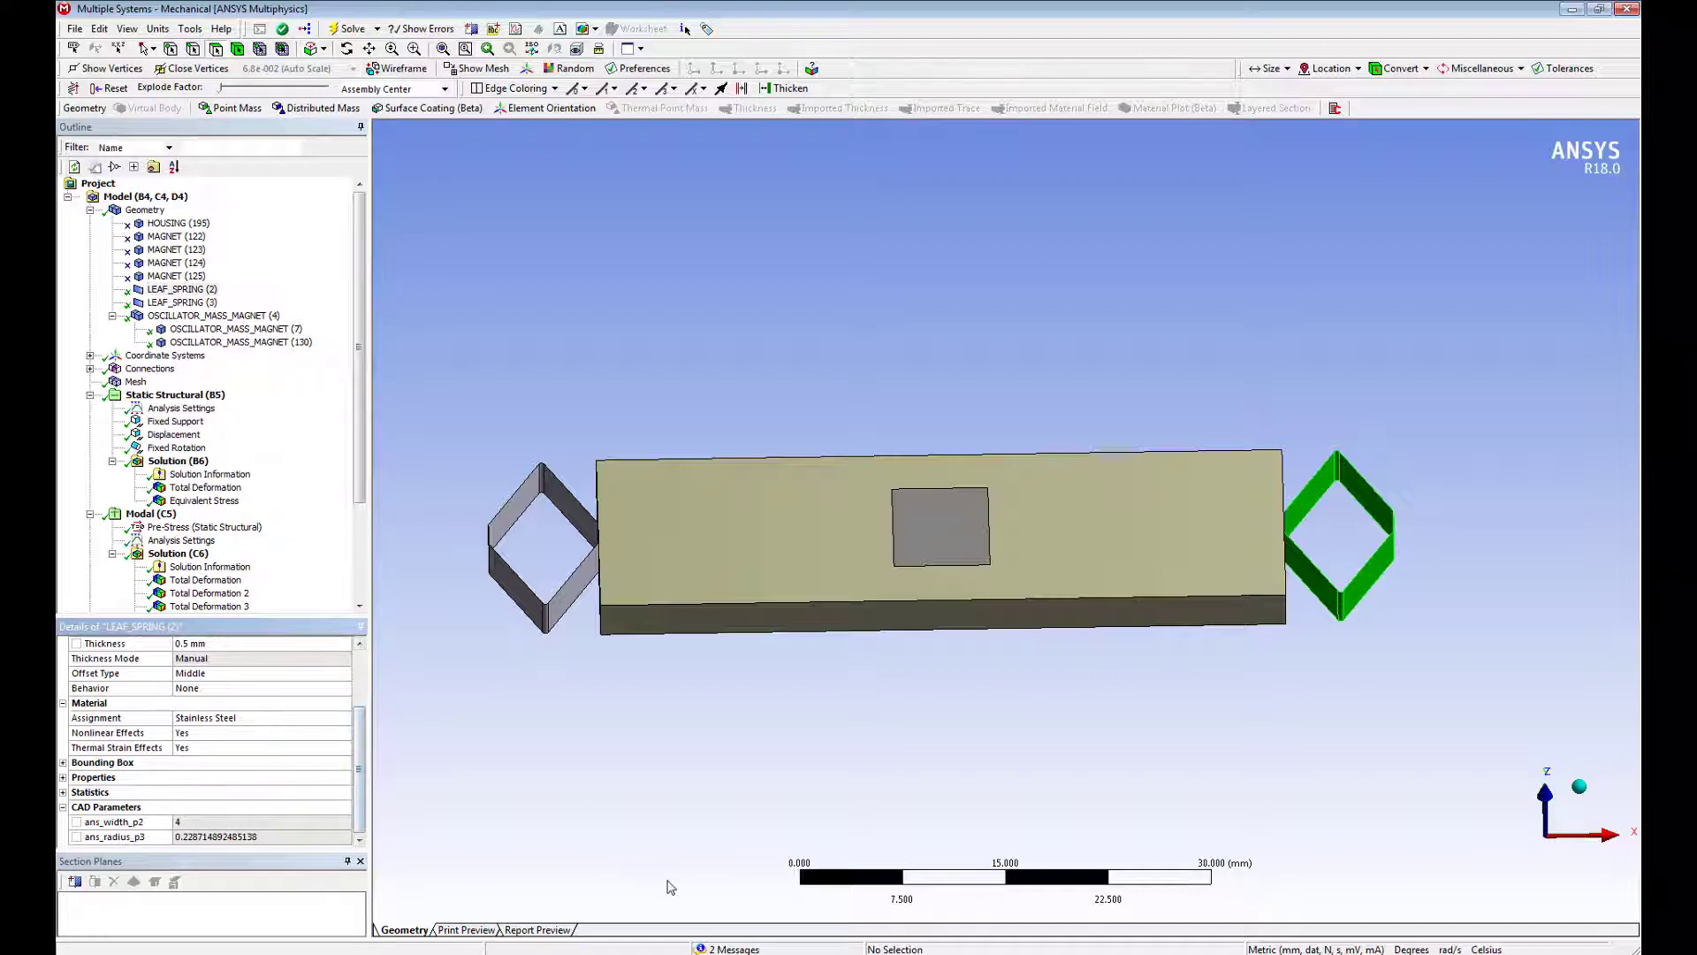
pyautogui.click(113, 824)
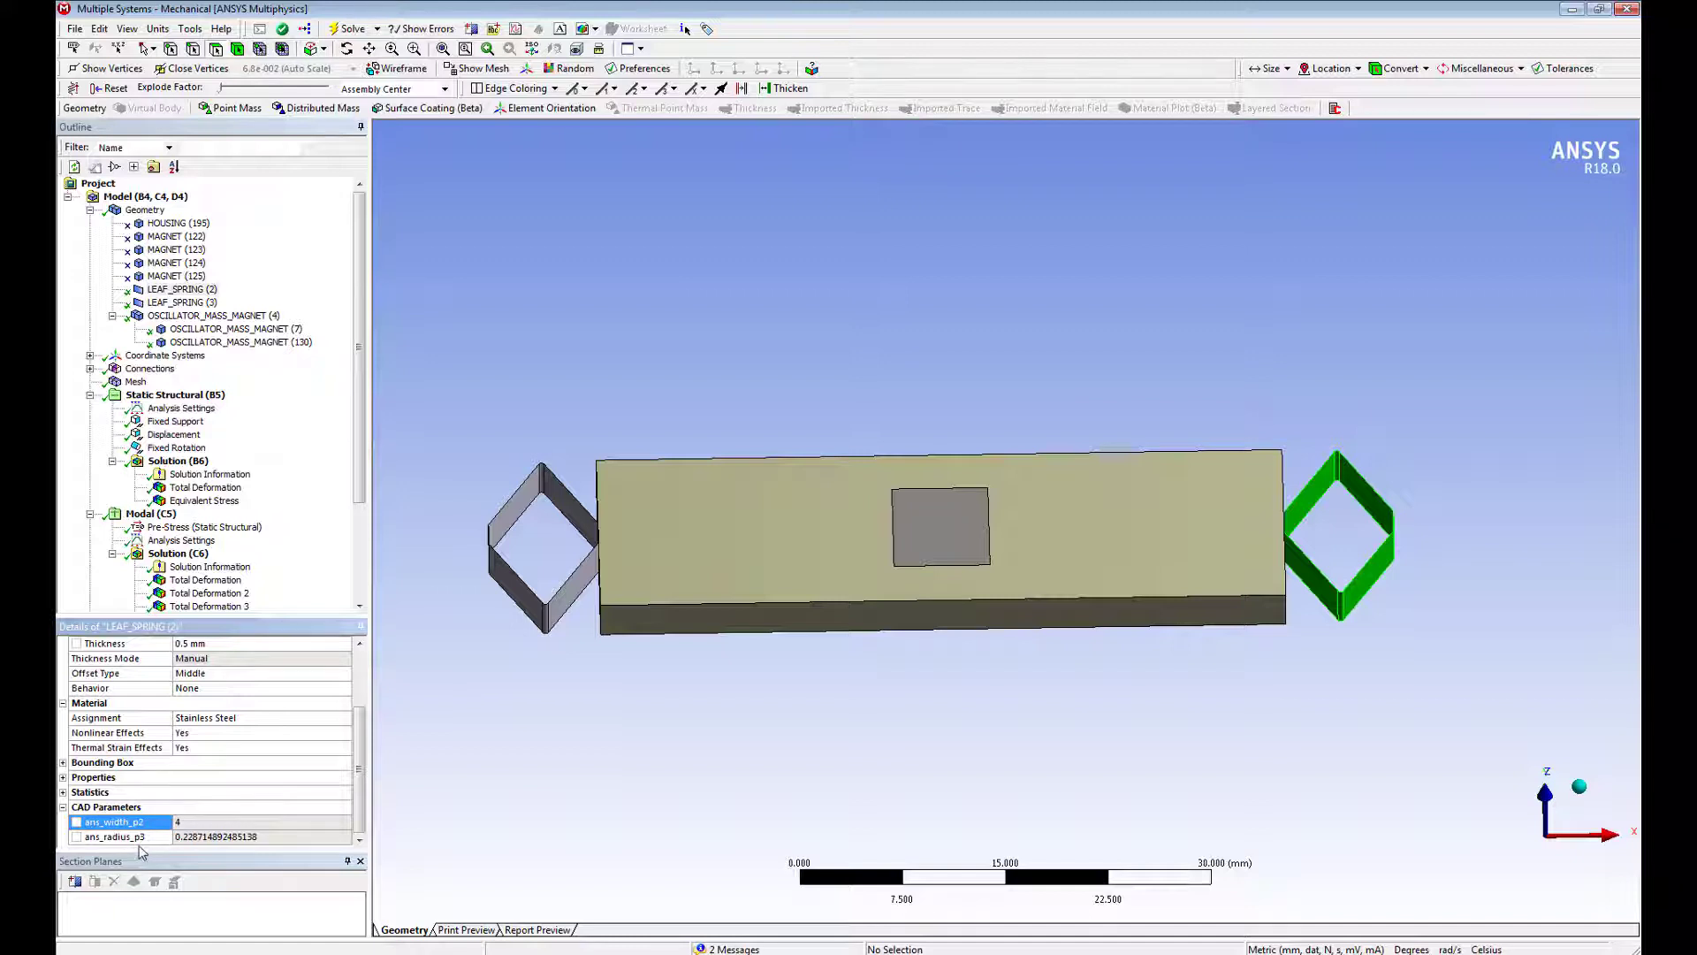
pyautogui.click(141, 838)
pyautogui.click(139, 823)
pyautogui.click(187, 838)
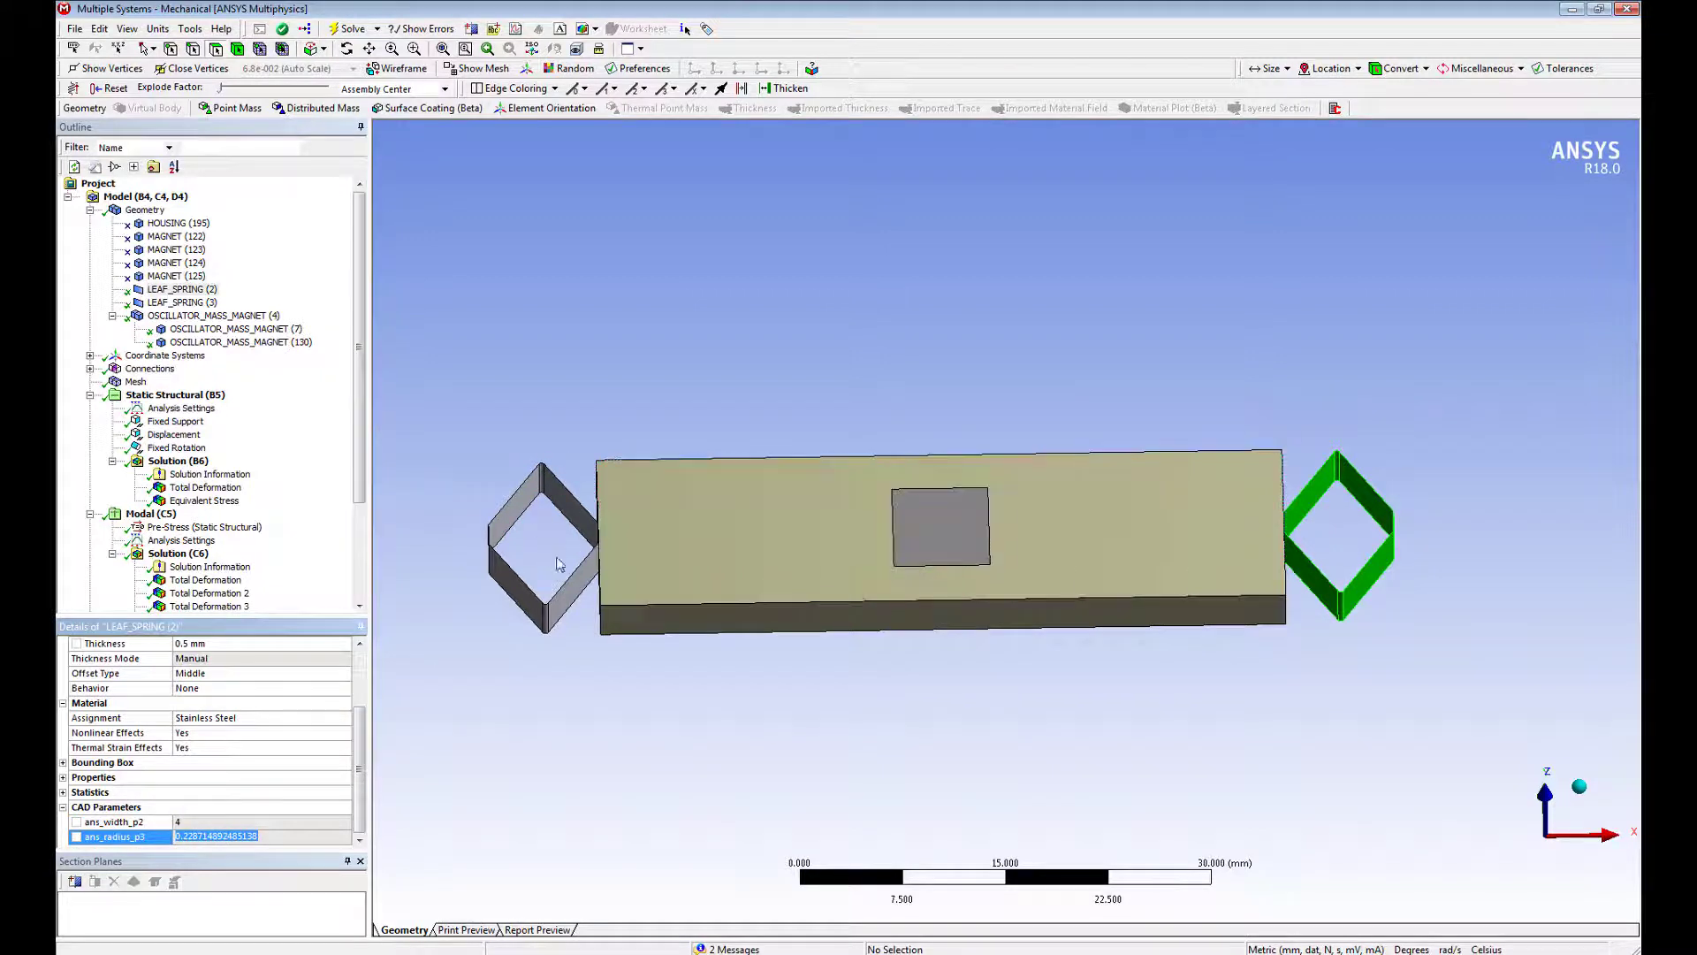
pyautogui.click(76, 823)
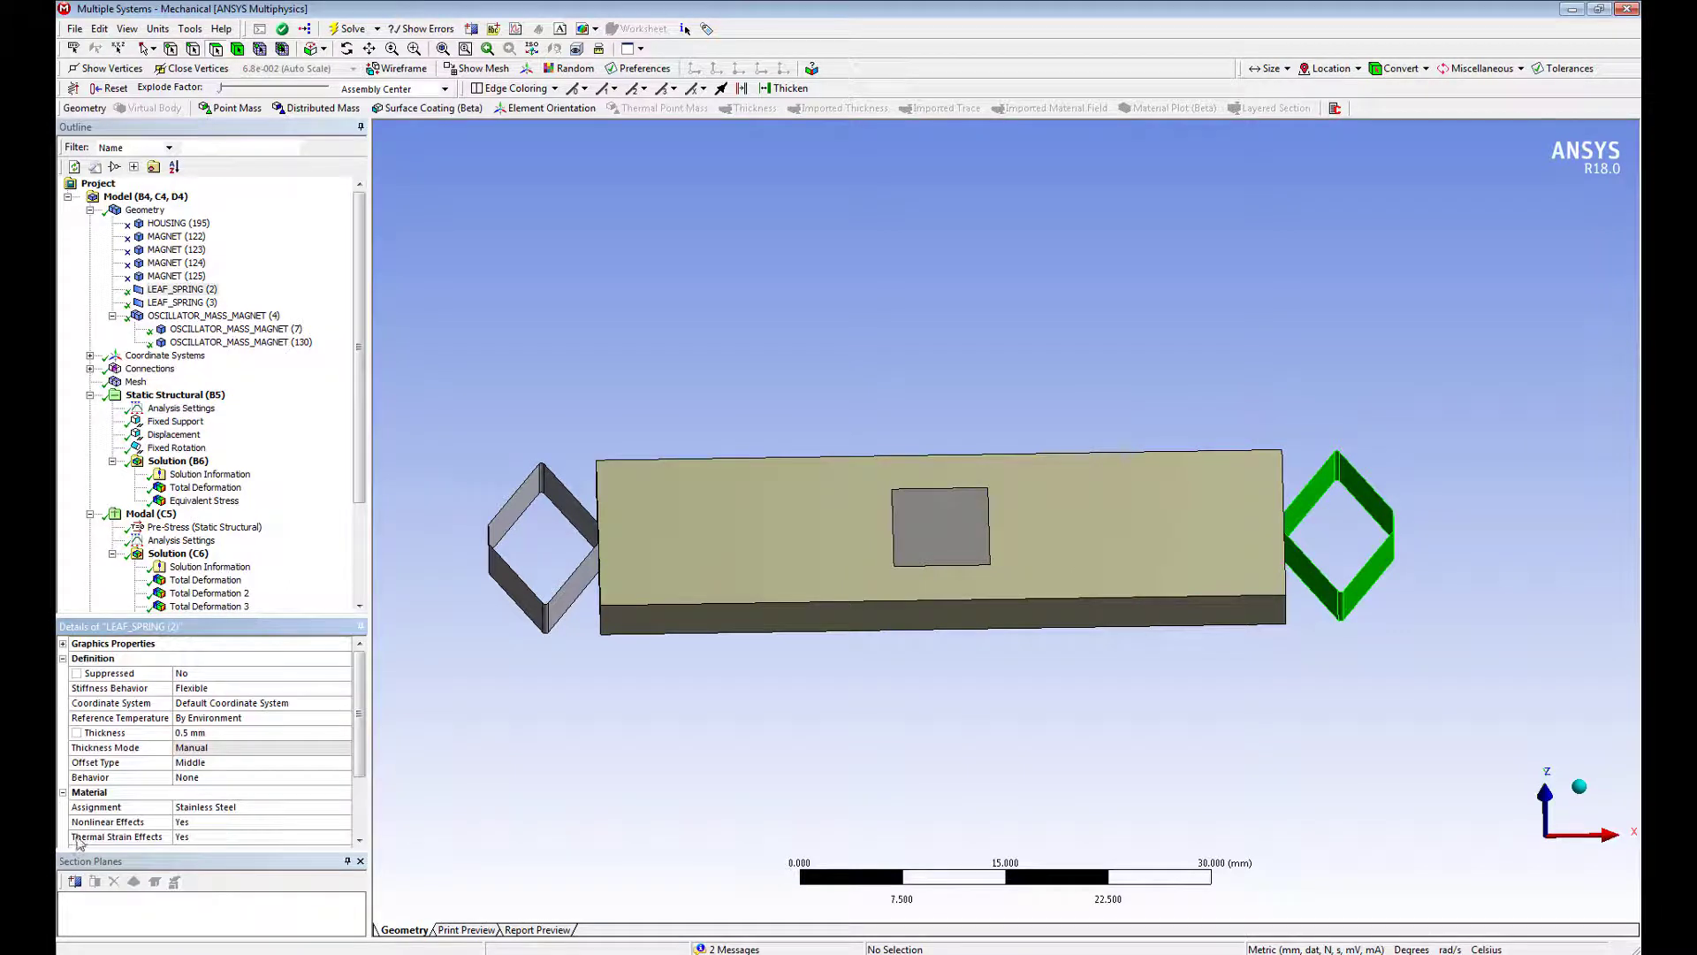
pyautogui.click(76, 837)
# Check the properties of LEAF_SPRING (3) and the two OSCILLATOR_MASS_MAGNET bodies.
pyautogui.click(195, 305)
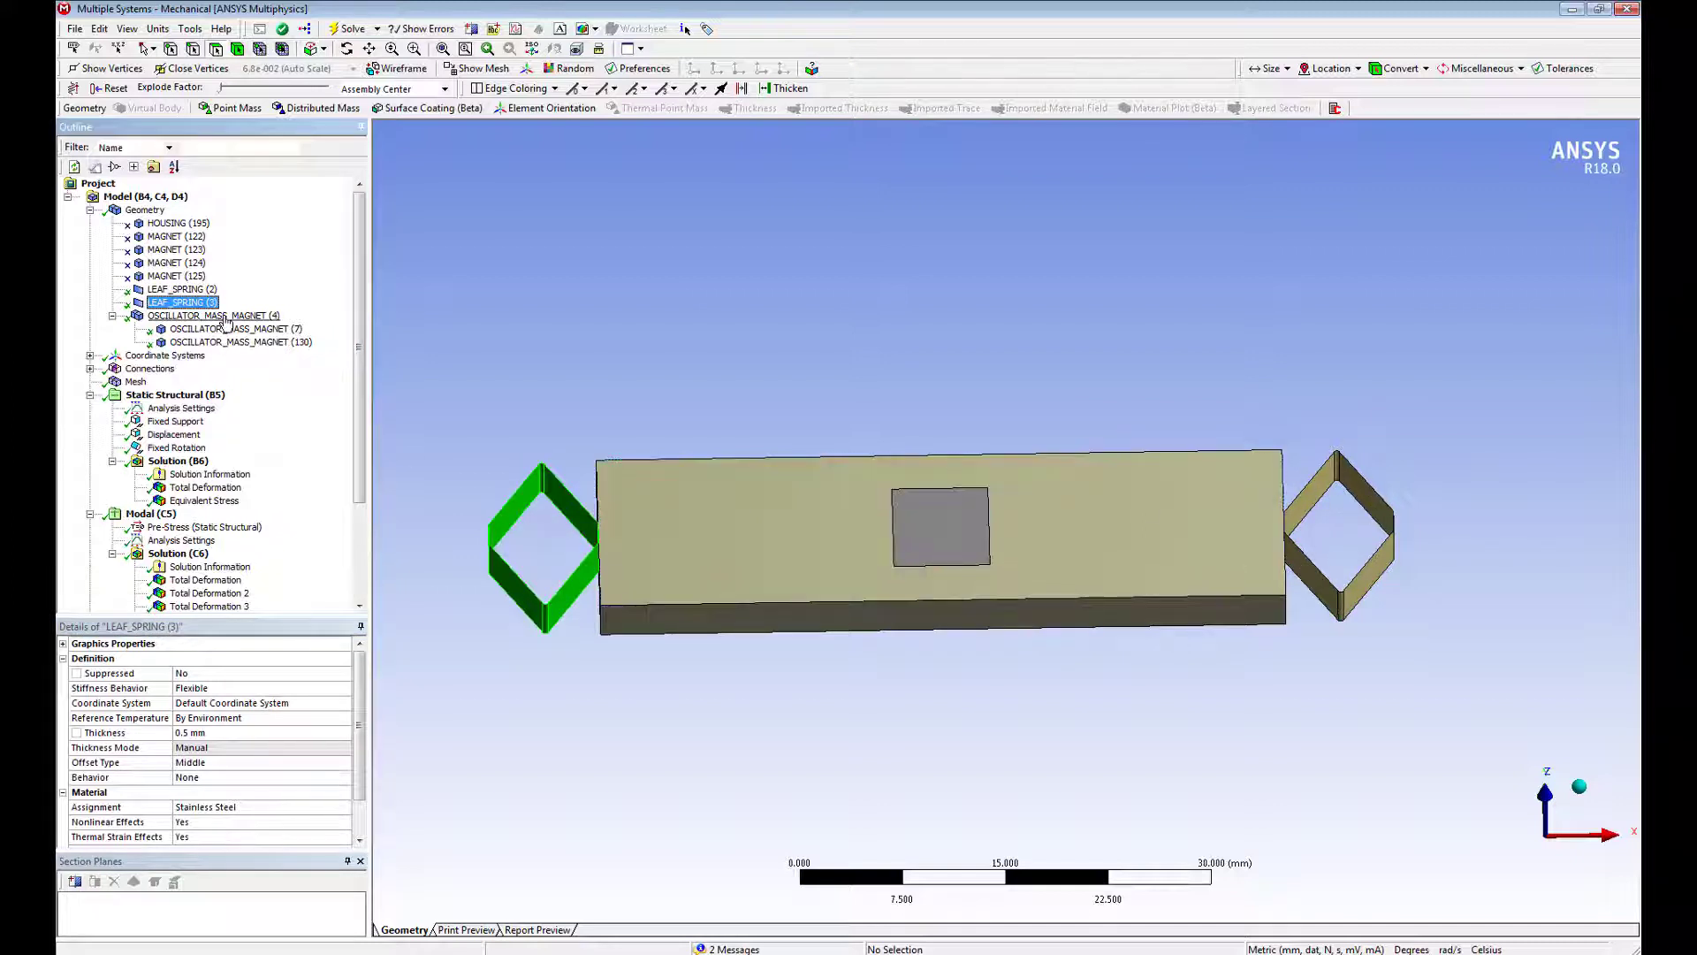
pyautogui.click(221, 329)
pyautogui.click(222, 342)
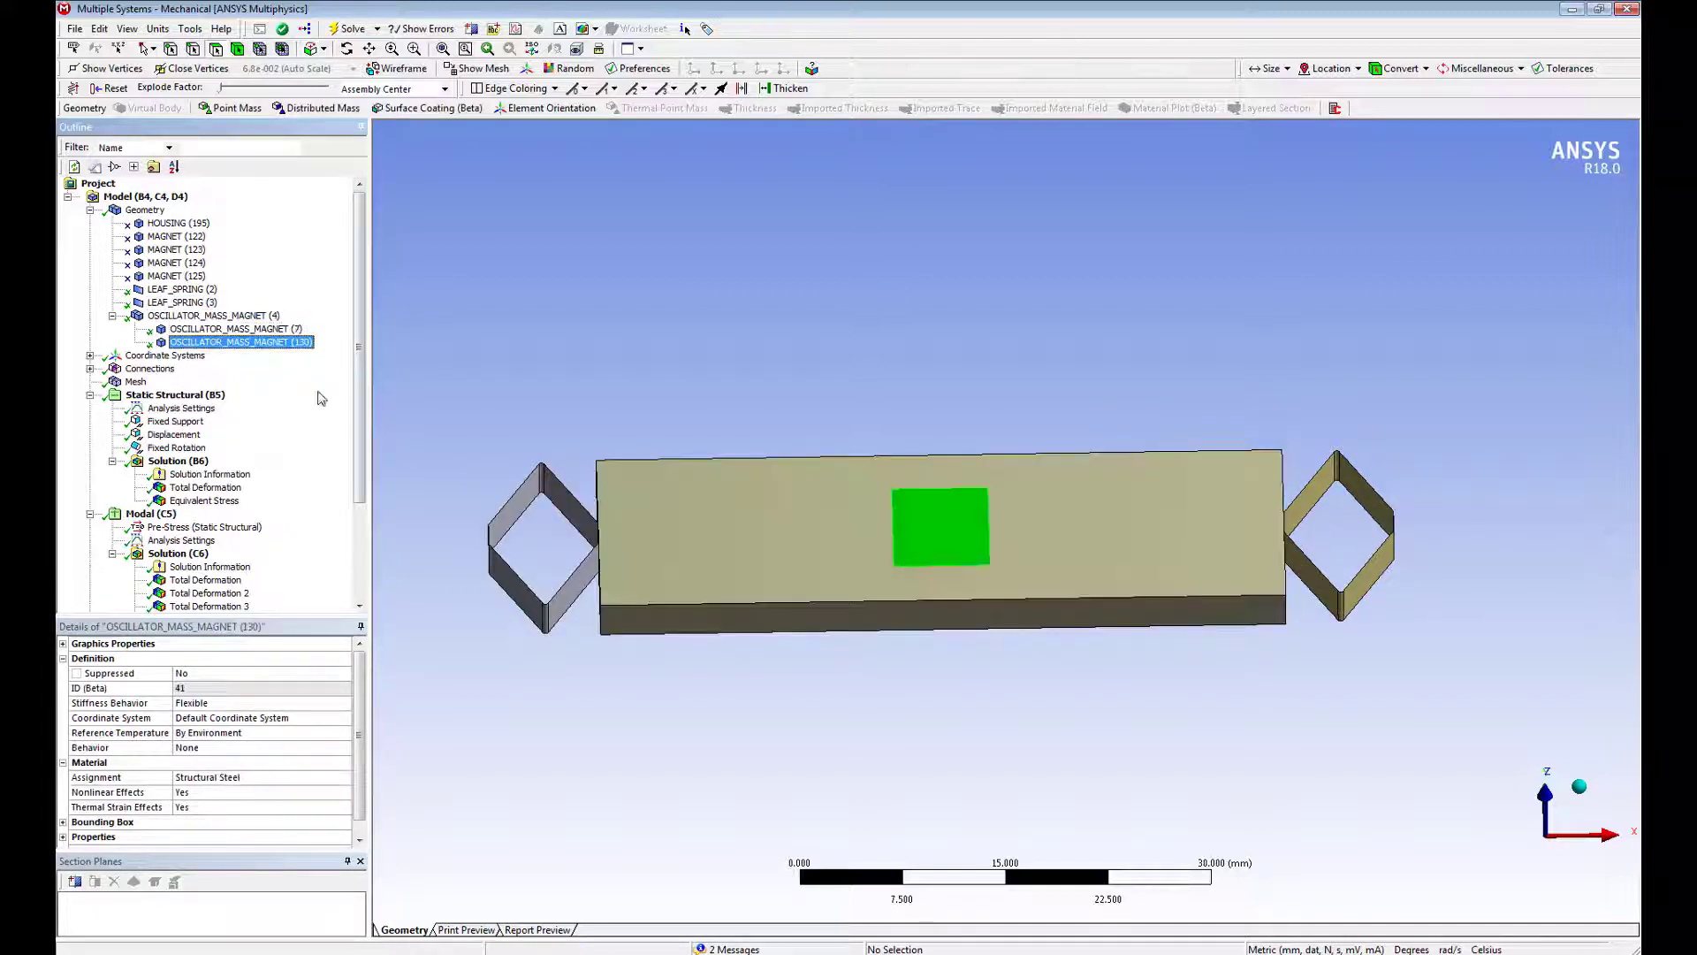
pyautogui.click(354, 796)
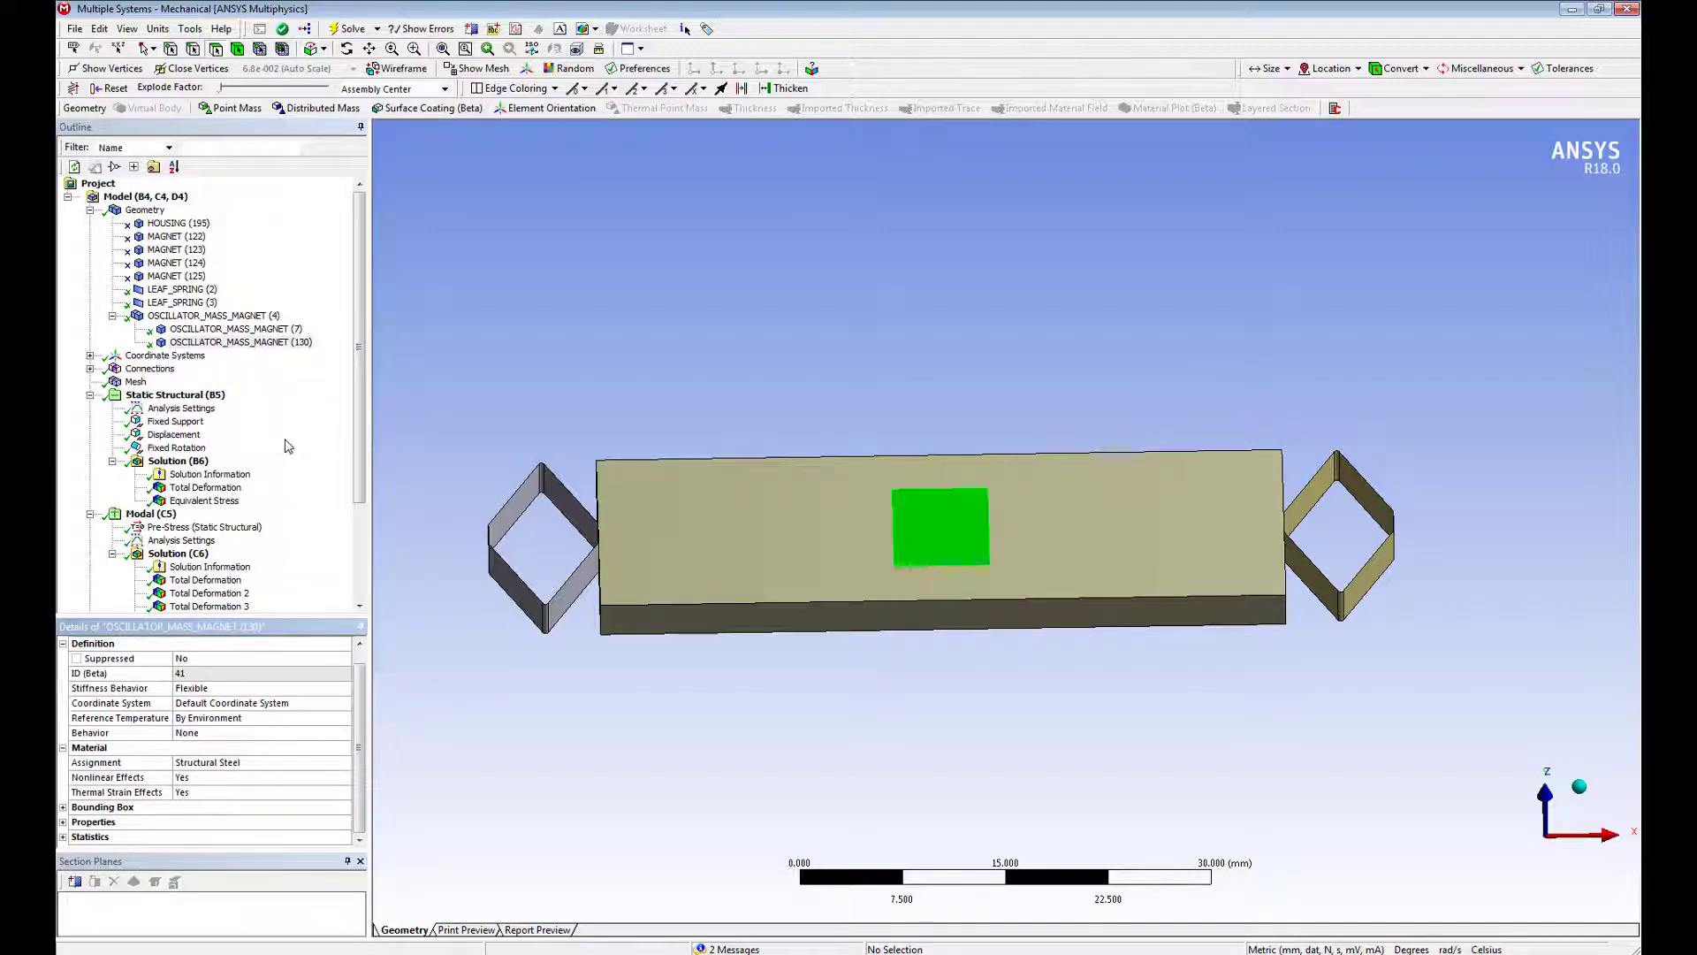
# Mark the thickness of both LEAF_SPRING (2) and LEAF_SPRING (3) as design parameters.
pyautogui.click(208, 292)
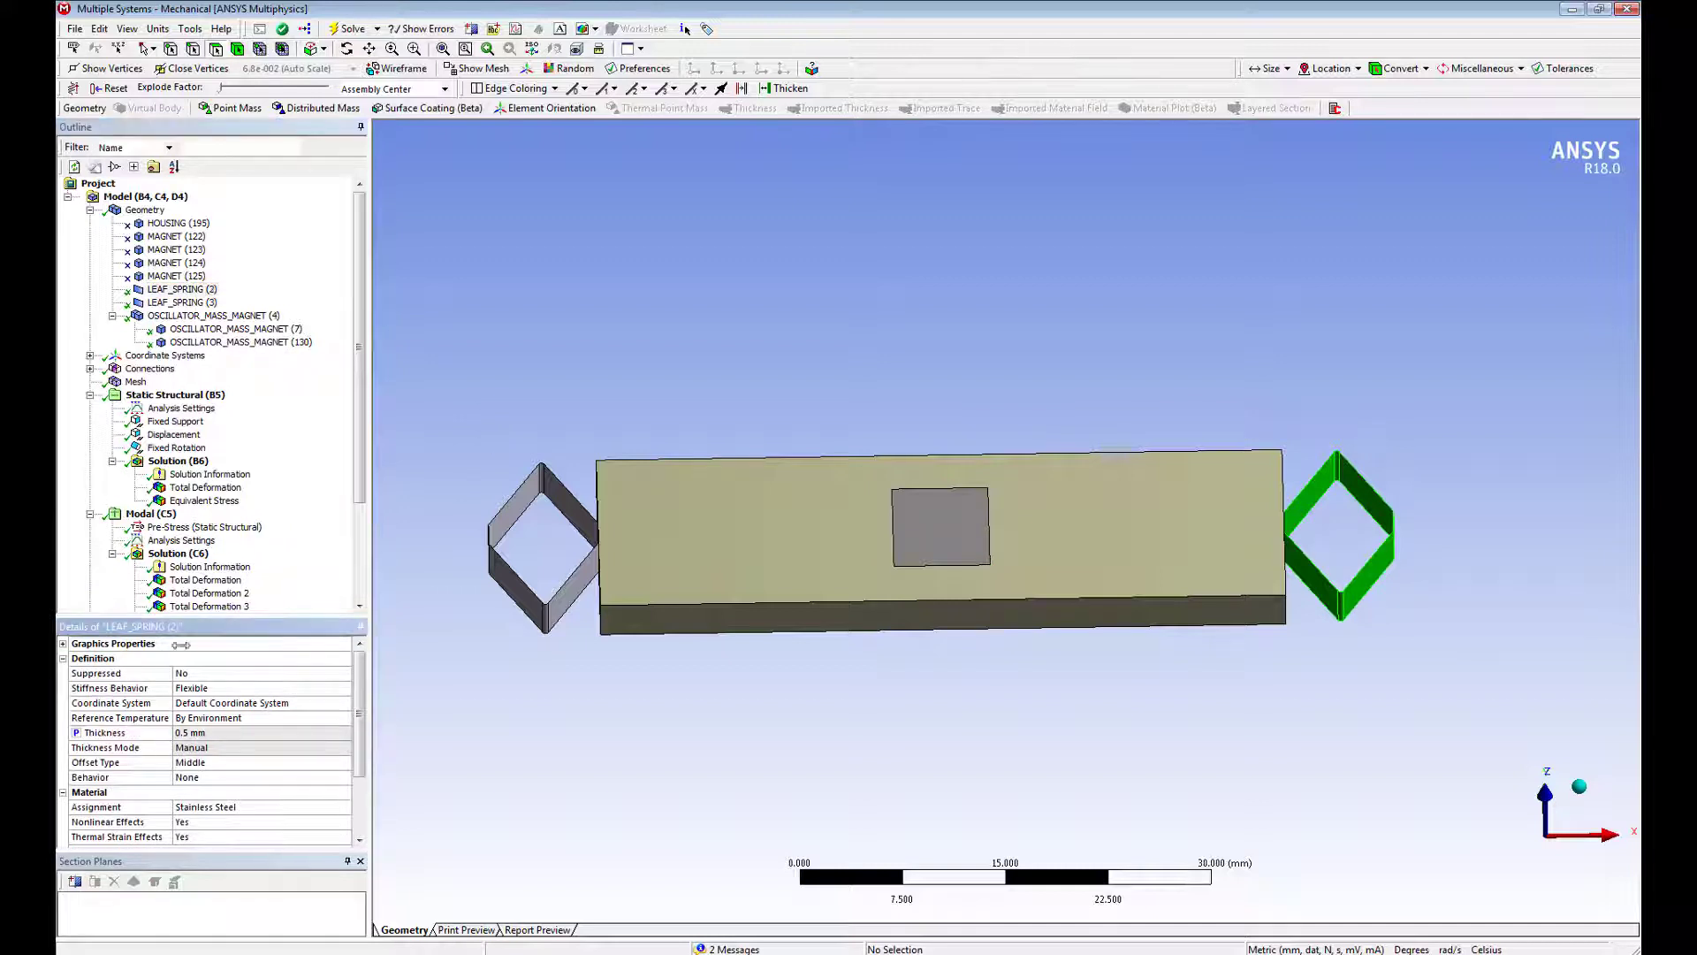
pyautogui.click(187, 303)
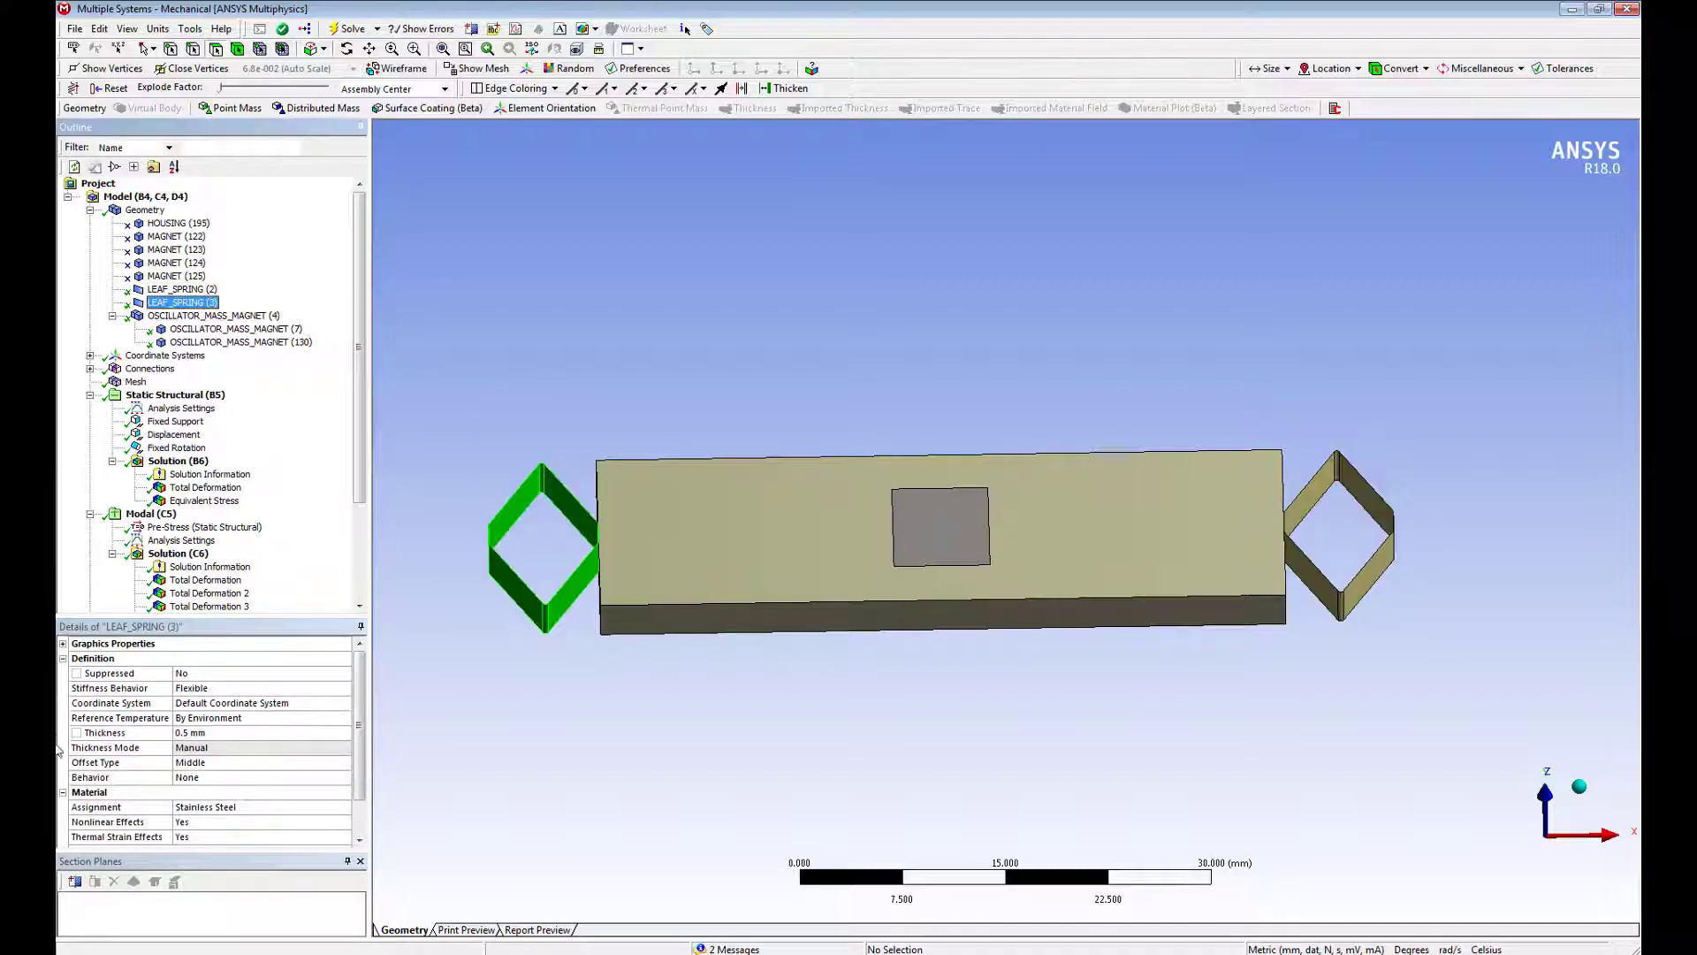
pyautogui.click(76, 733)
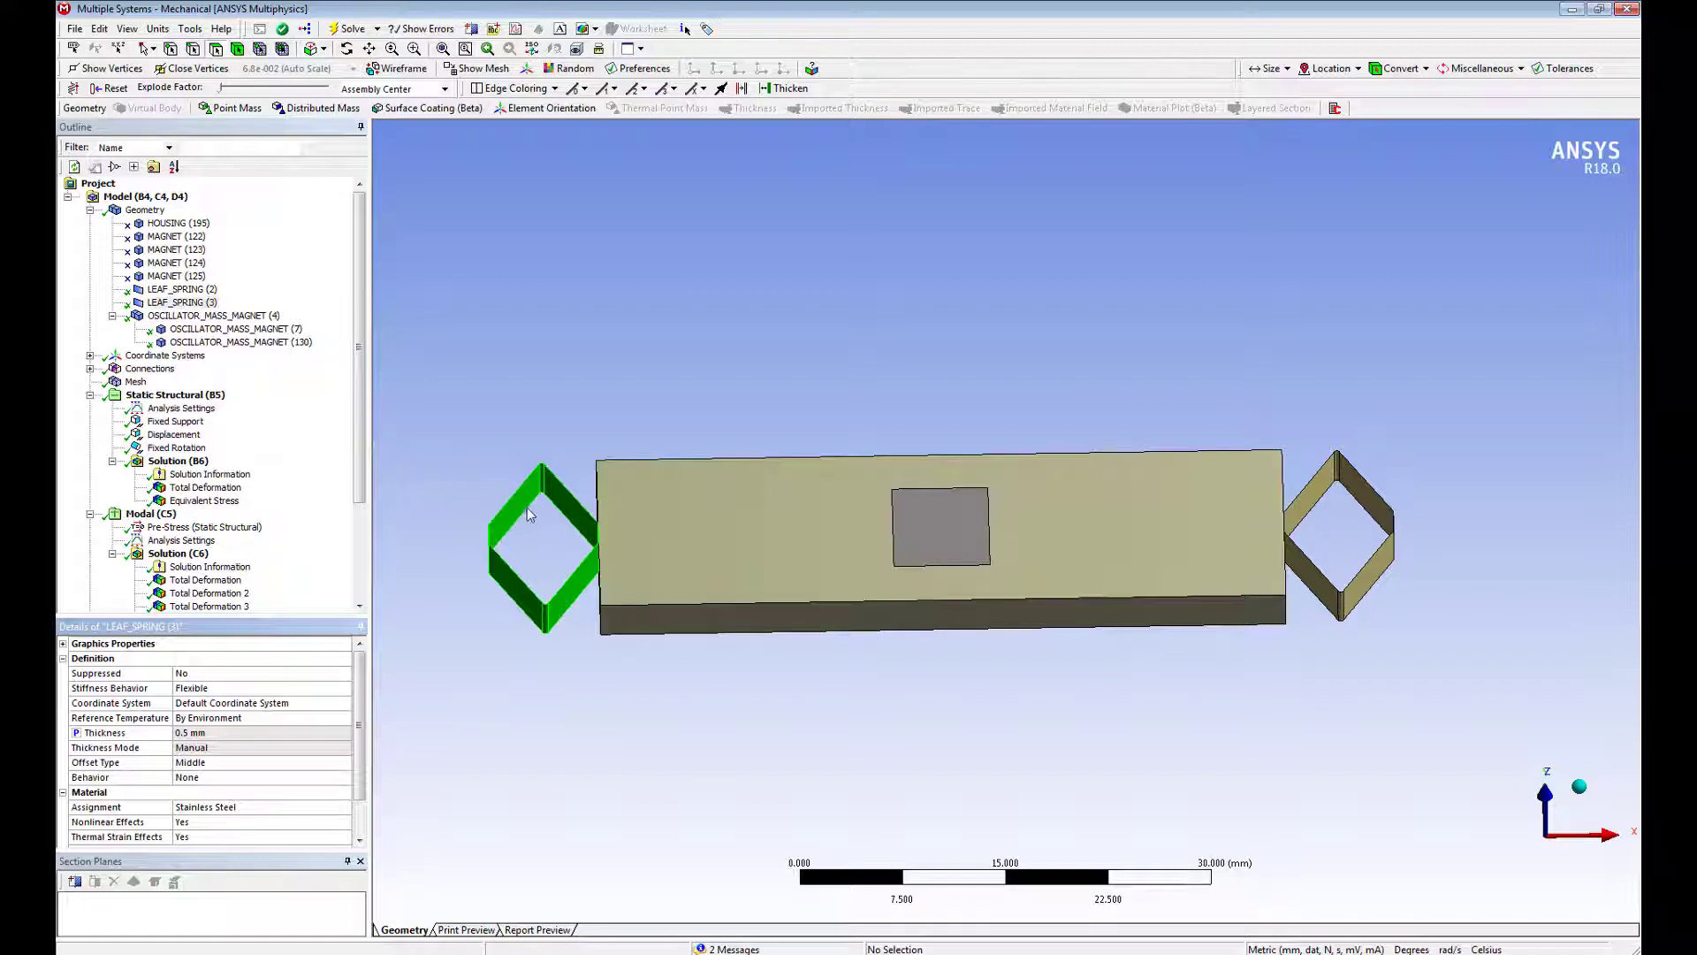
# View the first total deformation result of the modal analysis and check the project schematic in Workbench.
pyautogui.scroll(-3, 328, 579)
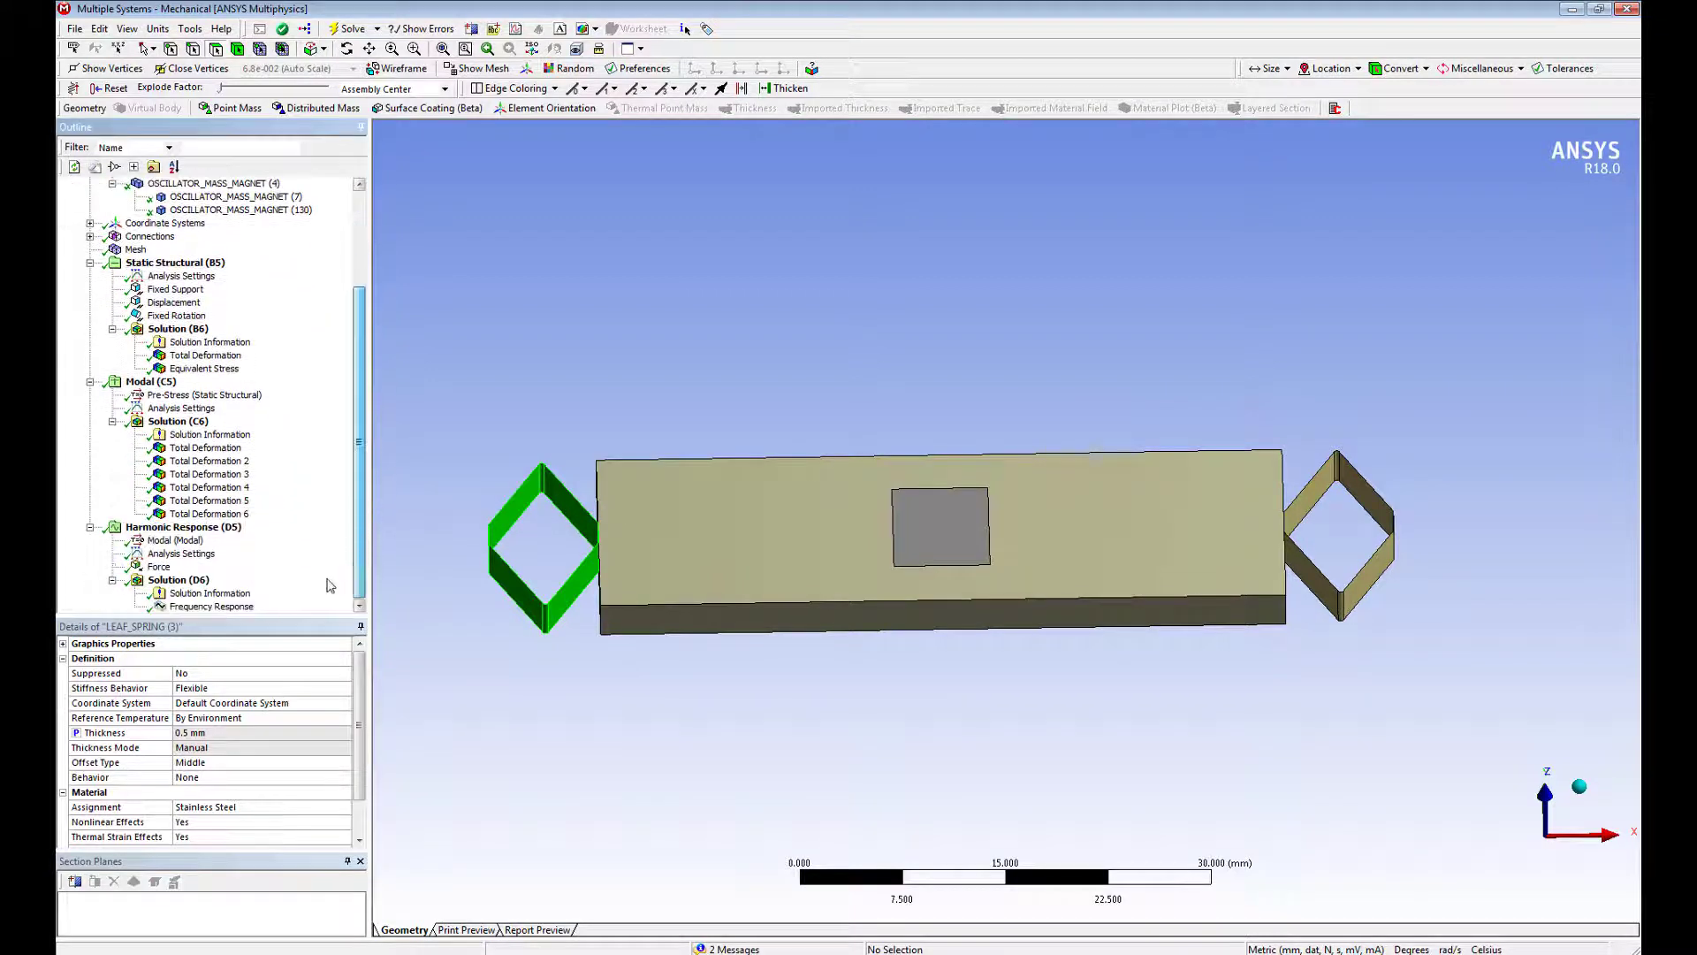
pyautogui.click(206, 448)
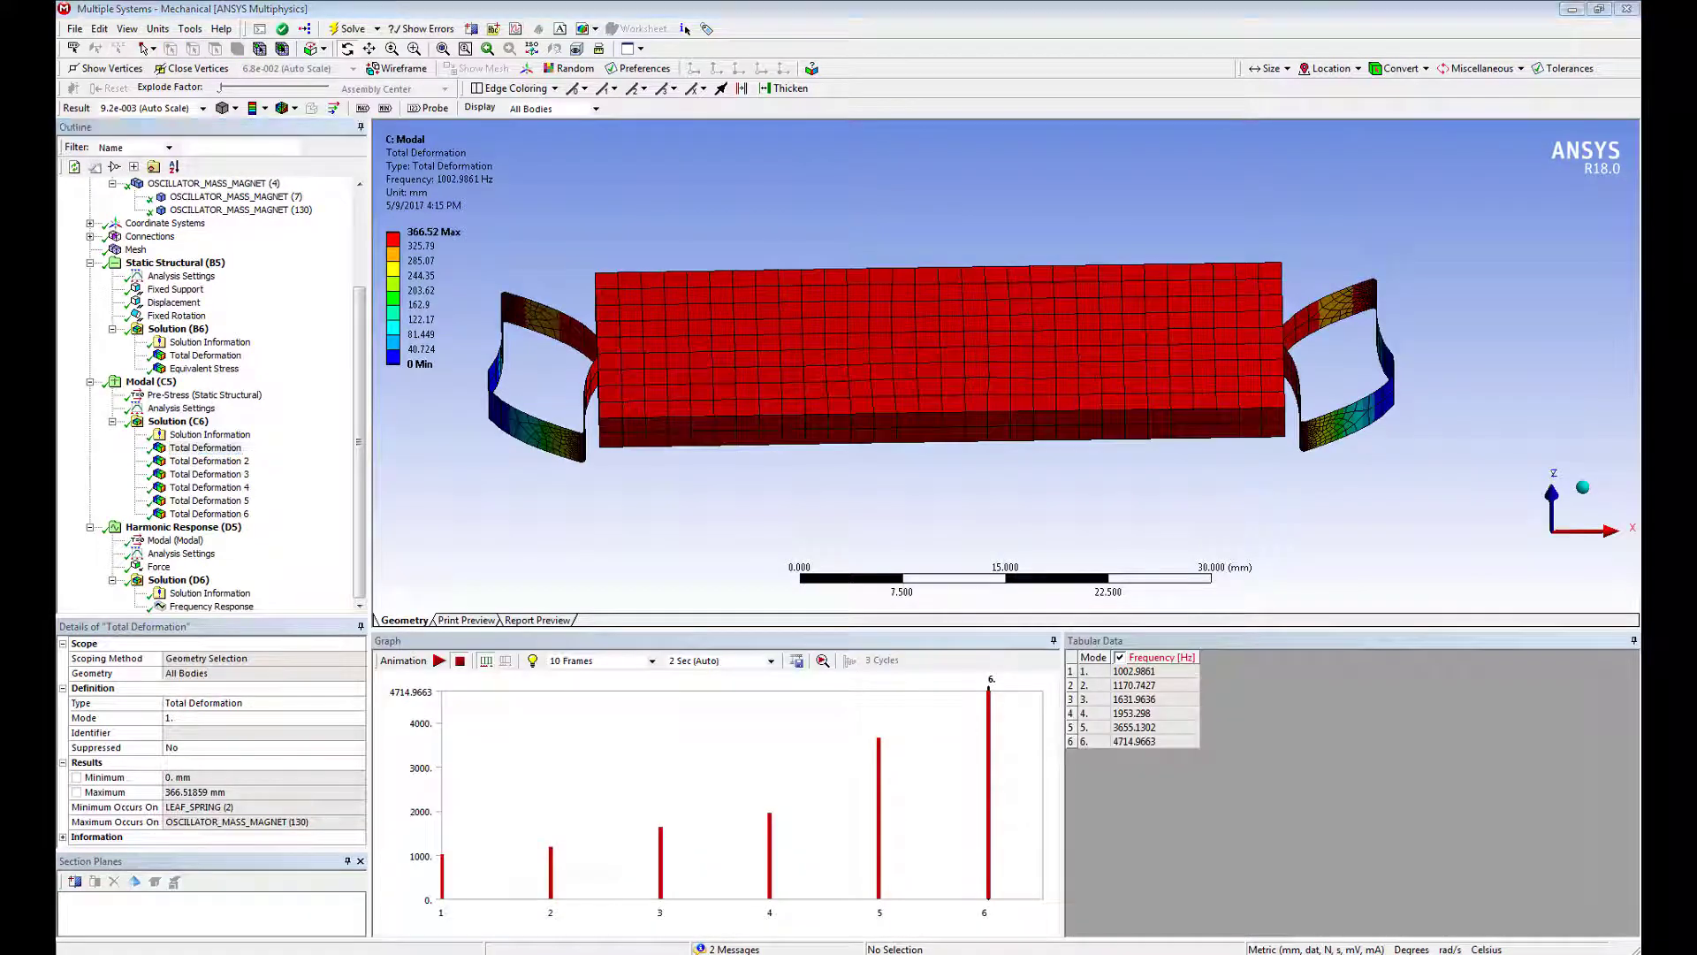
pyautogui.hotkey('alt', 'Tab')
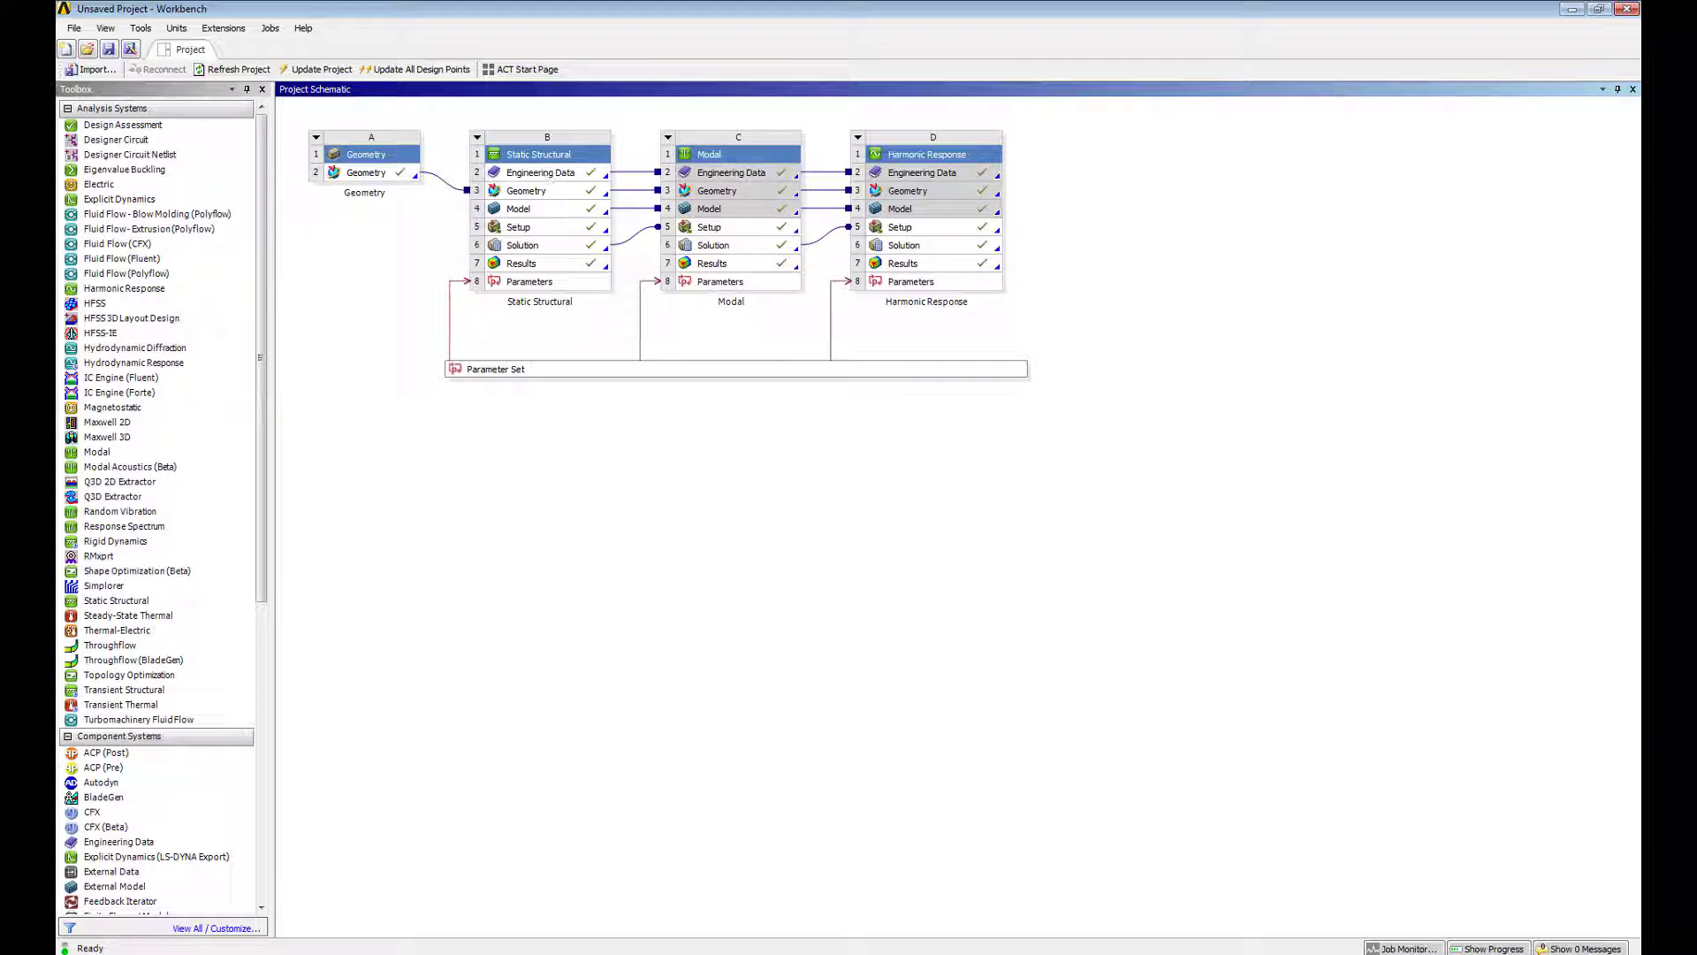
pyautogui.hotkey('alt', 'Tab')
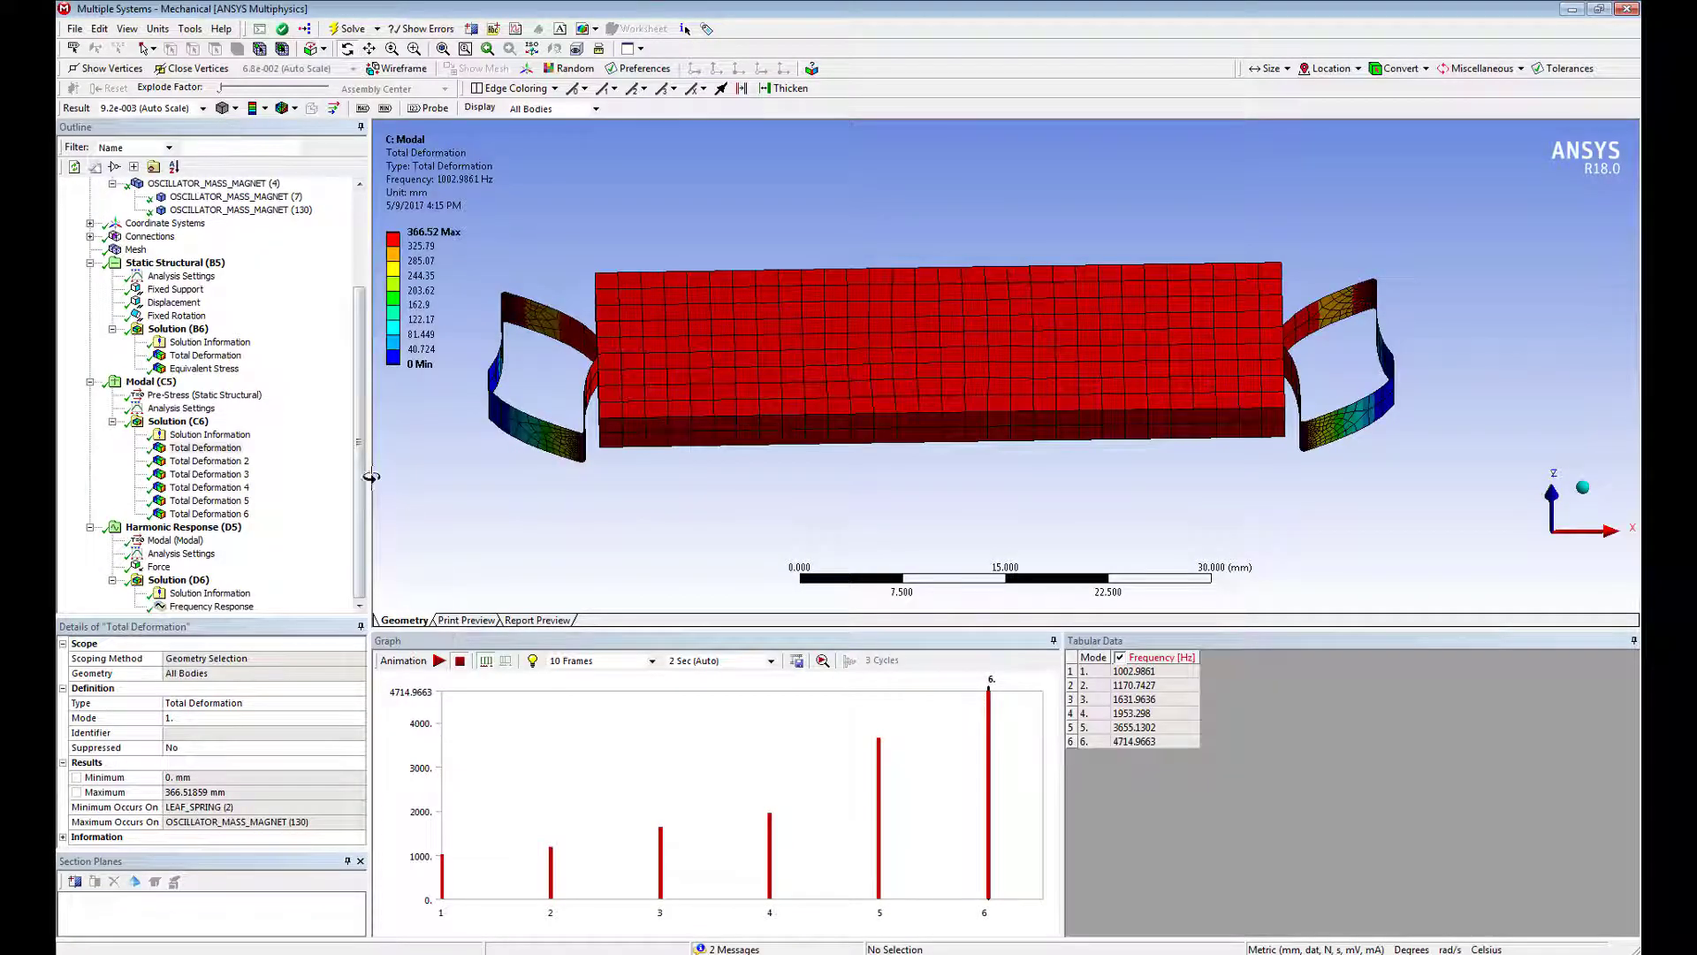
# Review the static structural fixed support and displacement, along with the details of the equivalent stress result.
pyautogui.click(175, 290)
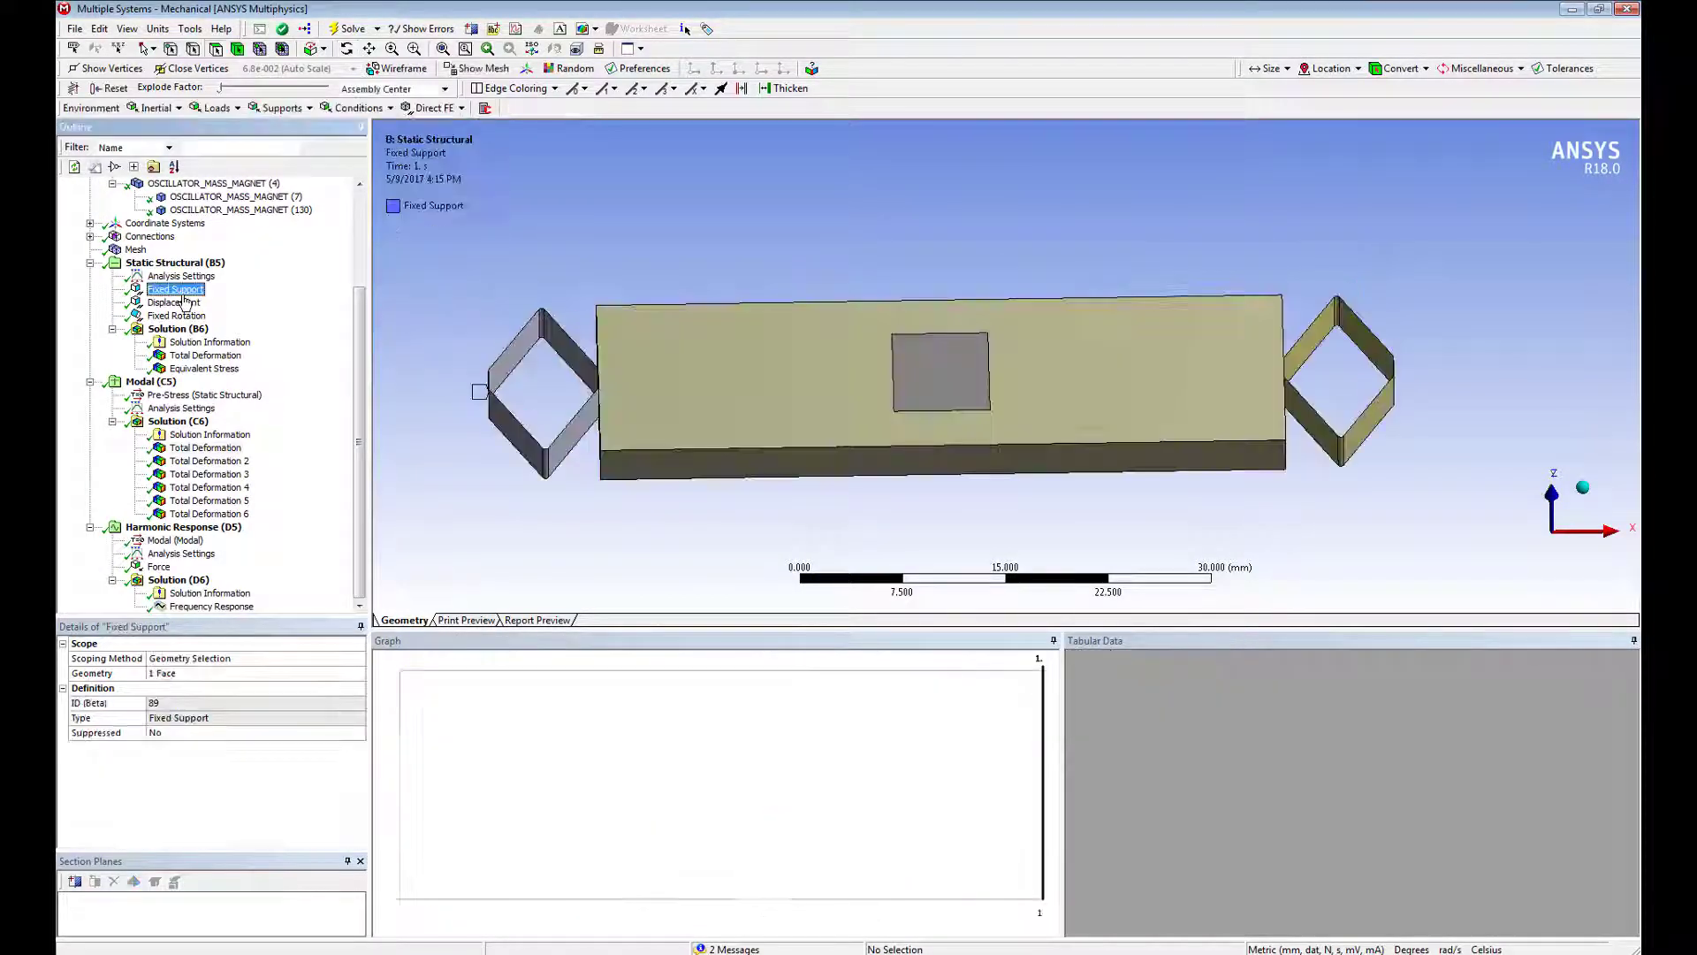
pyautogui.click(174, 304)
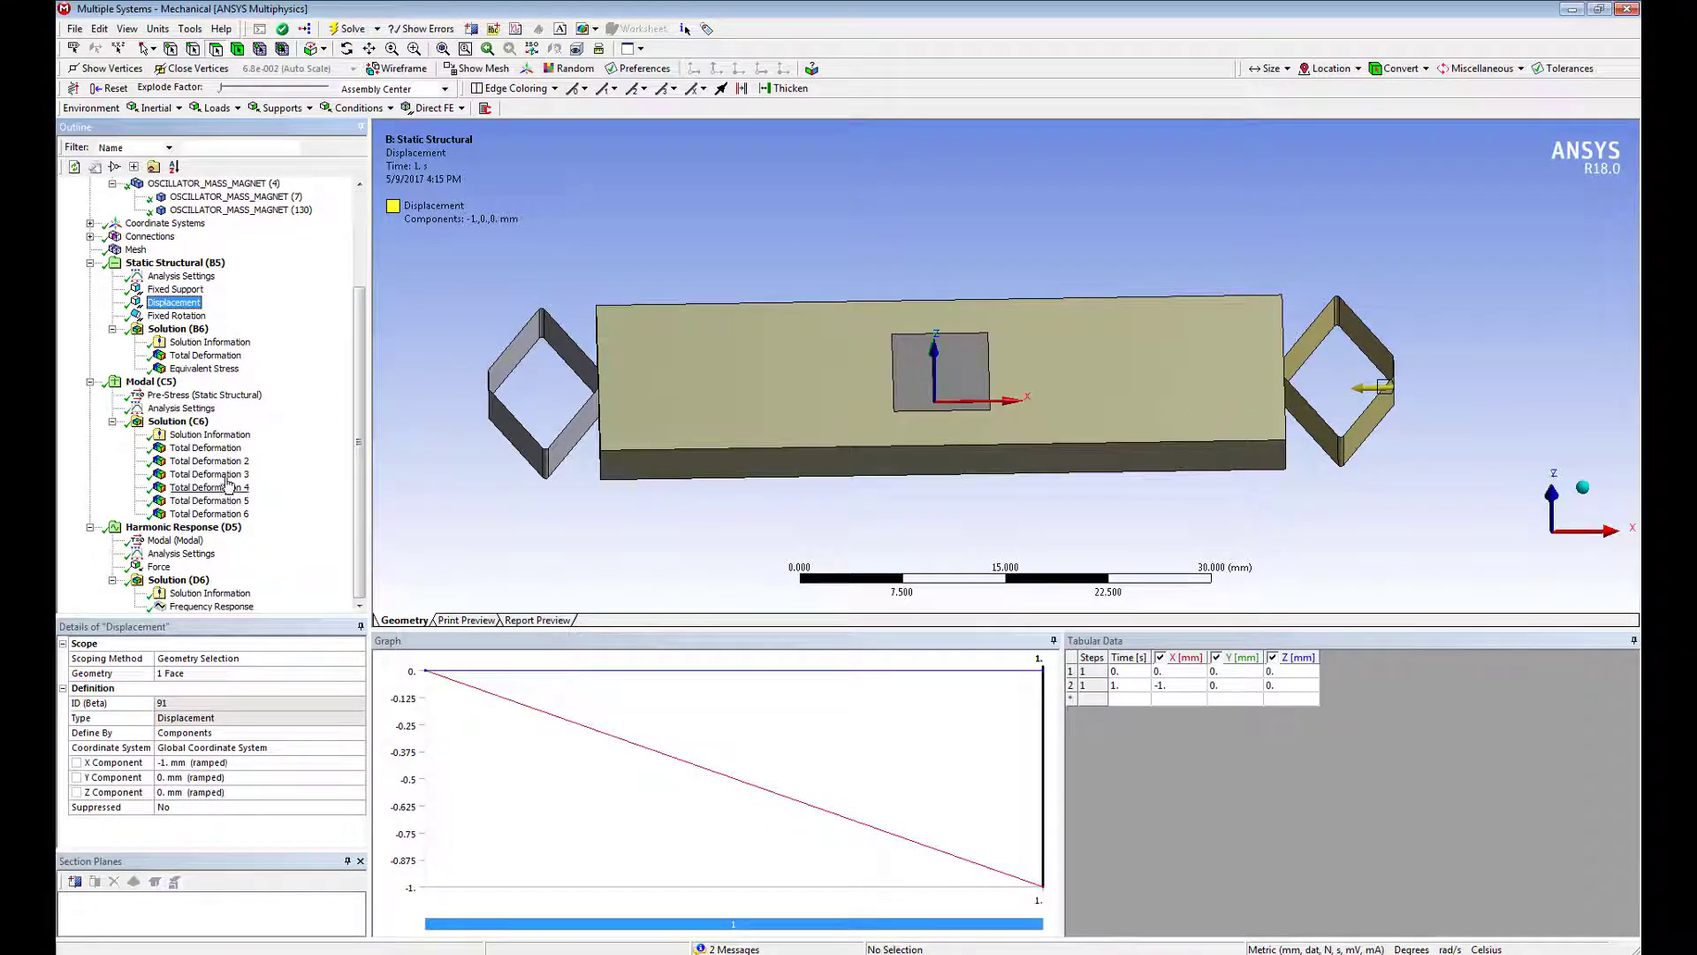
pyautogui.click(207, 369)
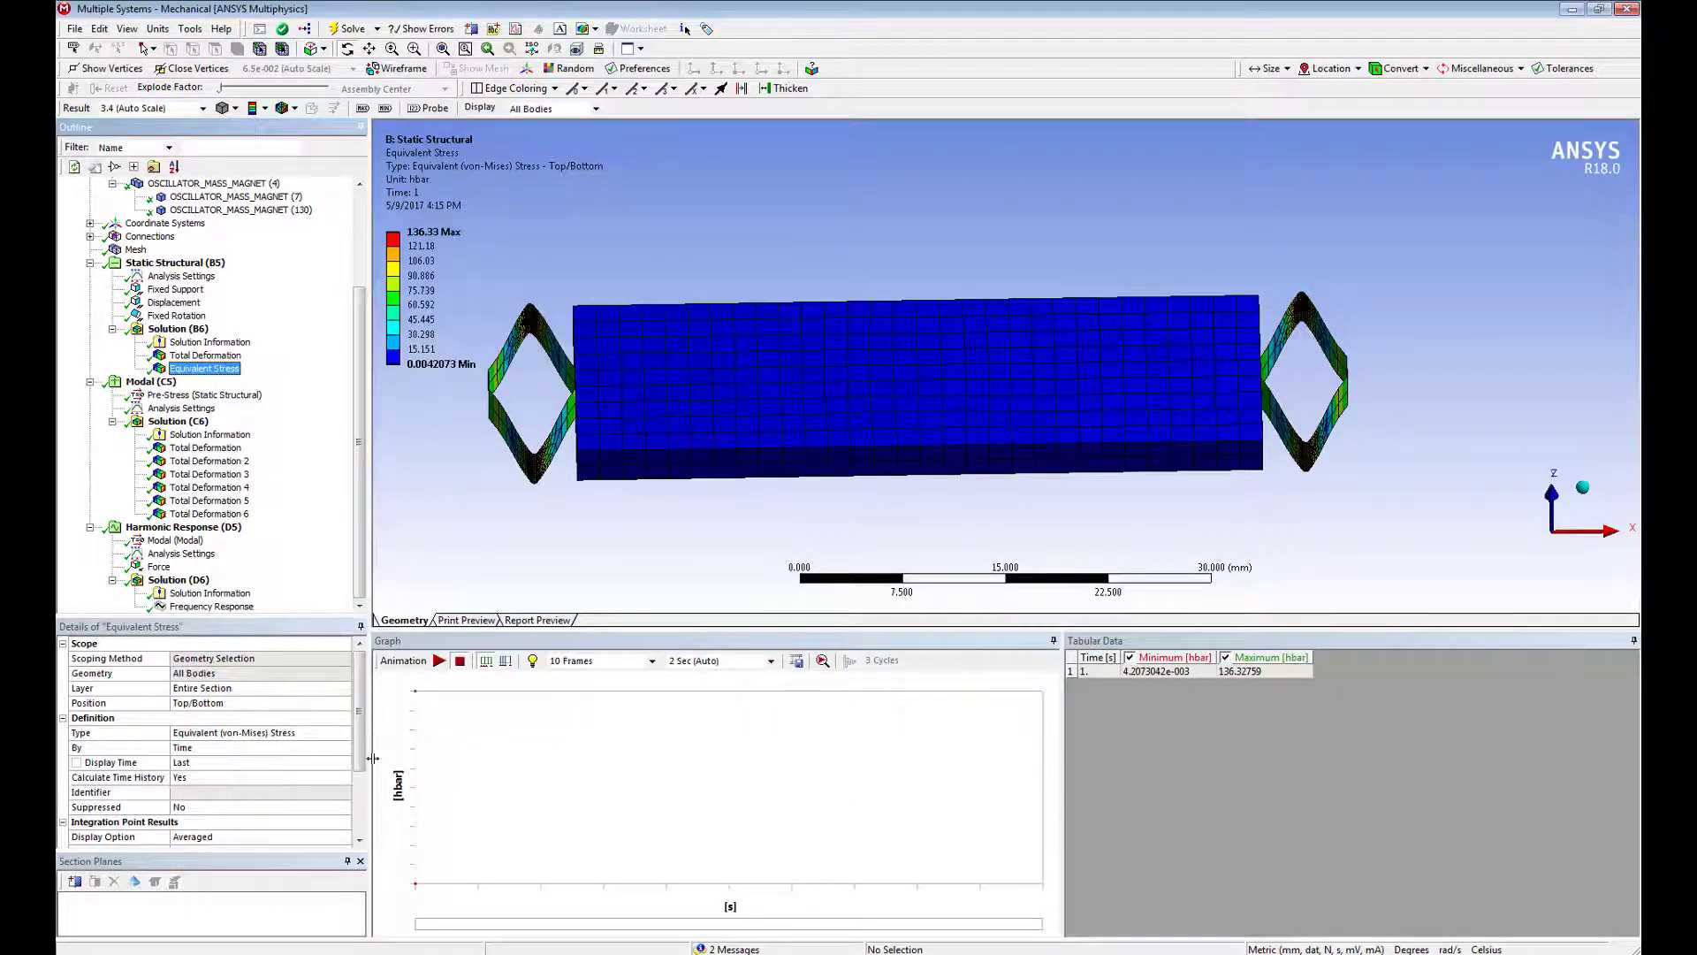
pyautogui.moveTo(359, 751); pyautogui.dragTo(359, 827)
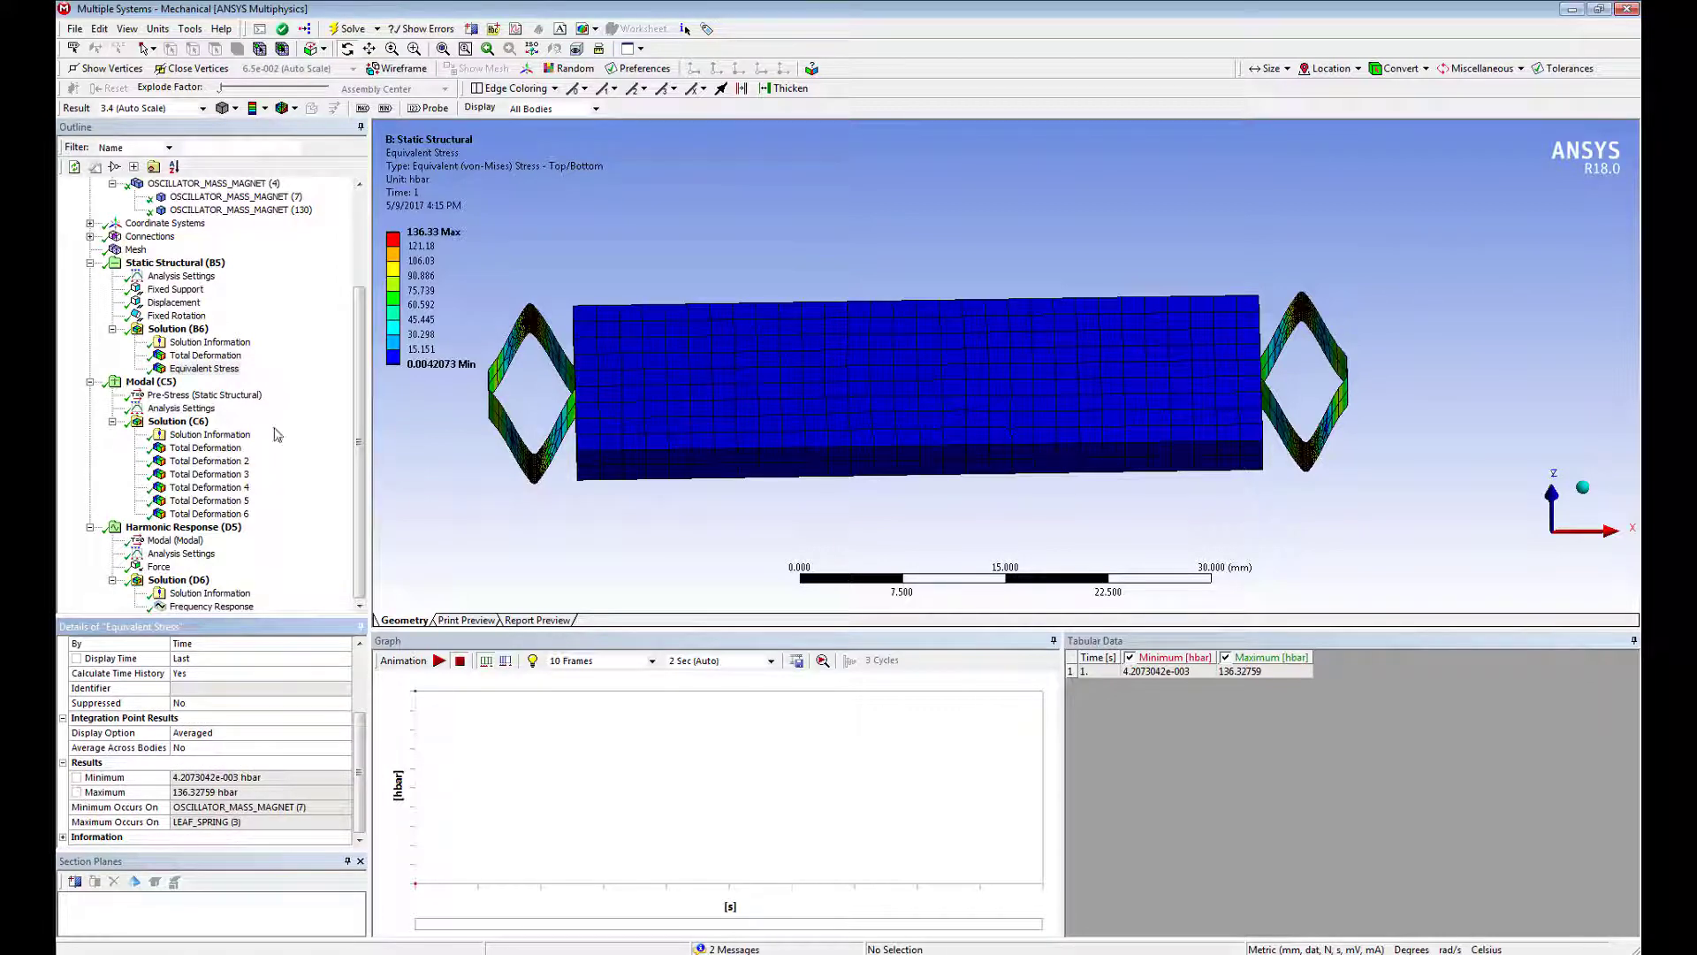
# Set the units to Metric (mm, kg, N, s, mV, mA) and mark the maximum equivalent stress as an output parameter.
pyautogui.click(156, 30)
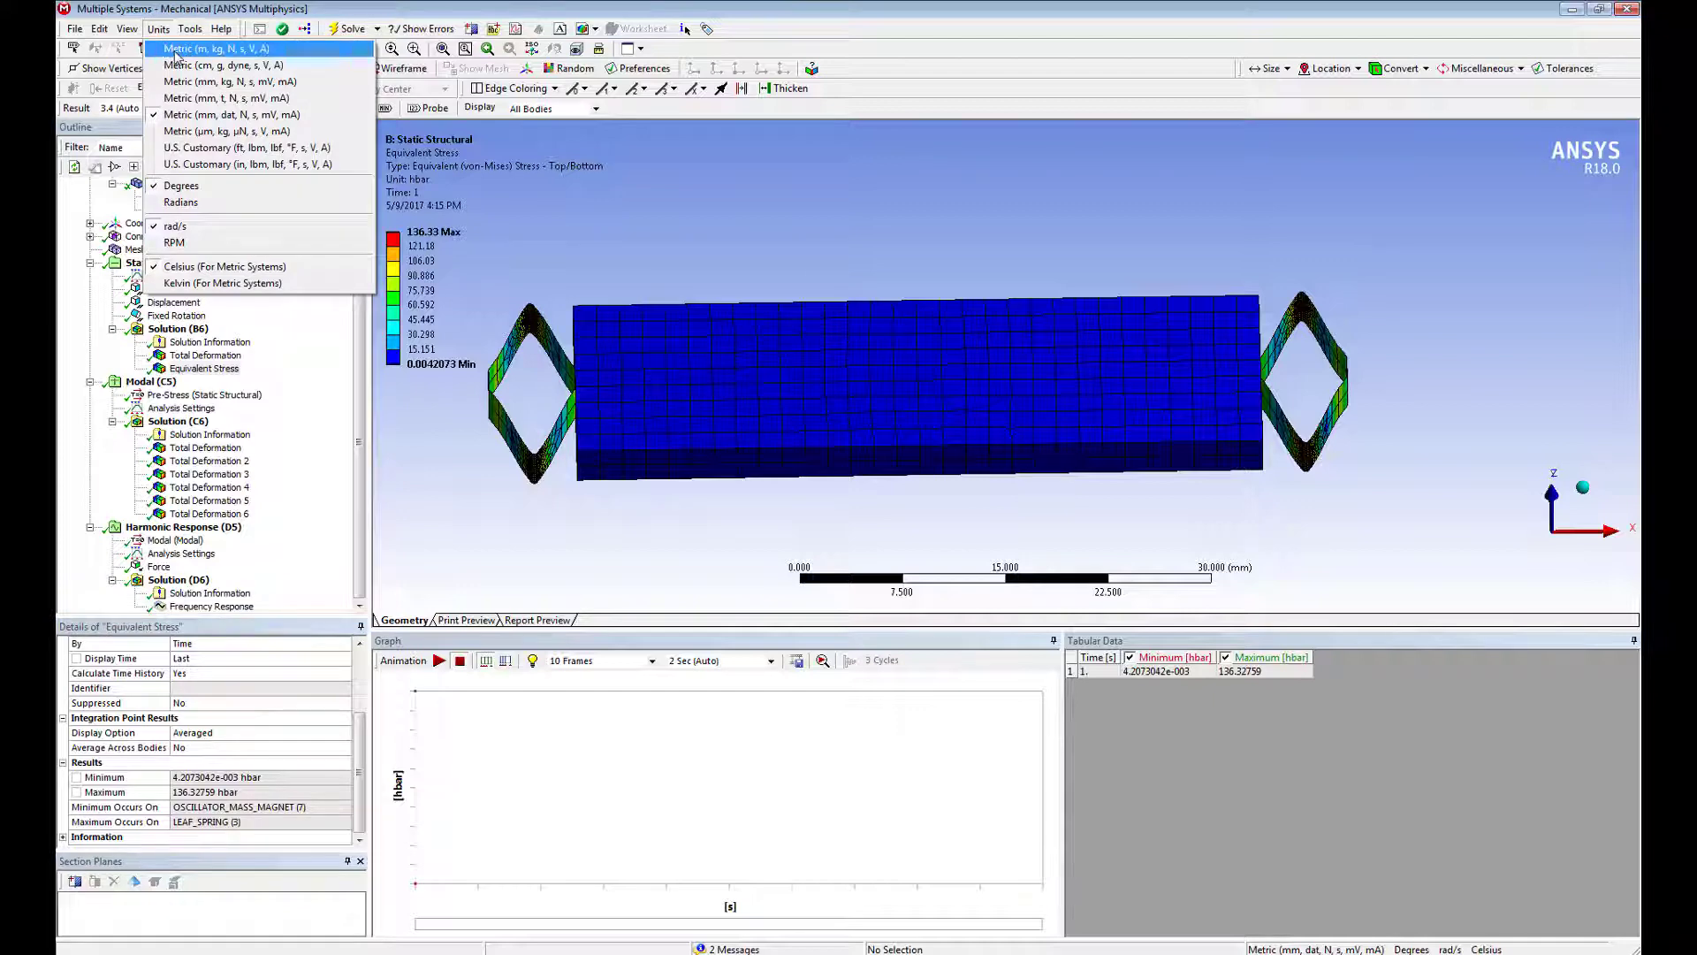
pyautogui.click(176, 51)
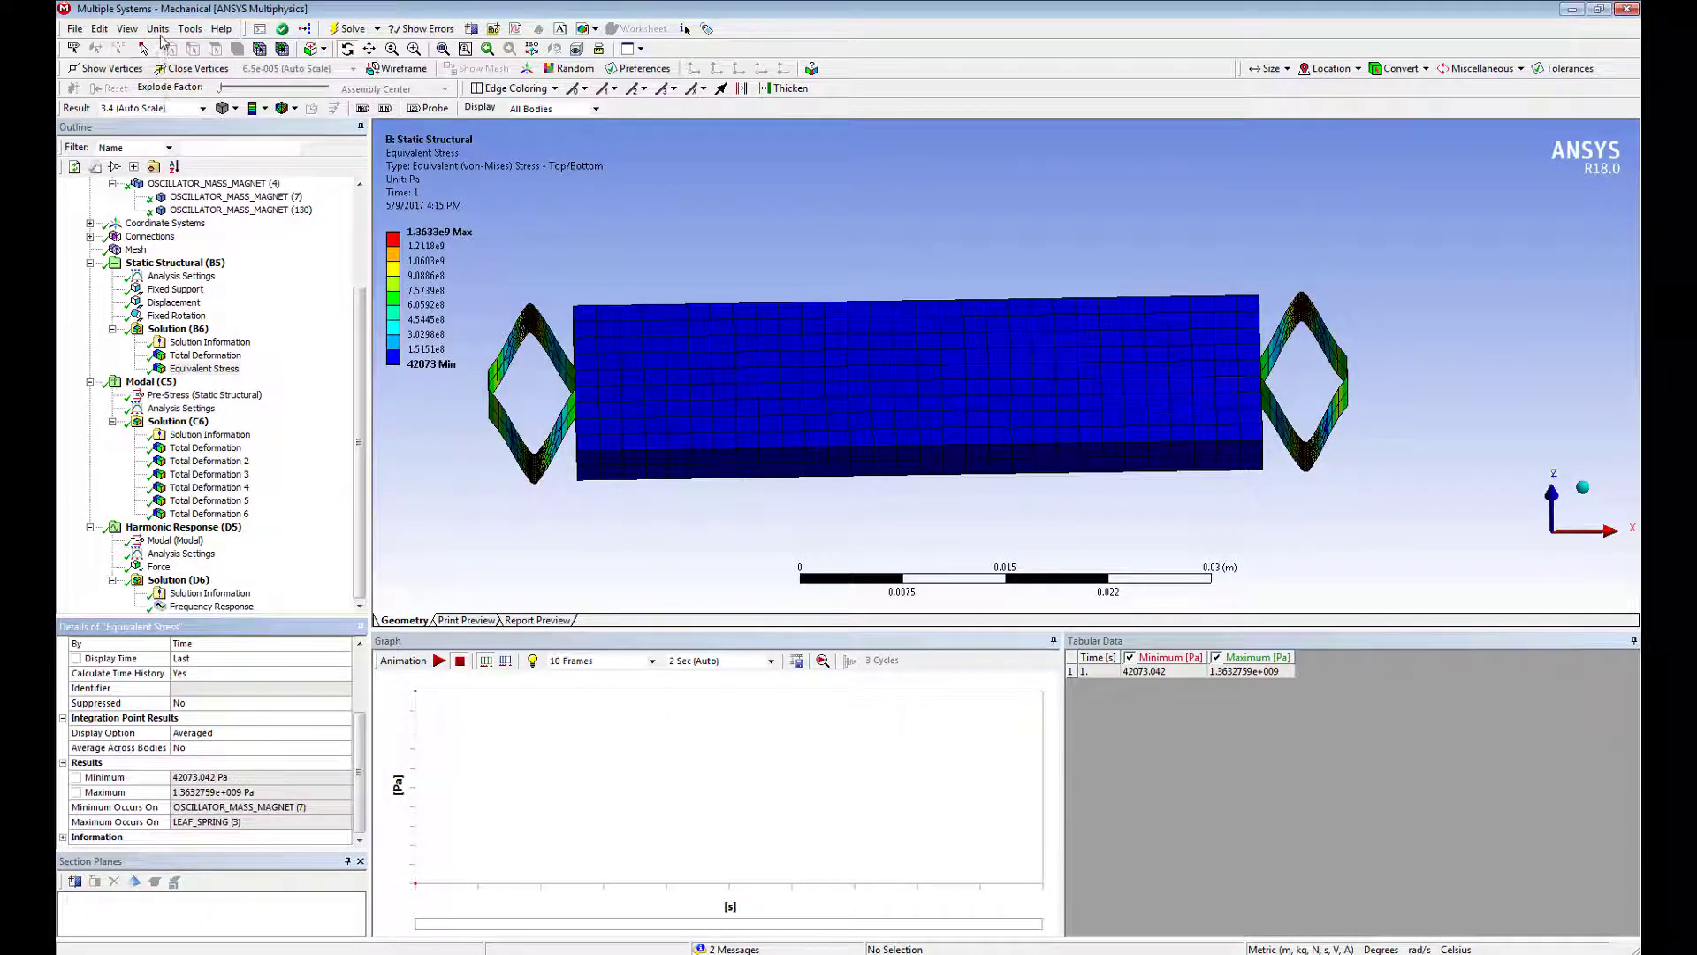
pyautogui.click(158, 29)
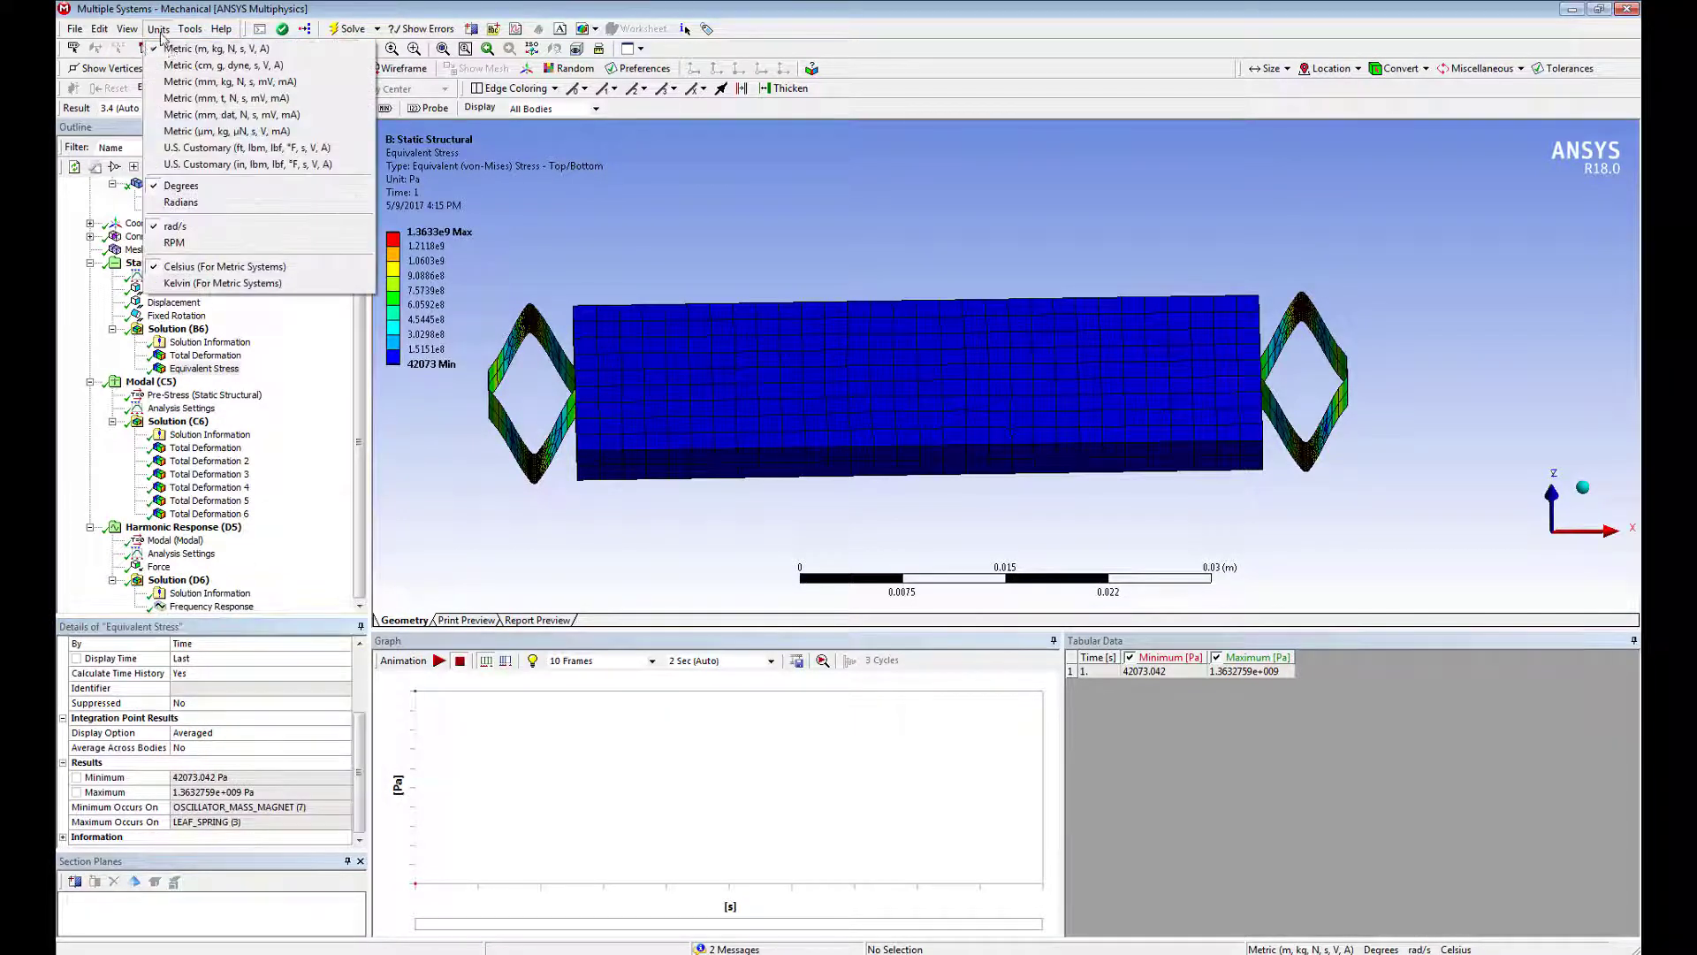
pyautogui.click(184, 88)
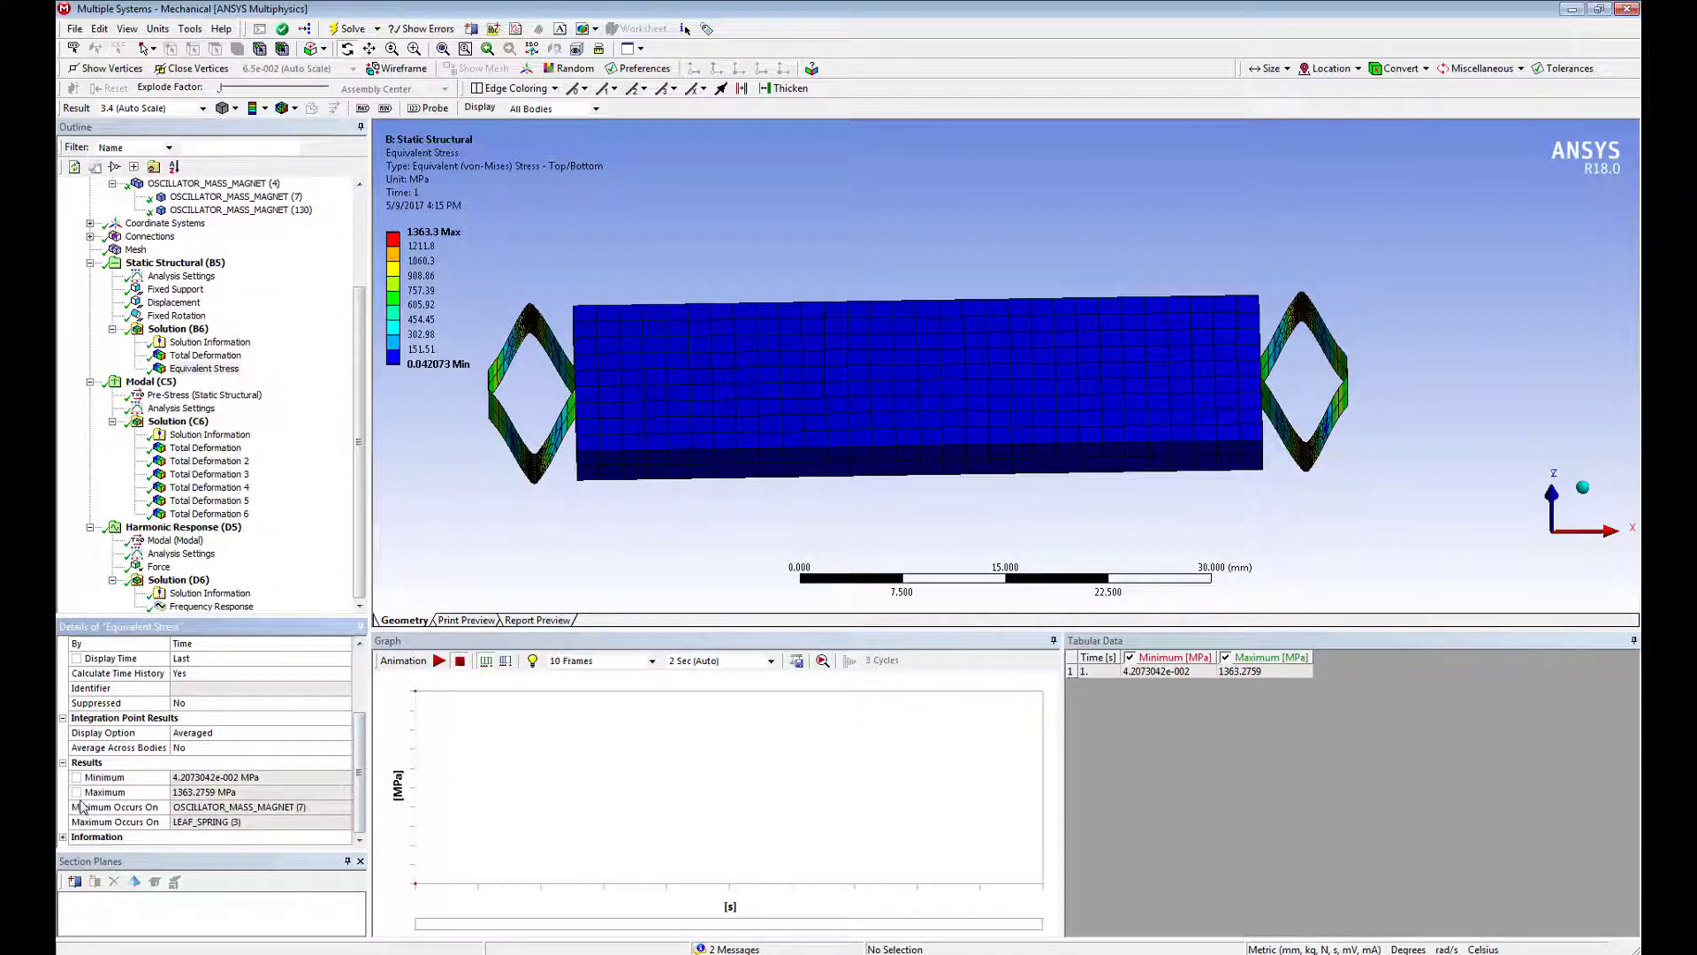
pyautogui.click(76, 792)
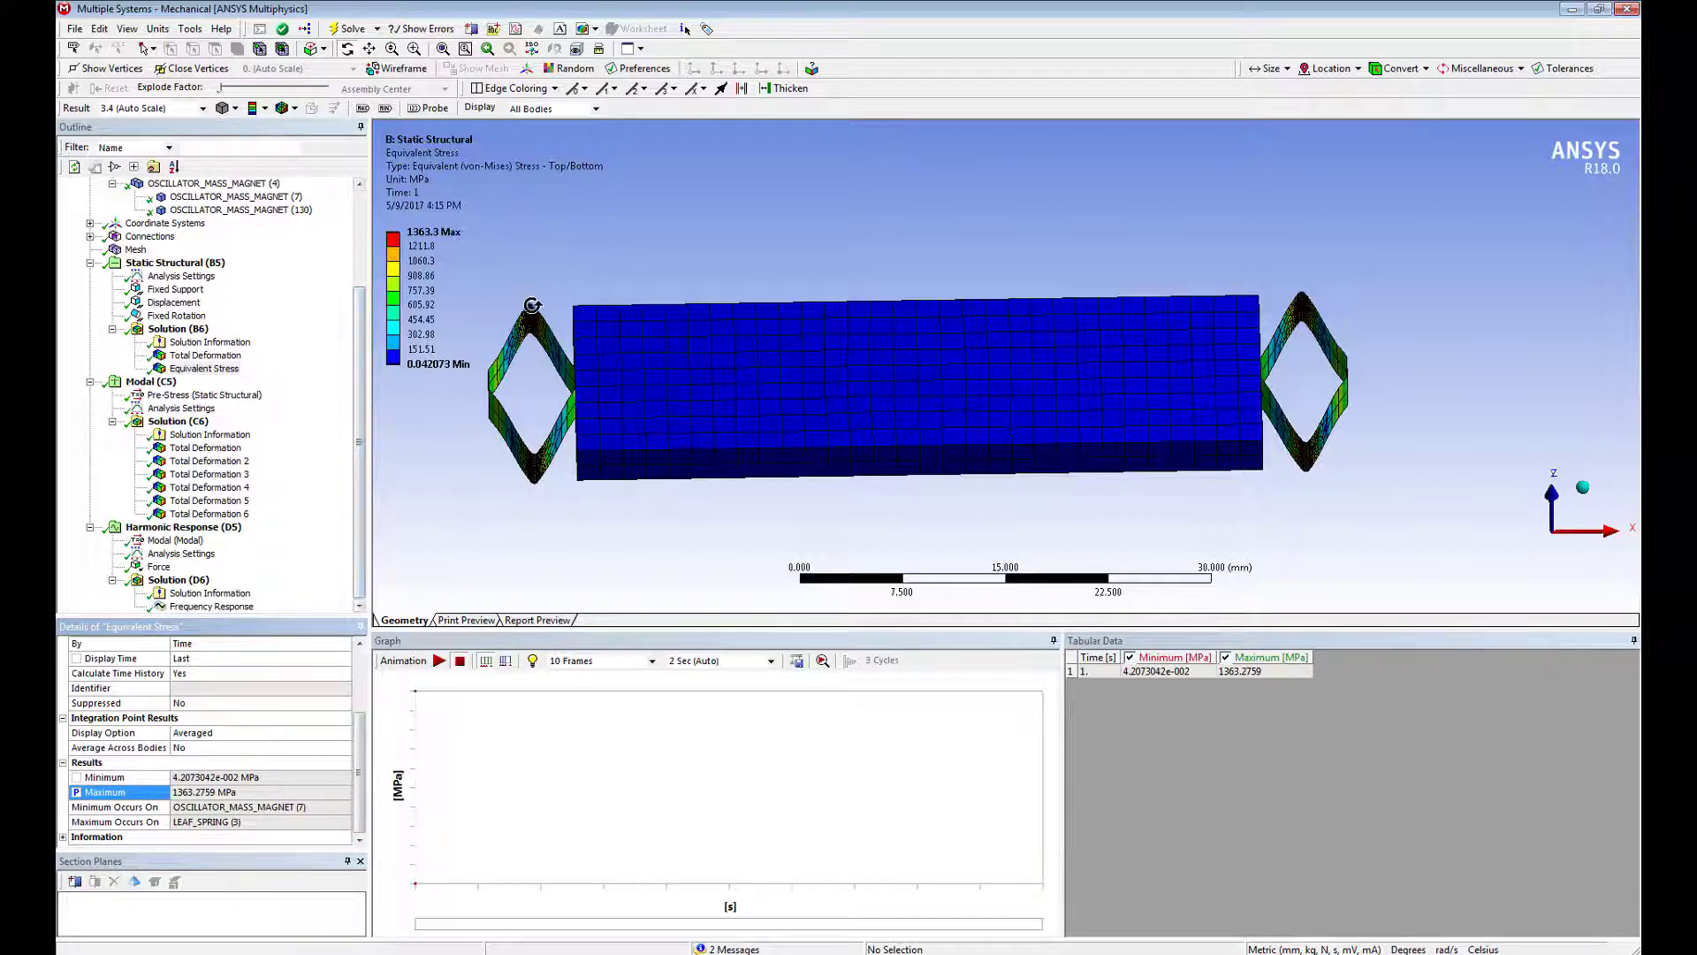
# Mark the frequency of the first modal total deformation result as an output parameter.
pyautogui.click(205, 449)
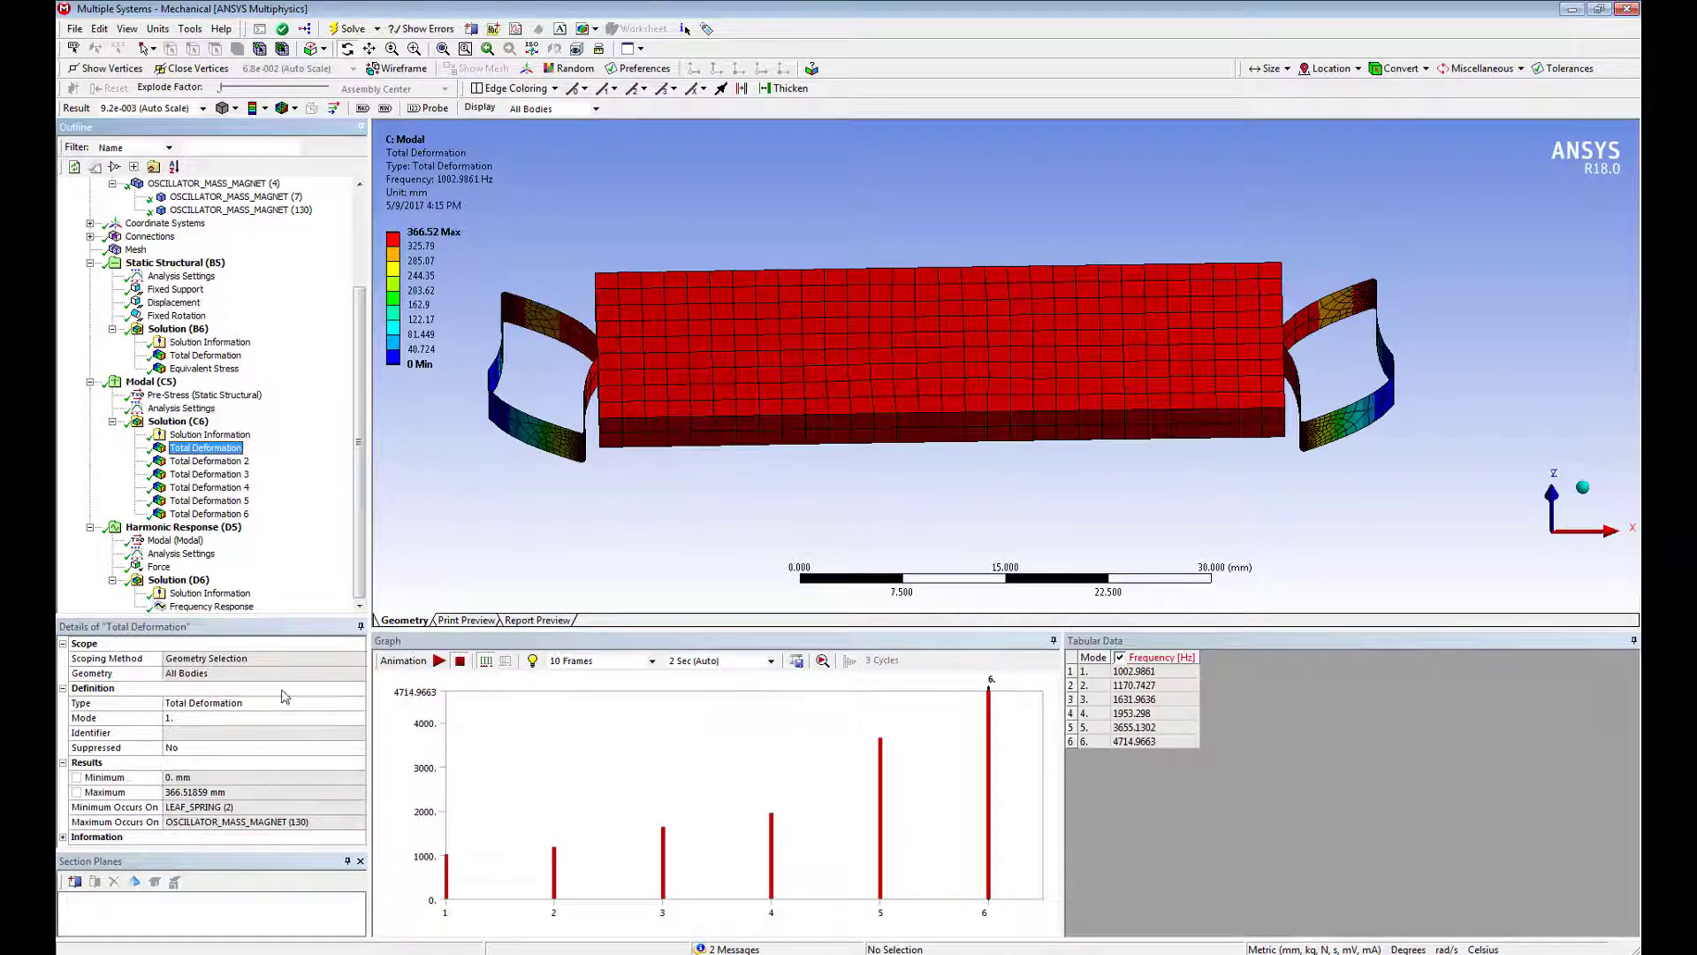
pyautogui.click(63, 837)
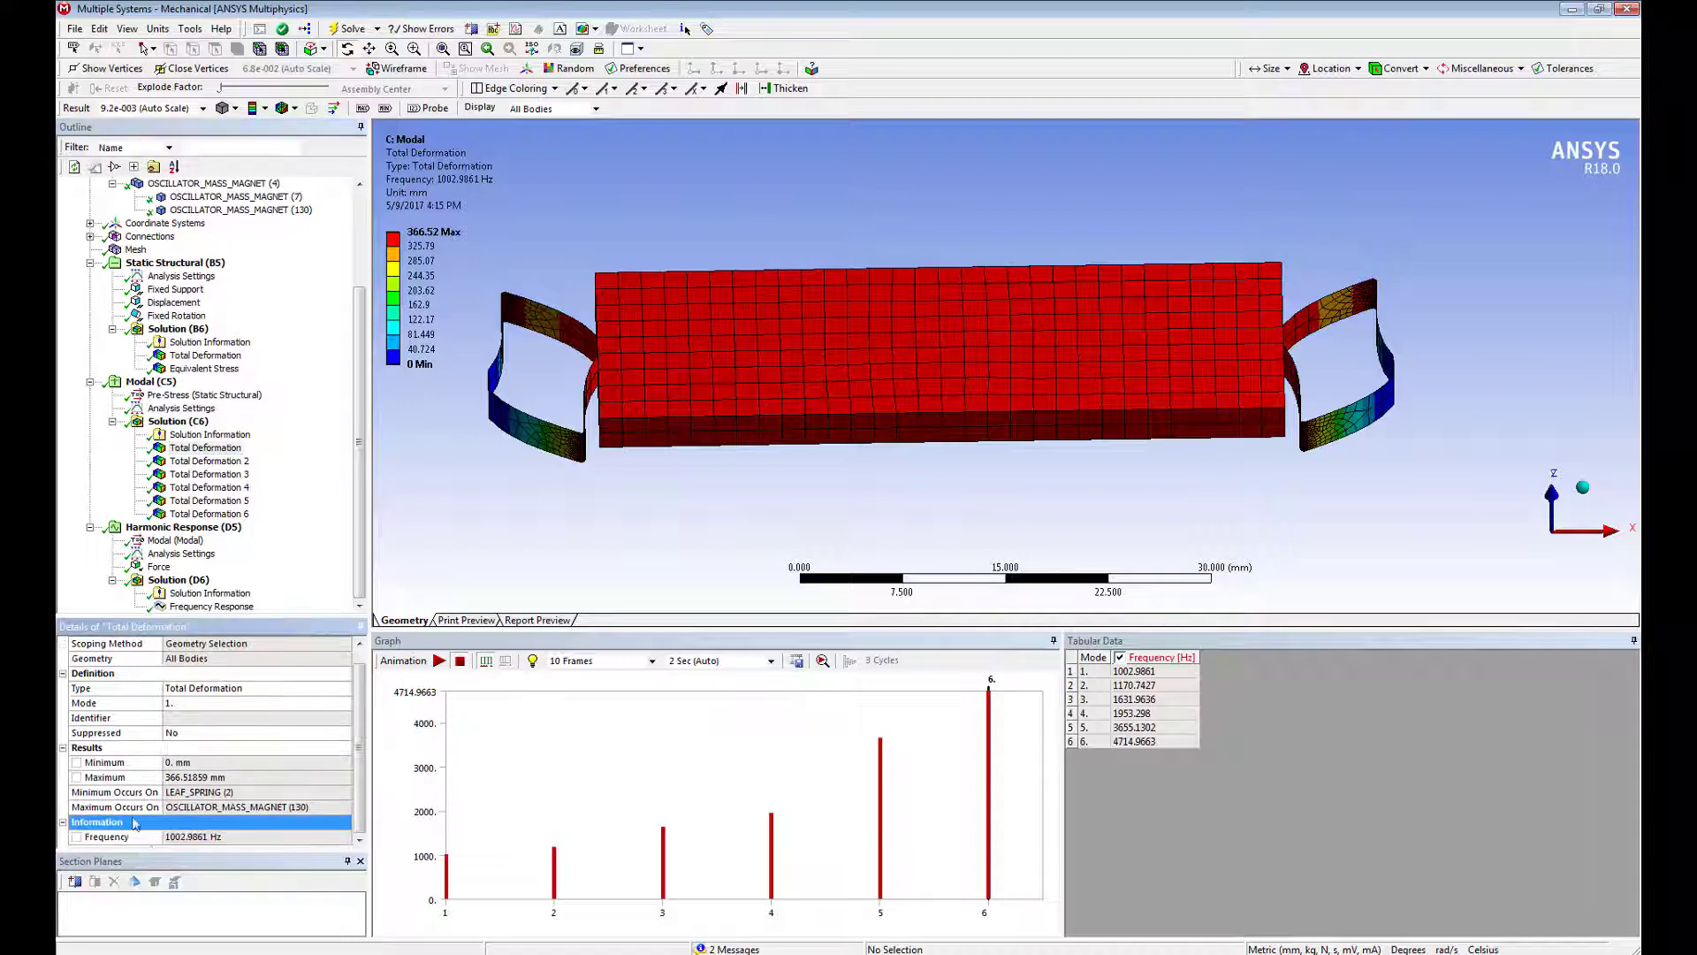
pyautogui.click(77, 837)
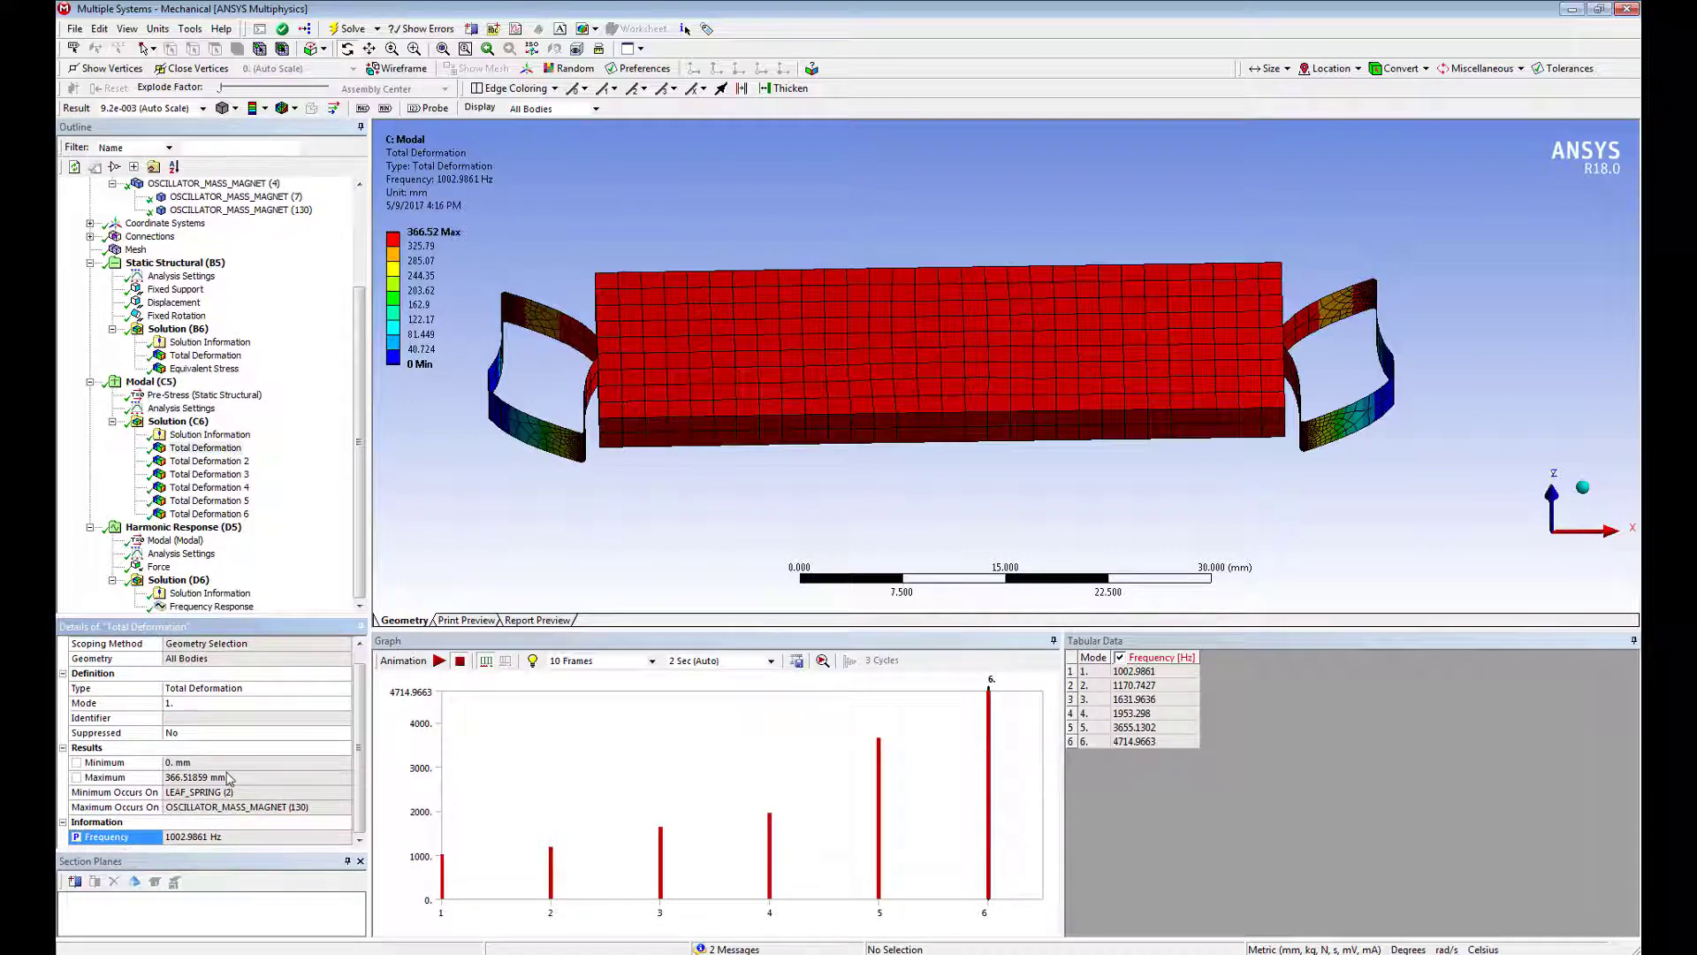
# Change the first modal result's type to Directional Deformation and evaluate all results.
pyautogui.scroll(1, 174, 785)
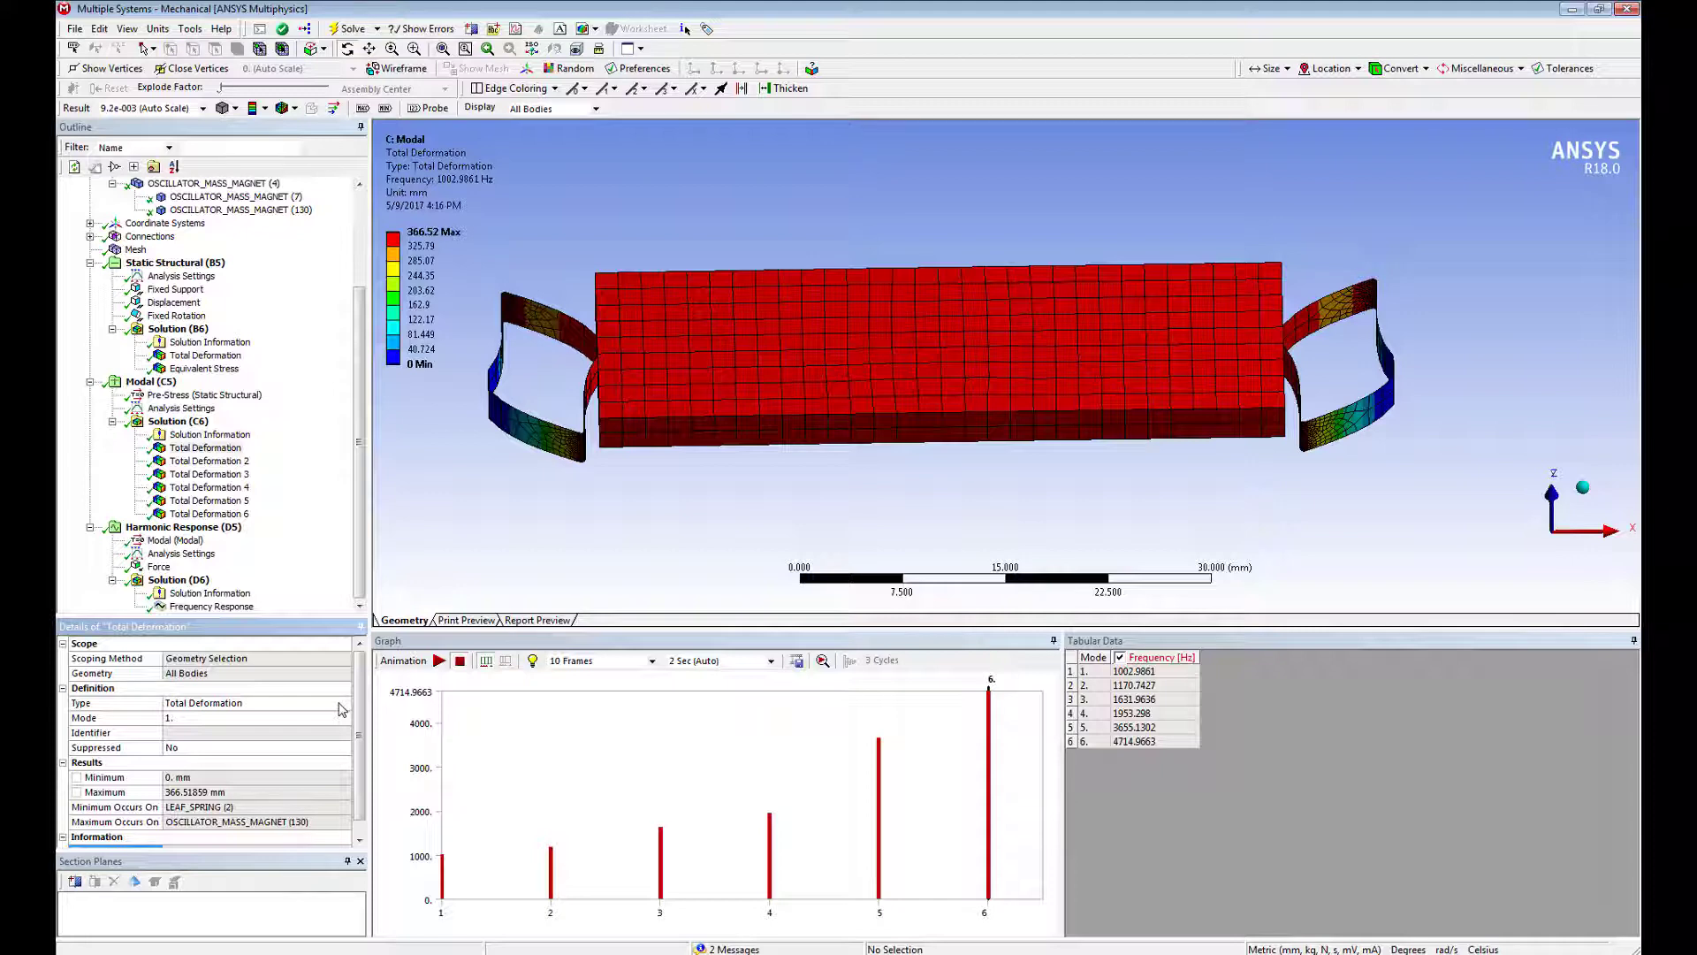
pyautogui.moveTo(1016, 437); pyautogui.dragTo(1008, 461)
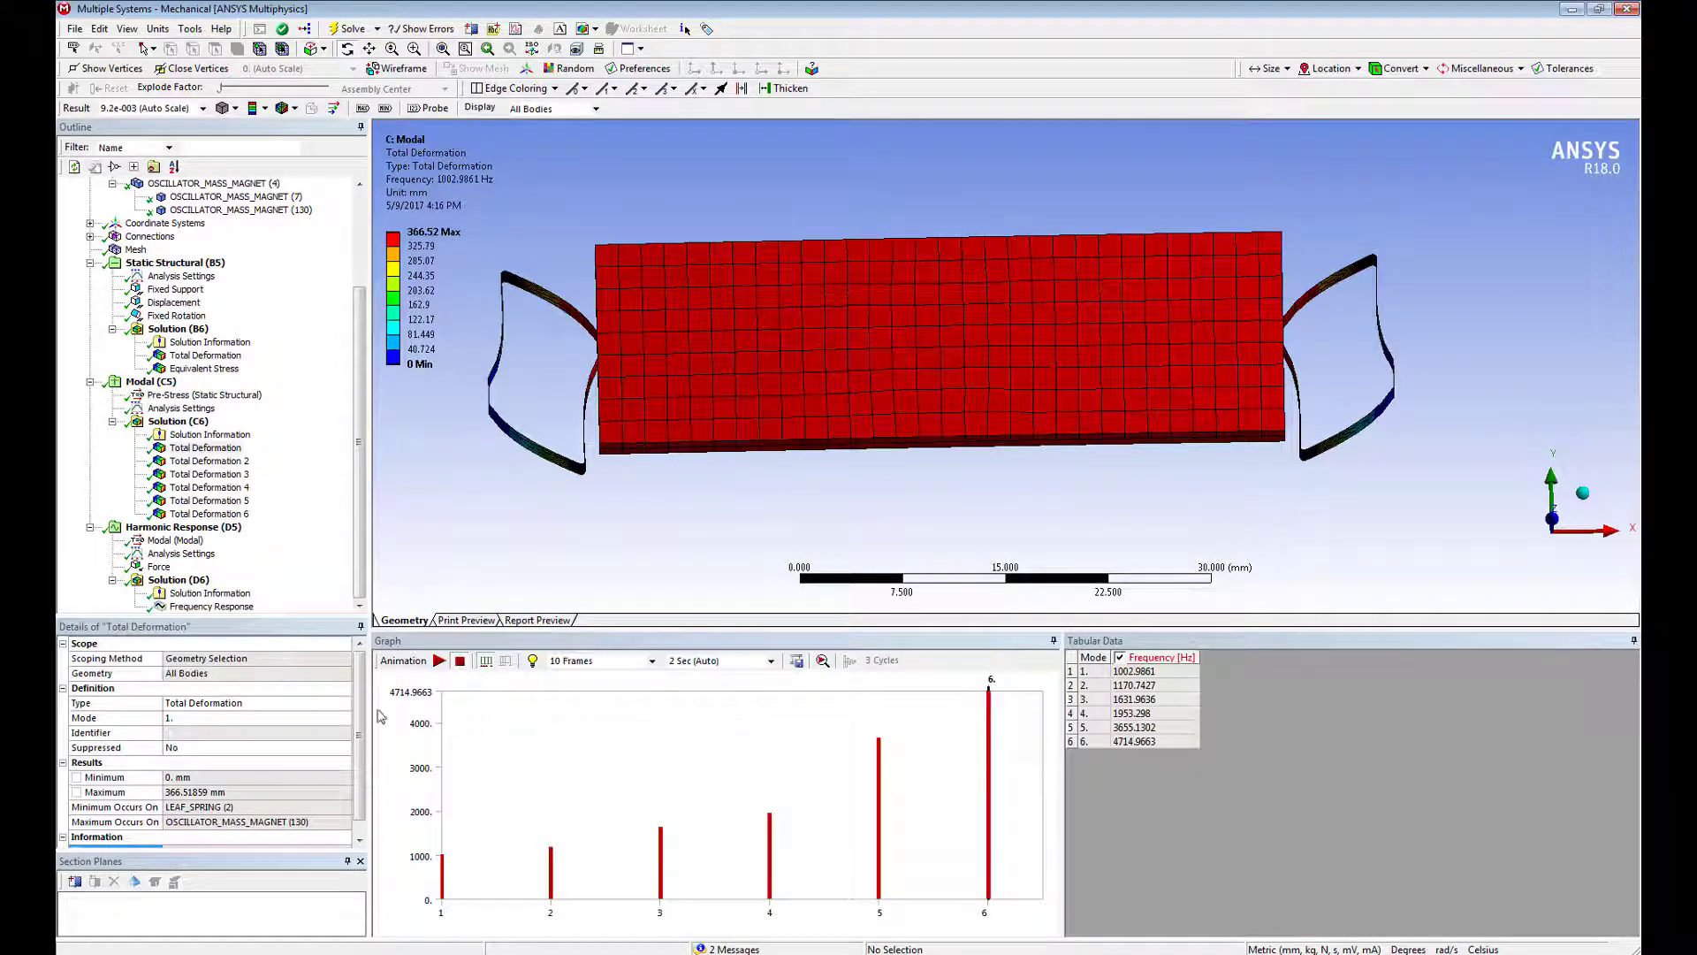
pyautogui.click(343, 702)
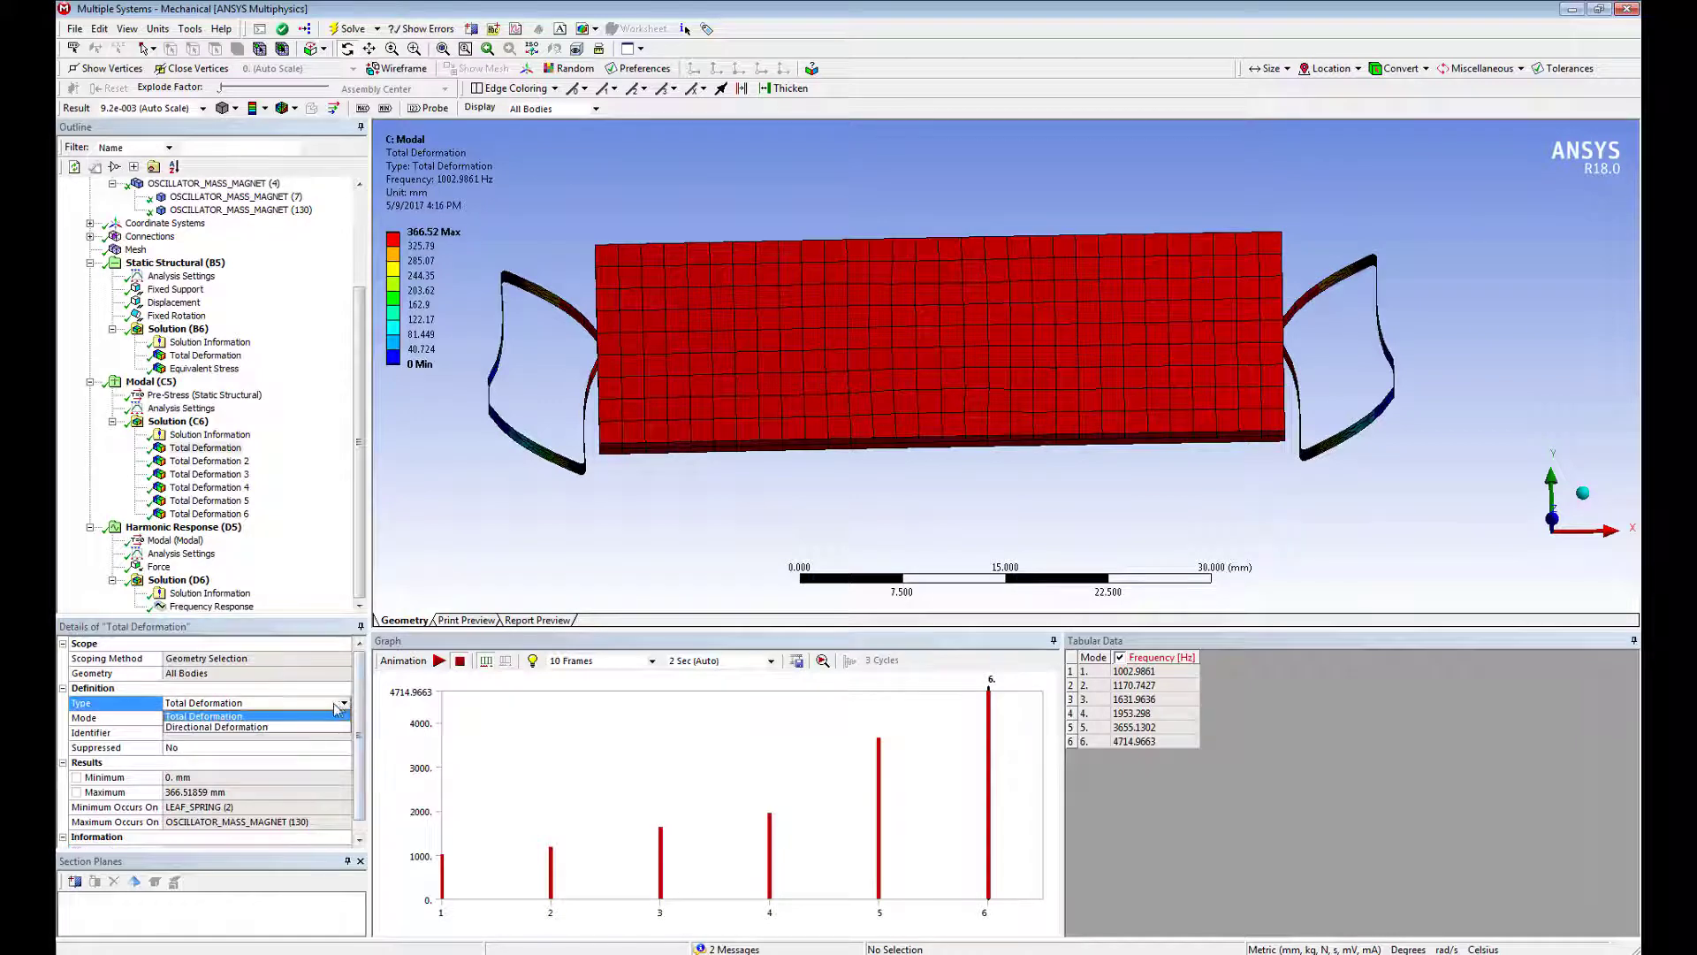
pyautogui.click(304, 727)
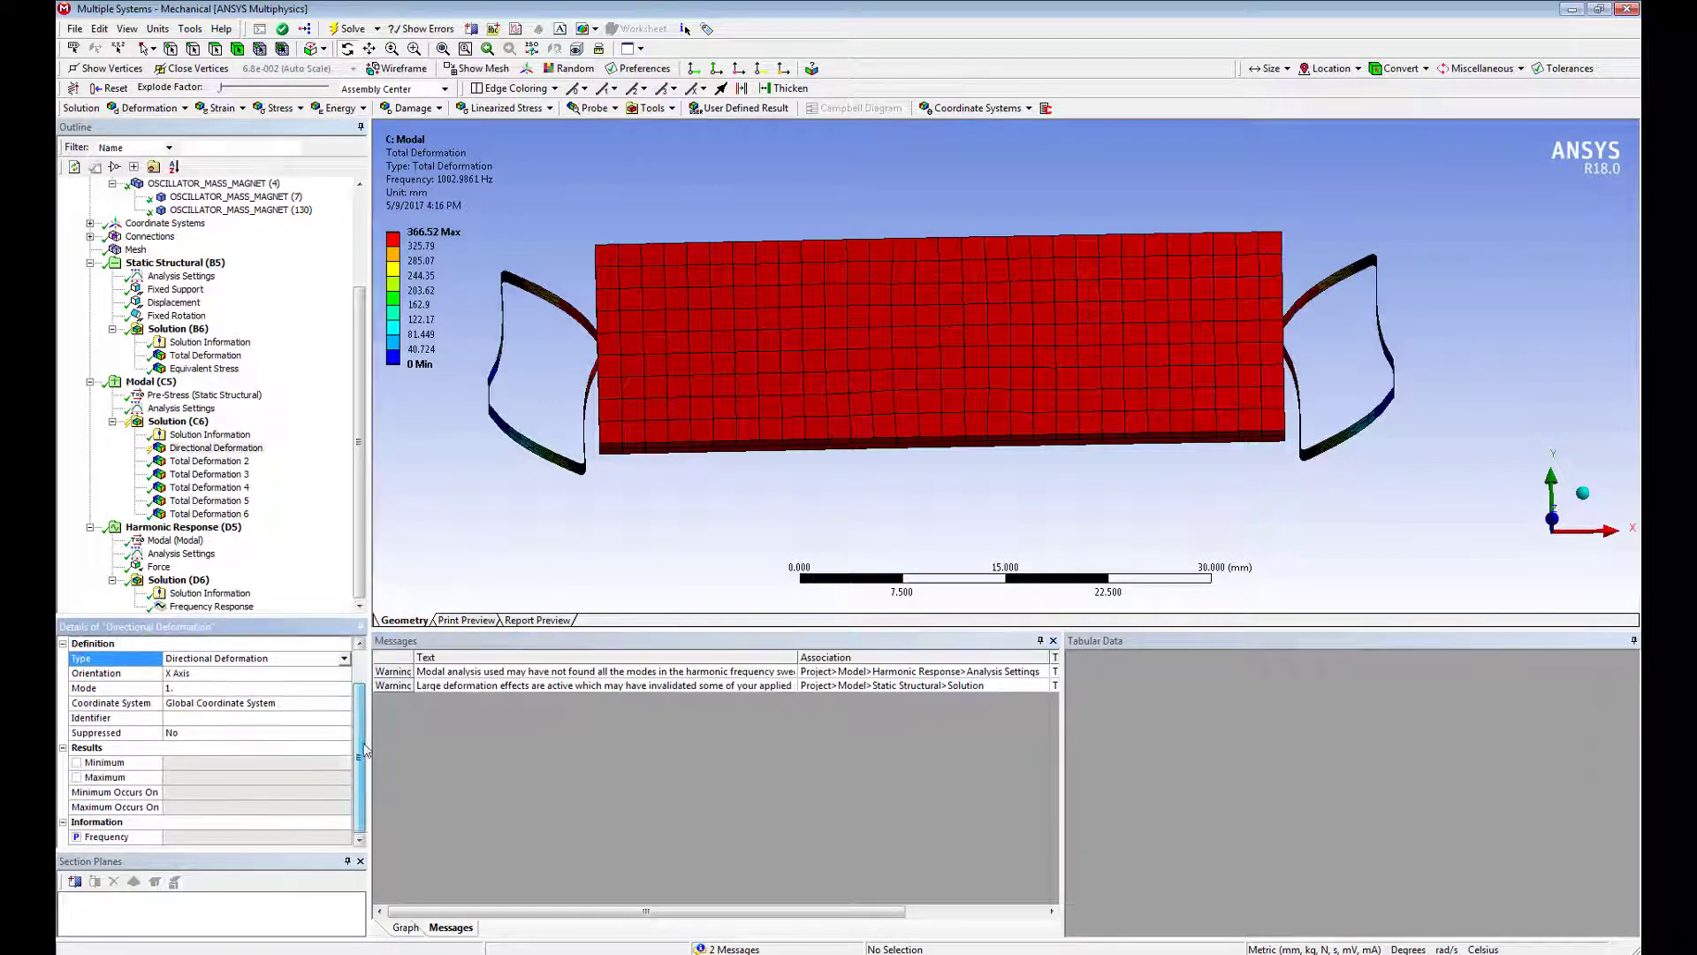
pyautogui.scroll(-1, 370, 712)
pyautogui.rightClick(202, 454)
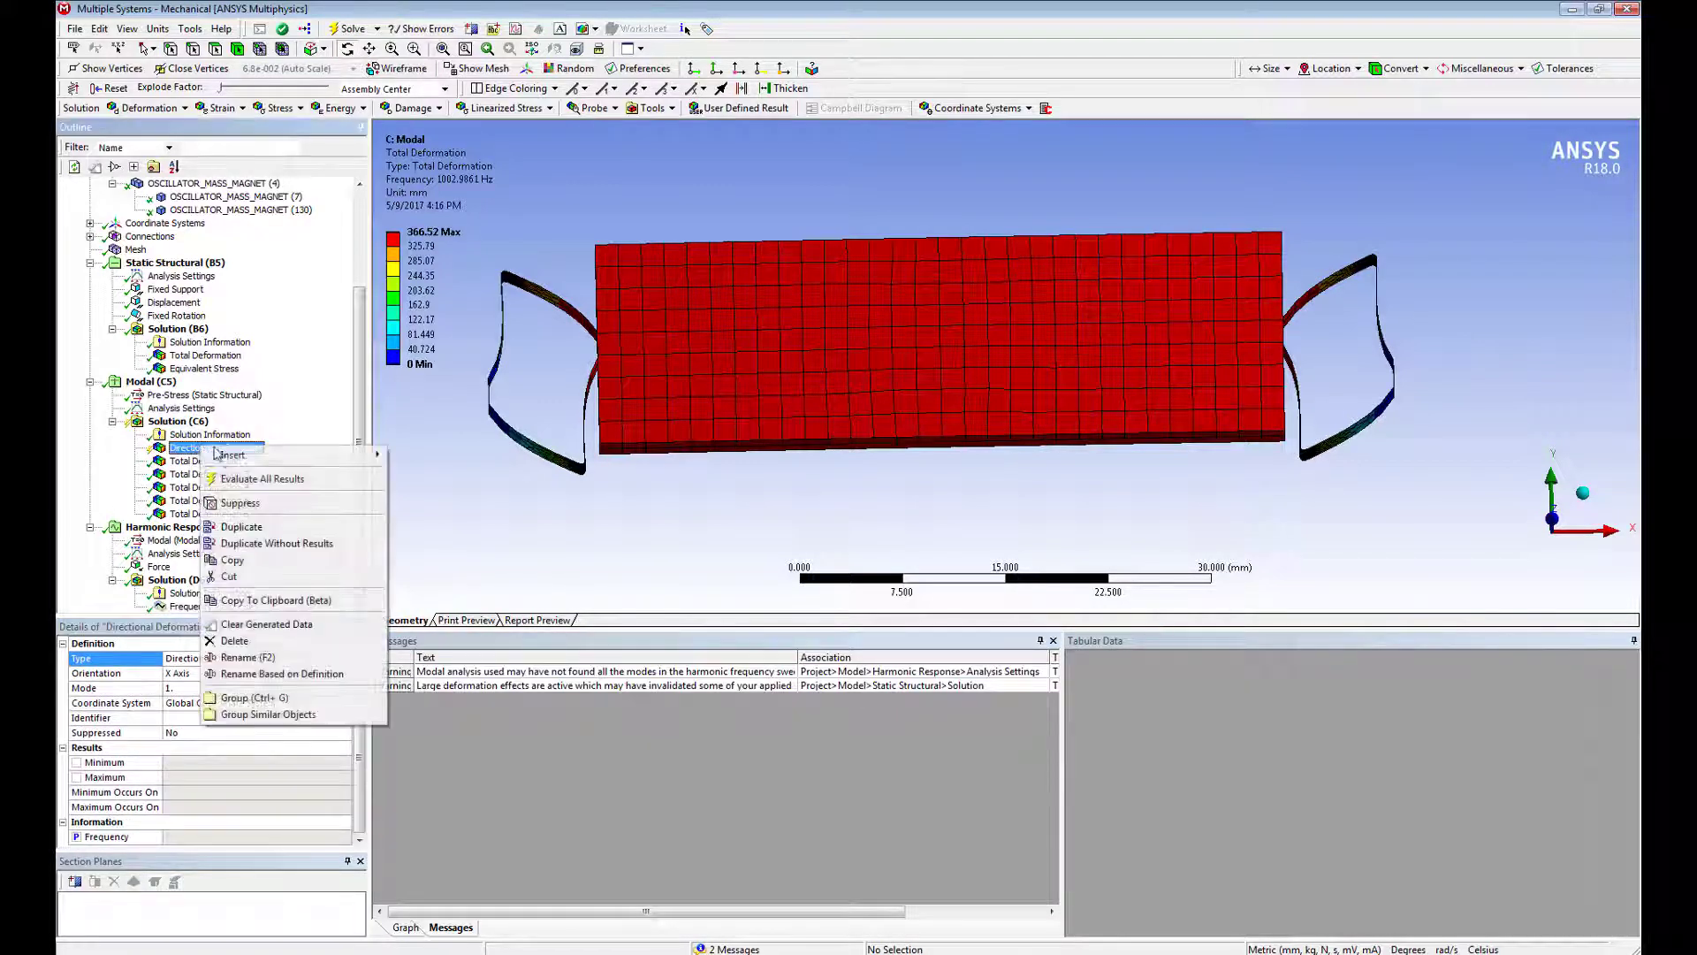
pyautogui.click(239, 477)
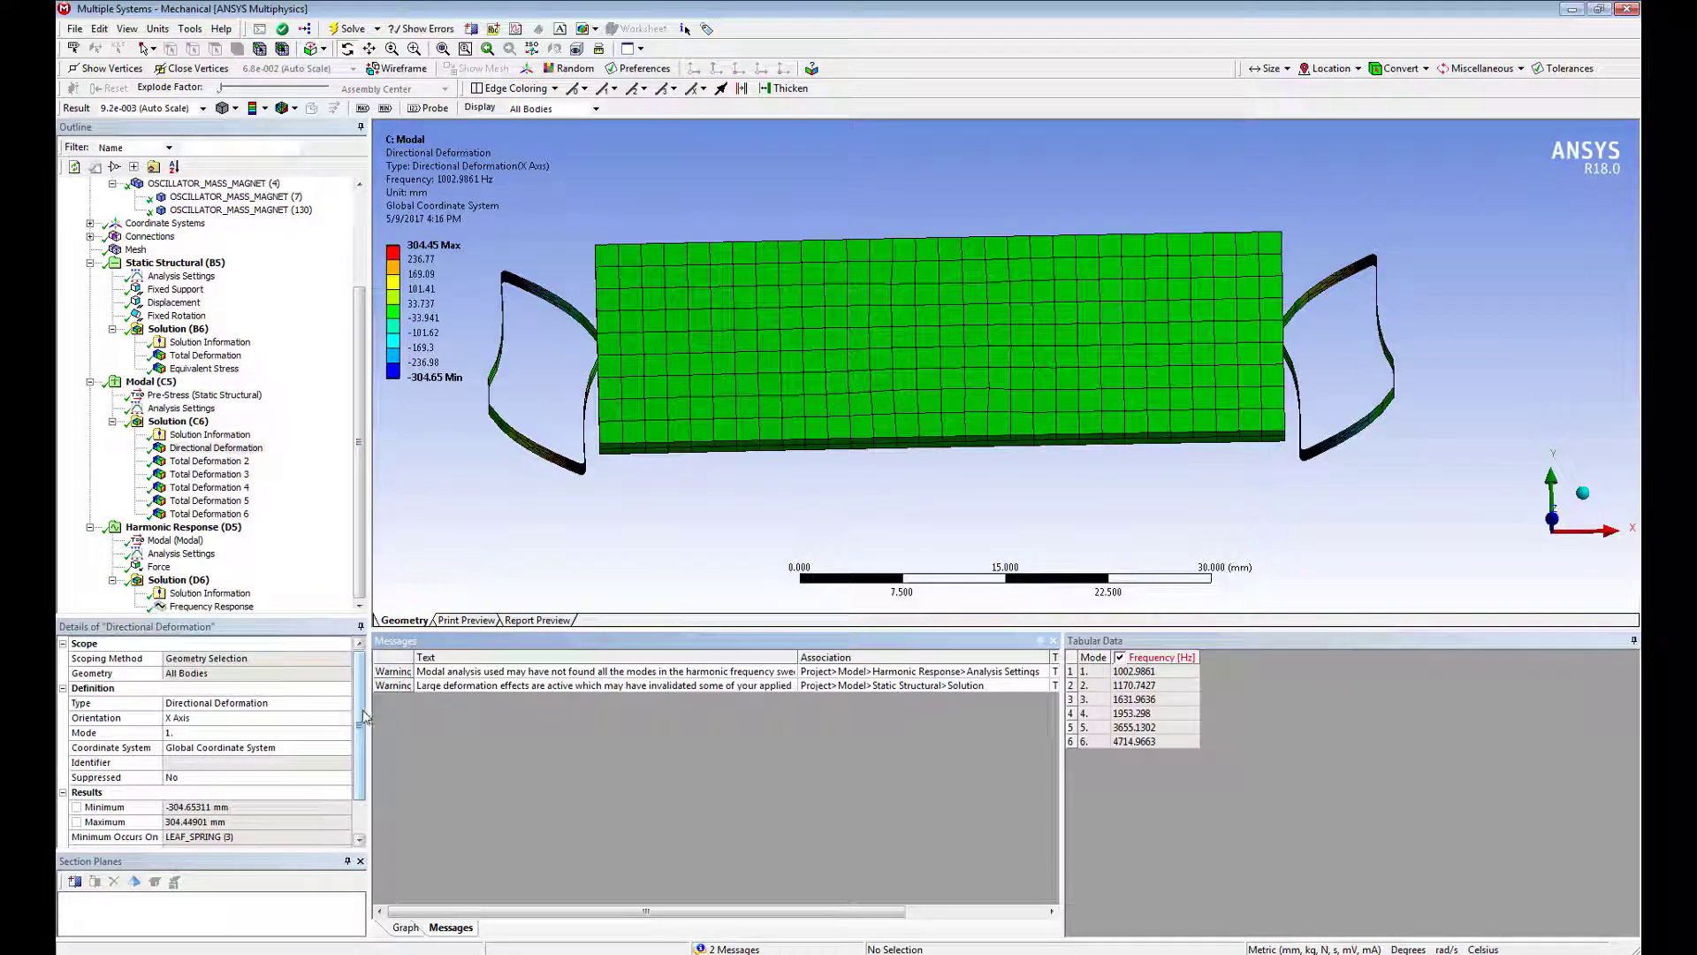
pyautogui.scroll(-1, 366, 720)
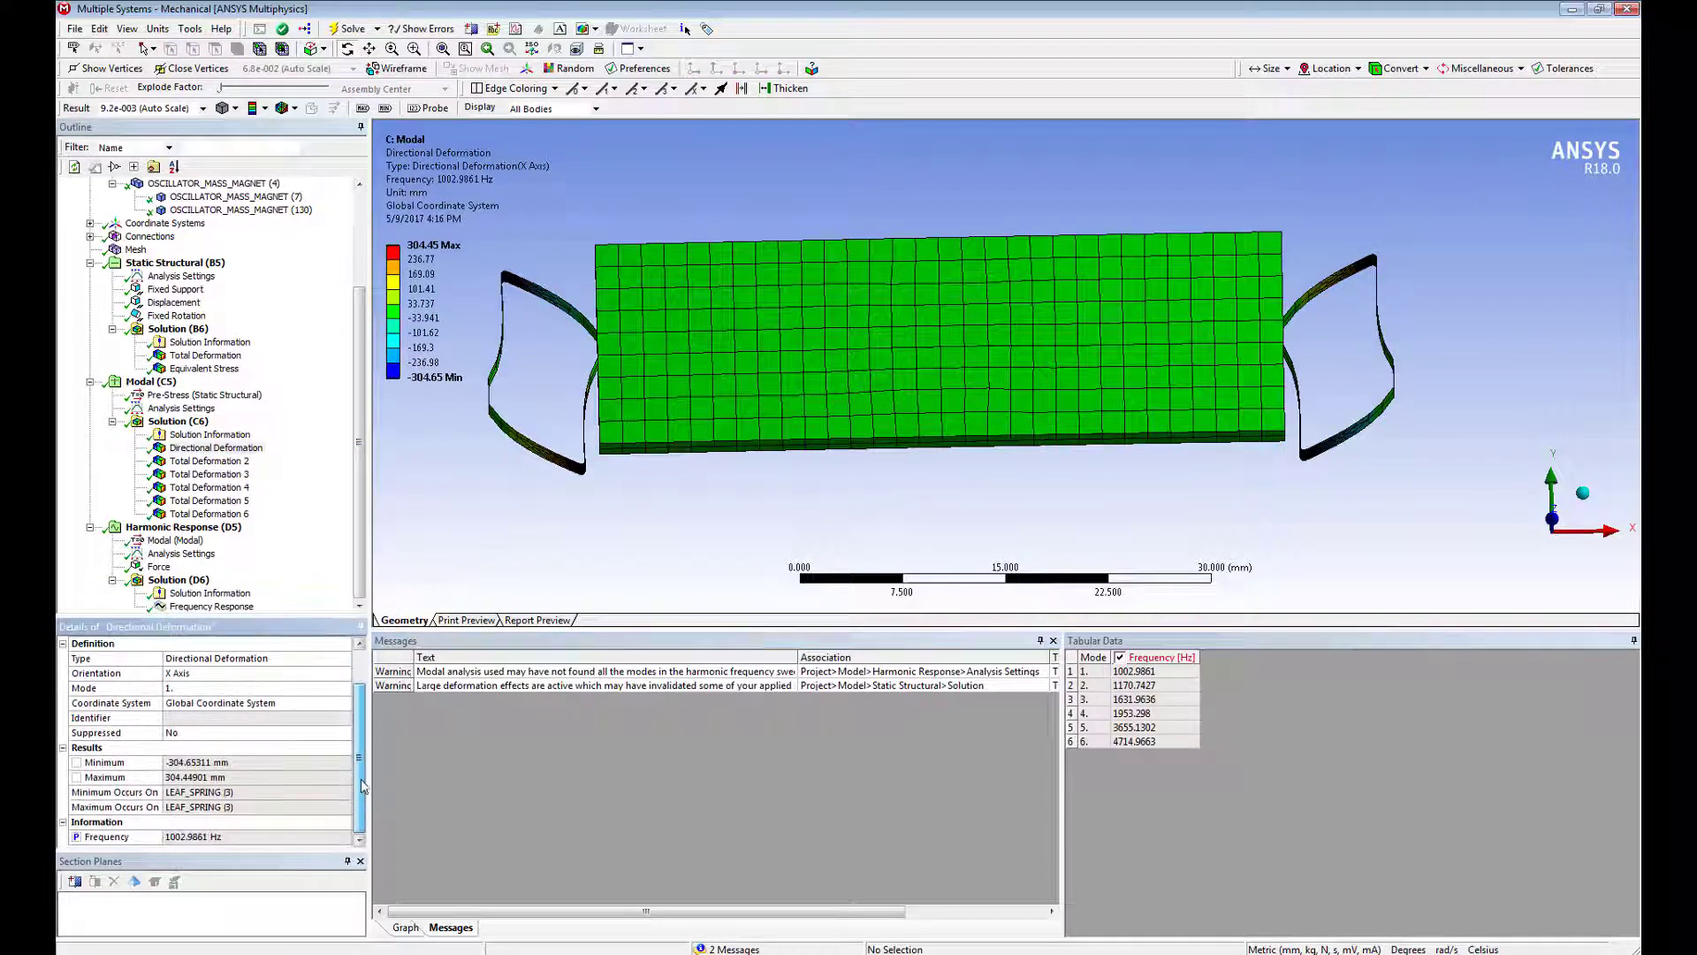
# Mark the minimum and maximum of the first modal directional deformation result as output parameters.
pyautogui.click(76, 762)
pyautogui.click(76, 776)
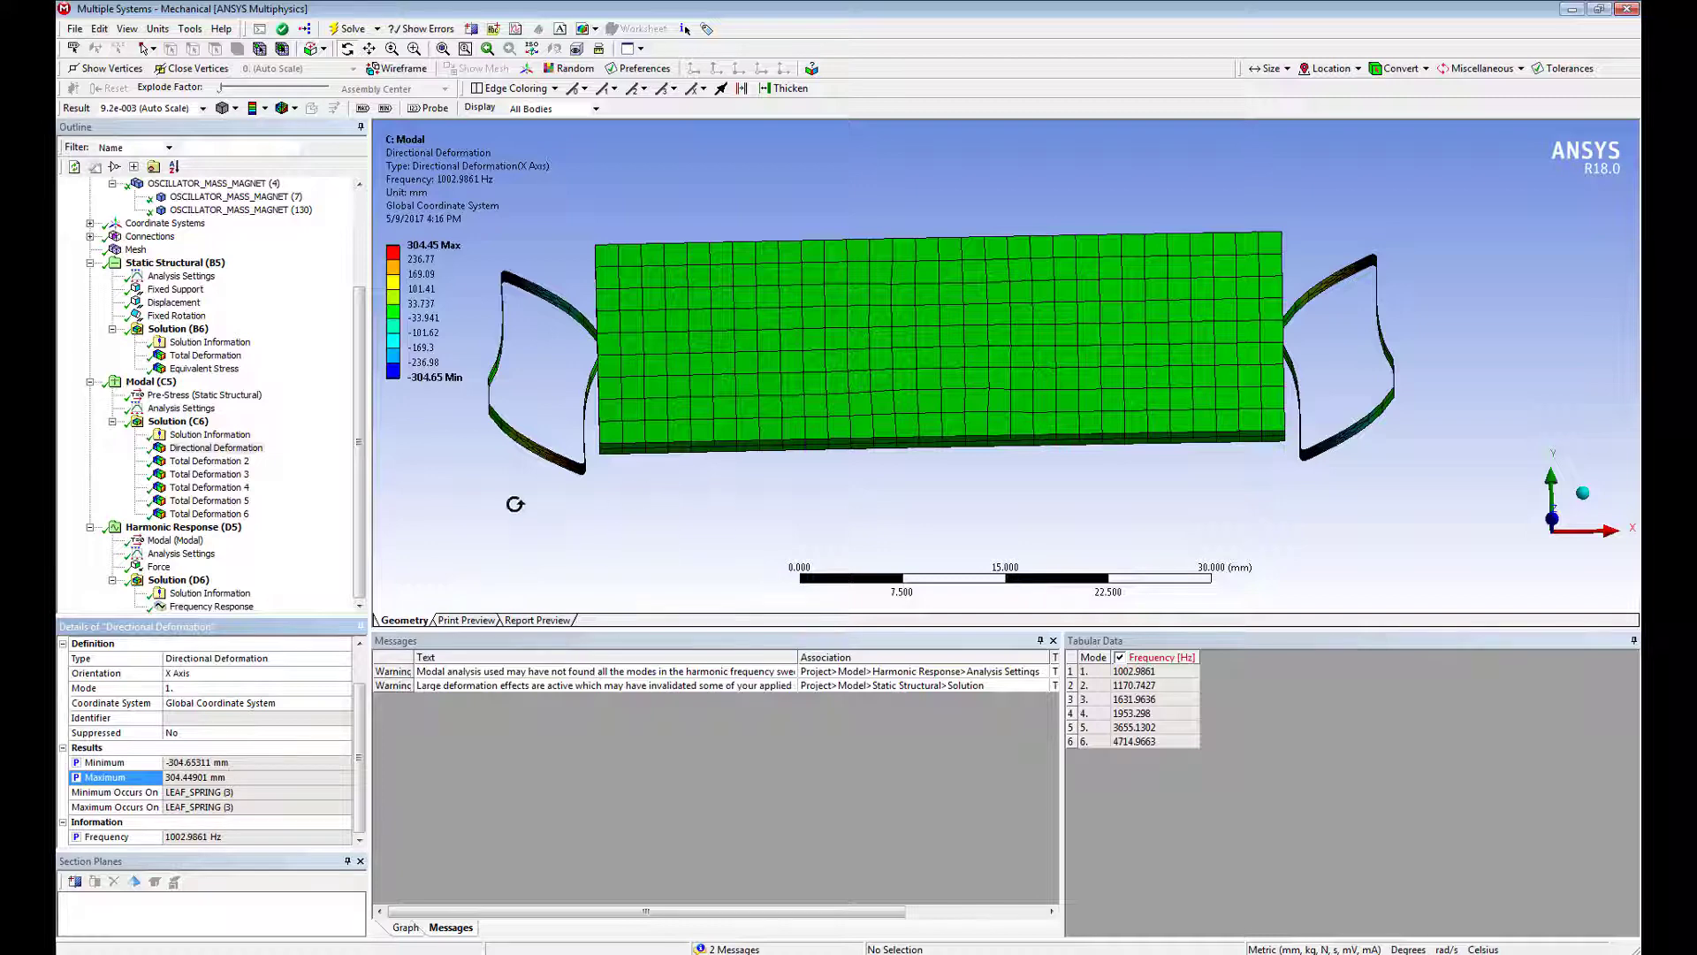
# Change the second modal result's type to Directional Deformation and mark its frequency, minimum and maximum as output parameters.
pyautogui.click(208, 460)
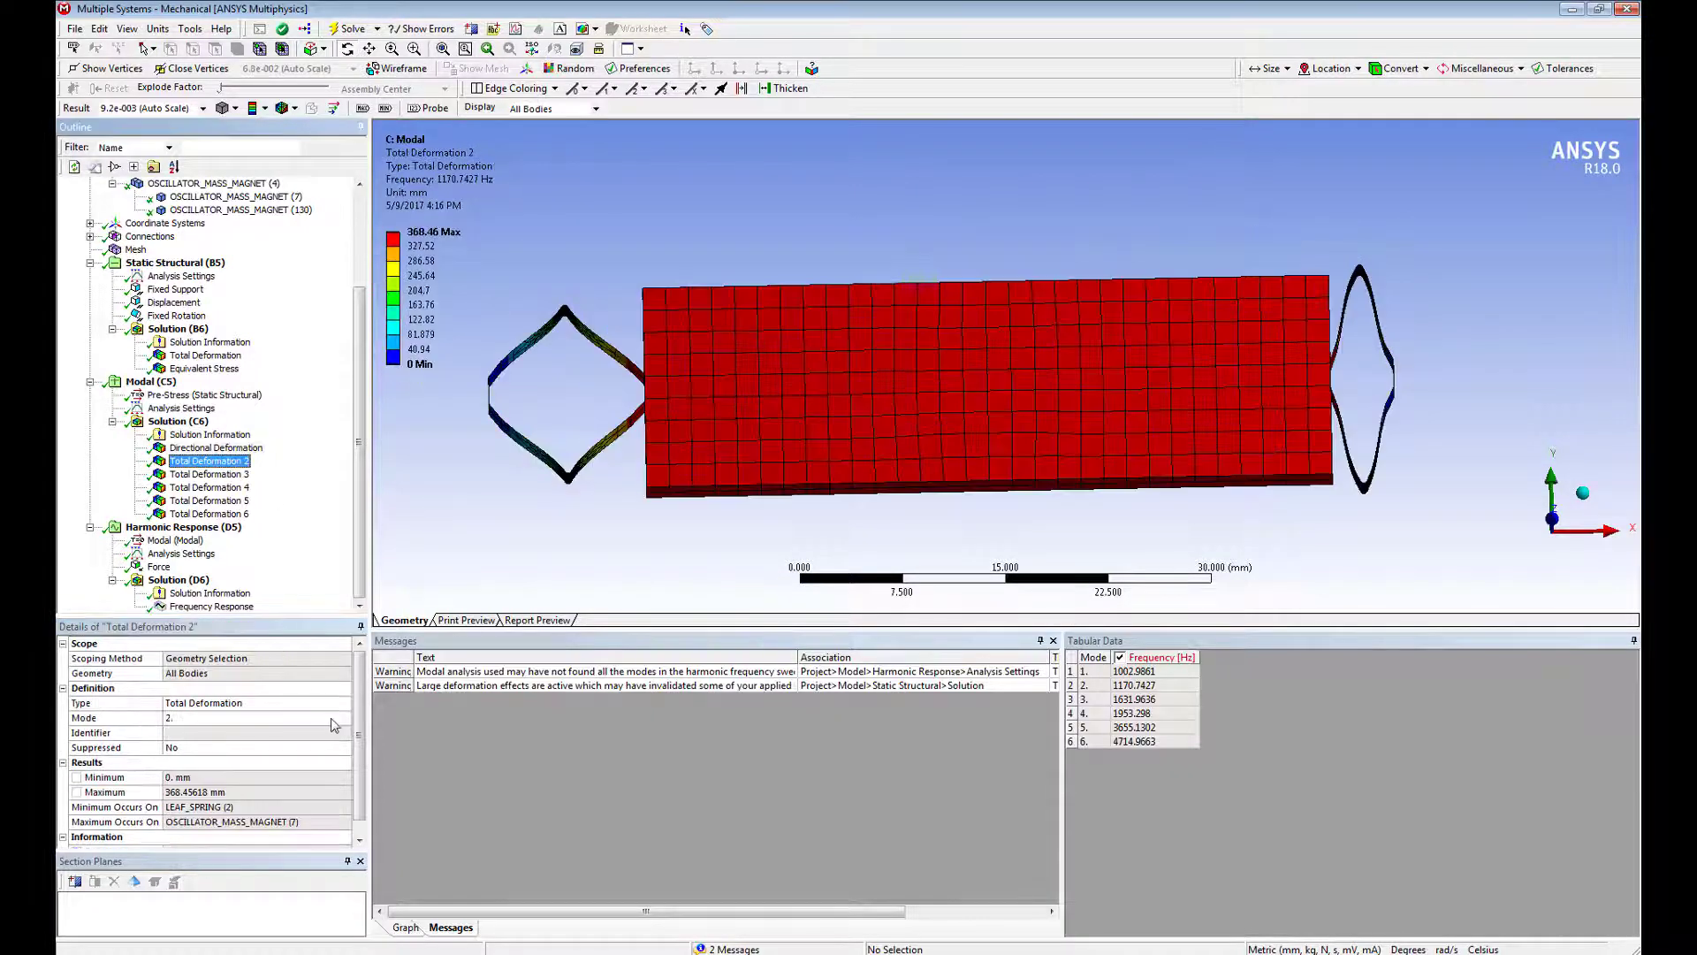
pyautogui.click(265, 703)
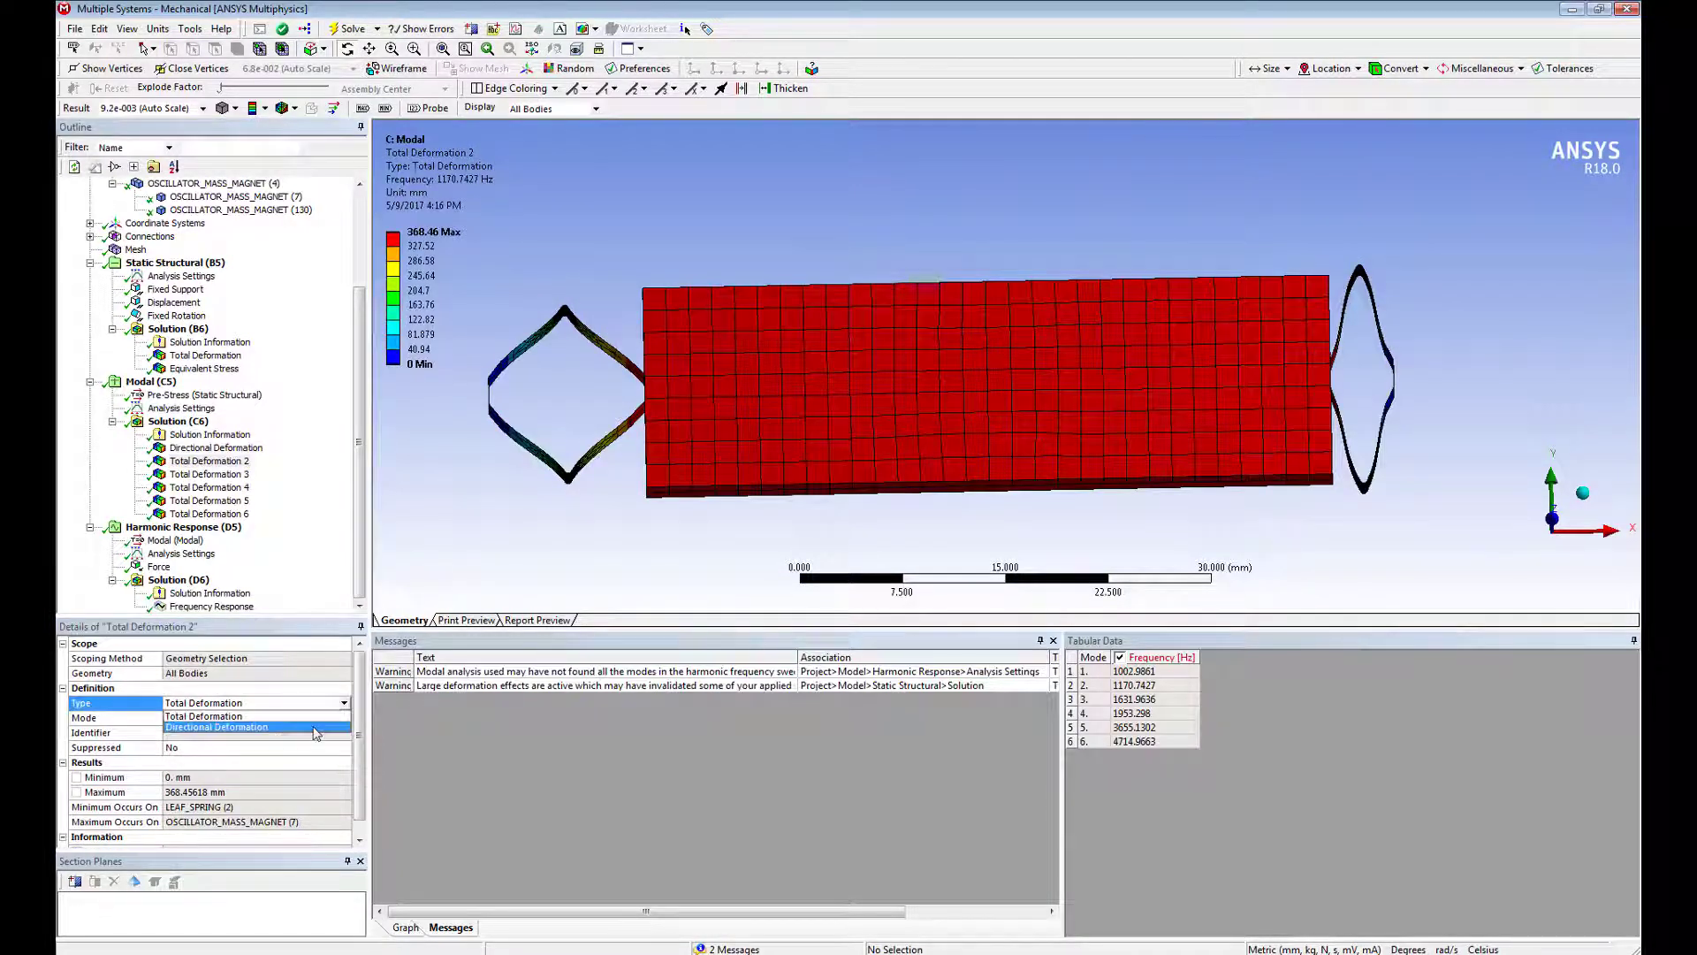
pyautogui.click(315, 727)
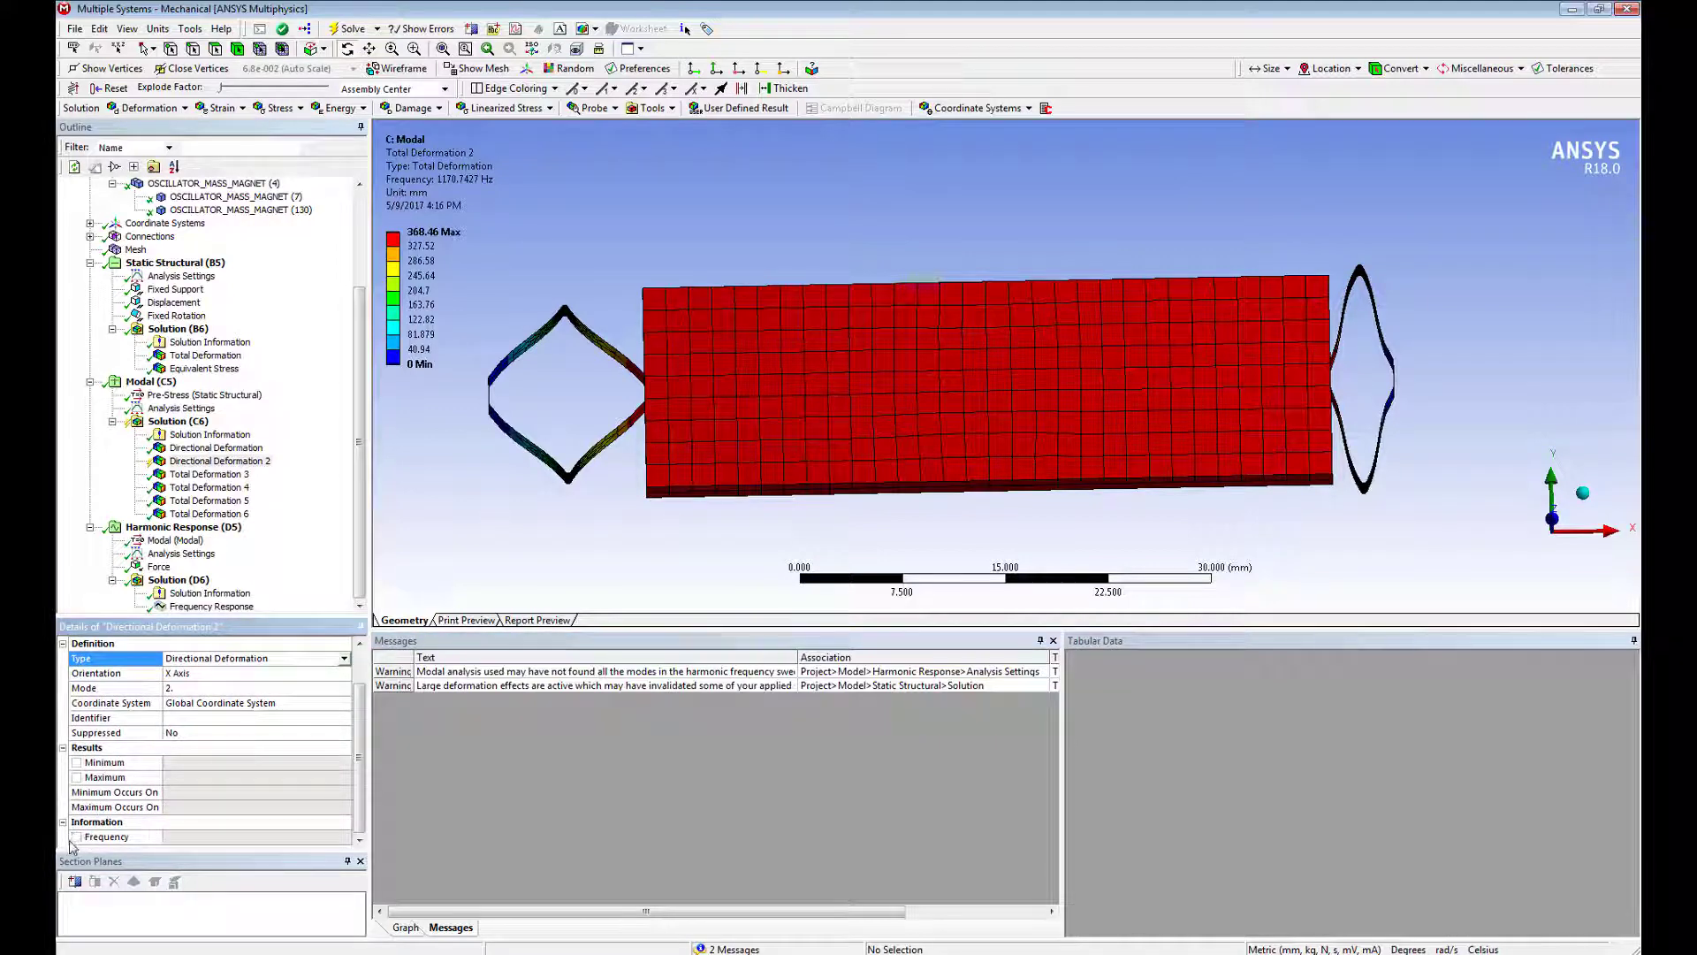
pyautogui.click(79, 838)
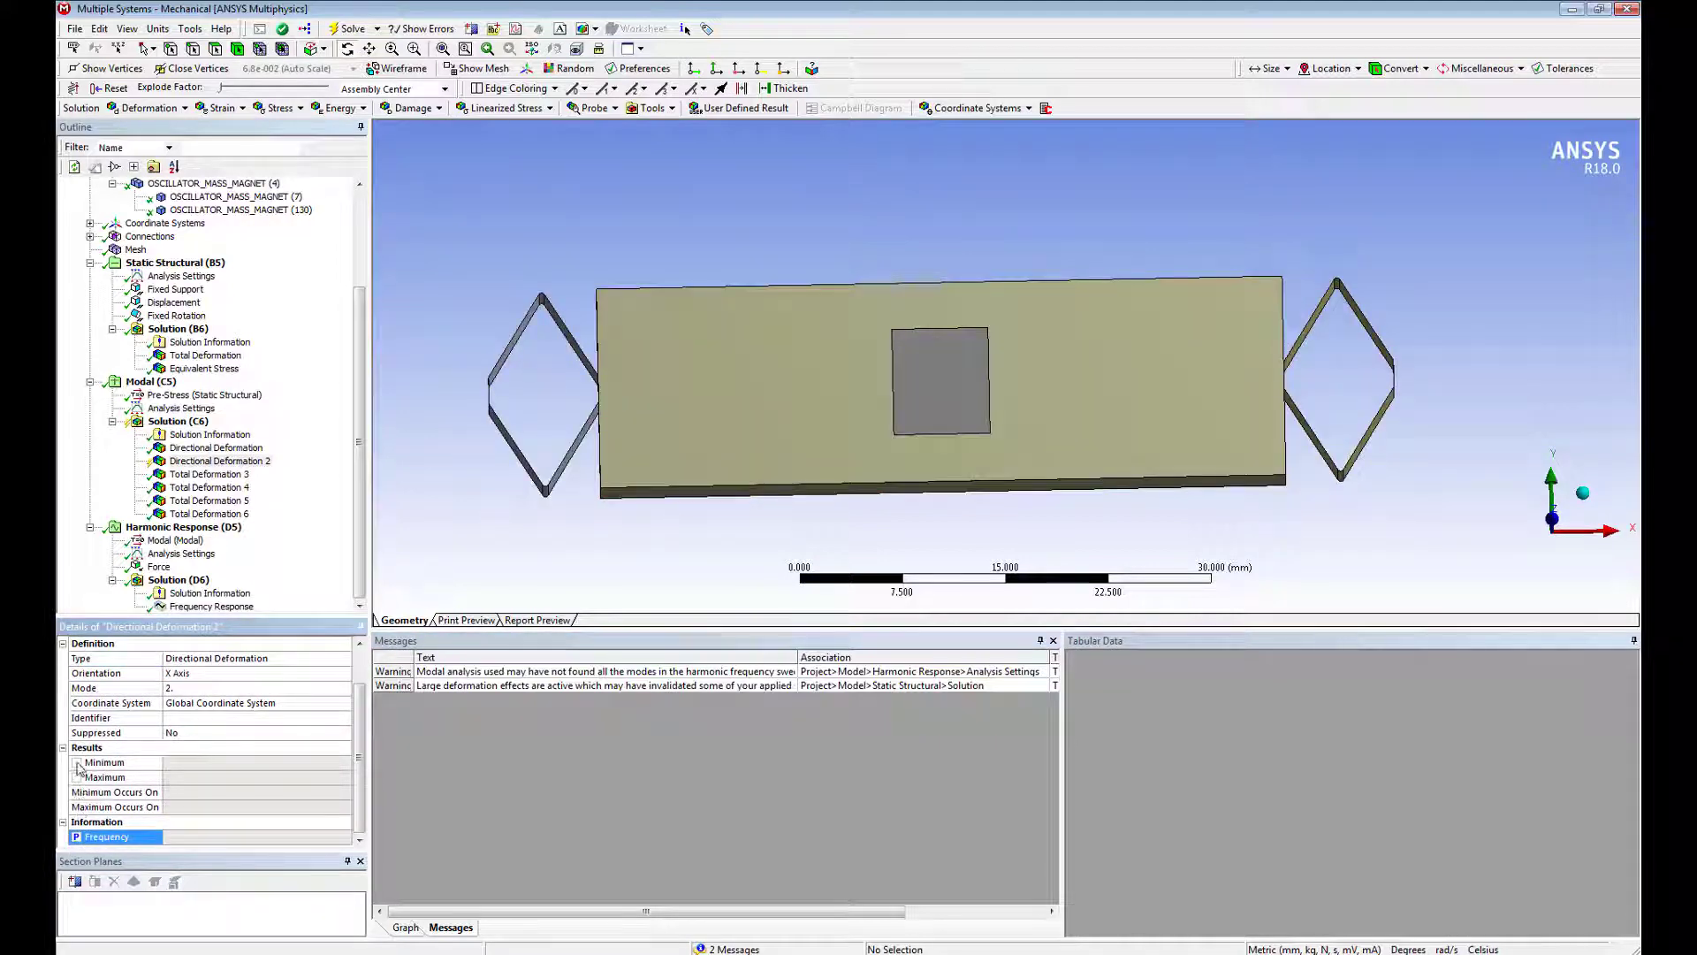
# Change the third modal result's type to Directional Deformation and mark its frequency, minimum and maximum as output parameters.
pyautogui.click(210, 475)
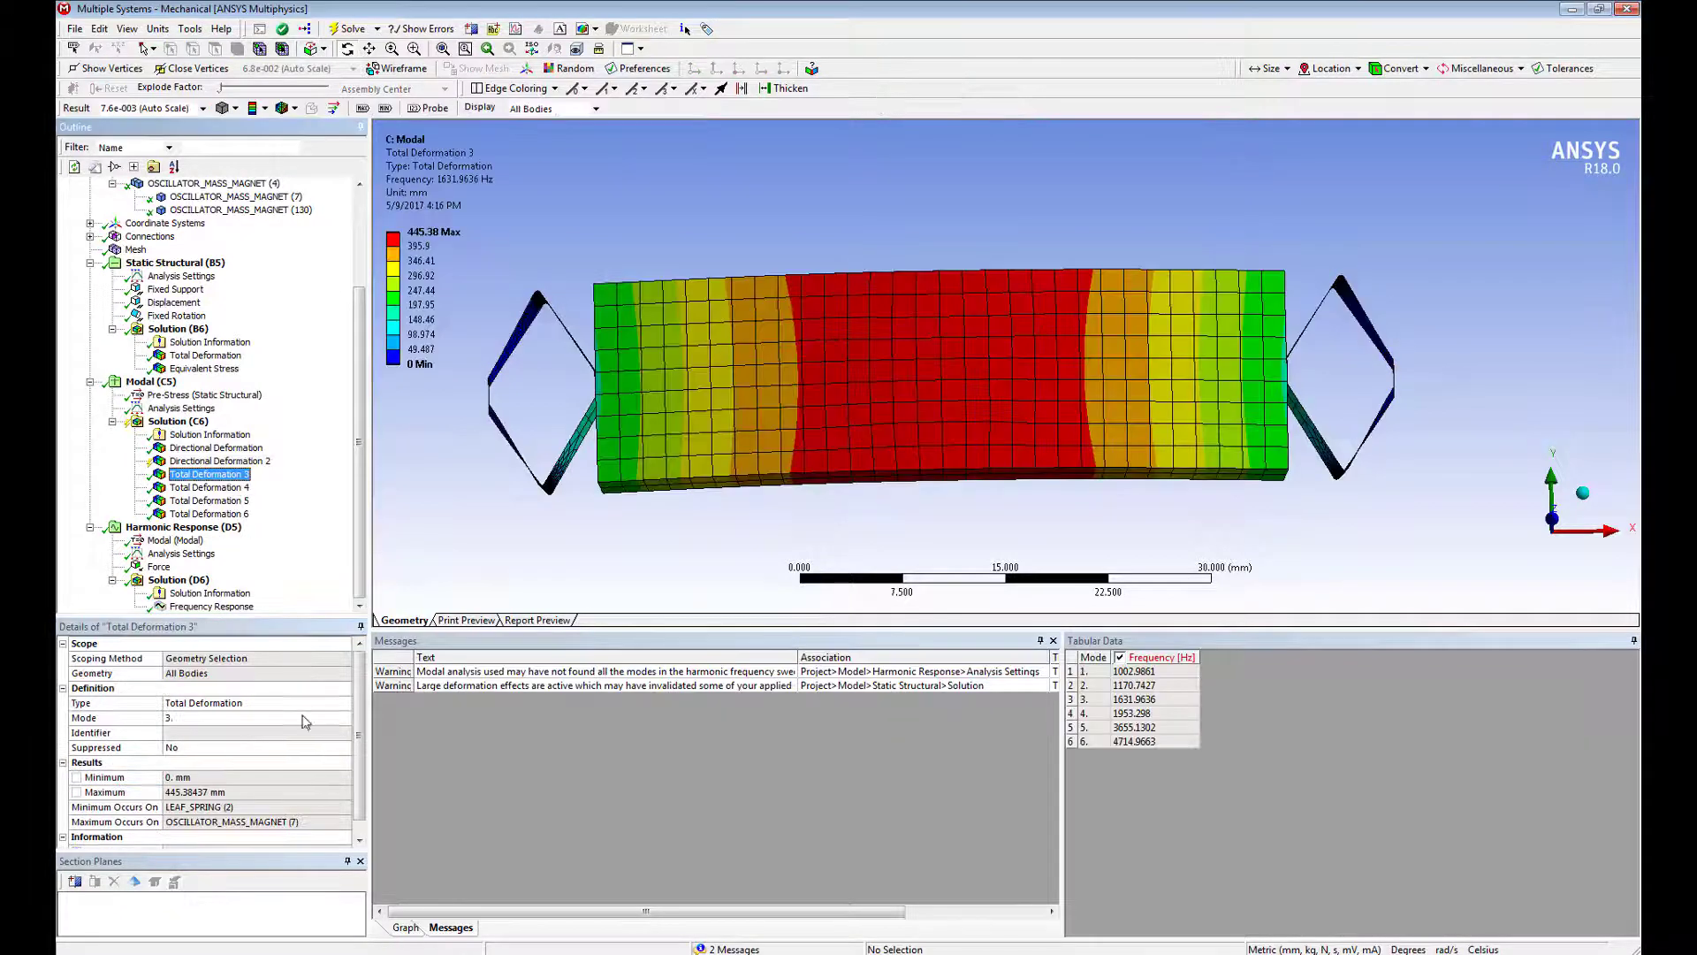
pyautogui.click(337, 712)
pyautogui.click(337, 712)
pyautogui.click(314, 730)
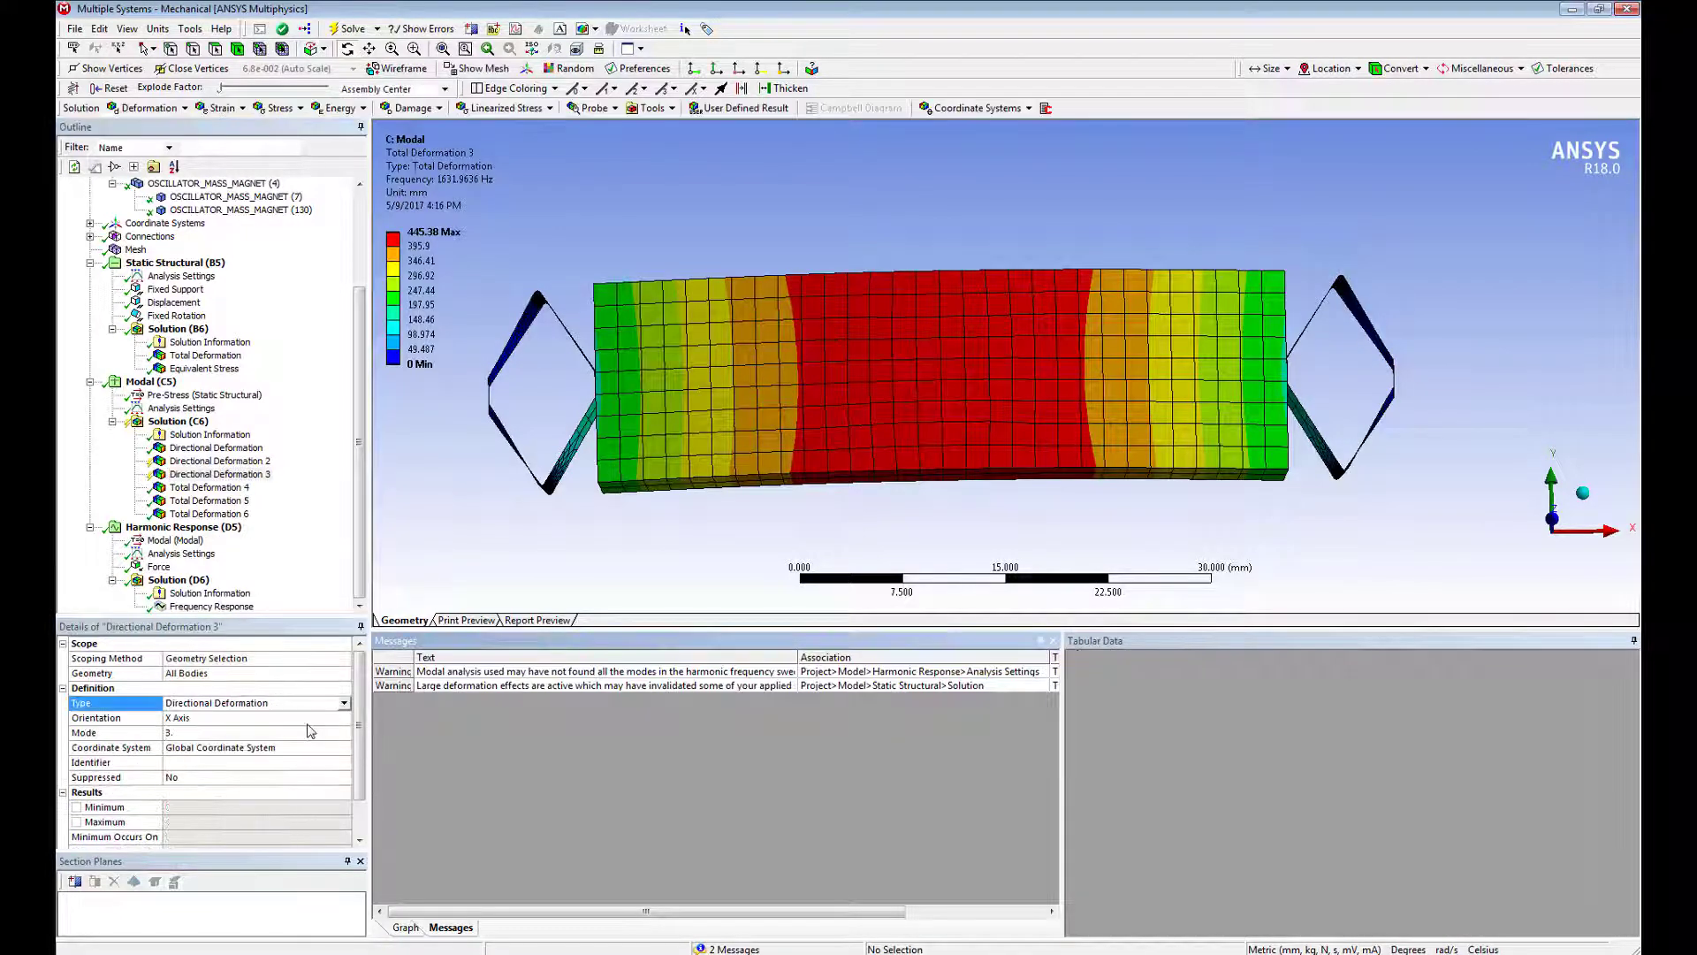
pyautogui.scroll(-1, 359, 727)
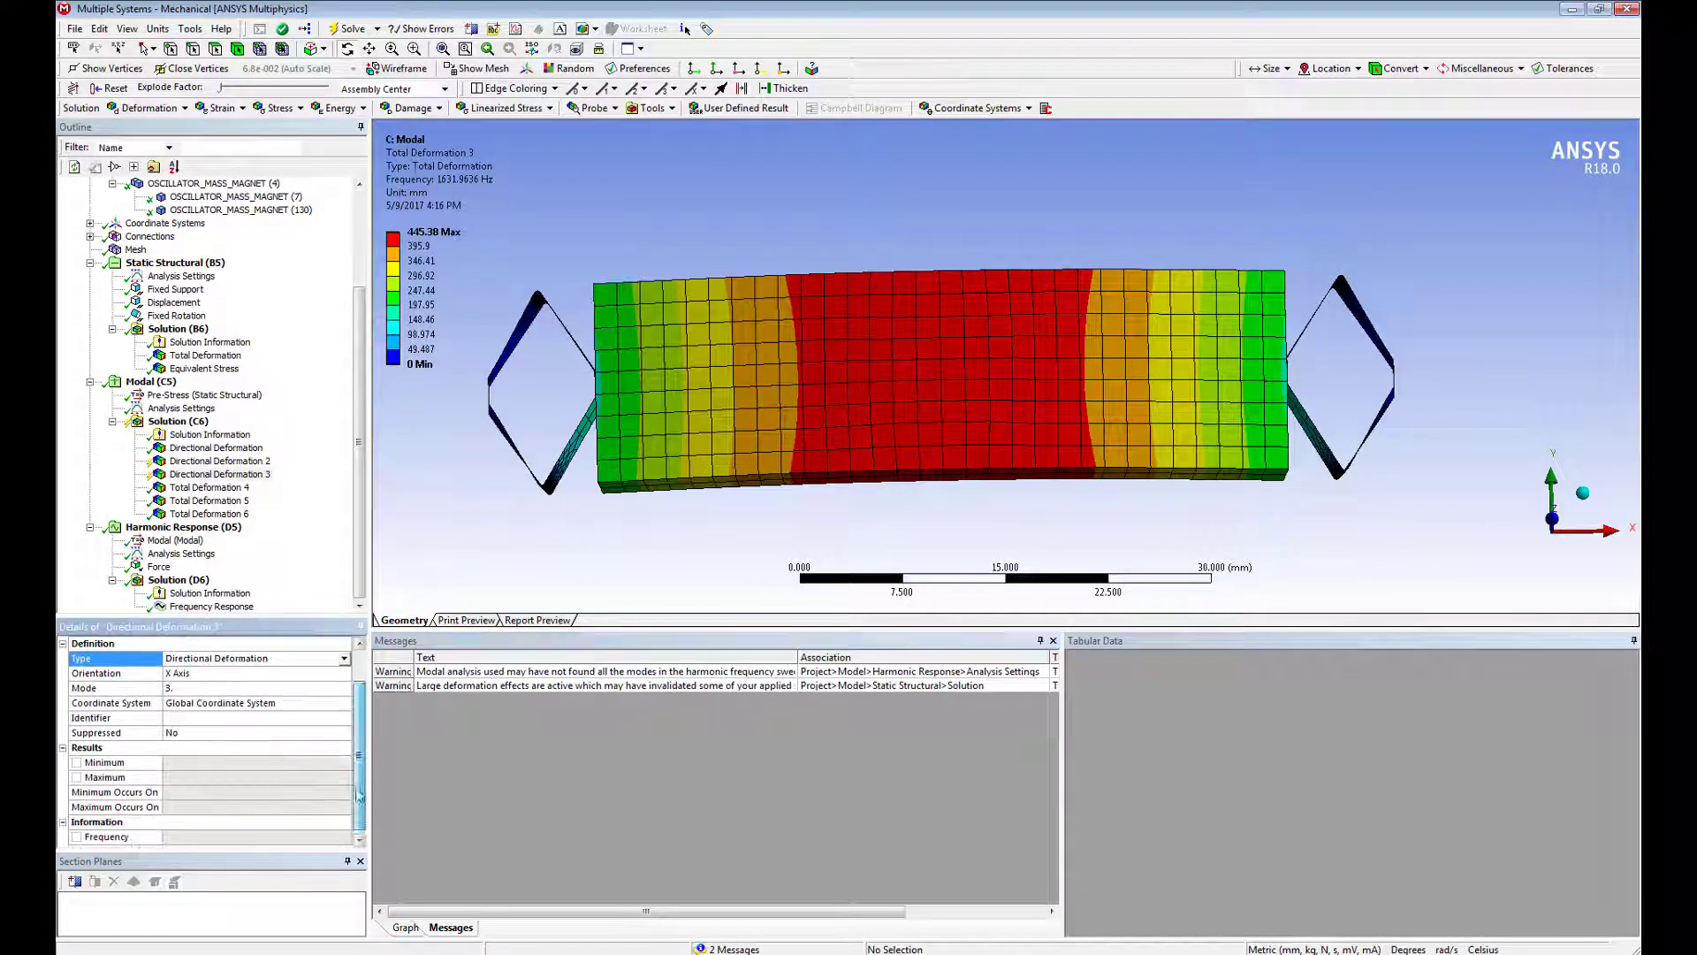
pyautogui.click(81, 837)
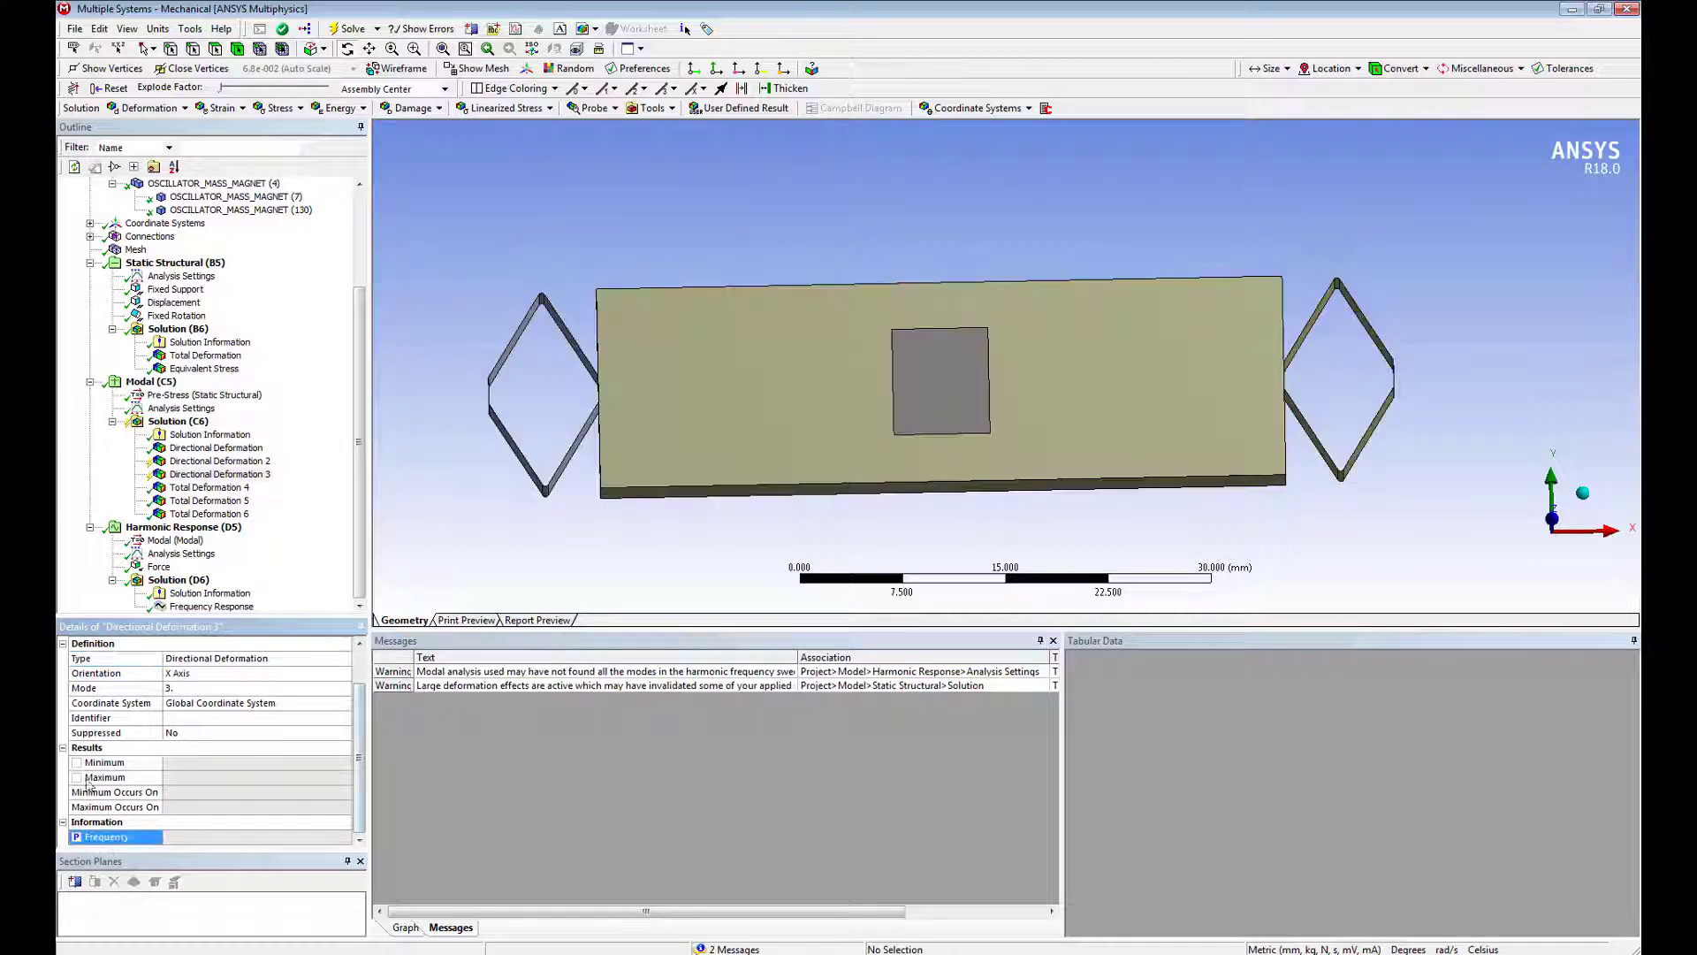
# Evaluate all modal results and check the result details of the second and third directional deformations.
pyautogui.click(184, 422)
pyautogui.rightClick(184, 424)
pyautogui.click(226, 467)
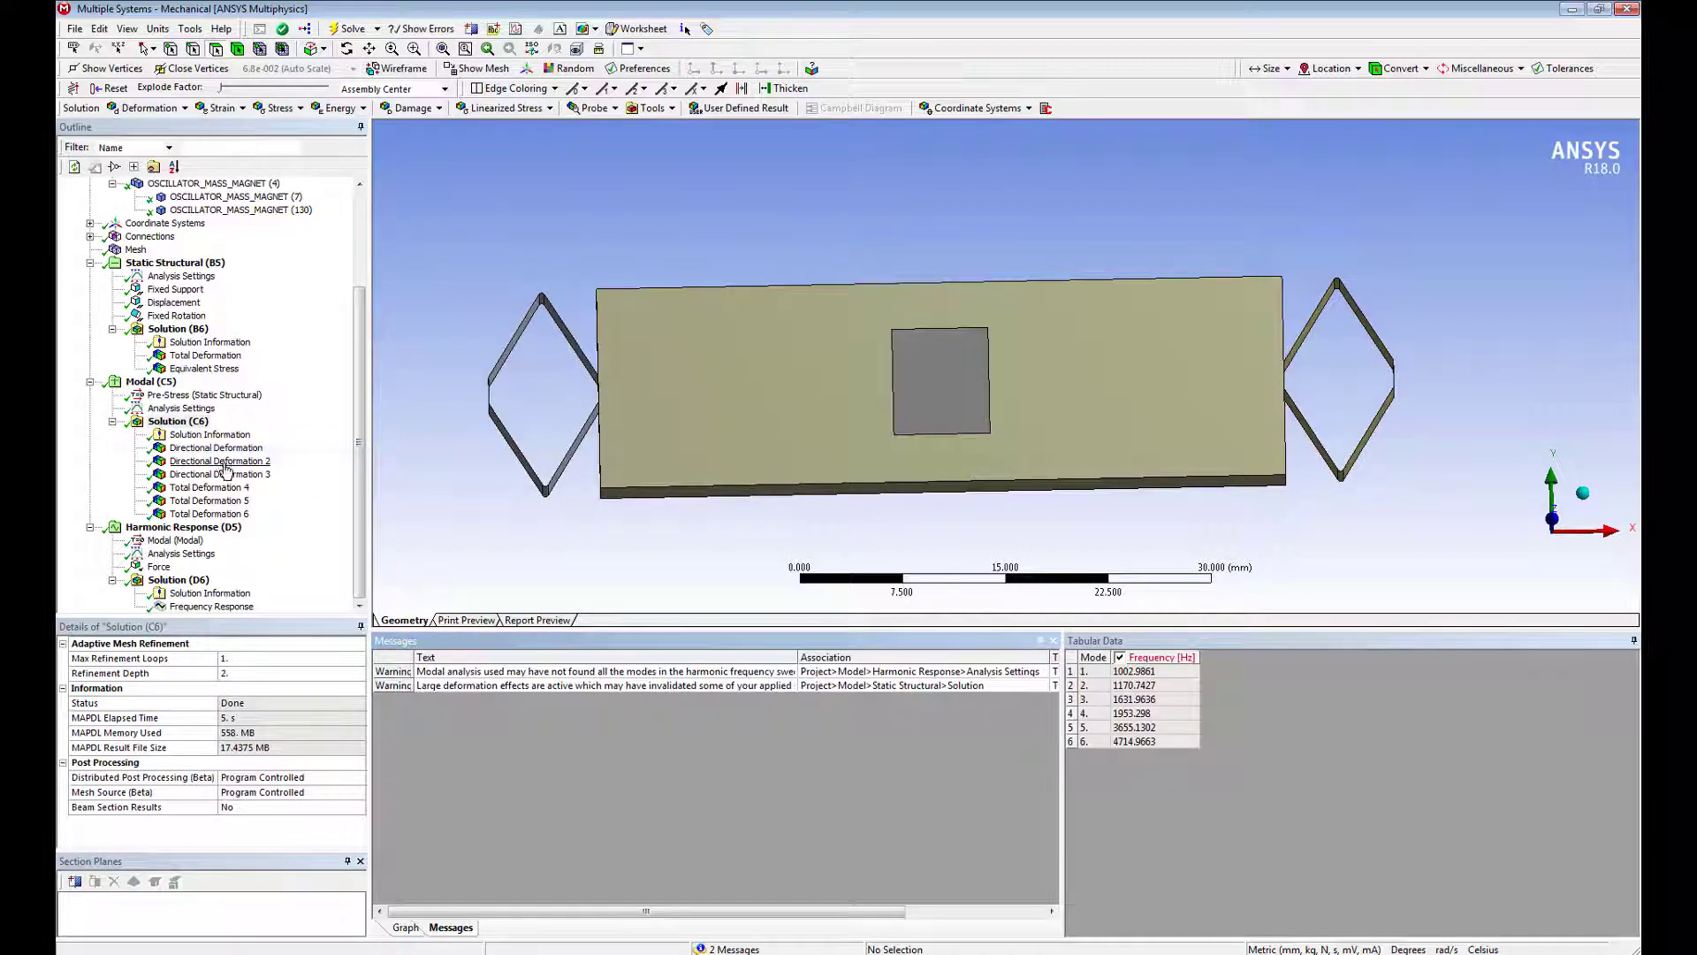
pyautogui.click(225, 467)
pyautogui.moveTo(360, 732); pyautogui.dragTo(363, 780)
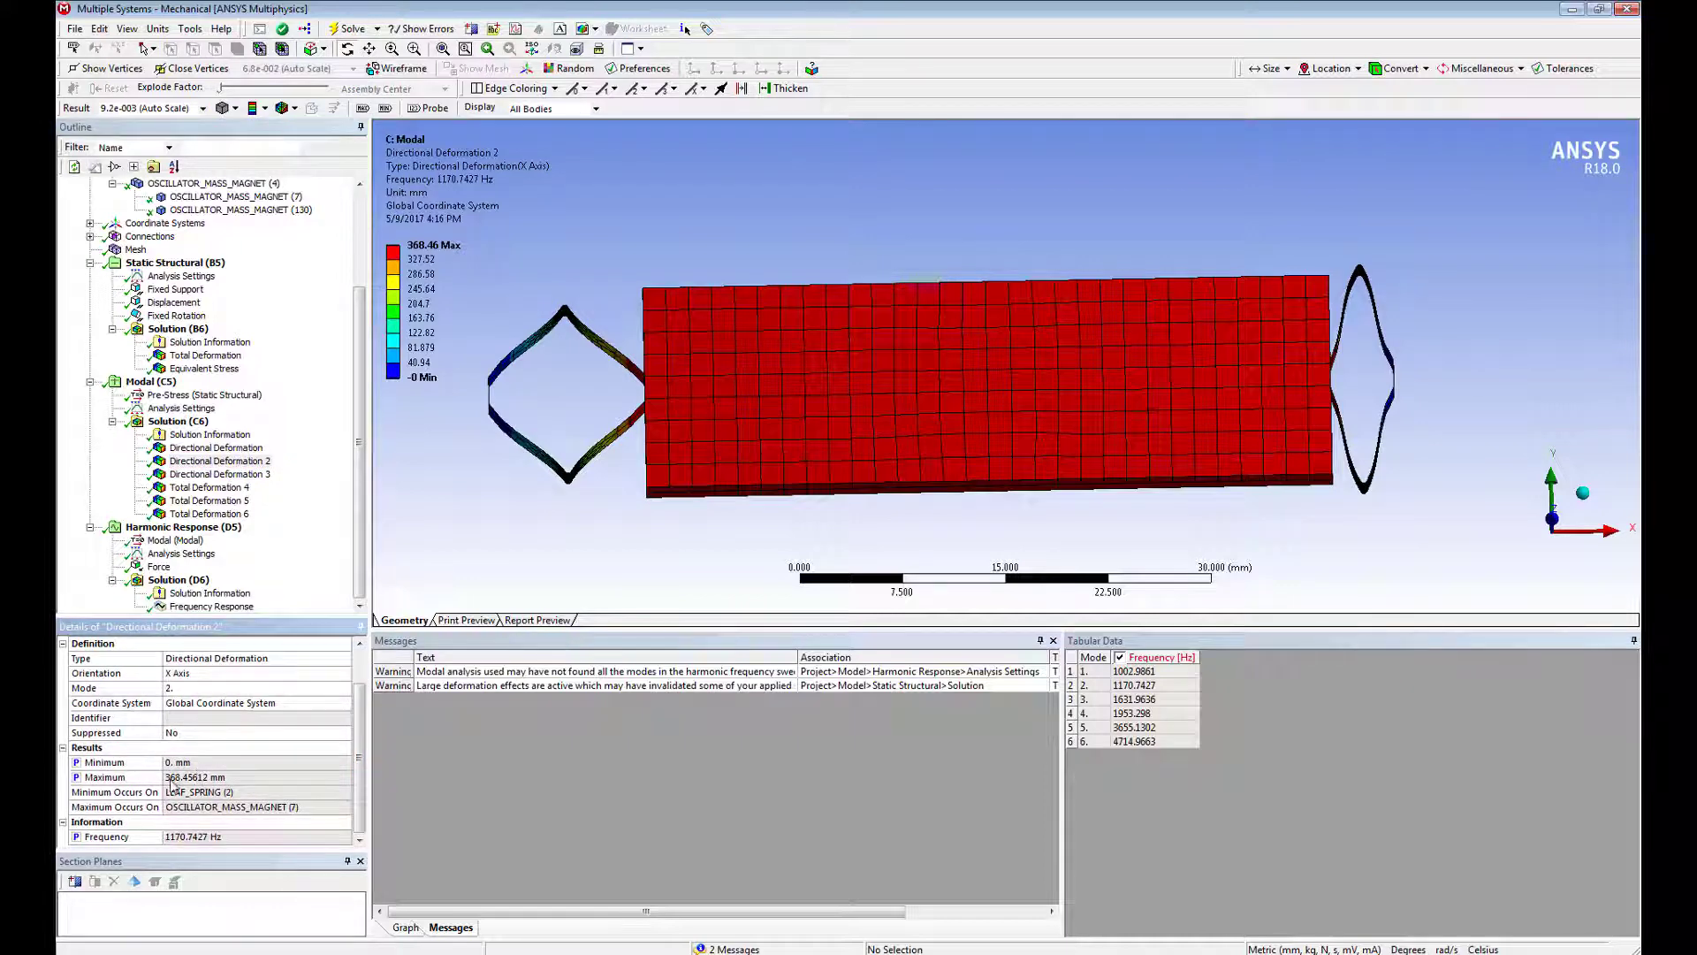
pyautogui.click(219, 474)
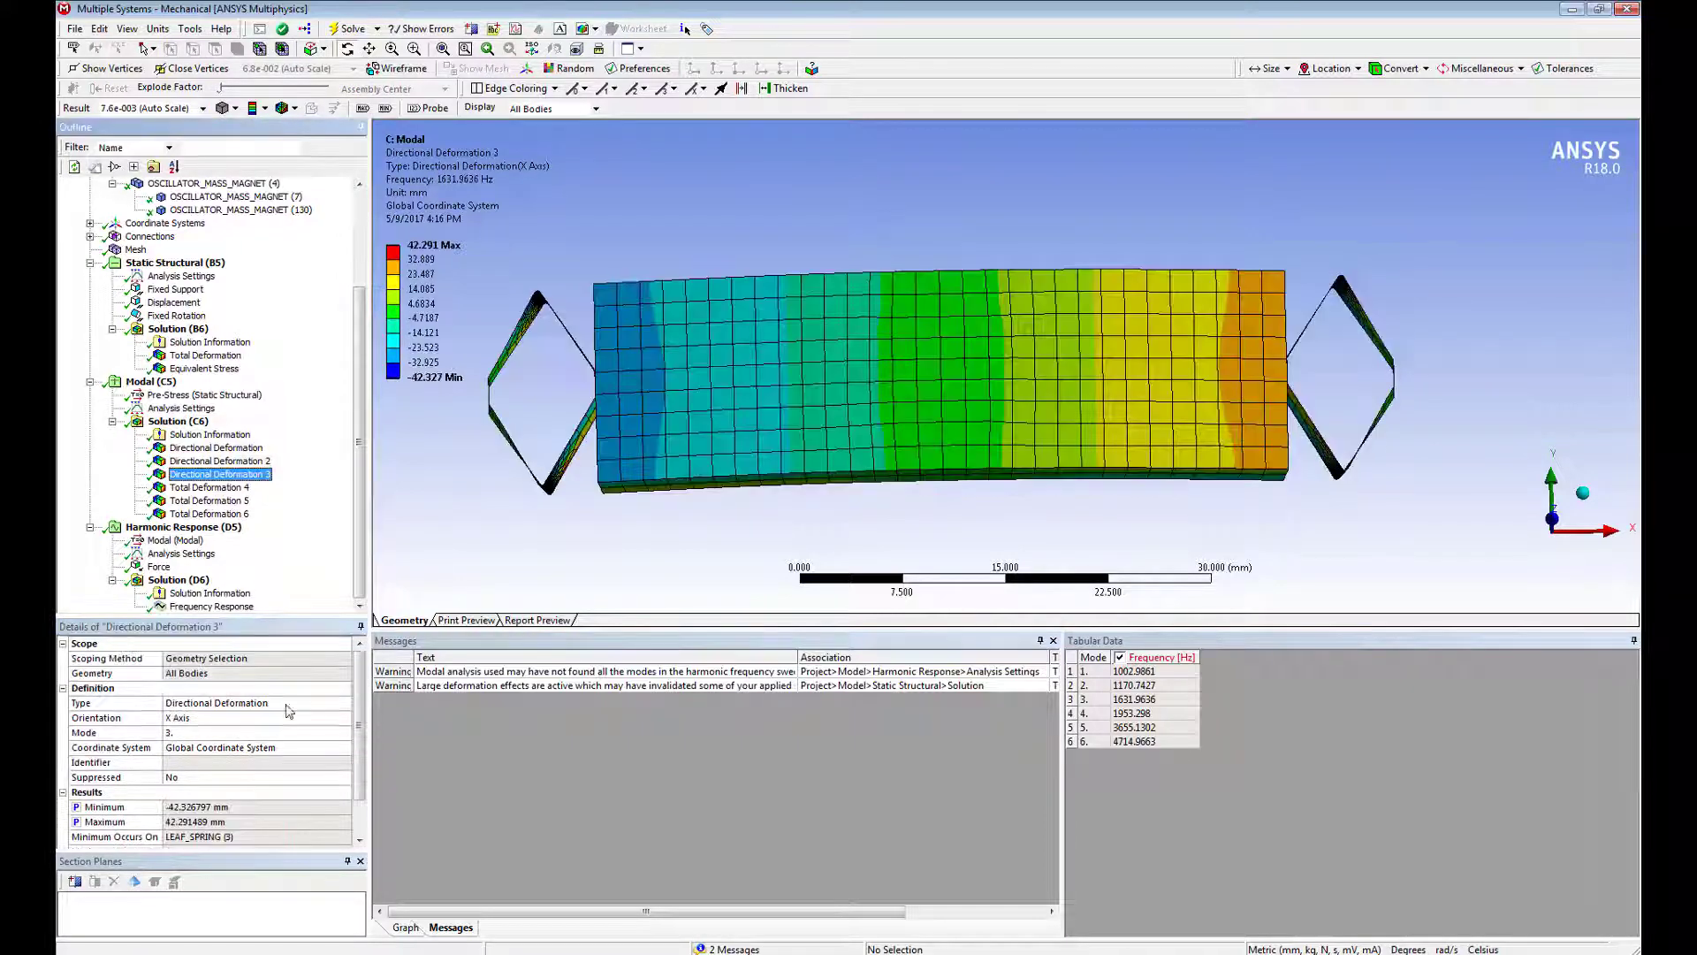
pyautogui.click(359, 762)
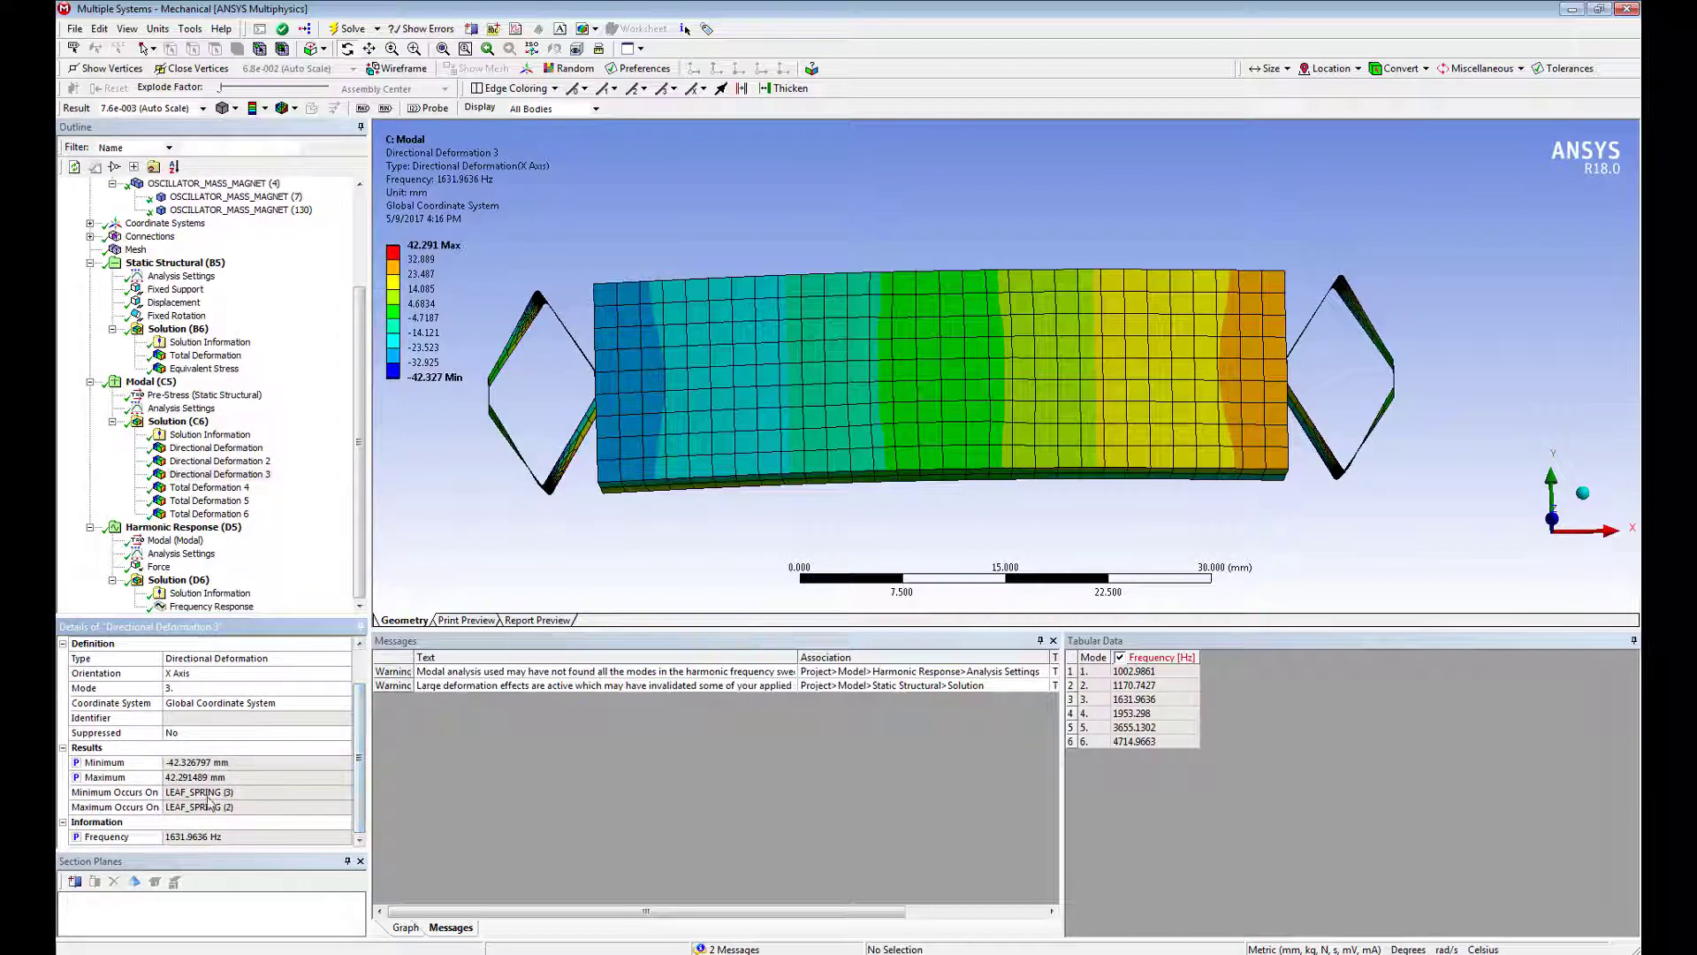
# Mark the maximum amplitude and frequency of the harmonic frequency response as output parameters.
pyautogui.click(354, 557)
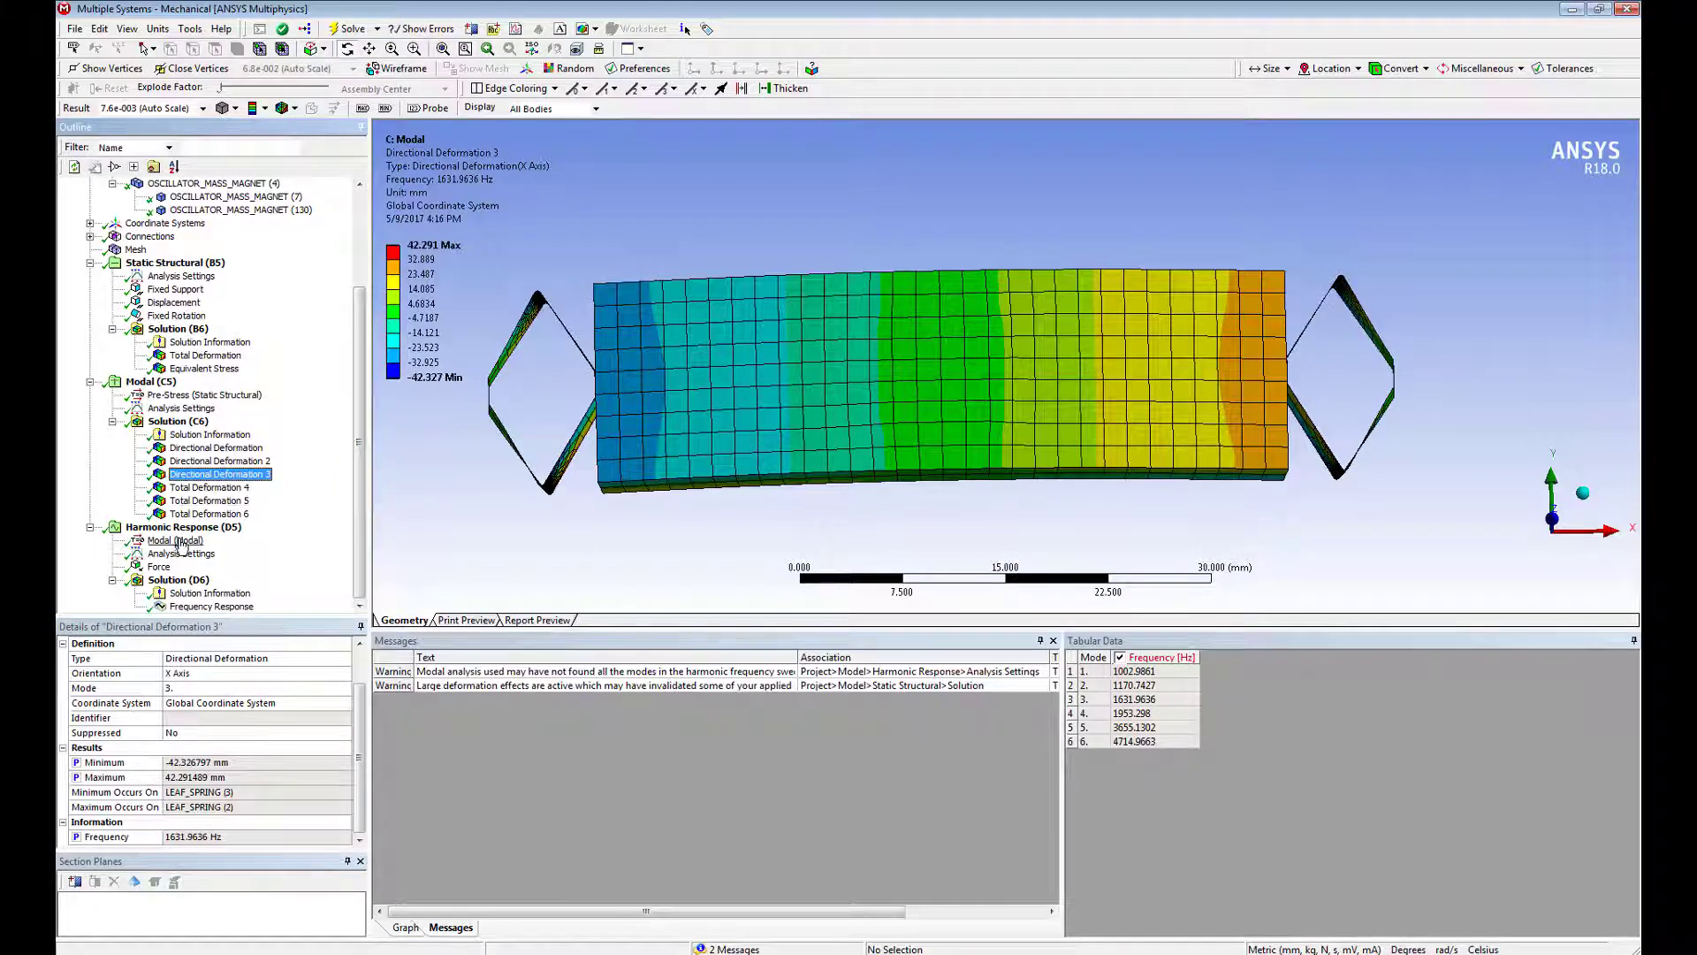
pyautogui.click(211, 607)
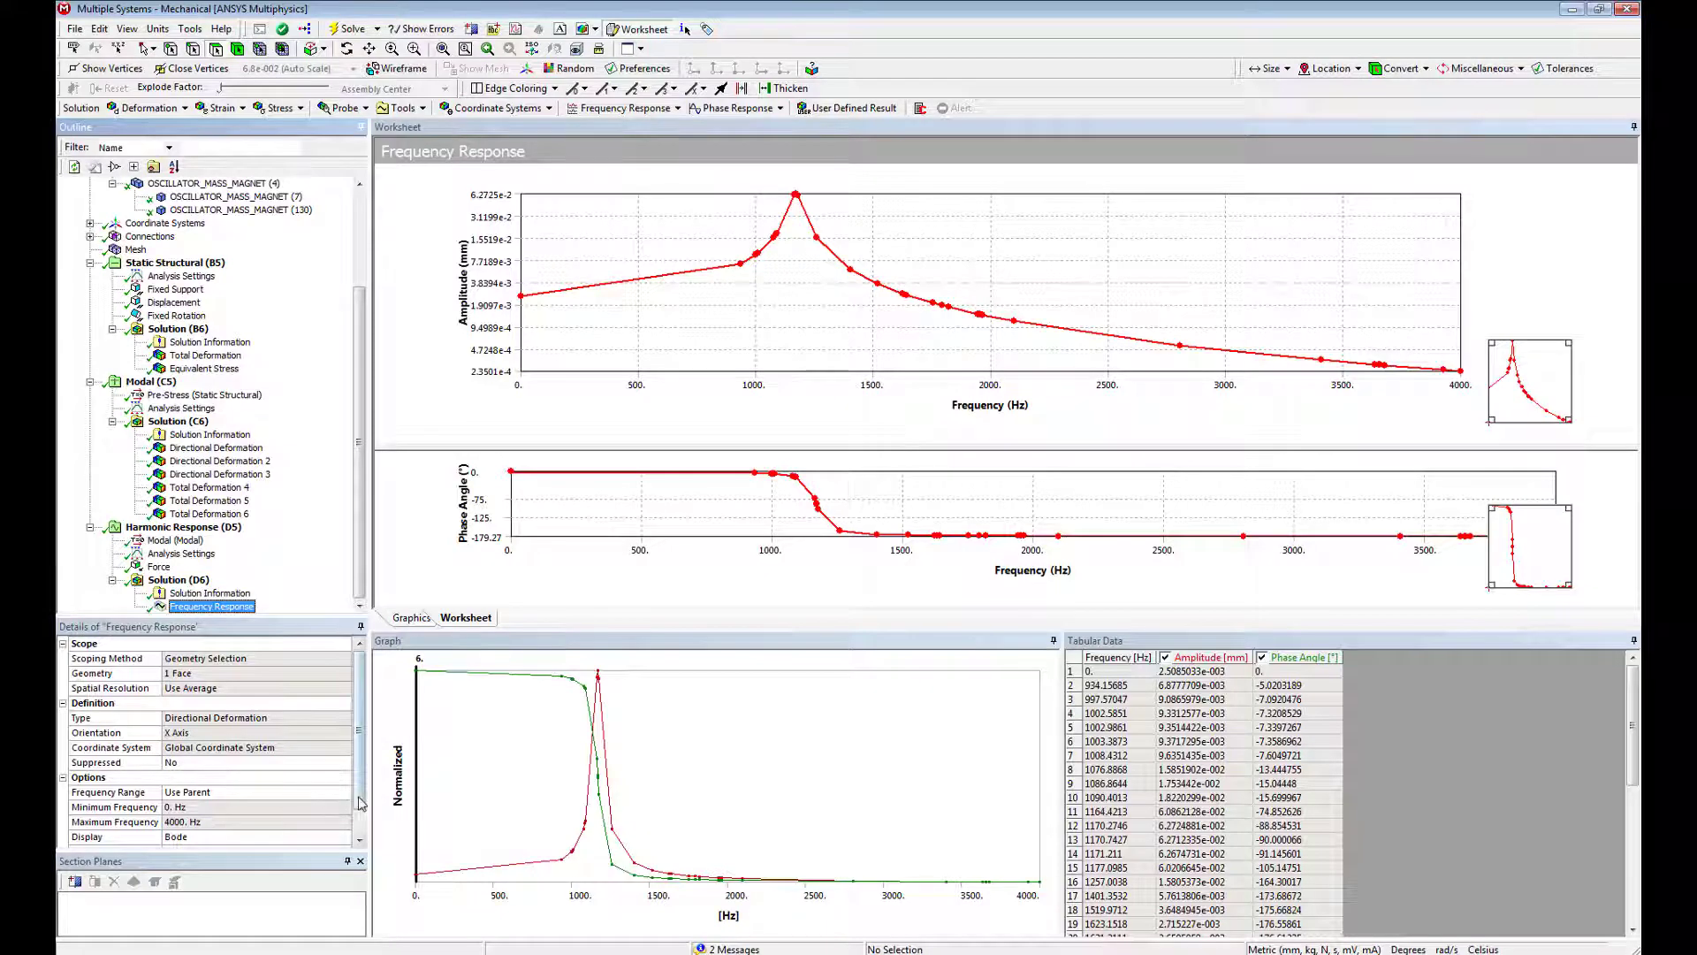
pyautogui.click(358, 839)
pyautogui.click(64, 837)
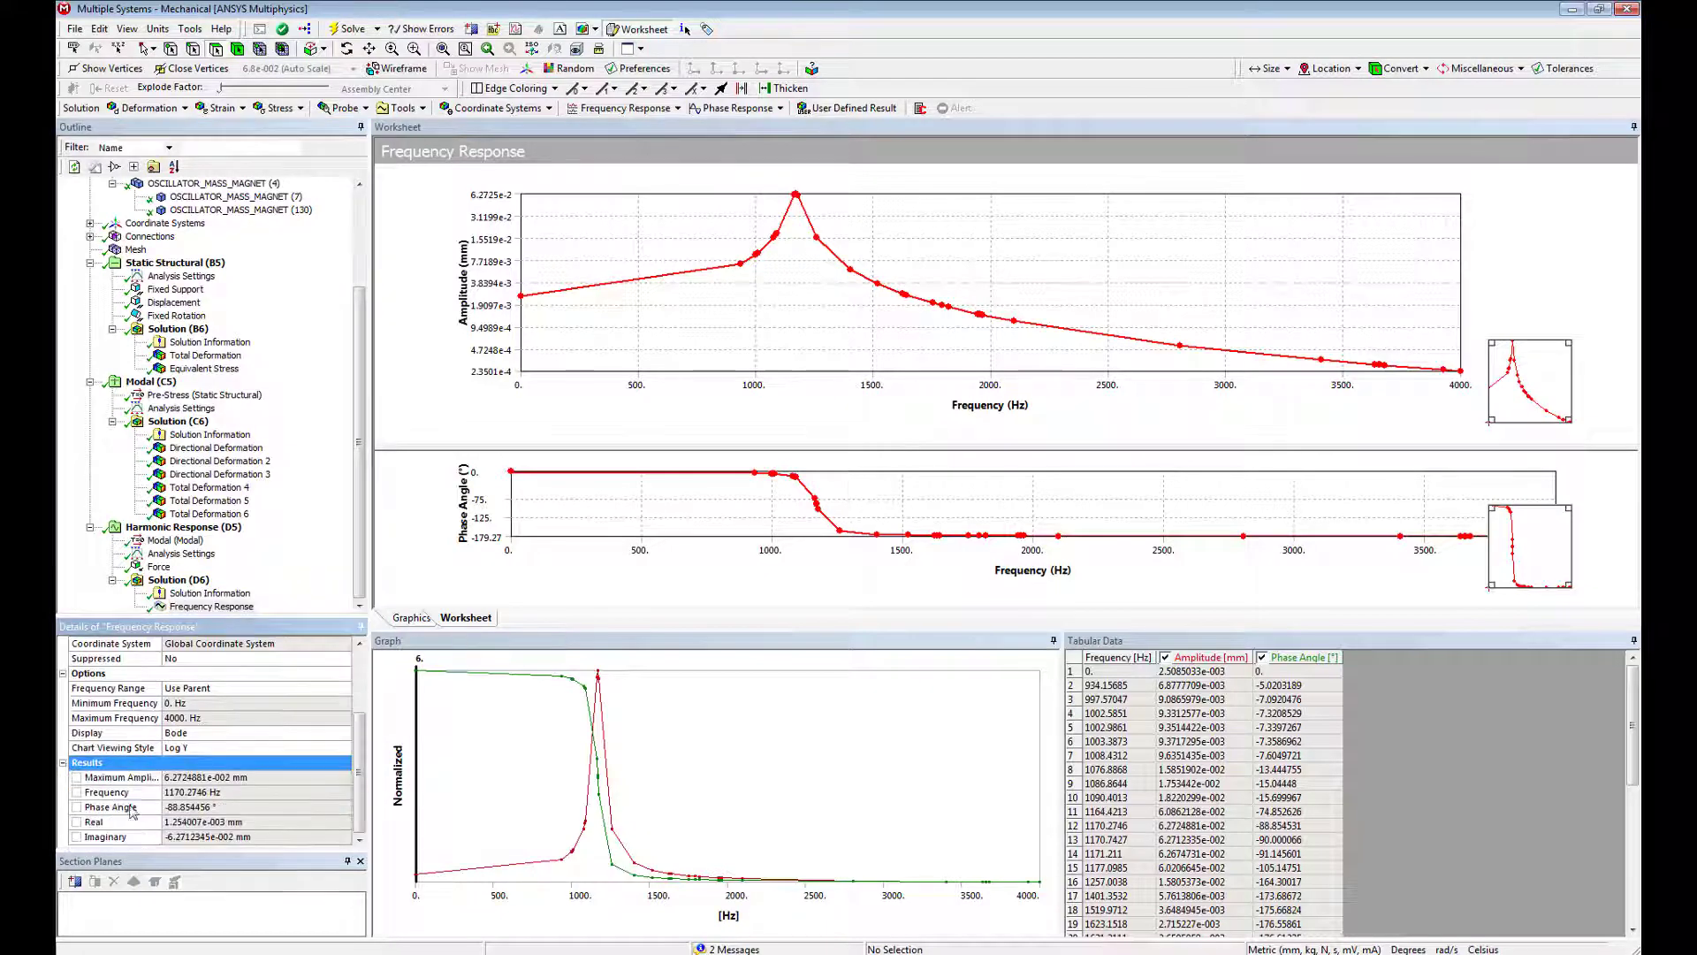
pyautogui.click(77, 778)
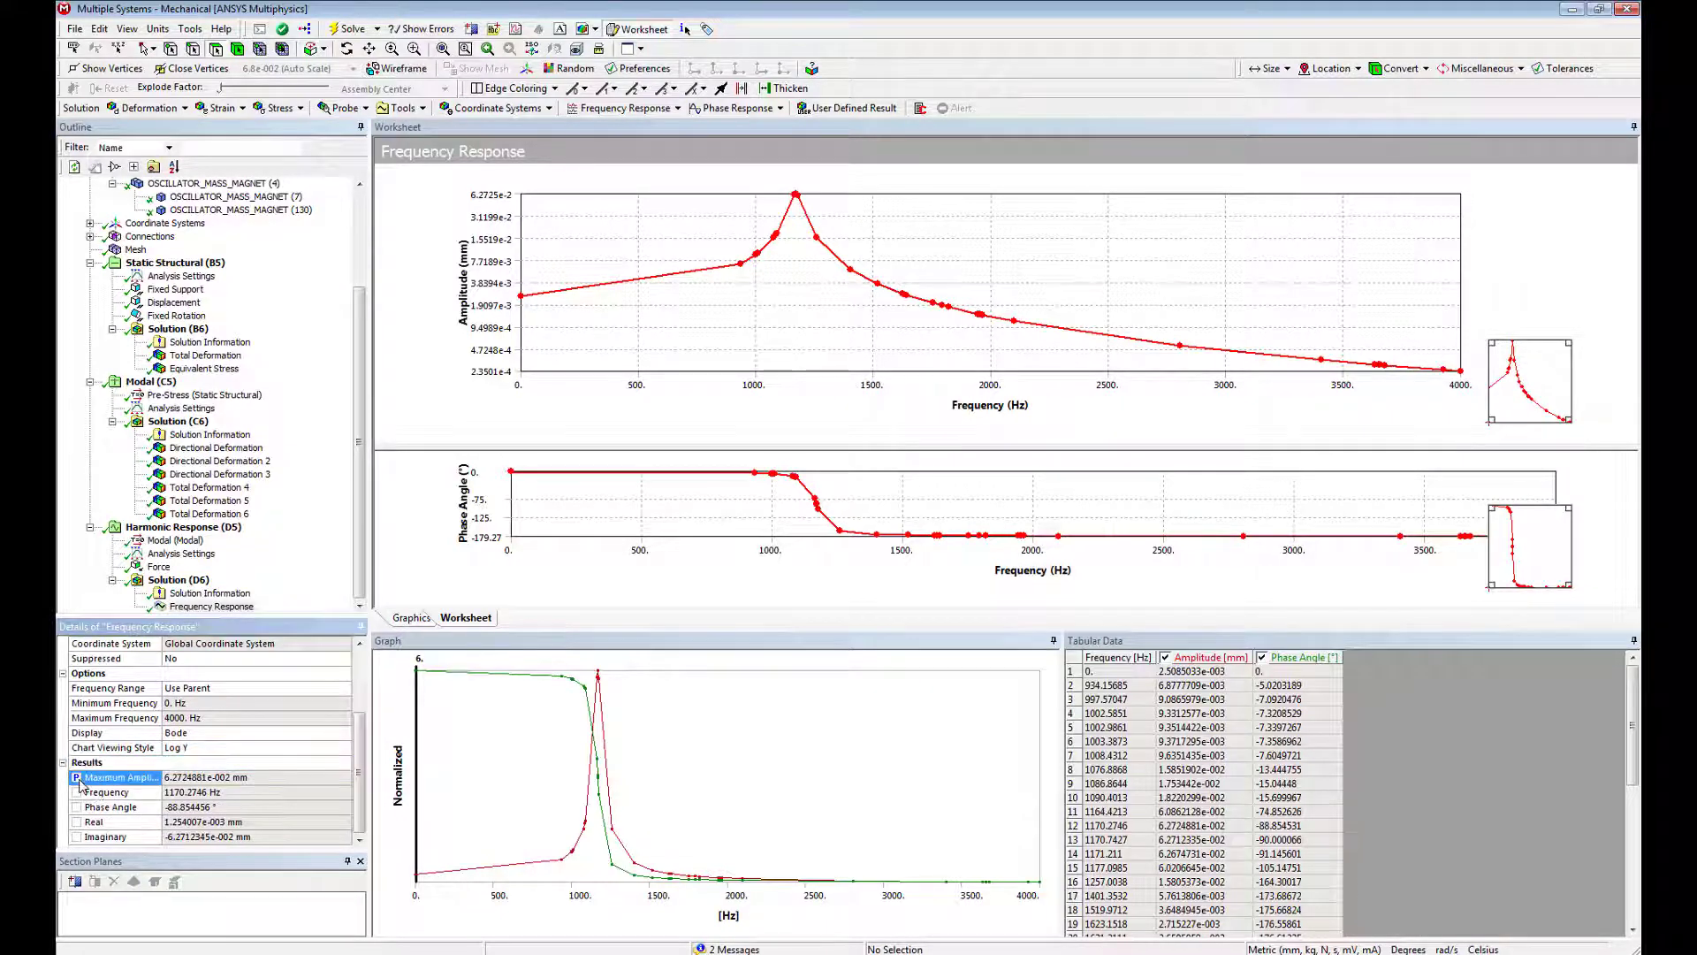
pyautogui.click(77, 793)
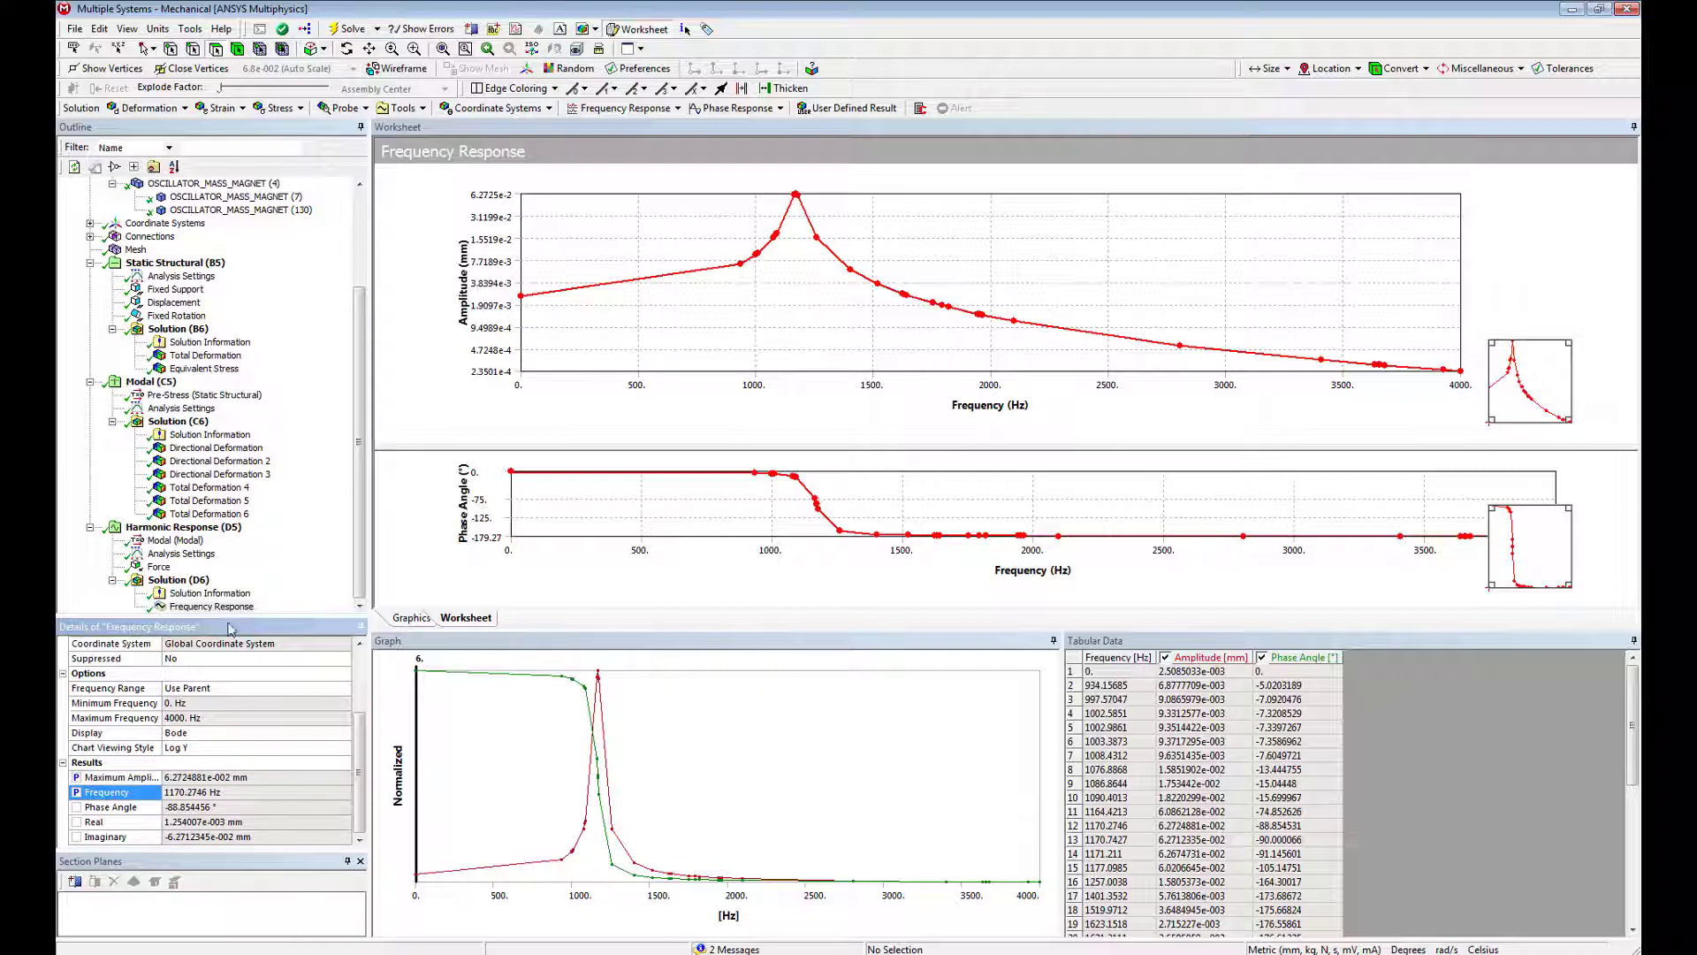
# Add an Equivalent (von-Mises) Stress result to the harmonic response solution.
pyautogui.click(179, 580)
pyautogui.rightClick(197, 584)
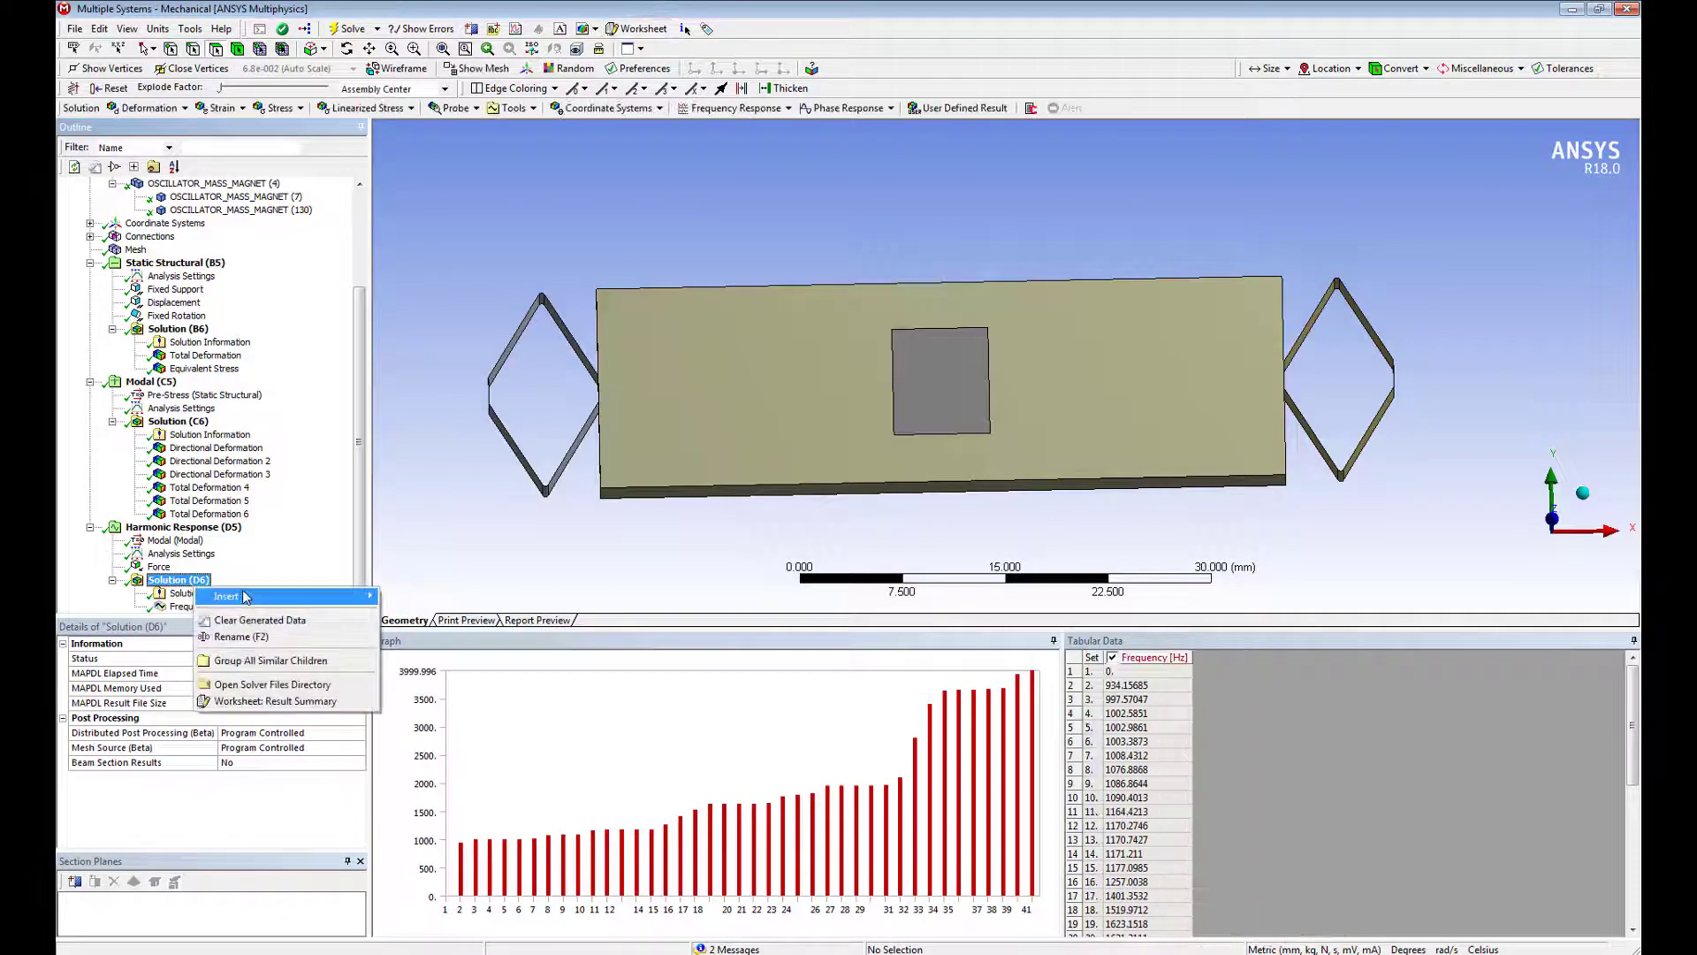
pyautogui.moveTo(245, 597)
pyautogui.moveTo(471, 633)
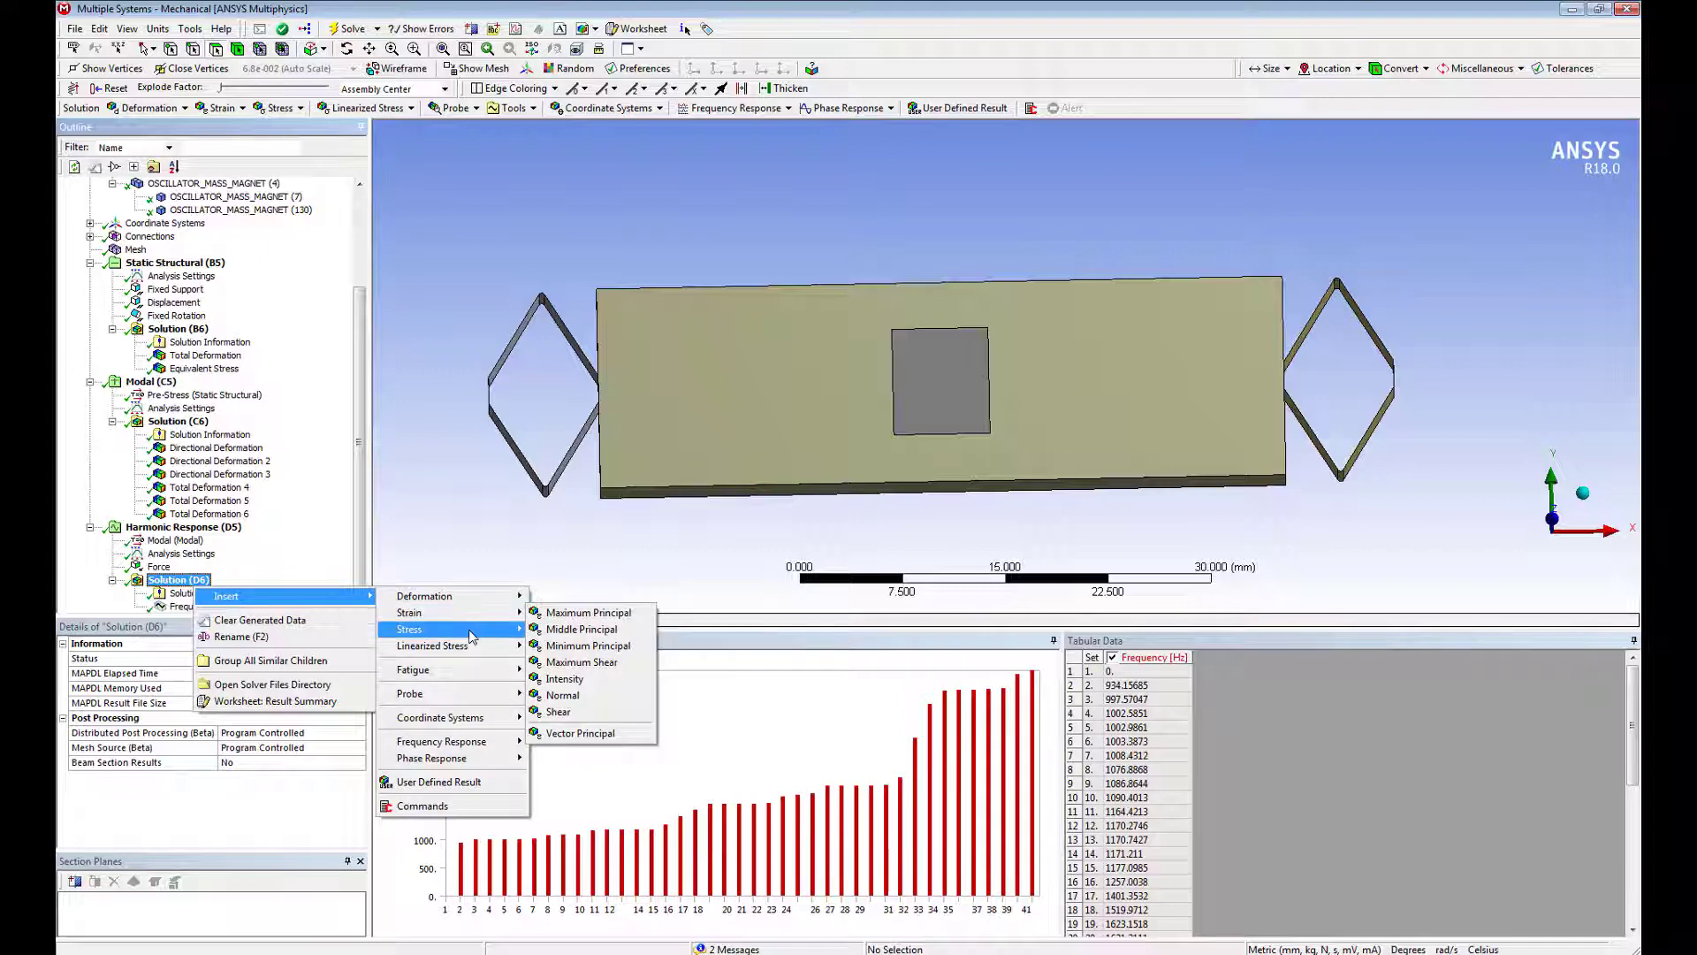
pyautogui.click(565, 629)
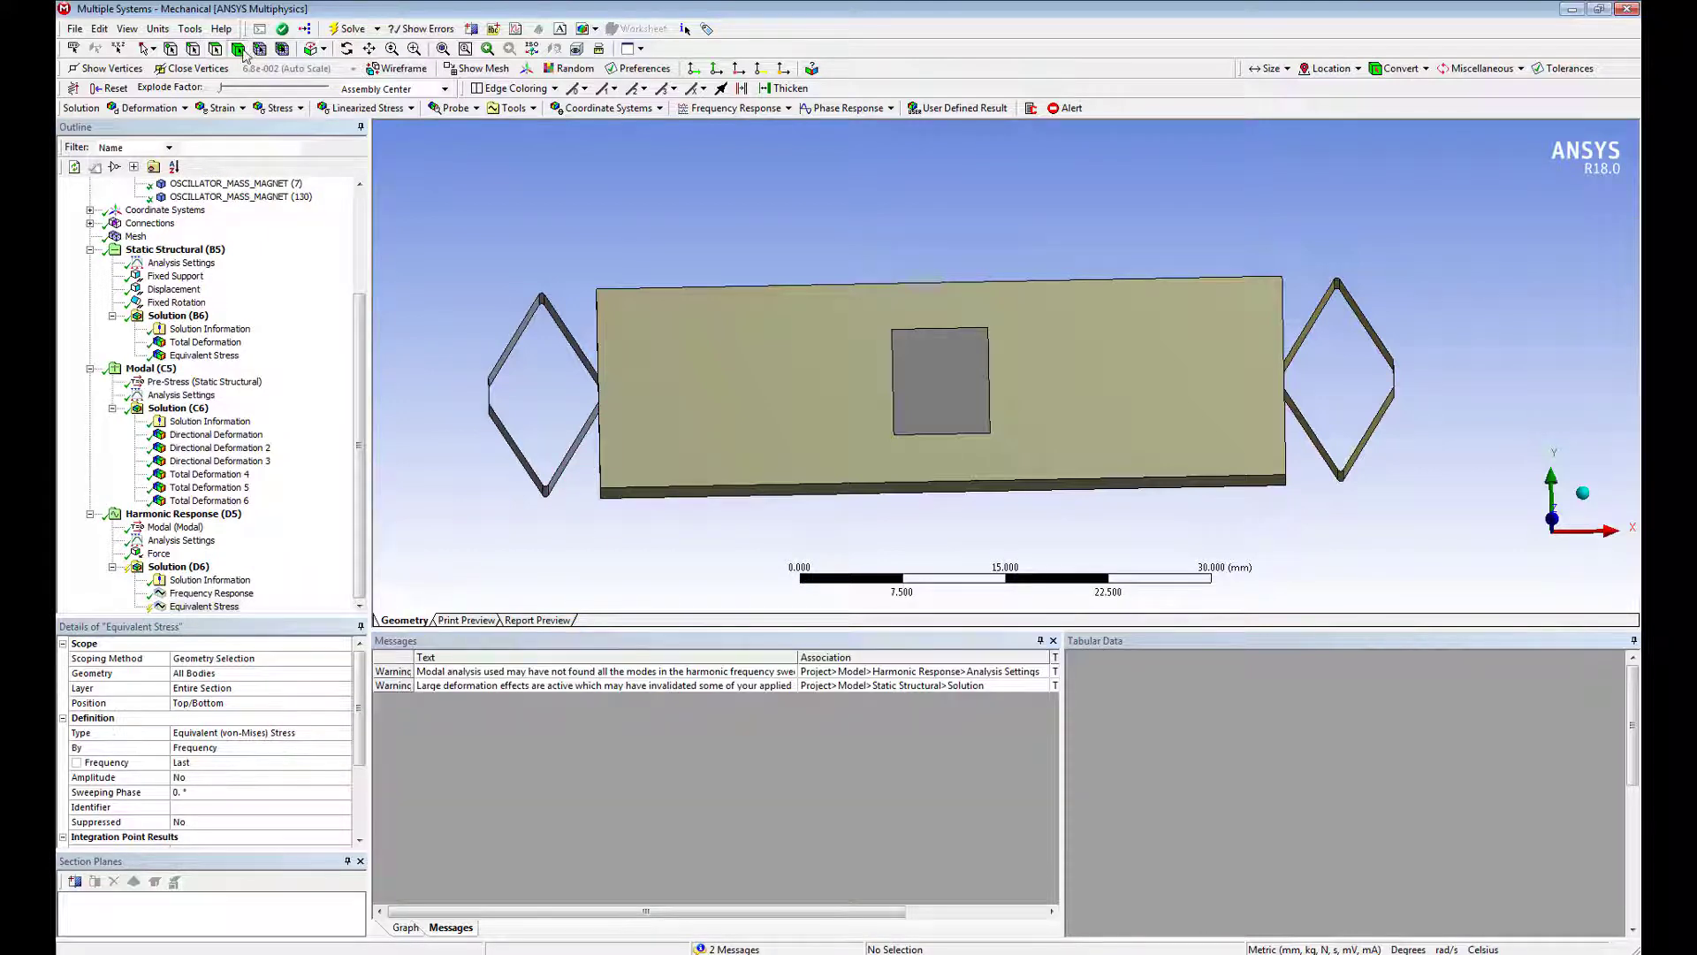
# Scope the harmonic equivalent stress to the two leaf spring bodies and evaluate the result.
pyautogui.click(574, 334)
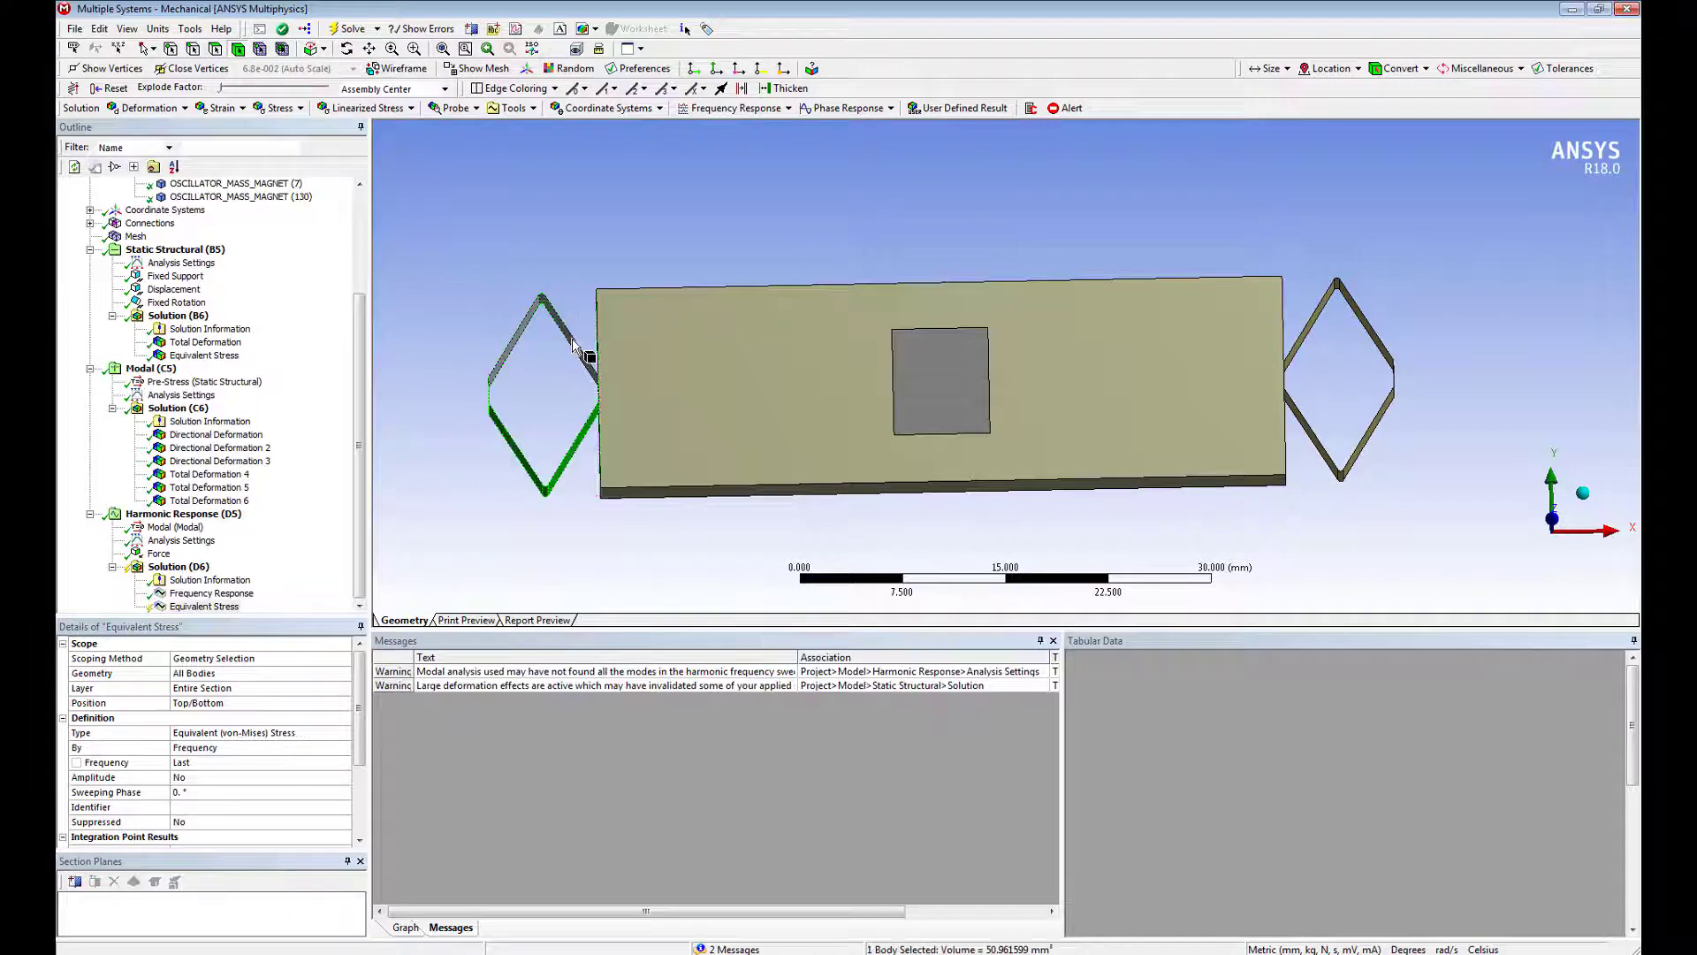
pyautogui.keyDown('ctrl'); pyautogui.click(1387, 357); pyautogui.keyUp('ctrl')
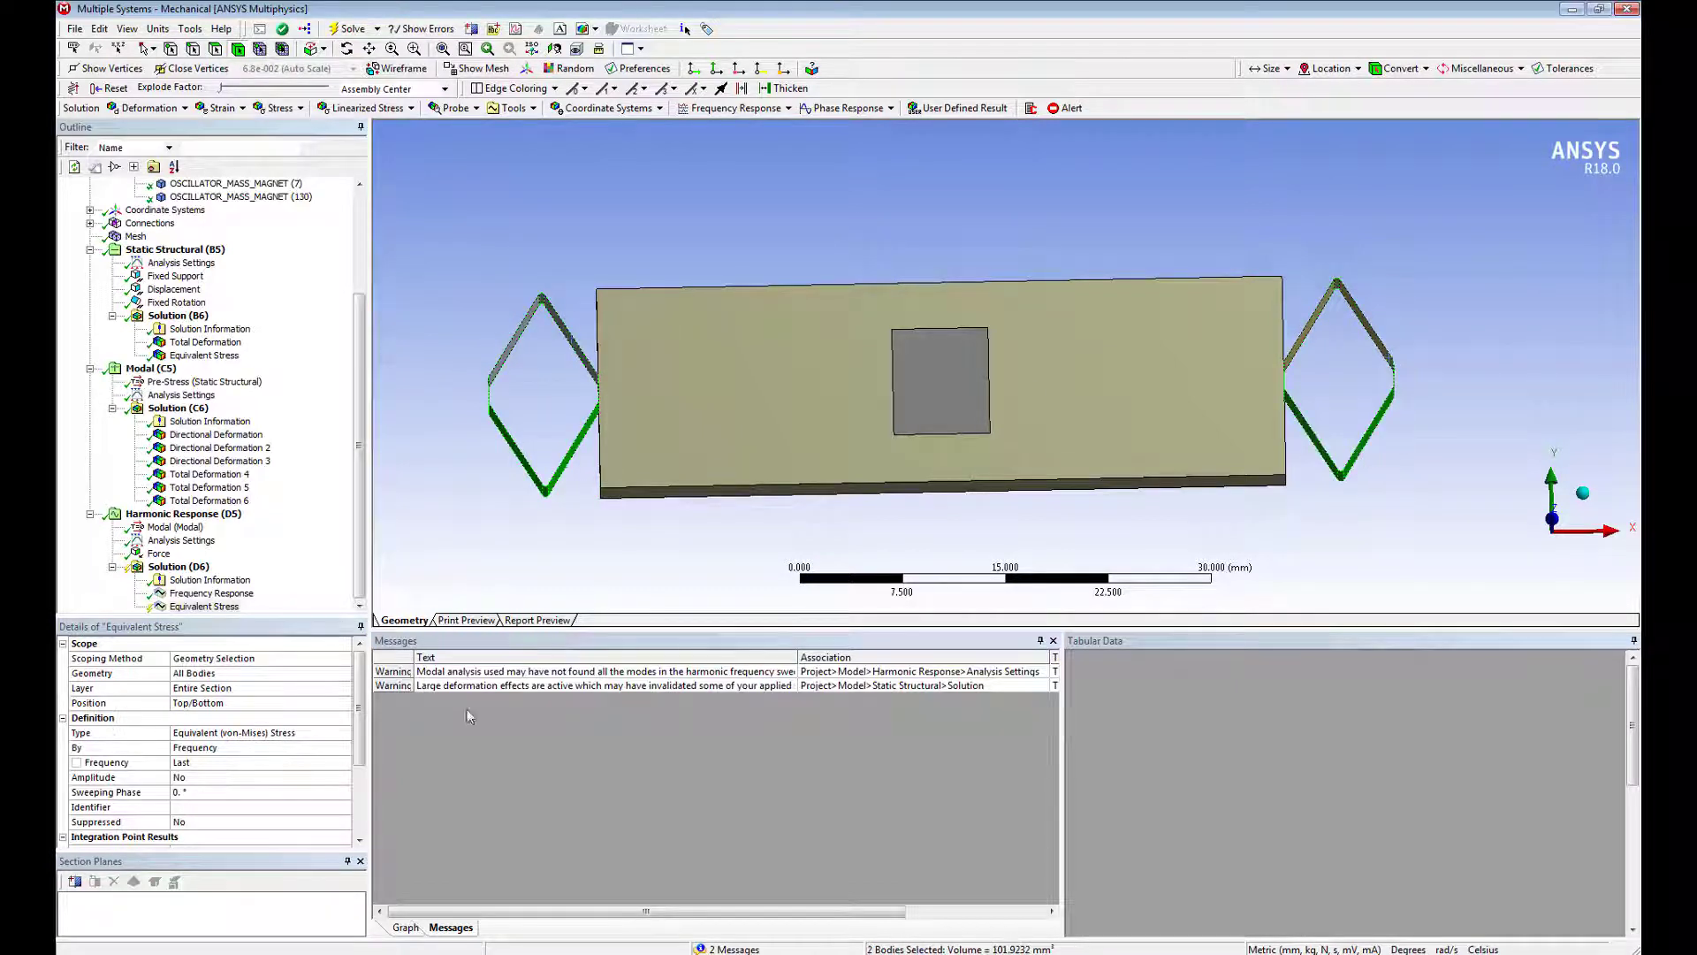
pyautogui.click(205, 673)
pyautogui.click(205, 674)
pyautogui.moveTo(505, 563); pyautogui.dragTo(536, 470)
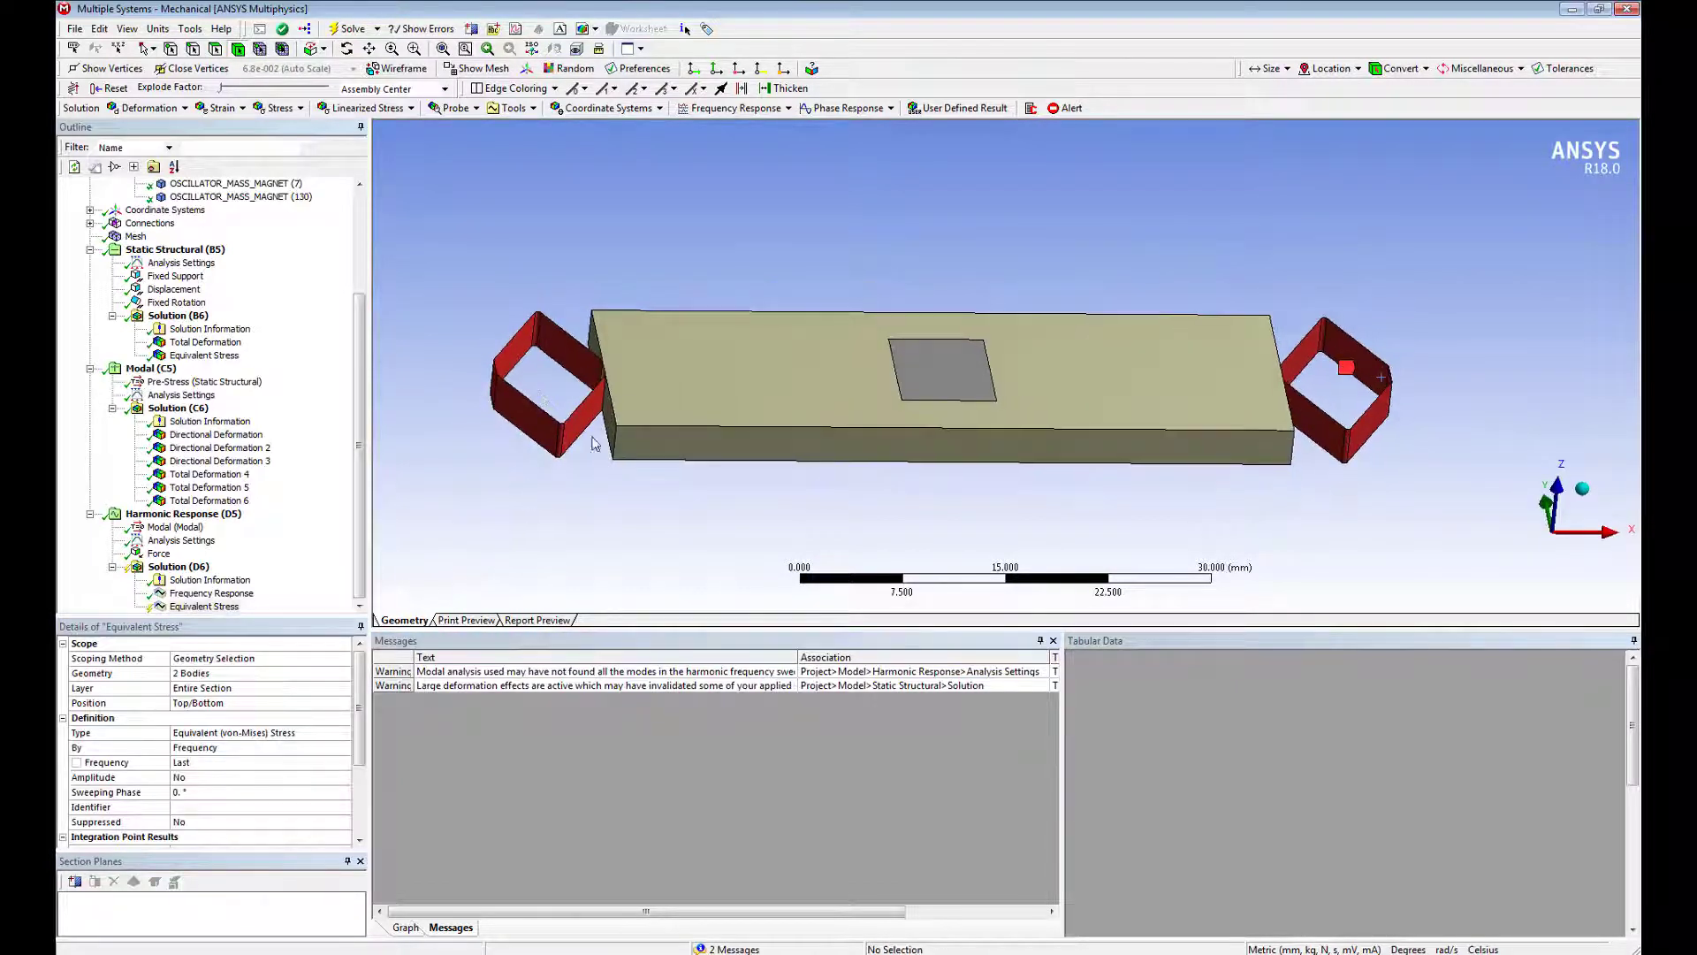
pyautogui.rightClick(203, 606)
pyautogui.click(265, 634)
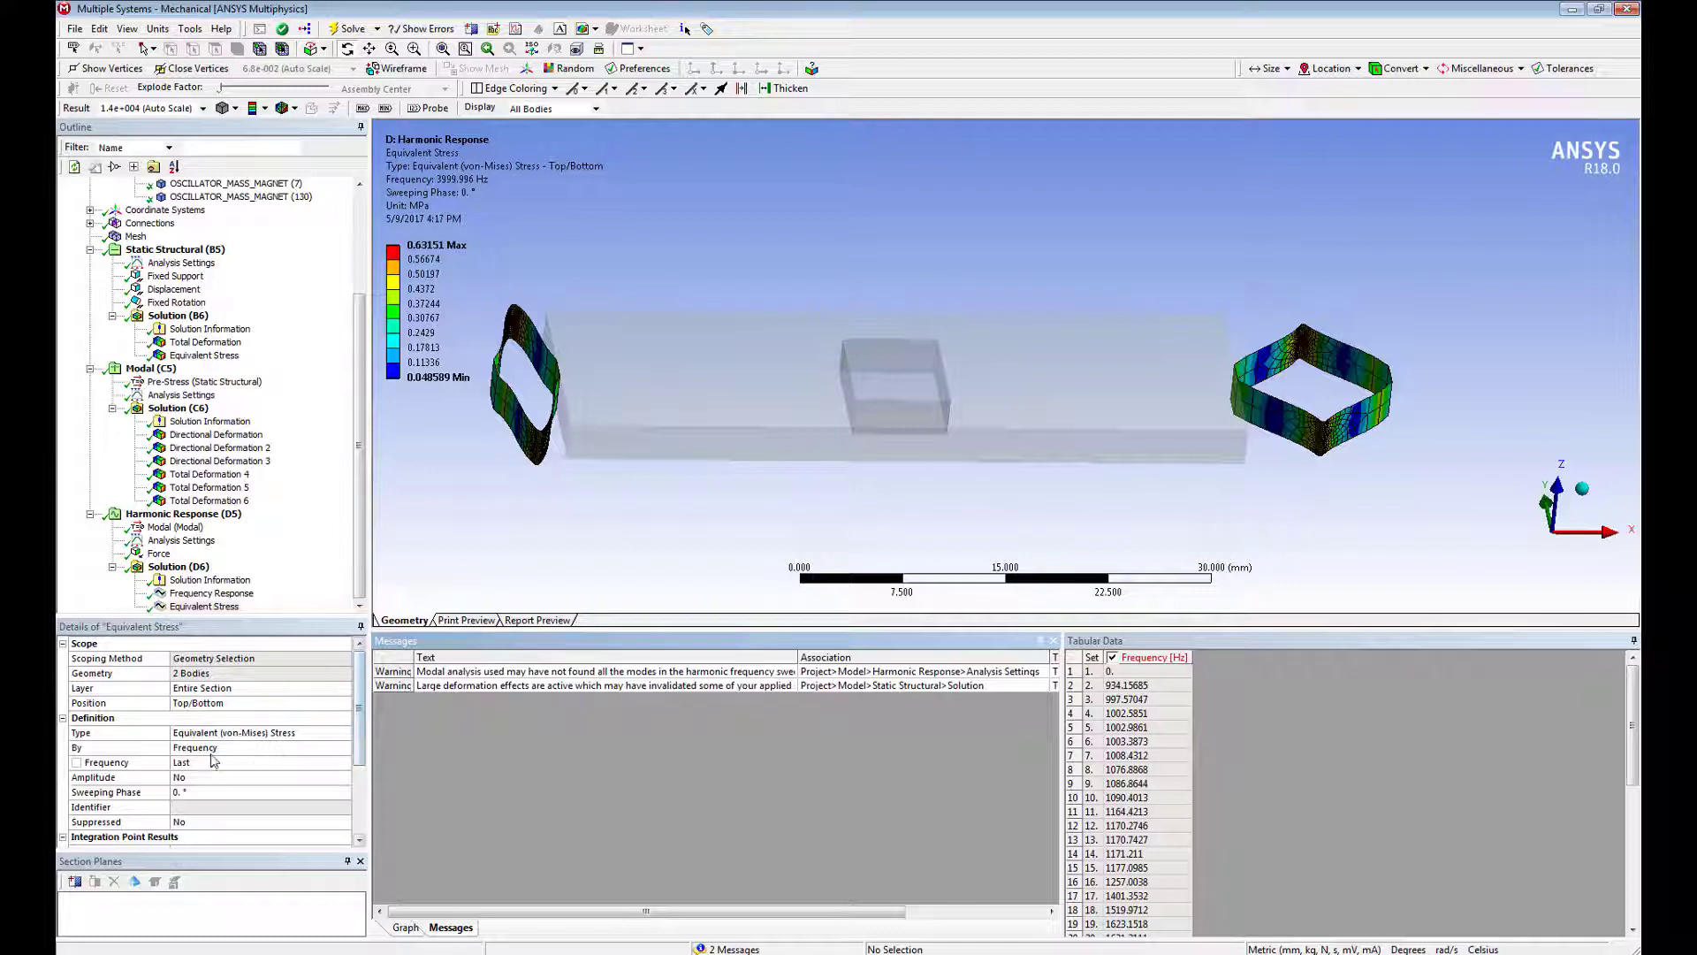
# Define the harmonic equivalent stress by Maximum Over Frequency and evaluate it again.
pyautogui.click(344, 749)
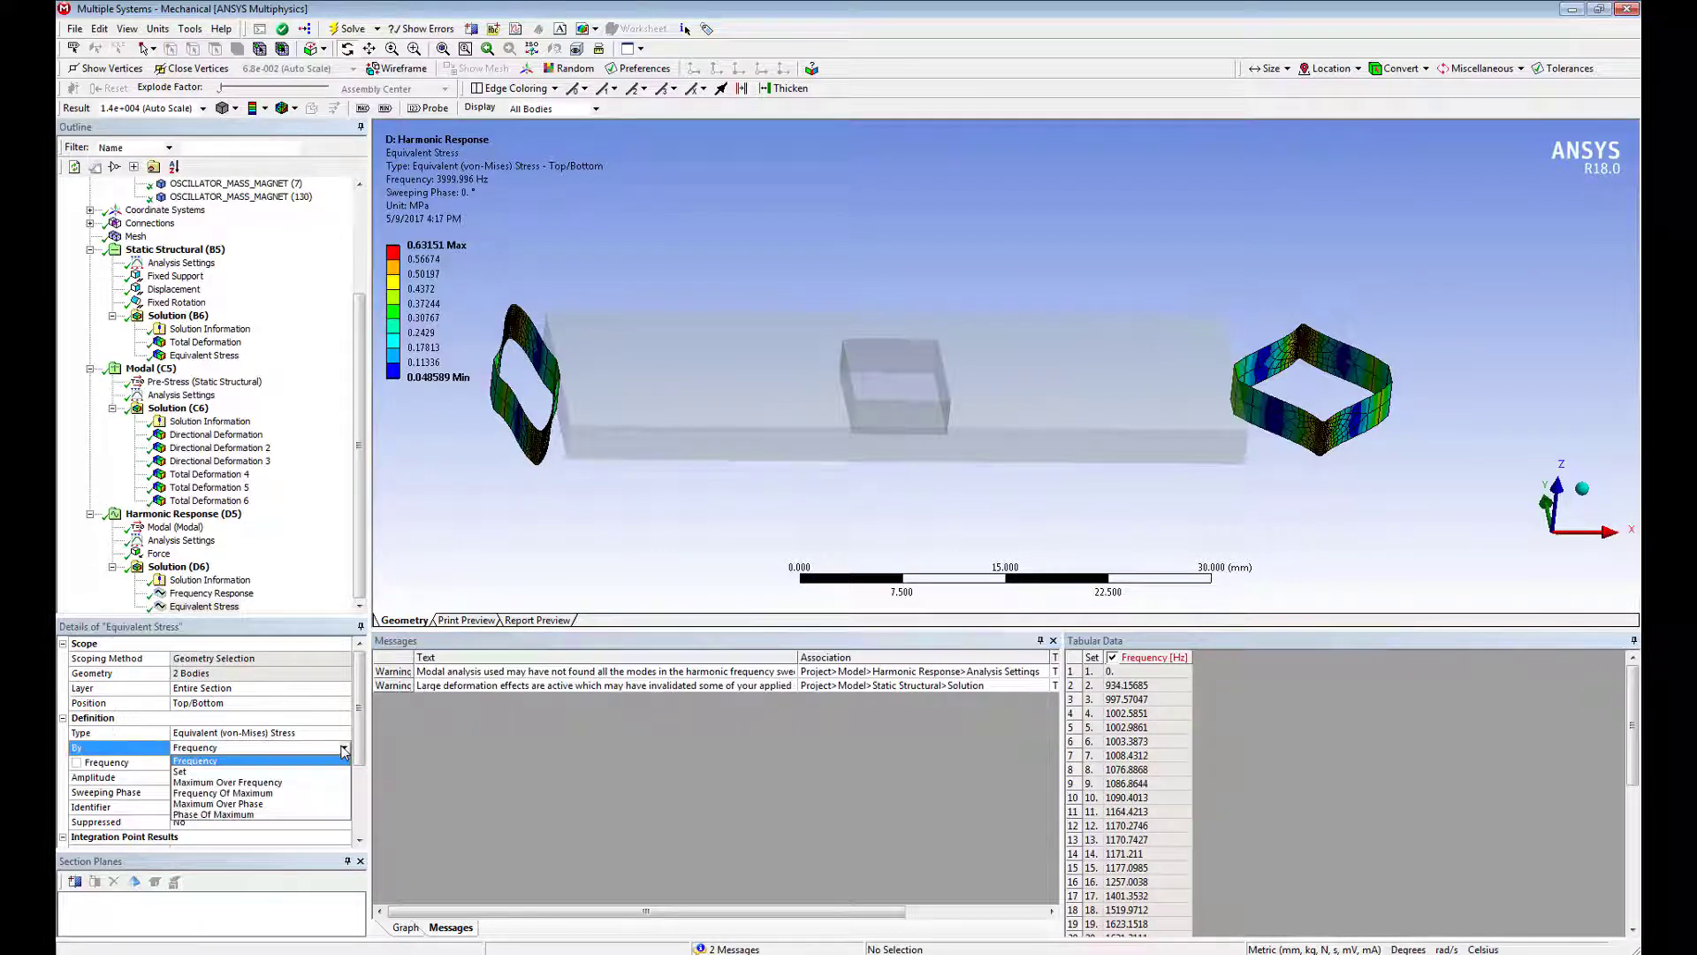
pyautogui.click(277, 784)
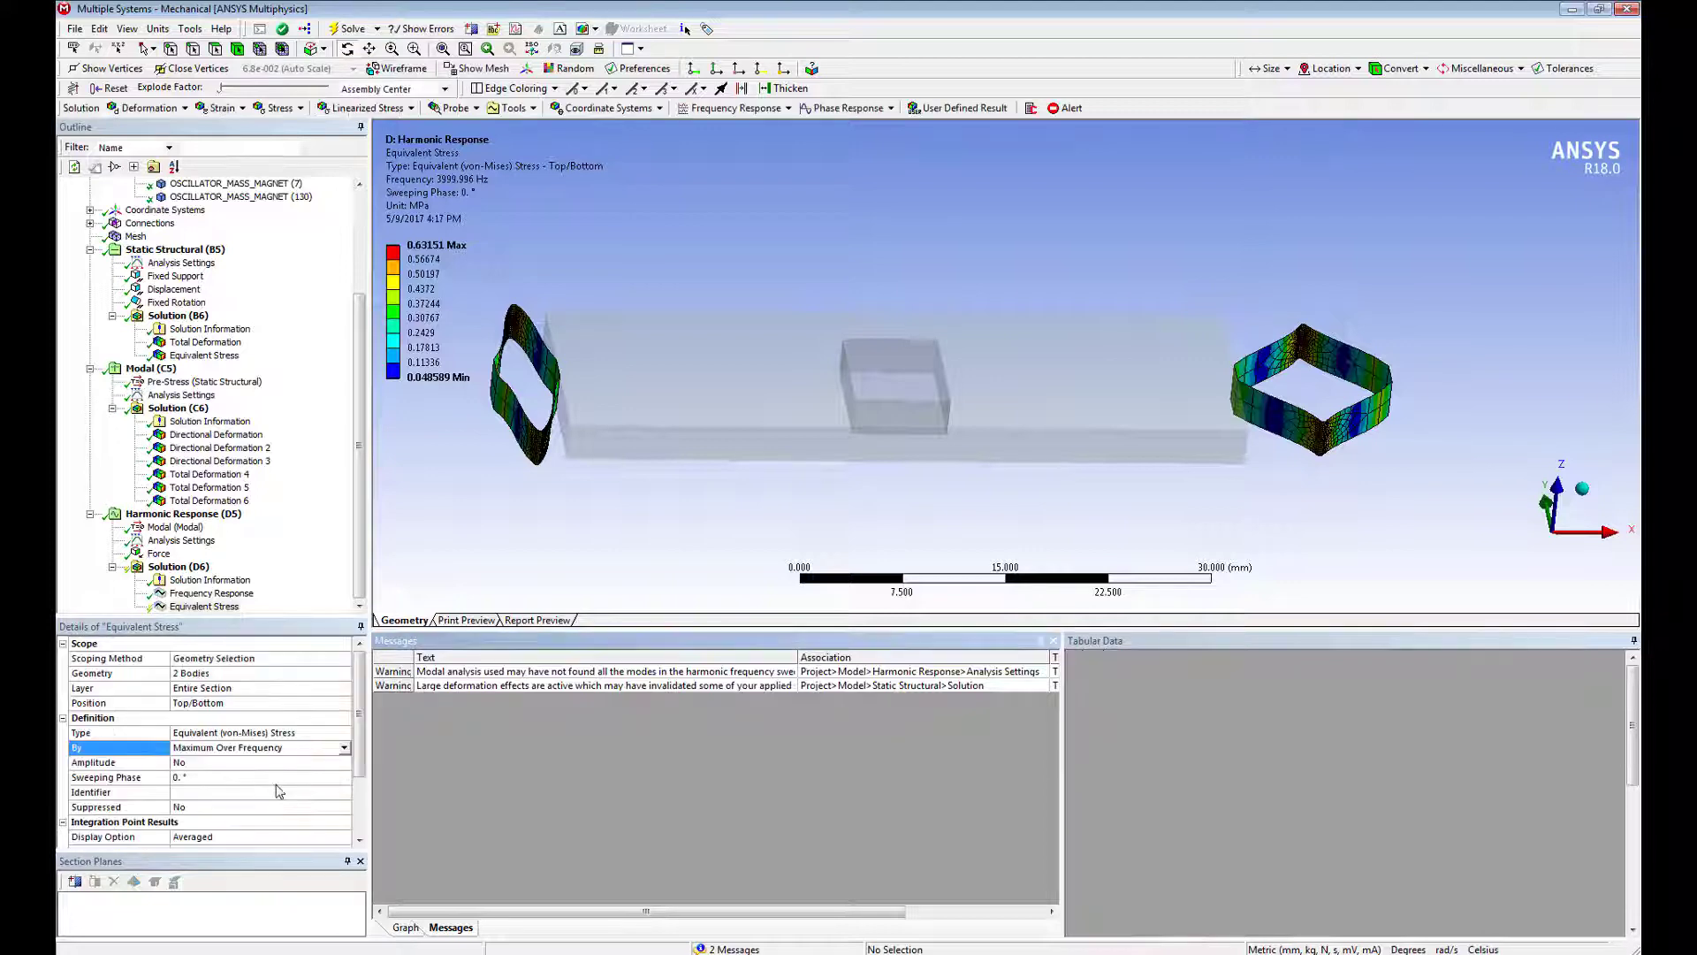
pyautogui.rightClick(204, 607)
pyautogui.click(256, 640)
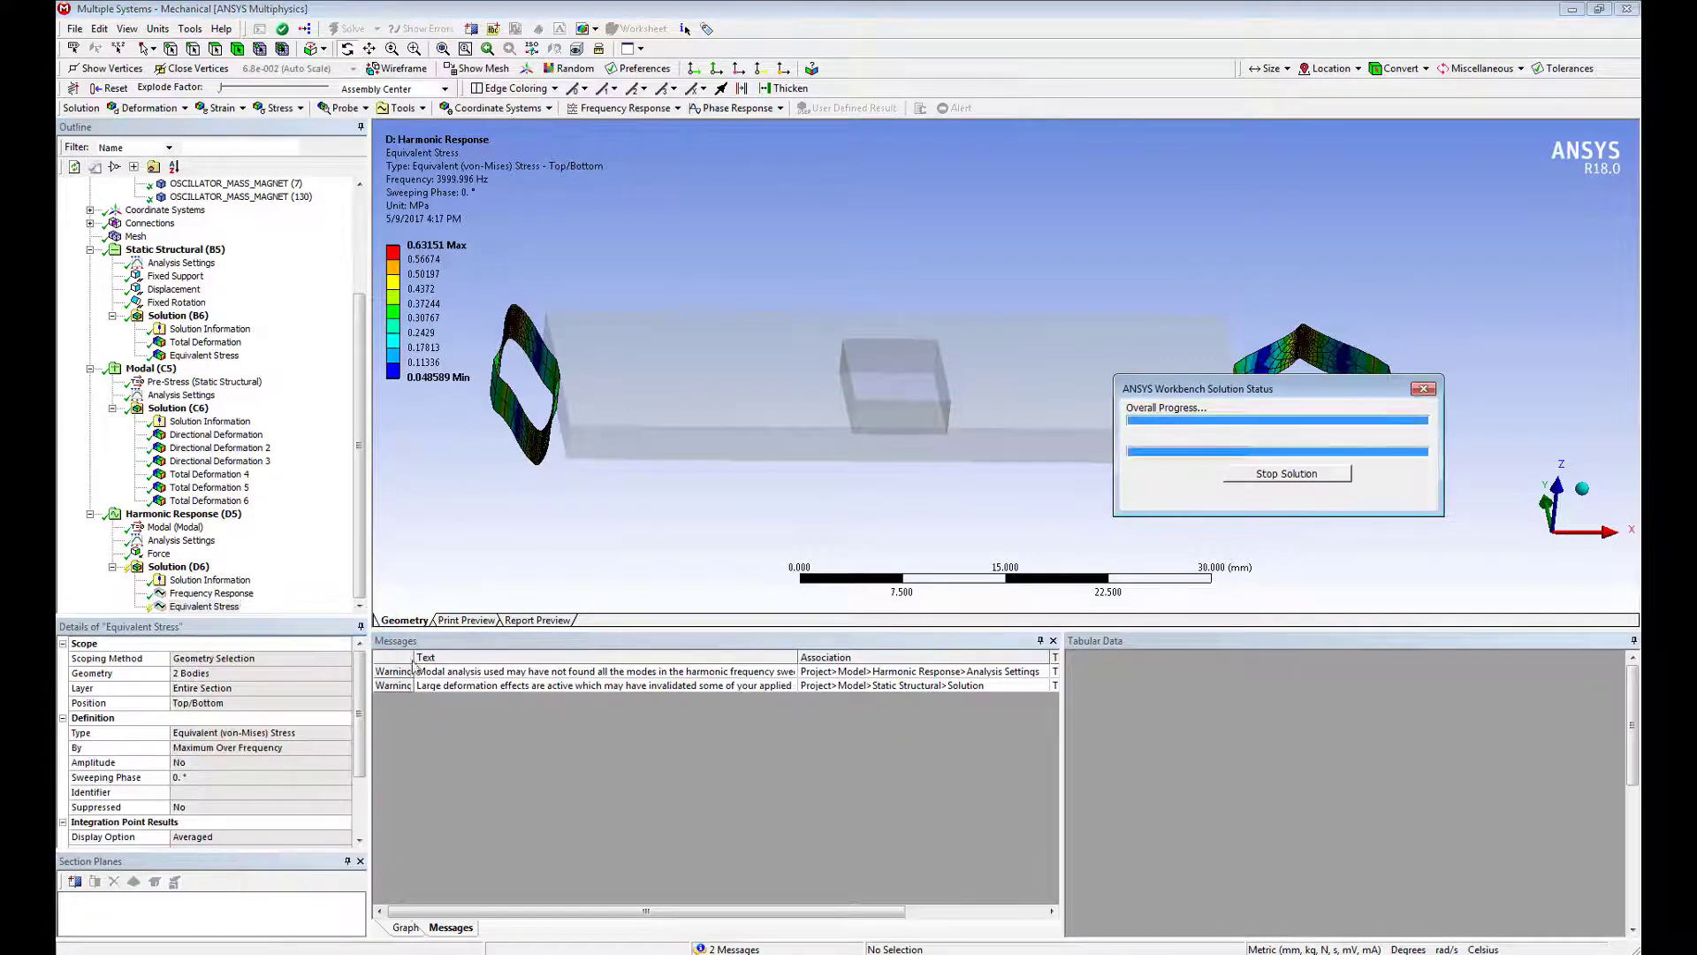
# Mark the maximum of the harmonic equivalent stress as an output parameter and inspect the stressed leaf springs in the model.
pyautogui.scroll(-2, 359, 733)
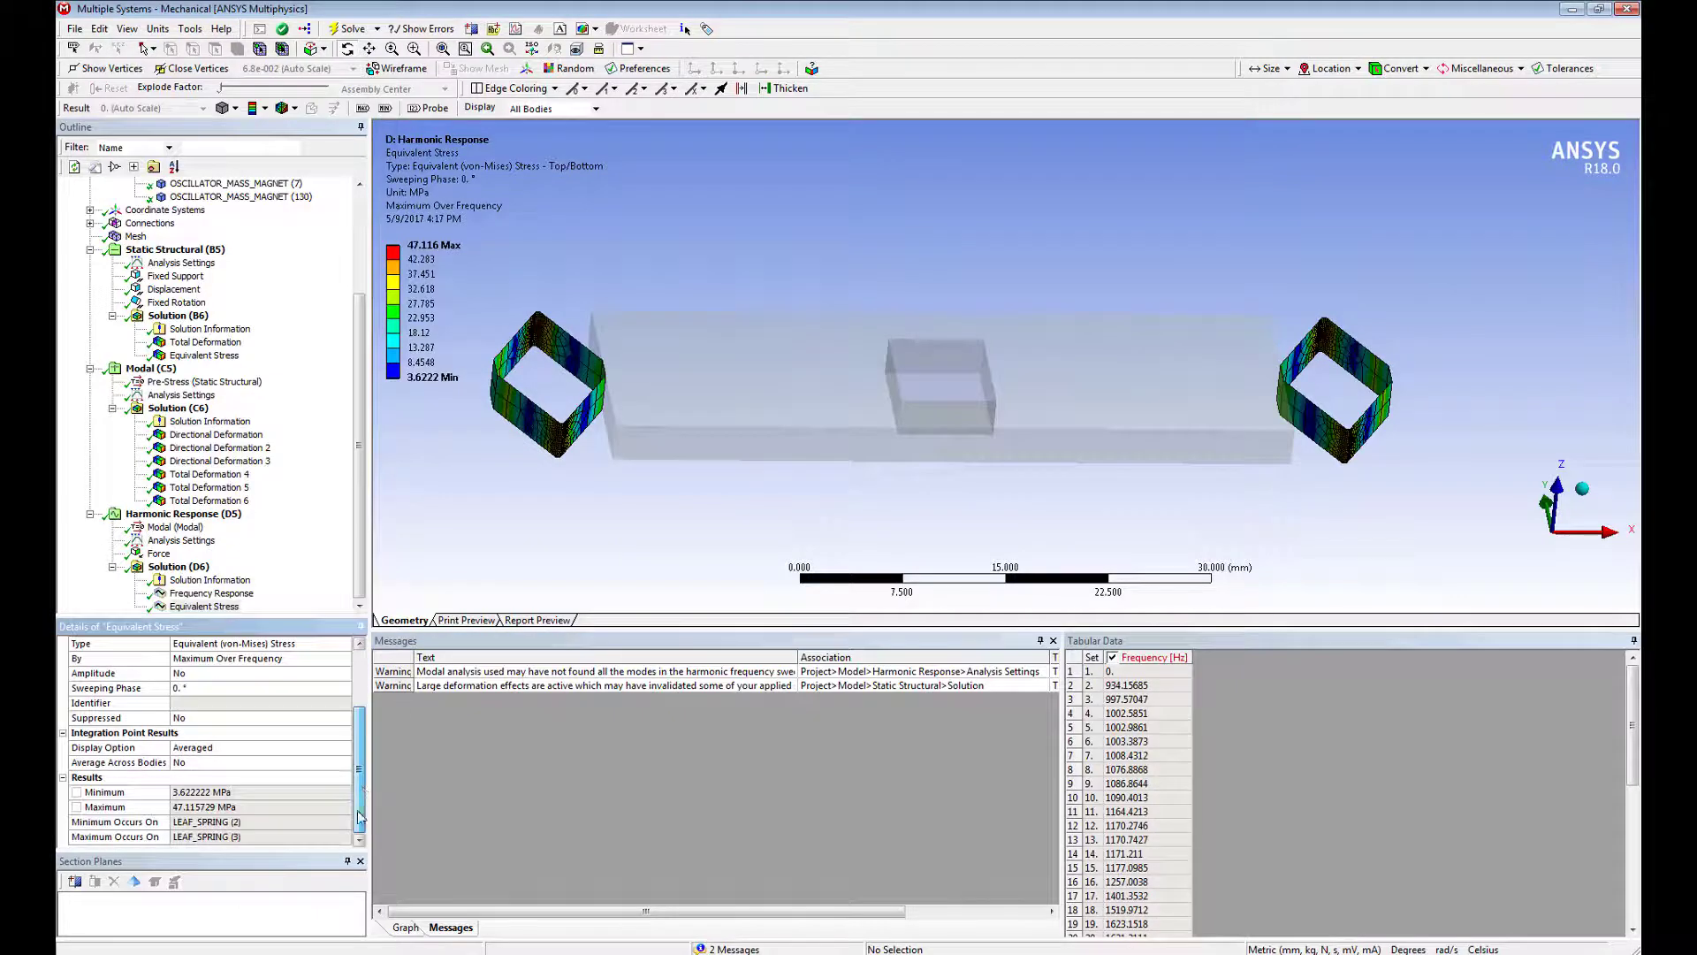
pyautogui.click(77, 806)
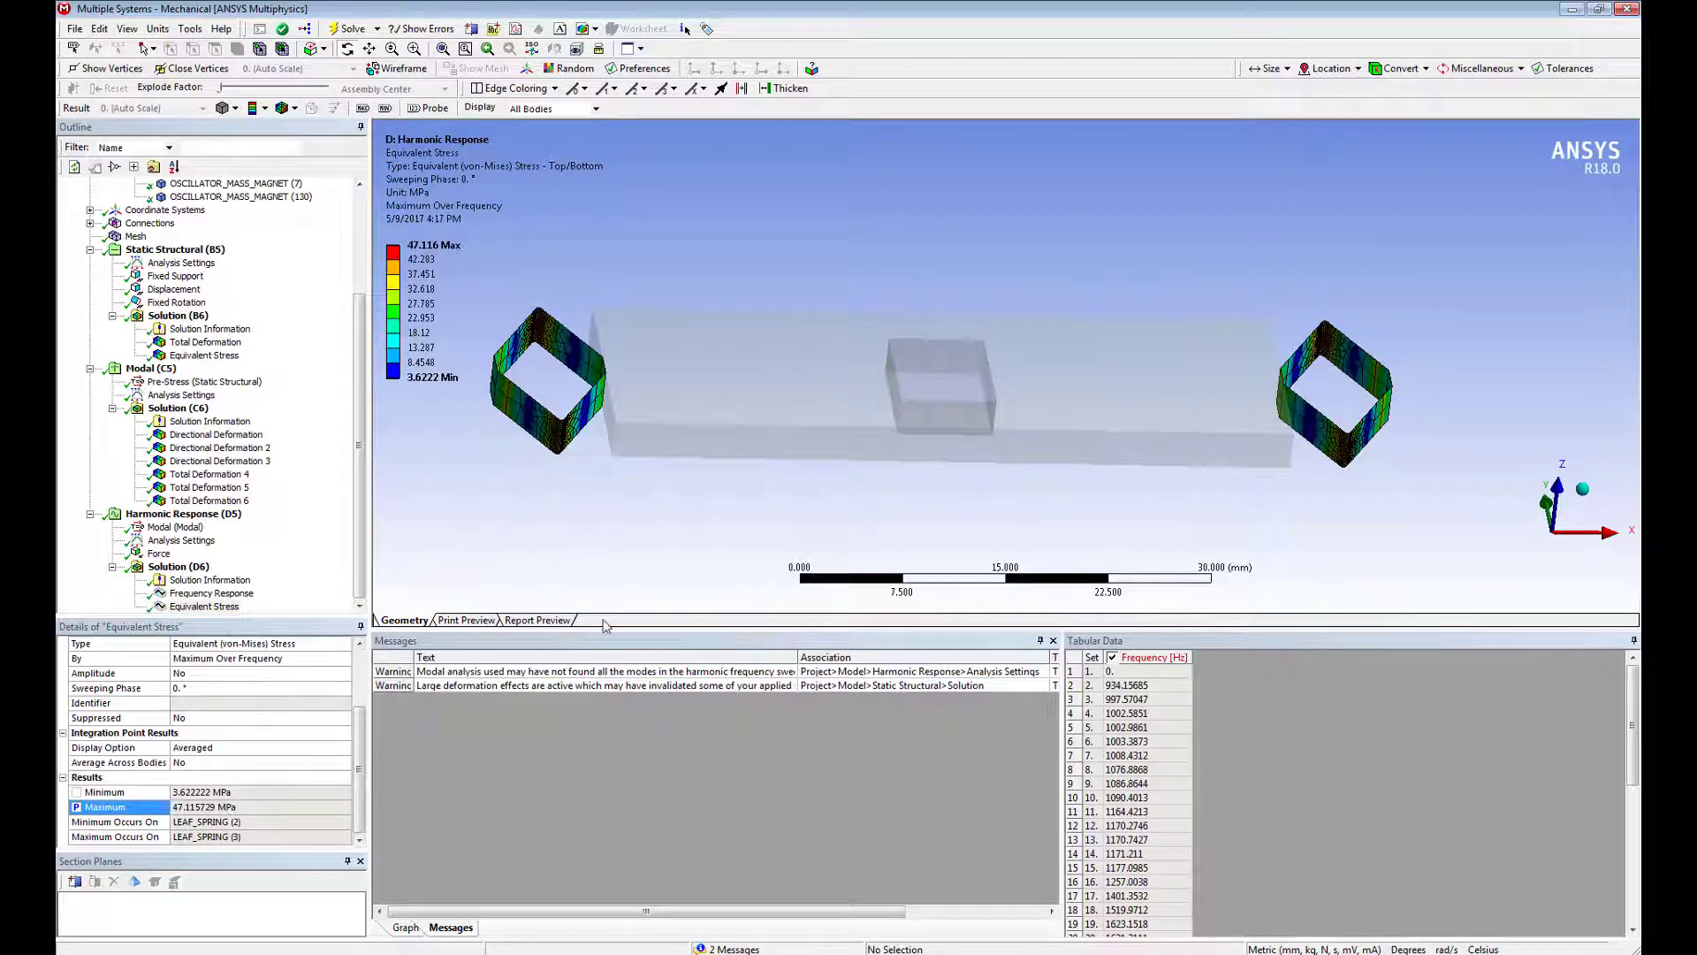
pyautogui.moveTo(751, 477); pyautogui.dragTo(799, 387)
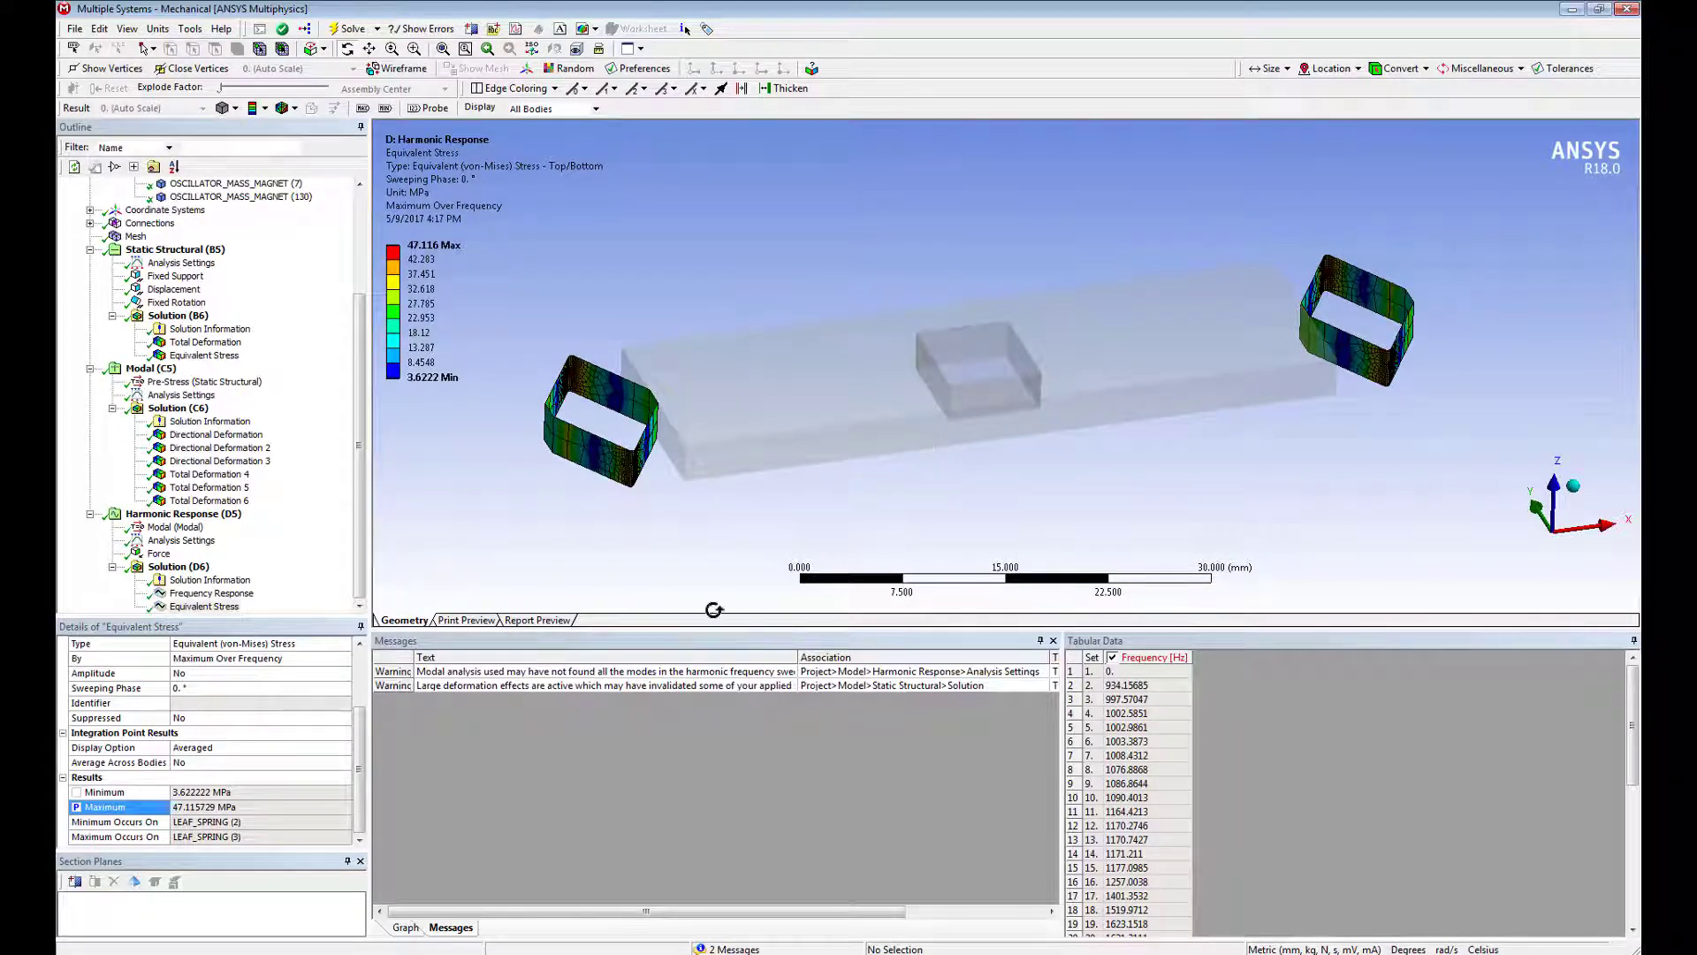
# Switch to the Workbench project, open the Parameter Set and review the input parameters ans_width_p2 and ans_radius_p3.
pyautogui.click(199, 807)
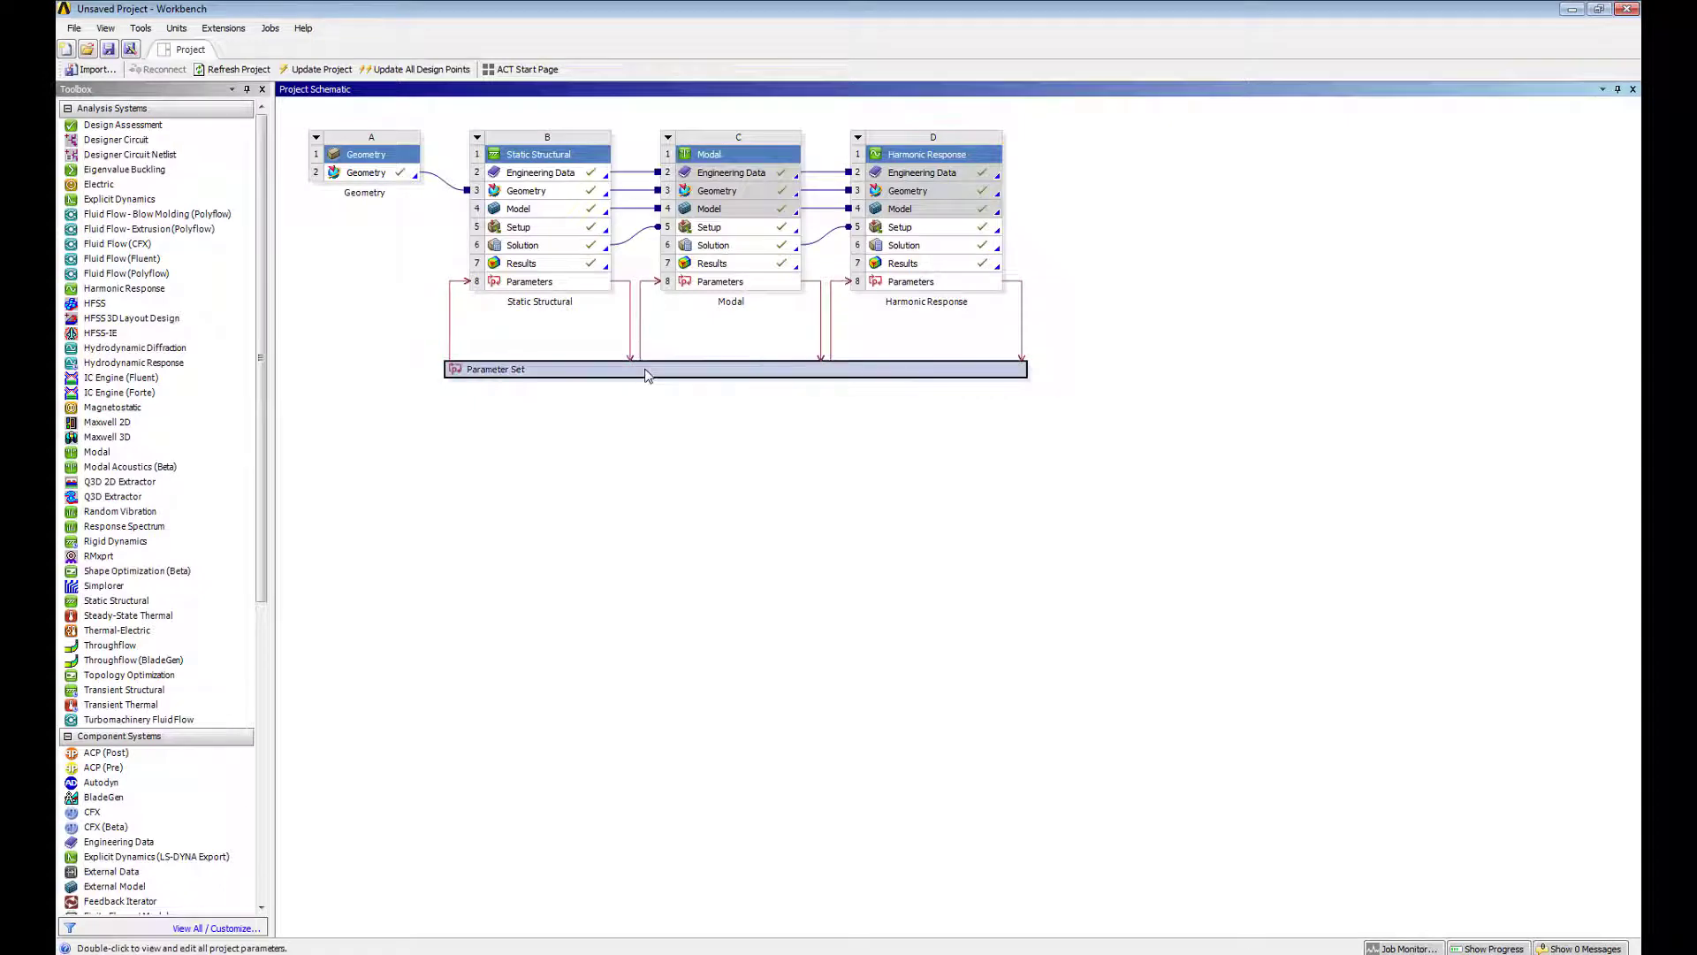
pyautogui.doubleClick(646, 369)
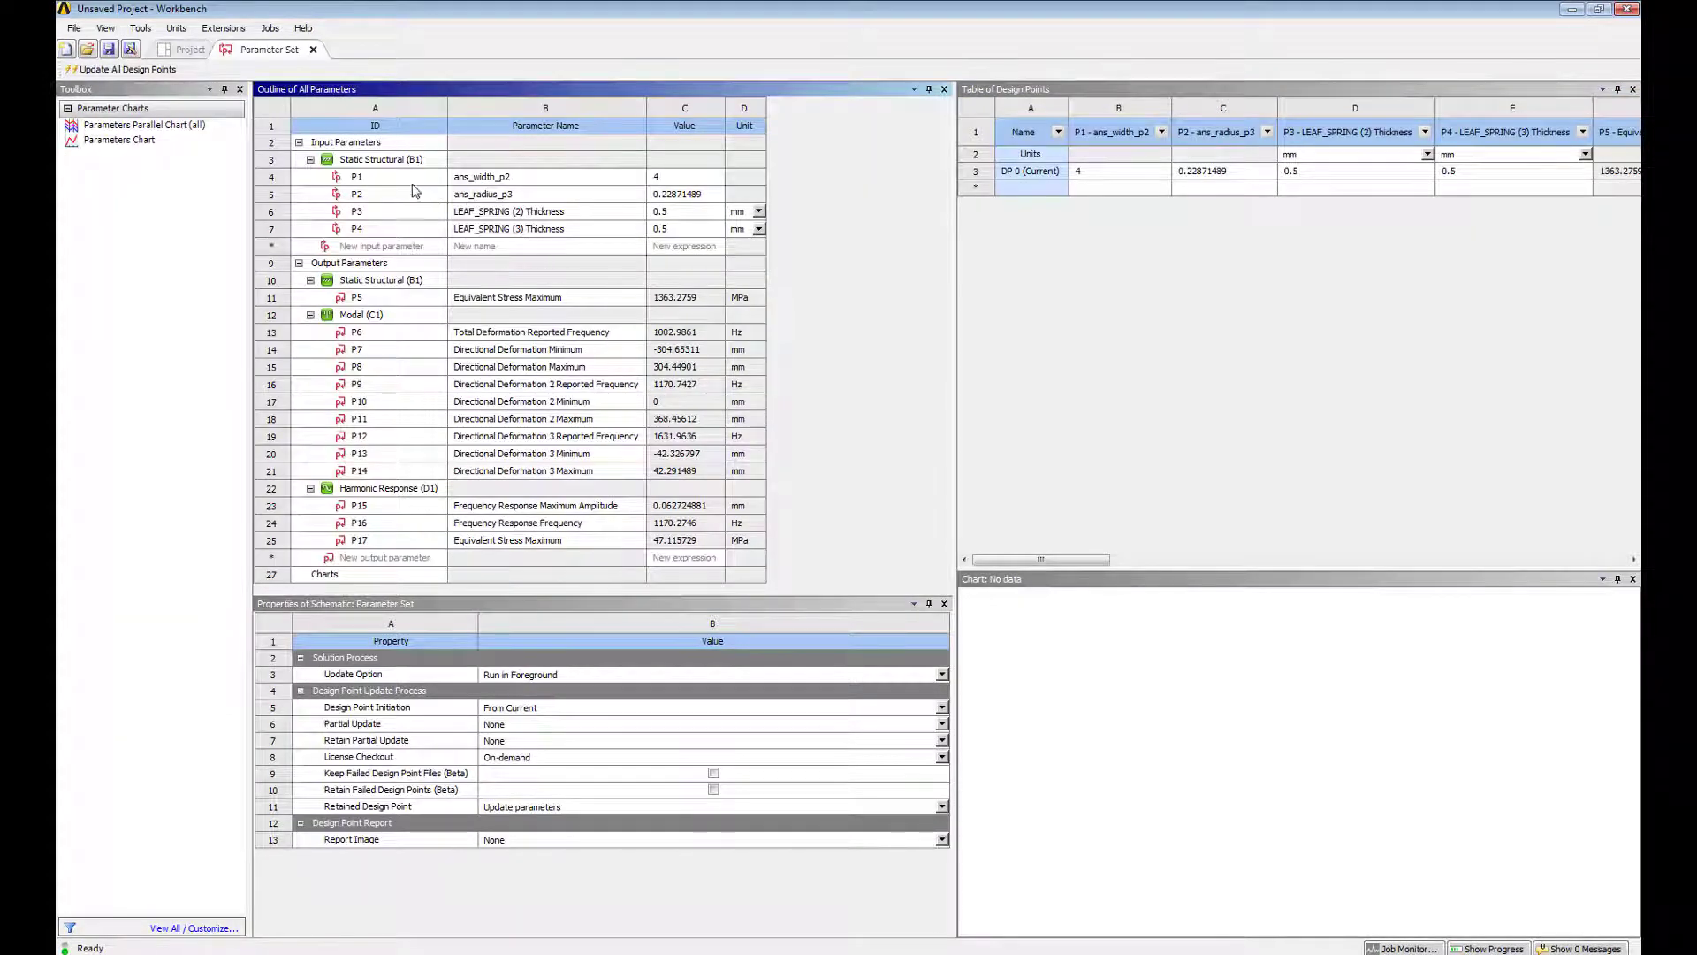
pyautogui.click(410, 180)
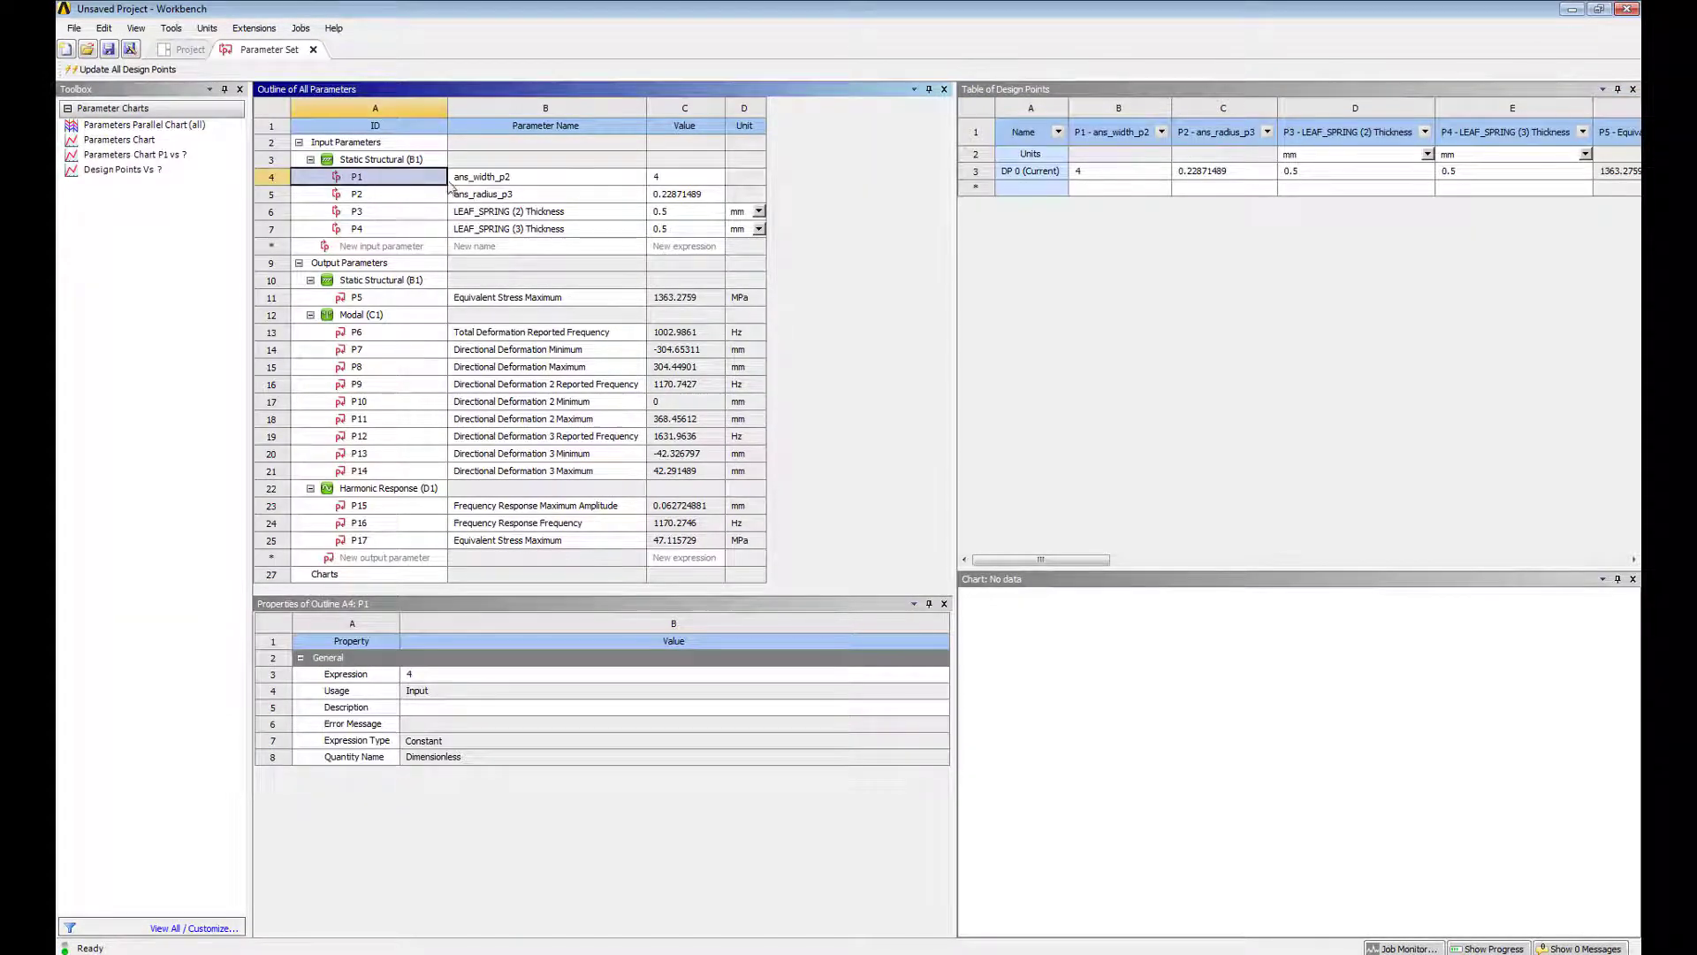
pyautogui.click(411, 194)
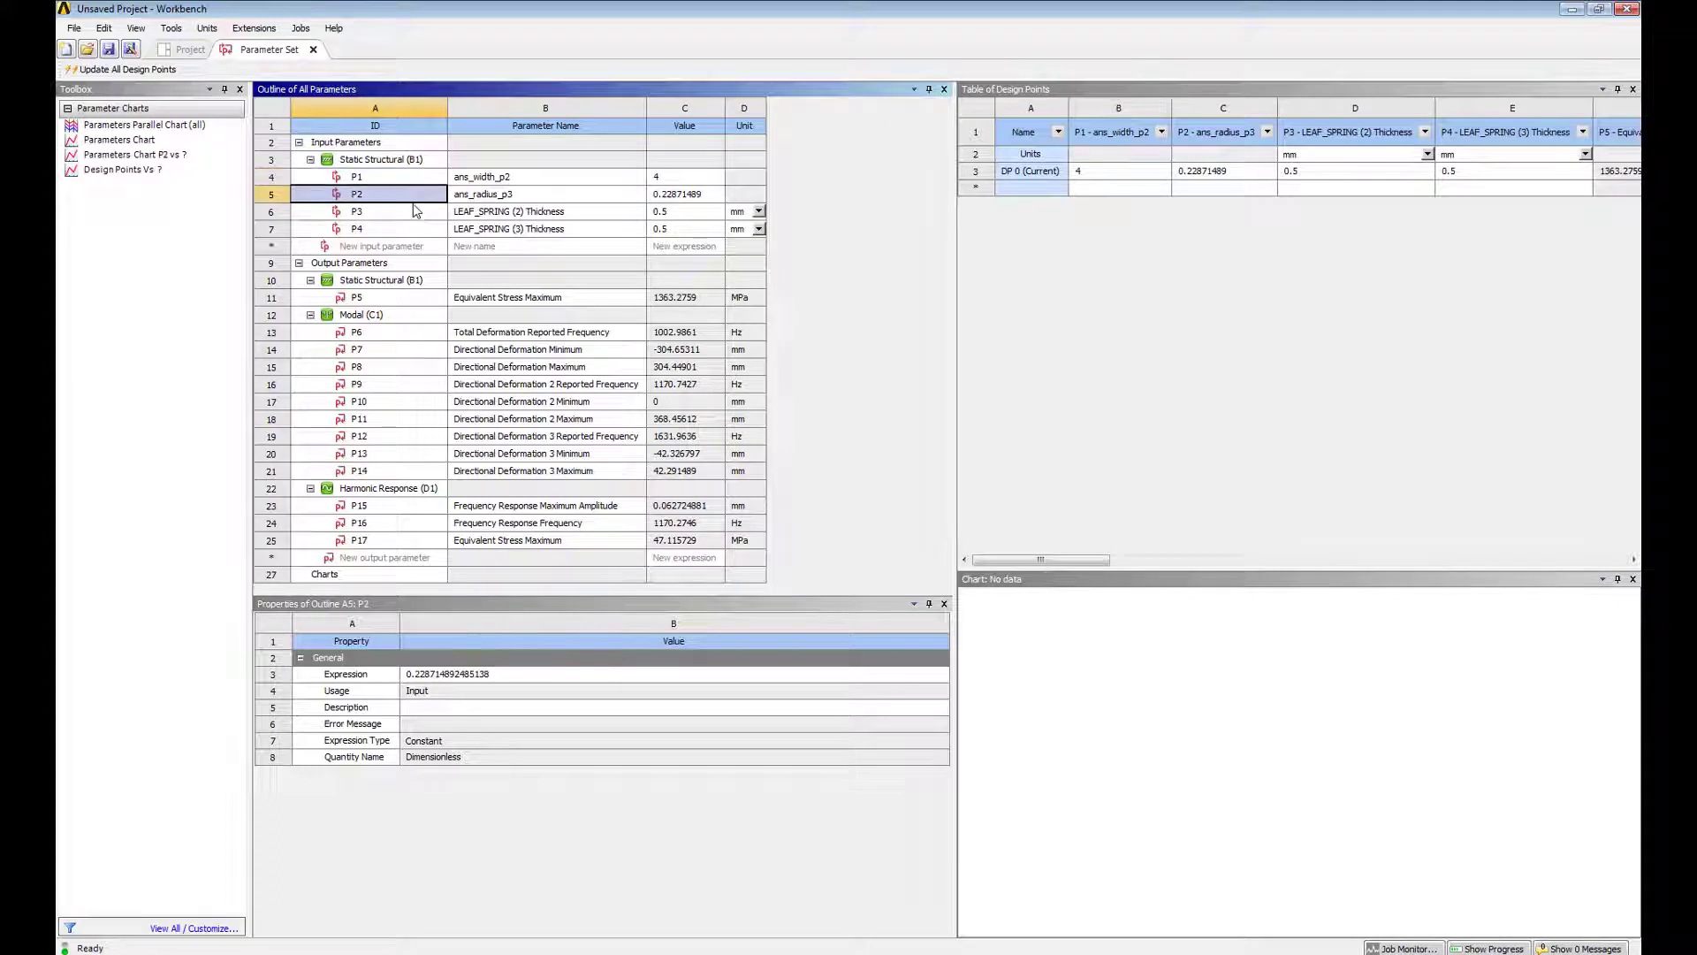
# Tie the LEAF_SPRING (3) Thickness input to the LEAF_SPRING (2) Thickness by setting its expression to P3.
pyautogui.click(410, 217)
pyautogui.click(409, 231)
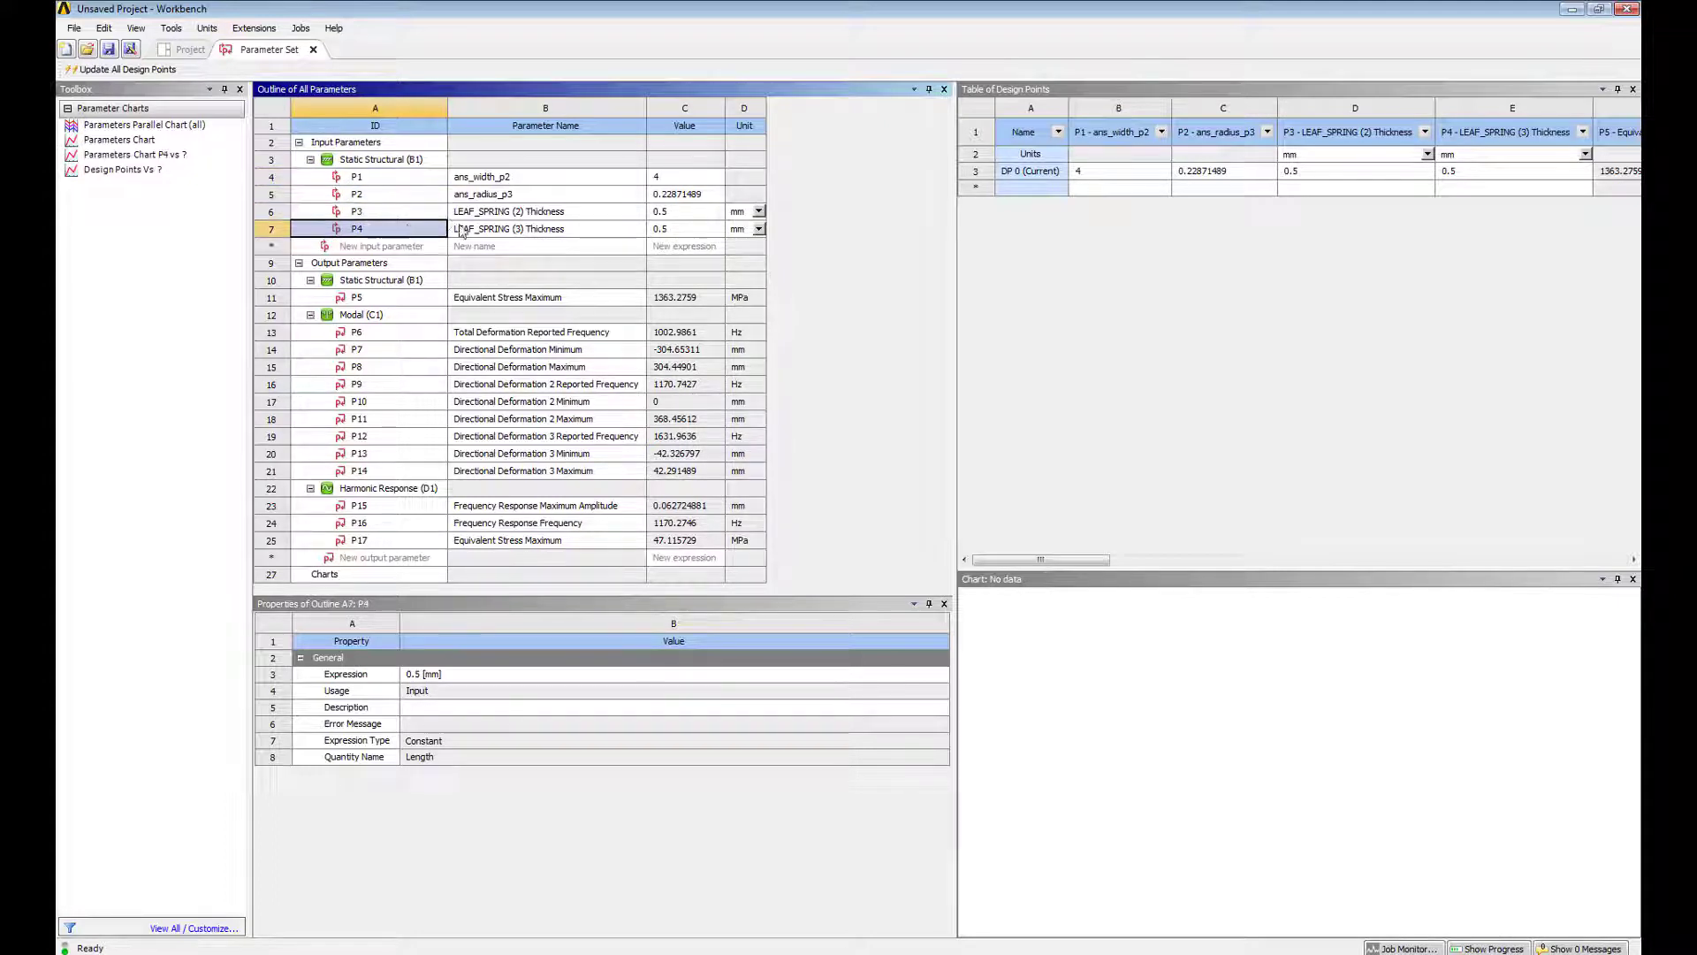
pyautogui.click(414, 214)
pyautogui.click(686, 213)
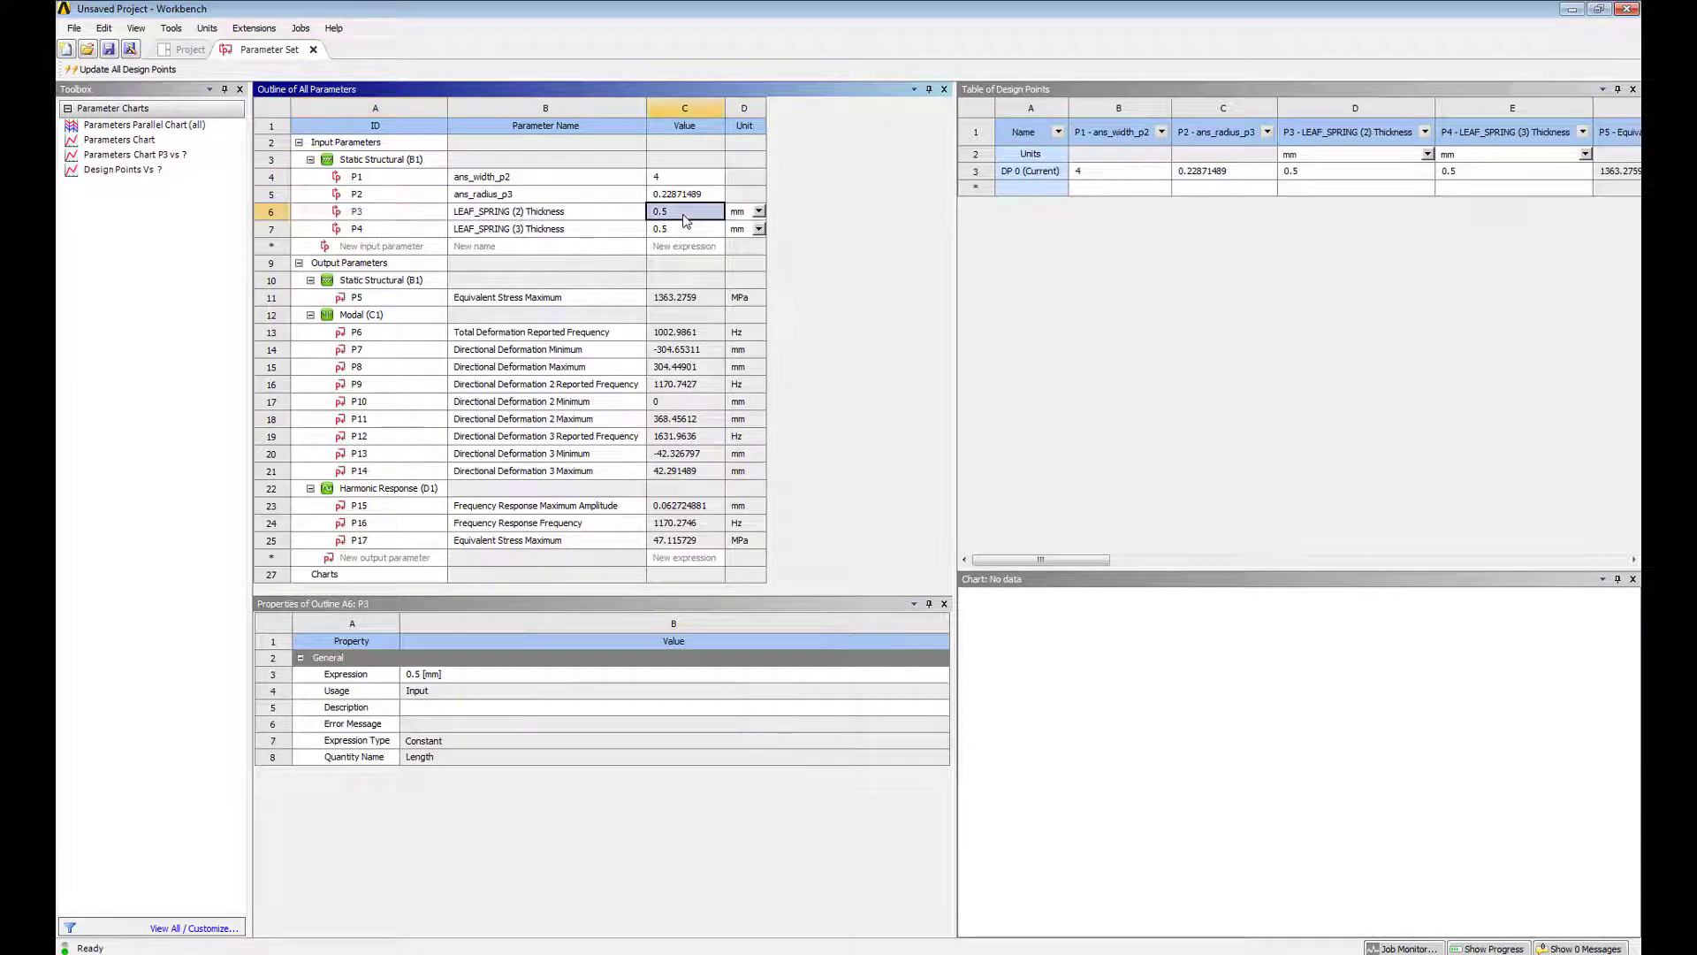
pyautogui.click(416, 232)
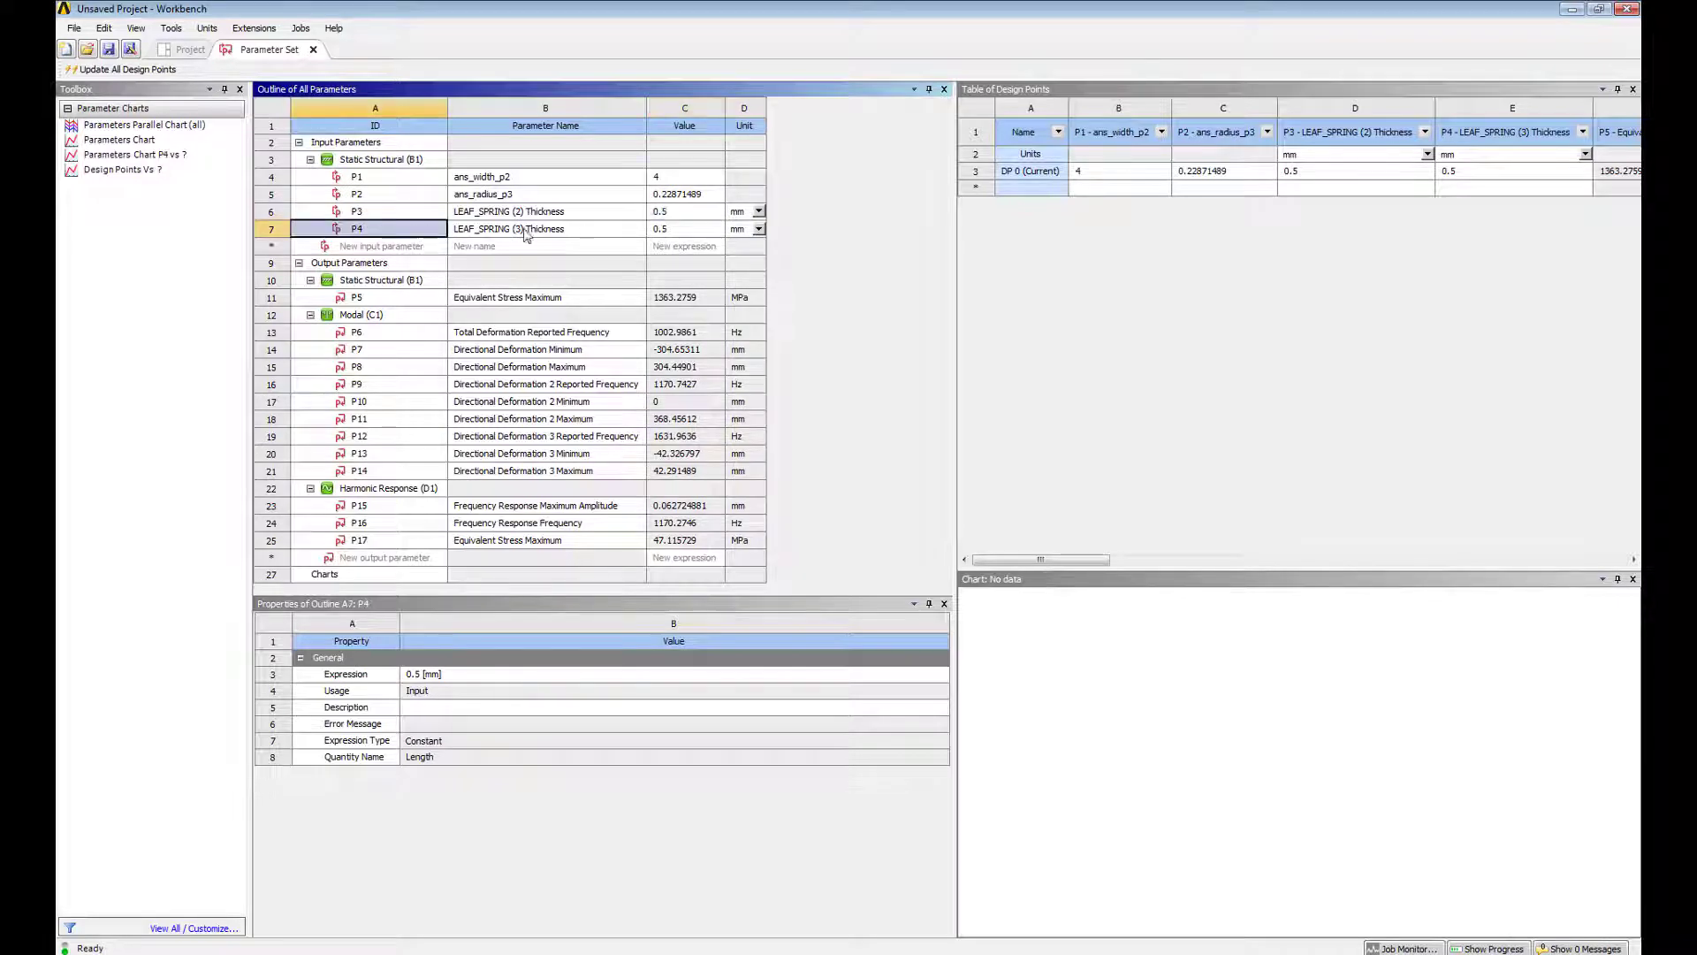
pyautogui.click(500, 680)
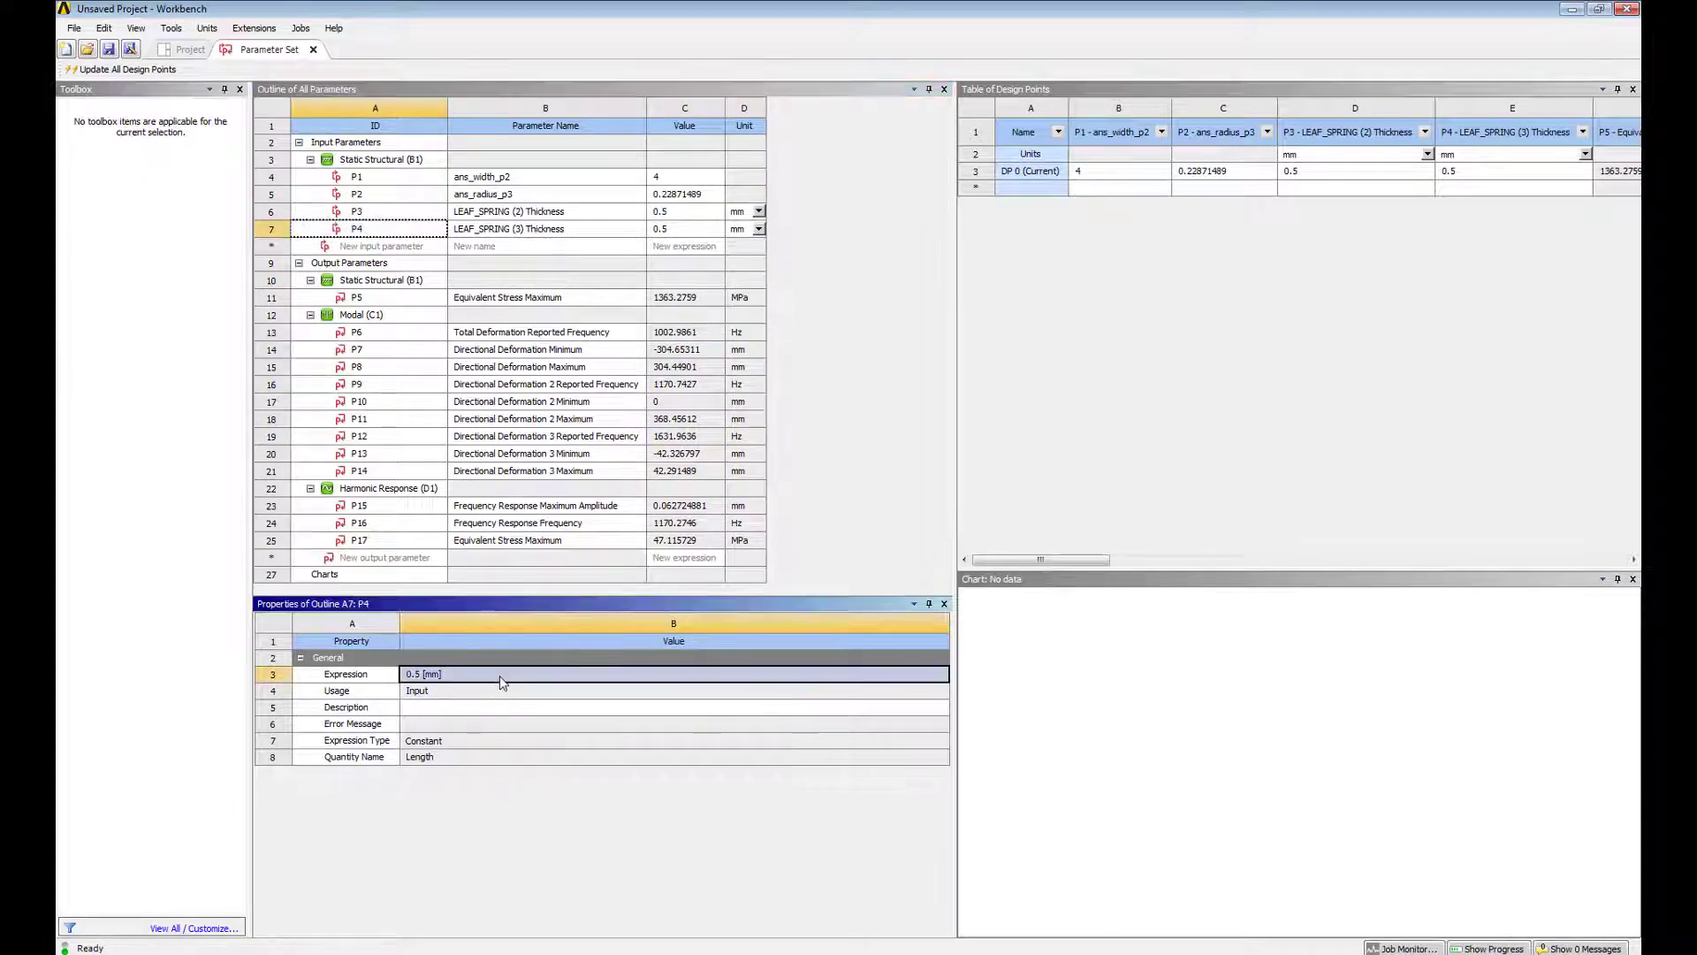
pyautogui.click(500, 679)
pyautogui.write('P3')
pyautogui.press('Return')
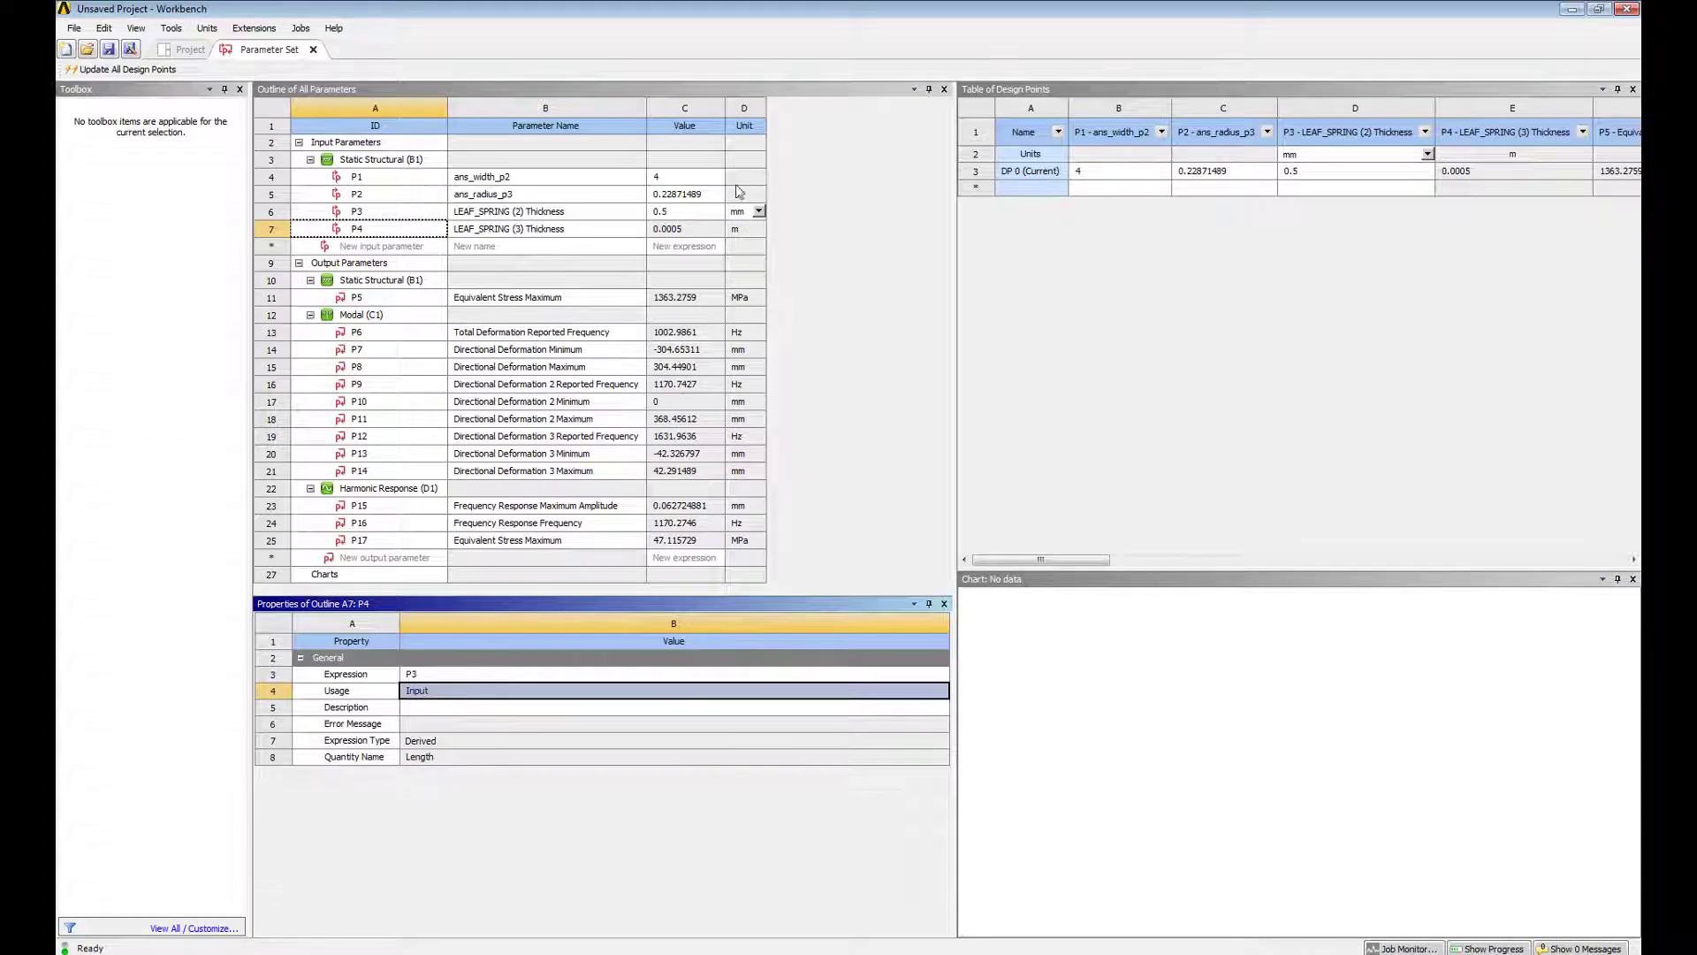
pyautogui.click(468, 231)
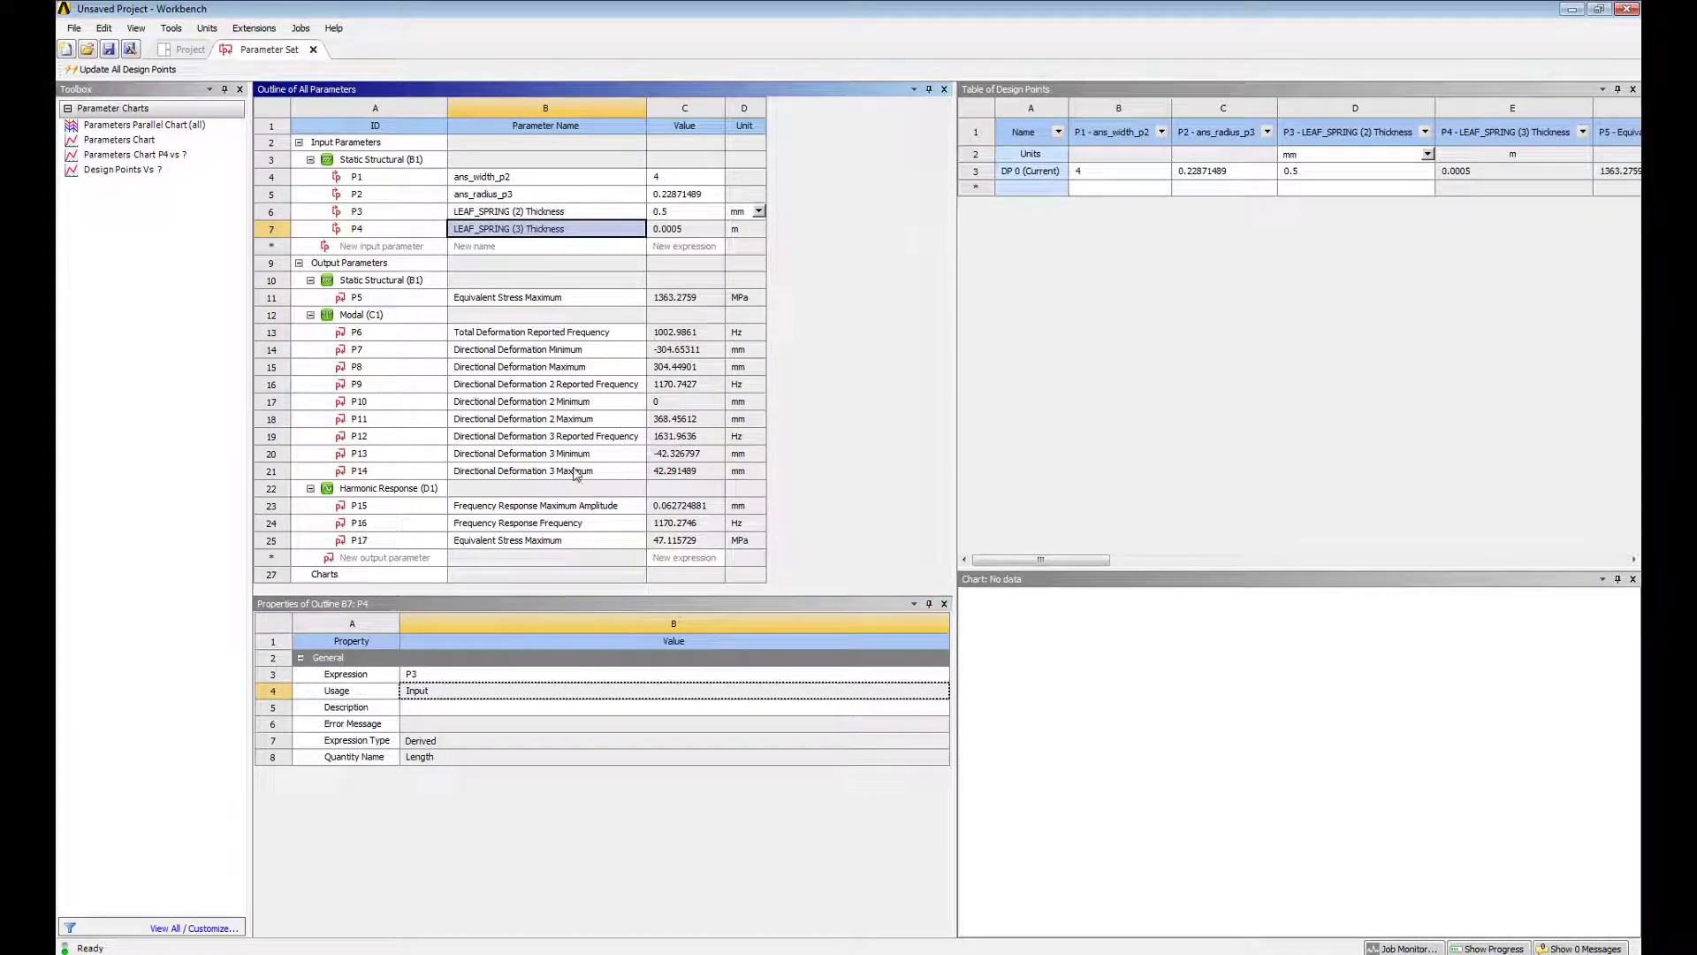
# Review the harmonic response outputs and add a new output parameter with the expression P7+P8.
pyautogui.click(493, 512)
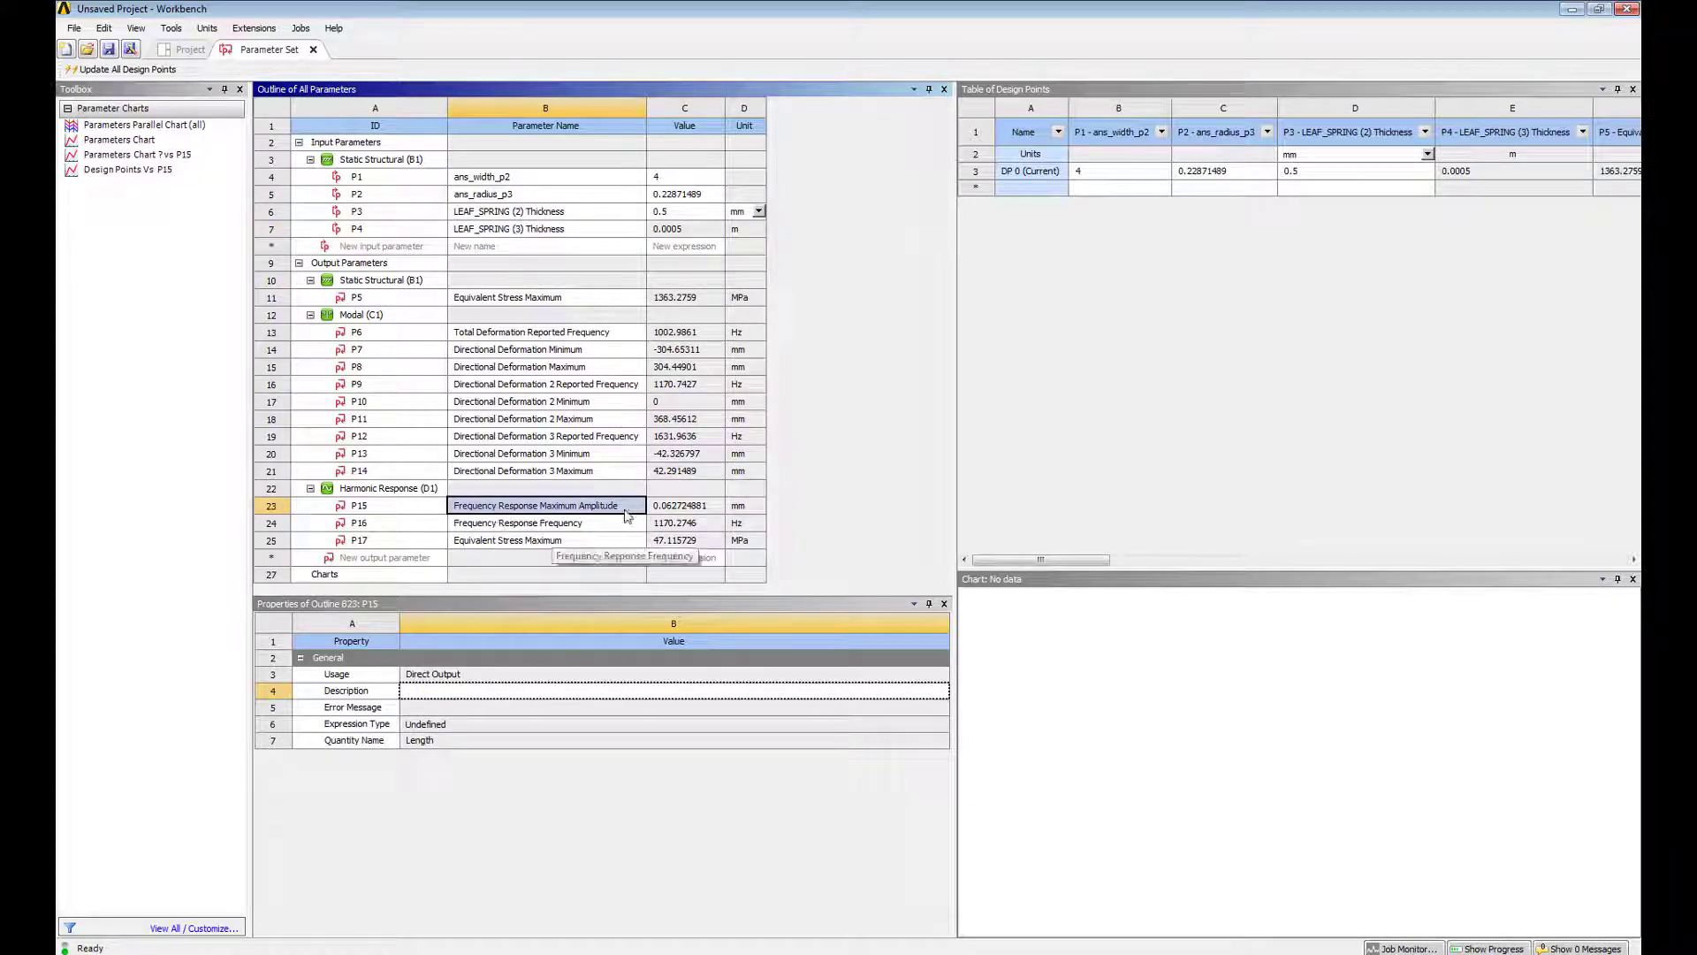
pyautogui.click(580, 526)
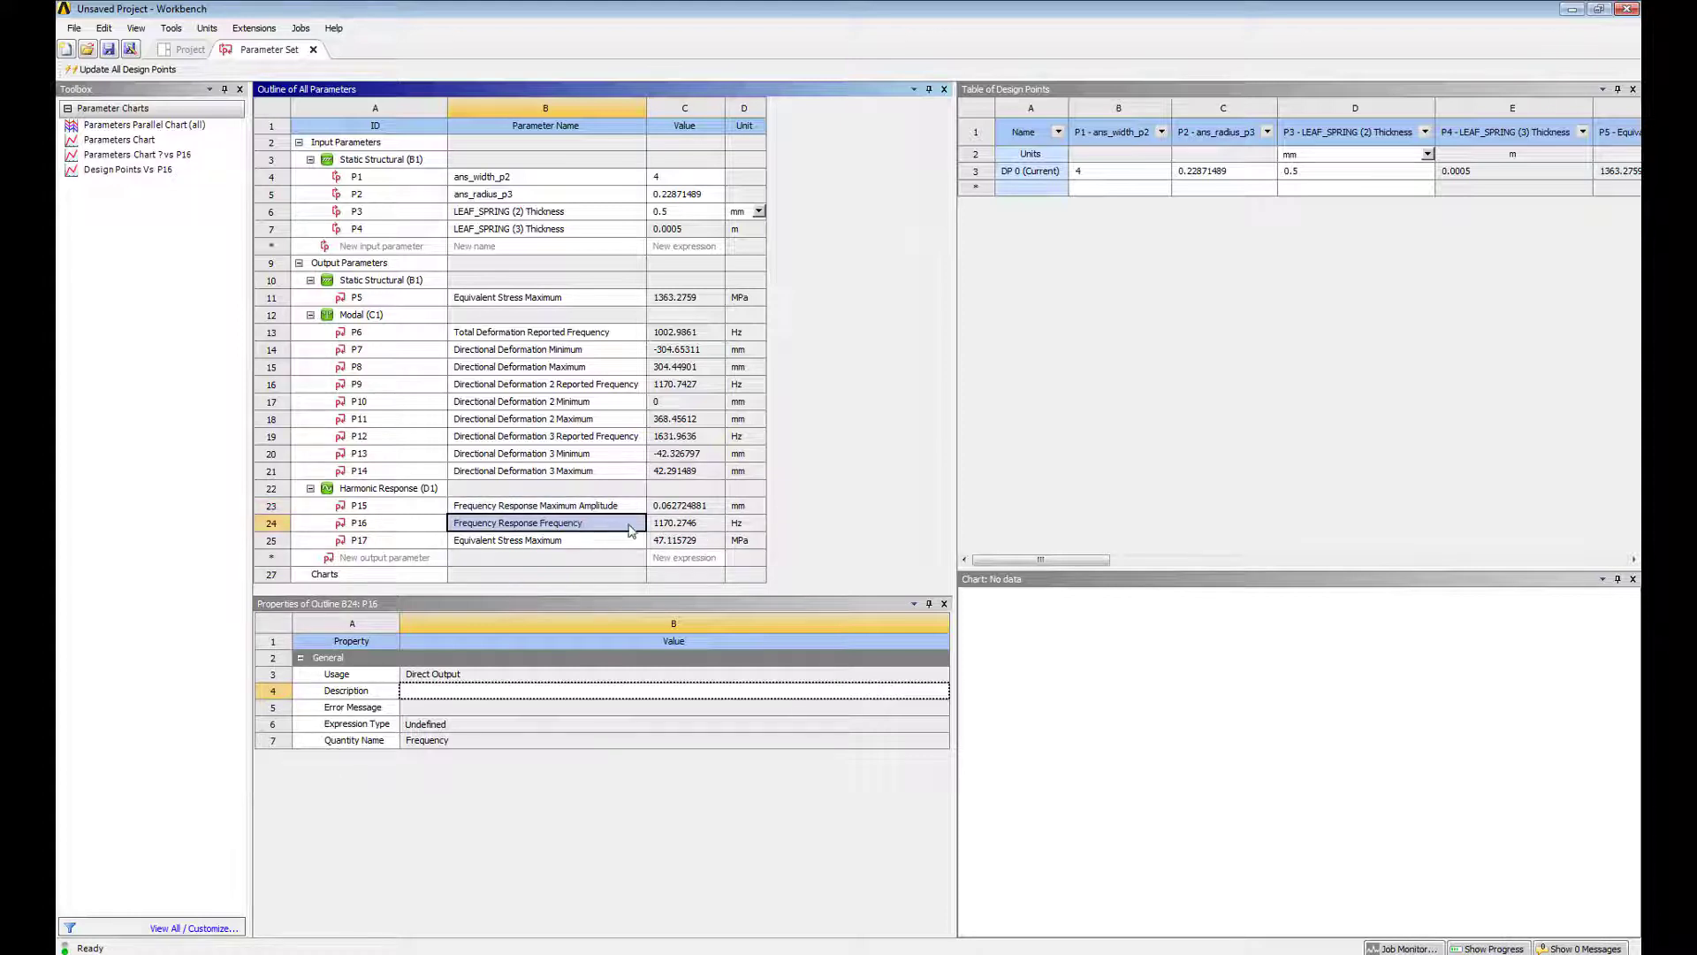
pyautogui.click(586, 544)
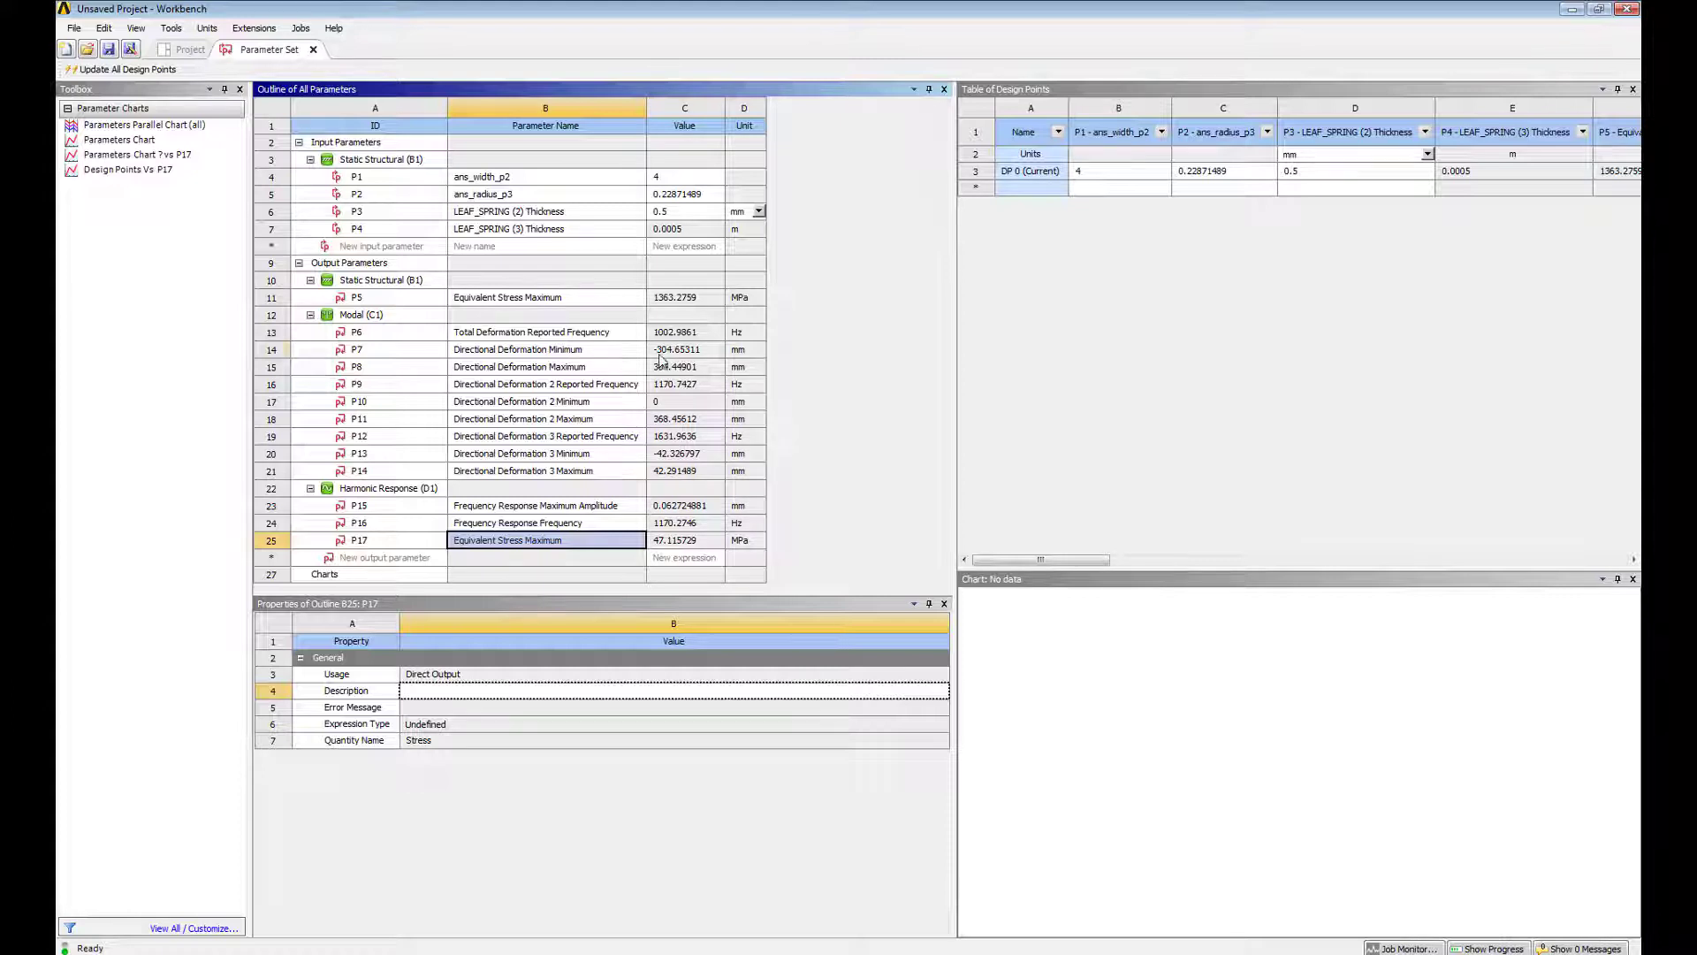
pyautogui.click(379, 371)
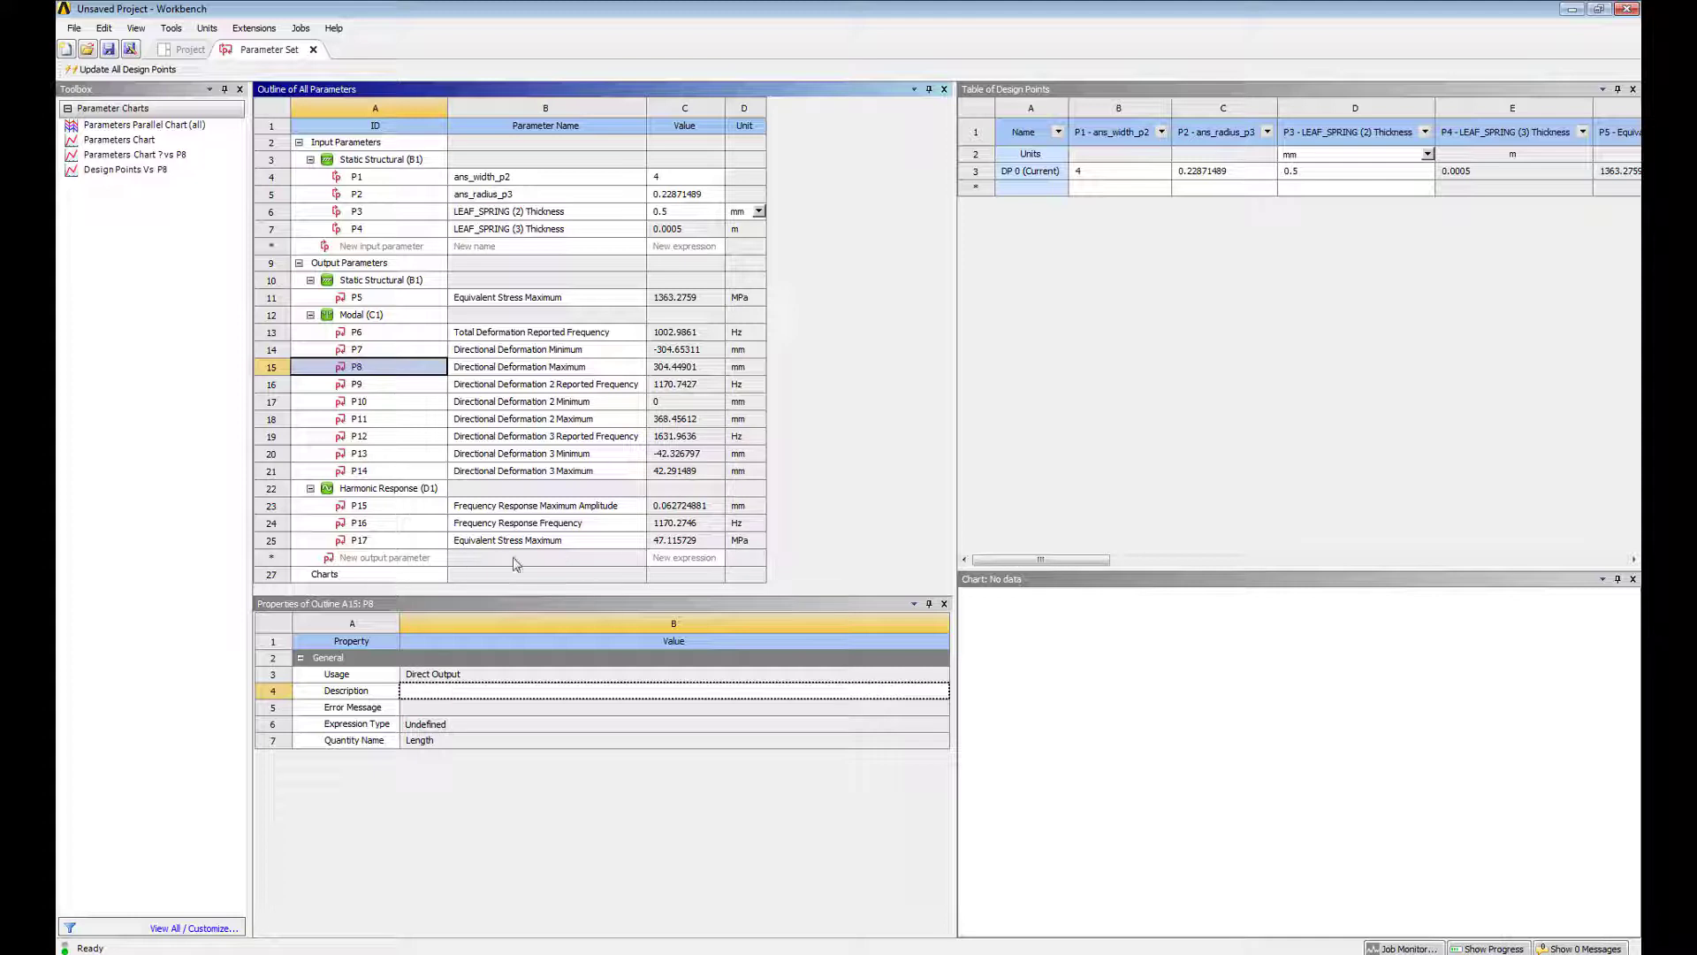
pyautogui.click(666, 558)
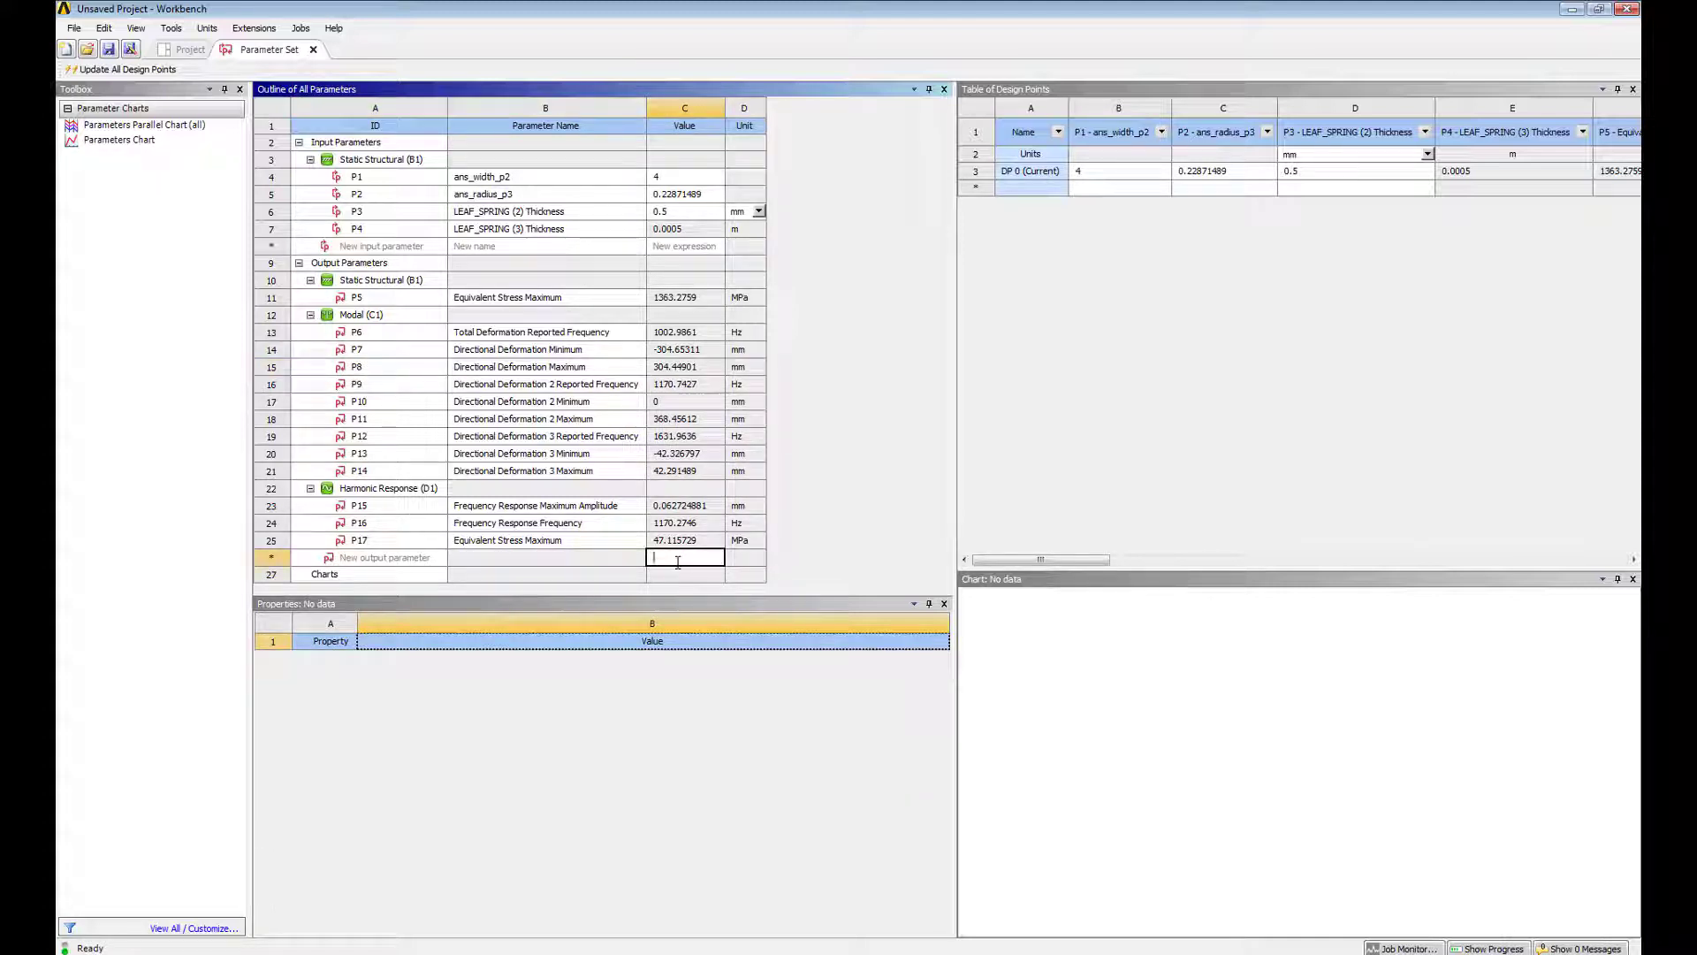
pyautogui.write('P2')
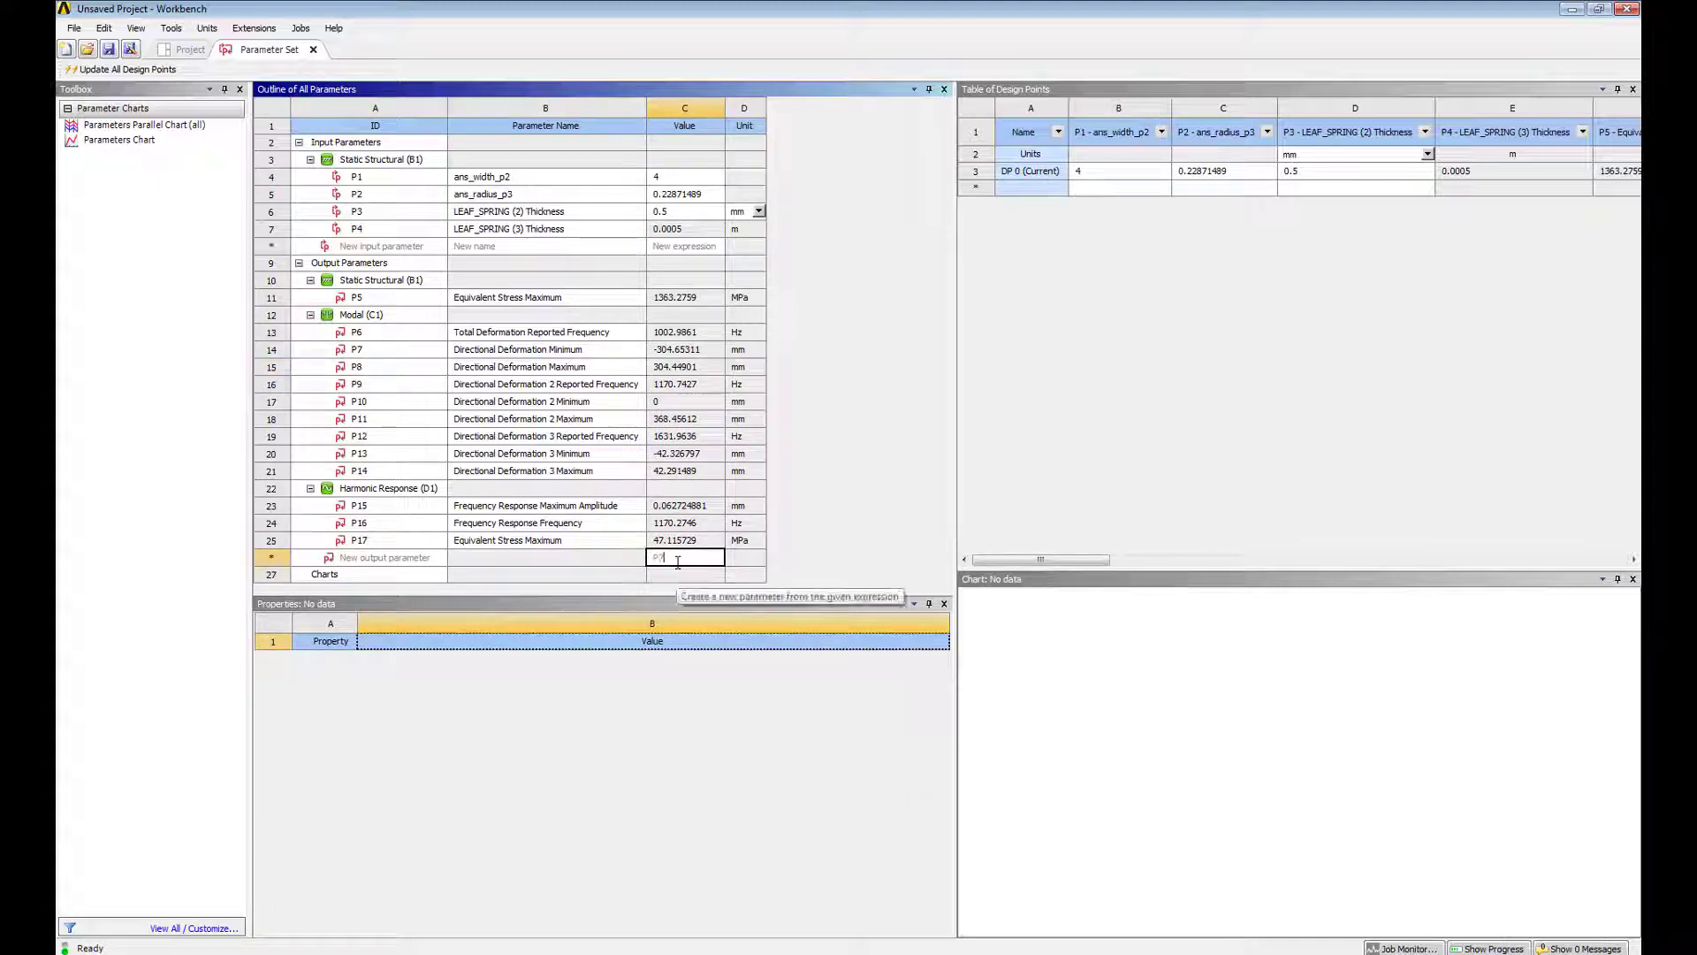
pyautogui.write('+P')
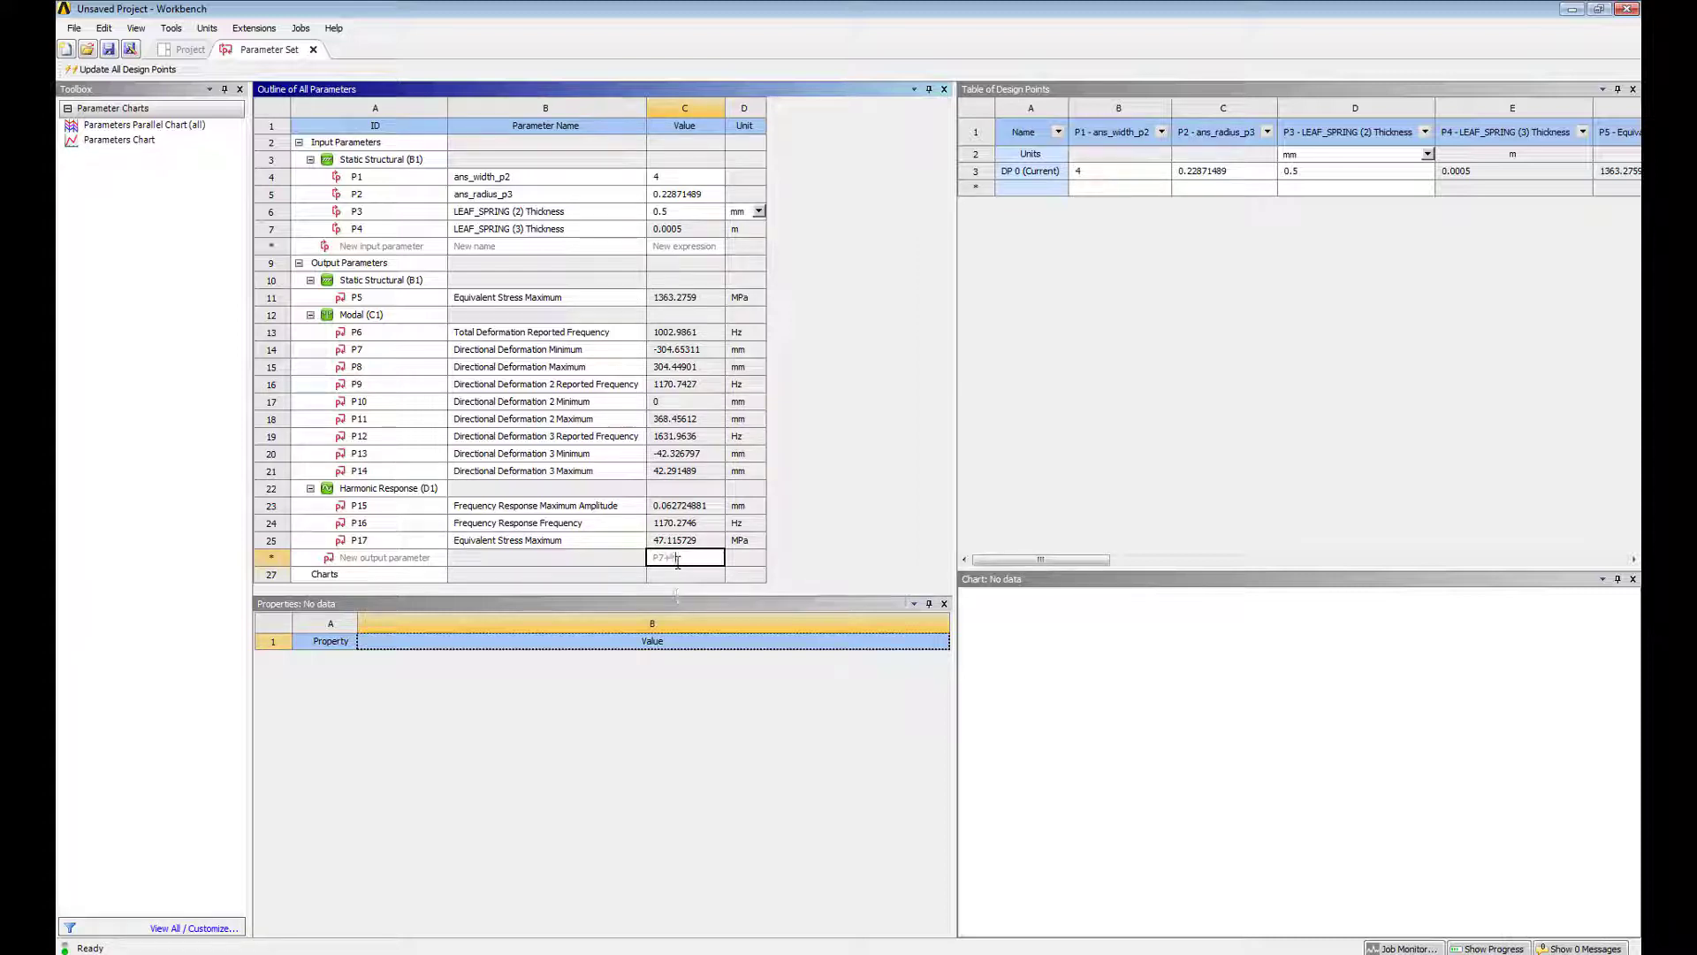
pyautogui.write('8')
pyautogui.press('Return')
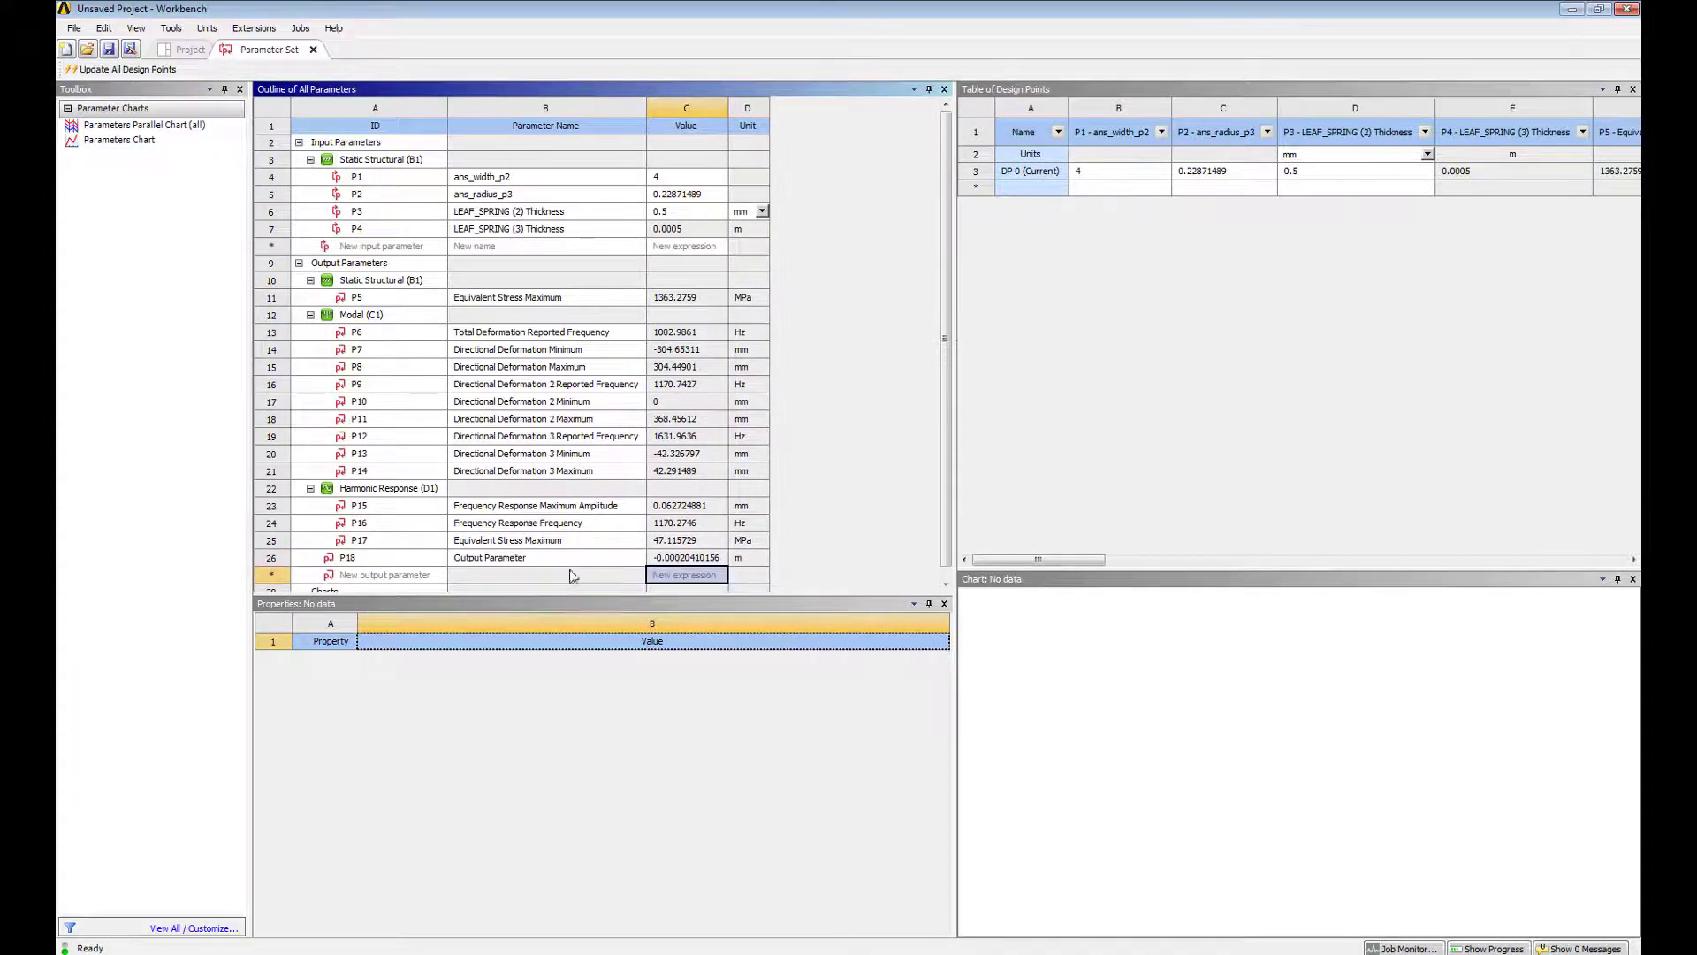
# Rename the P7+P8 output parameter to Mode 1 participation factor.
pyautogui.click(388, 558)
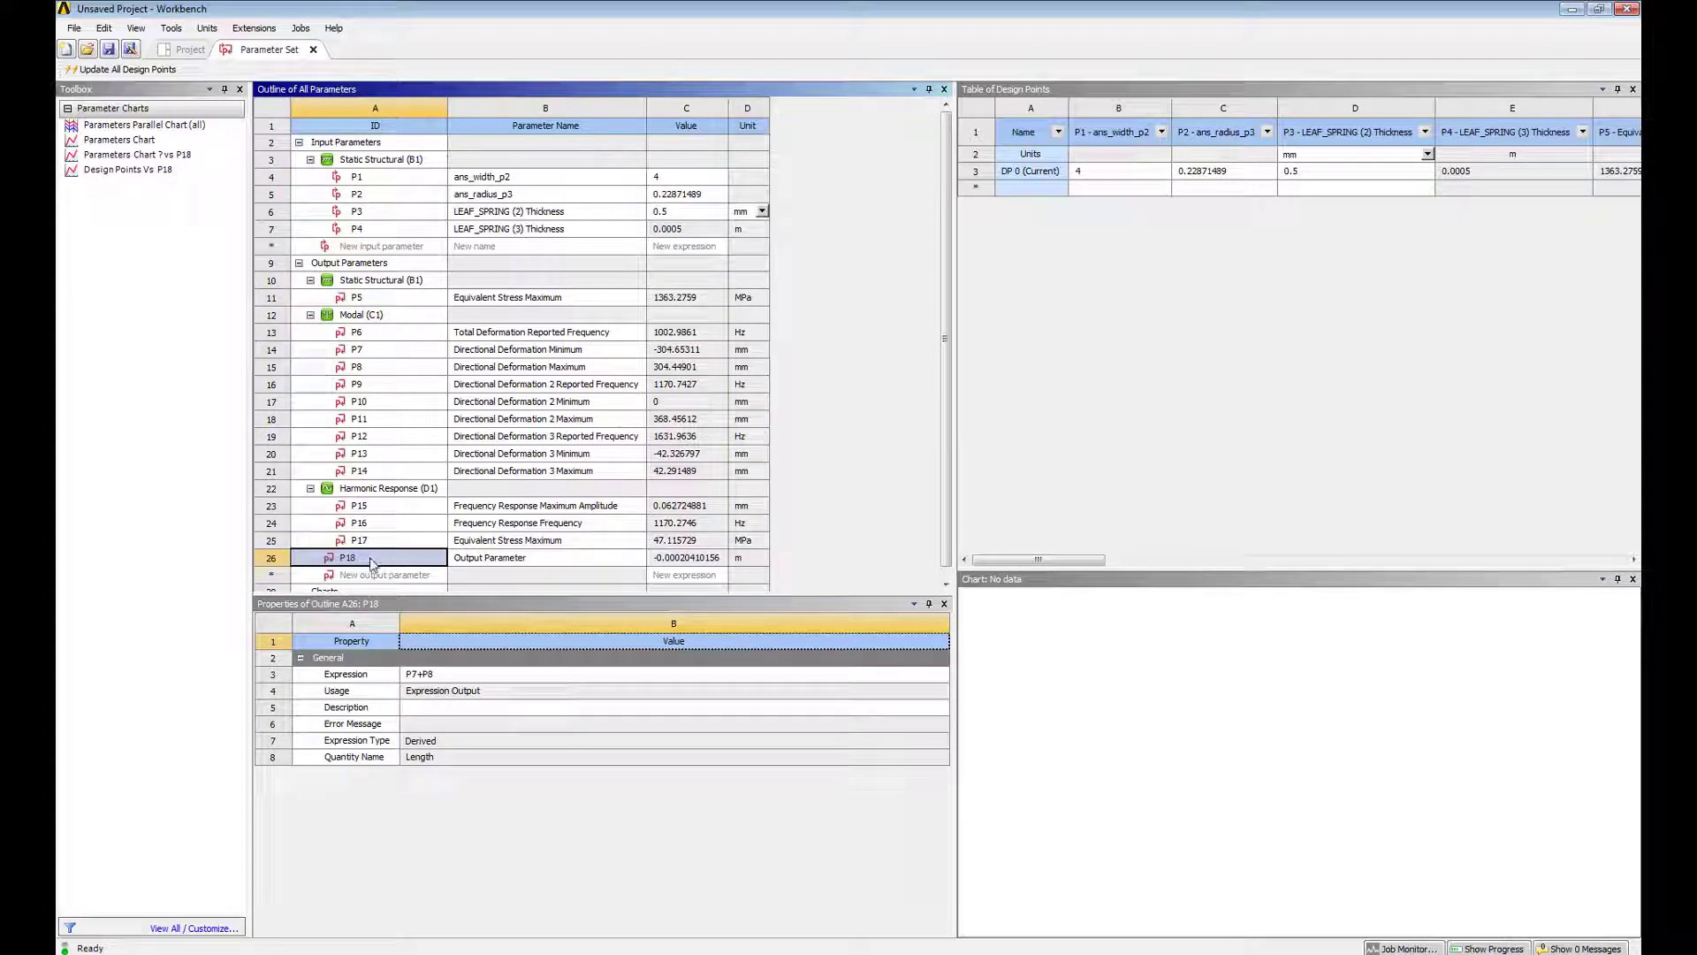
pyautogui.doubleClick(506, 563)
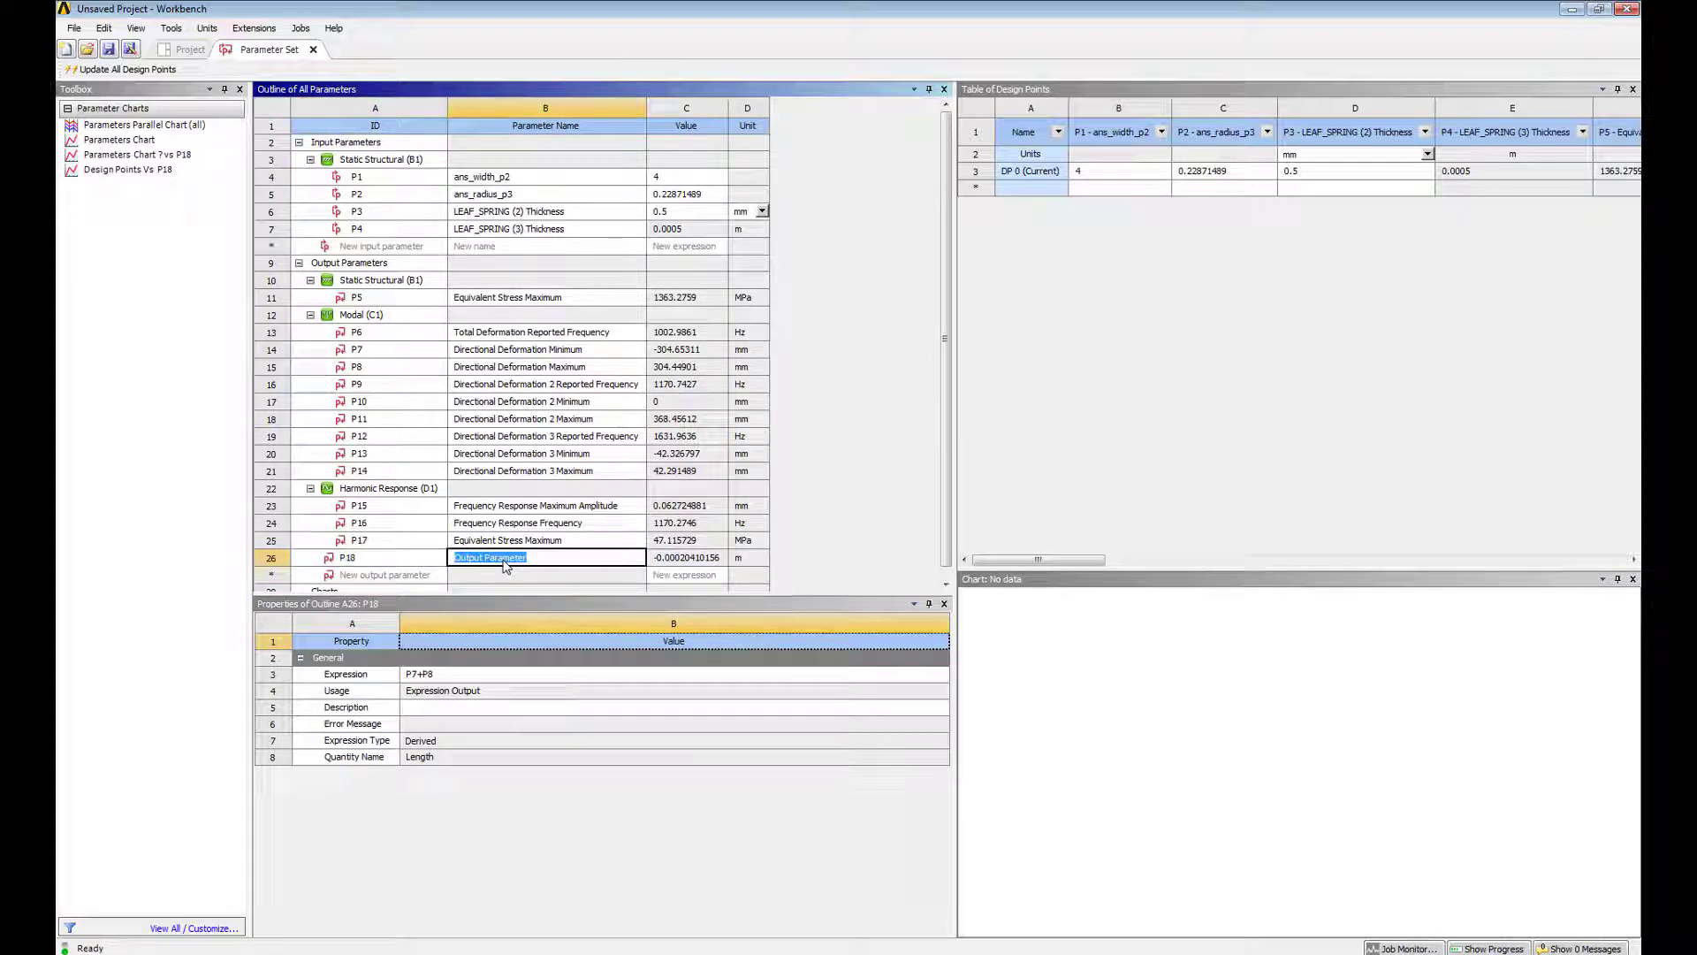
pyautogui.write('Mode 1 participation factor')
pyautogui.press('Return')
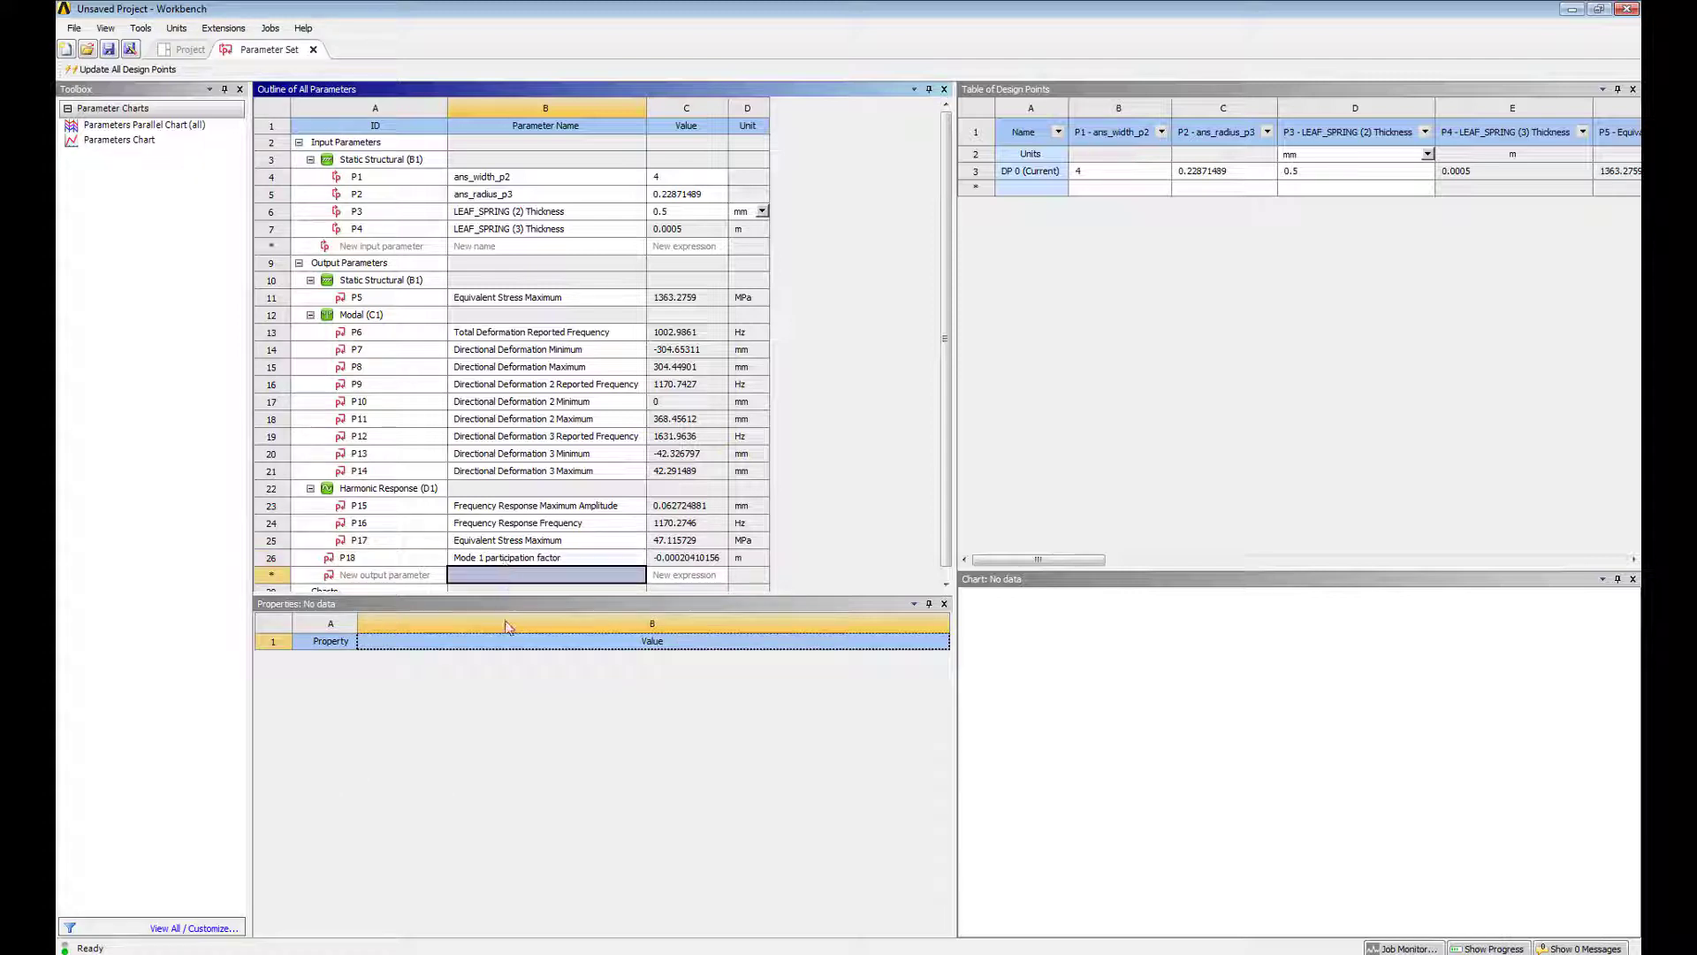
# Add an output parameter with the expression P10+P11 and name it Mode 2 participation factor.
pyautogui.doubleClick(683, 576)
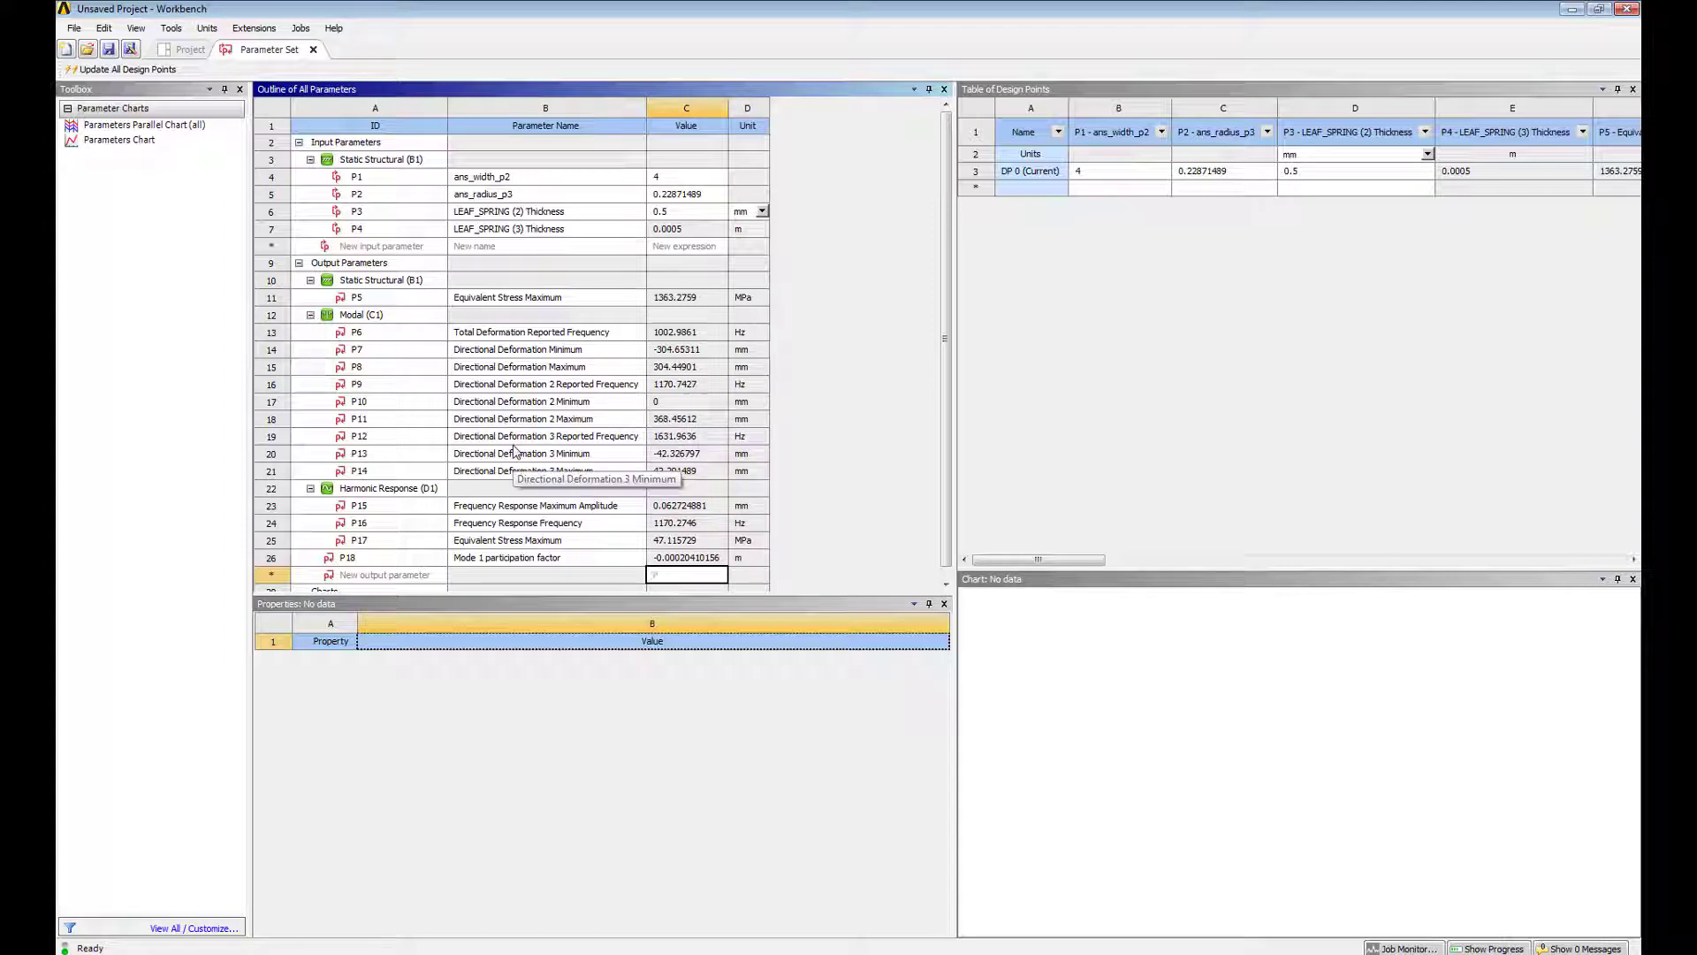
pyautogui.write('P18+P1')
pyautogui.press('Return')
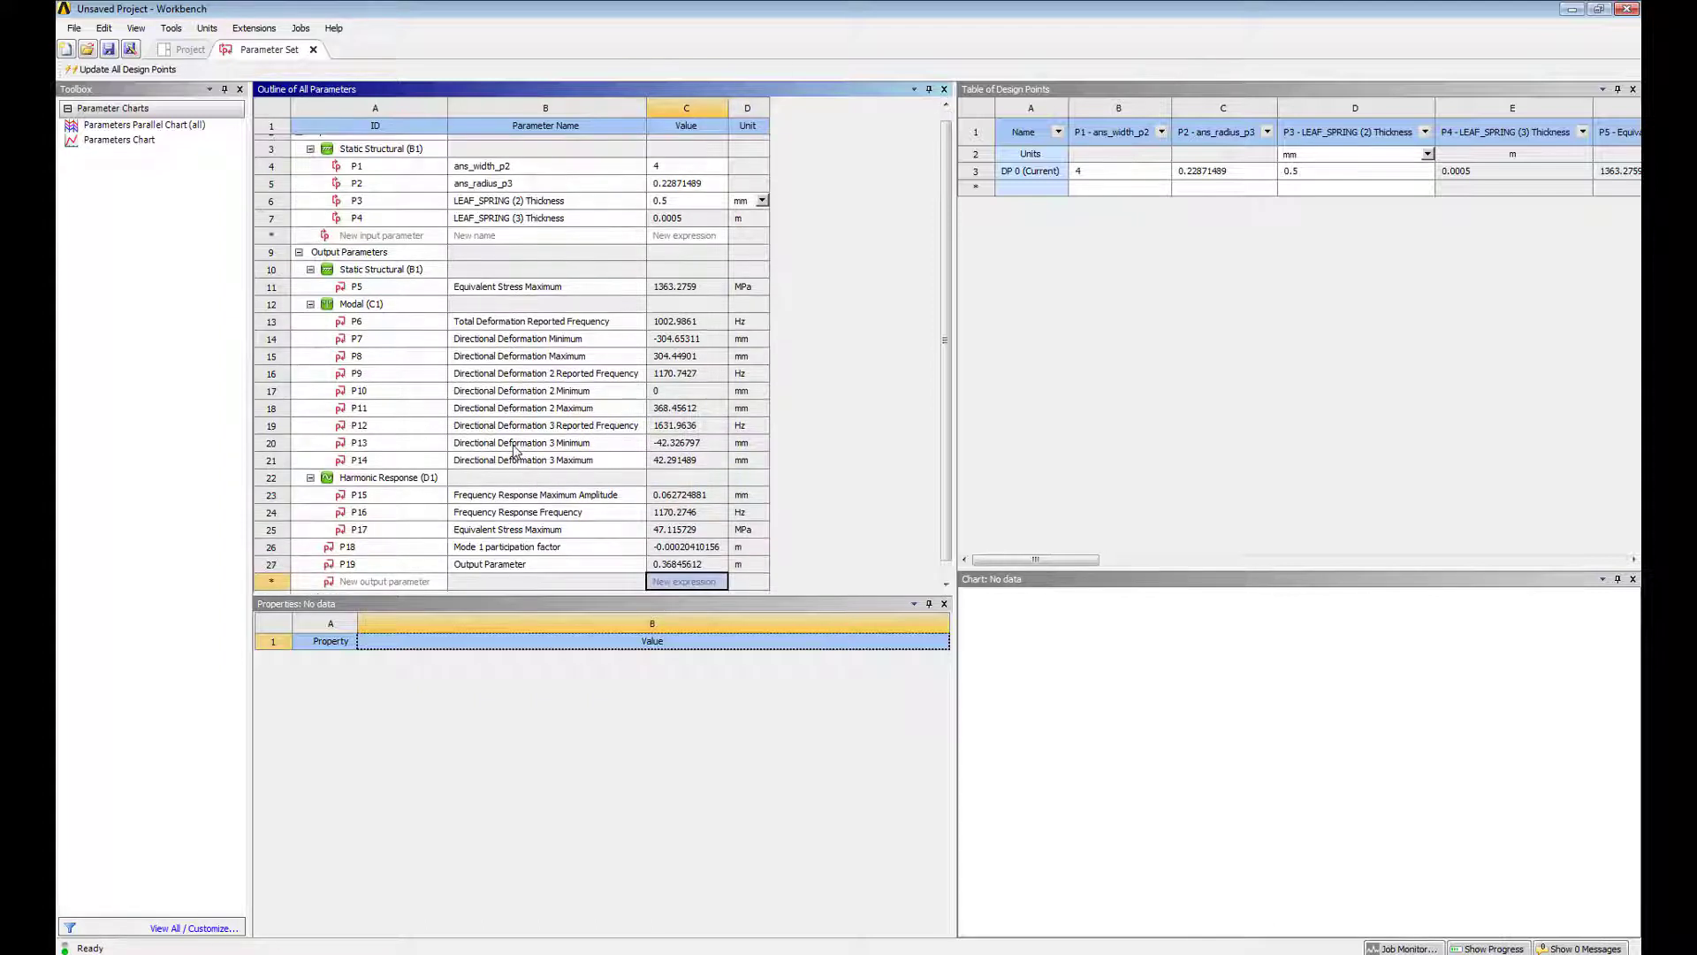
pyautogui.click(506, 566)
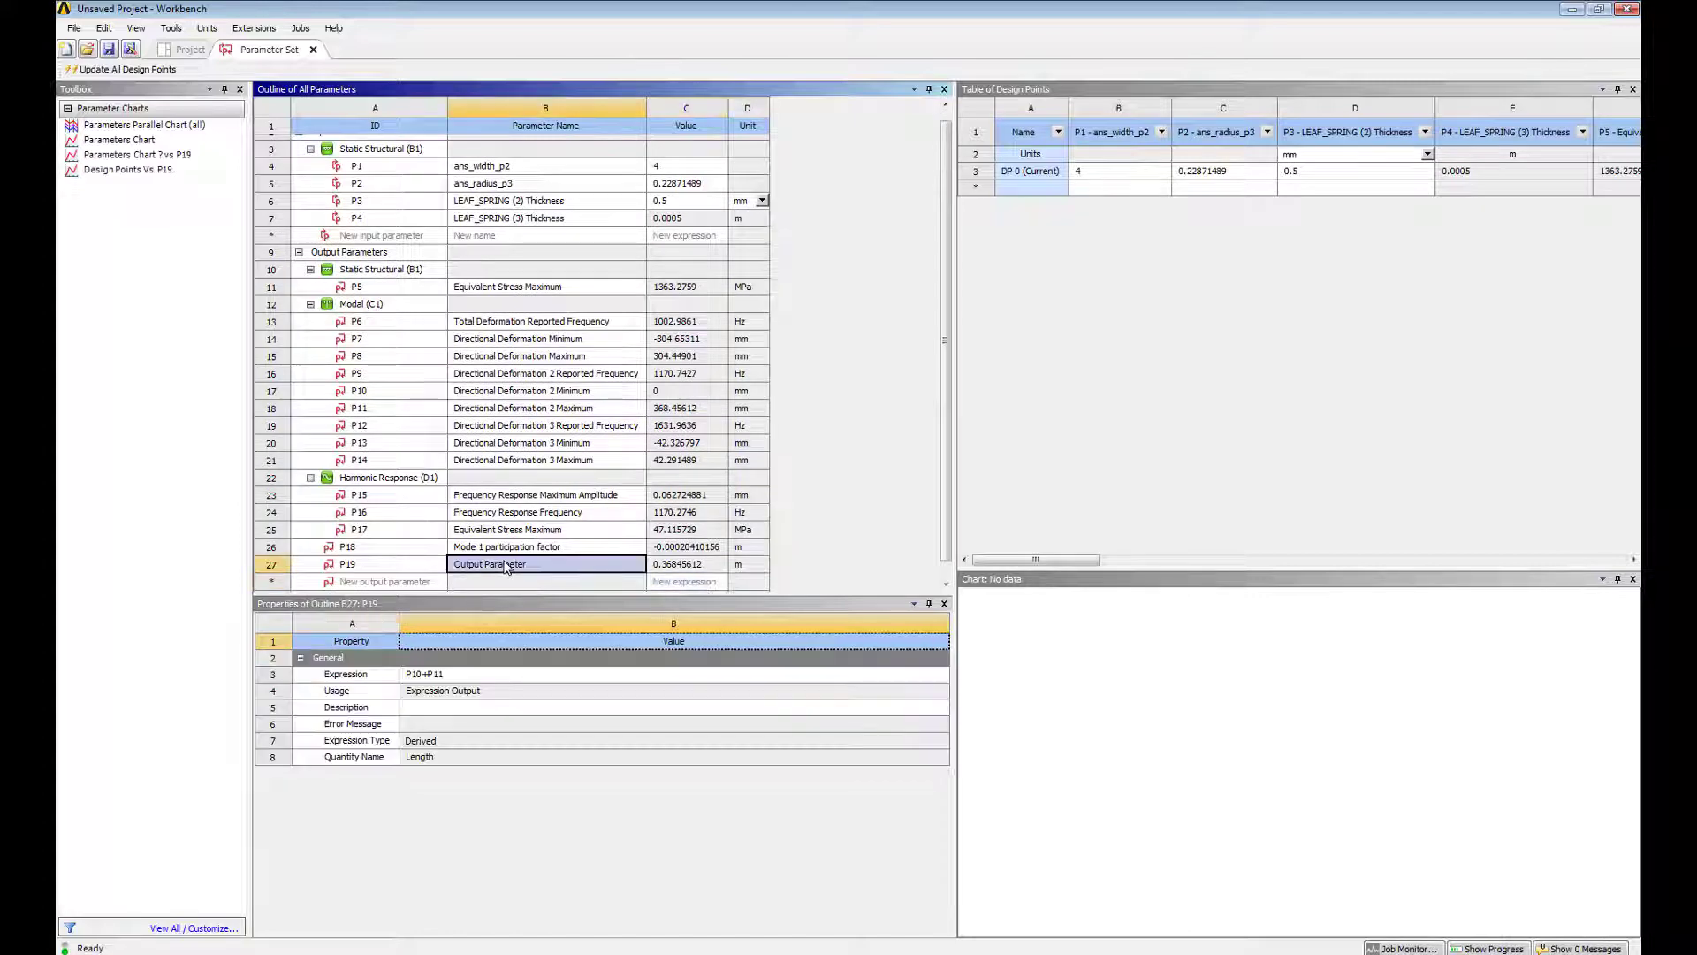
pyautogui.write('Mode 2 participation f')
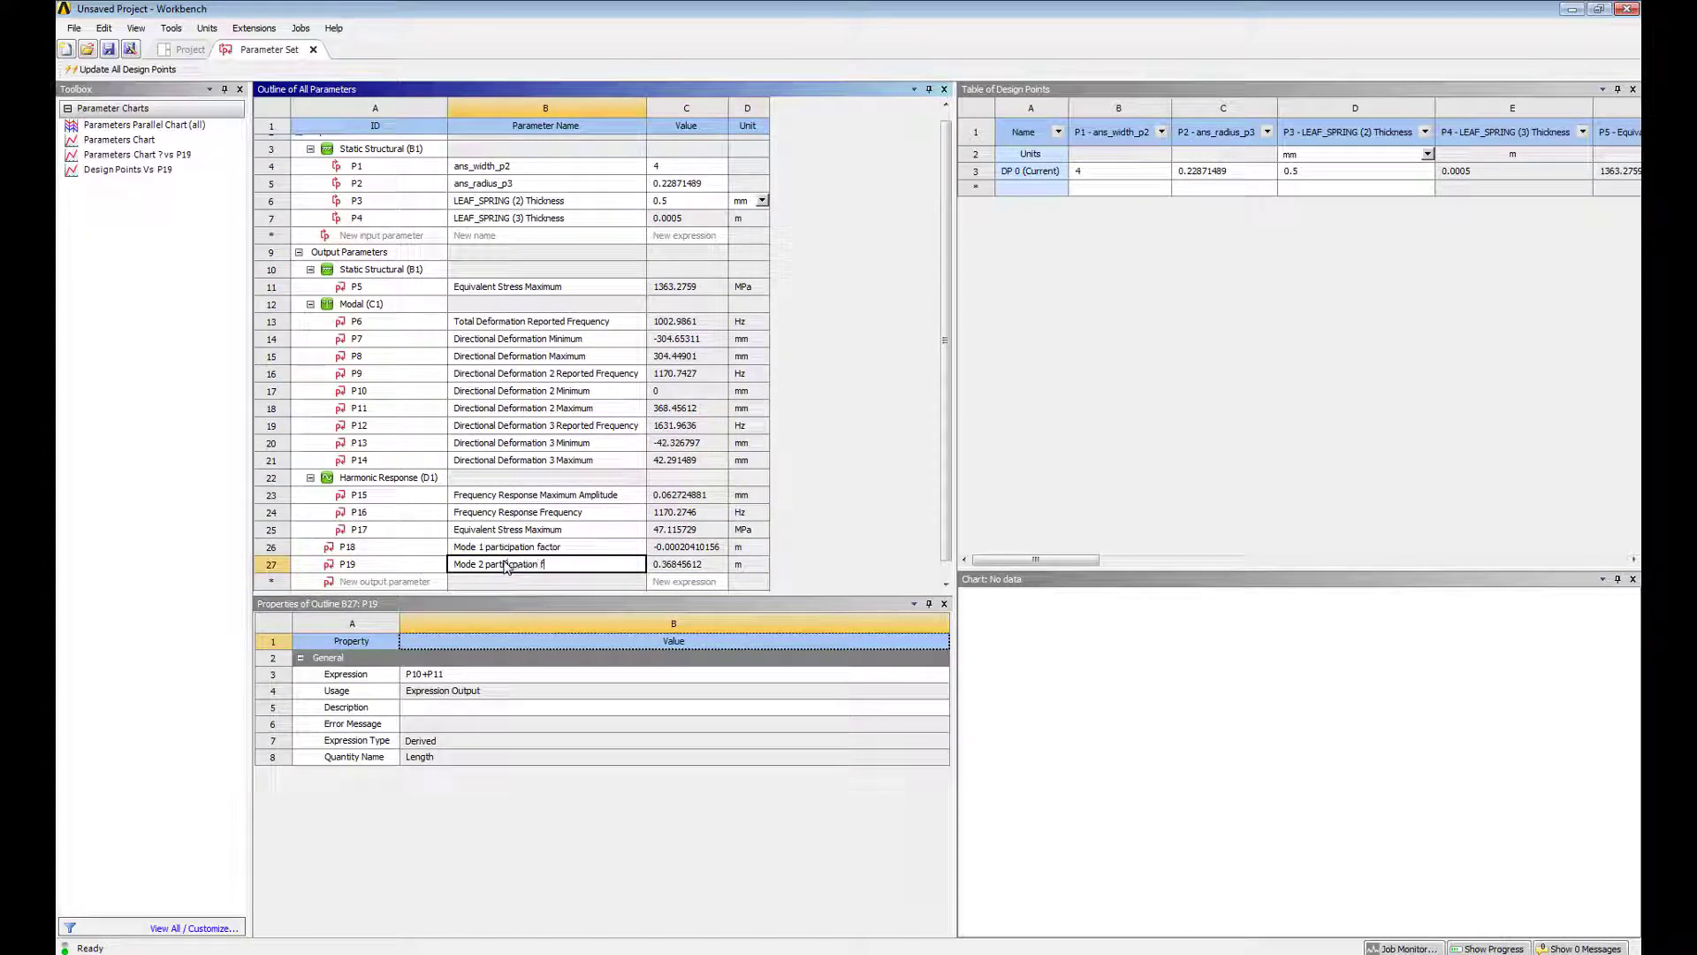
pyautogui.write('r')
pyautogui.press('Return')
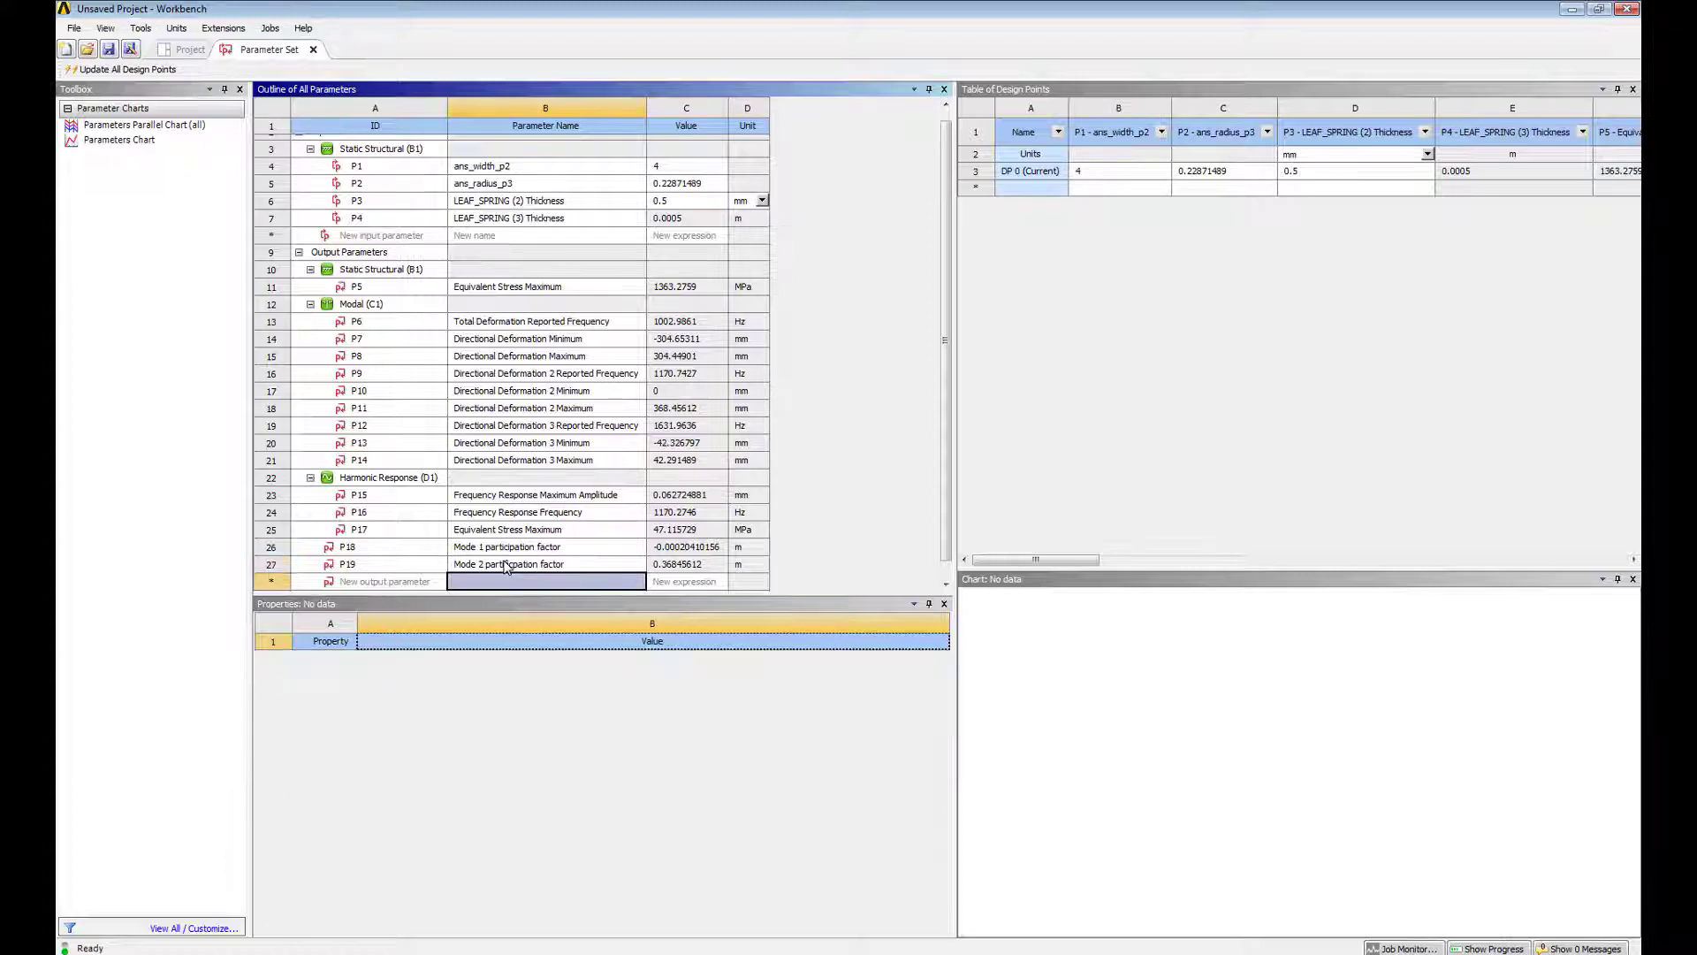
# Add an output parameter with the expression P13+P14 and name it Mode 3 participation factor.
pyautogui.click(672, 587)
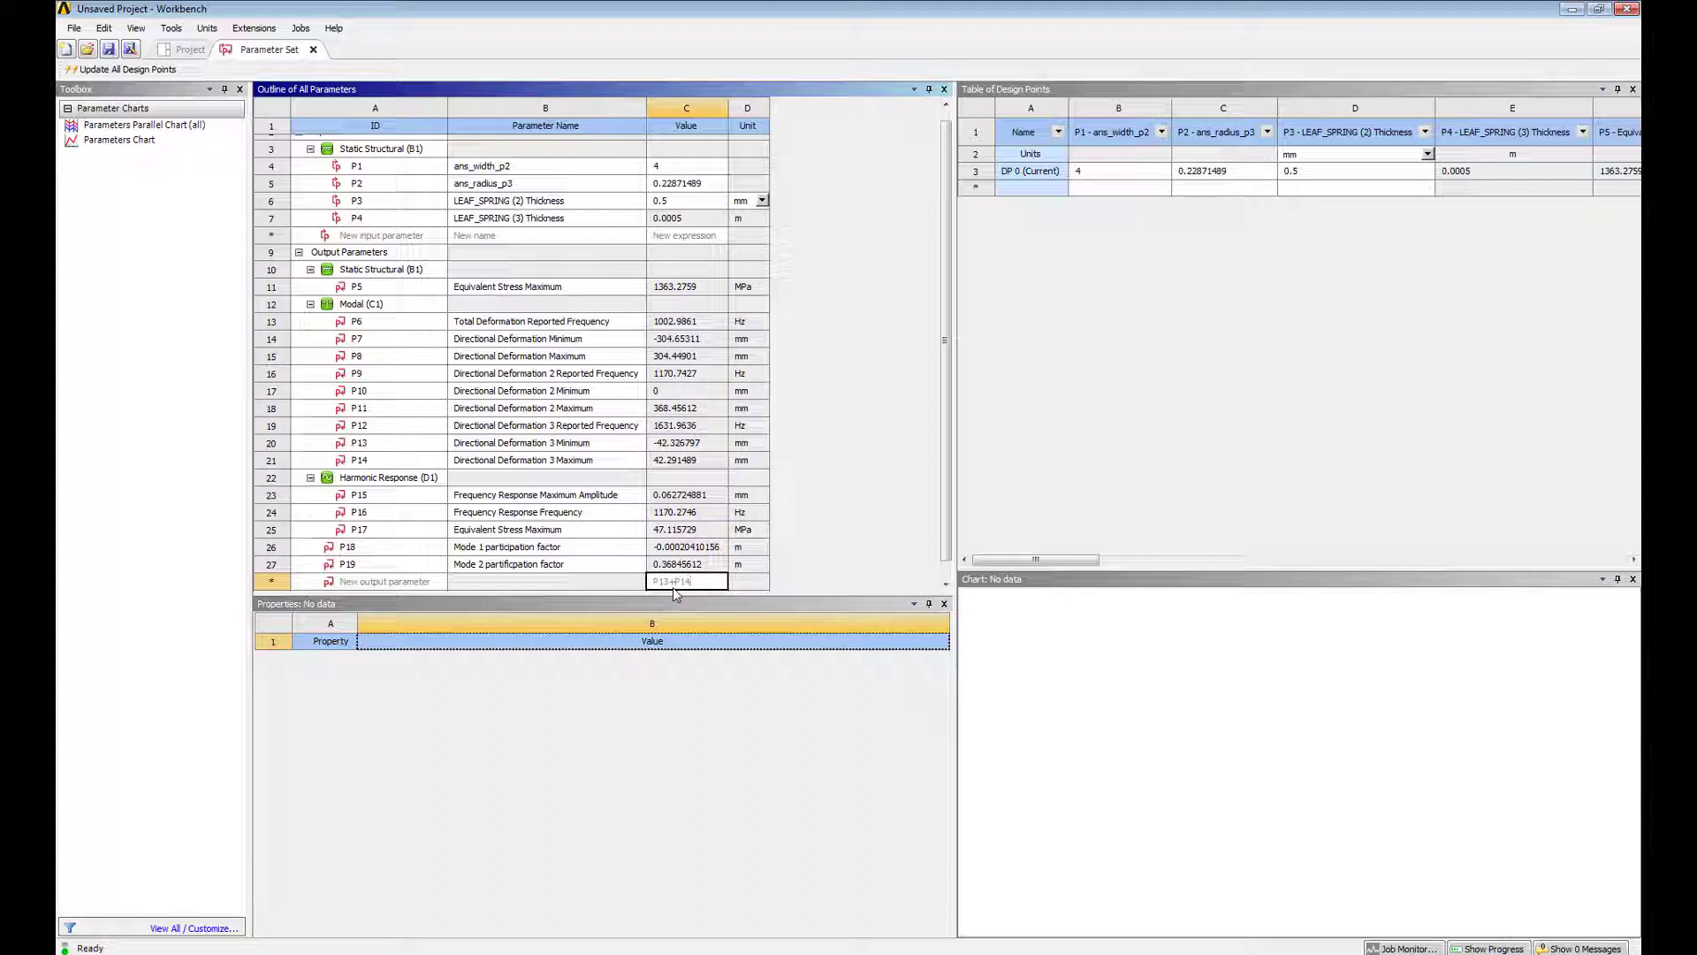
pyautogui.write('P13+P14')
pyautogui.press('Return')
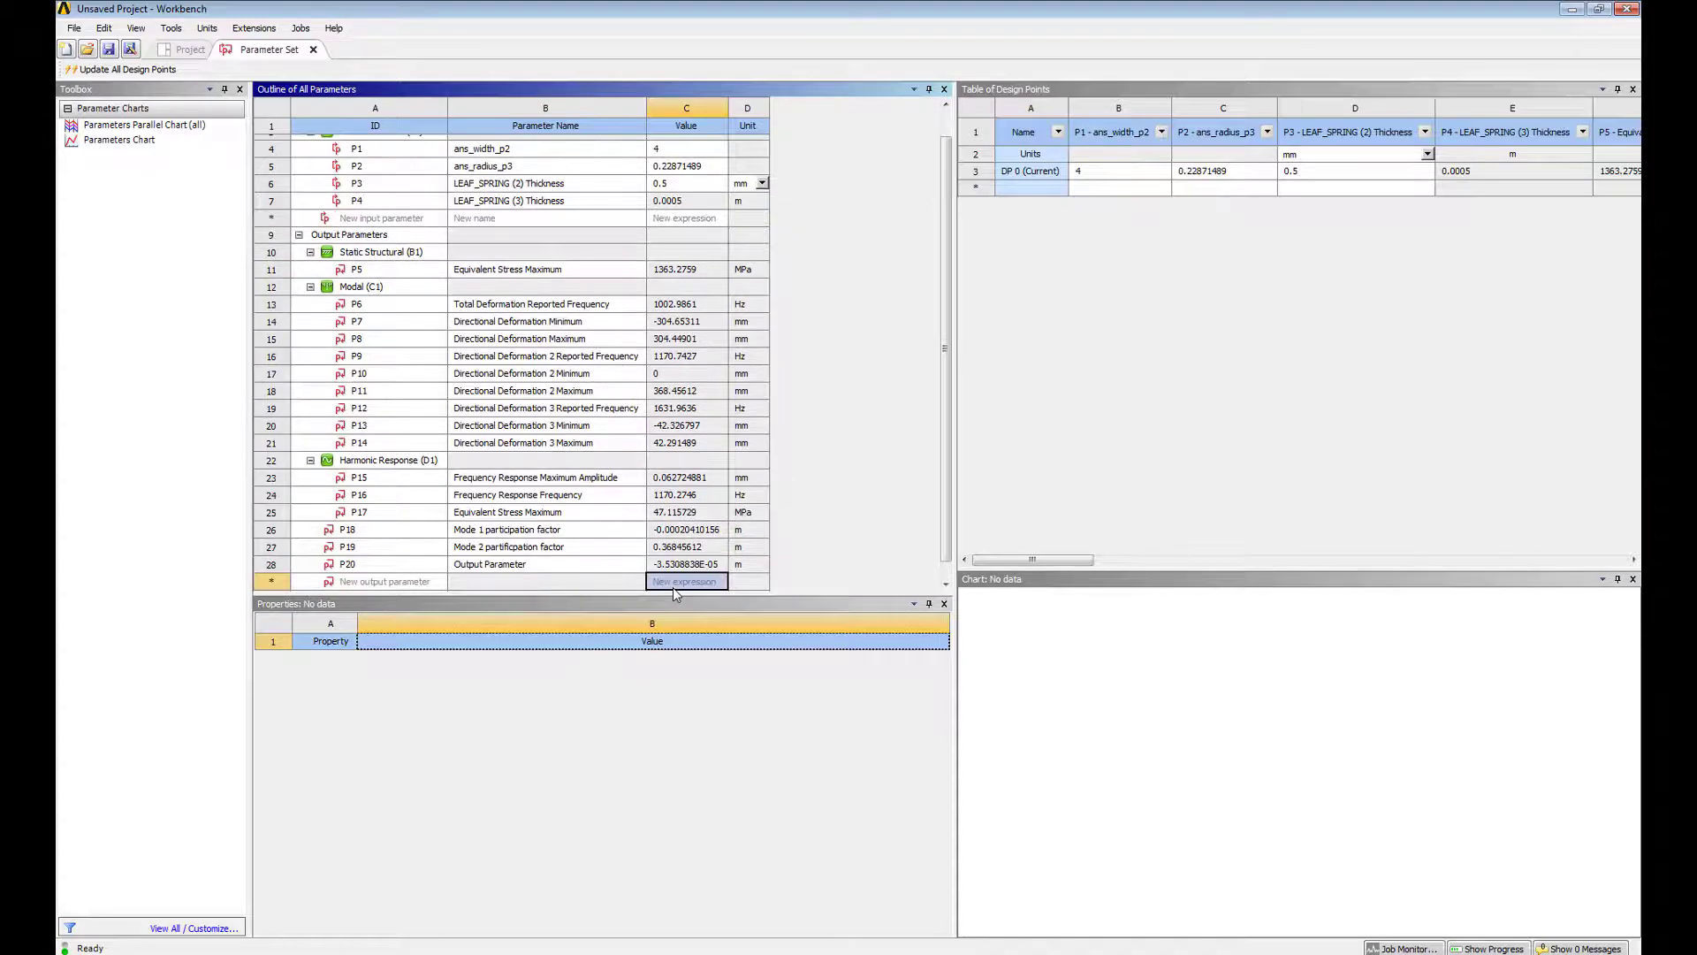
pyautogui.click(553, 564)
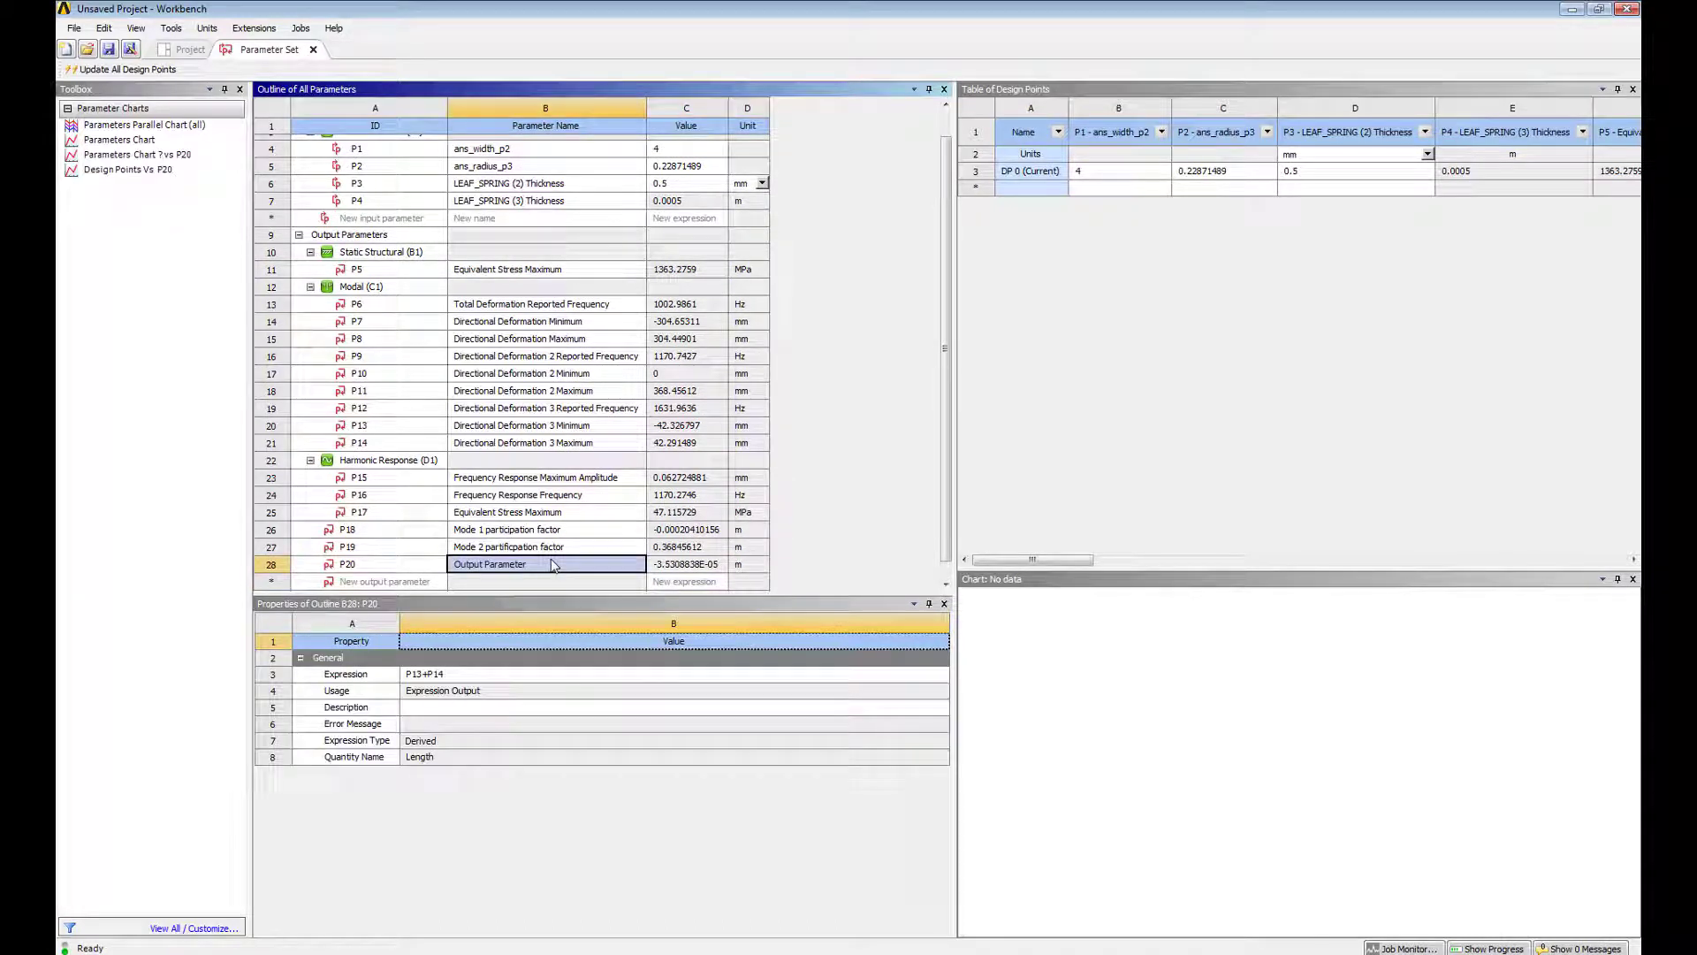
pyautogui.write('Mode 3')
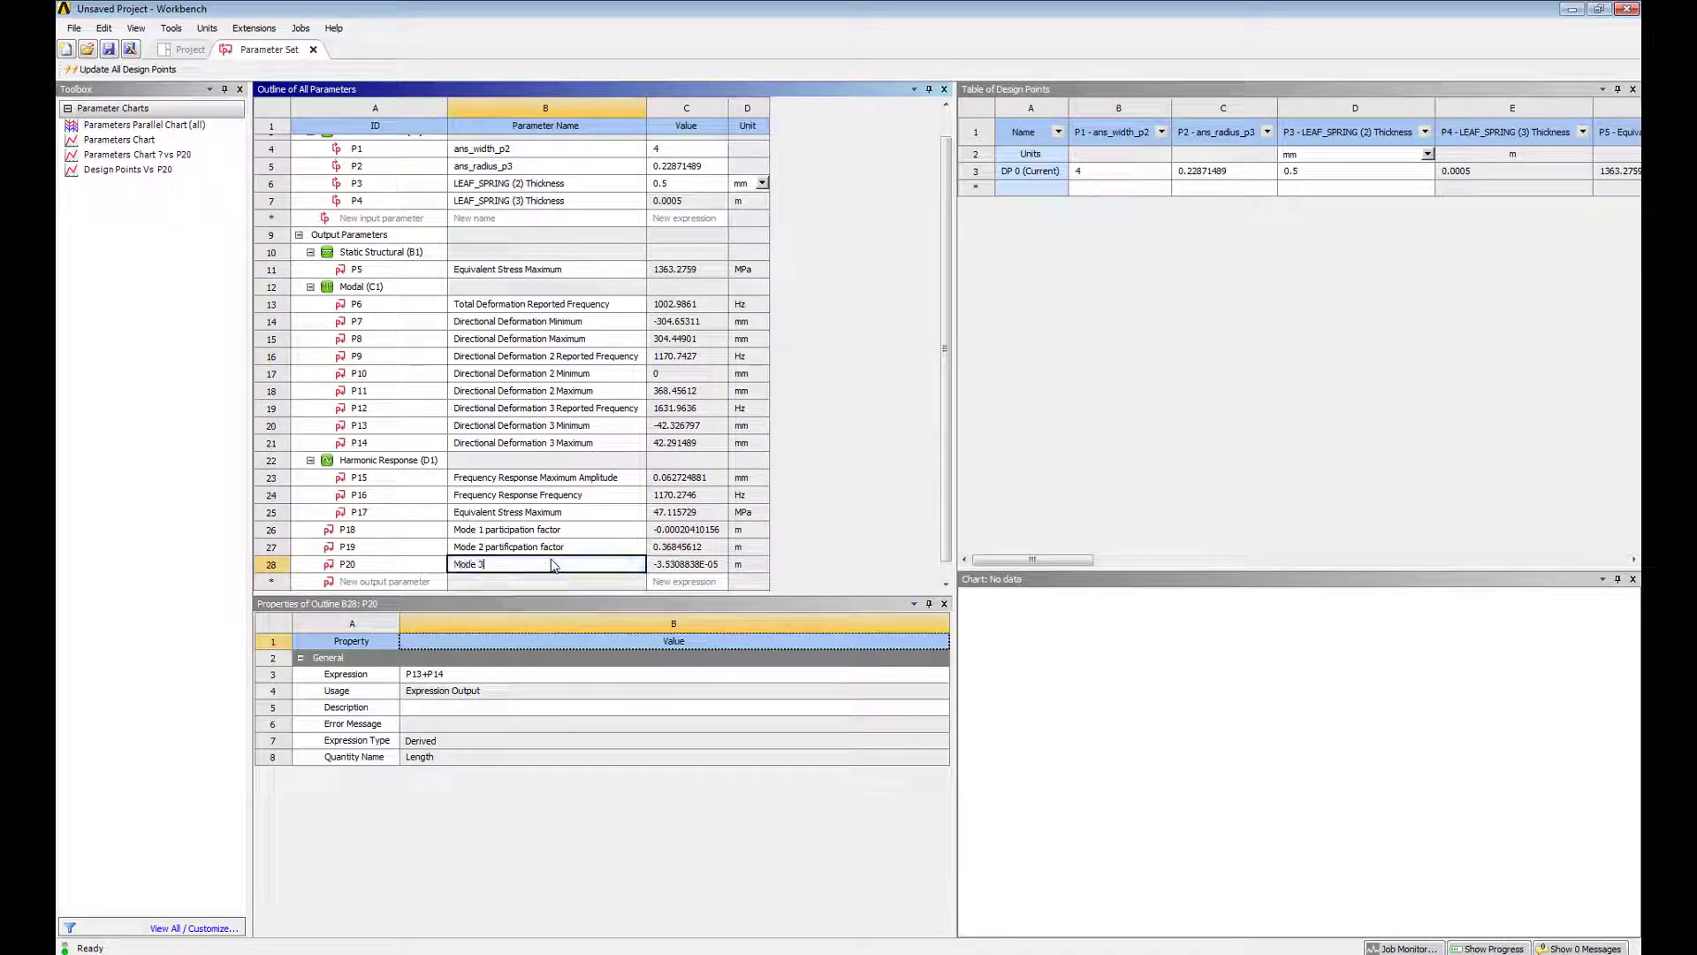
pyautogui.write(' Participation')
pyautogui.press('Delete')
pyautogui.write('p')
pyautogui.press('Return')
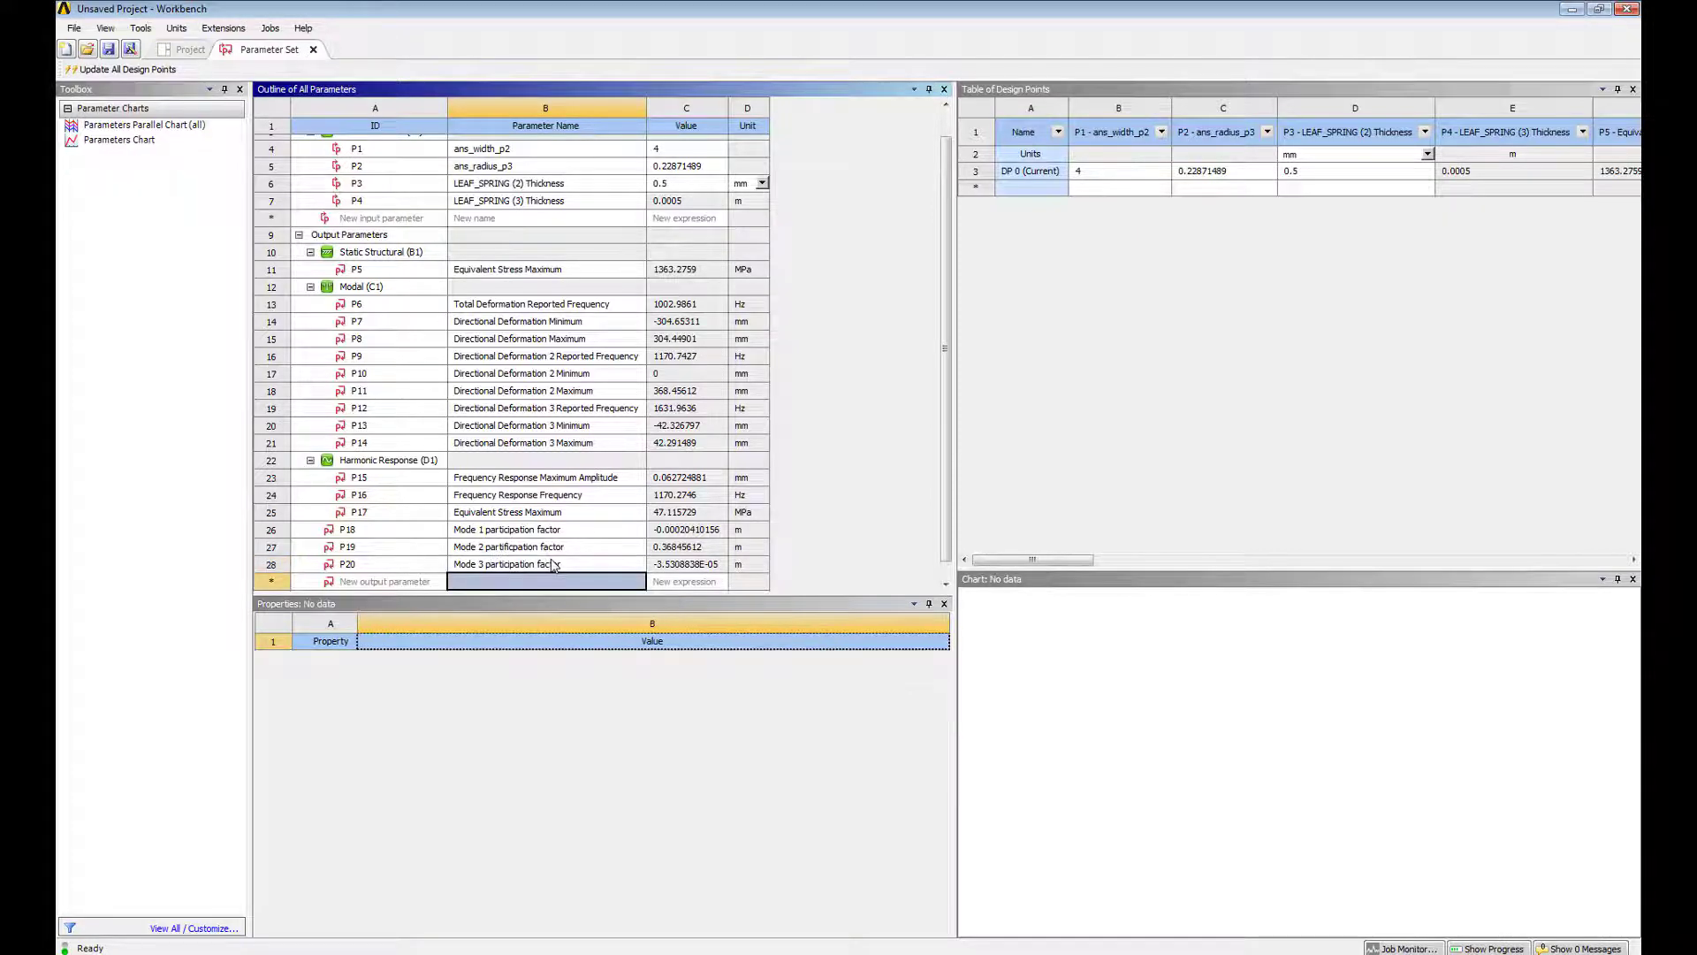
# Compare the three mode participation factors with the other parameters, and close the Parameter Set to return to the project schematic.
pyautogui.click(688, 549)
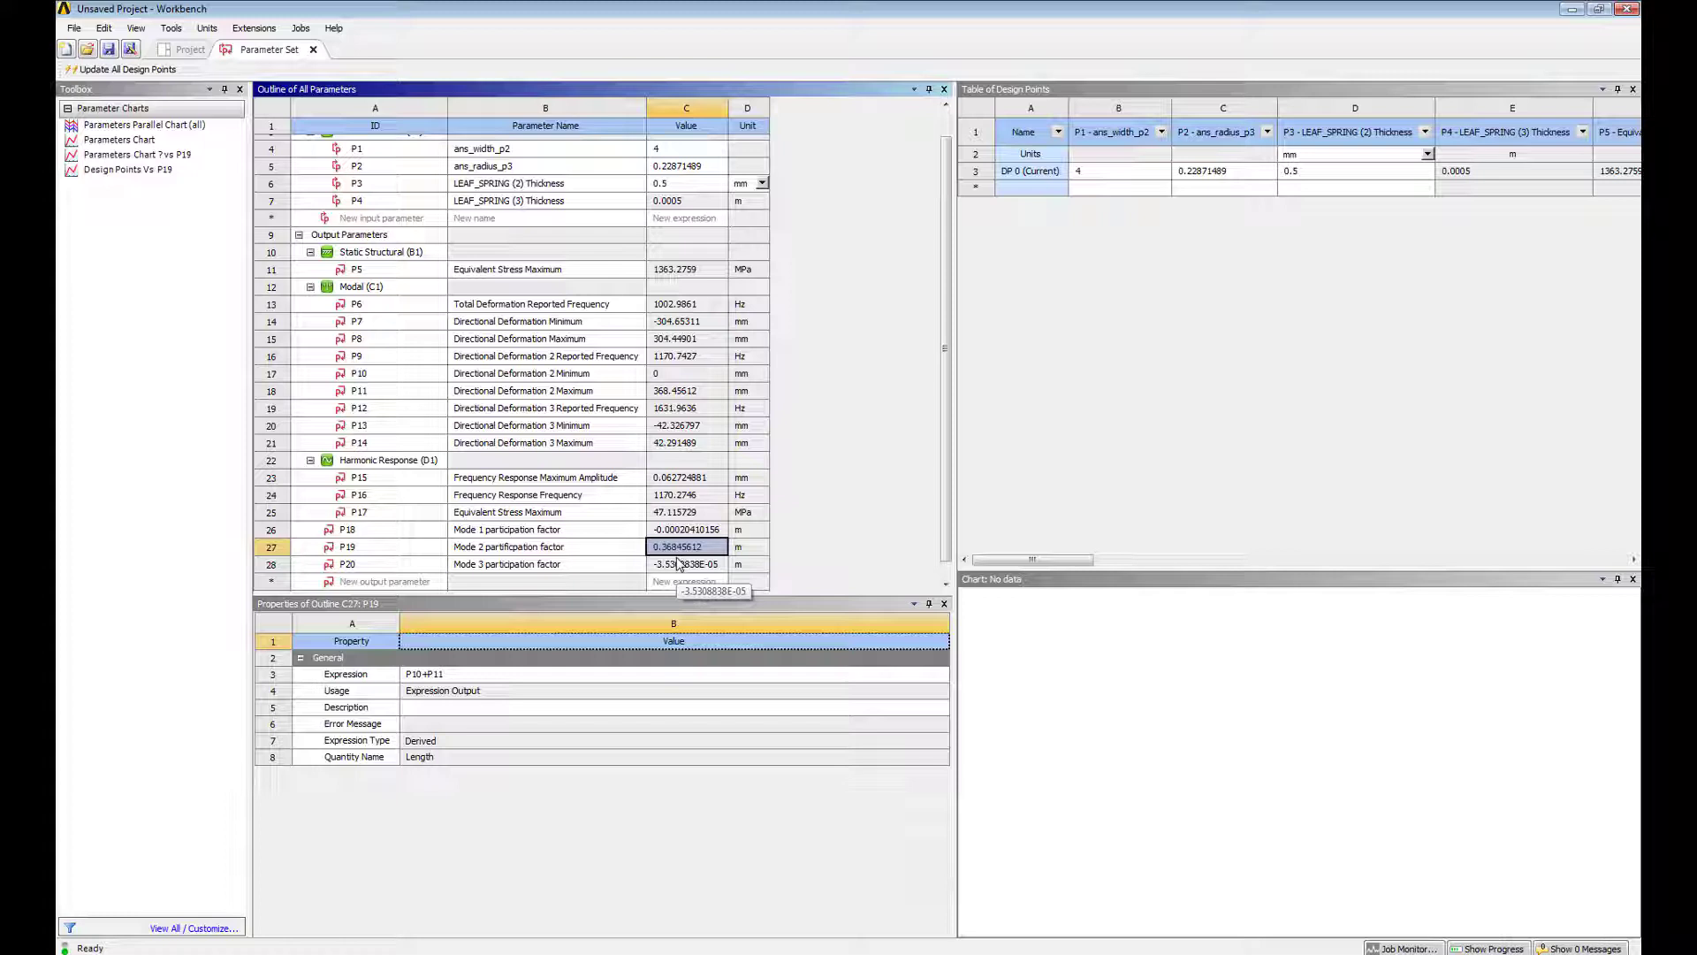
pyautogui.scroll(1, 716, 350)
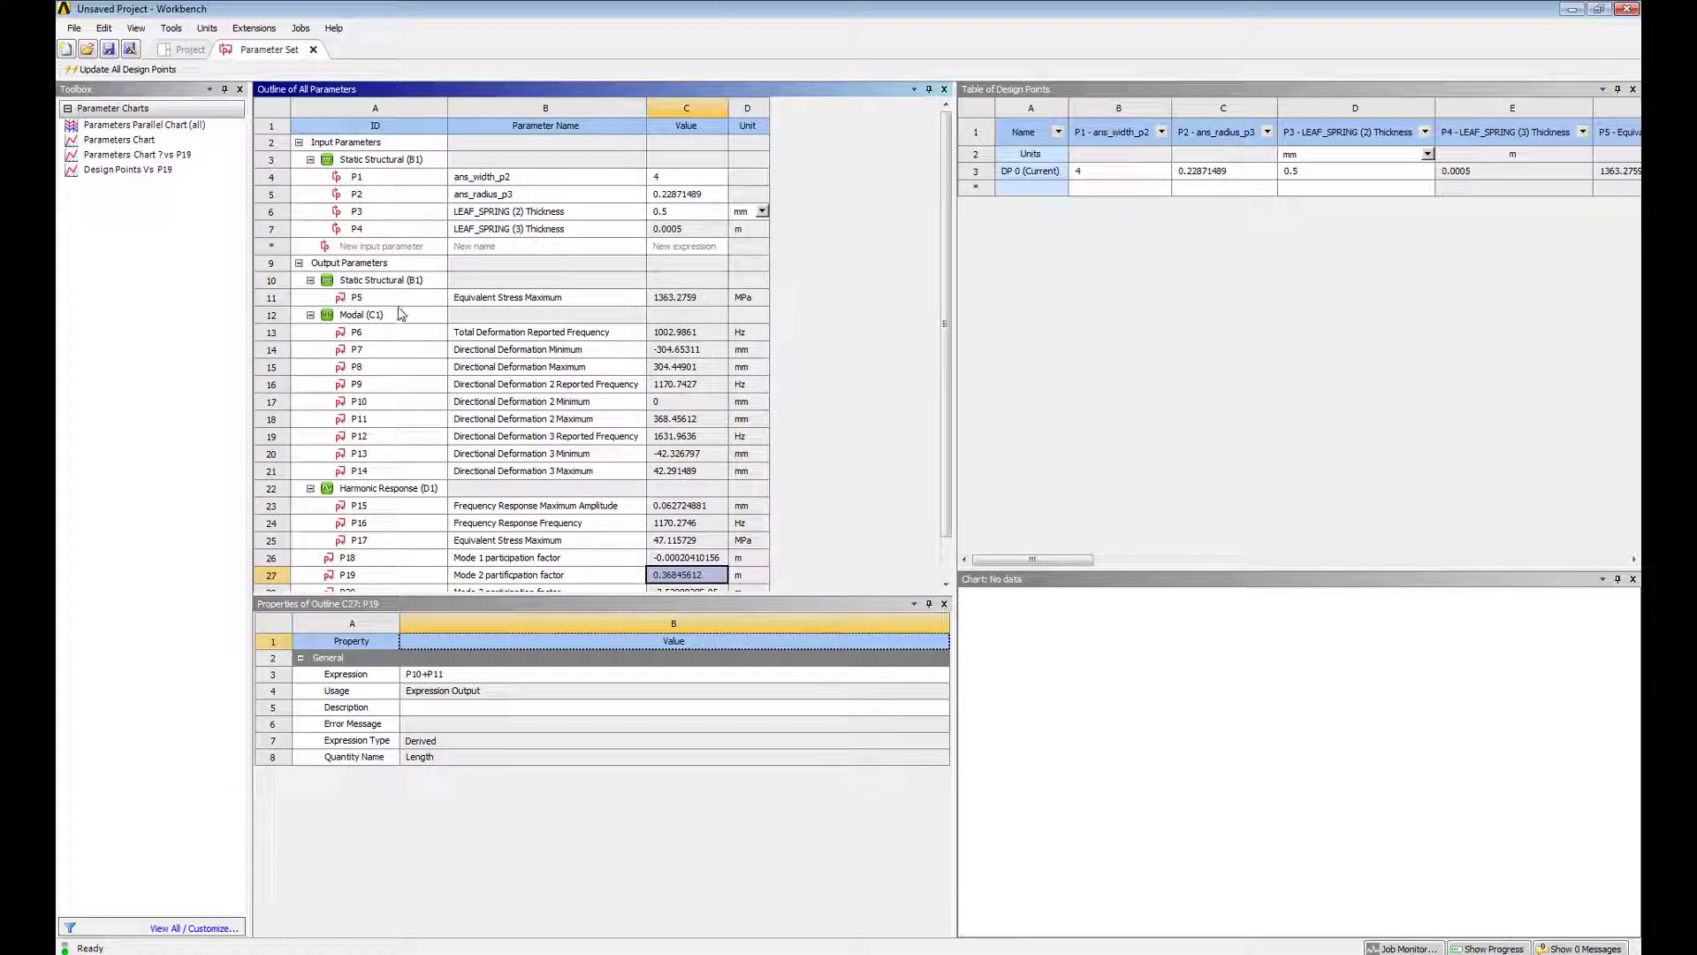
pyautogui.scroll(-1, 436, 492)
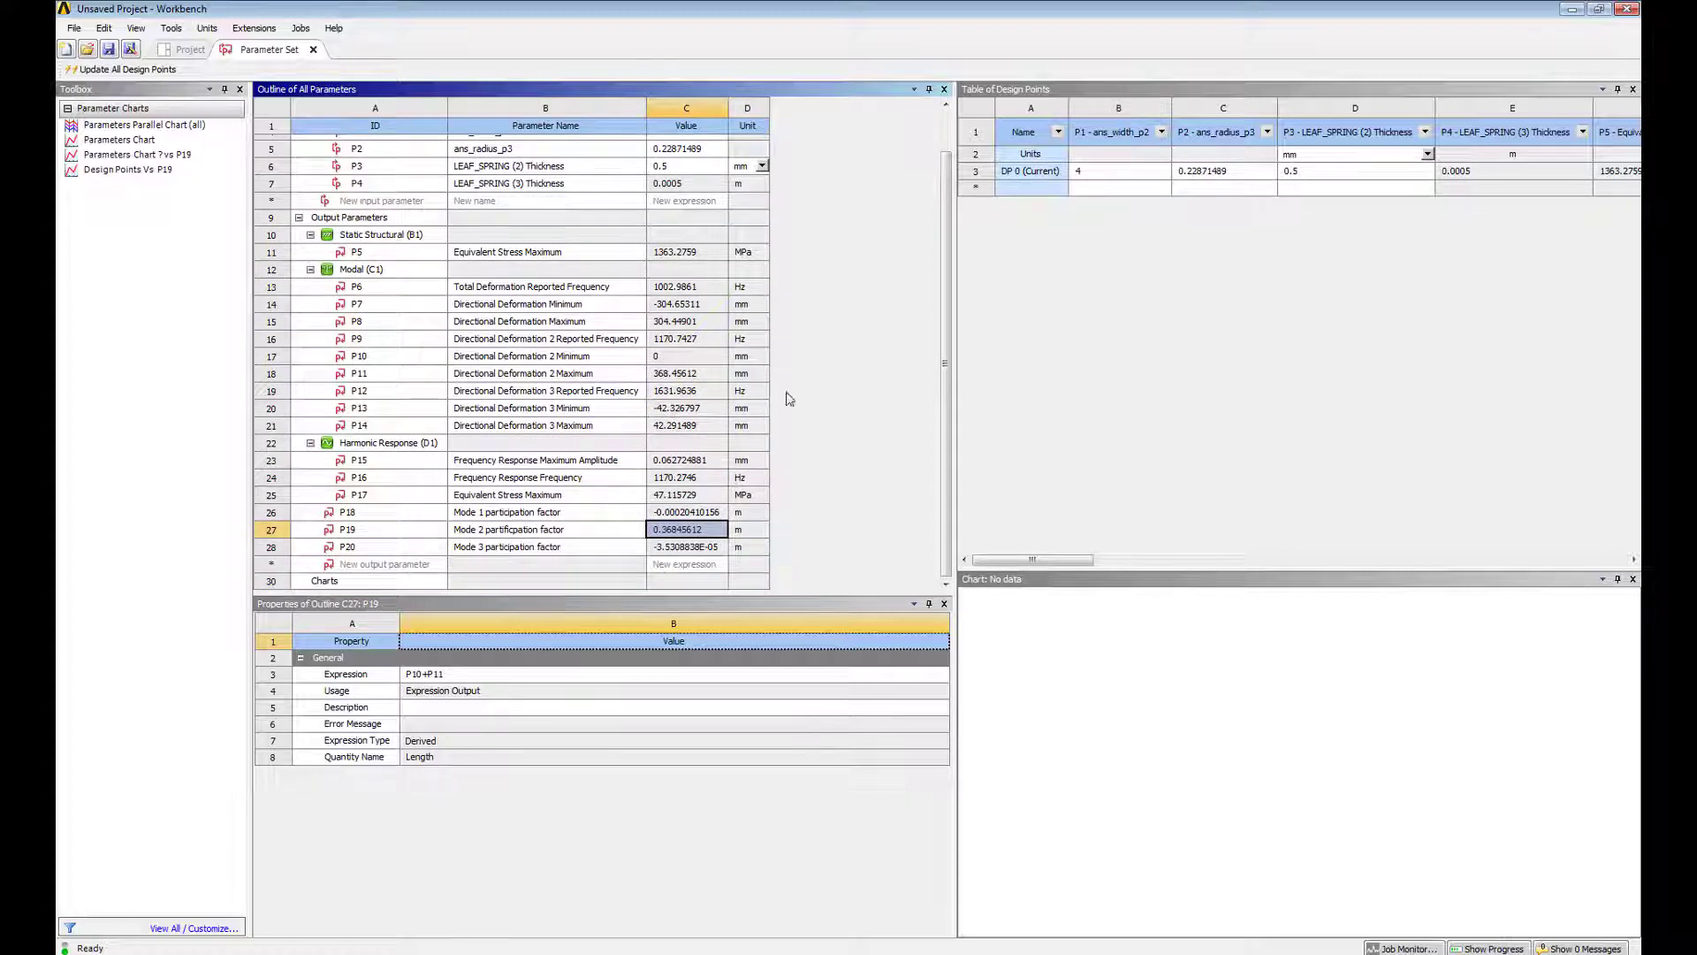
pyautogui.click(314, 50)
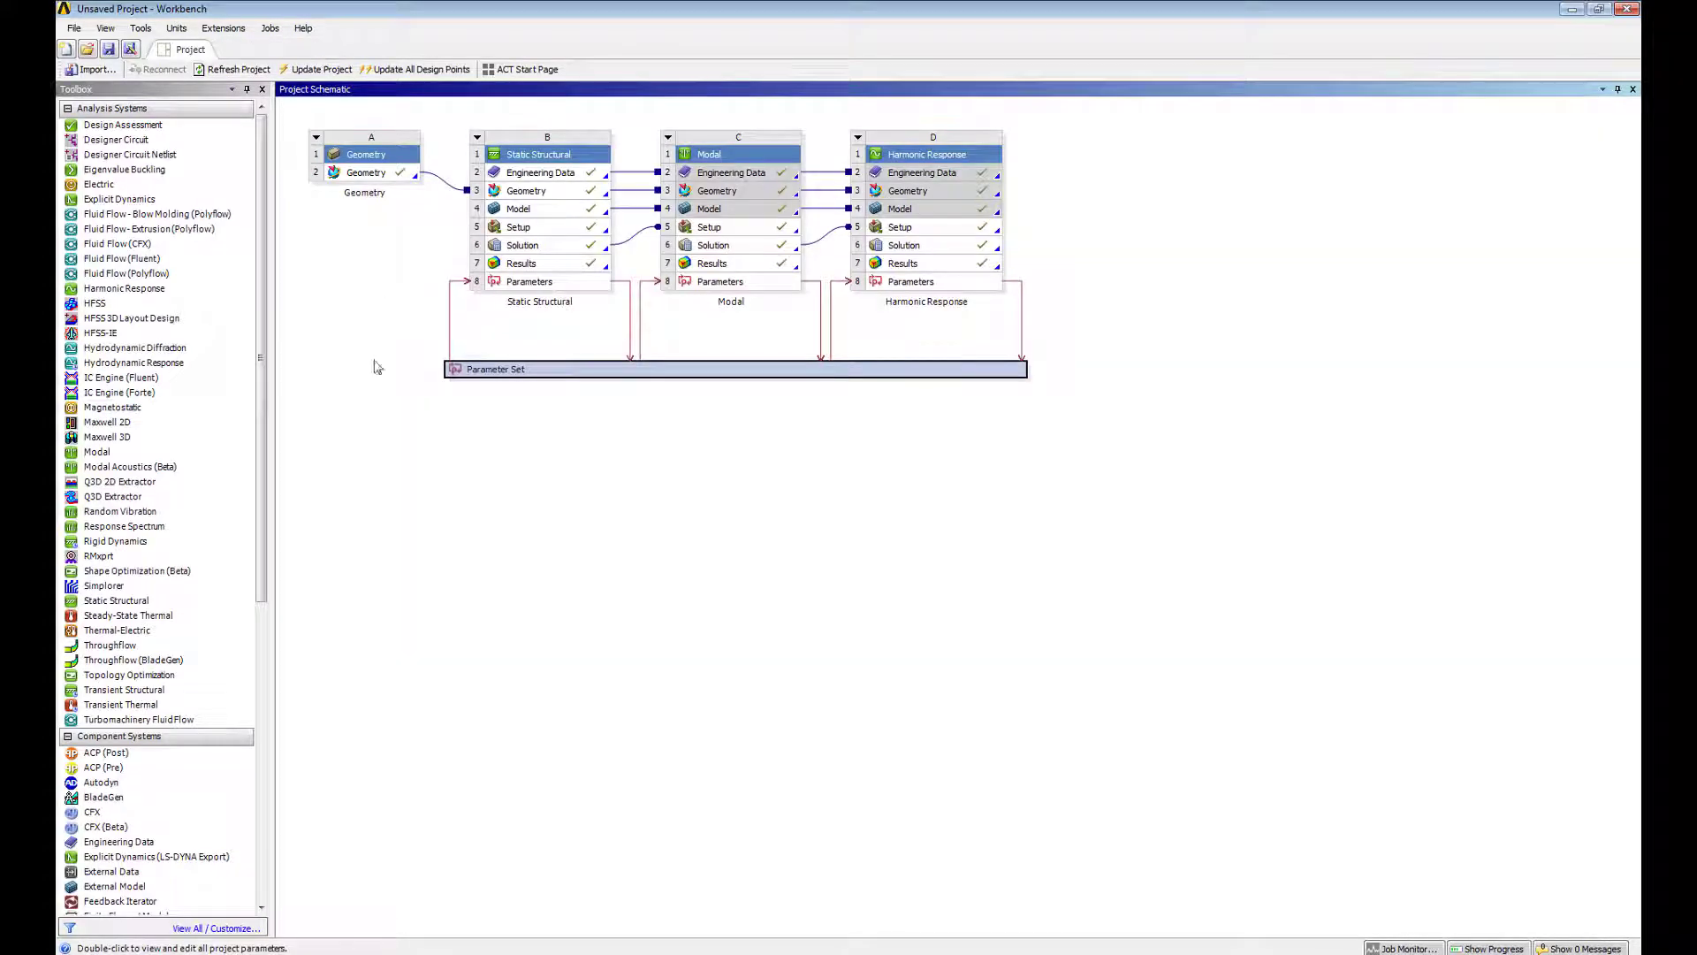
# Add a Response Surface Optimization system to the project schematic, connected to the Parameter Set.
pyautogui.scroll(-2, 273, 631)
pyautogui.scroll(-9, 273, 631)
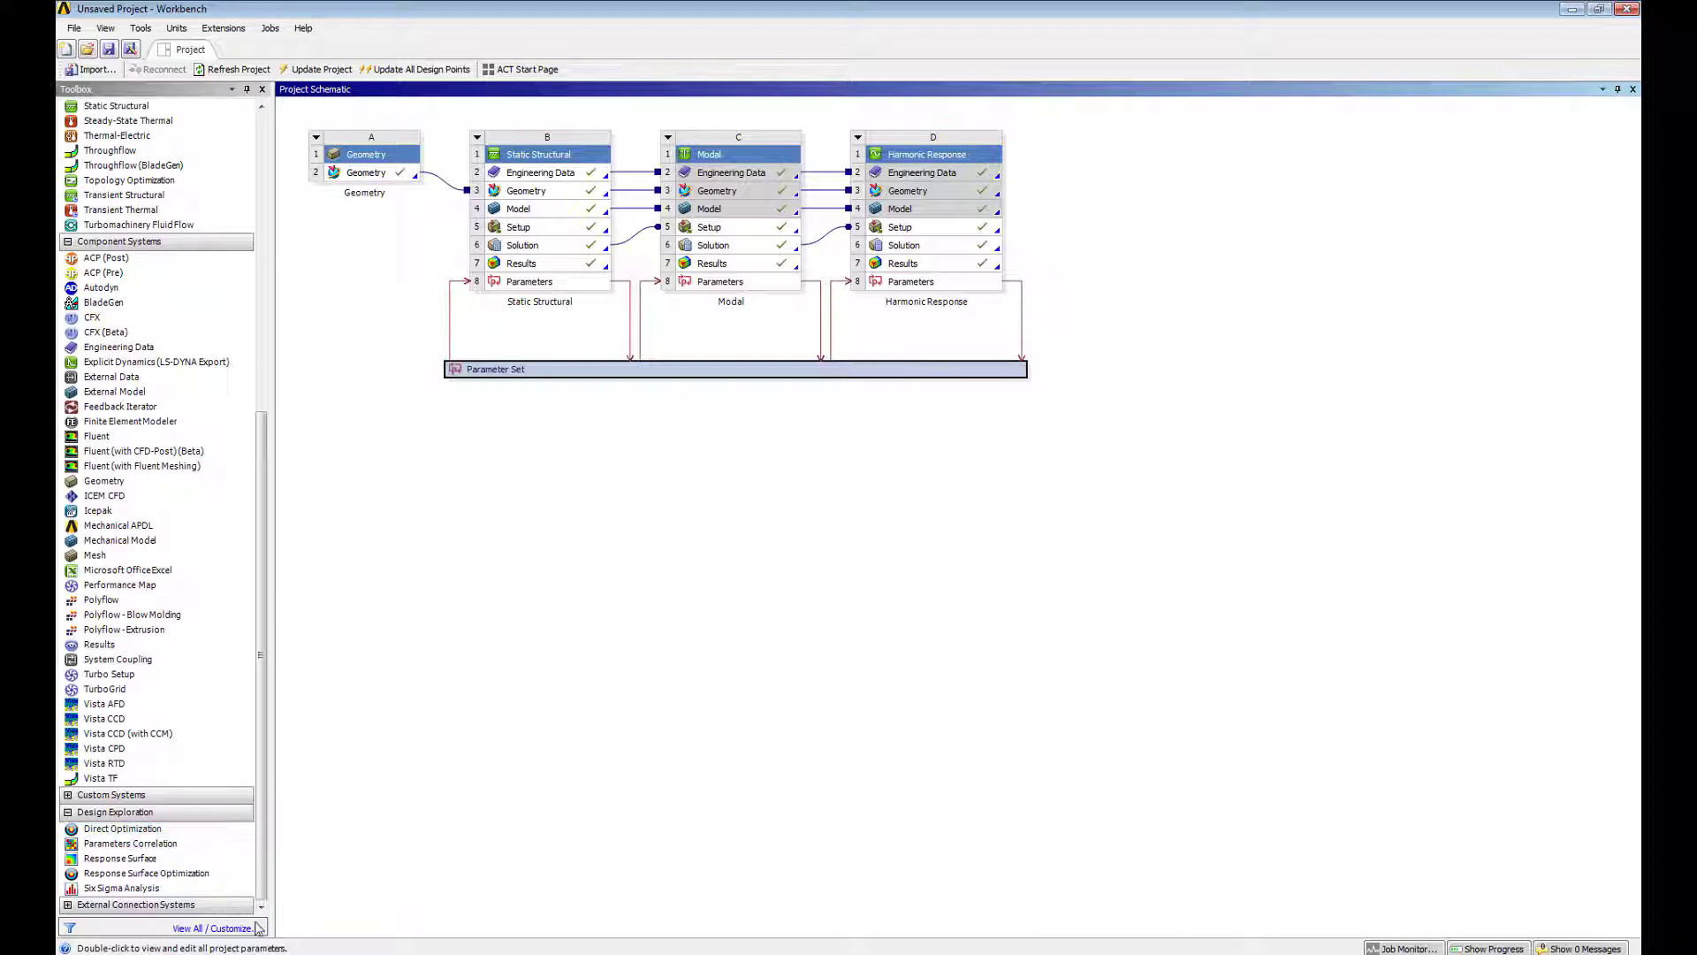
pyautogui.moveTo(148, 880); pyautogui.dragTo(679, 403)
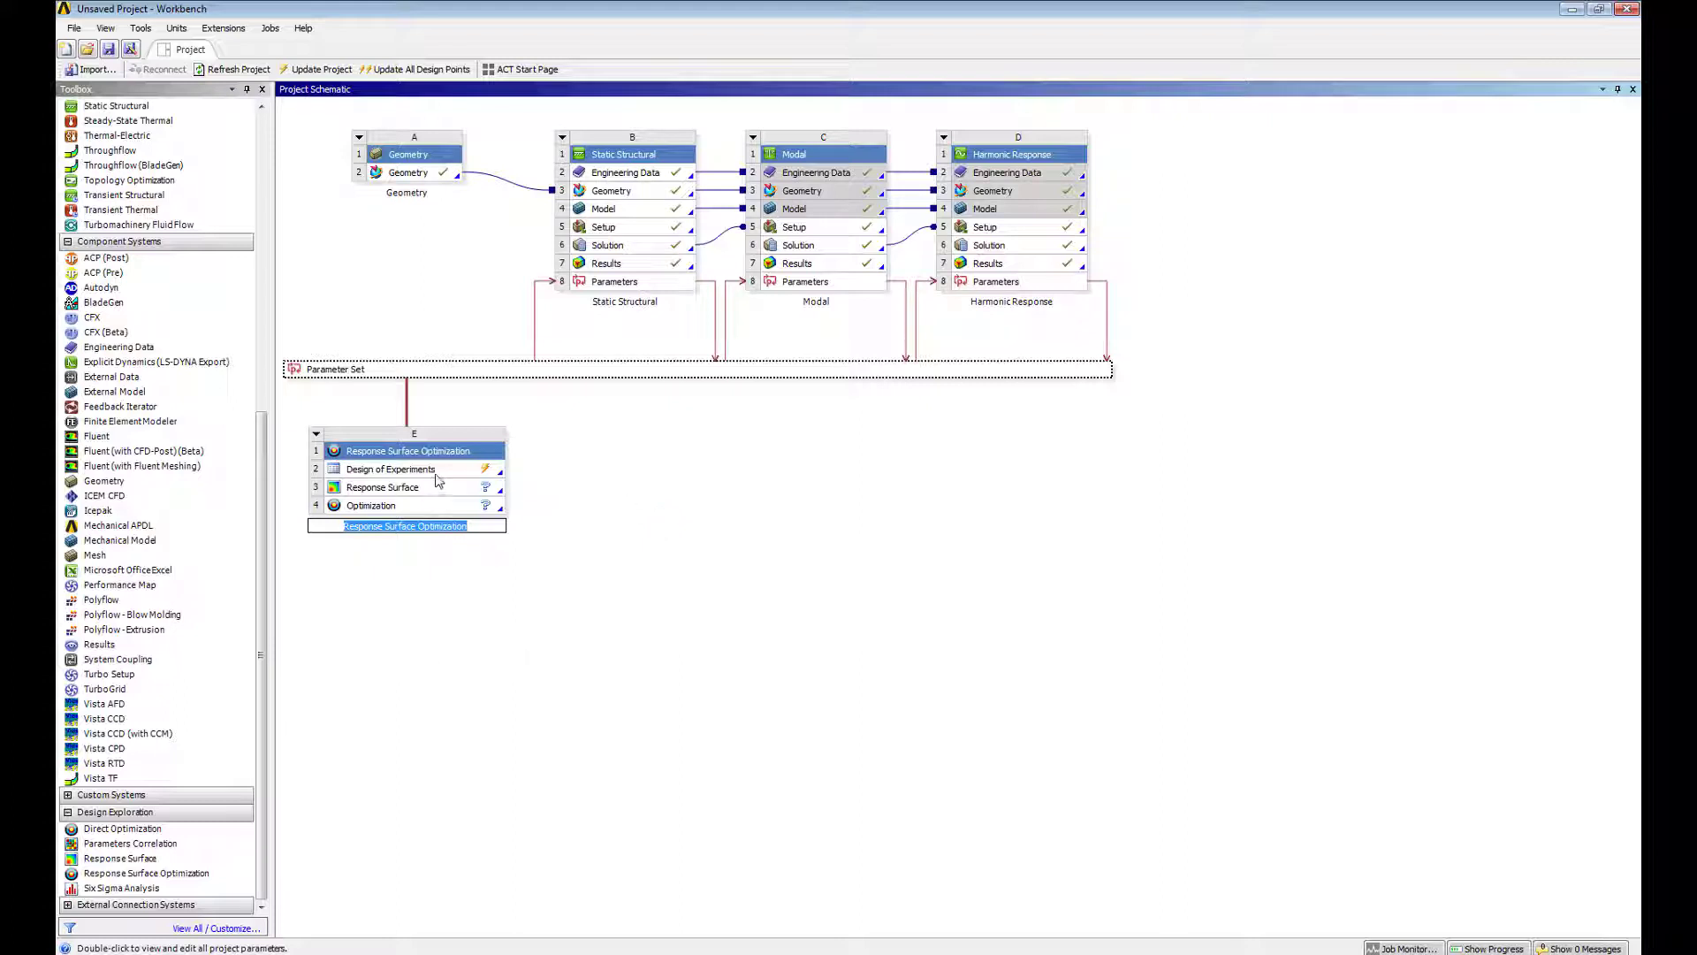
# Open the Design of Experiments and set the bounds of P1 - ans_width_p2 to 2 and 6.
pyautogui.doubleClick(437, 477)
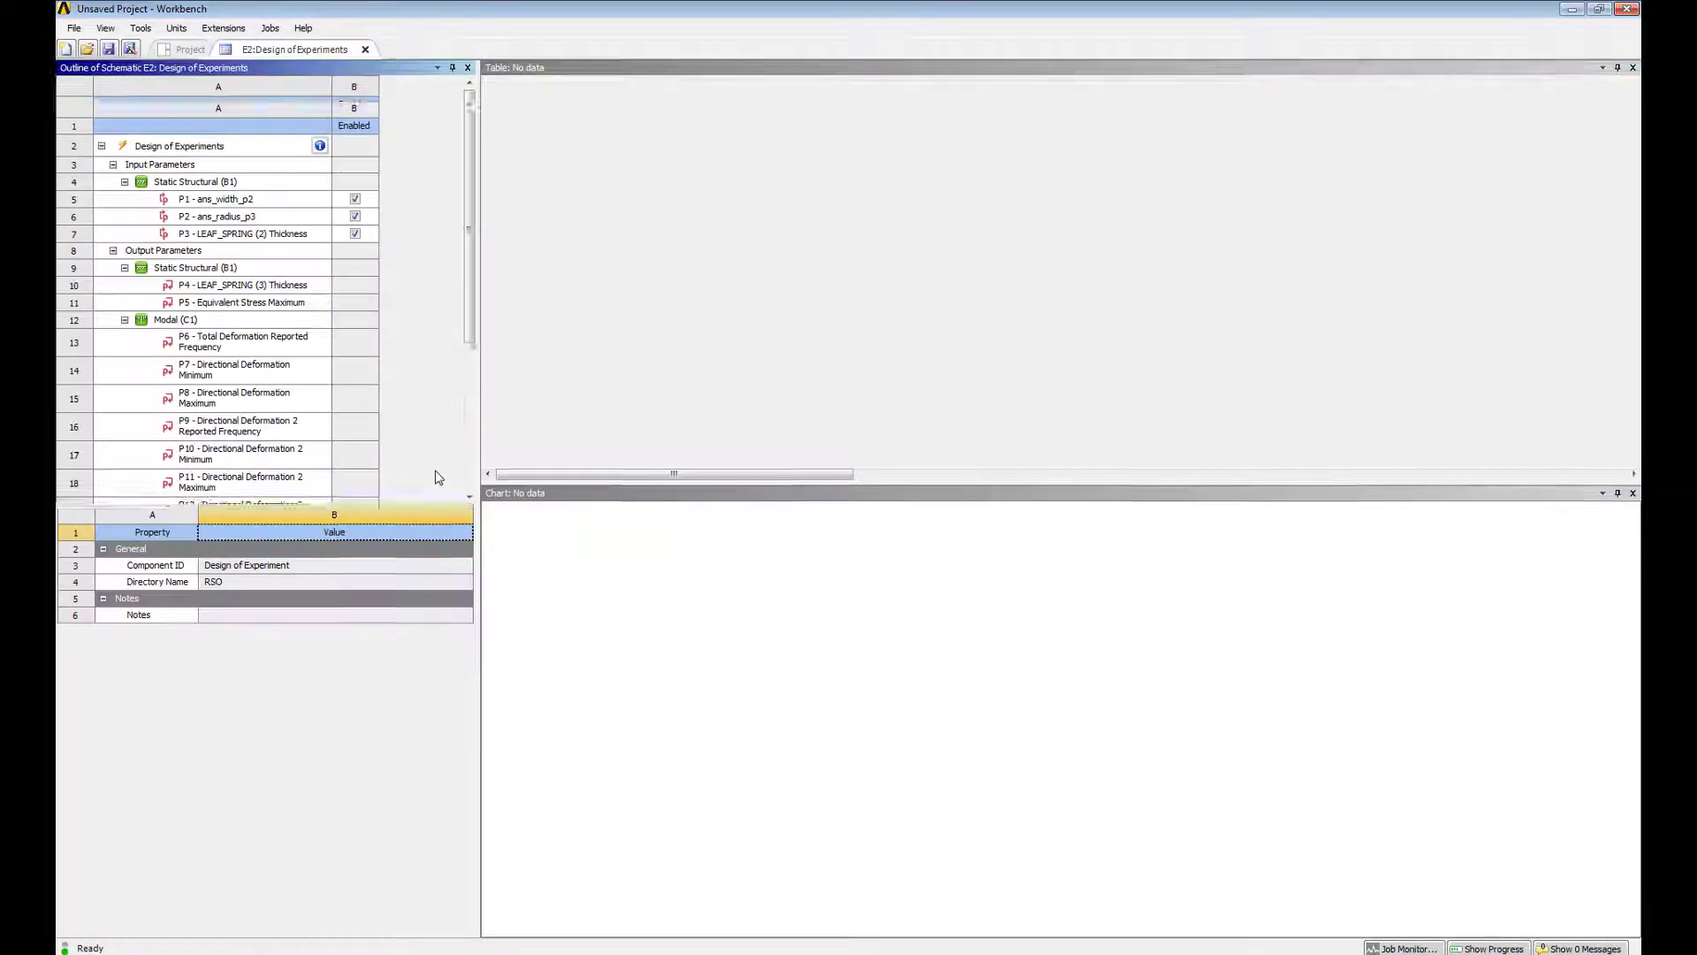
pyautogui.click(248, 203)
pyautogui.doubleClick(291, 646)
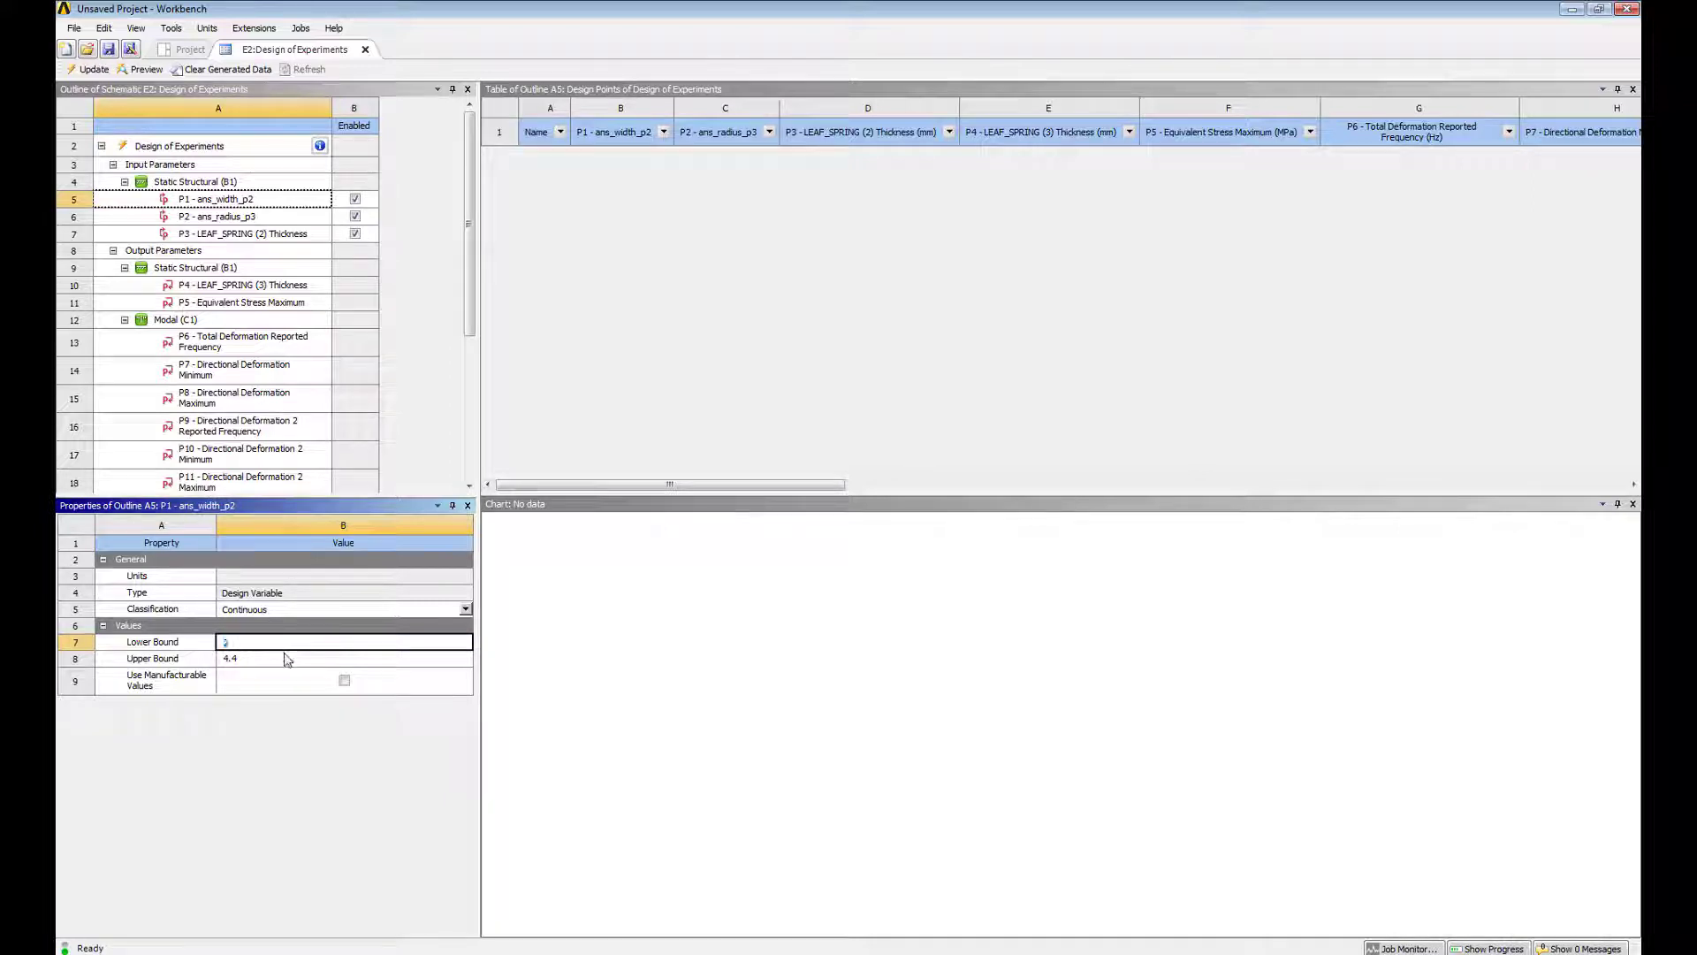
pyautogui.click(280, 657)
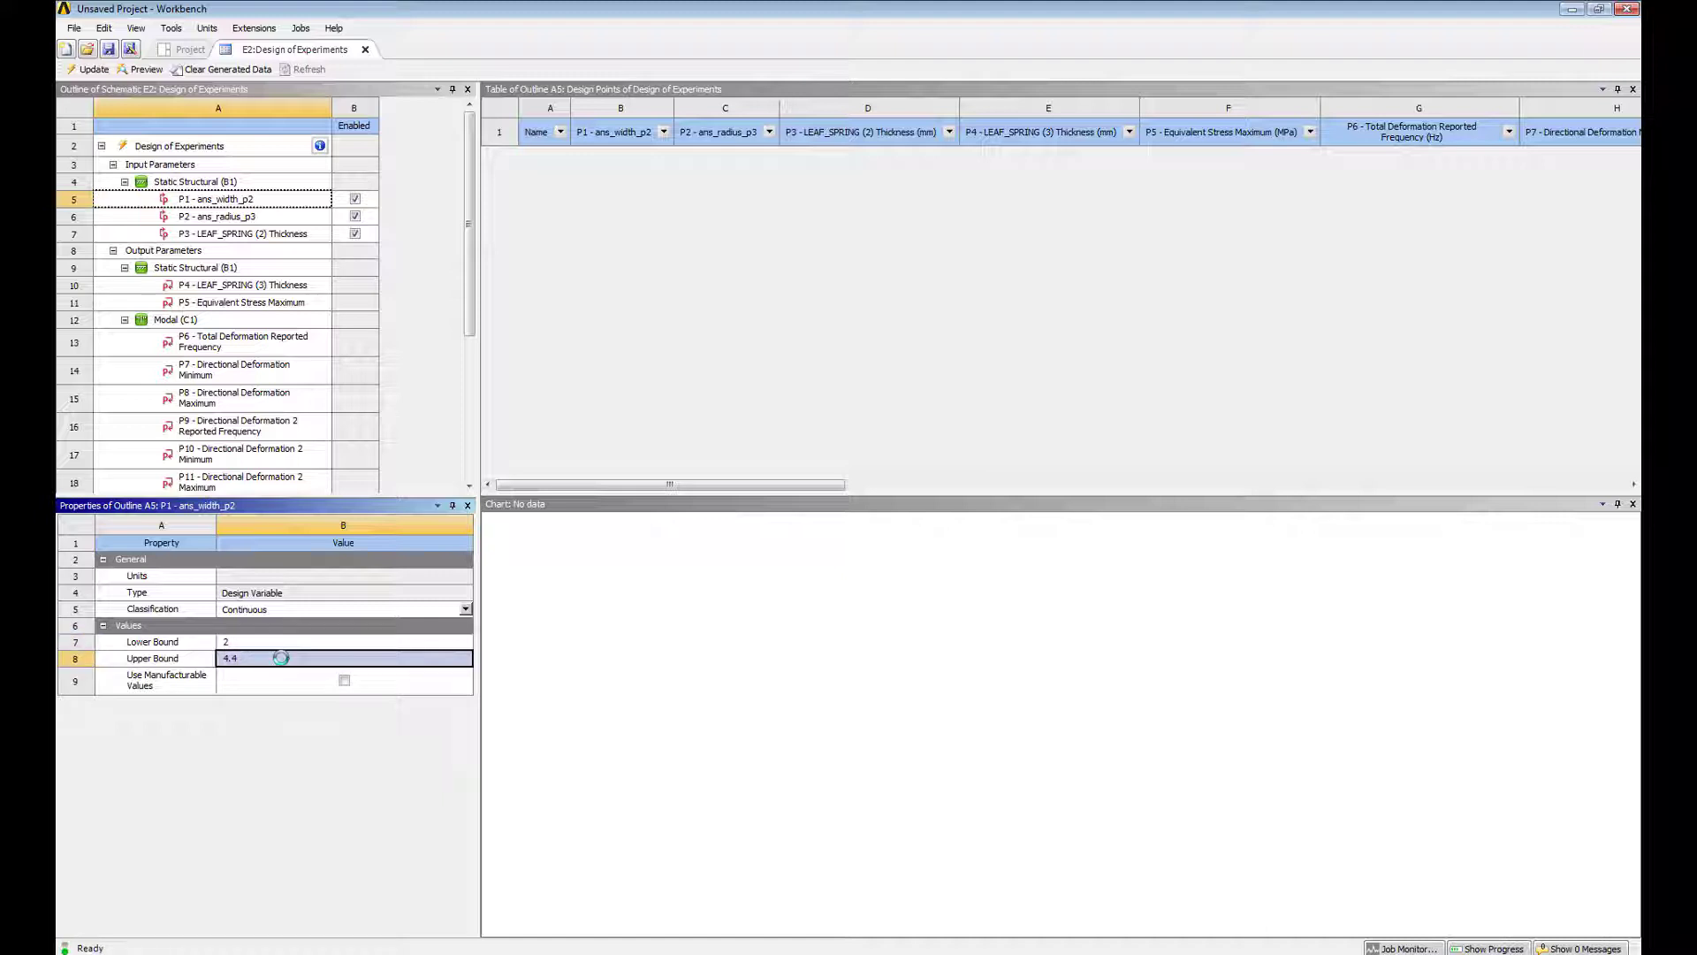
pyautogui.write('5')
pyautogui.press('Return')
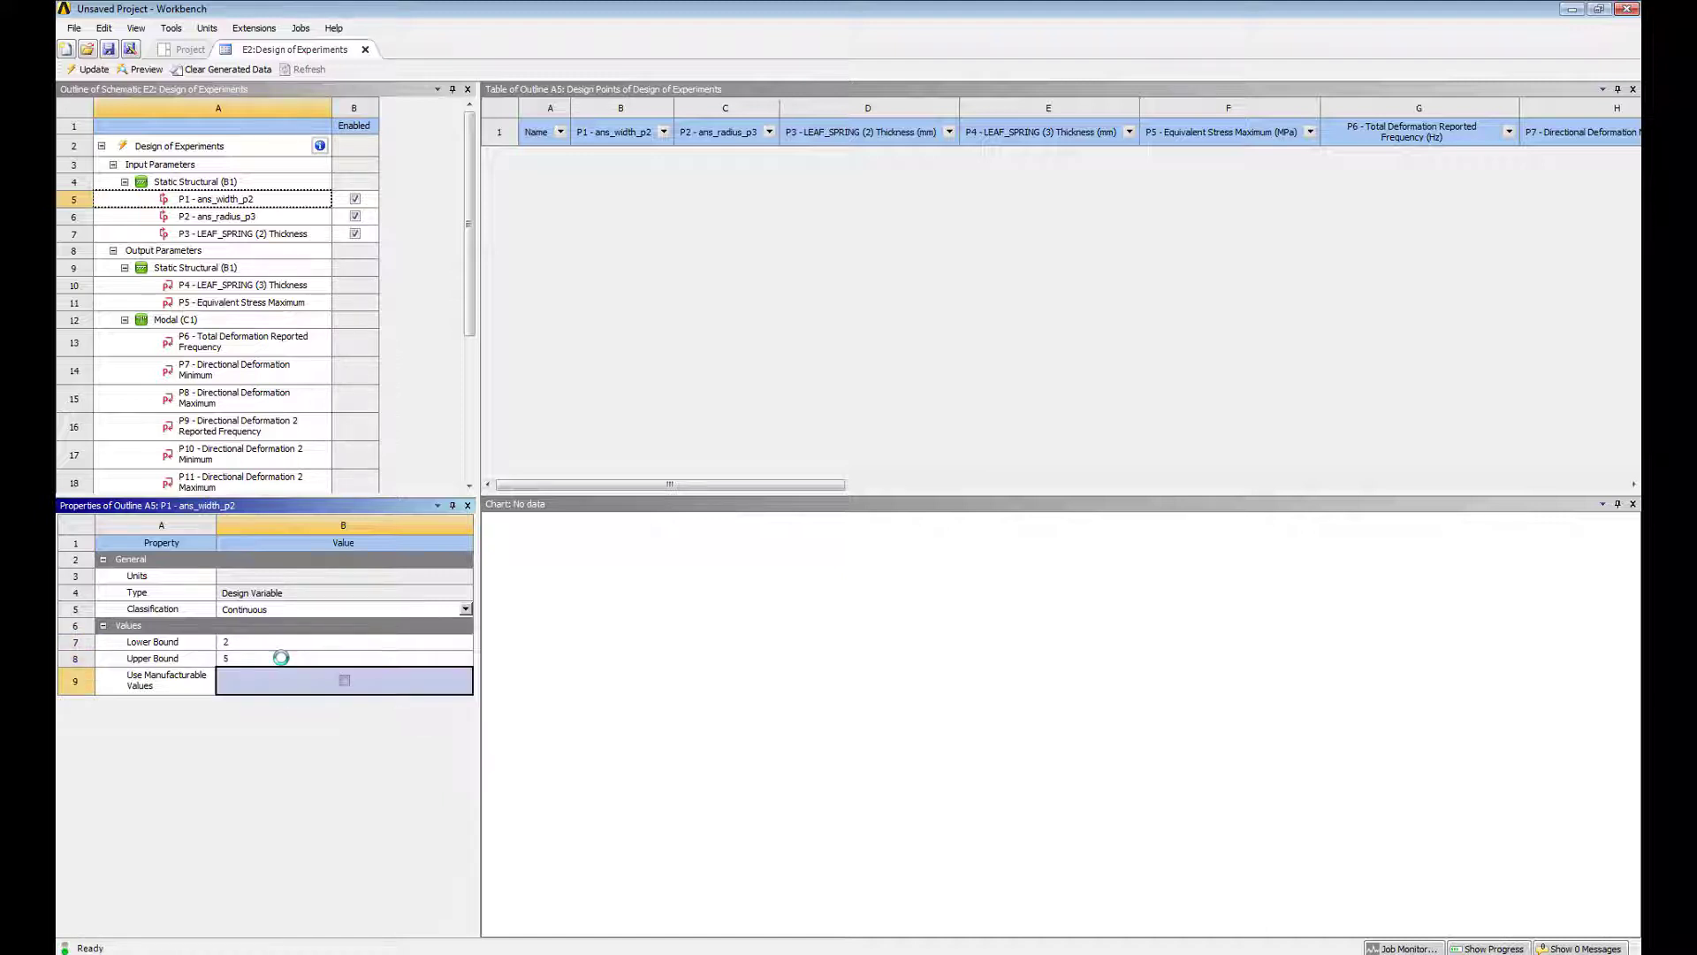
pyautogui.click(280, 658)
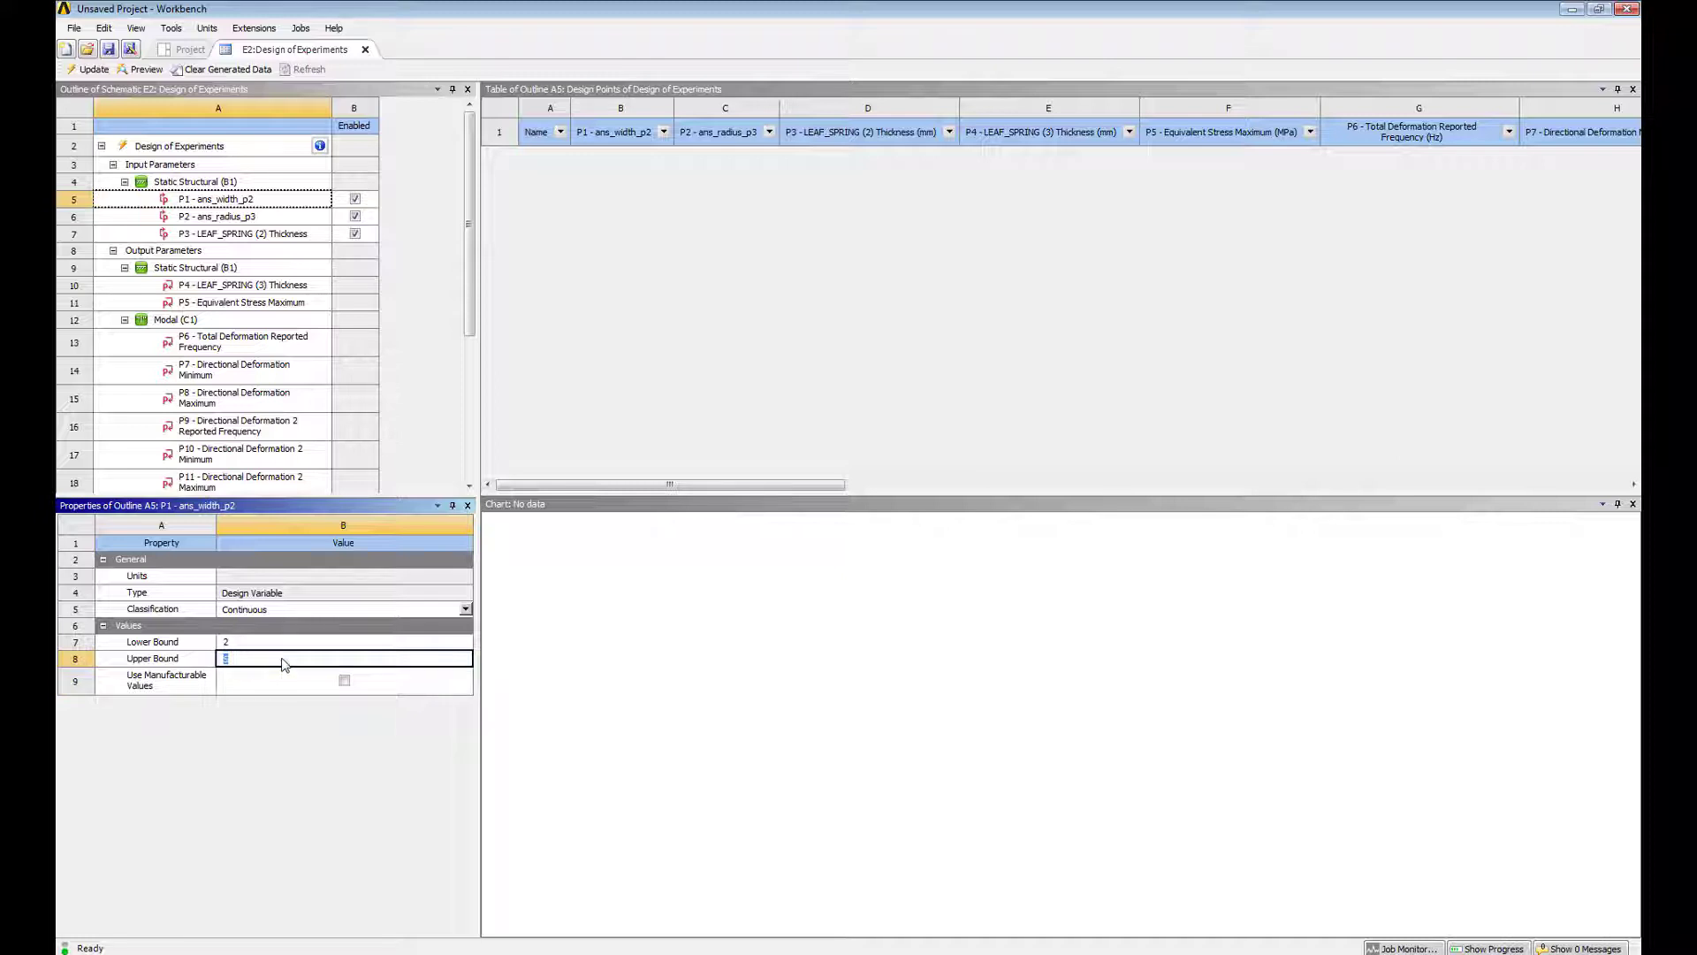
pyautogui.press('Return')
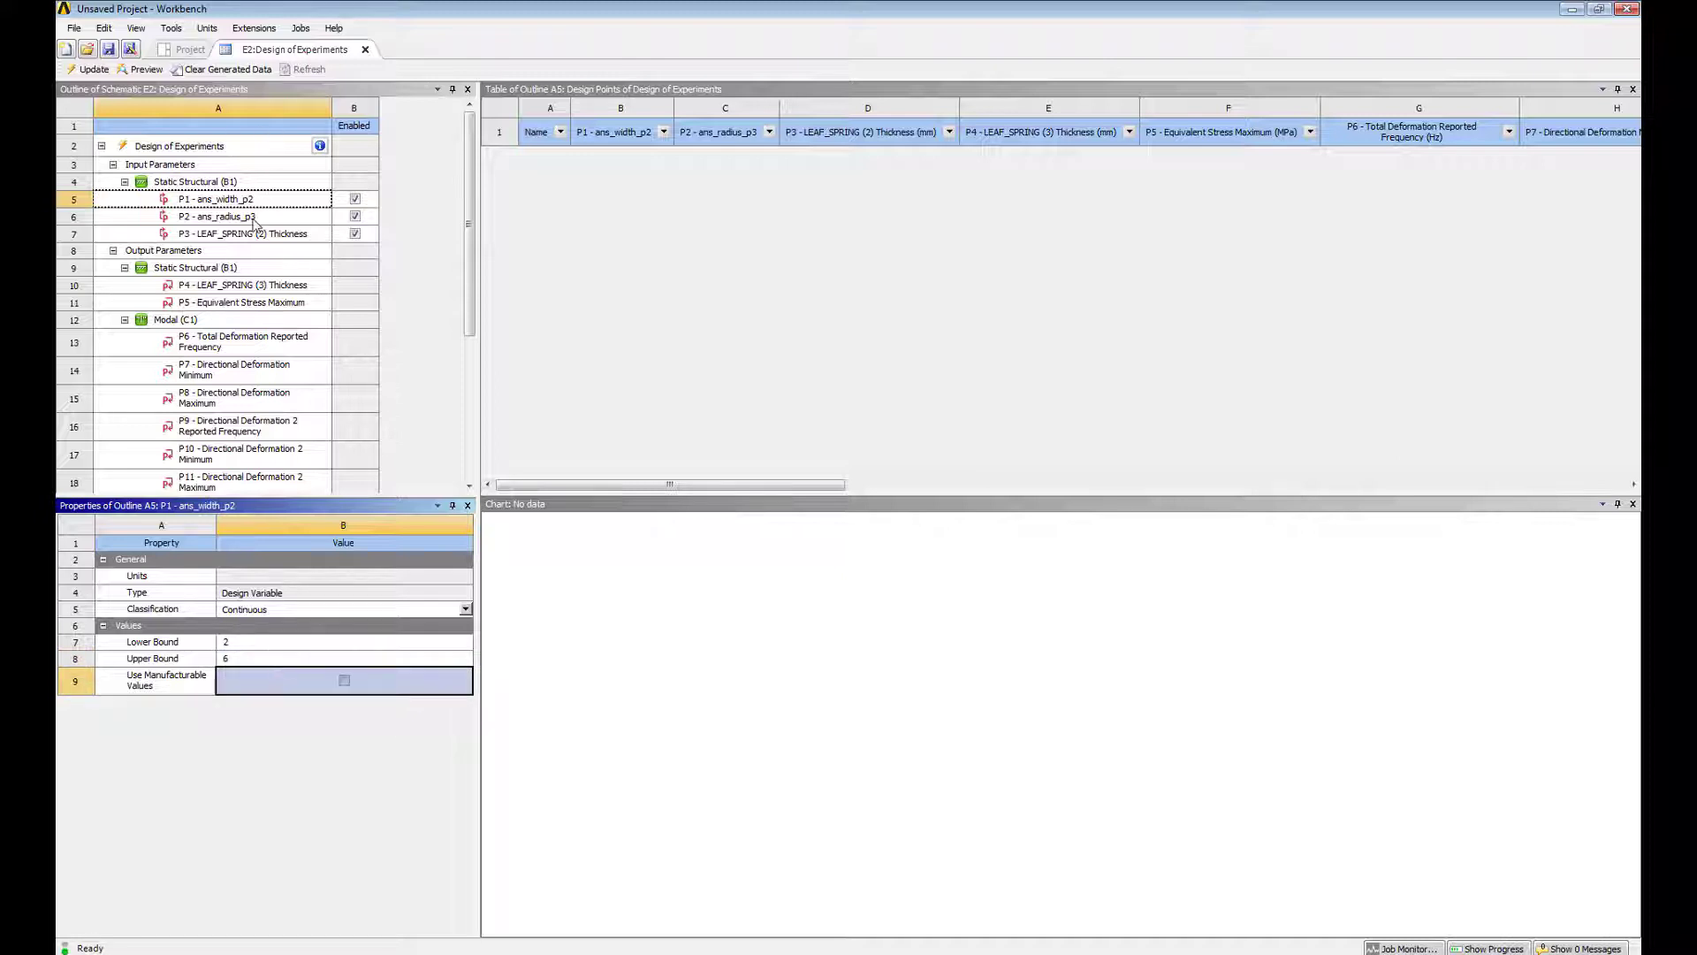
# Set the lower bound of P2 - ans_radius_p3 to 0.1 and its upper bound to 0.5.
pyautogui.click(254, 219)
pyautogui.click(292, 644)
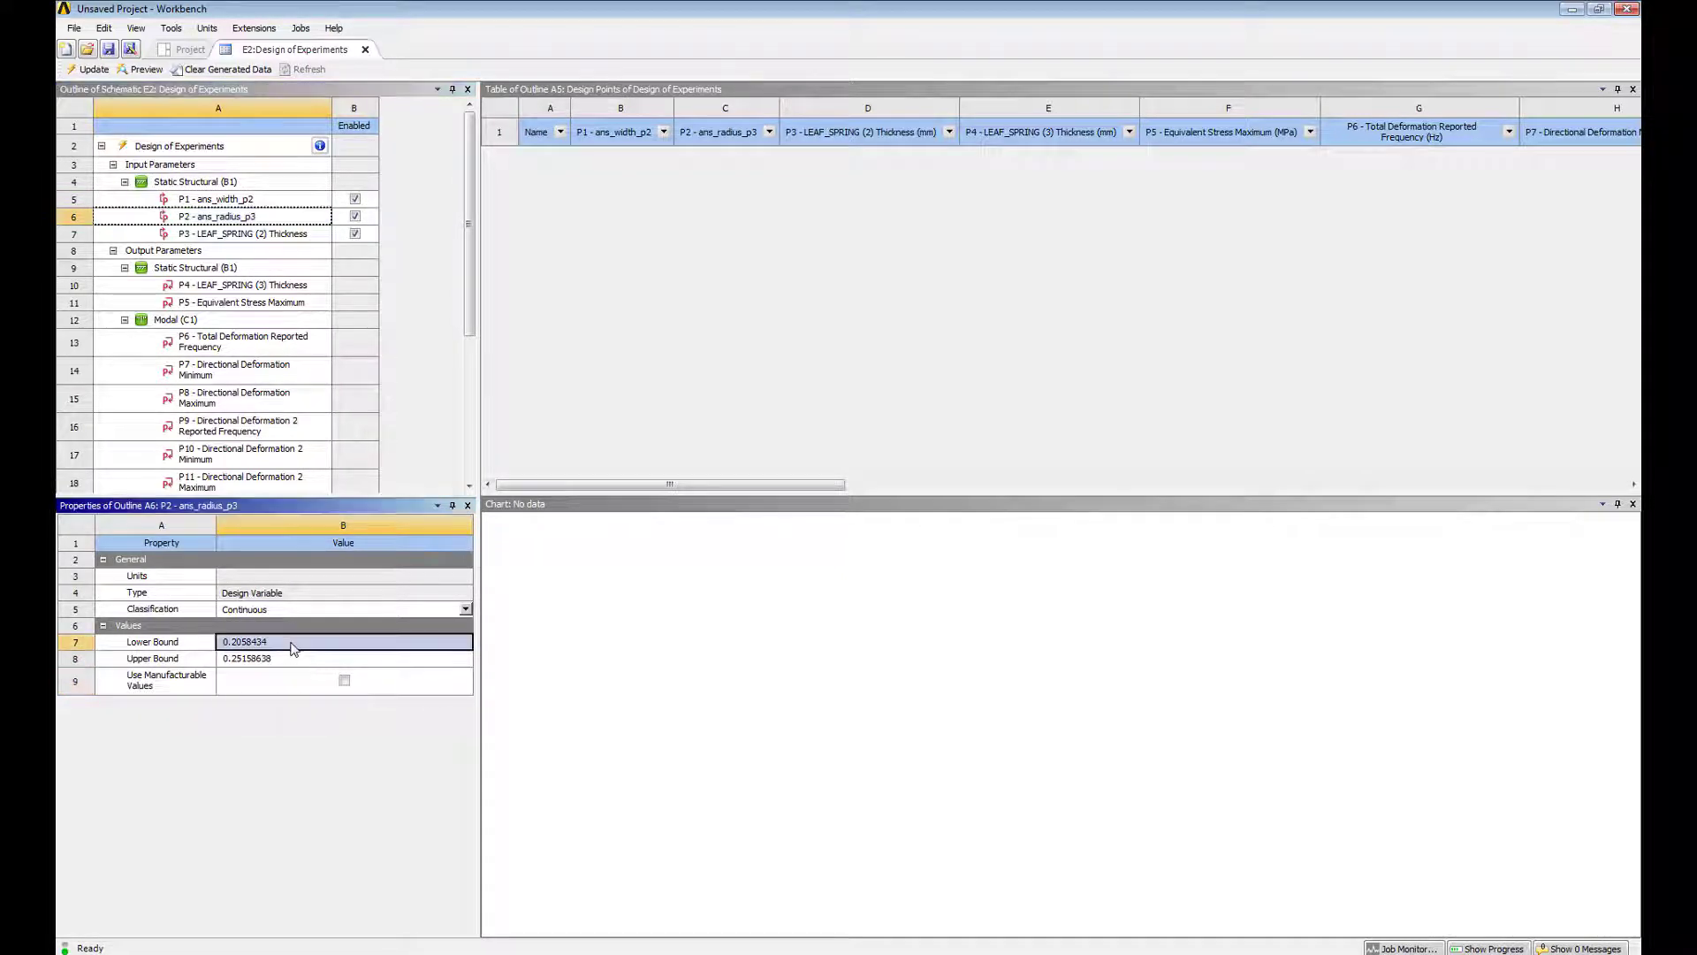
pyautogui.write('0.1')
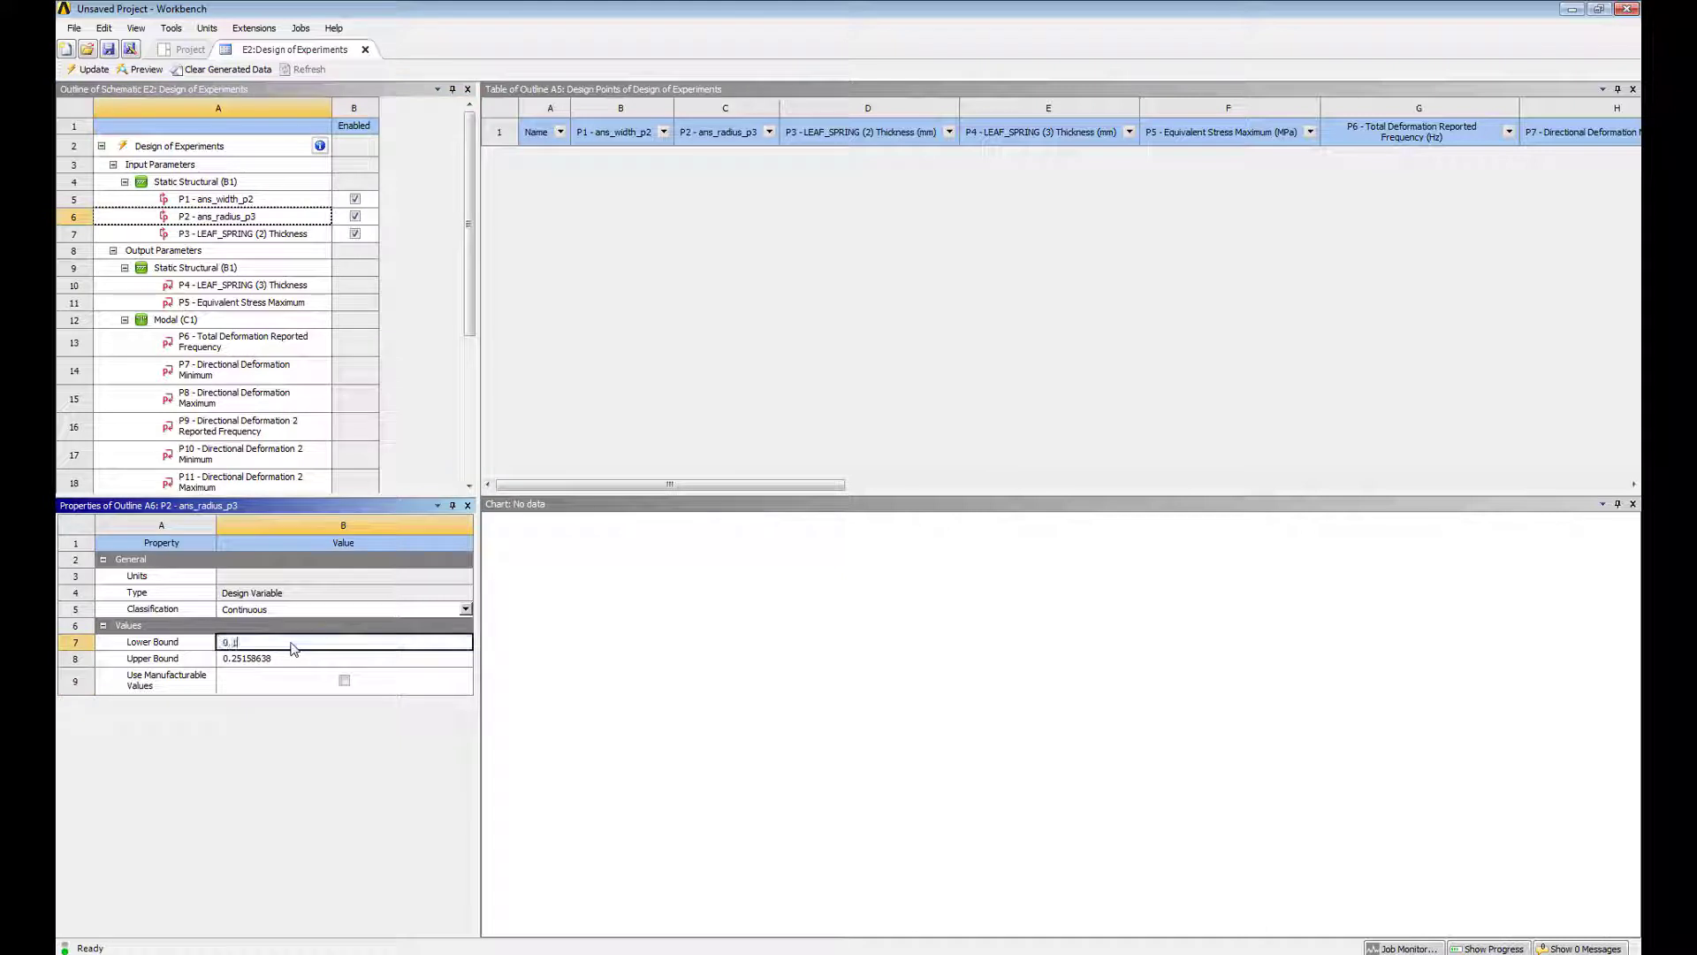
pyautogui.press('Return')
pyautogui.write('0.5')
pyautogui.press('Return')
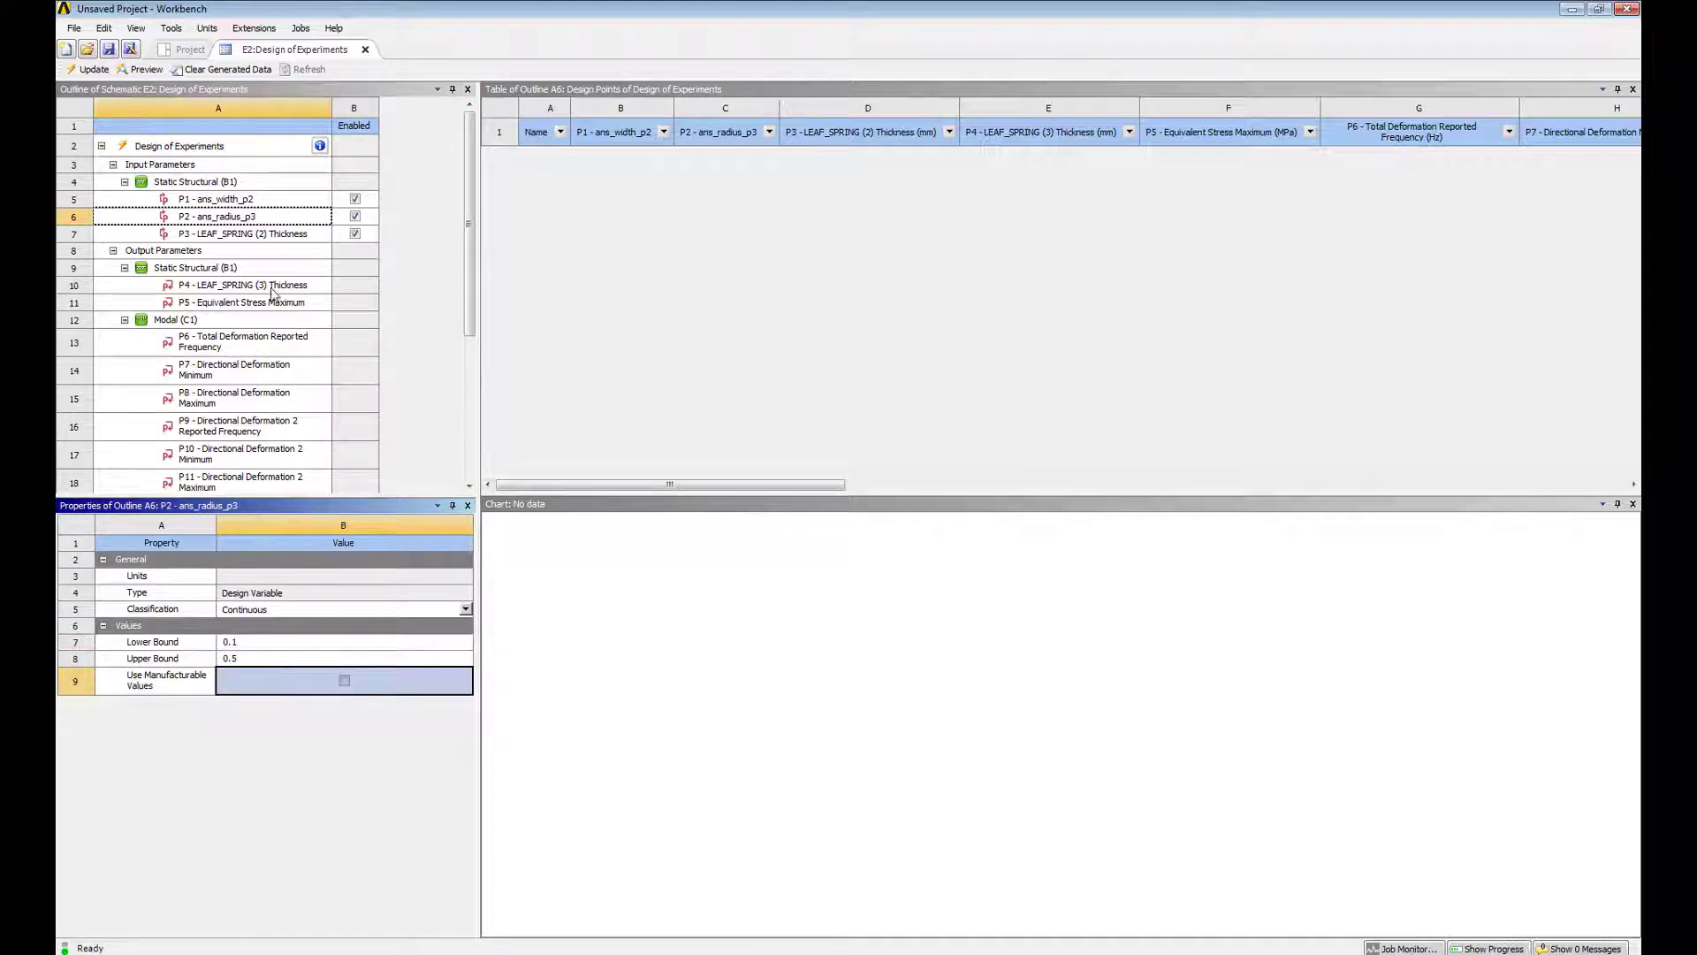
# Set the lower bound of P3 - LEAF_SPRING (2) Thickness to 0.1 mm and its upper bound to 0.75 mm.
pyautogui.click(275, 239)
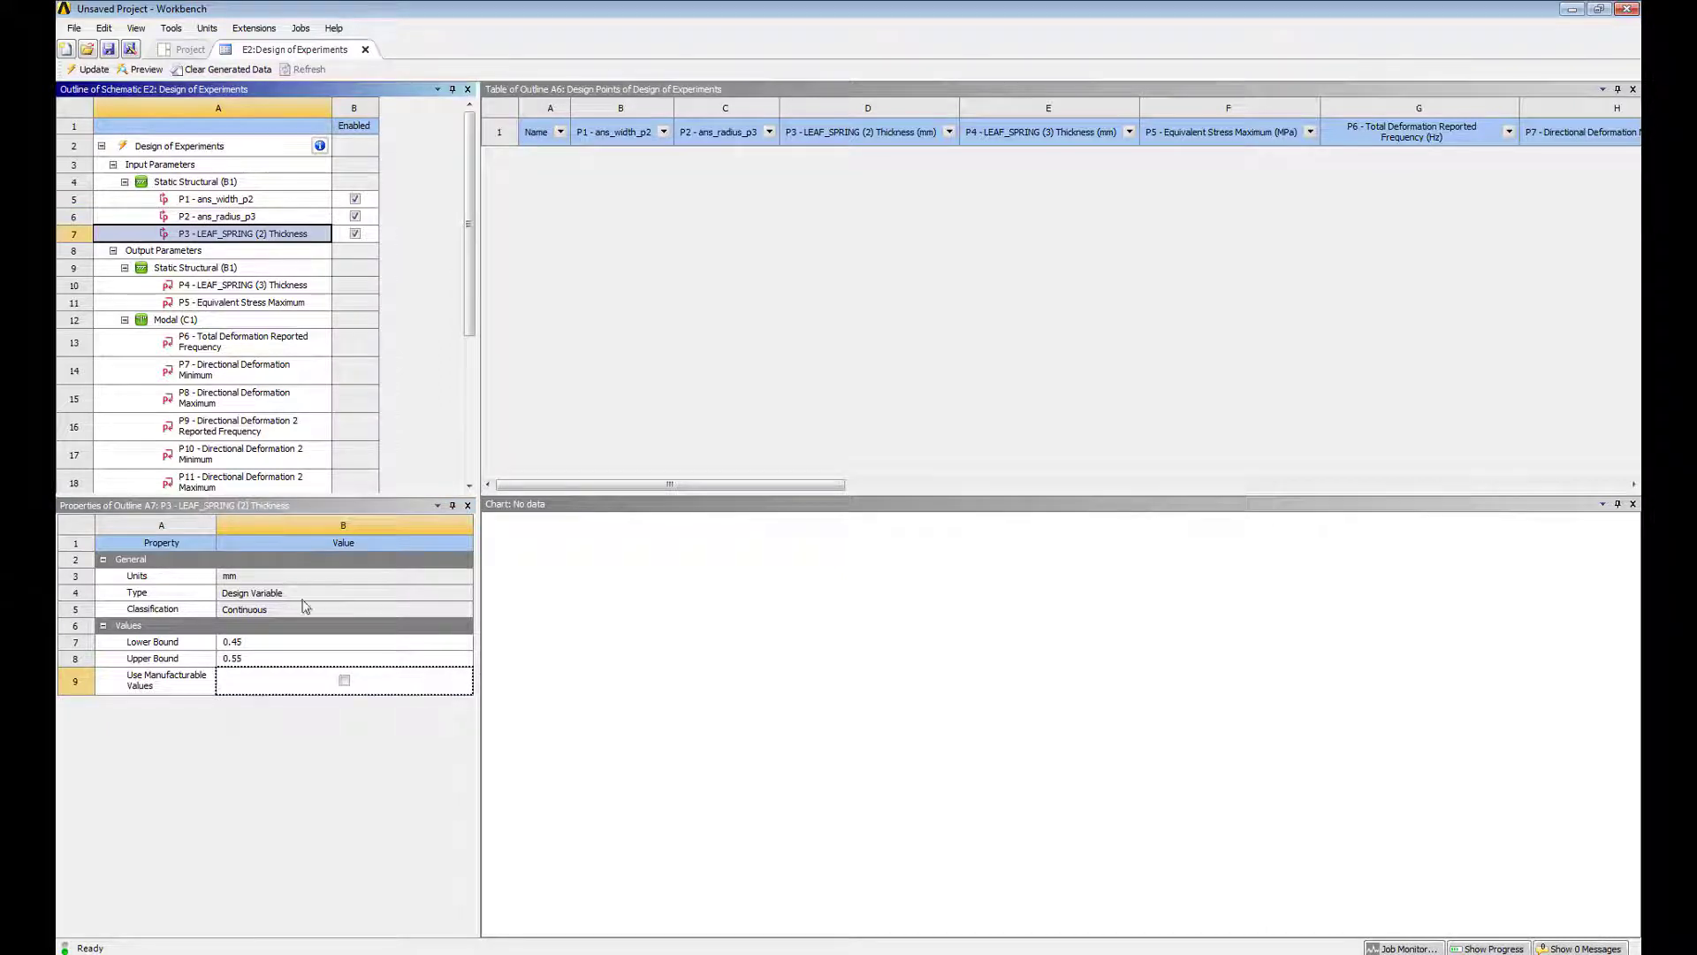
pyautogui.click(258, 644)
pyautogui.write('0.')
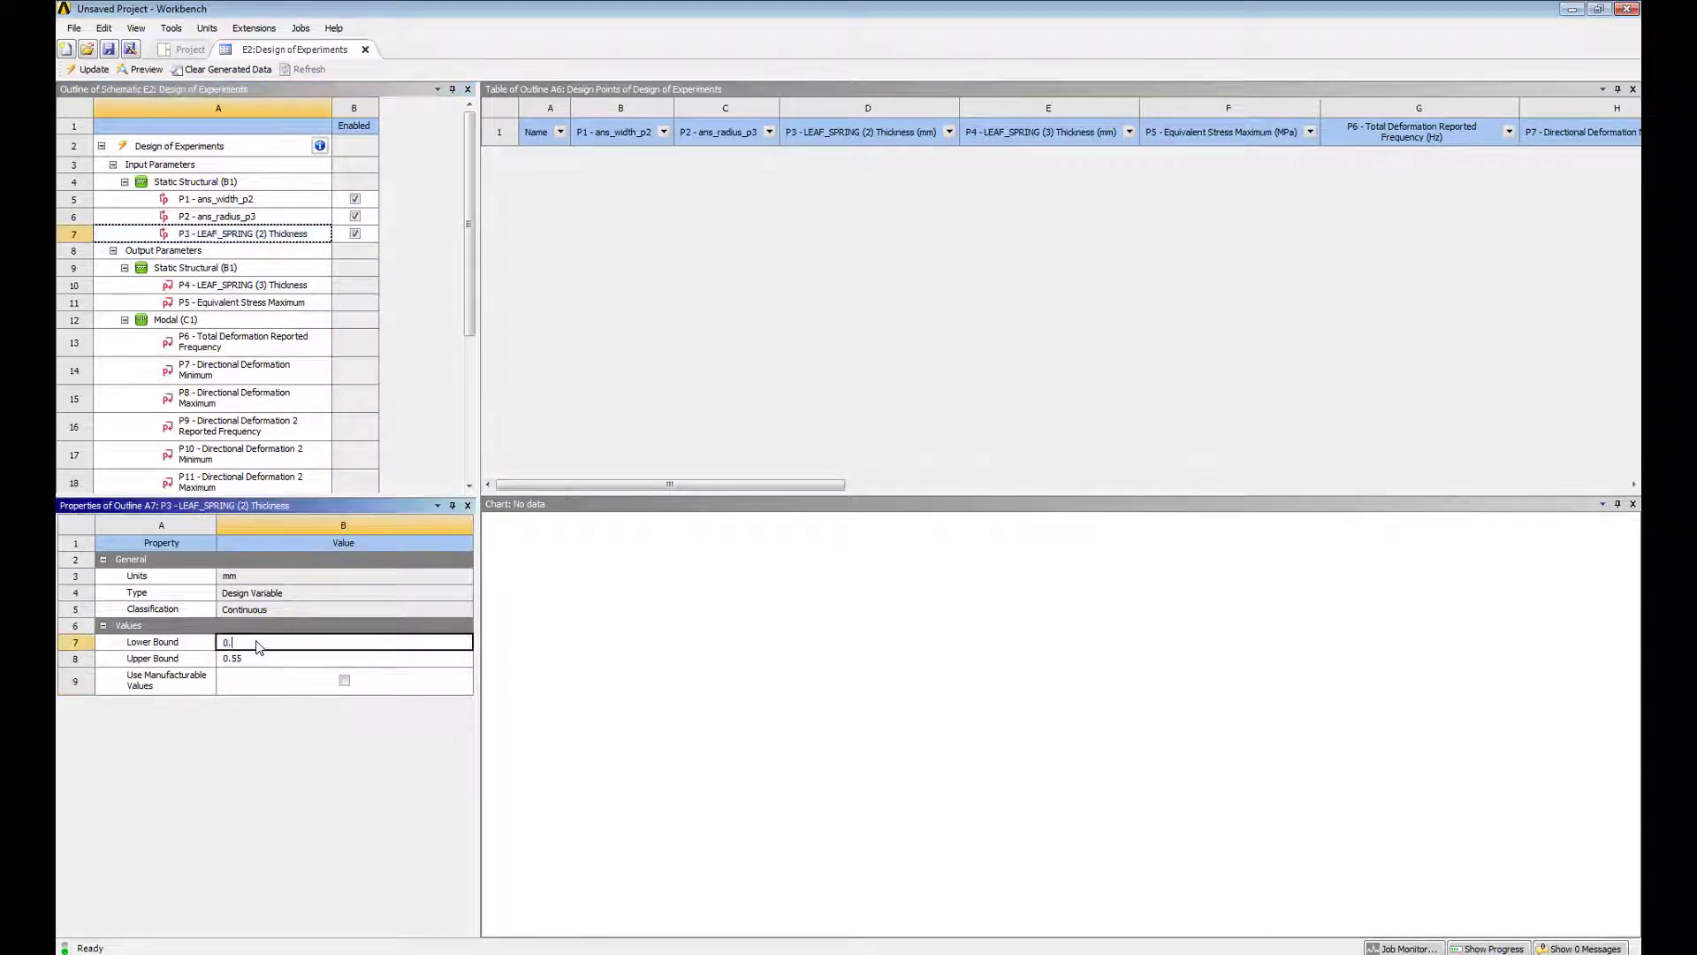
pyautogui.write('1')
pyautogui.click(258, 658)
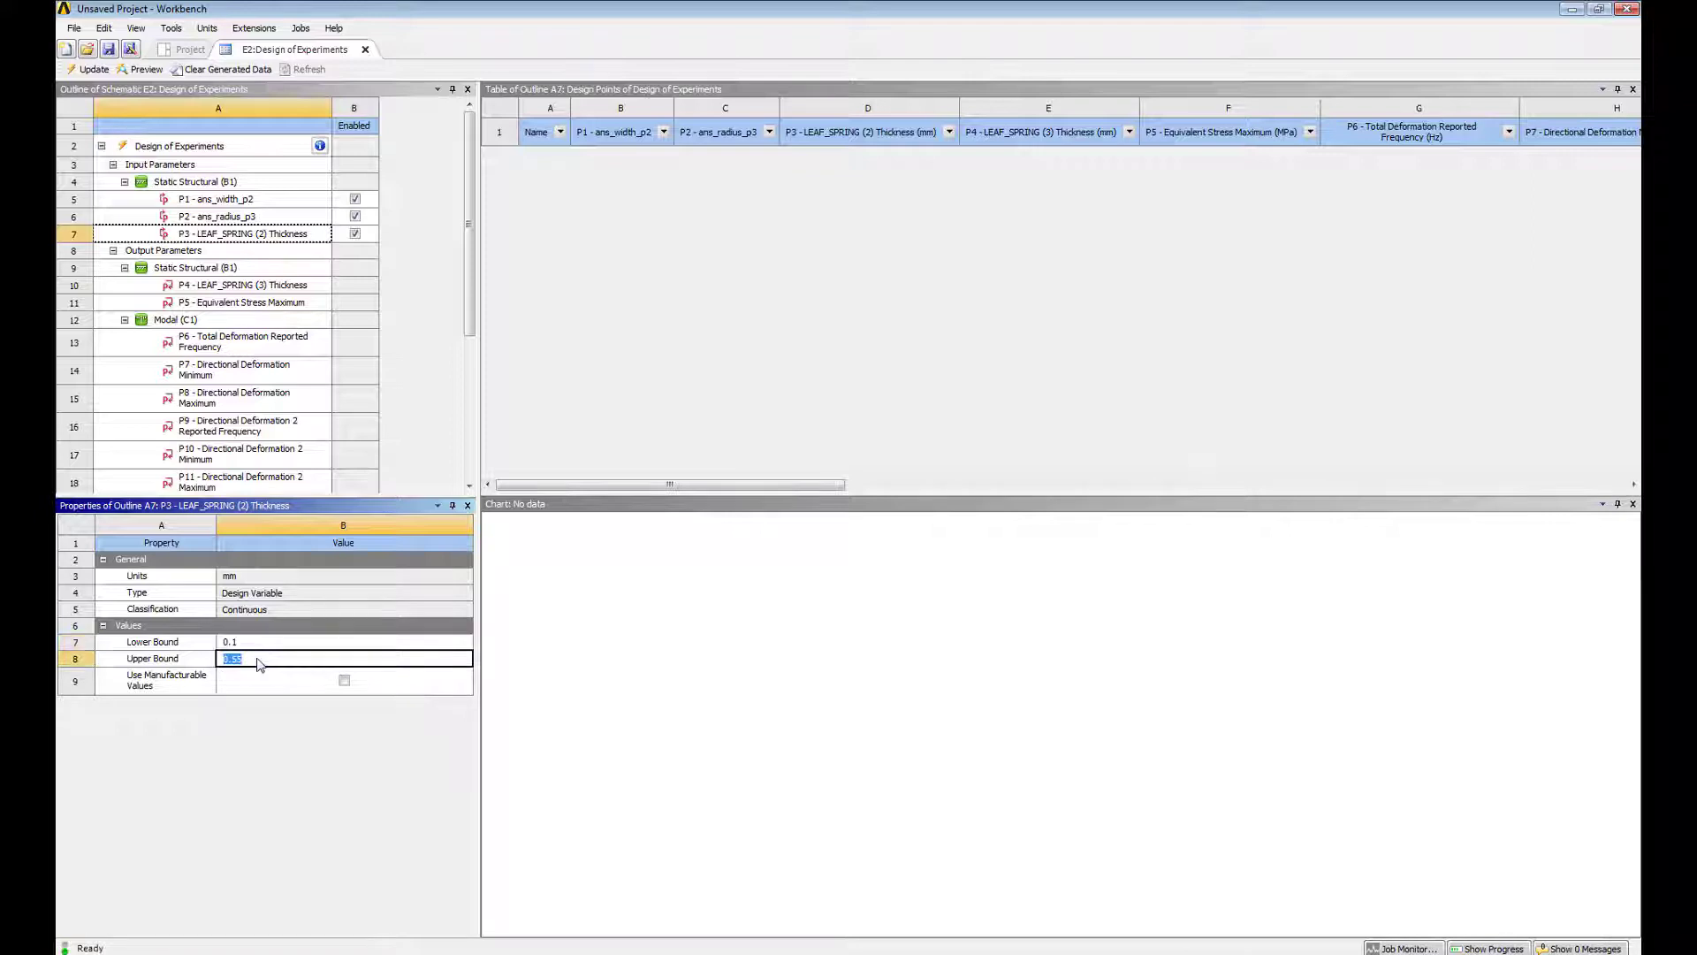
pyautogui.write('0.75')
pyautogui.press('Return')
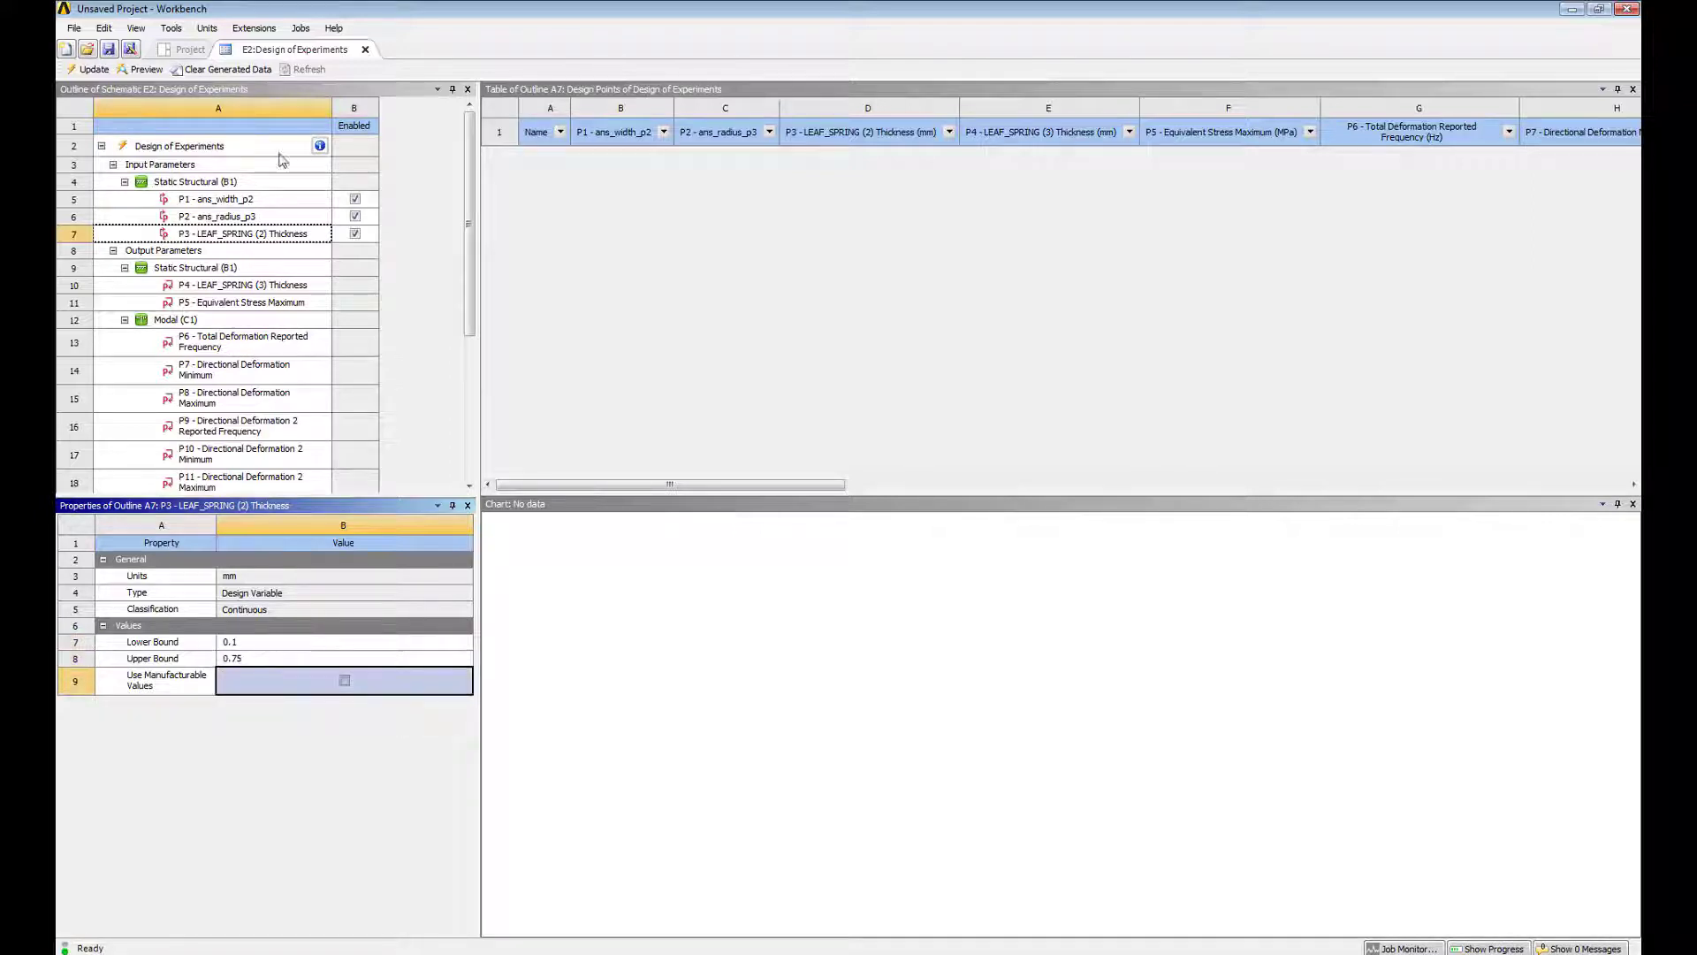
# Raise the upper bound of P2 - ans_radius_p3 to 0.75.
pyautogui.click(251, 218)
pyautogui.click(287, 661)
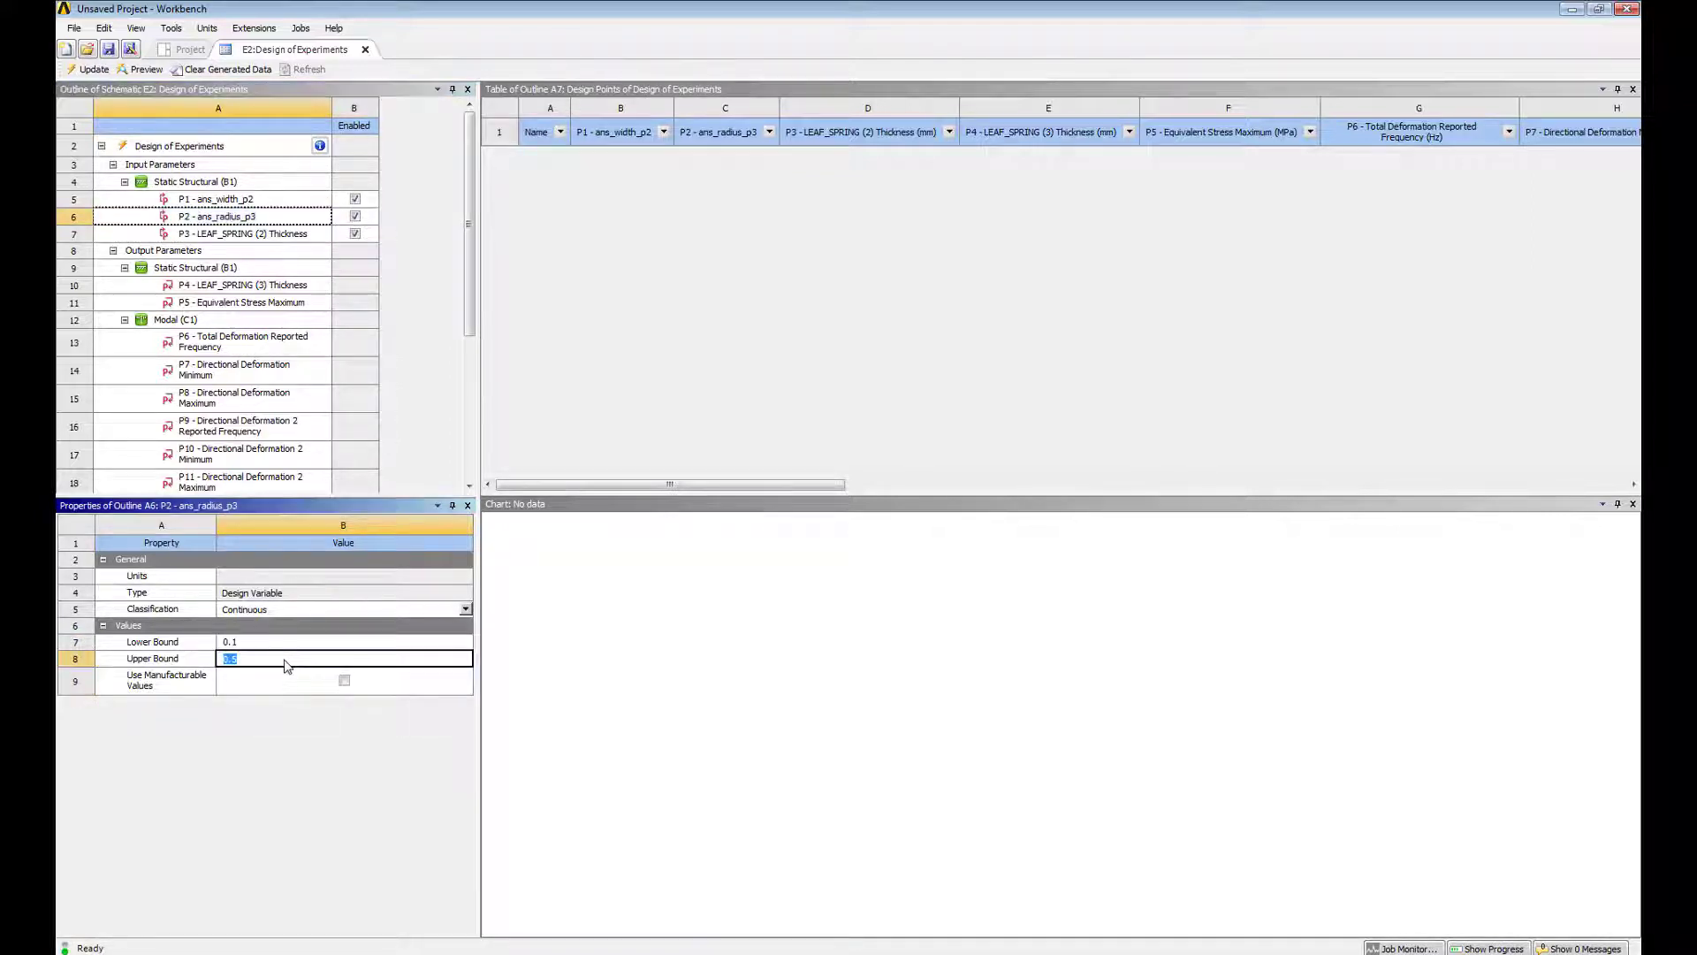
pyautogui.write('0.75')
pyautogui.press('Return')
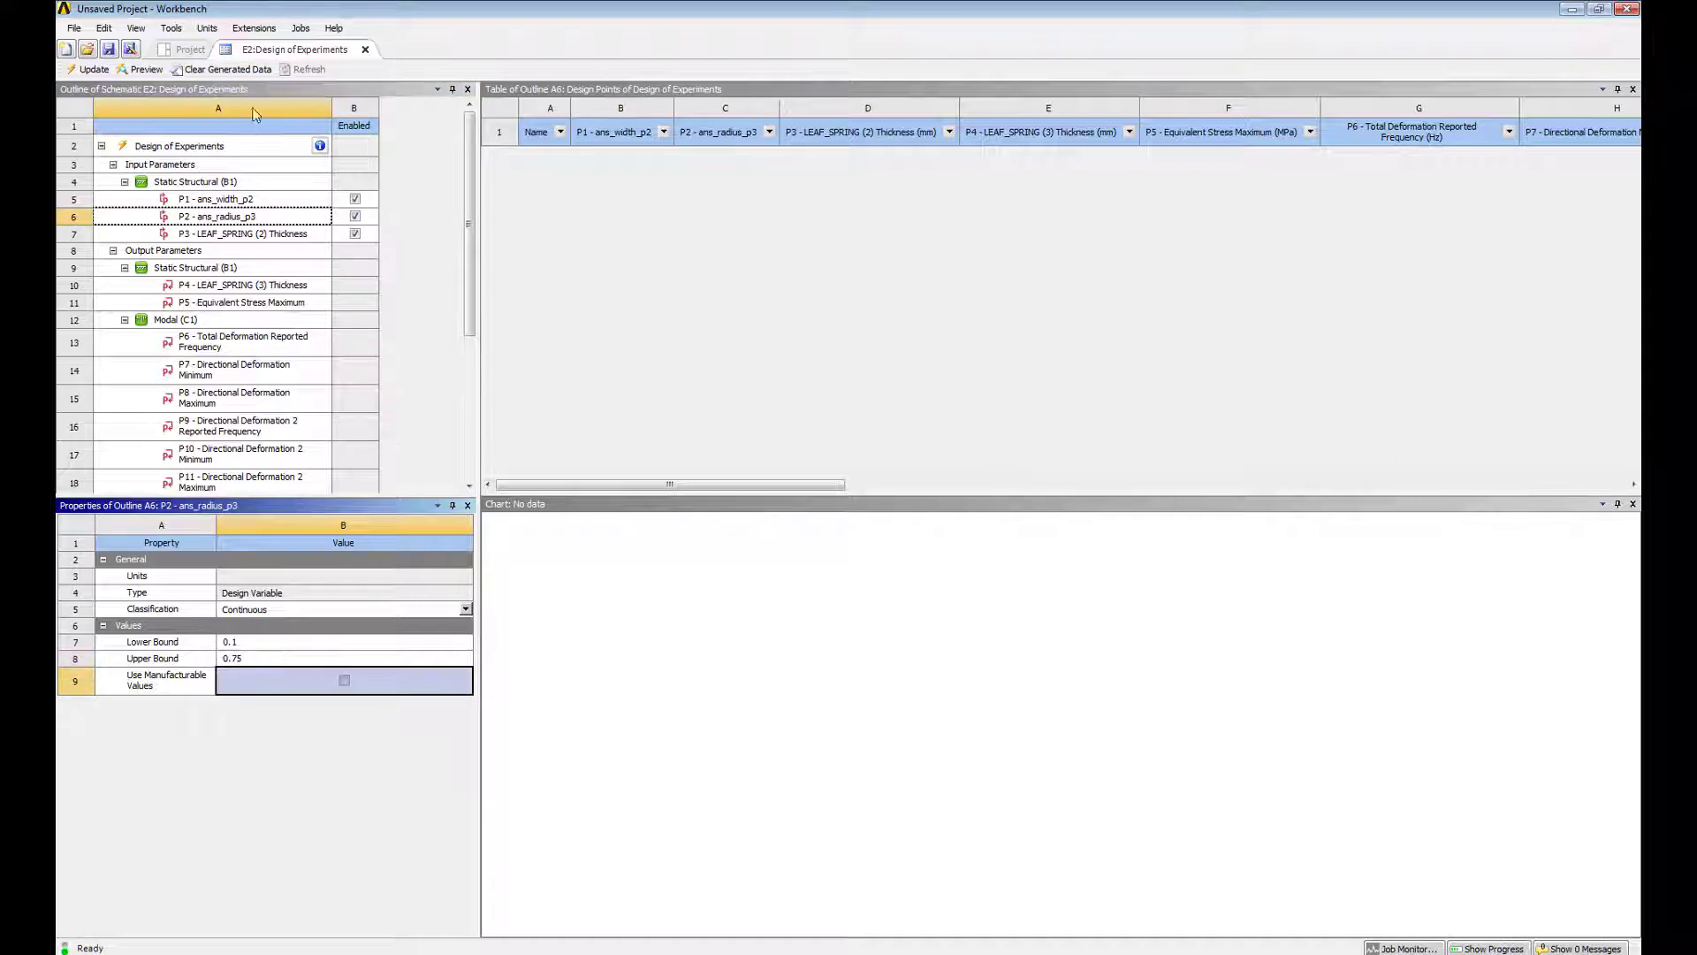
# Use Central Composite Design with the Auto Defined design type for the Design of Experiments and preview its design points.
pyautogui.click(253, 148)
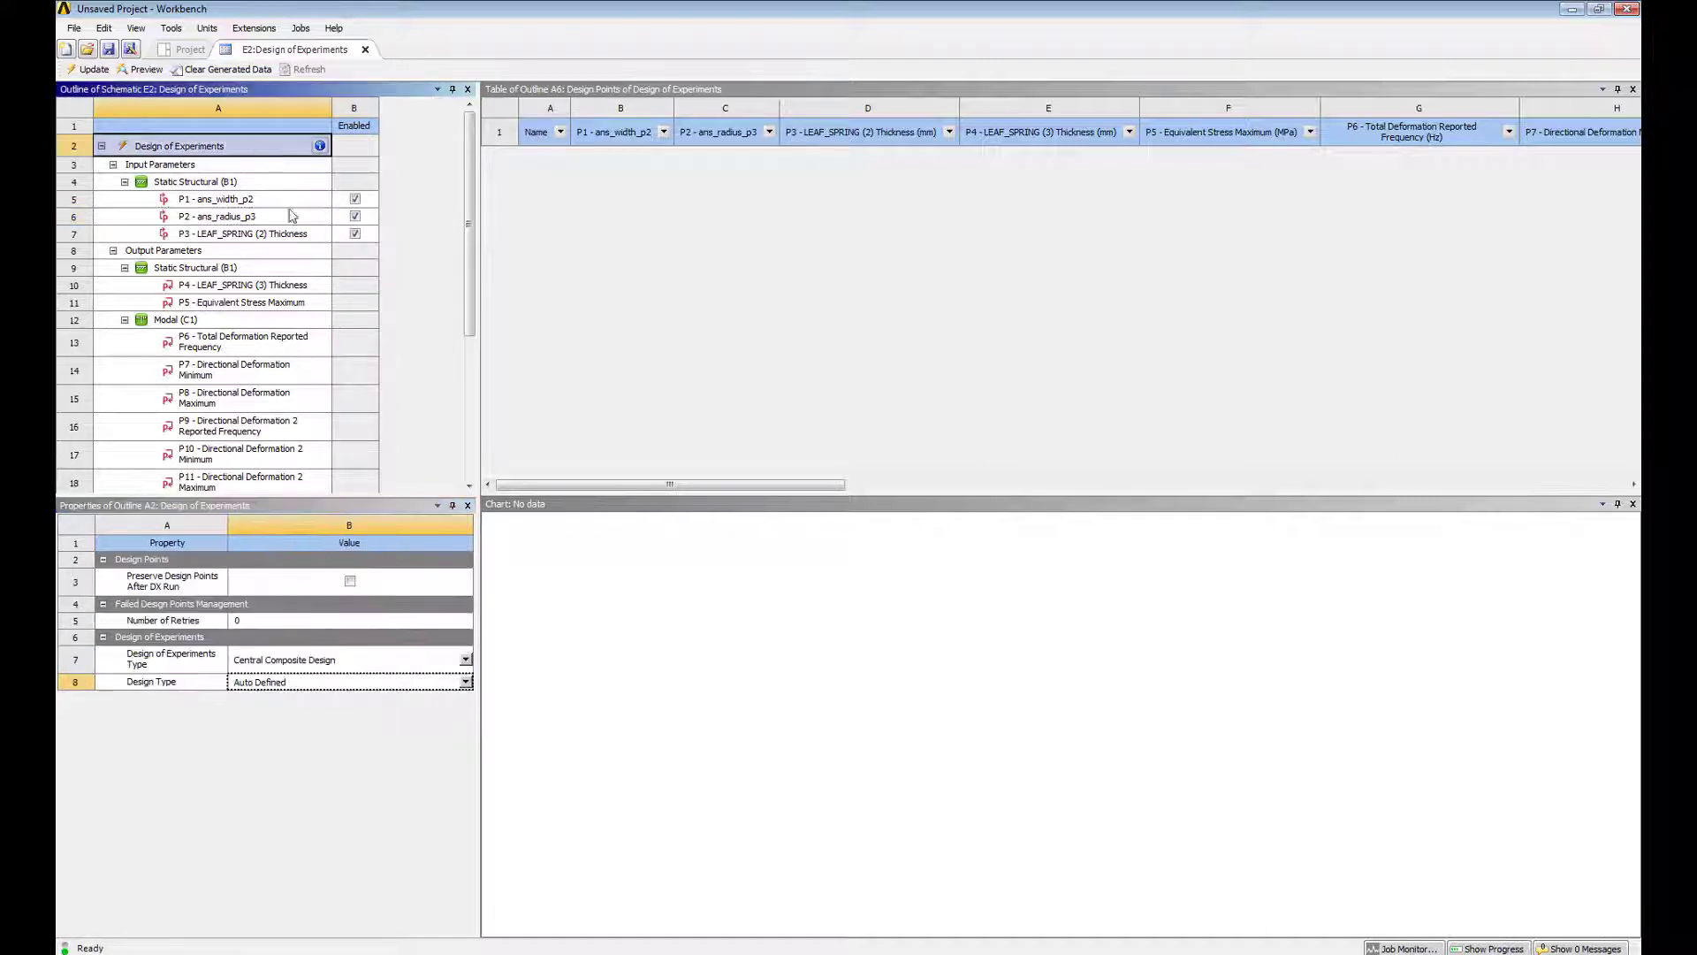
pyautogui.click(466, 660)
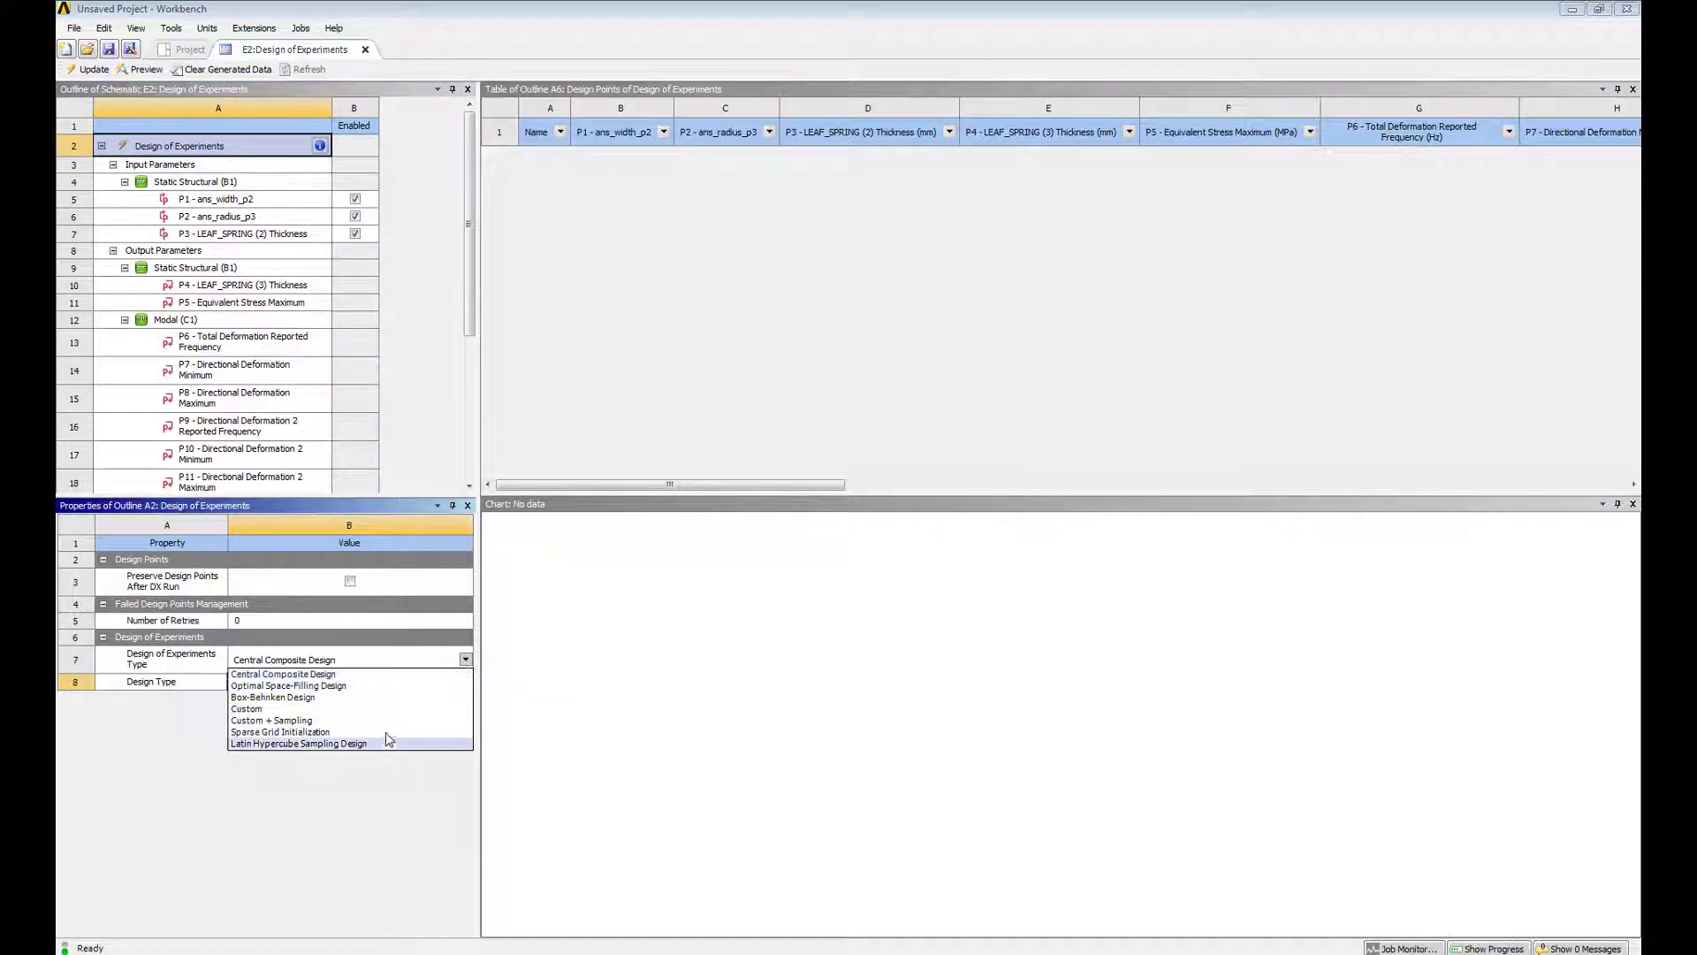
pyautogui.click(382, 674)
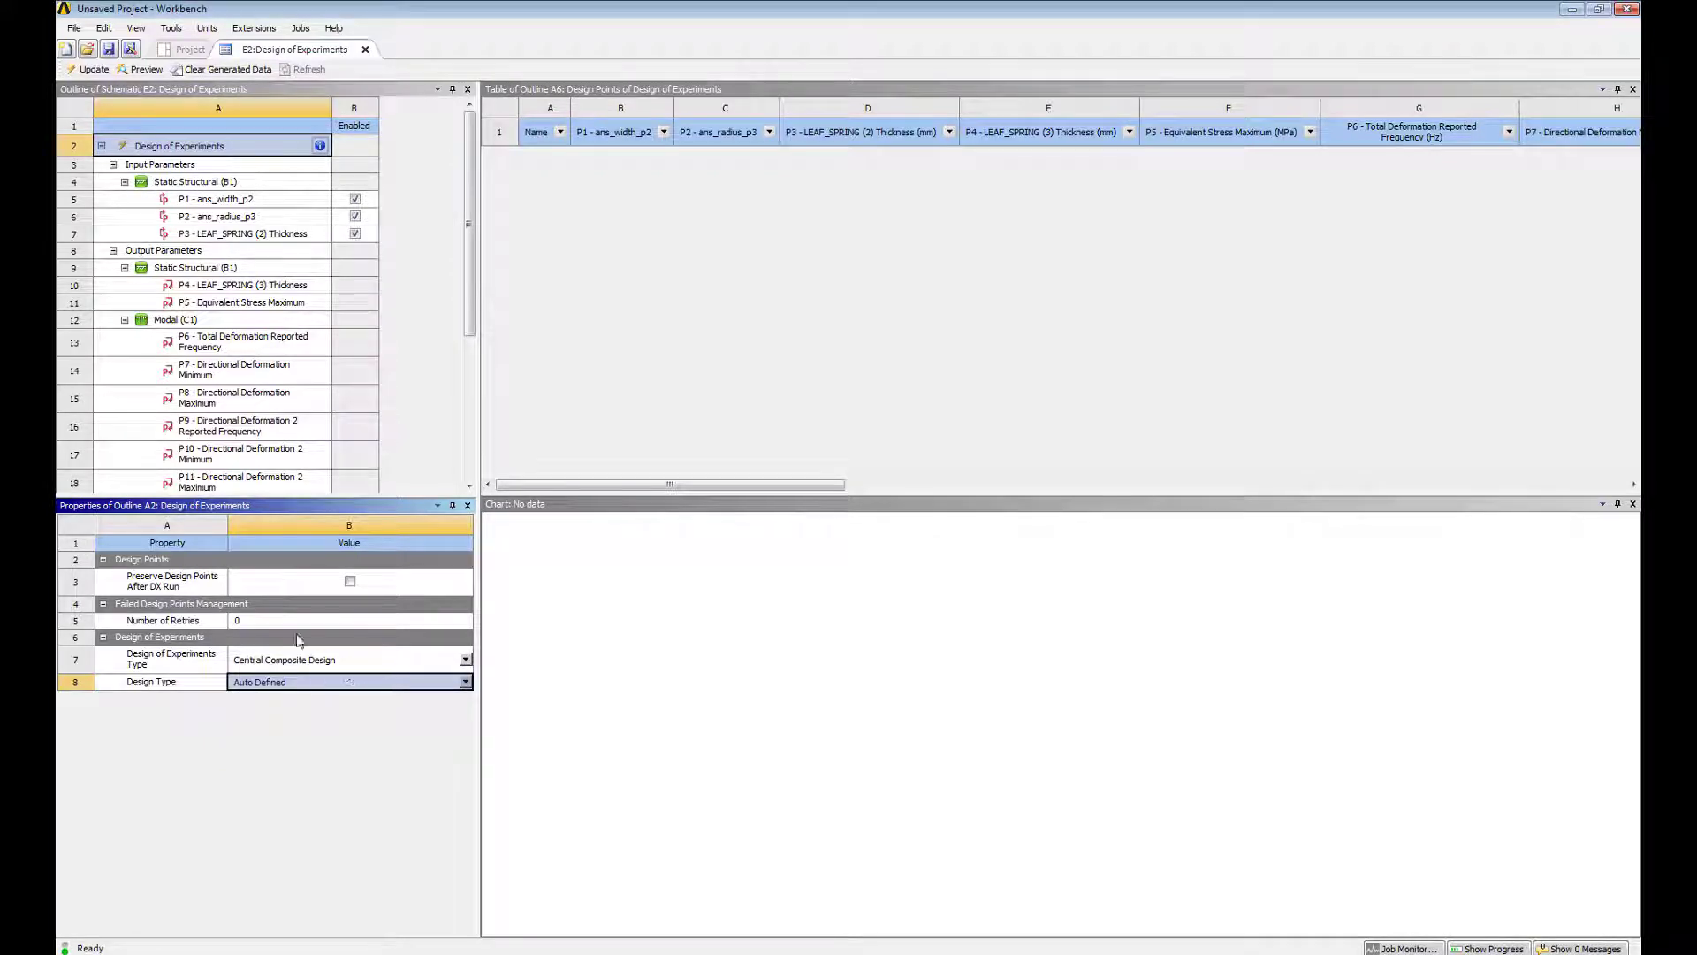
pyautogui.click(149, 70)
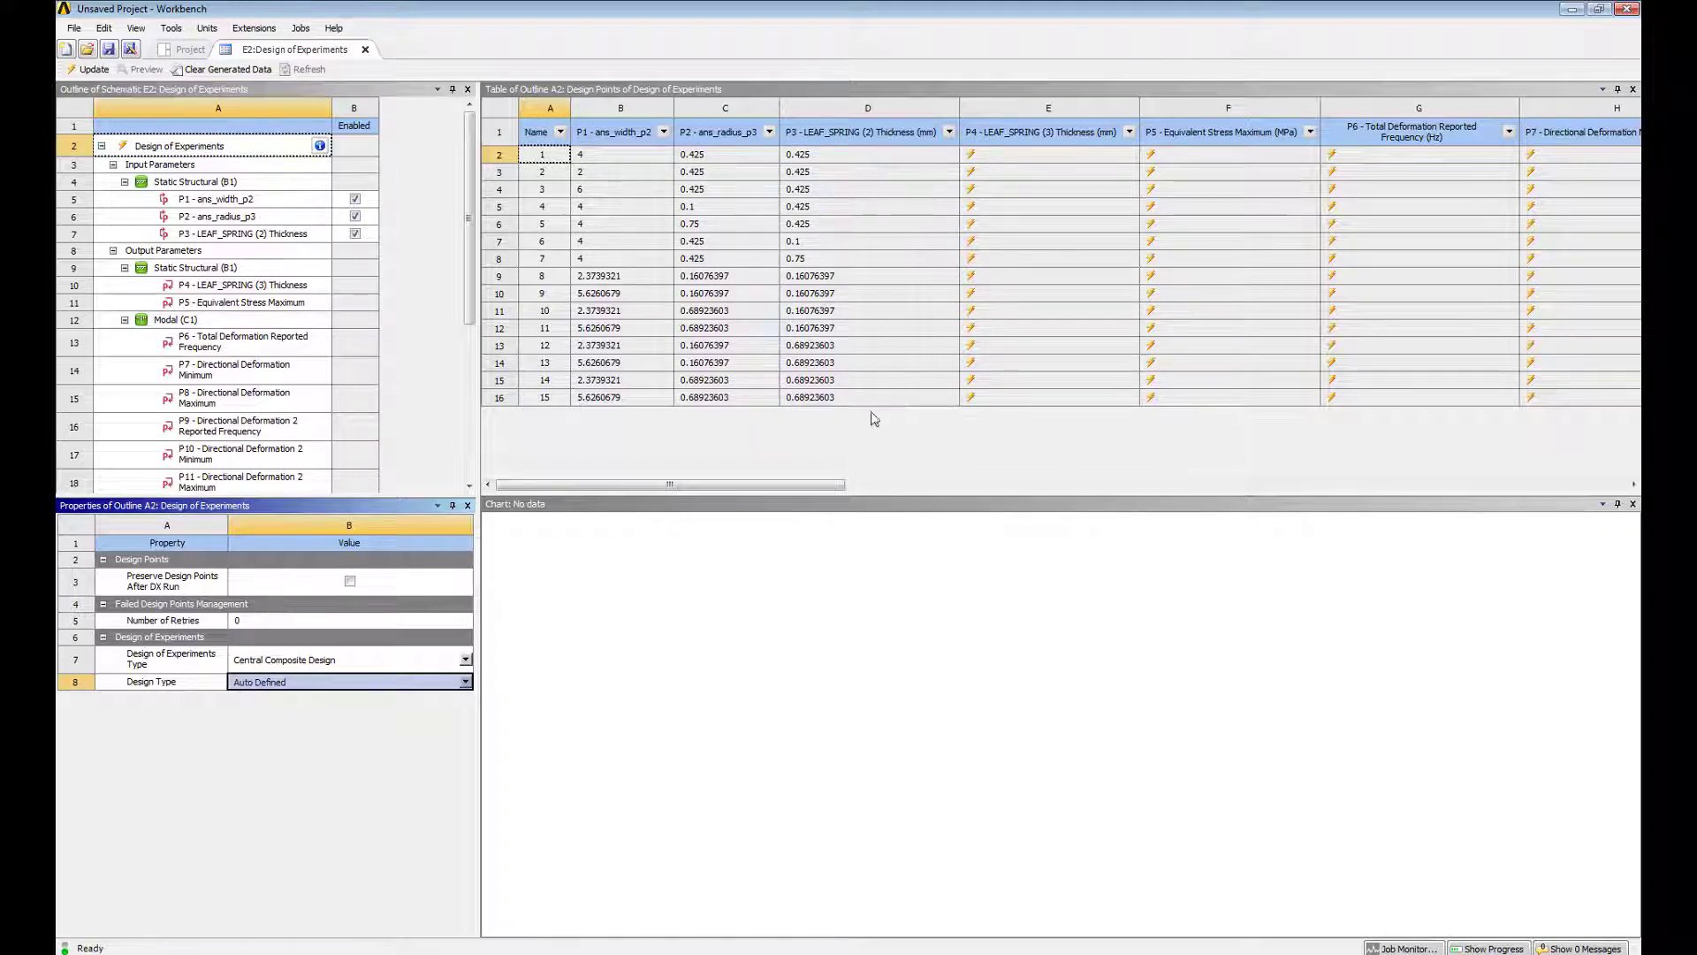
pyautogui.moveTo(790, 489); pyautogui.dragTo(711, 495)
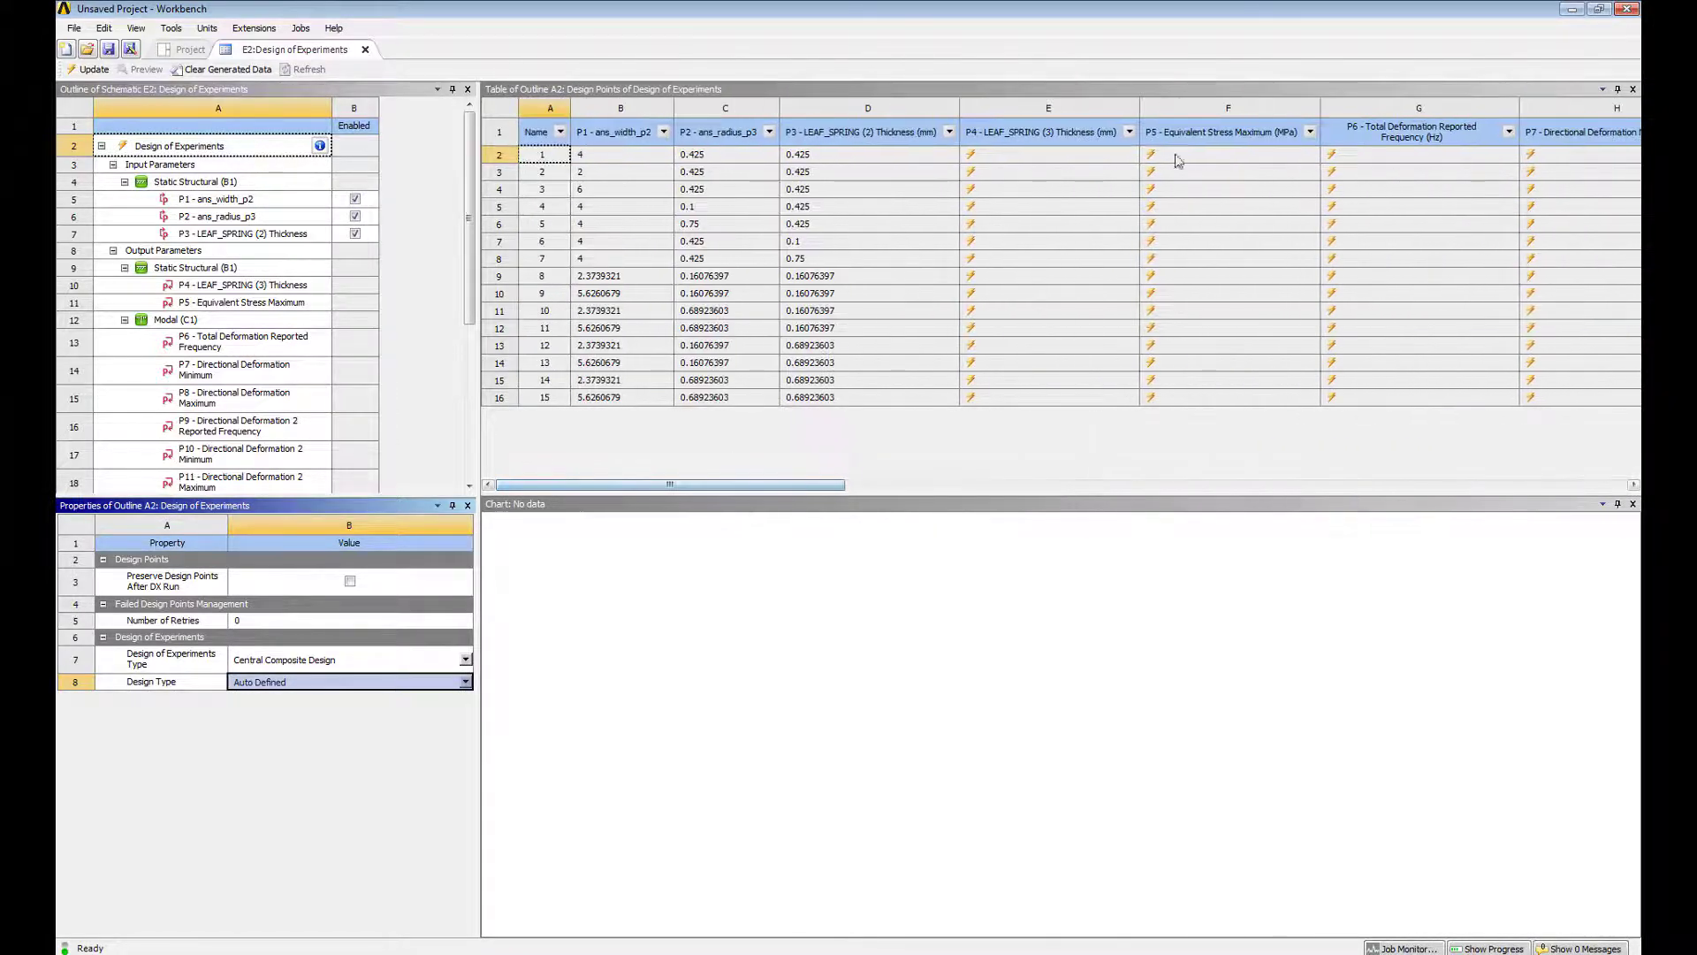
# Update the Design of Experiments, saving the project as oscillator, and review the mode participation factors across the design points before closing it.
pyautogui.click(192, 55)
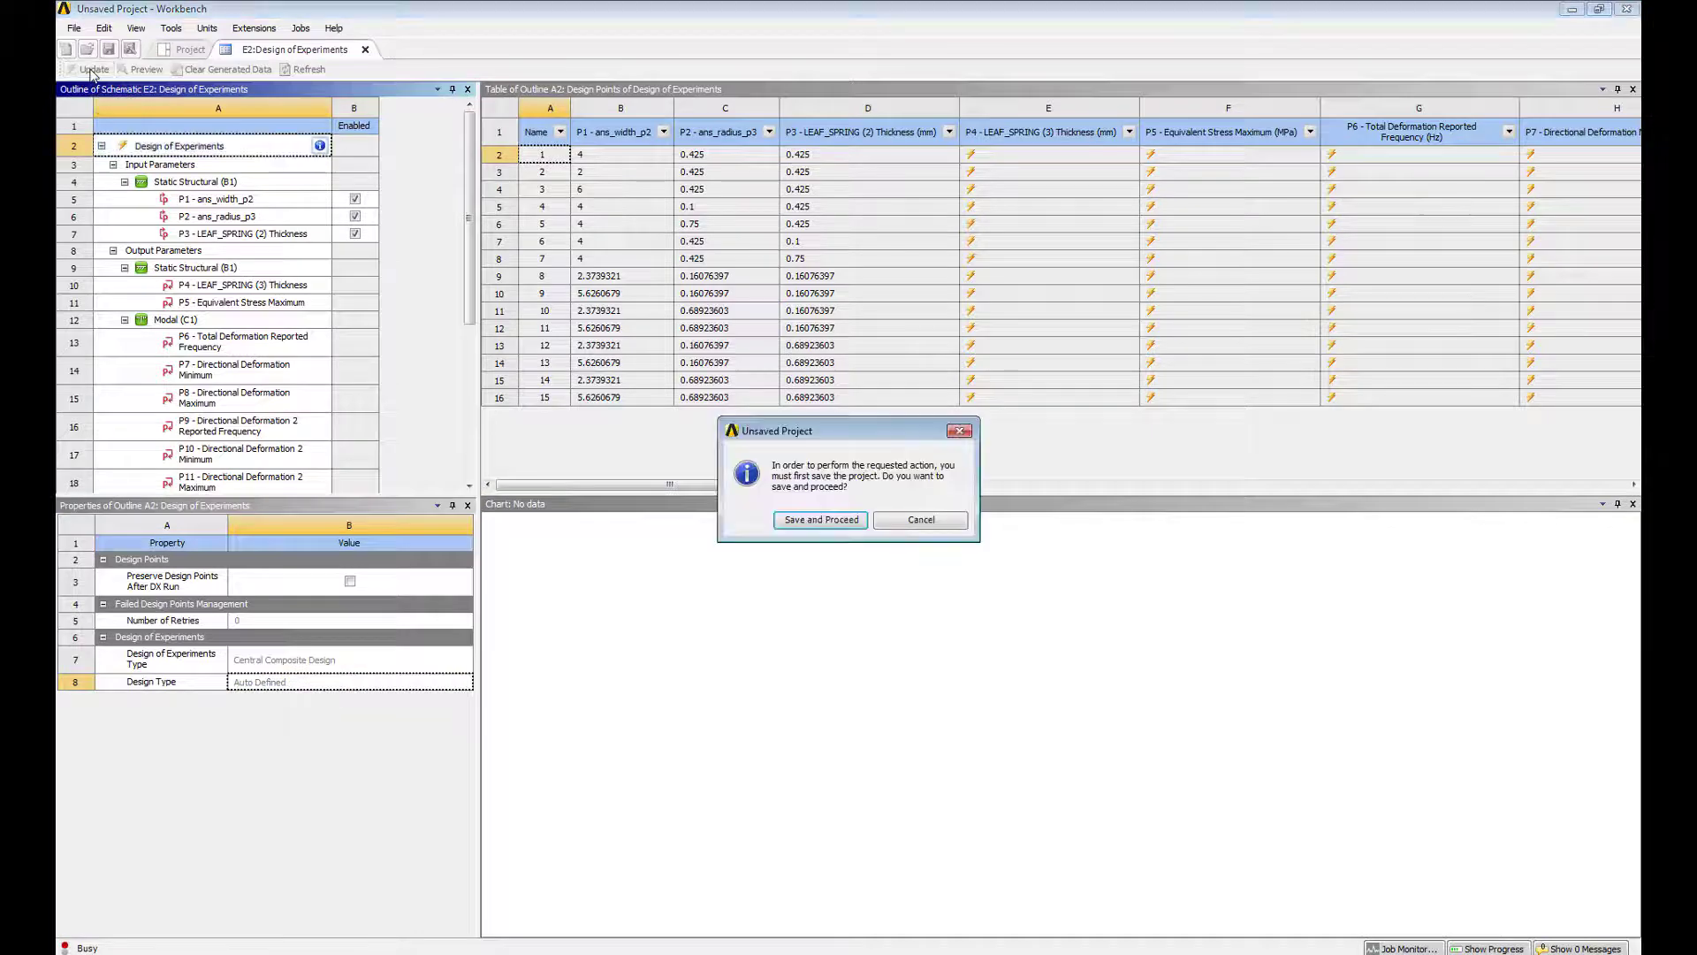
pyautogui.click(821, 521)
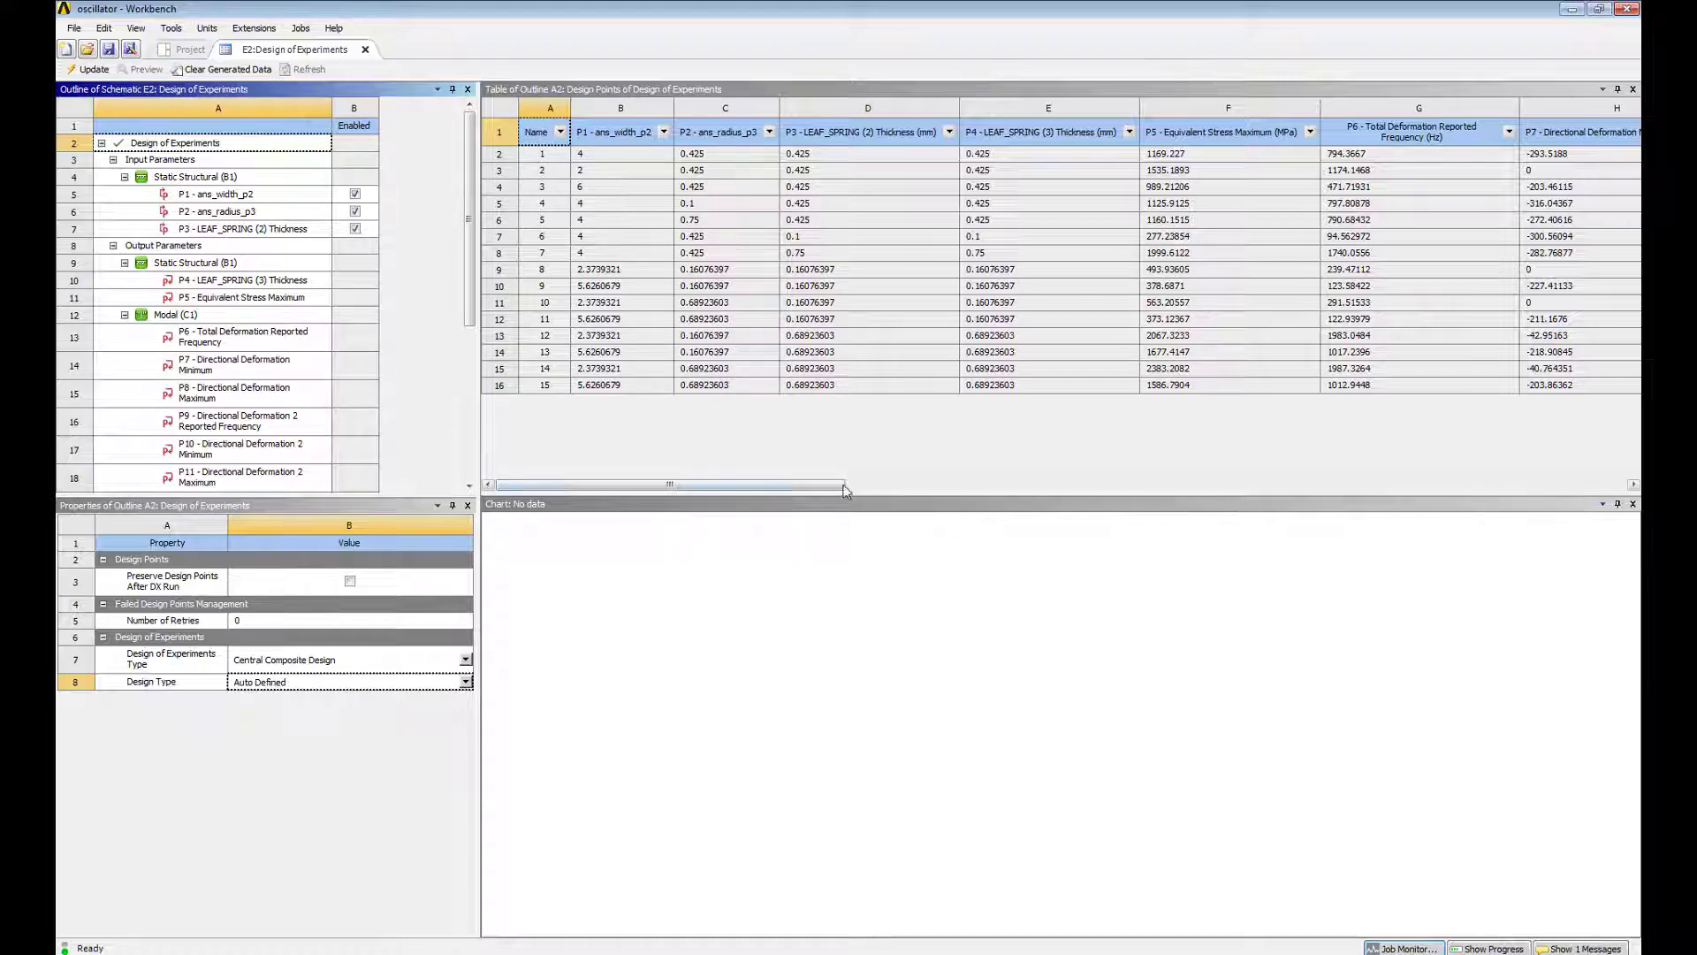
pyautogui.moveTo(835, 485); pyautogui.dragTo(1510, 510)
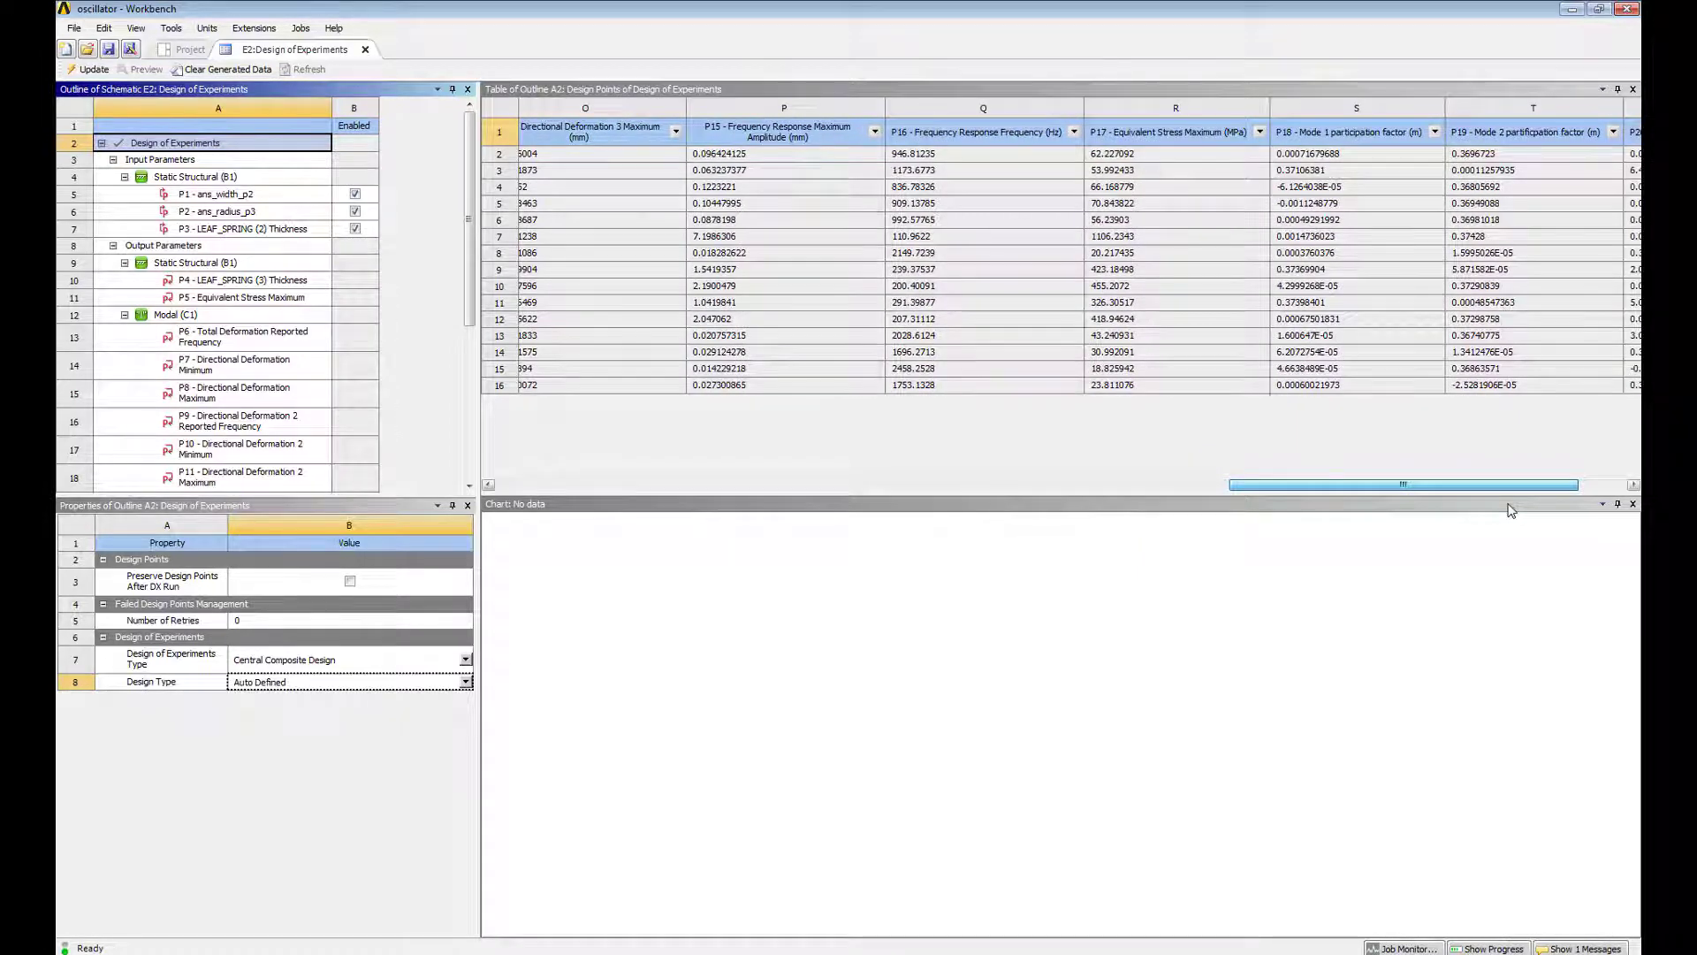
pyautogui.moveTo(1511, 510); pyautogui.dragTo(1503, 509)
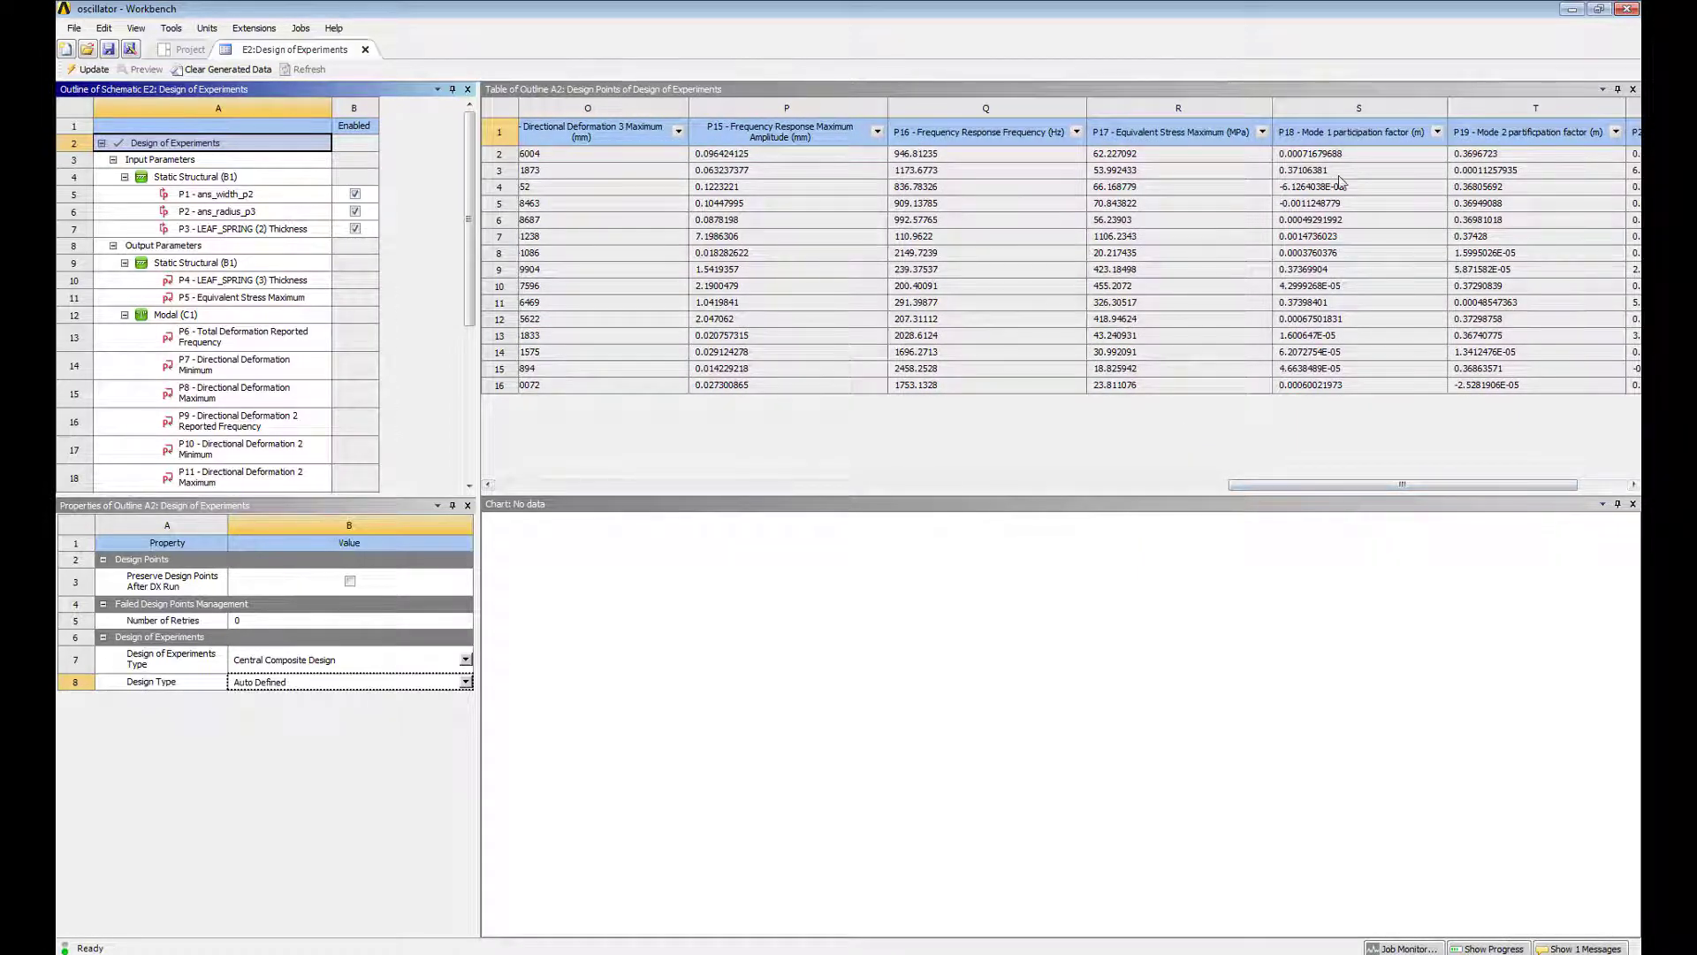
pyautogui.click(365, 51)
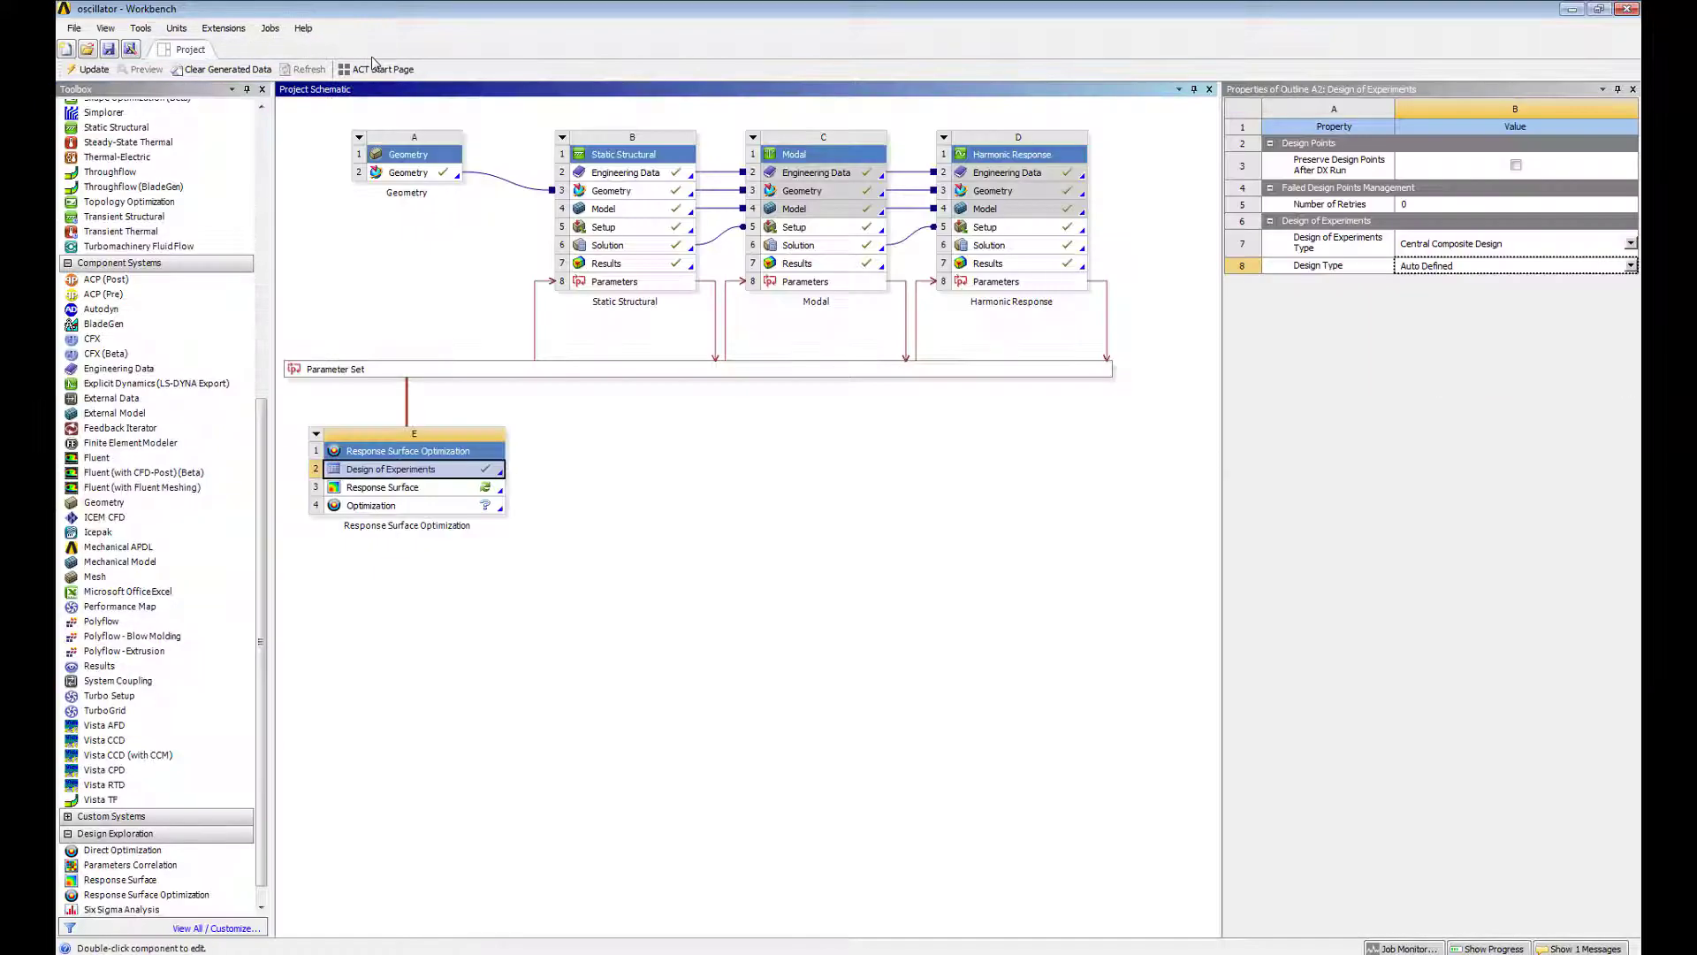
# Open the Response Surface and update it with the Genetic Aggregation type.
pyautogui.doubleClick(439, 492)
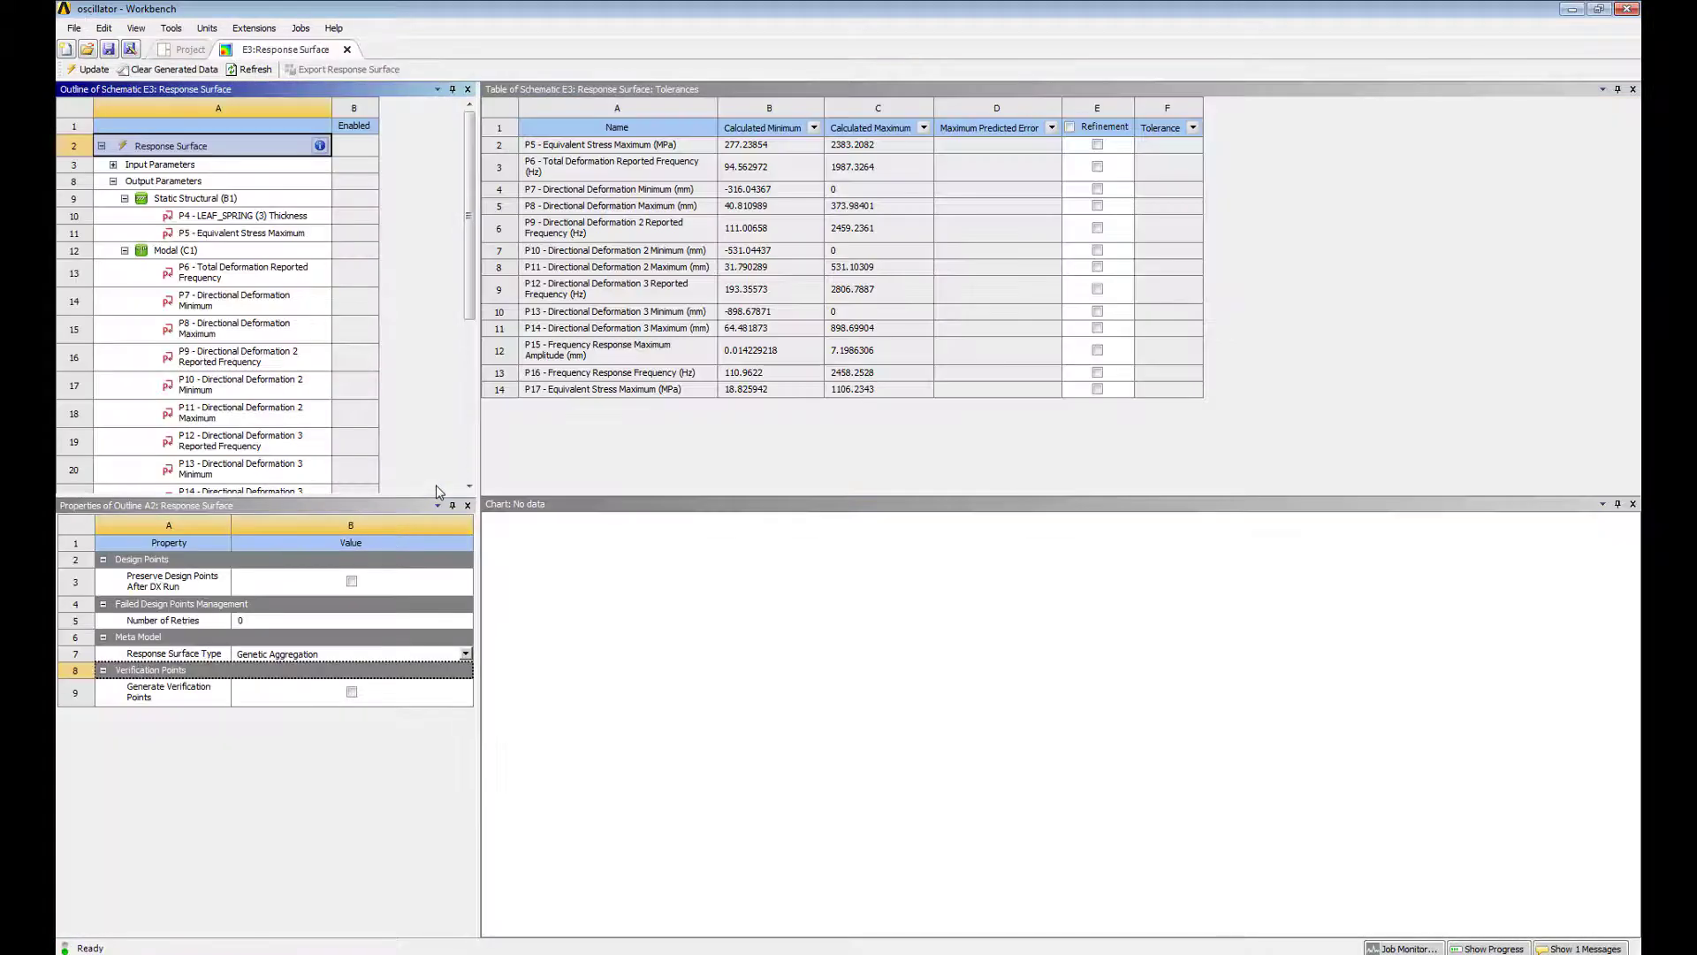
pyautogui.click(87, 70)
pyautogui.click(821, 520)
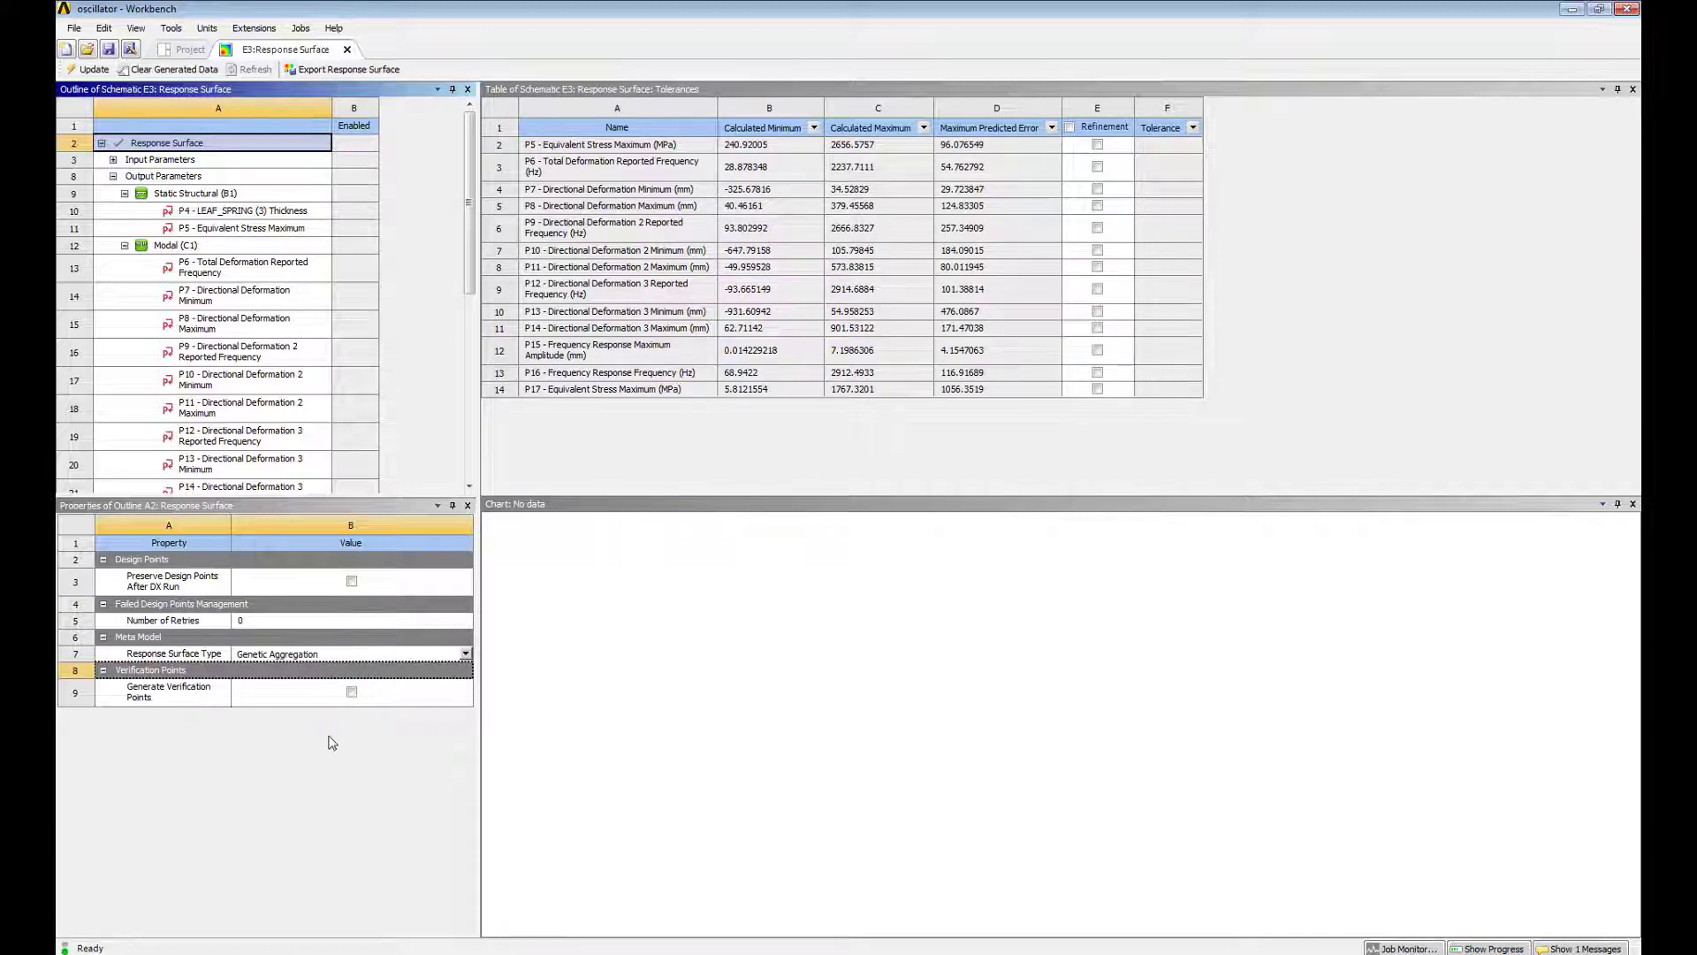
# Open the Response chart of the response point and switch its mode to 3D.
pyautogui.scroll(-8, 454, 265)
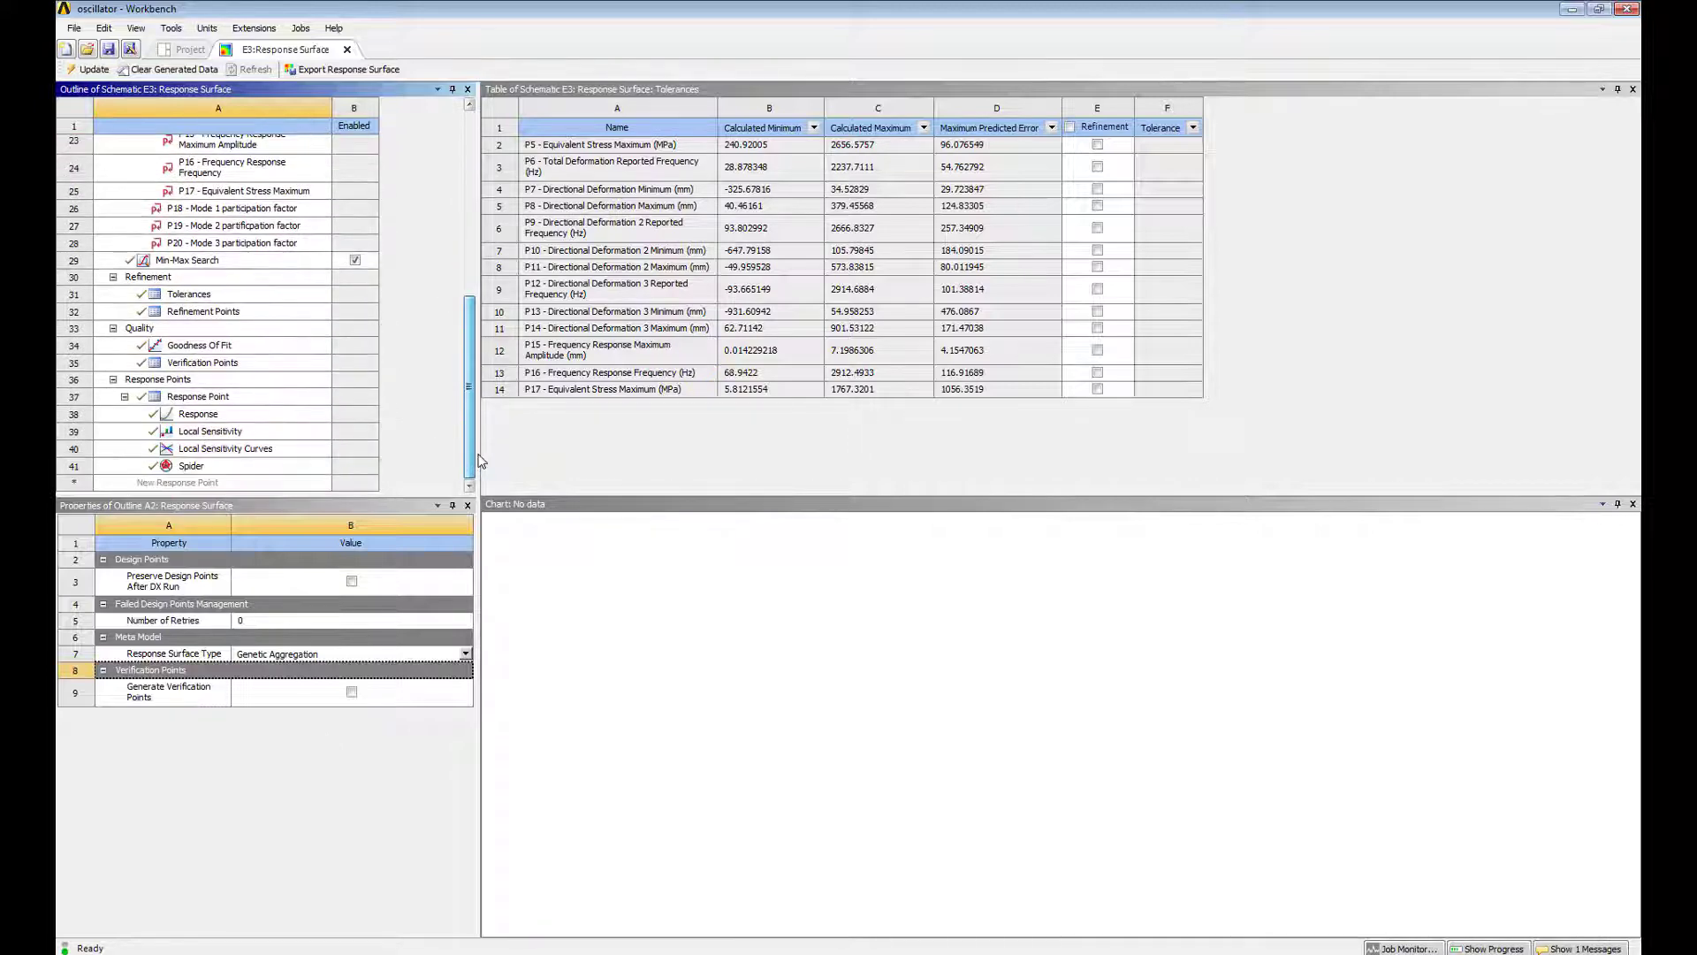
pyautogui.click(269, 412)
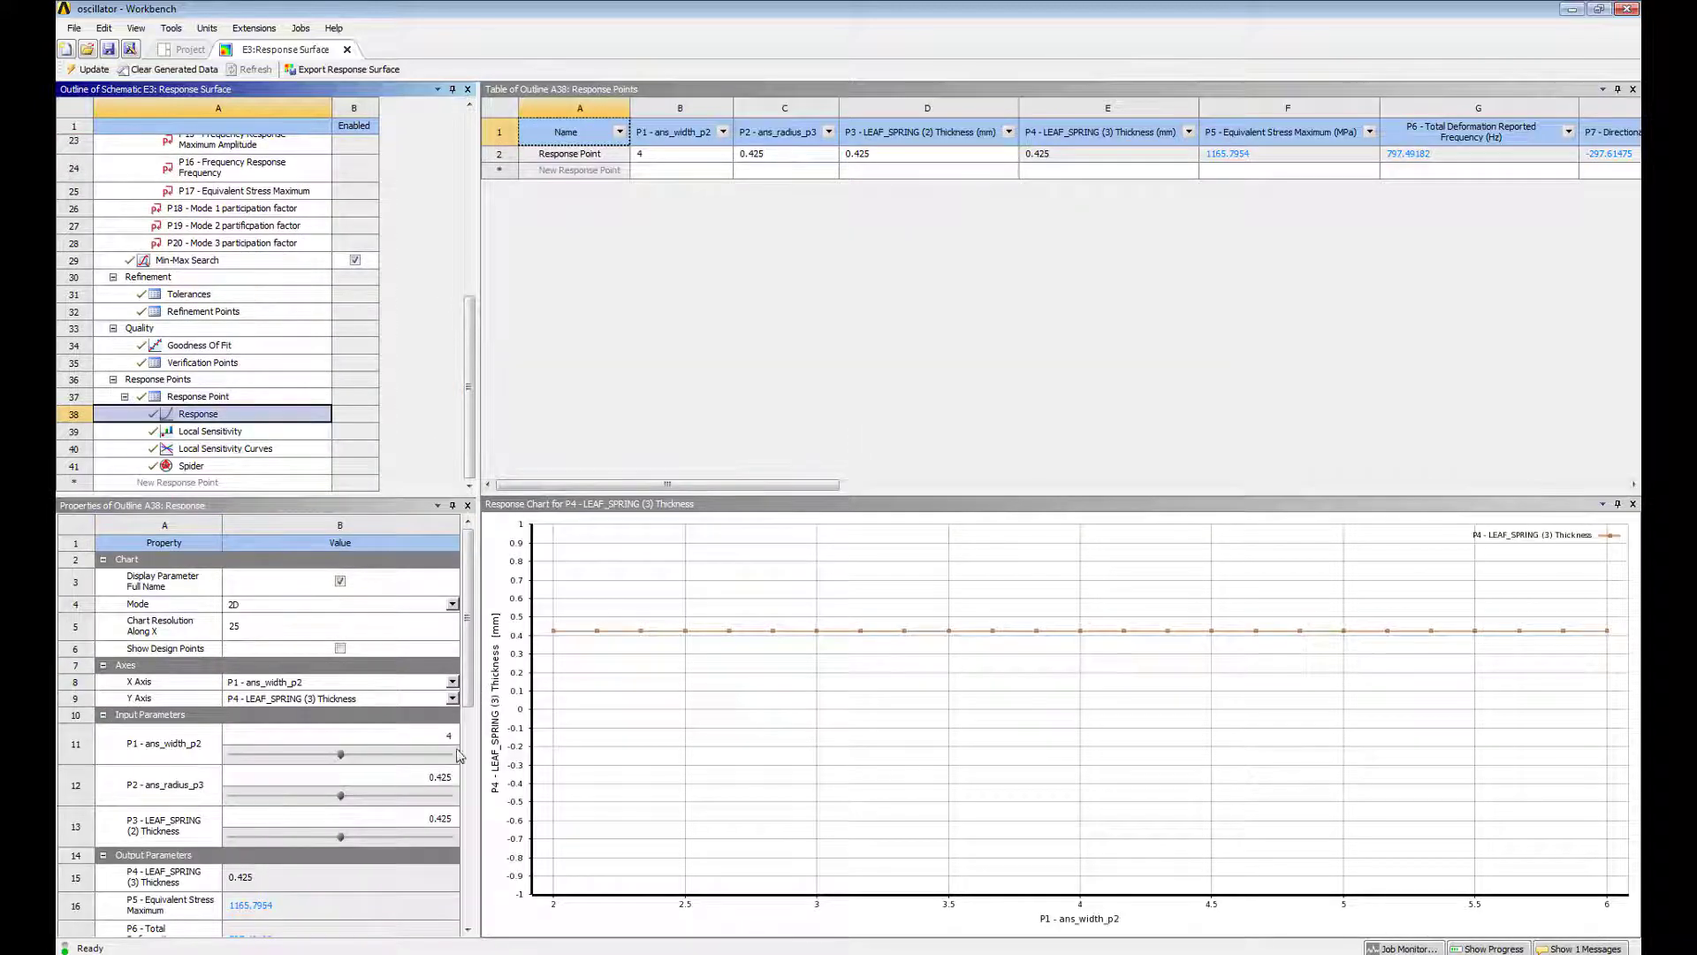
pyautogui.click(452, 605)
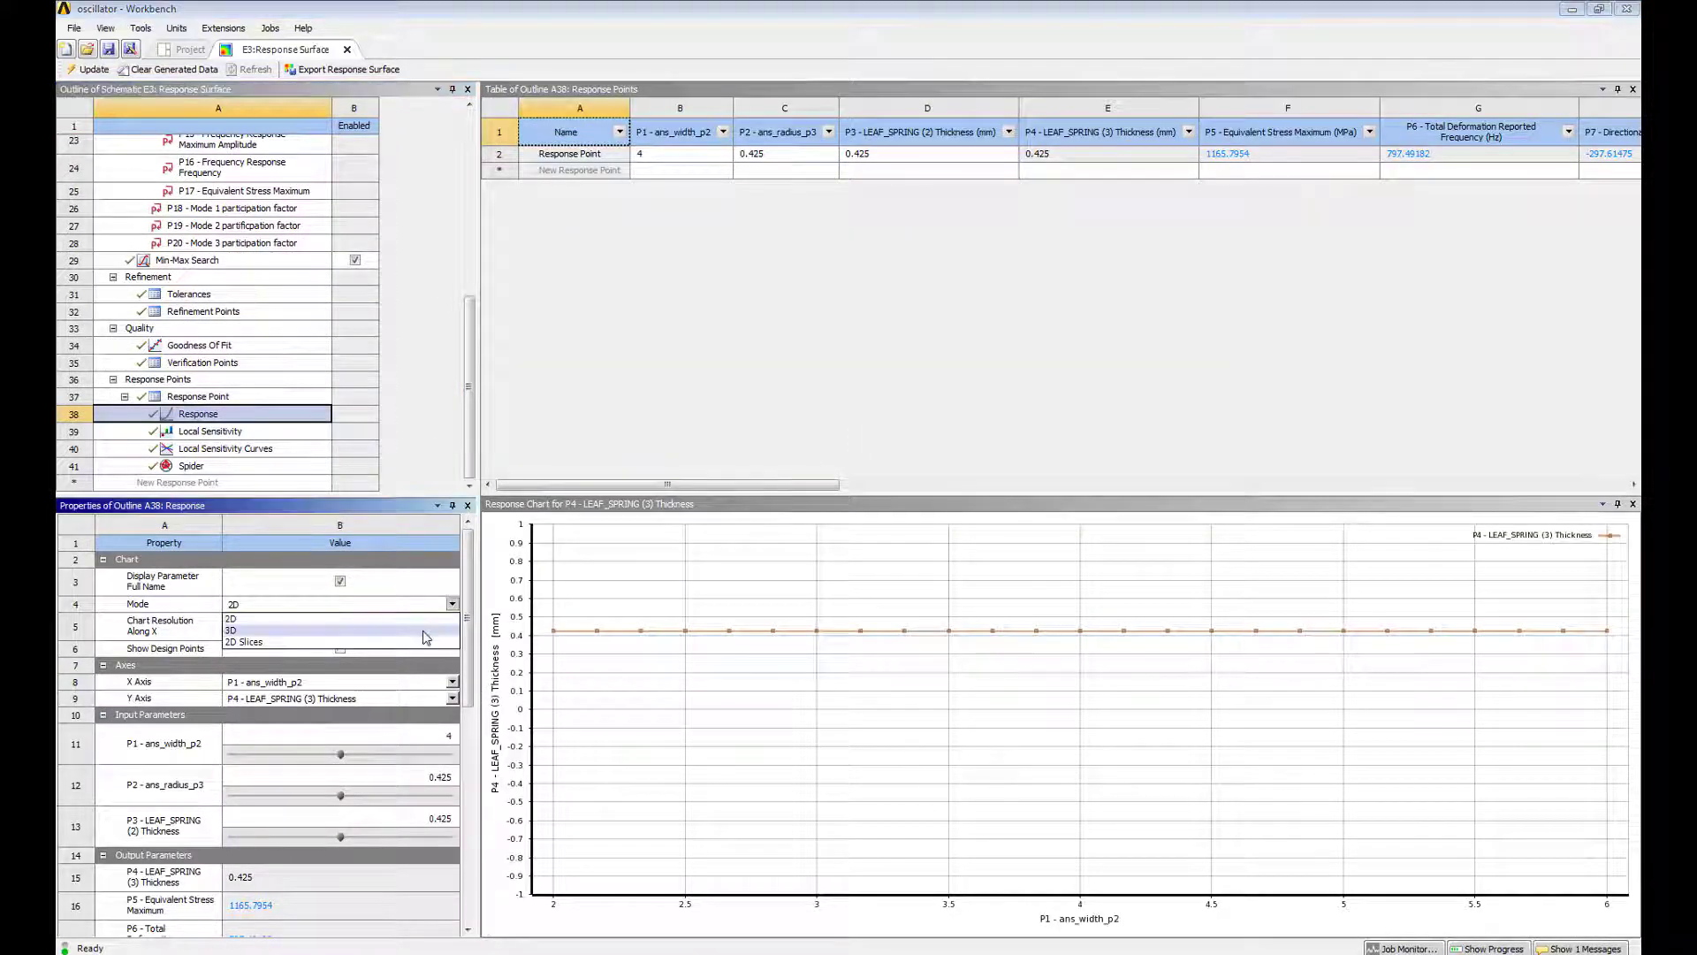
pyautogui.click(428, 634)
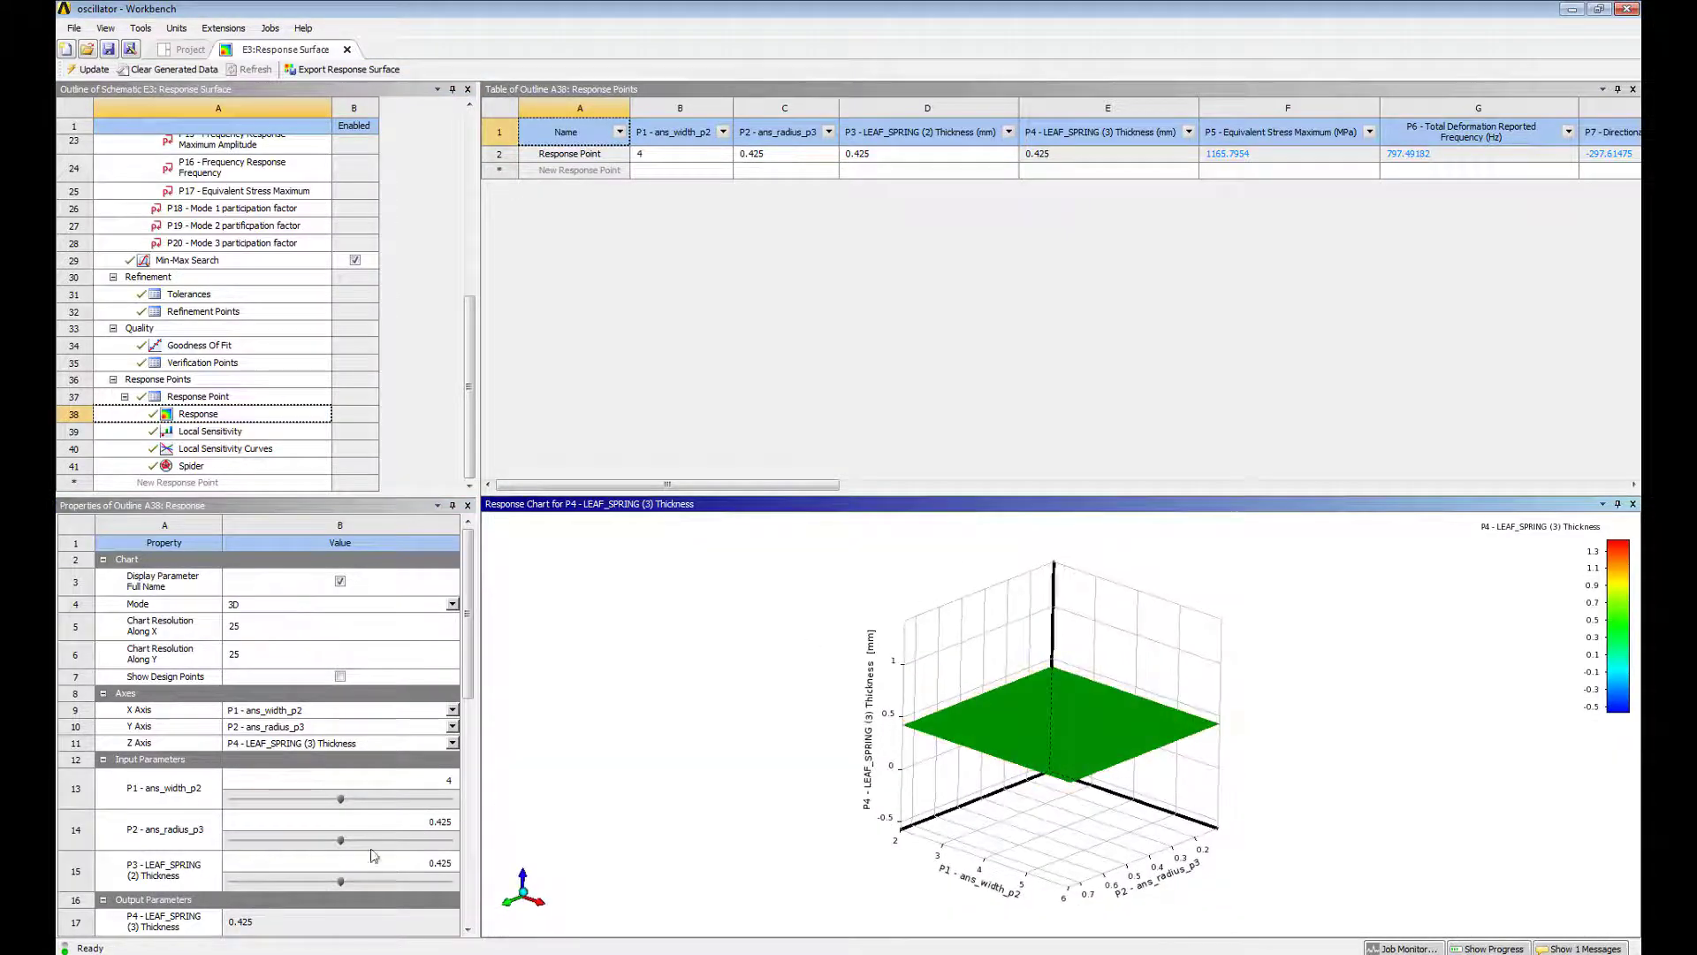
# Plot P5 - Equivalent Stress Maximum and P6 - Total Deformation Reported Frequency in turn on the Z axis of the 3D response chart.
pyautogui.click(452, 742)
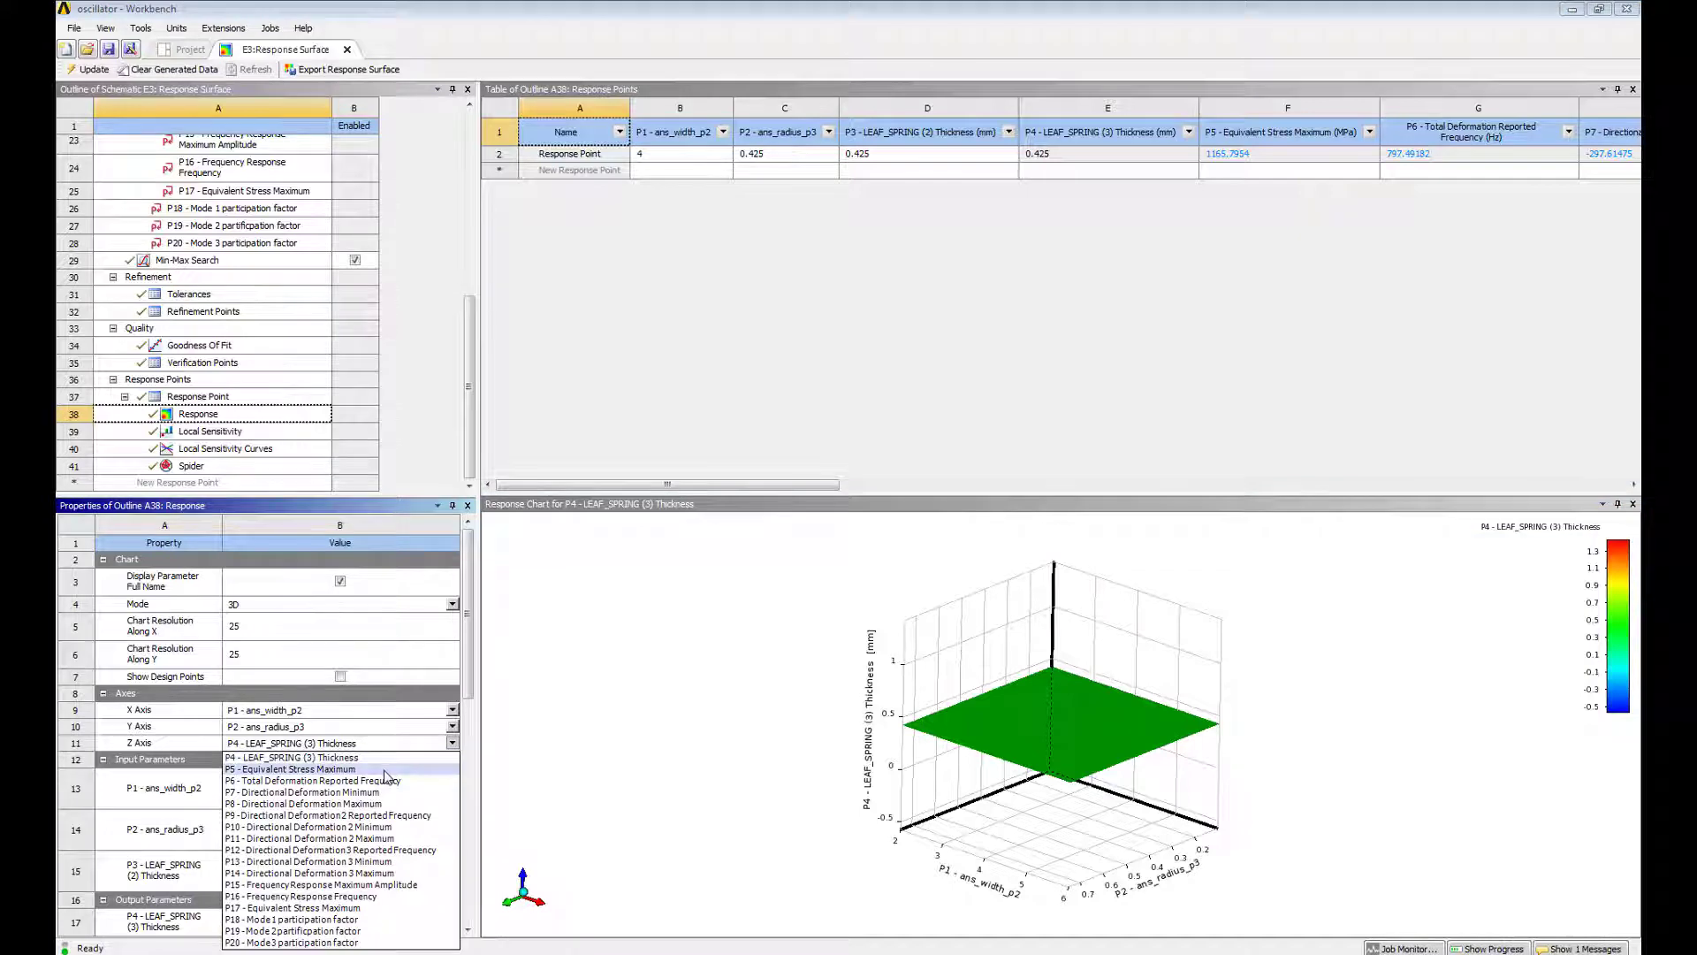
pyautogui.click(401, 769)
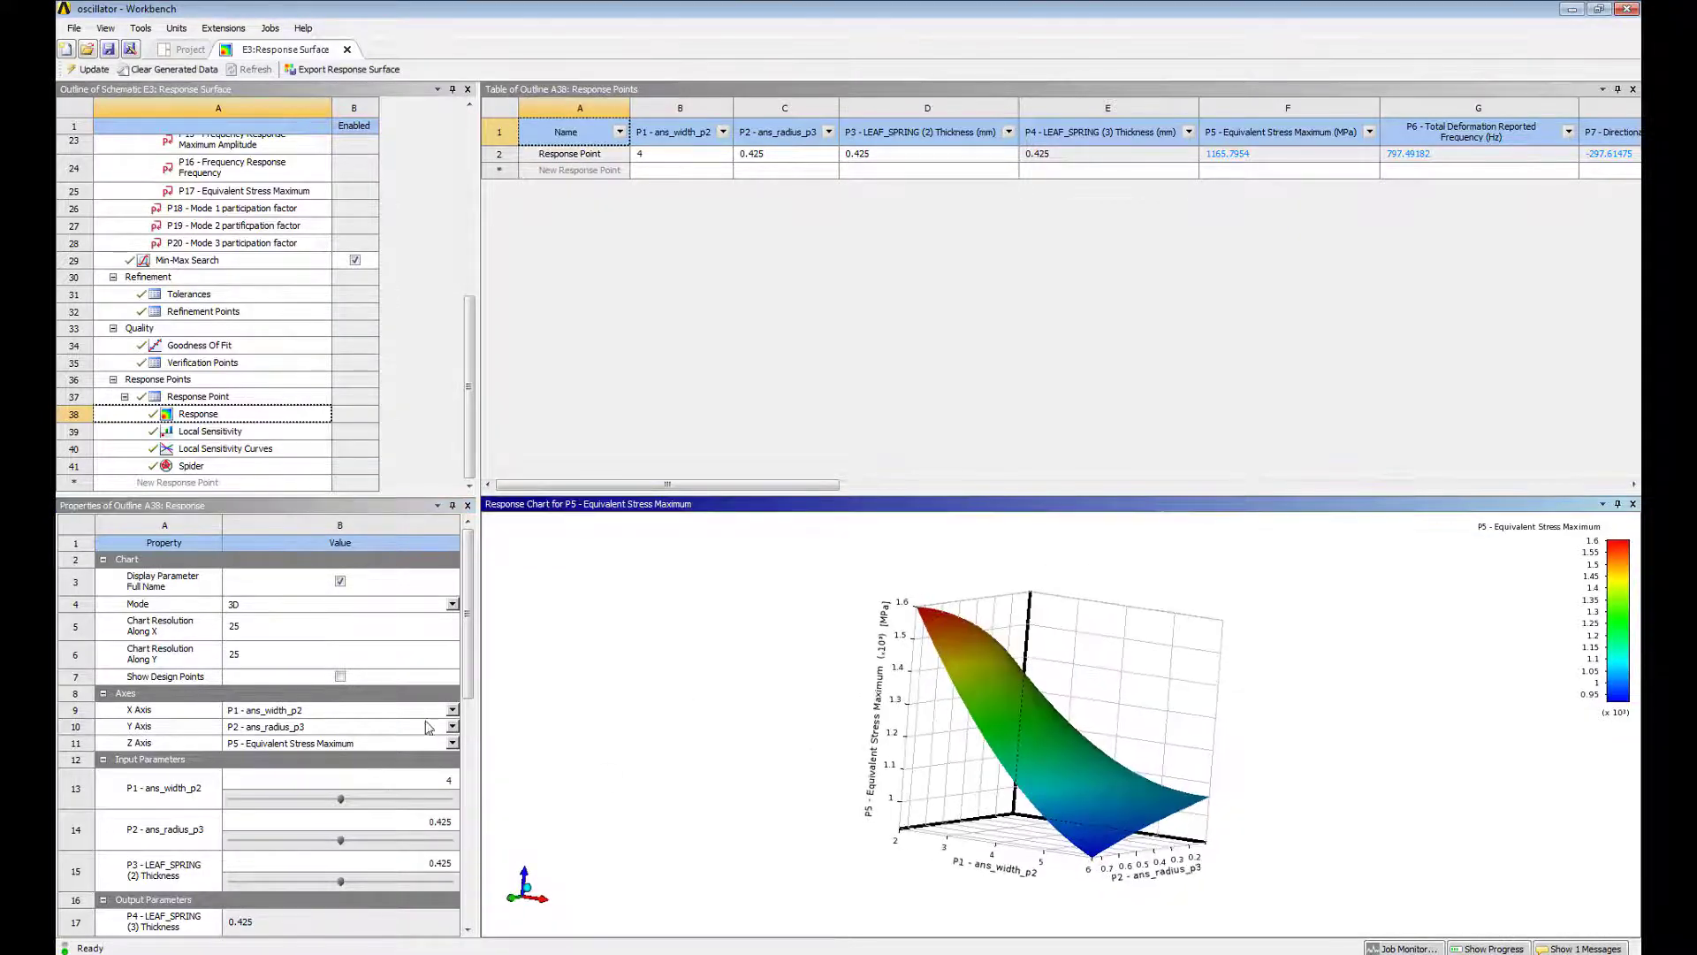
pyautogui.click(453, 746)
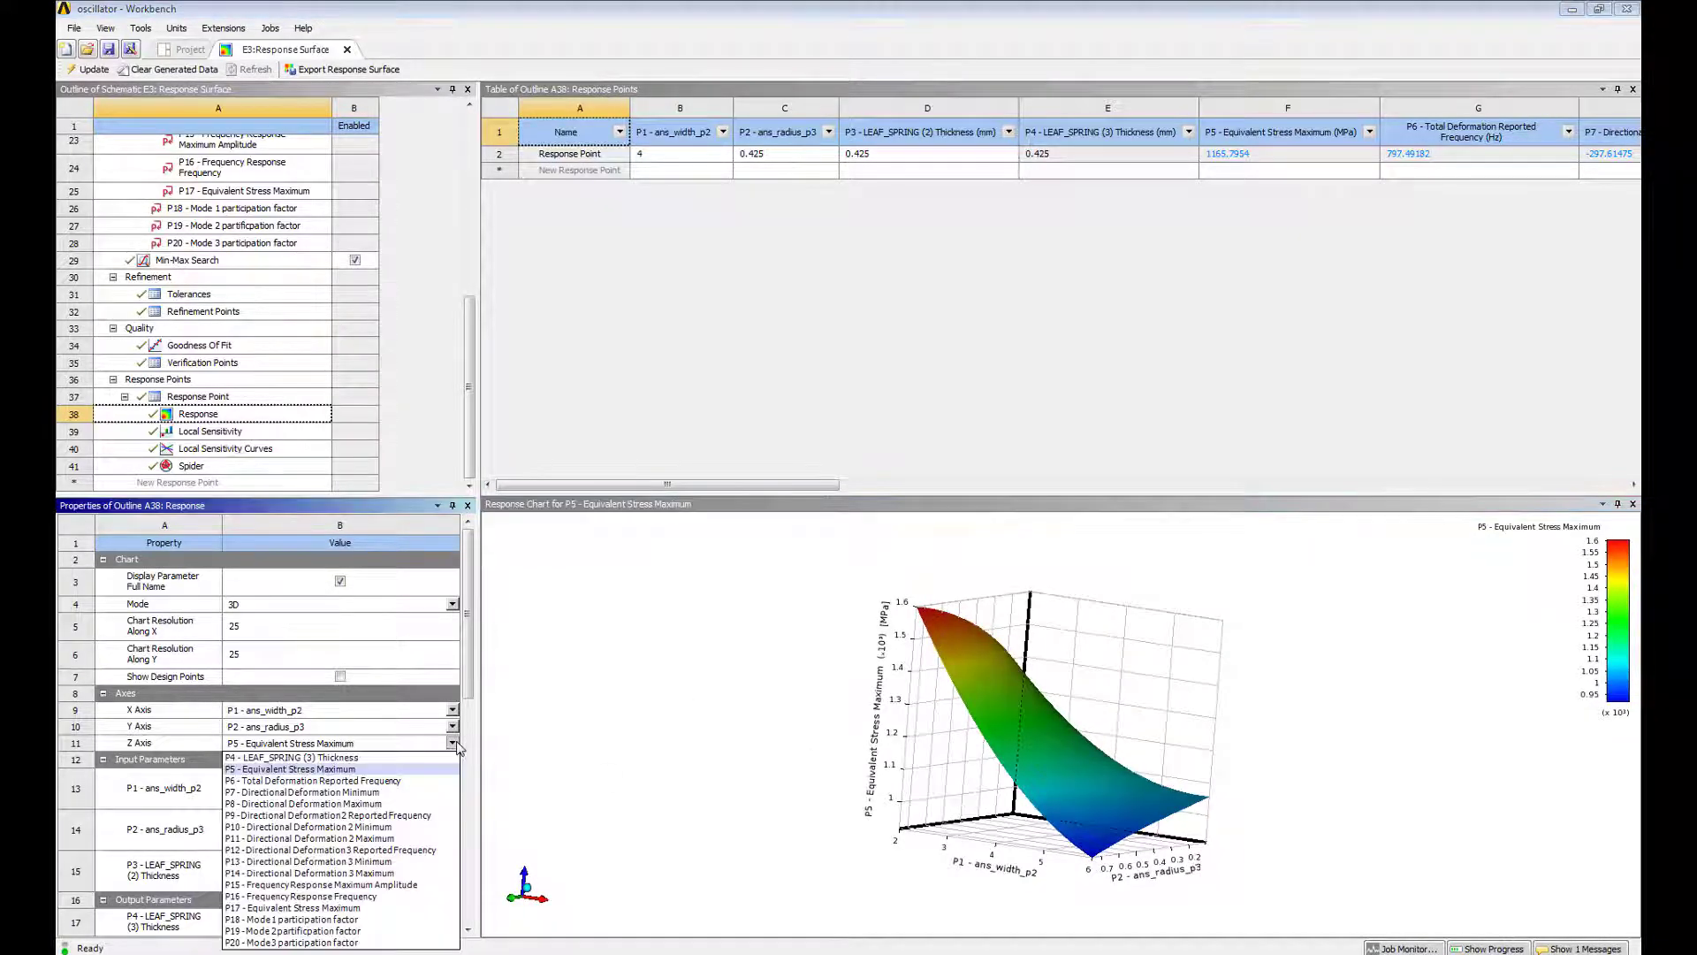
pyautogui.click(371, 780)
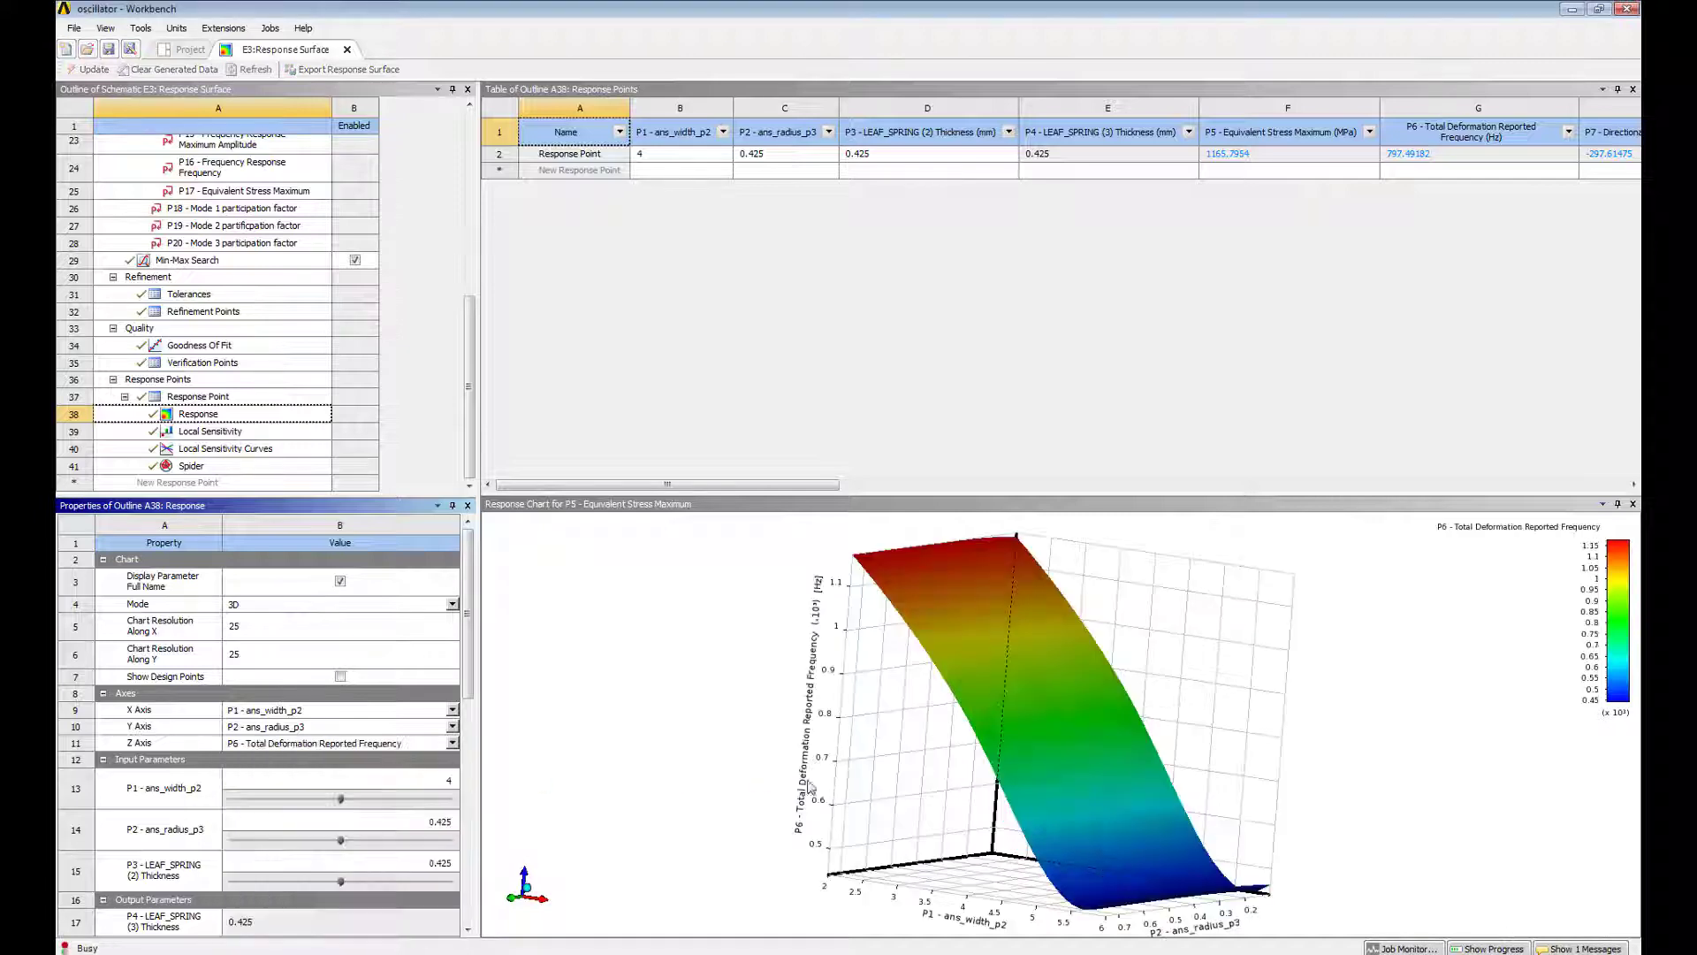
# Plot P9 - Directional Deformation 2 Reported Frequency and P12 - Directional Deformation 3 Reported Frequency in turn on the Z axis of the 3D response chart.
pyautogui.moveTo(837, 741); pyautogui.dragTo(509, 710)
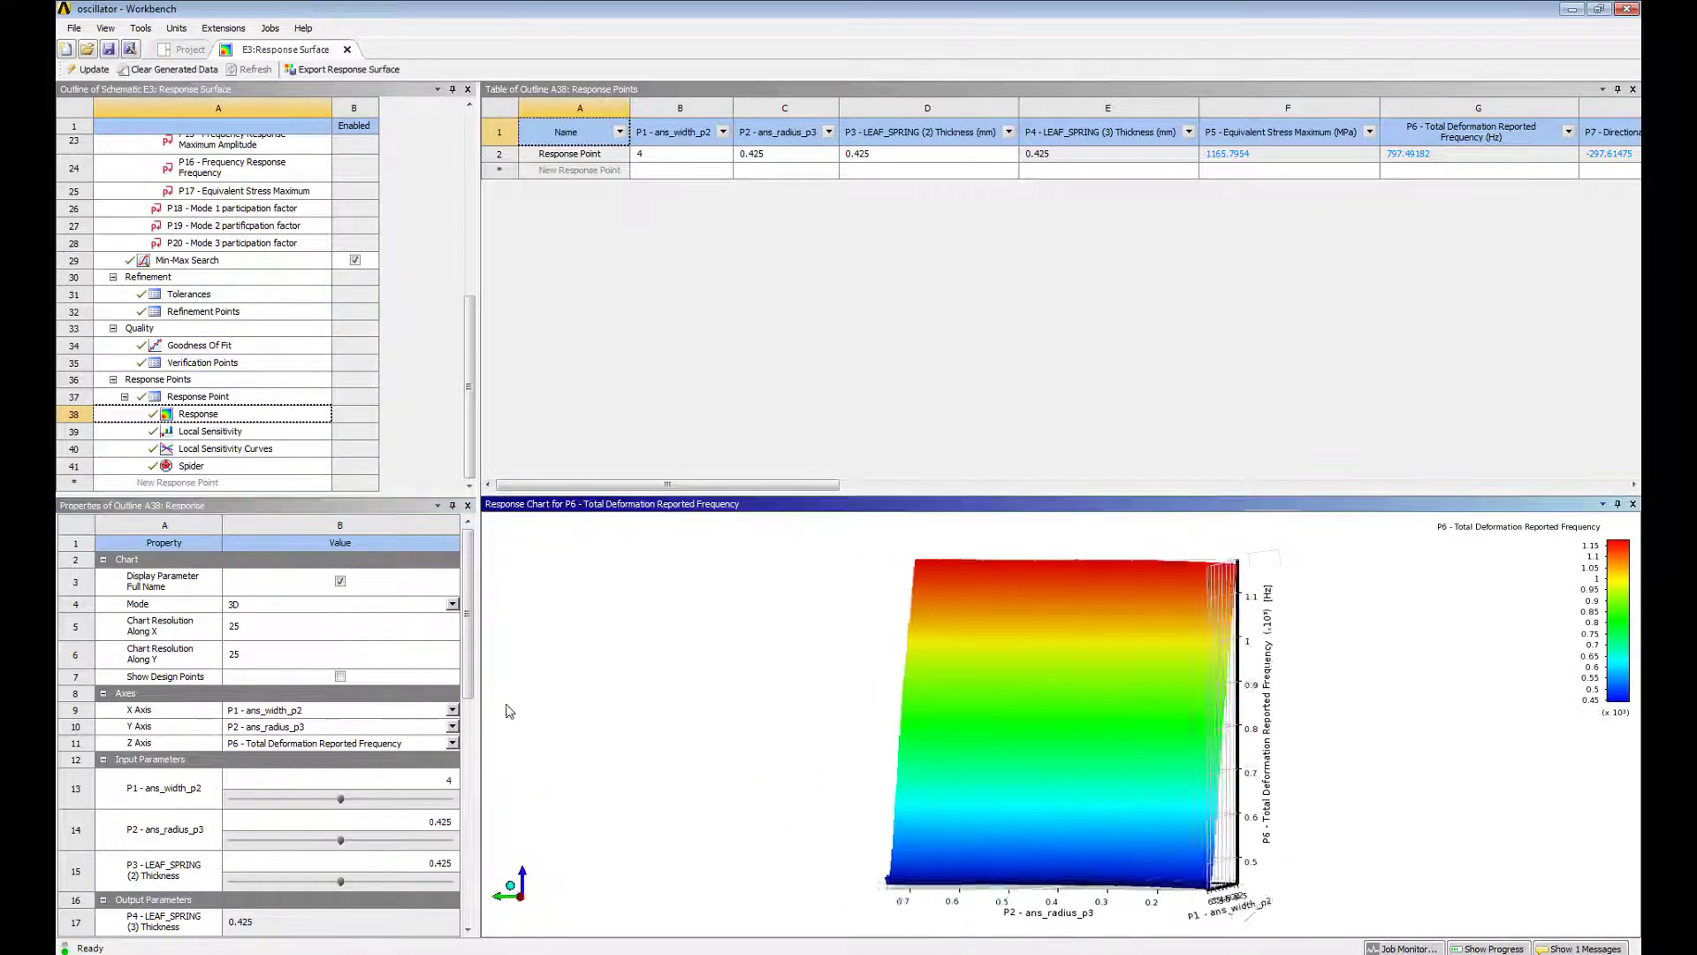
pyautogui.click(452, 742)
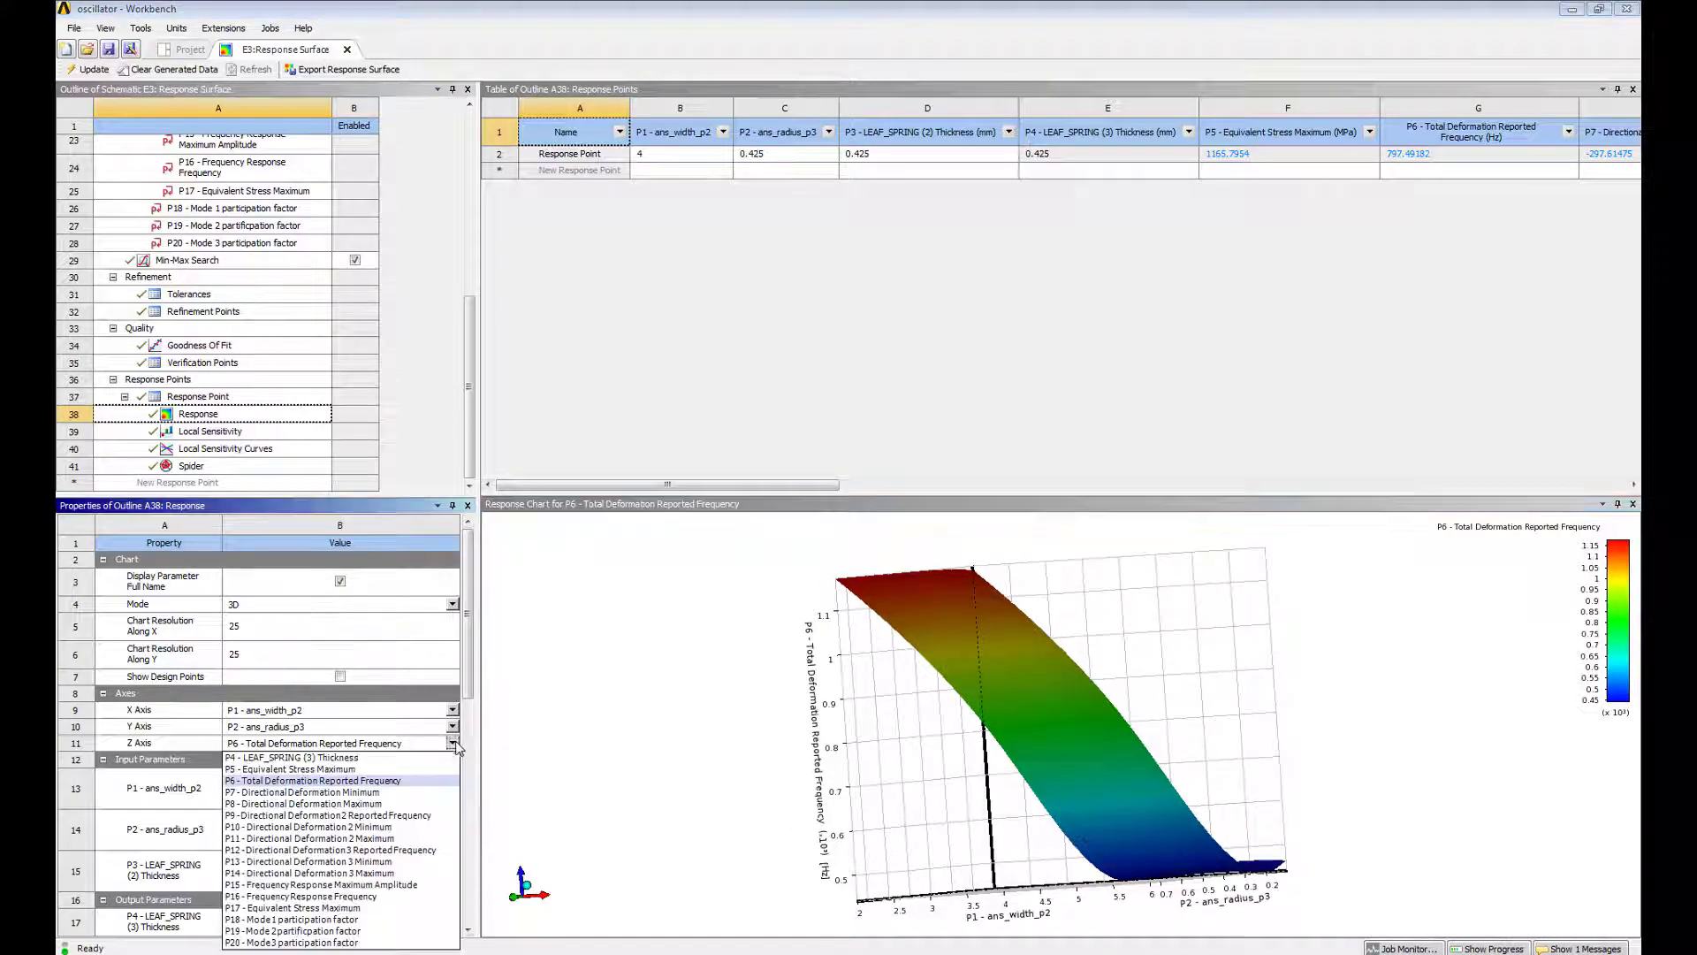
pyautogui.click(402, 816)
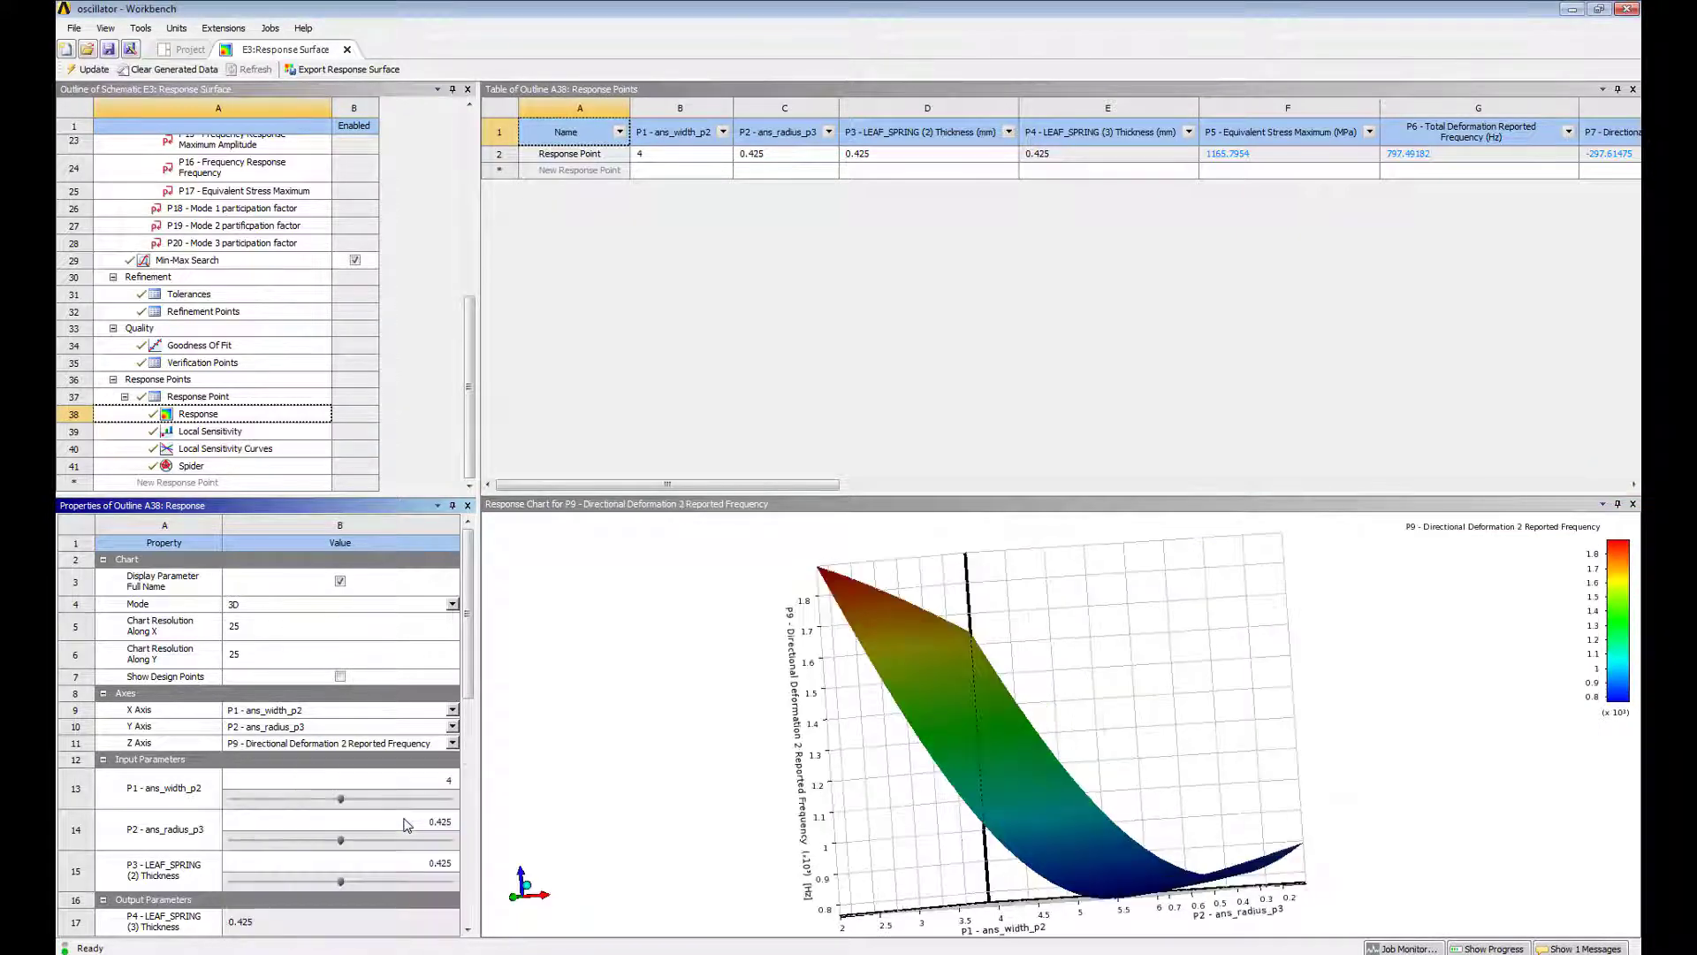
pyautogui.click(452, 742)
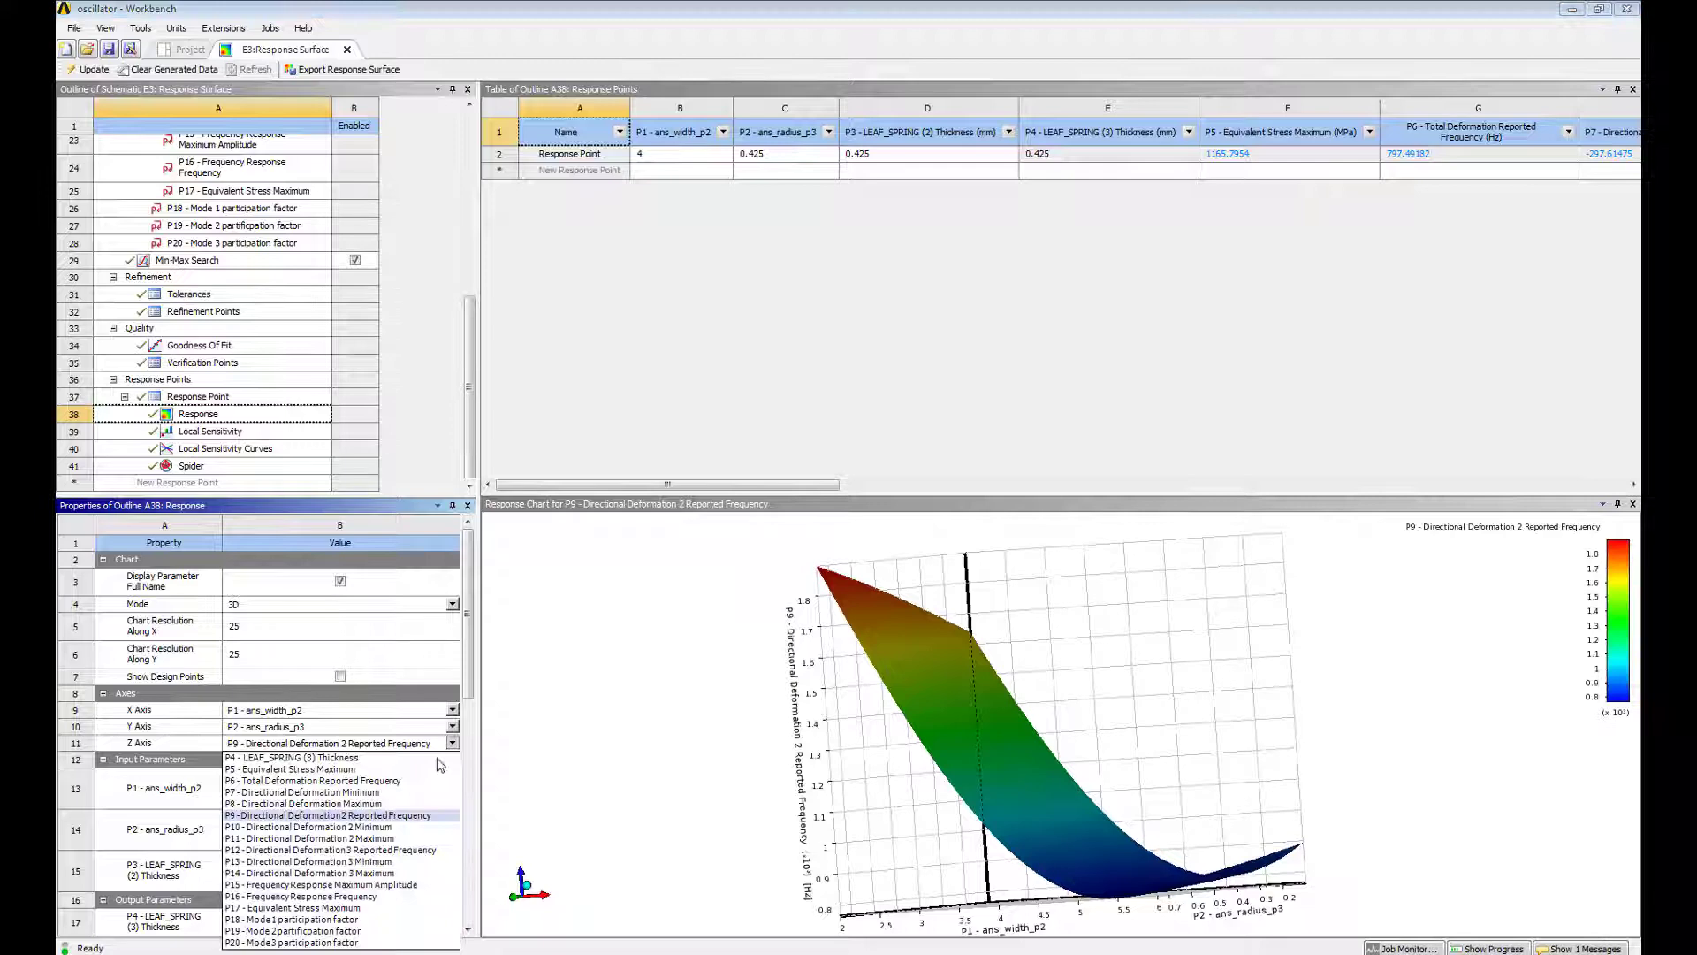
pyautogui.click(409, 852)
pyautogui.moveTo(855, 698); pyautogui.dragTo(944, 894)
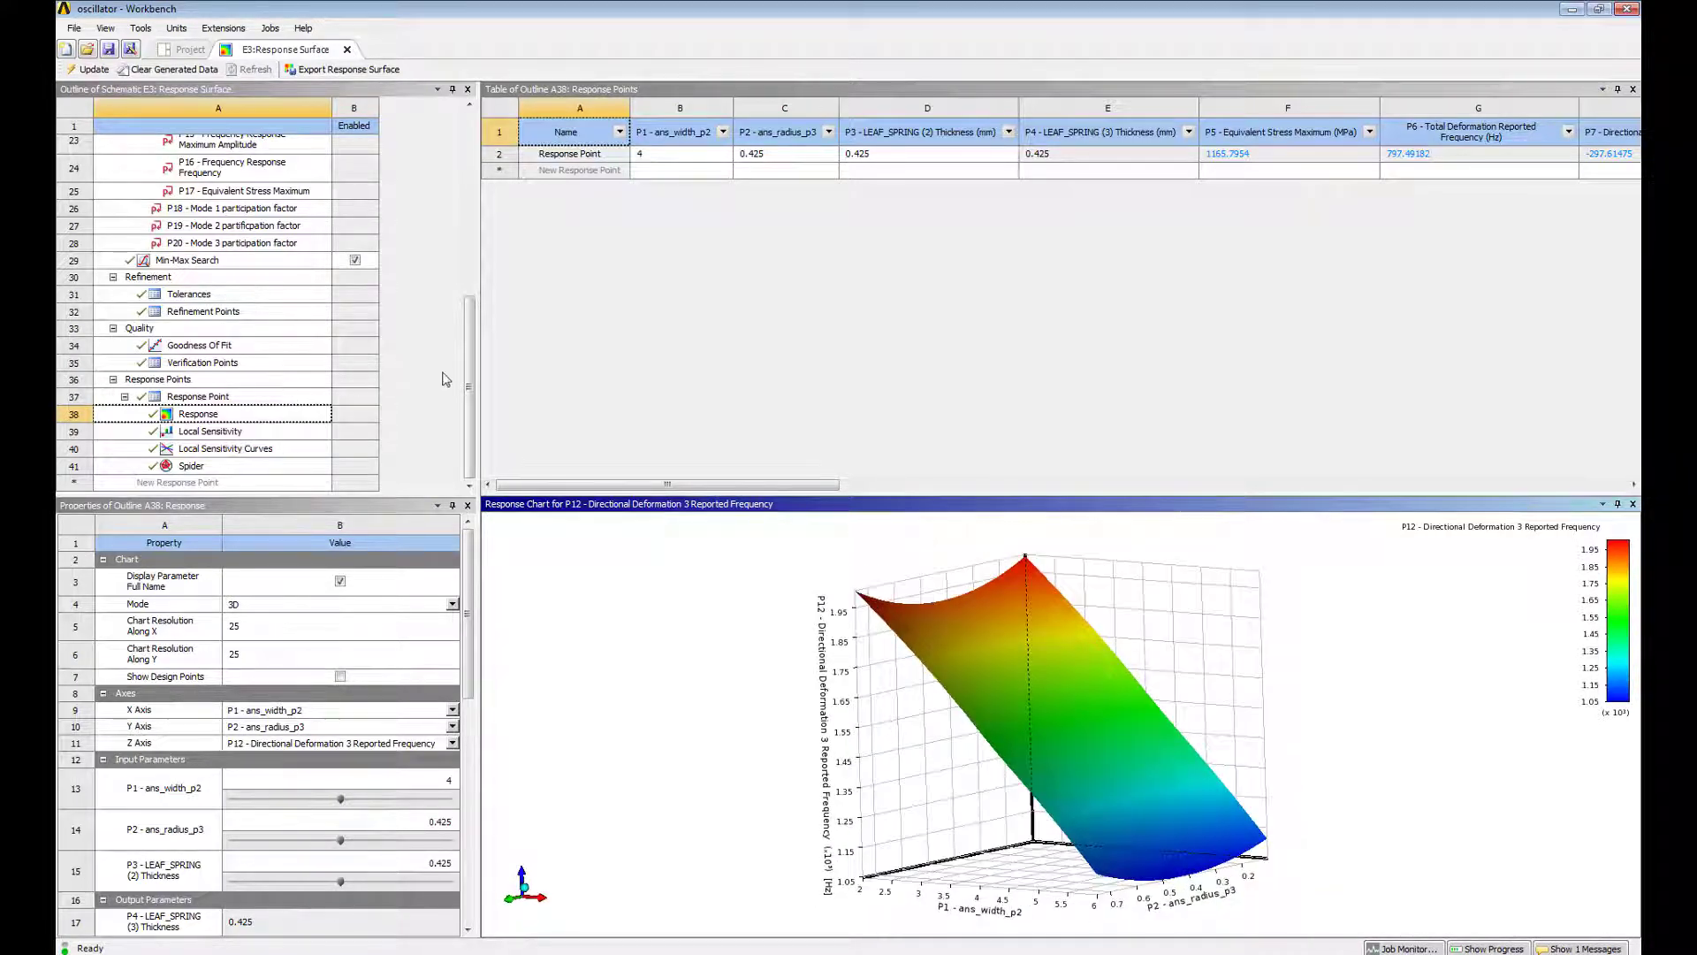
# Enable Generate Verification Points for the Response Surface and set the number of verification points to 16.
pyautogui.moveTo(468, 386); pyautogui.dragTo(468, 202)
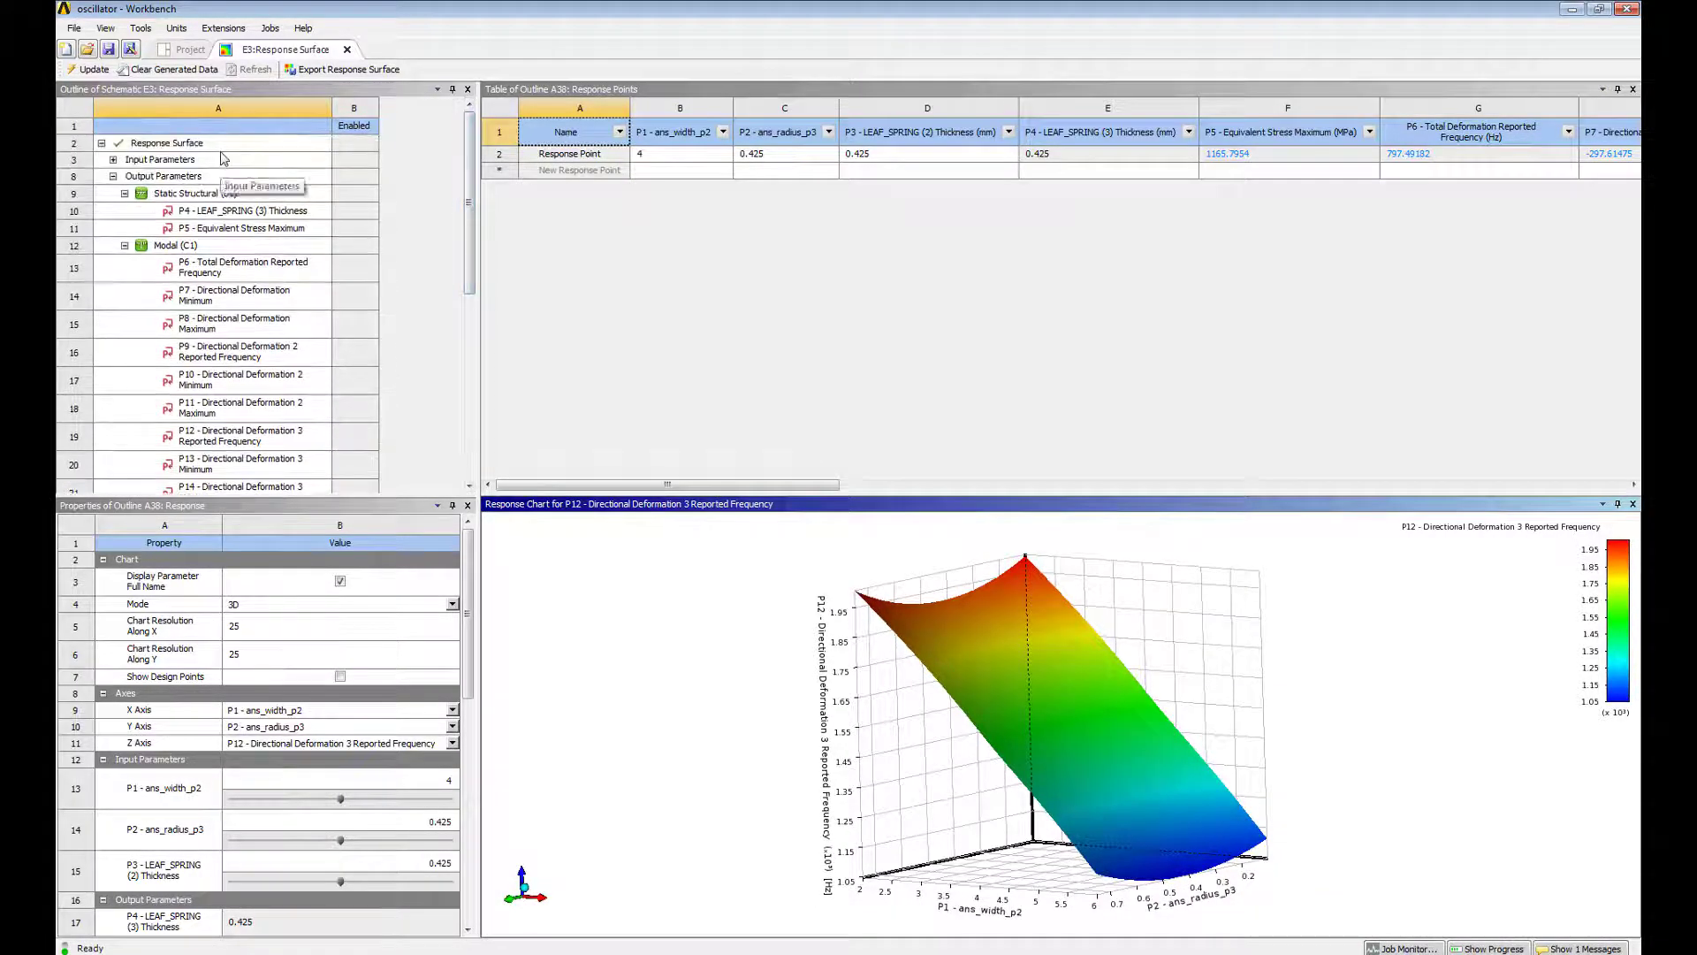
pyautogui.click(209, 143)
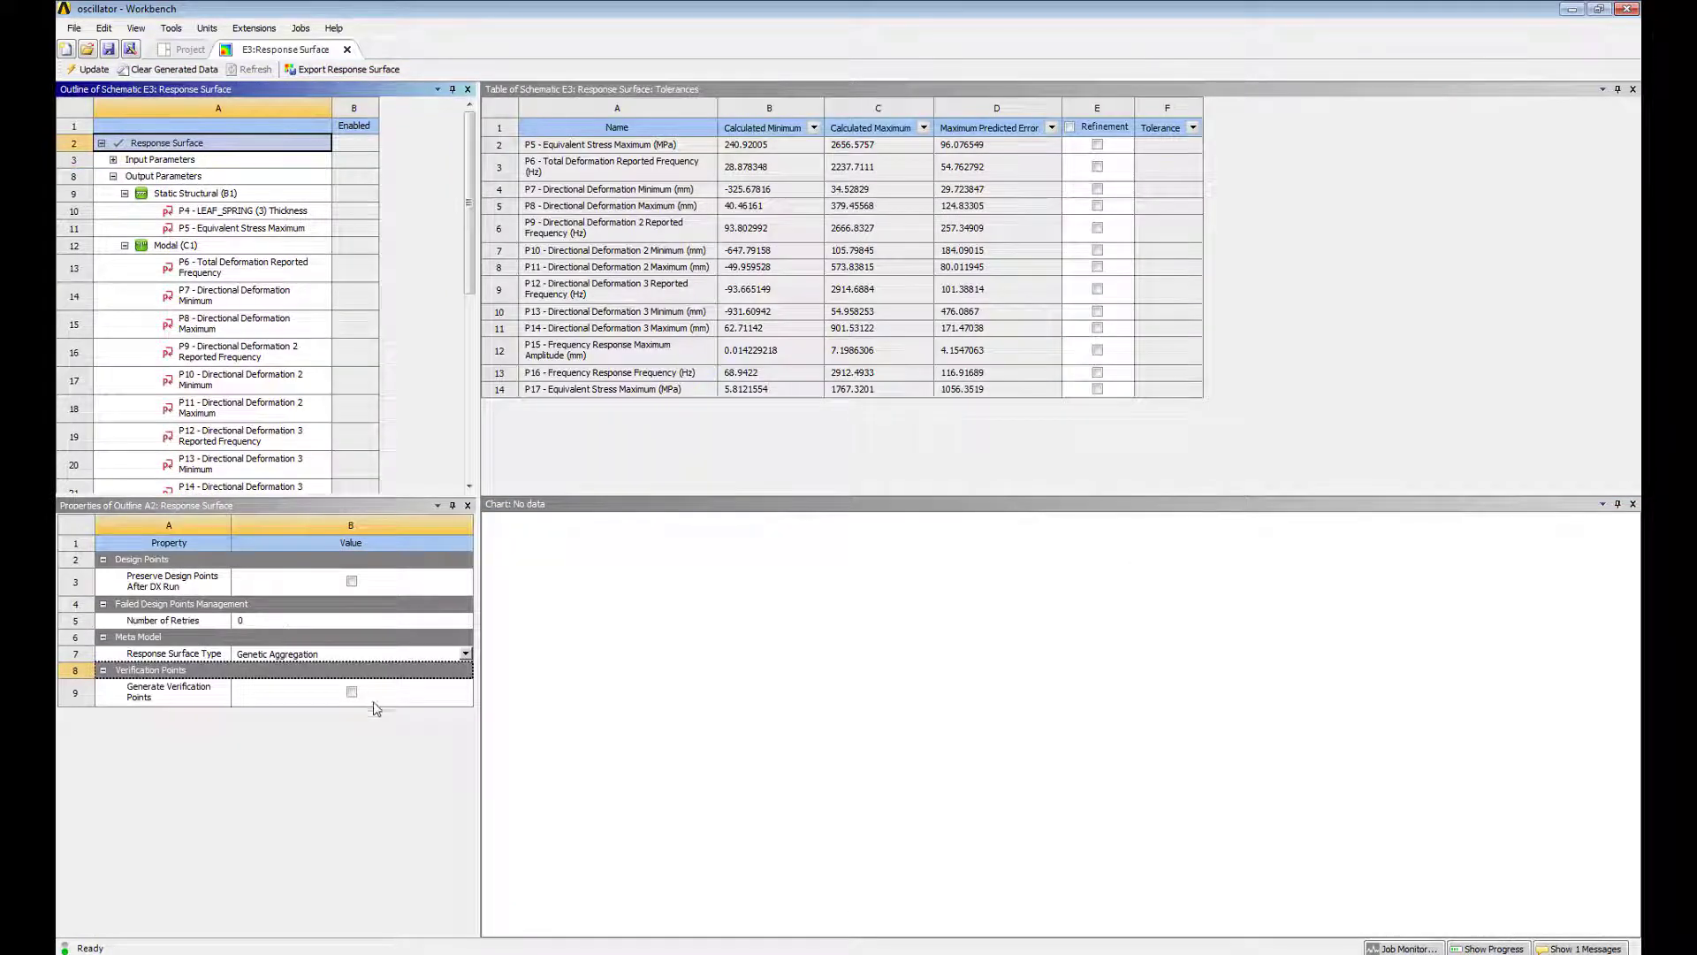
pyautogui.click(352, 692)
pyautogui.click(336, 718)
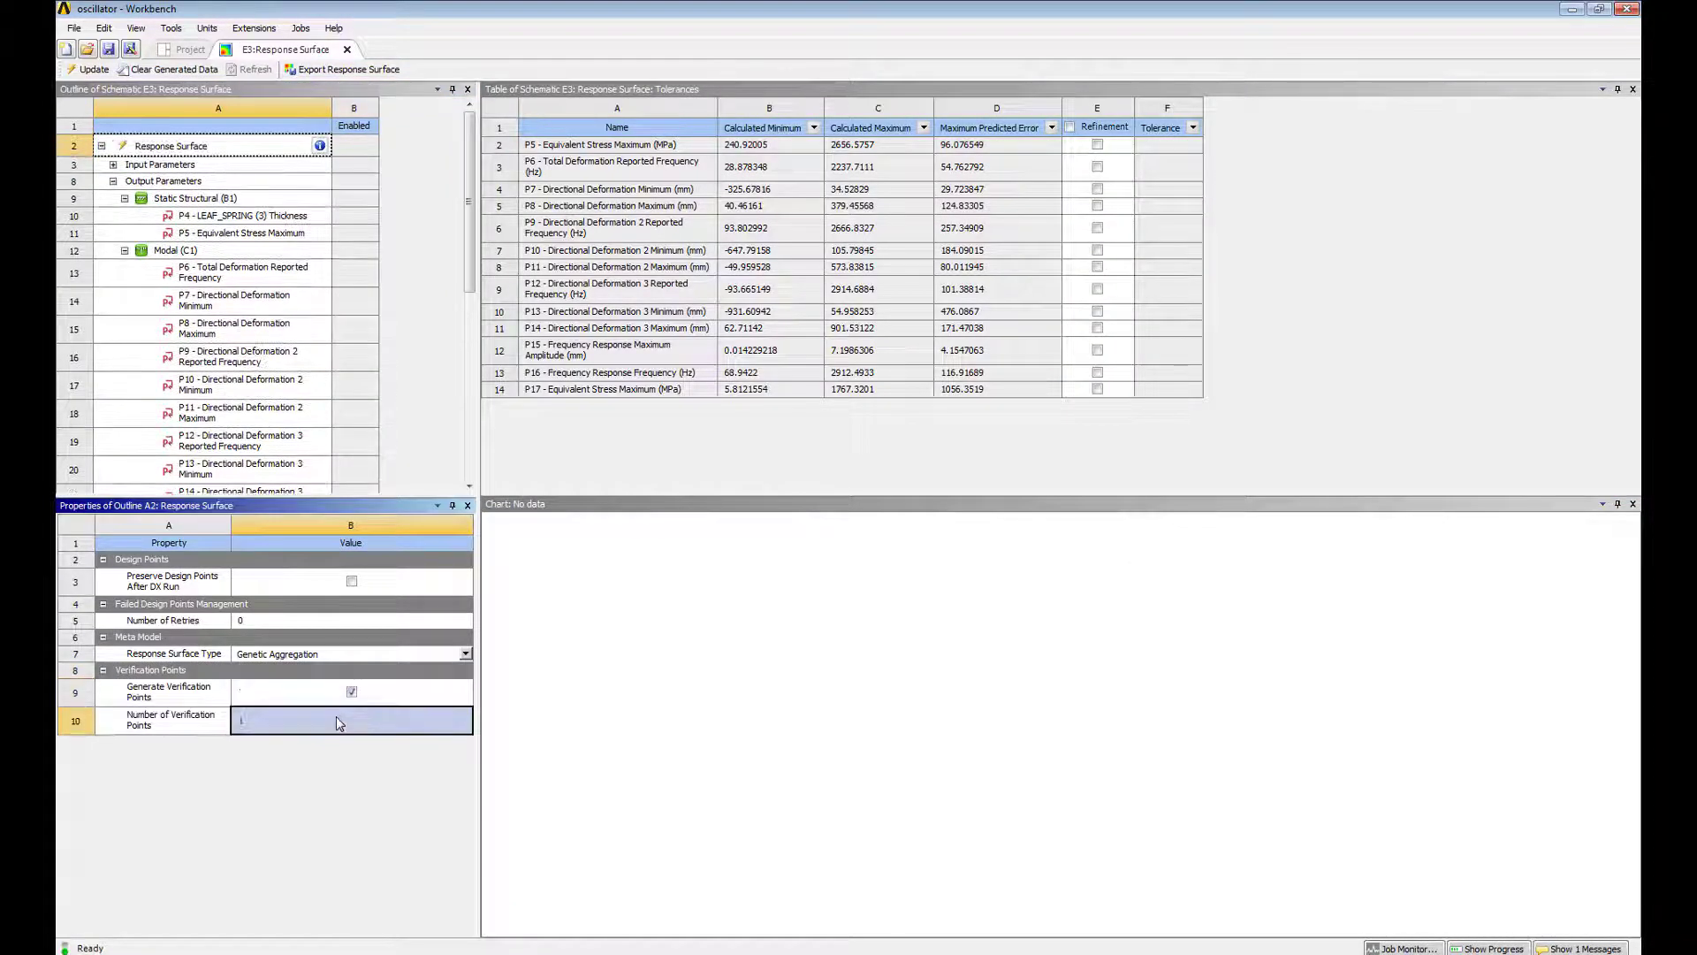
pyautogui.click(337, 721)
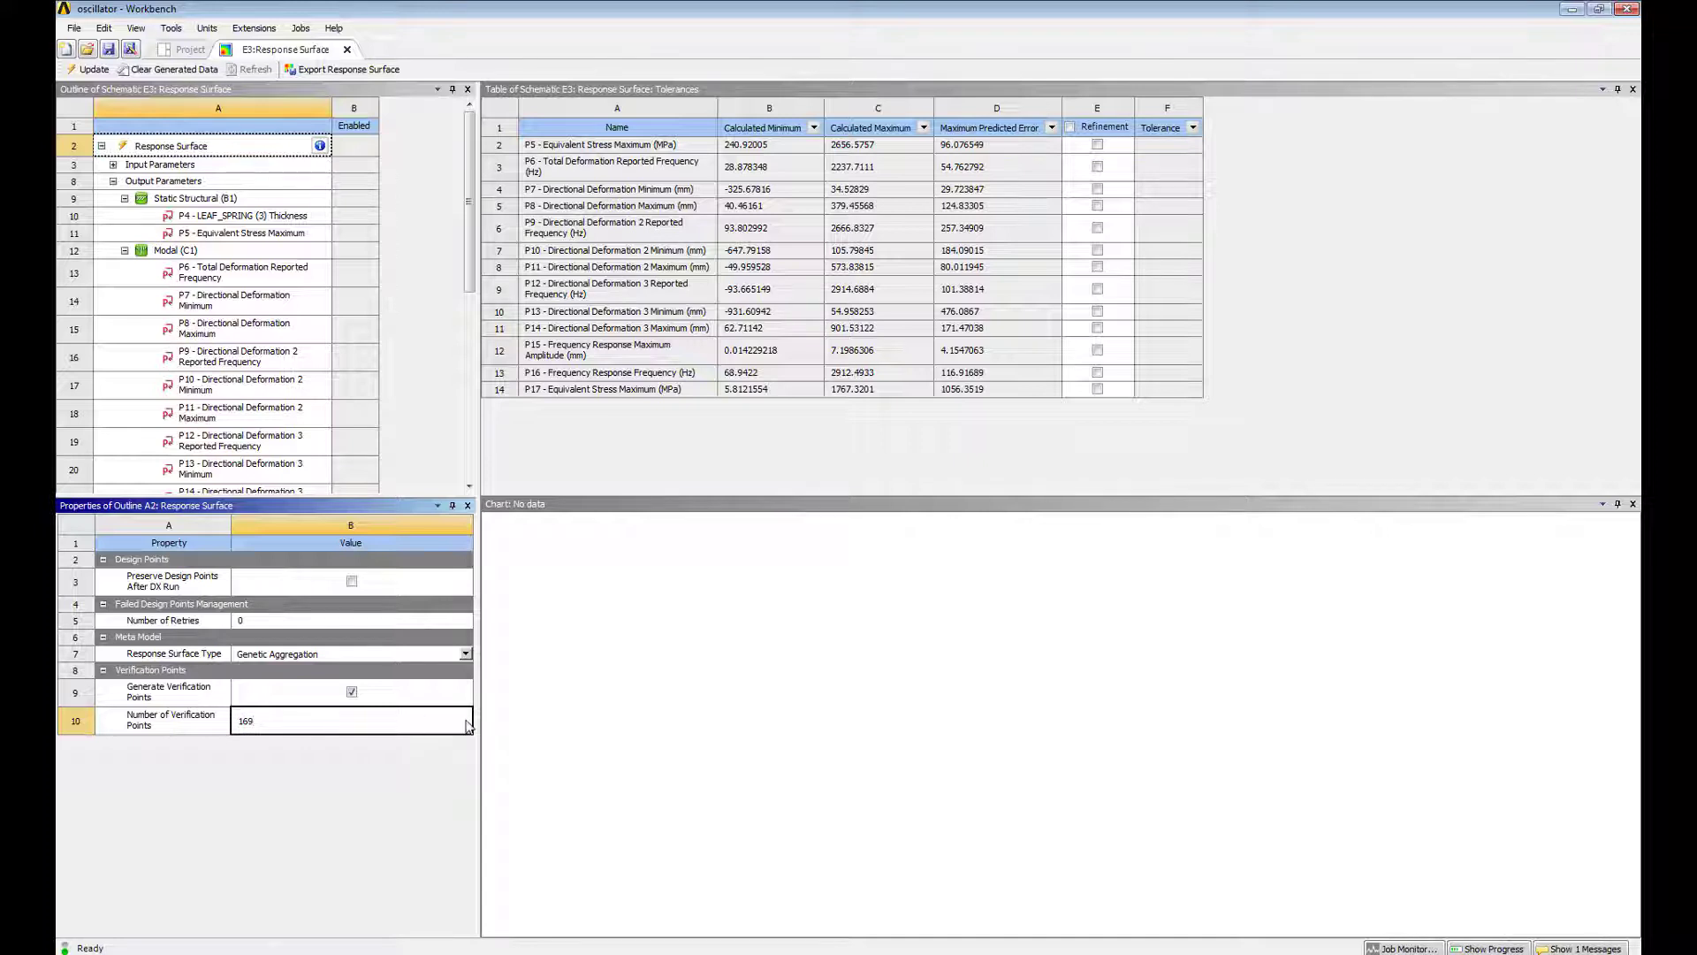
pyautogui.write('169')
pyautogui.press('BackSpace')
pyautogui.press('Return')
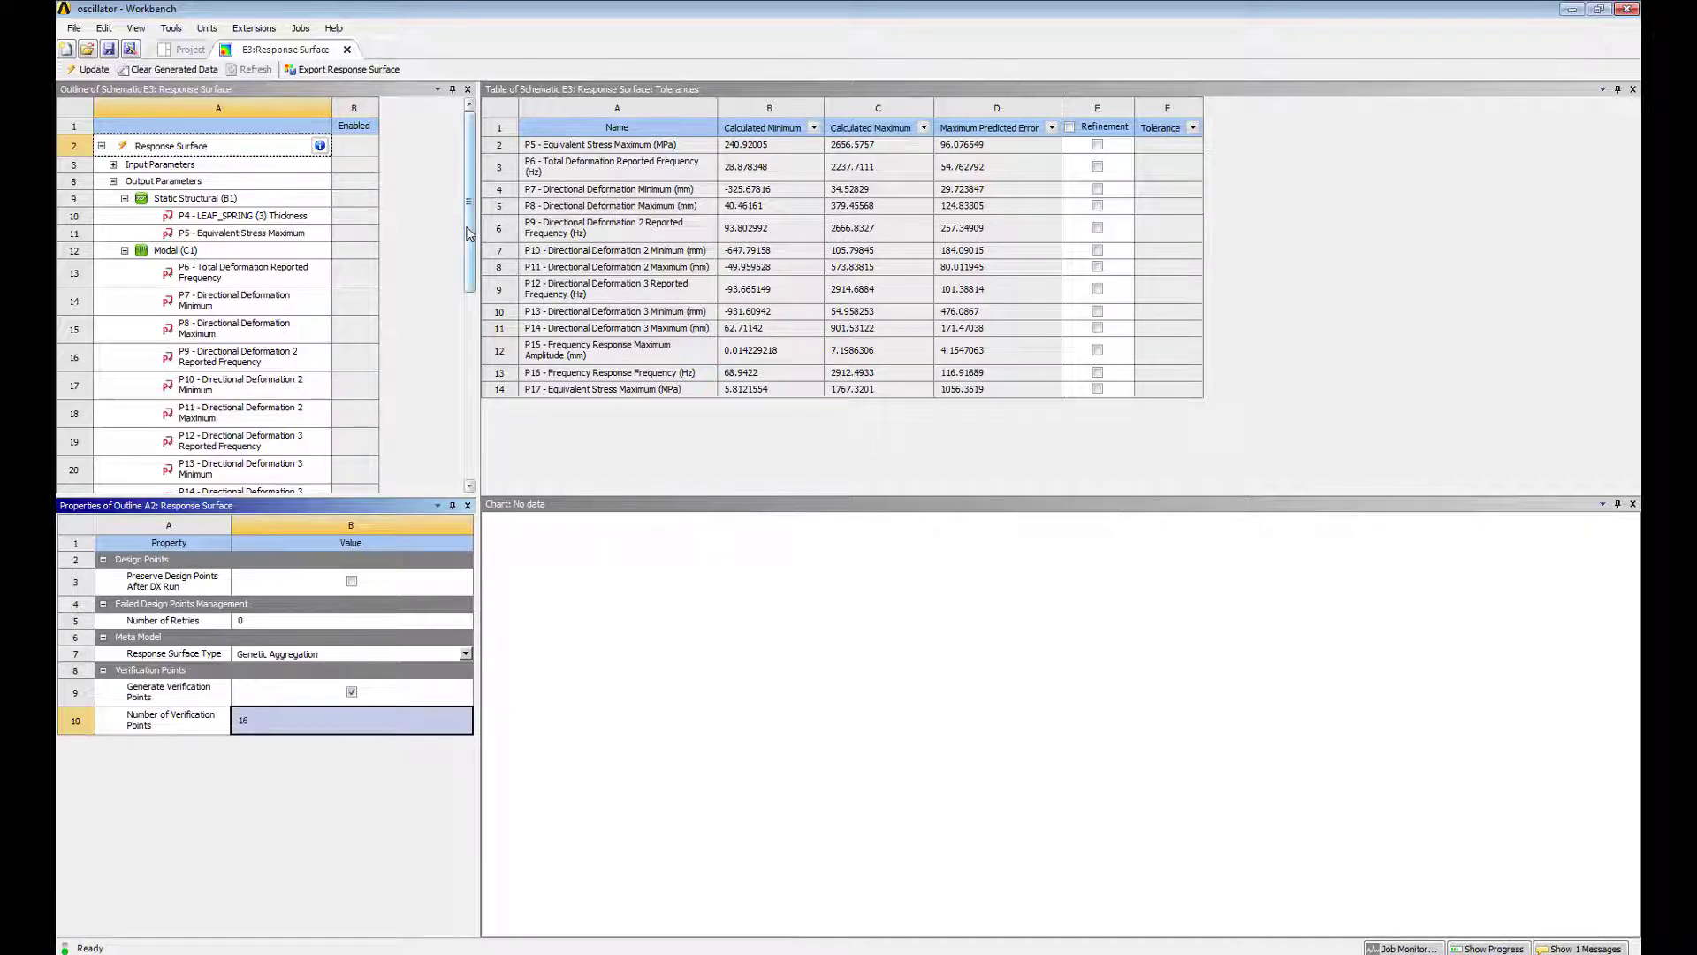
# Update the Response Surface, saving the project, and open the Verification Points under Quality.
pyautogui.moveTo(468, 247); pyautogui.dragTo(477, 325)
pyautogui.scroll(5, 424, 221)
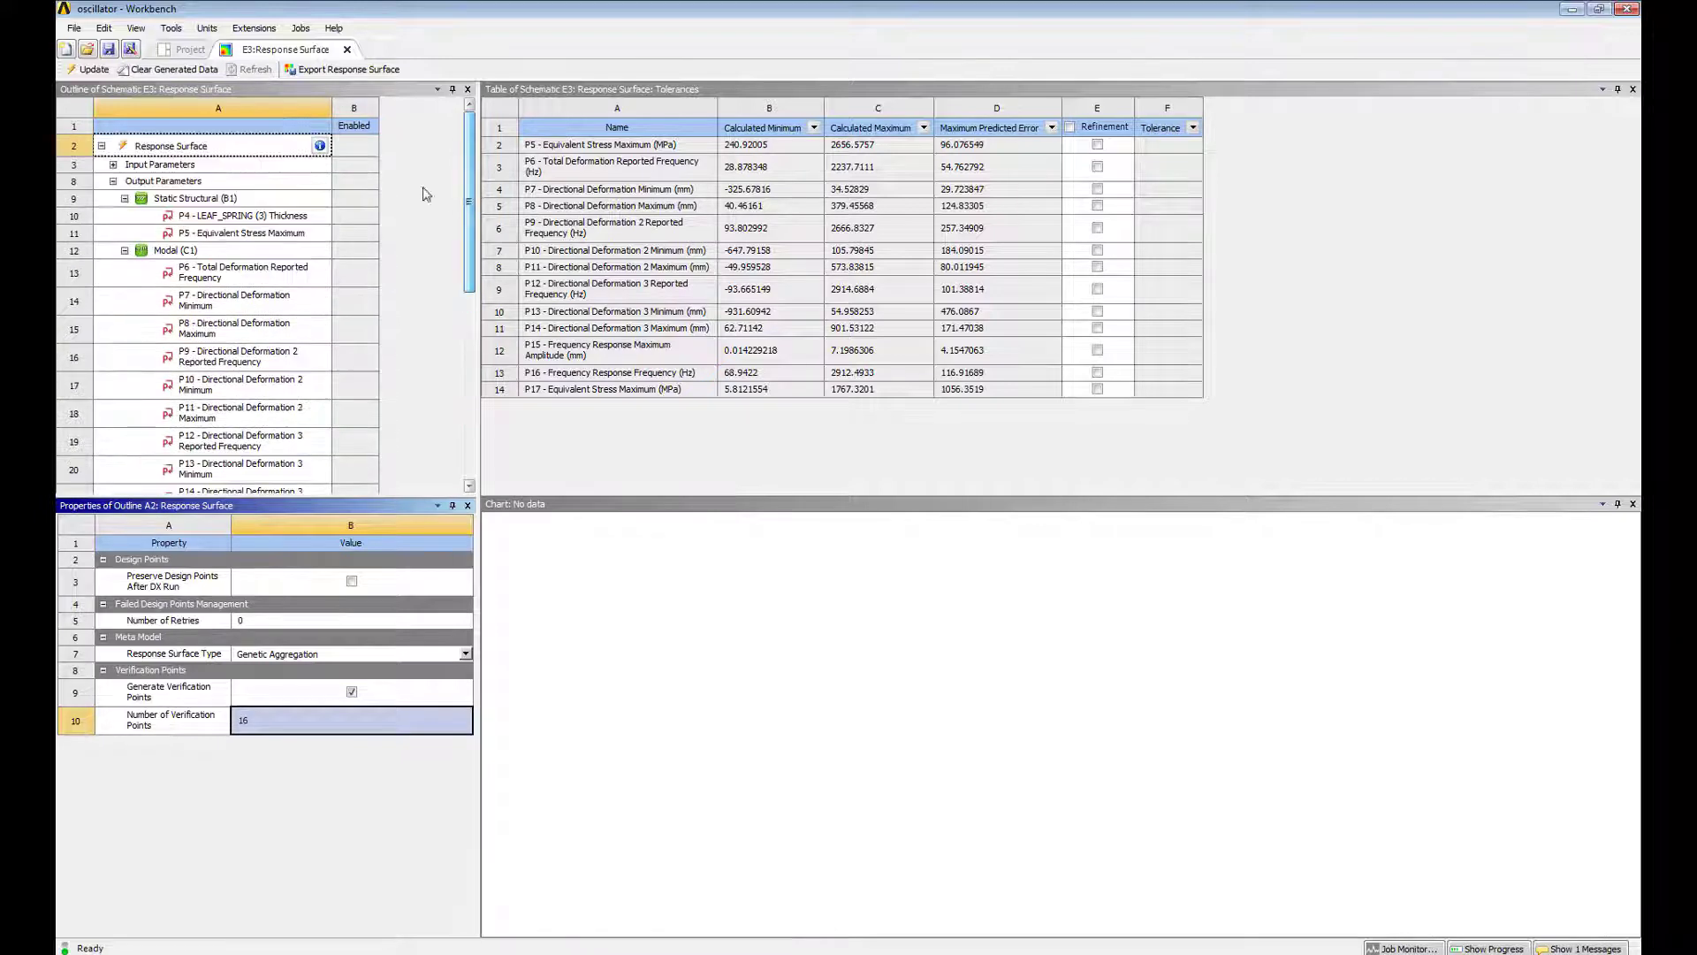
pyautogui.click(91, 70)
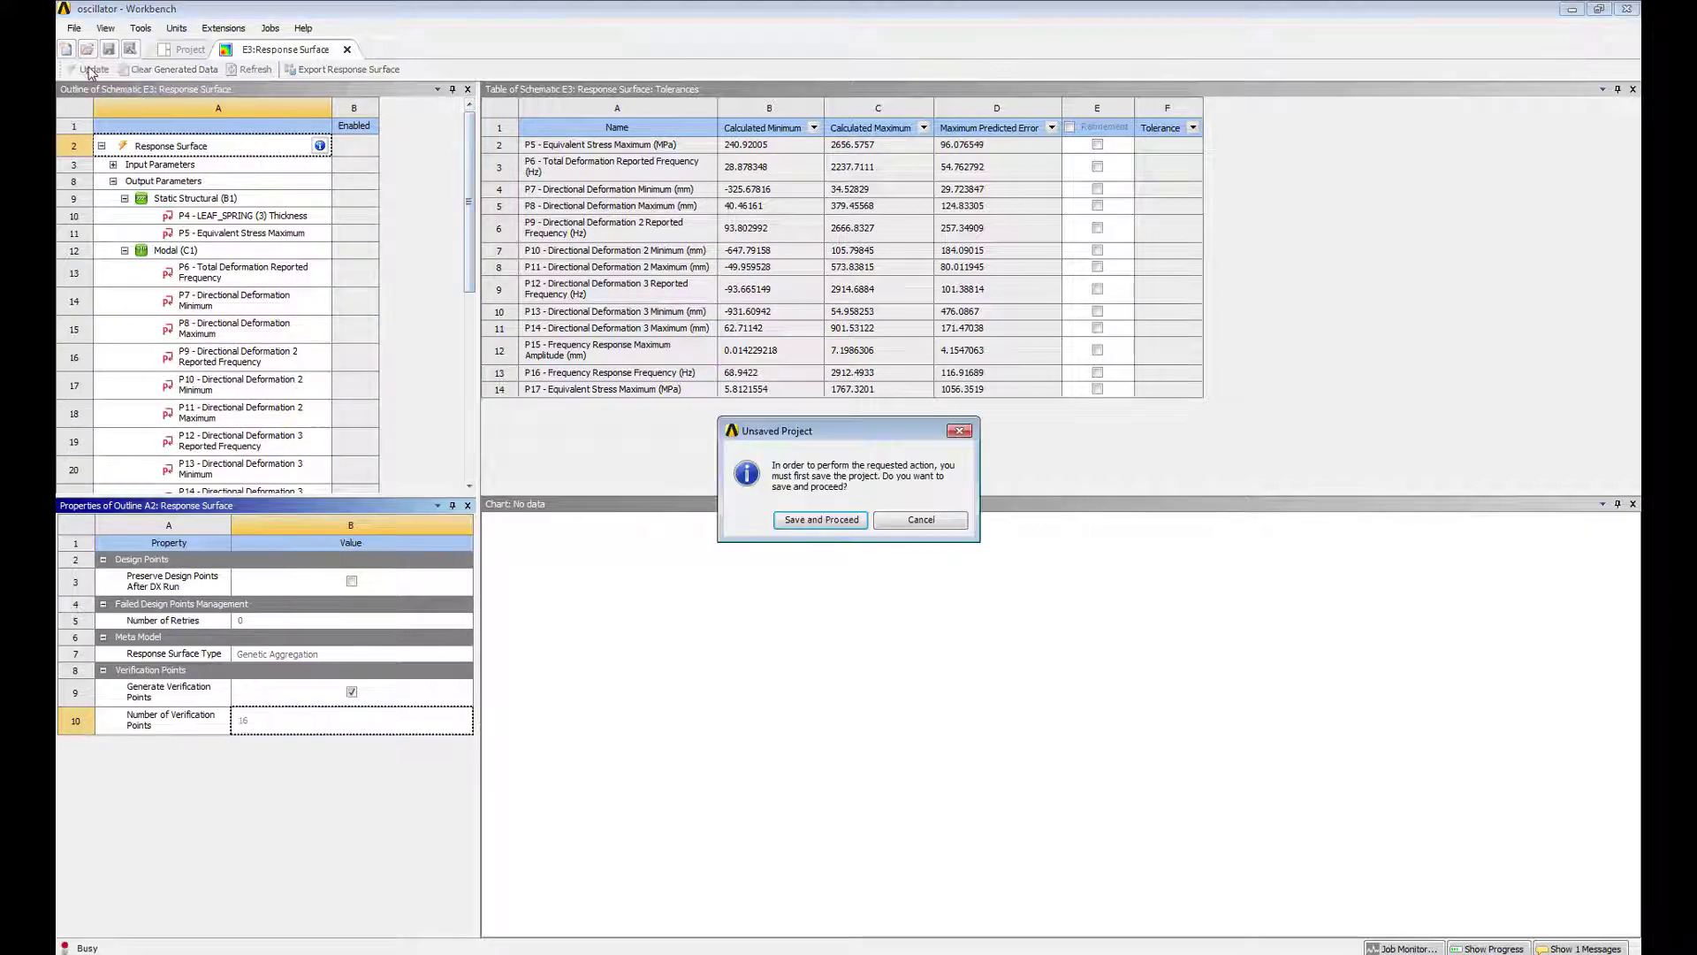
pyautogui.click(834, 523)
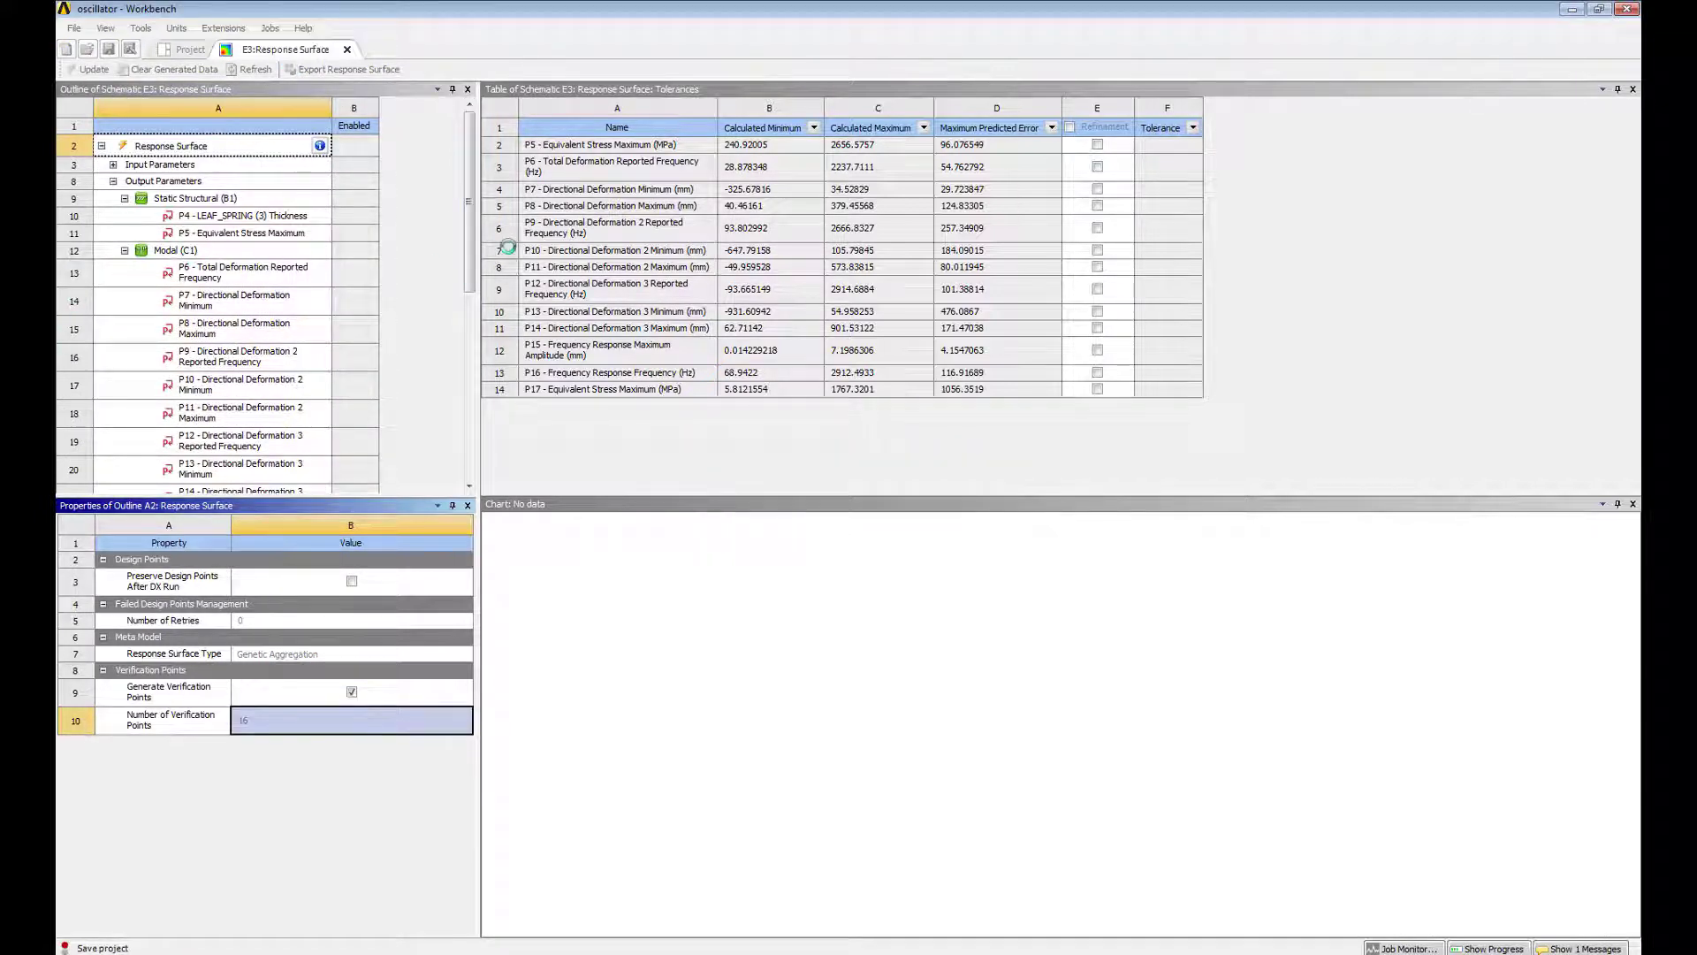
pyautogui.moveTo(469, 261); pyautogui.dragTo(459, 453)
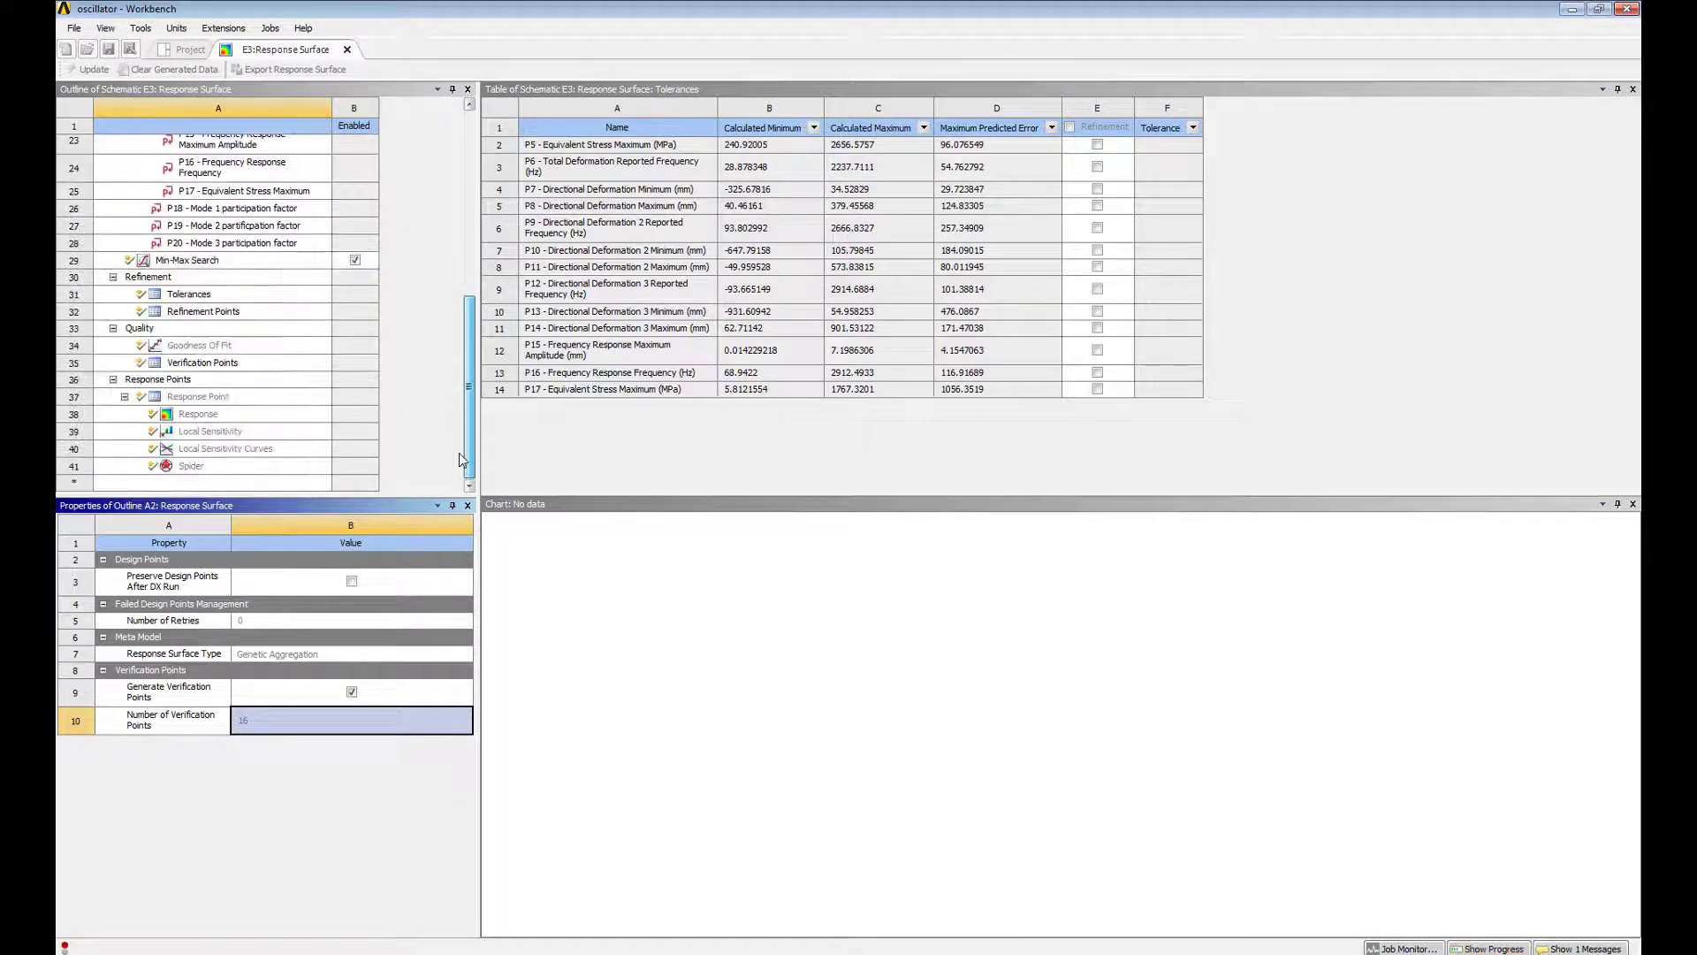
pyautogui.click(212, 363)
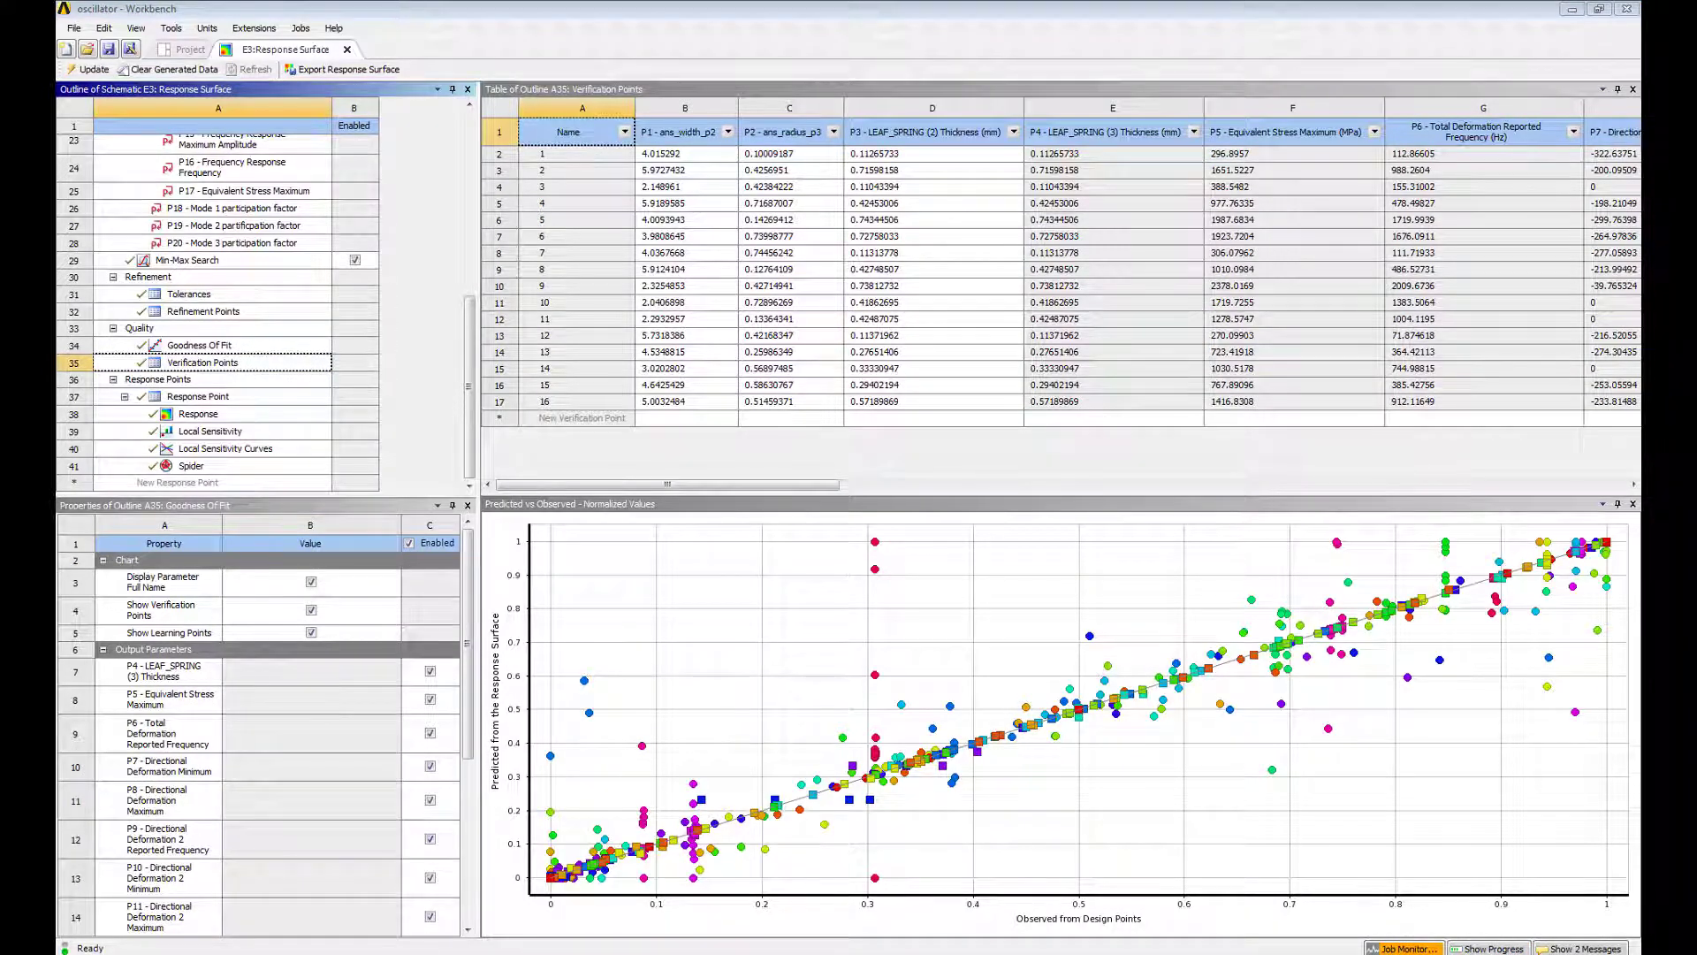
# Inspect several outlying and near-diagonal points in the Predicted vs Observed chart, comparing their observed and predicted values.
pyautogui.click(1052, 713)
pyautogui.click(878, 587)
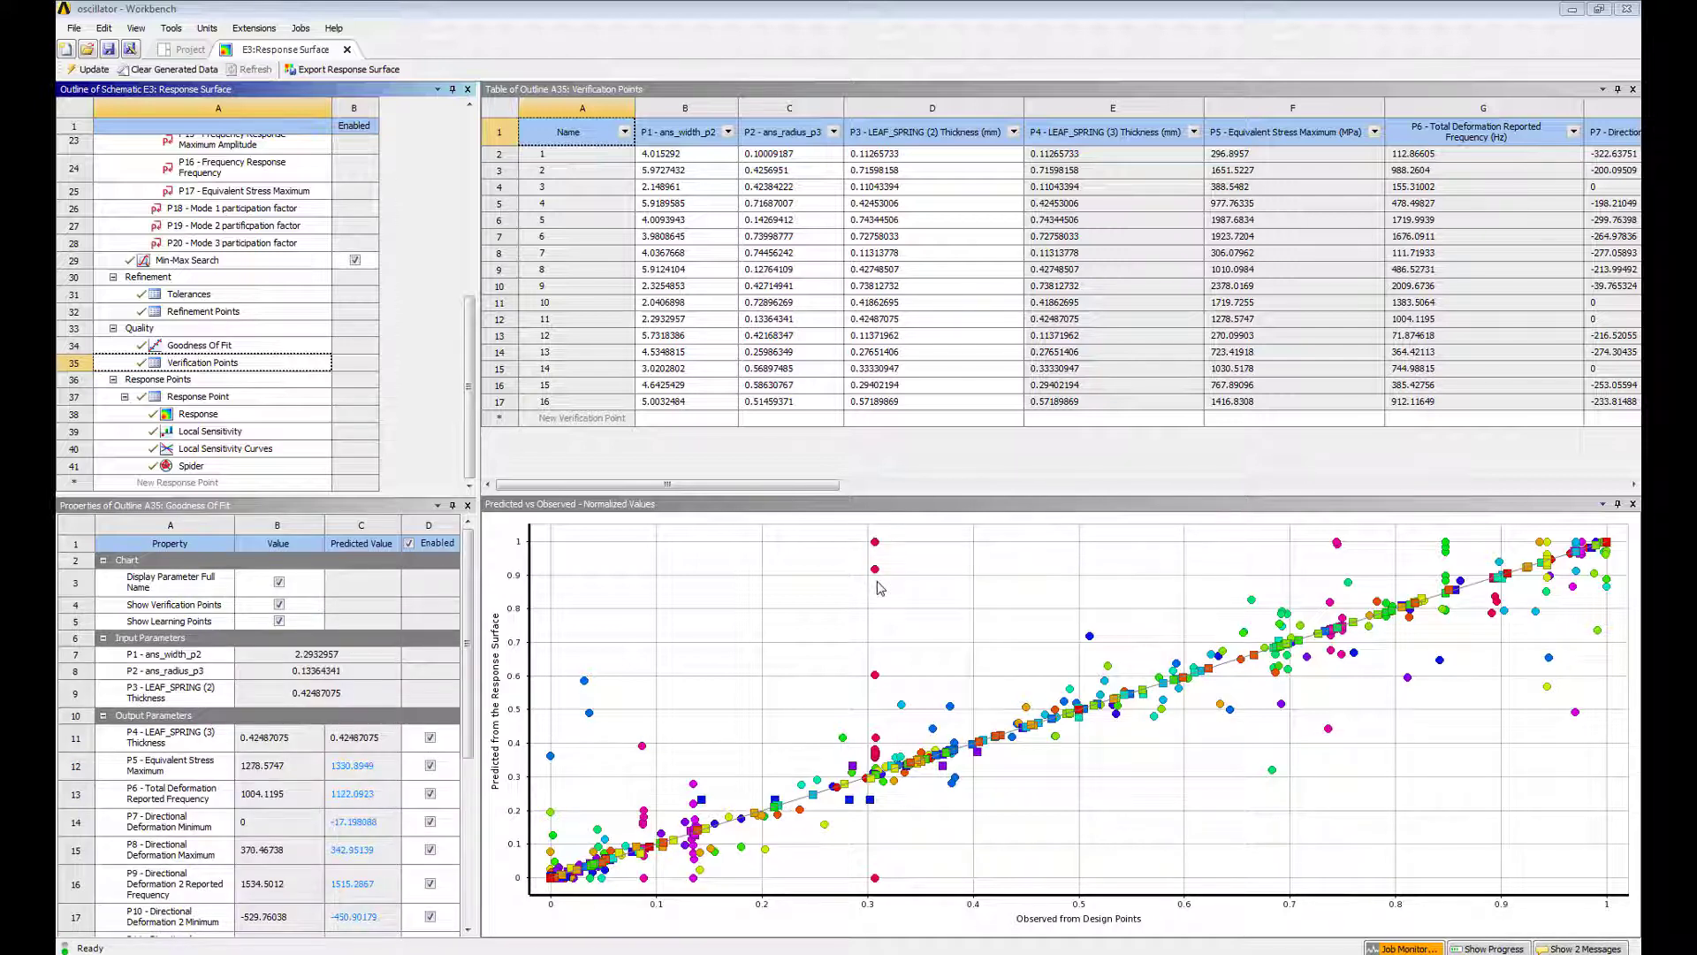
pyautogui.click(585, 682)
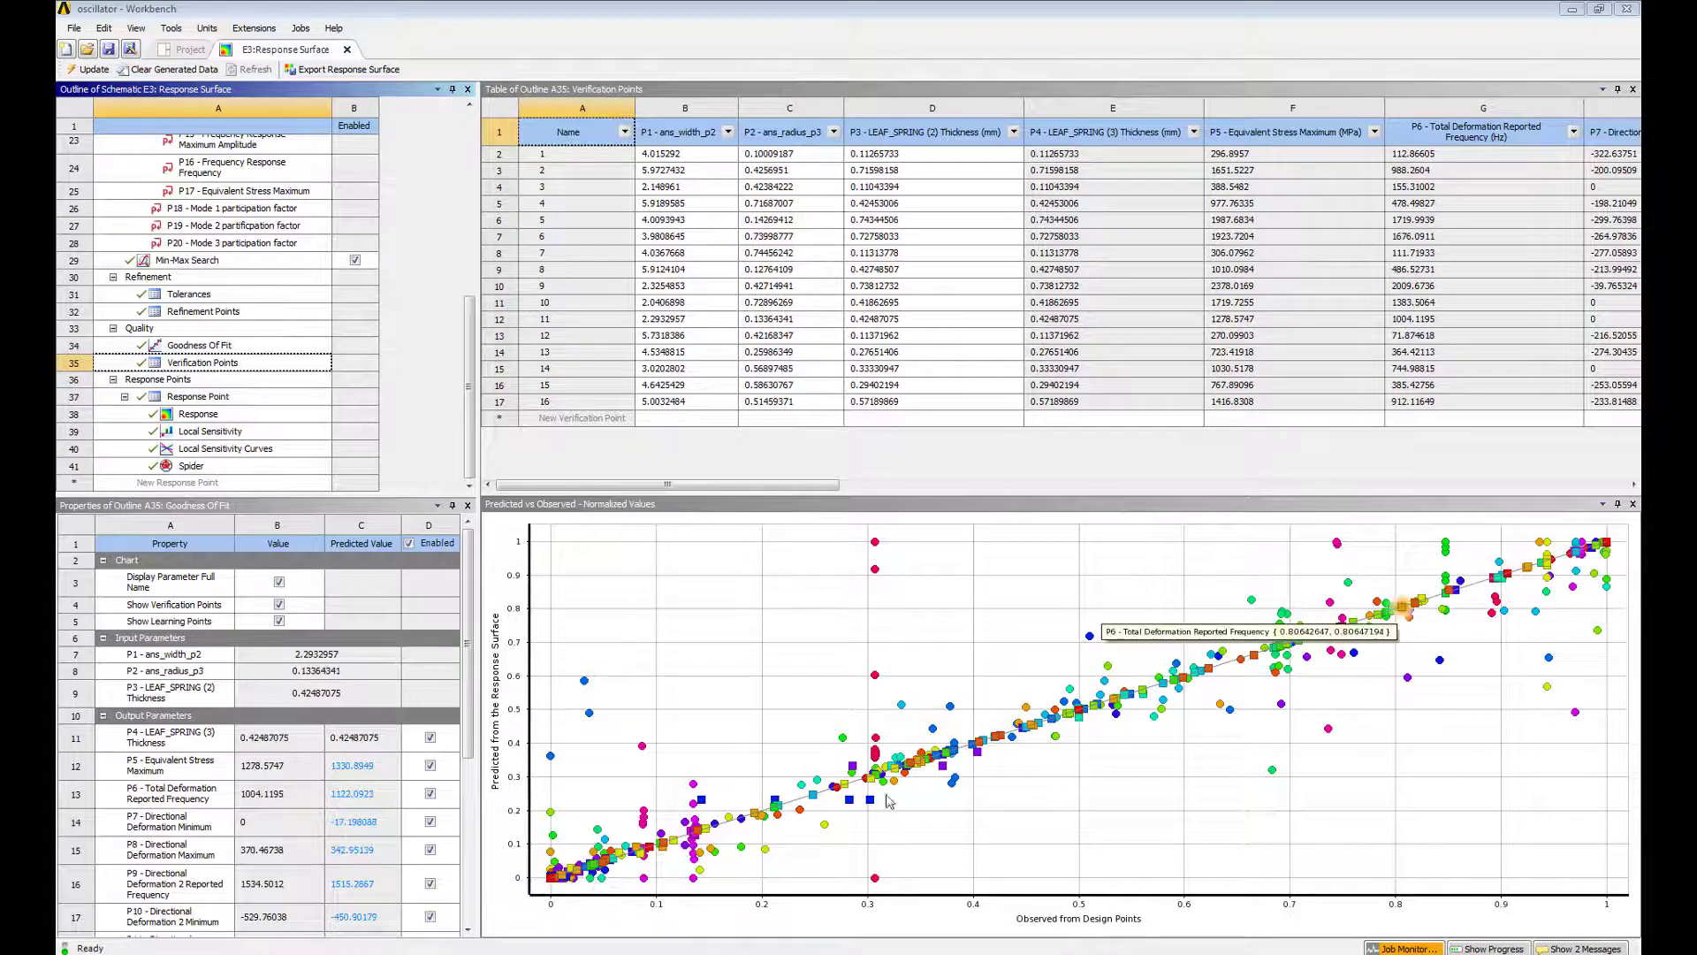
pyautogui.click(1399, 608)
pyautogui.click(1378, 601)
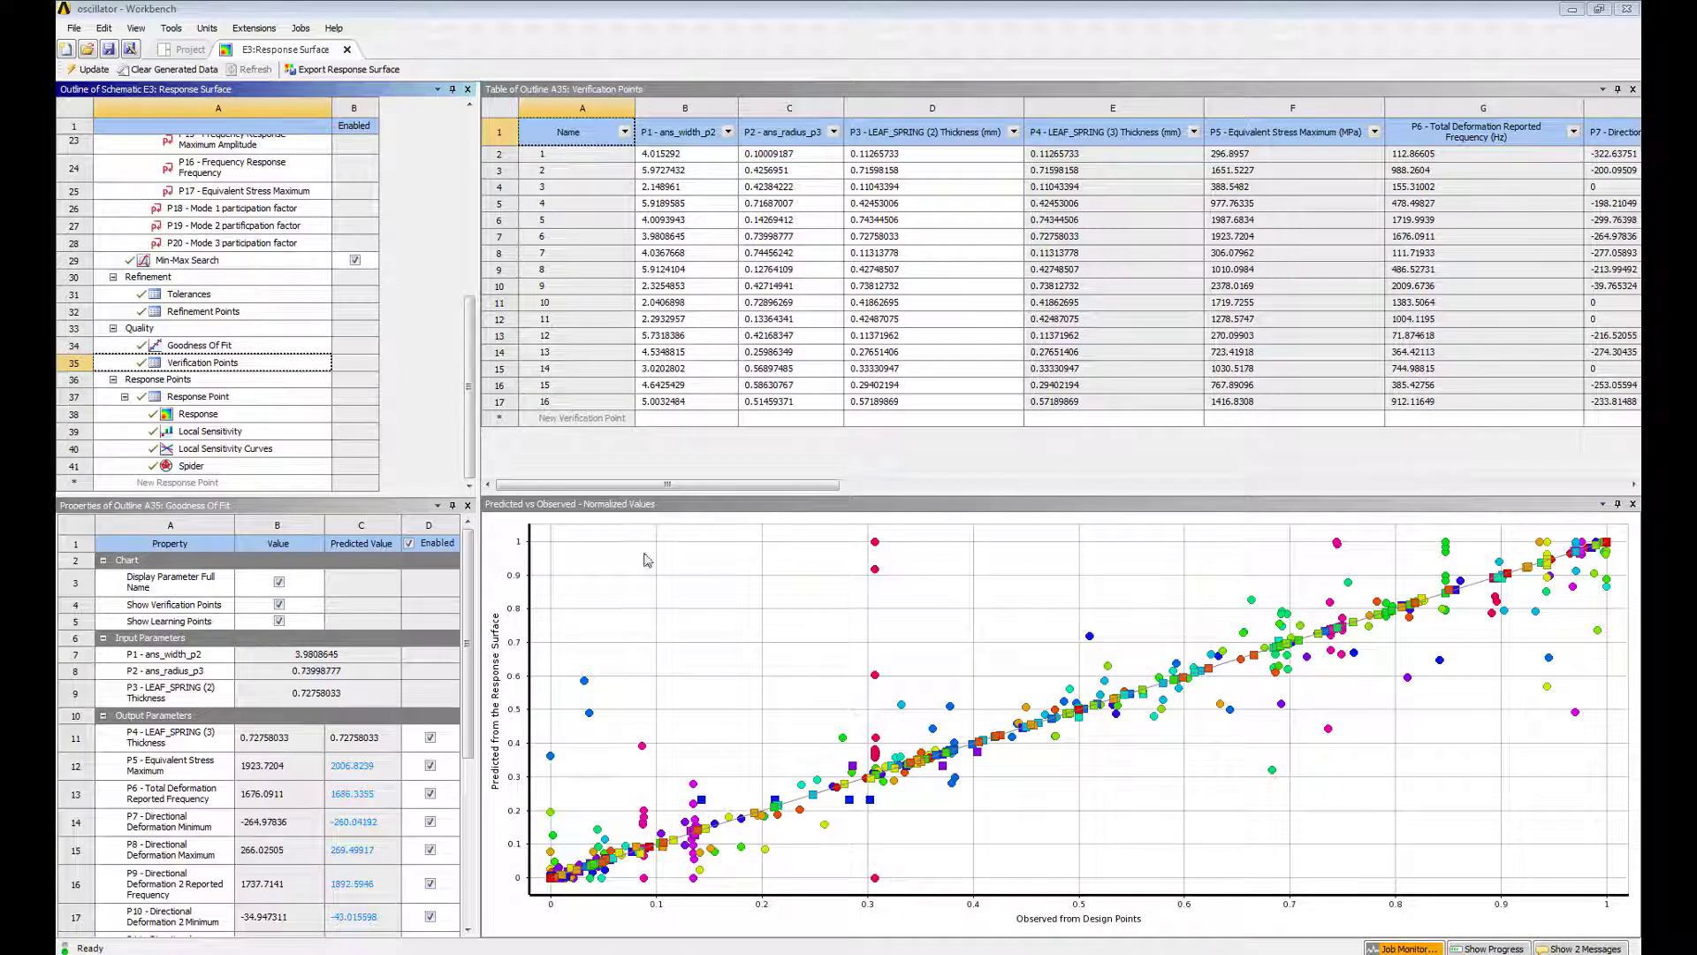
# Insert all 16 verification points as refinement points.
pyautogui.click(546, 170)
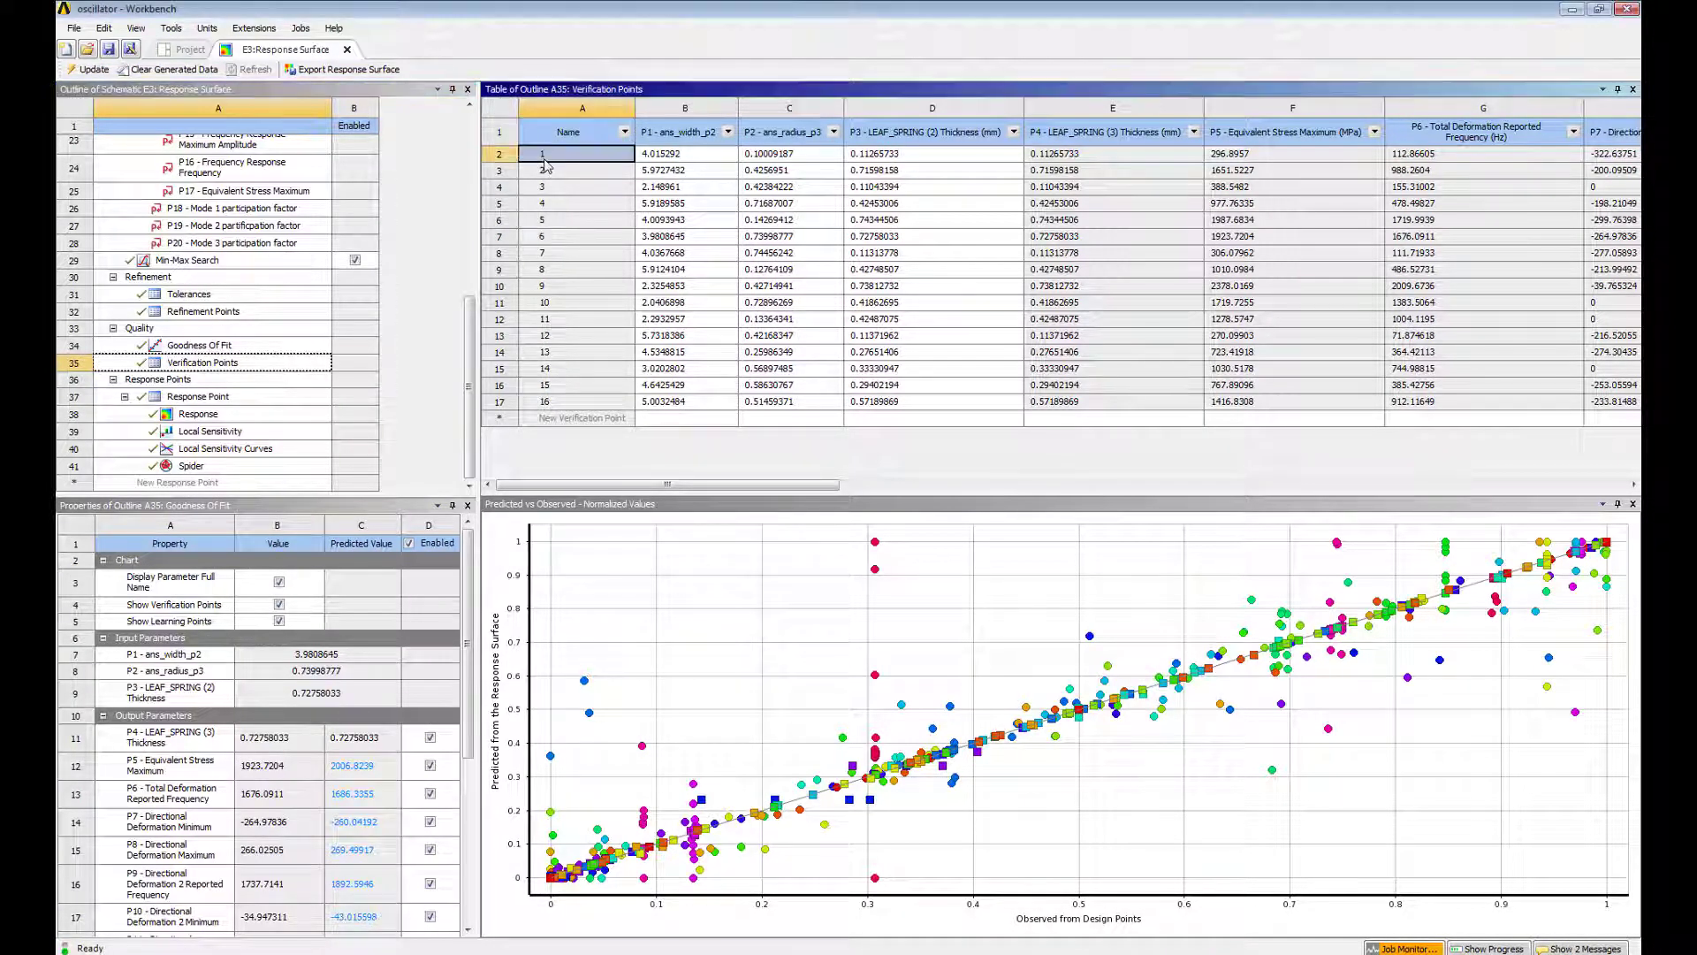
pyautogui.keyDown('shift'); pyautogui.click(570, 409); pyautogui.keyUp('shift')
pyautogui.rightClick(568, 409)
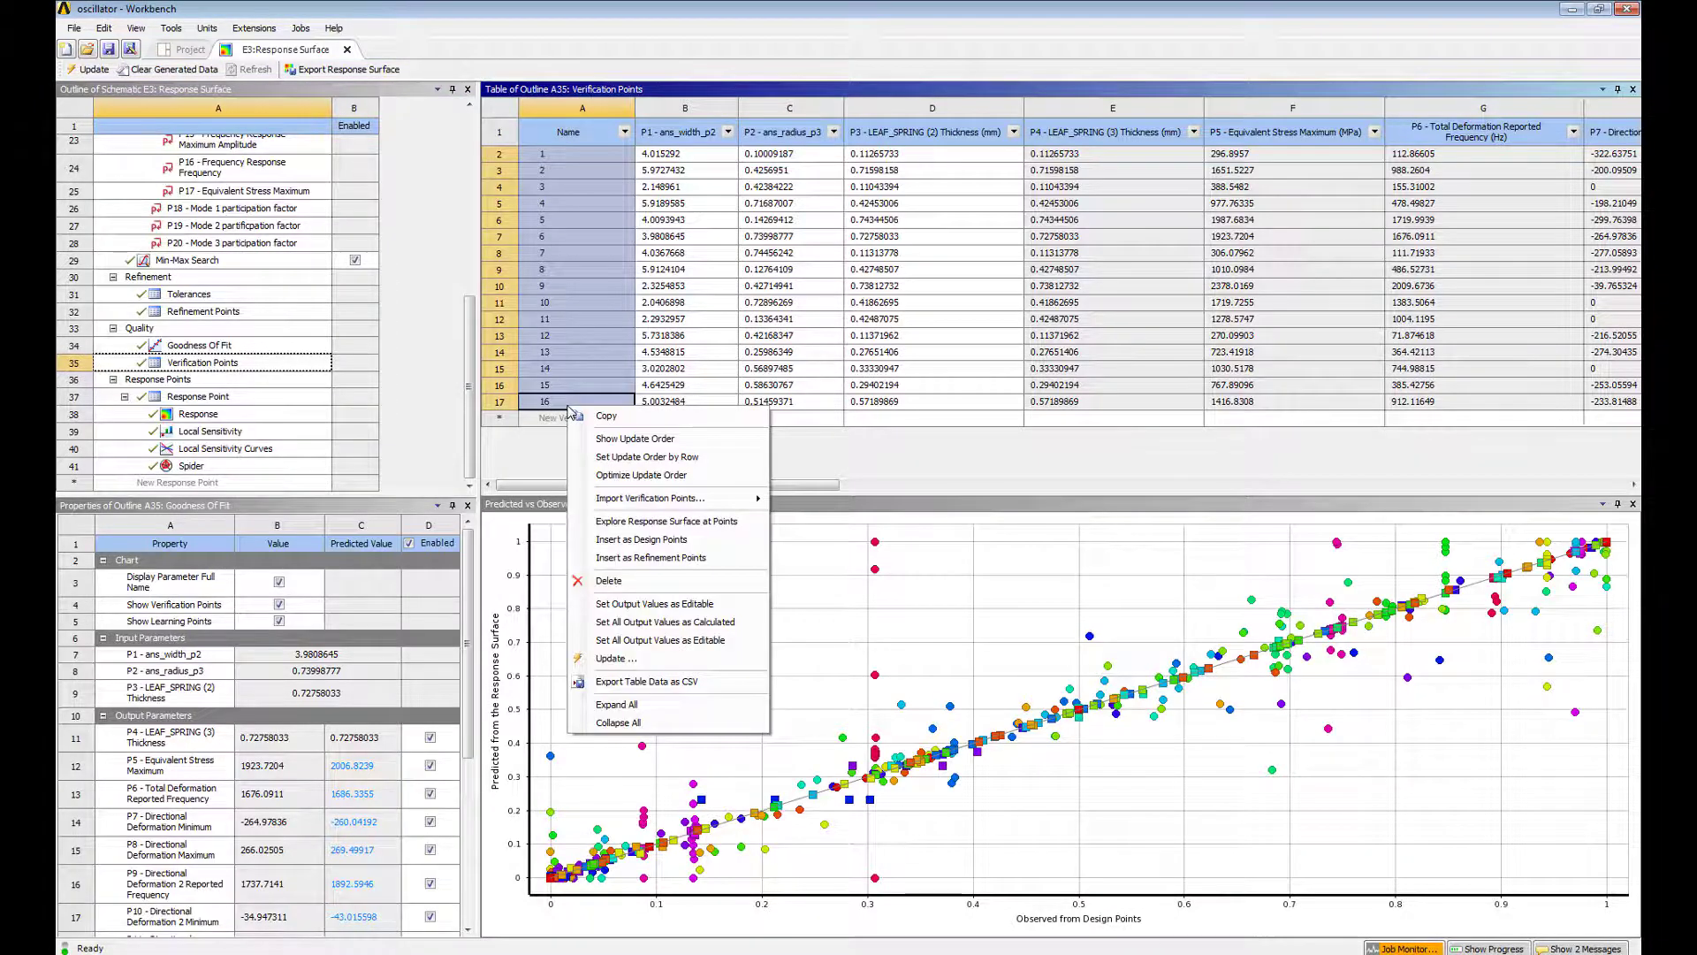
pyautogui.click(689, 558)
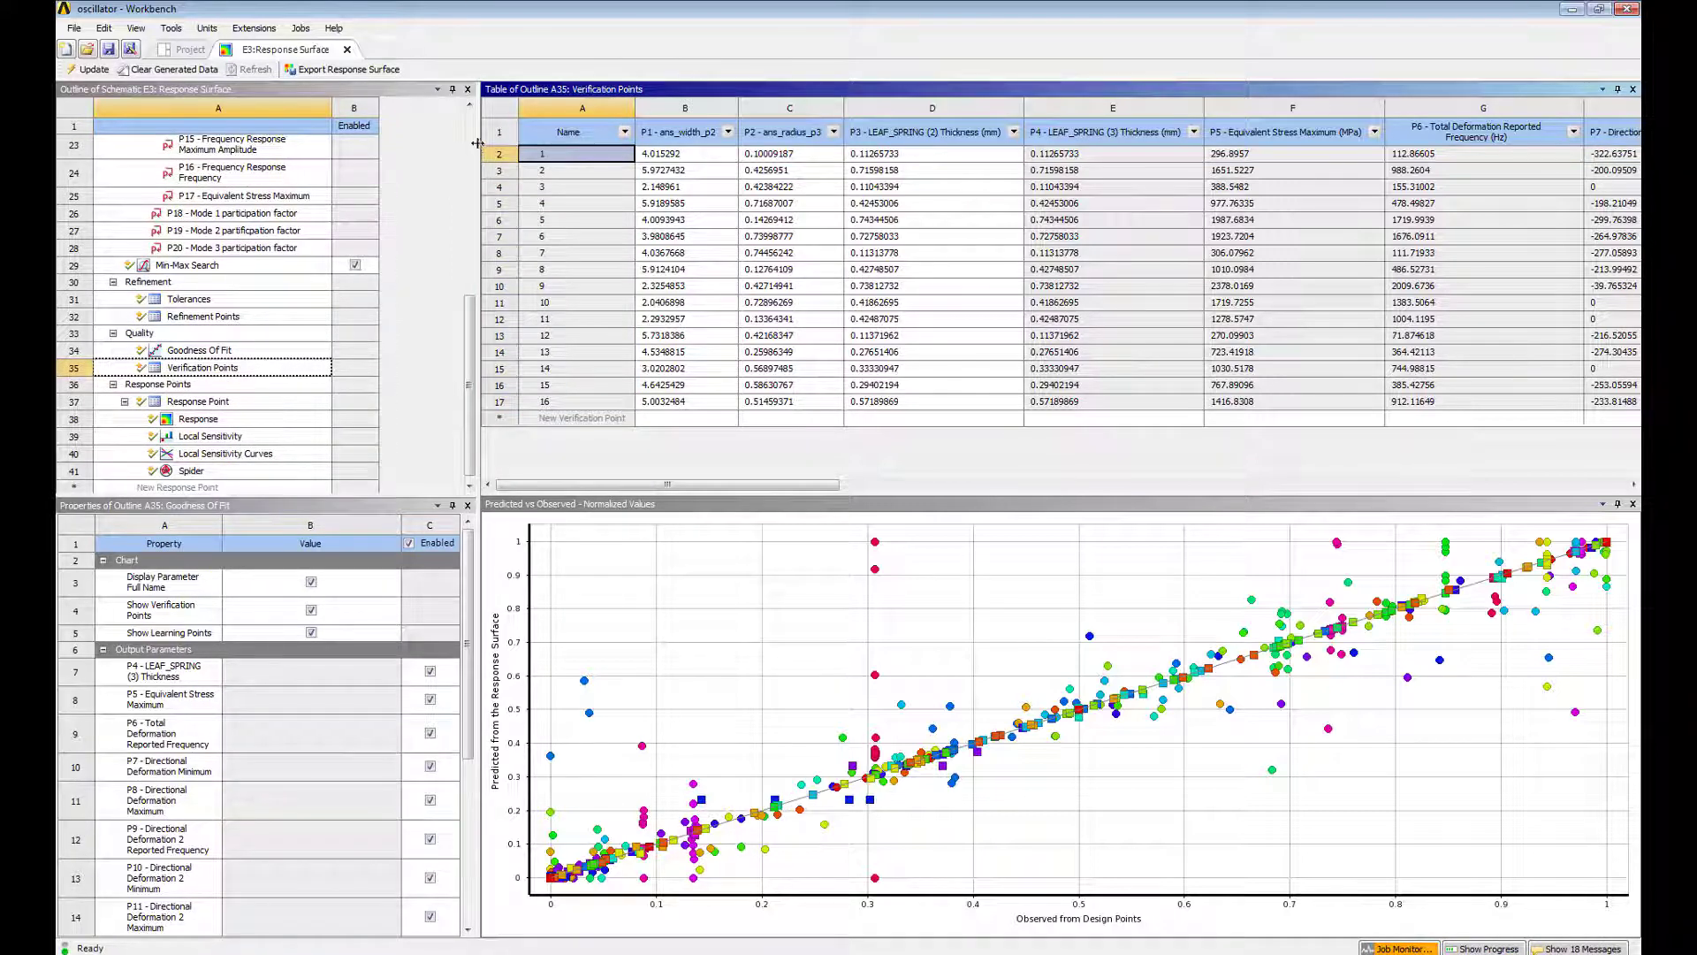
# Update the Response Surface with the refinement points, saving the project, and check a point in the Predicted vs Observed chart.
pyautogui.scroll(5, 475, 168)
pyautogui.click(93, 70)
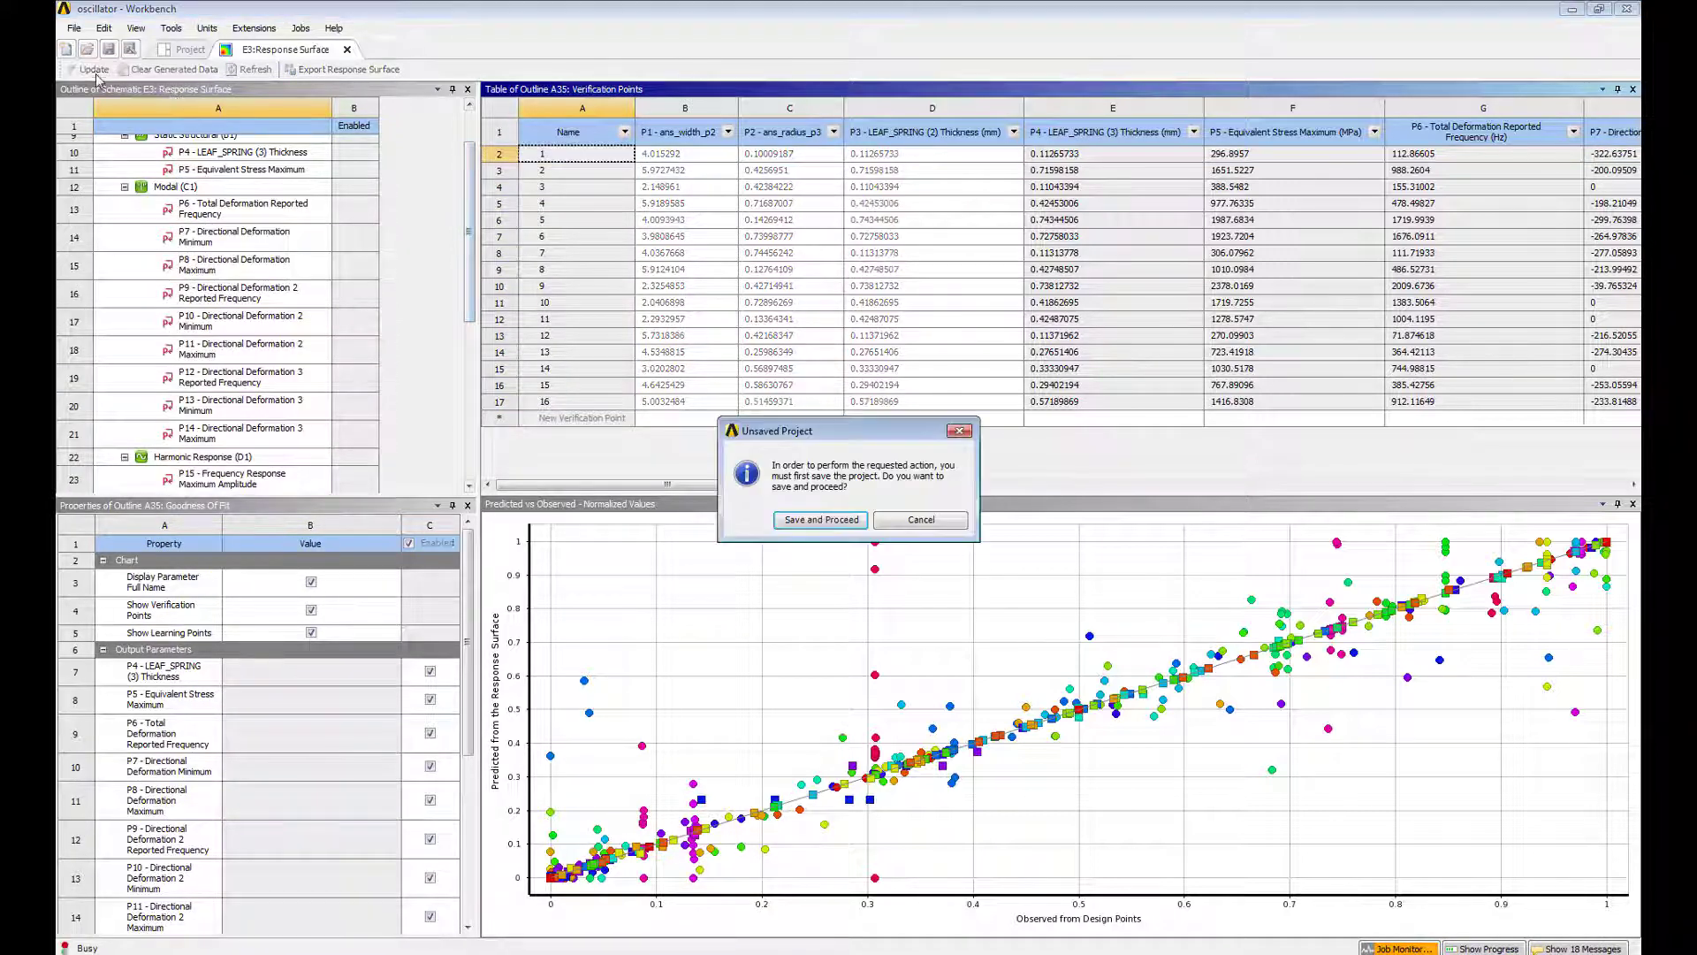
pyautogui.click(800, 520)
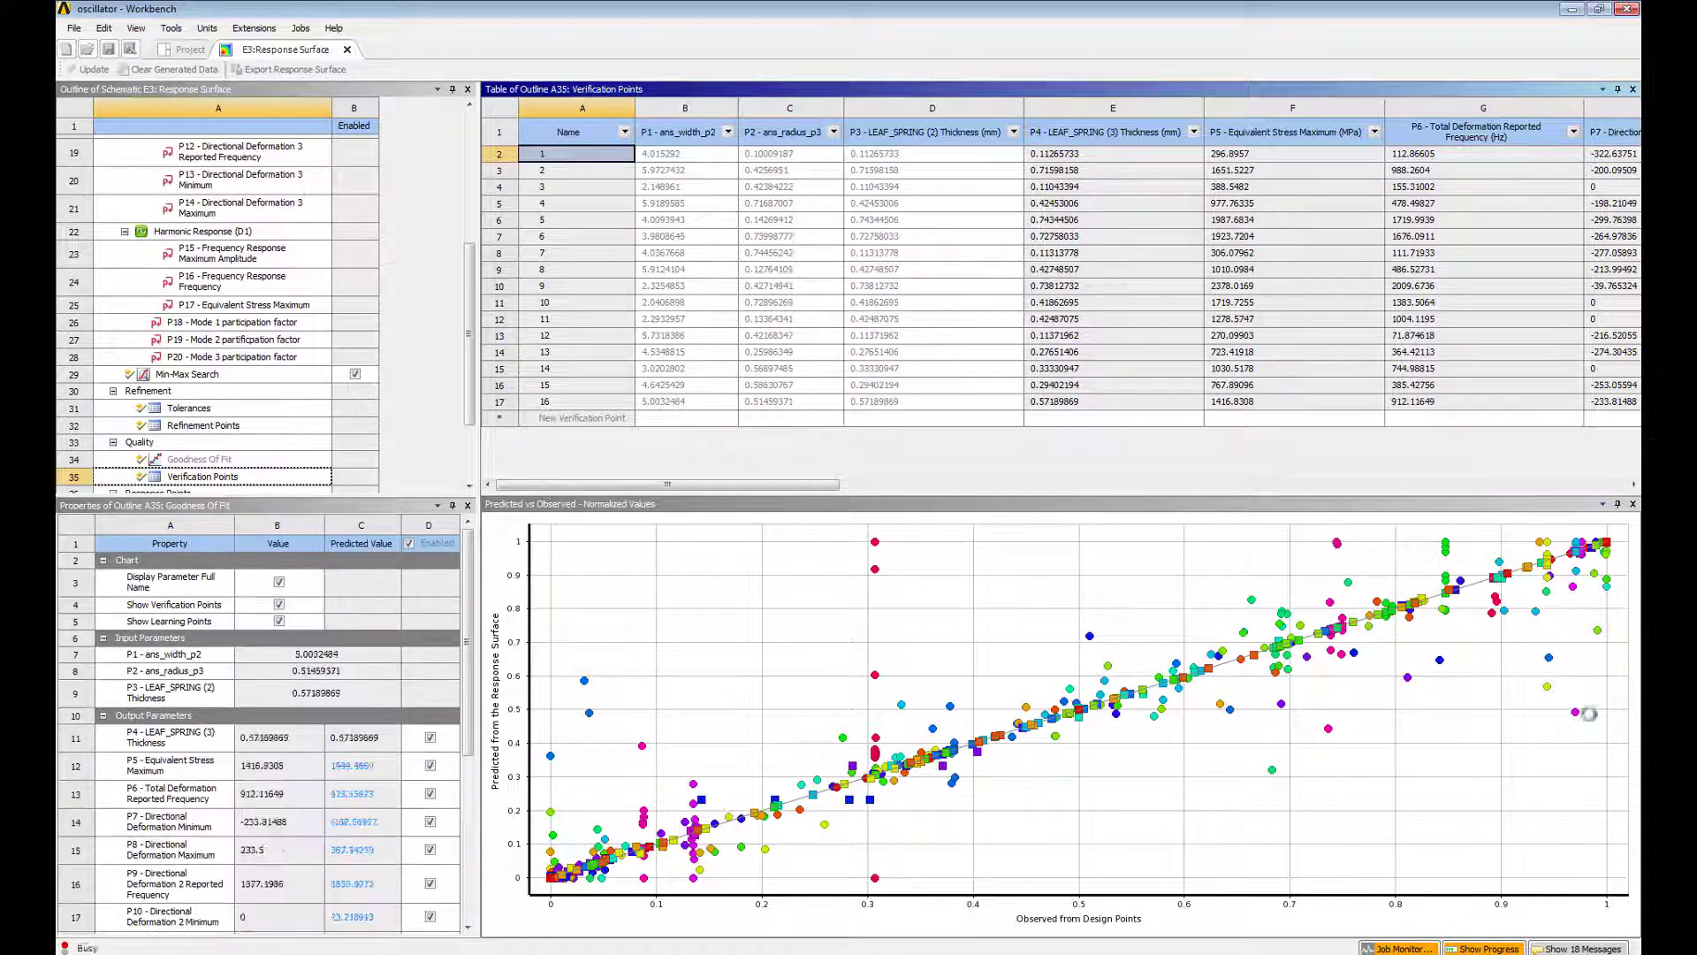
pyautogui.click(1490, 949)
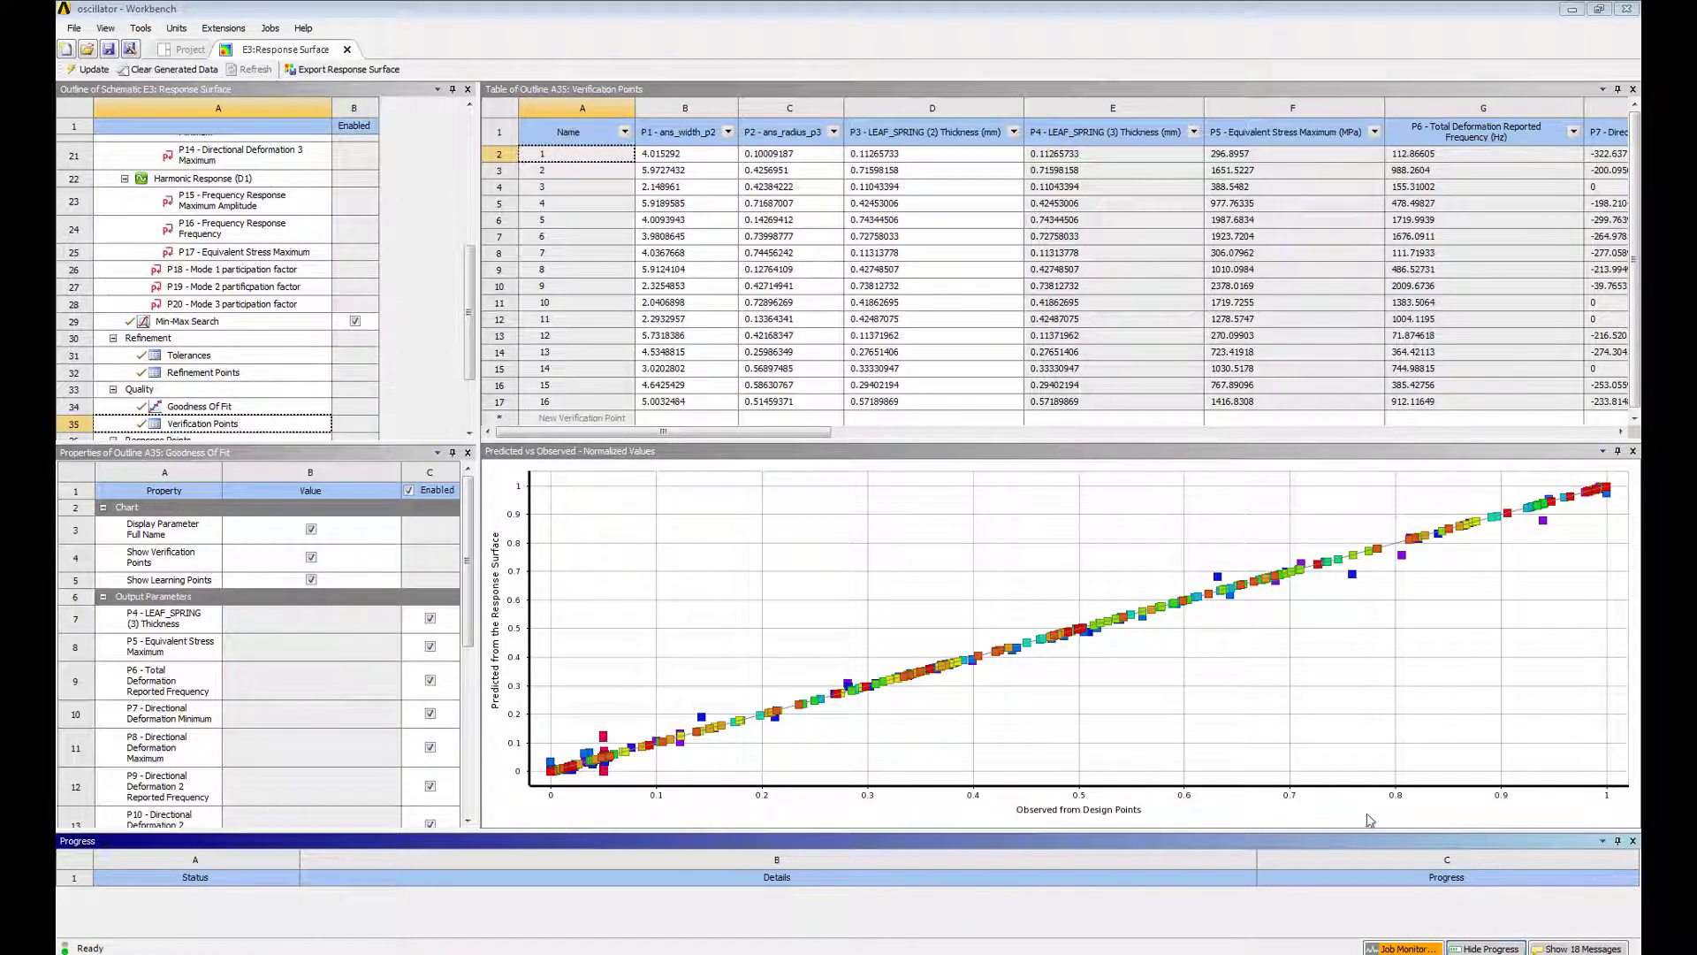
pyautogui.click(1632, 840)
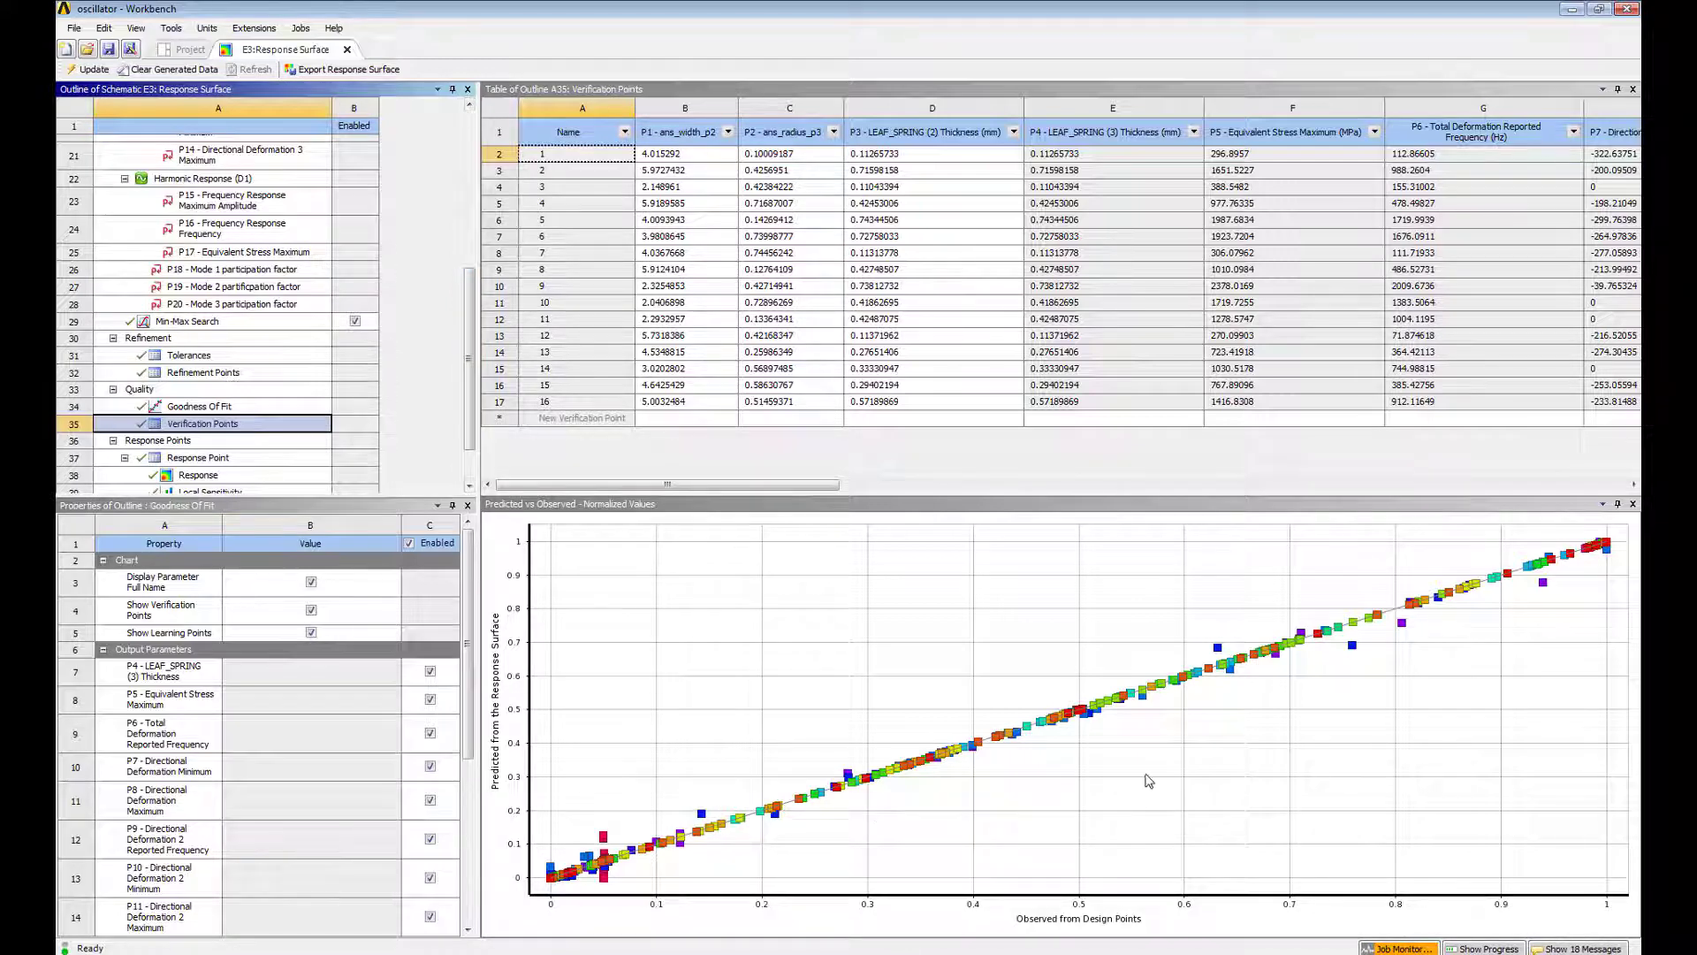
pyautogui.click(1129, 693)
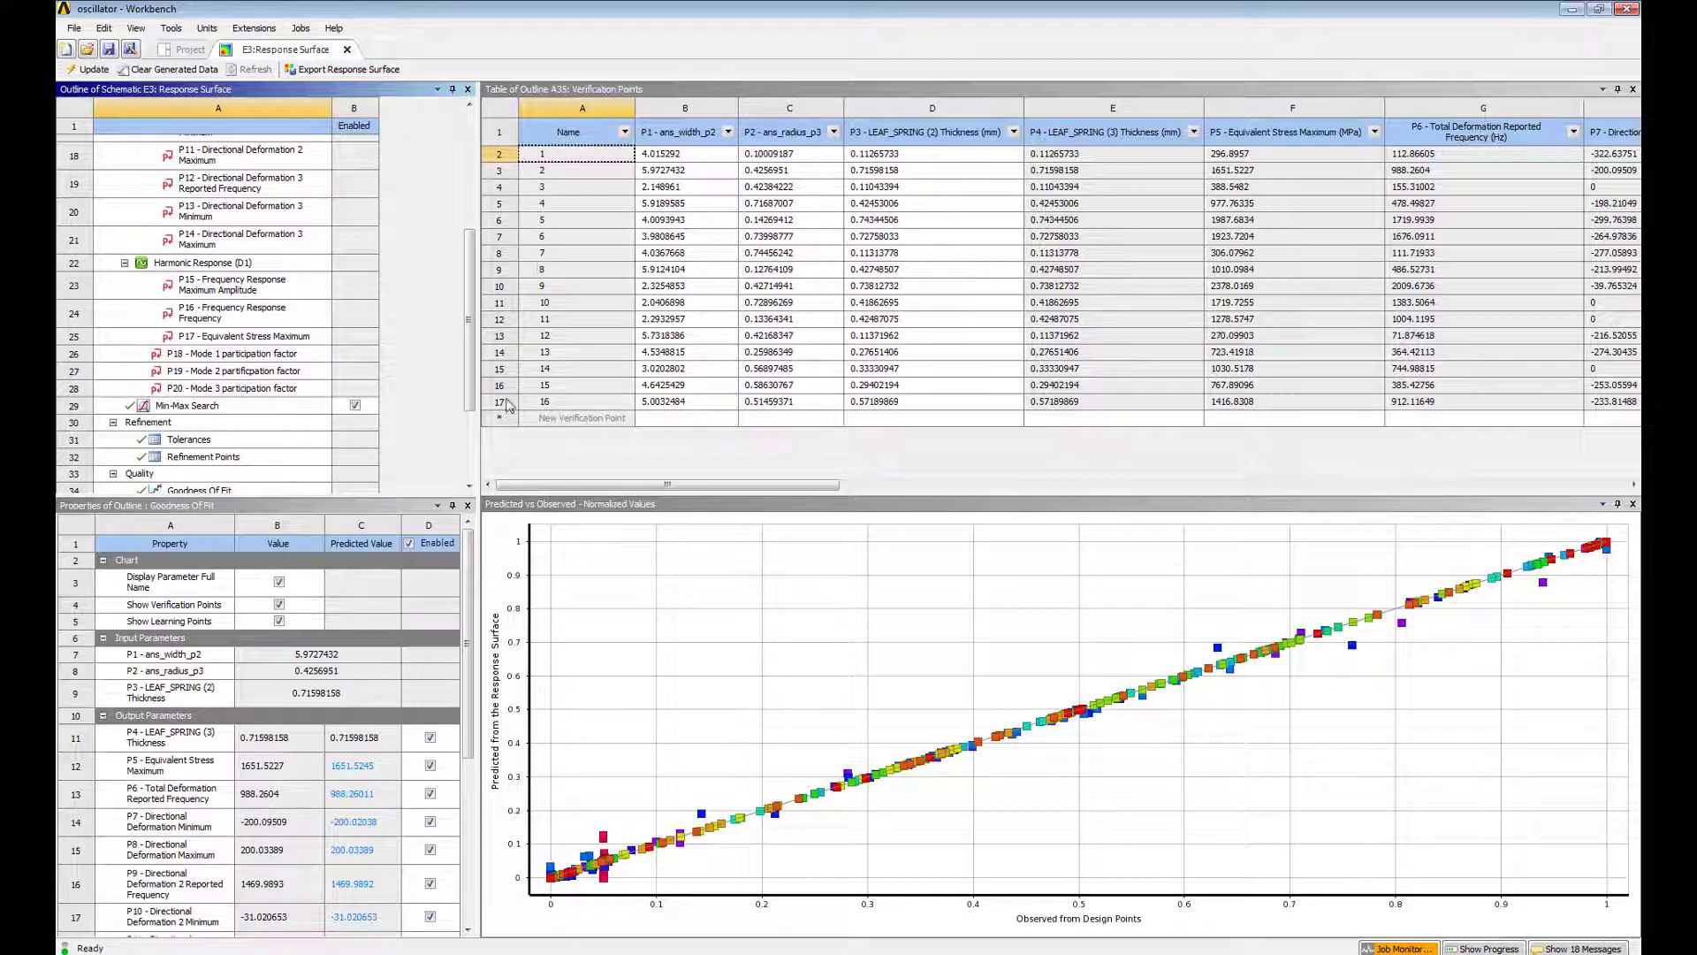
# Reopen the Response chart of the response point and examine the refined P12 frequency surface from several angles.
pyautogui.scroll(-3, 469, 460)
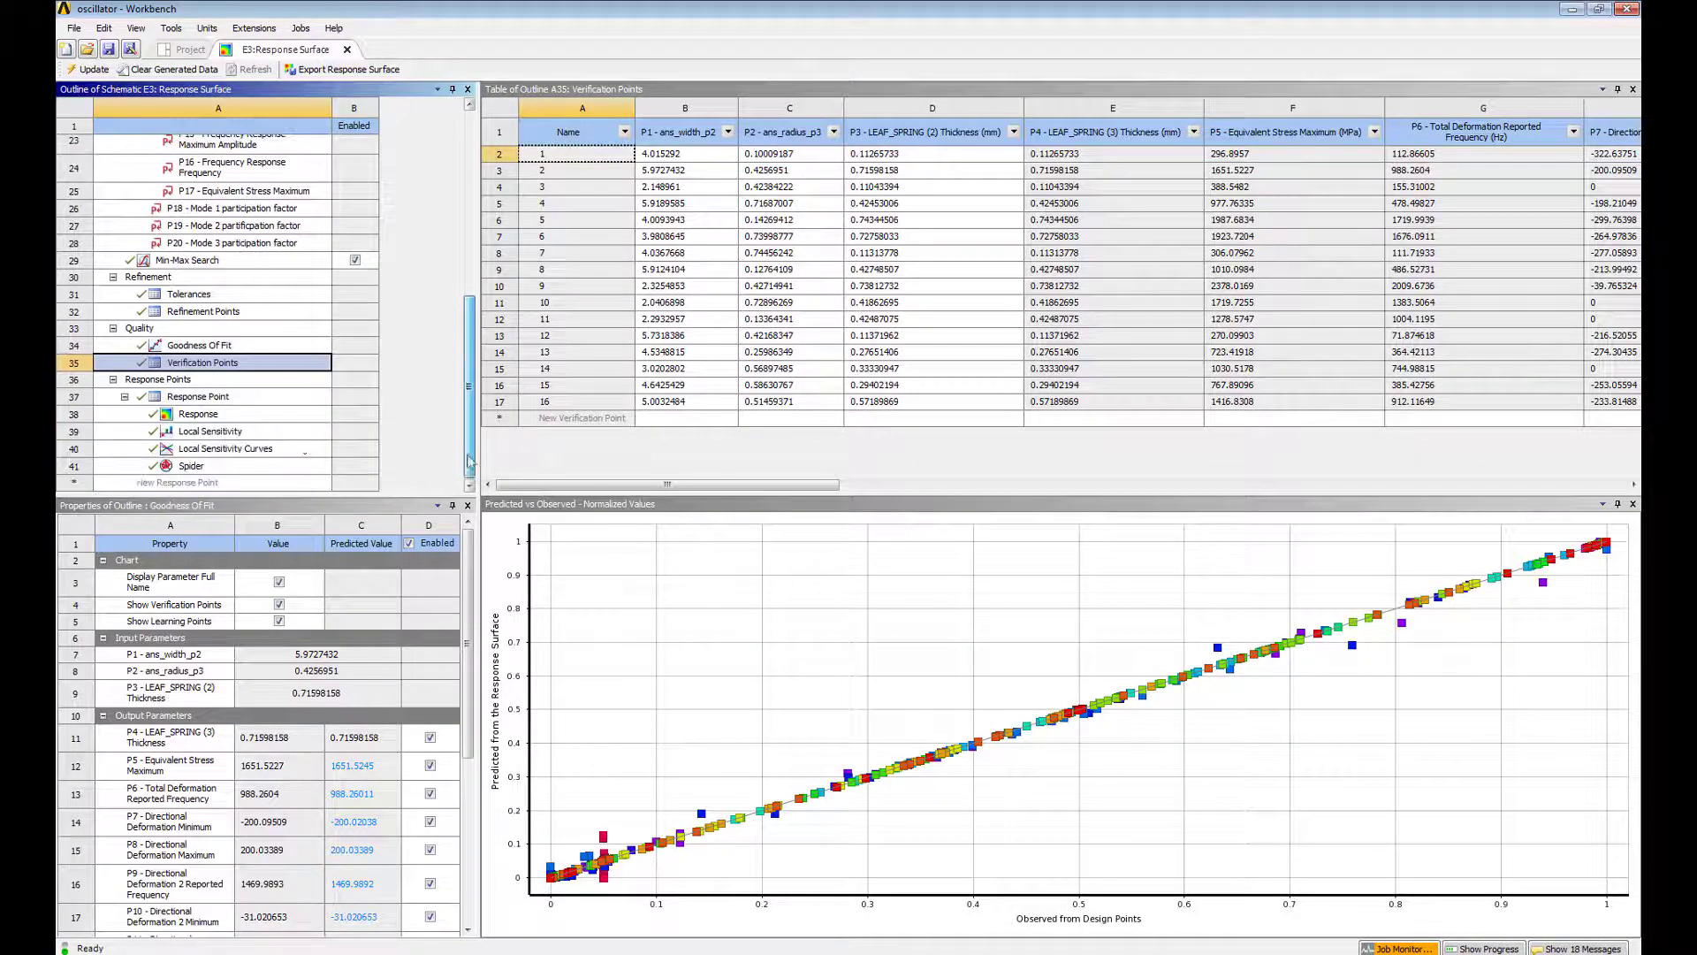
pyautogui.click(266, 420)
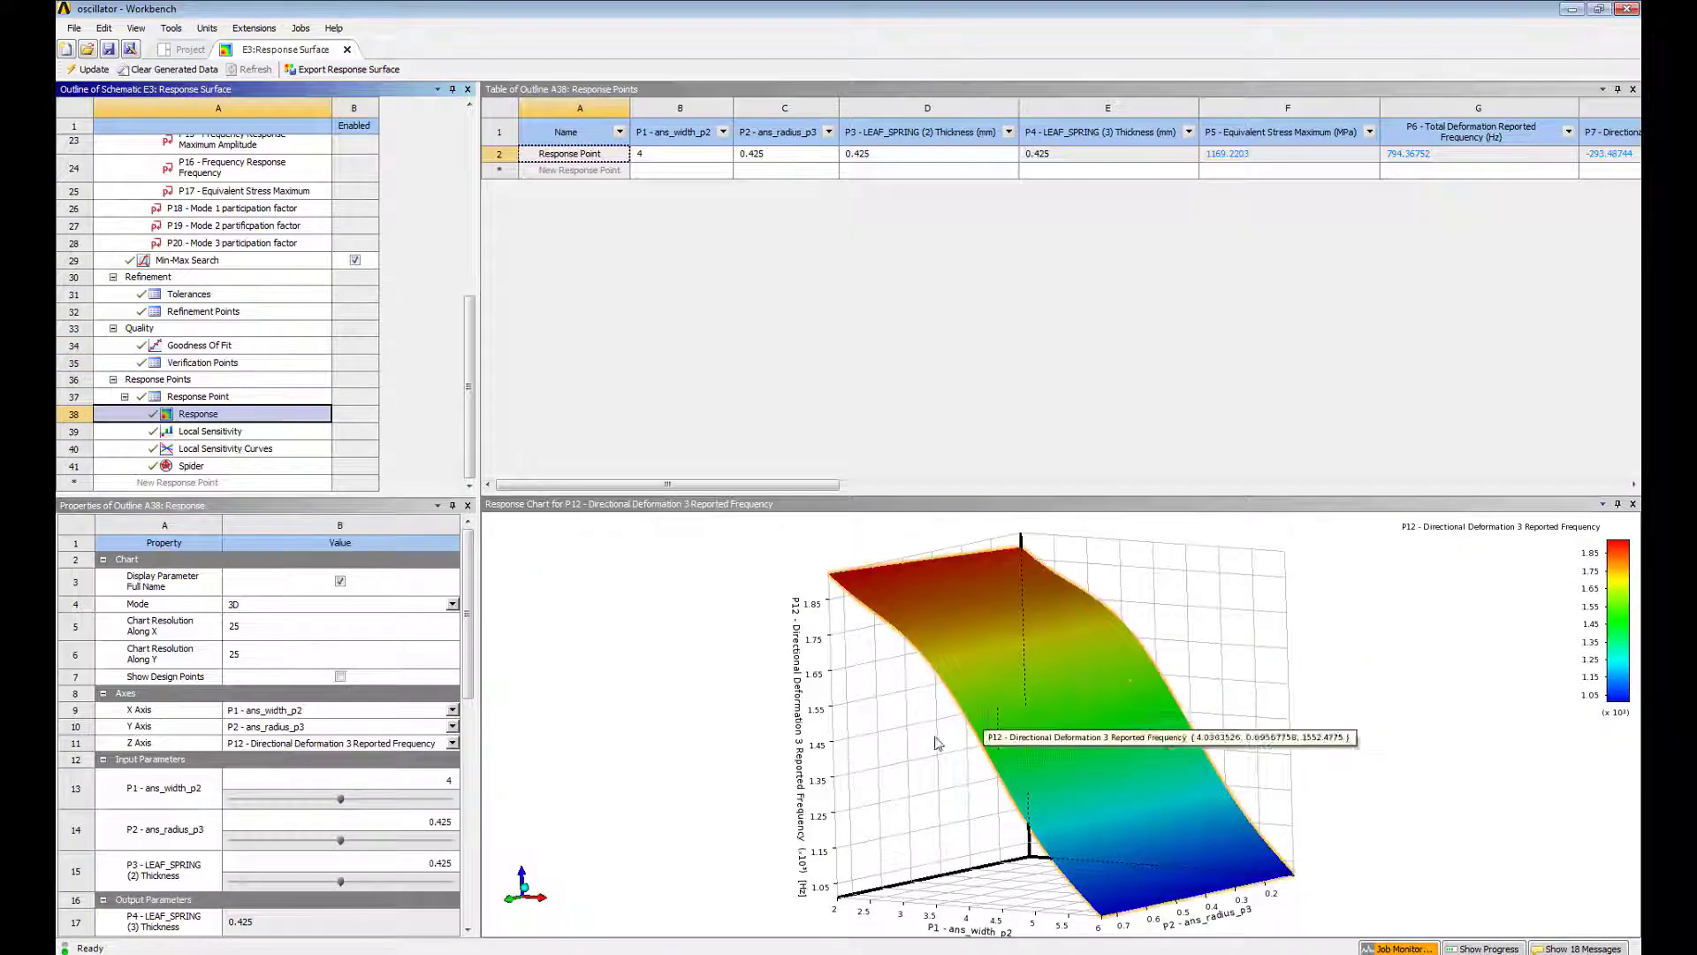
pyautogui.moveTo(935, 743); pyautogui.dragTo(973, 719)
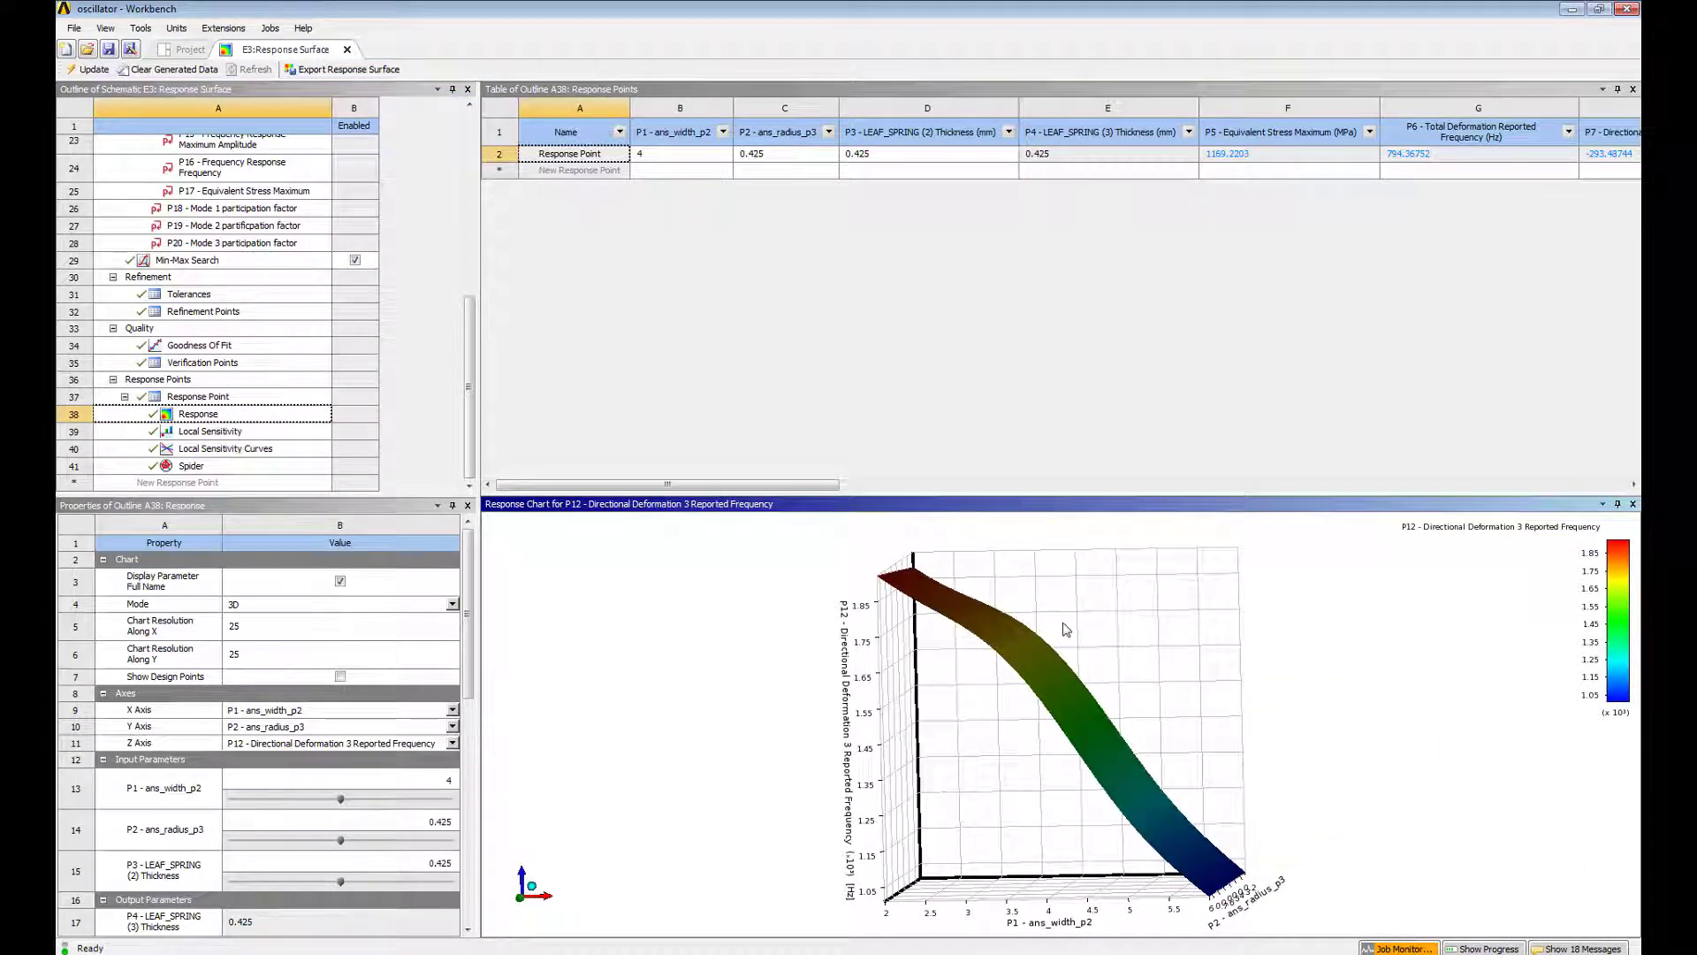
pyautogui.moveTo(954, 629); pyautogui.dragTo(867, 631)
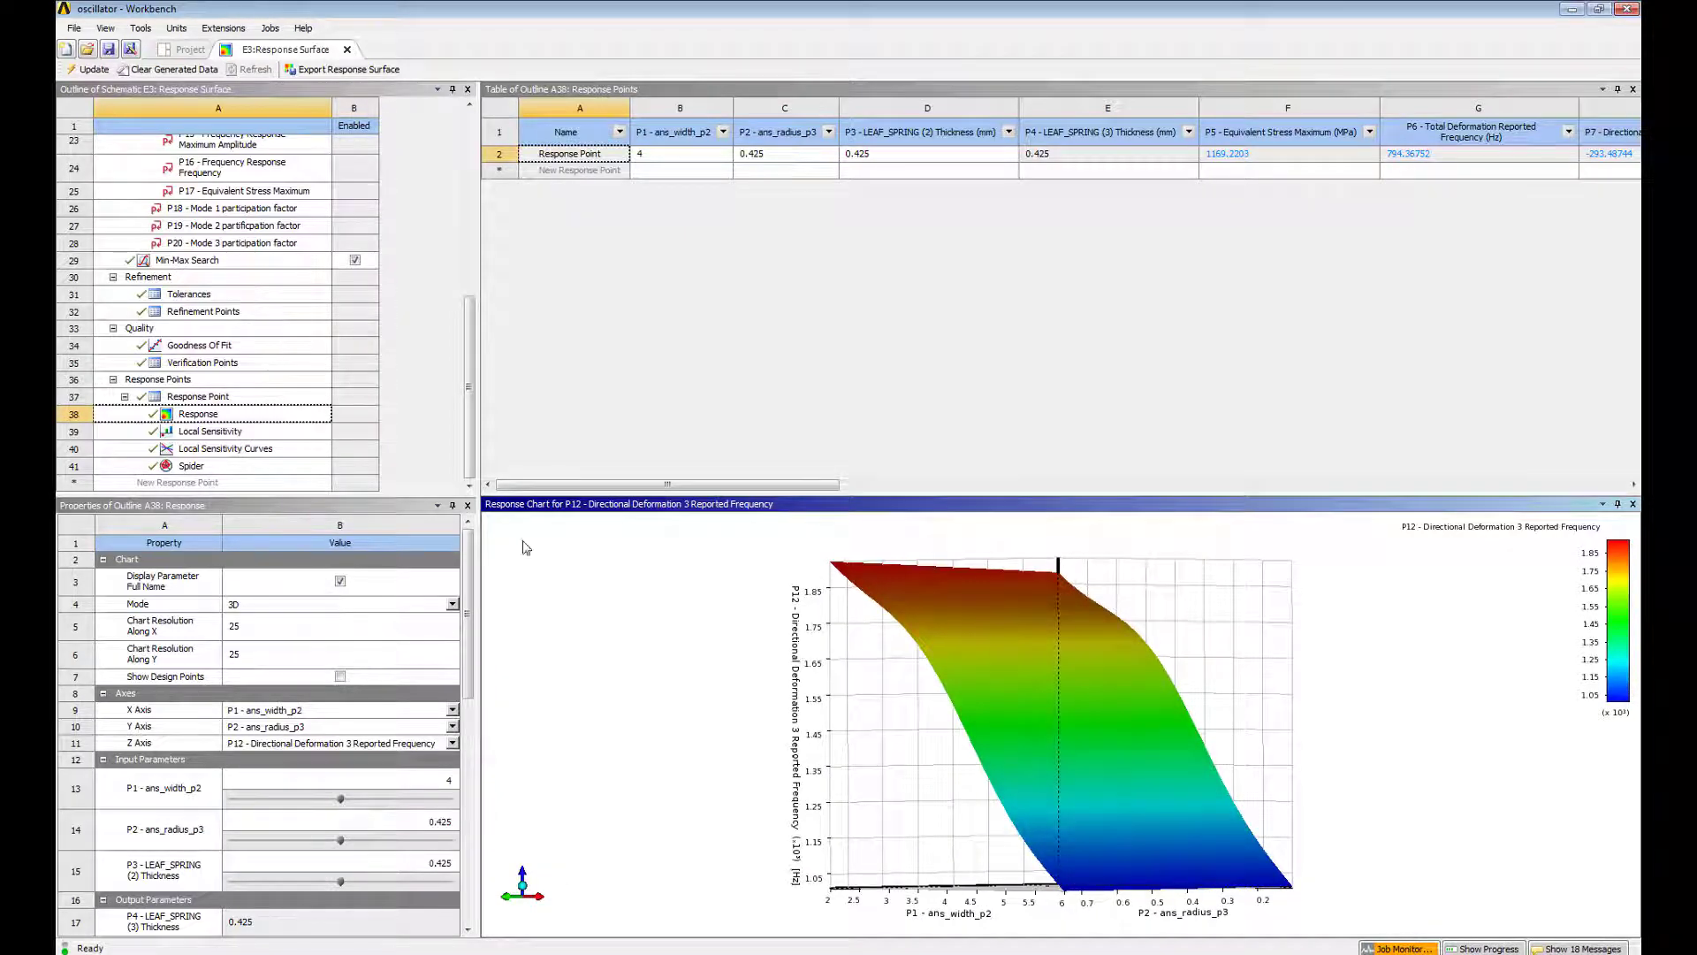
# Plot P17 - Equivalent Stress Maximum on the Z axis of the 3D response chart, and show the design points on it before hiding them again.
pyautogui.click(452, 744)
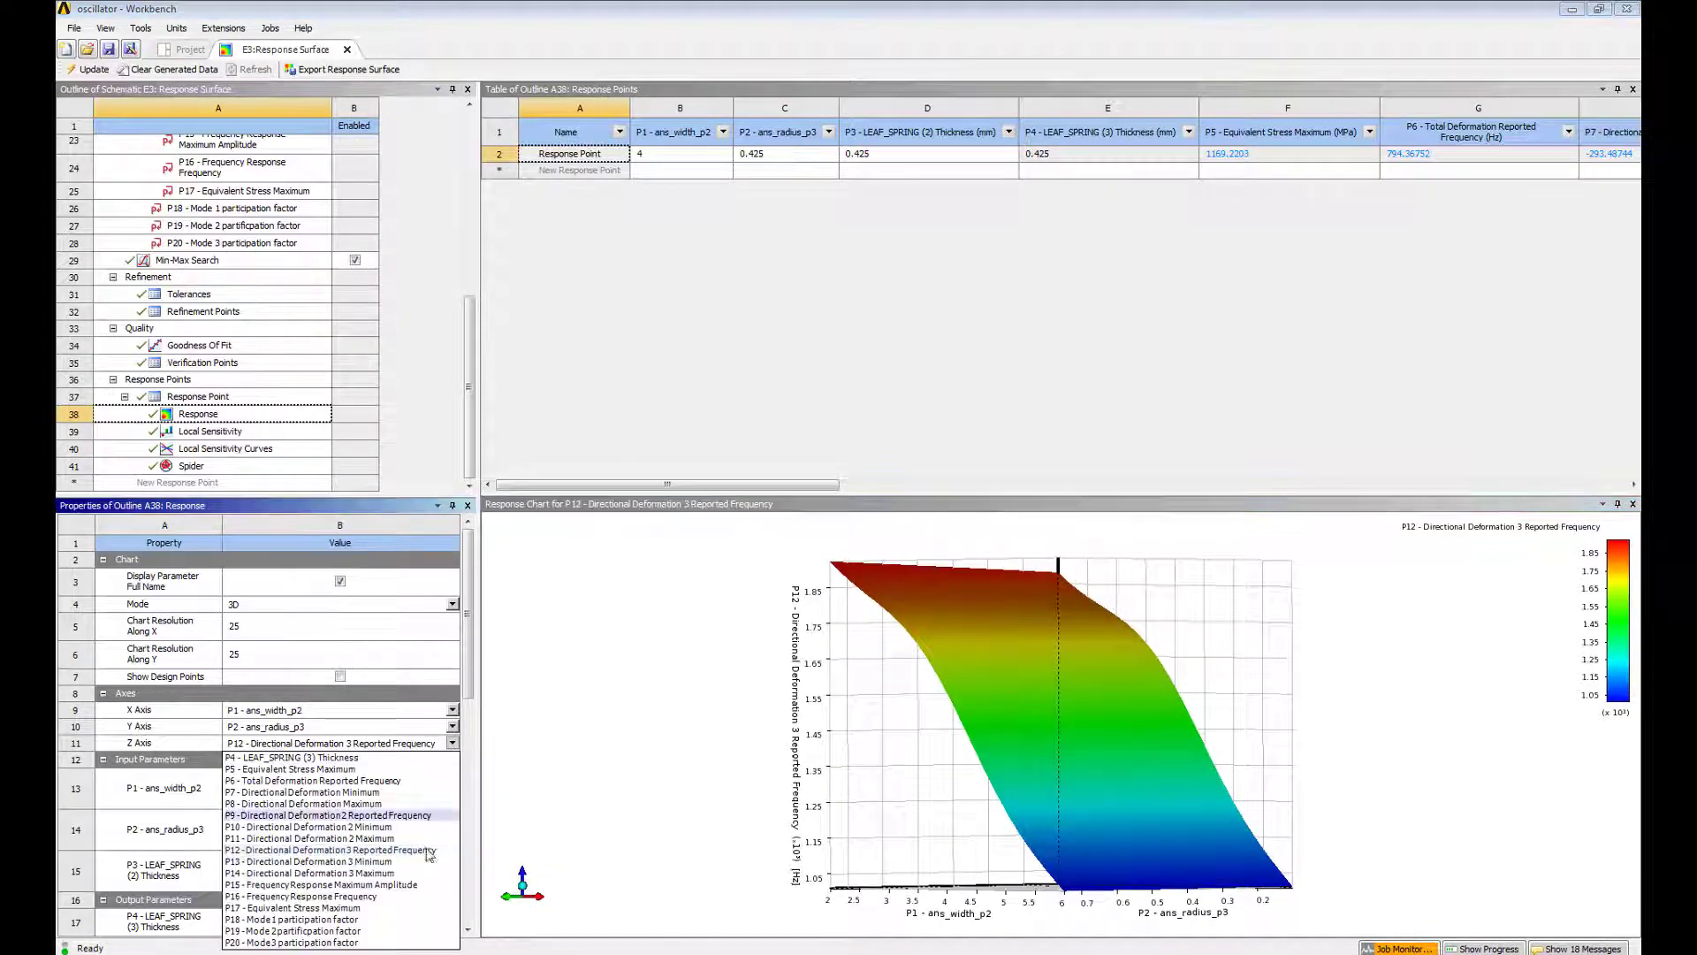
pyautogui.click(407, 909)
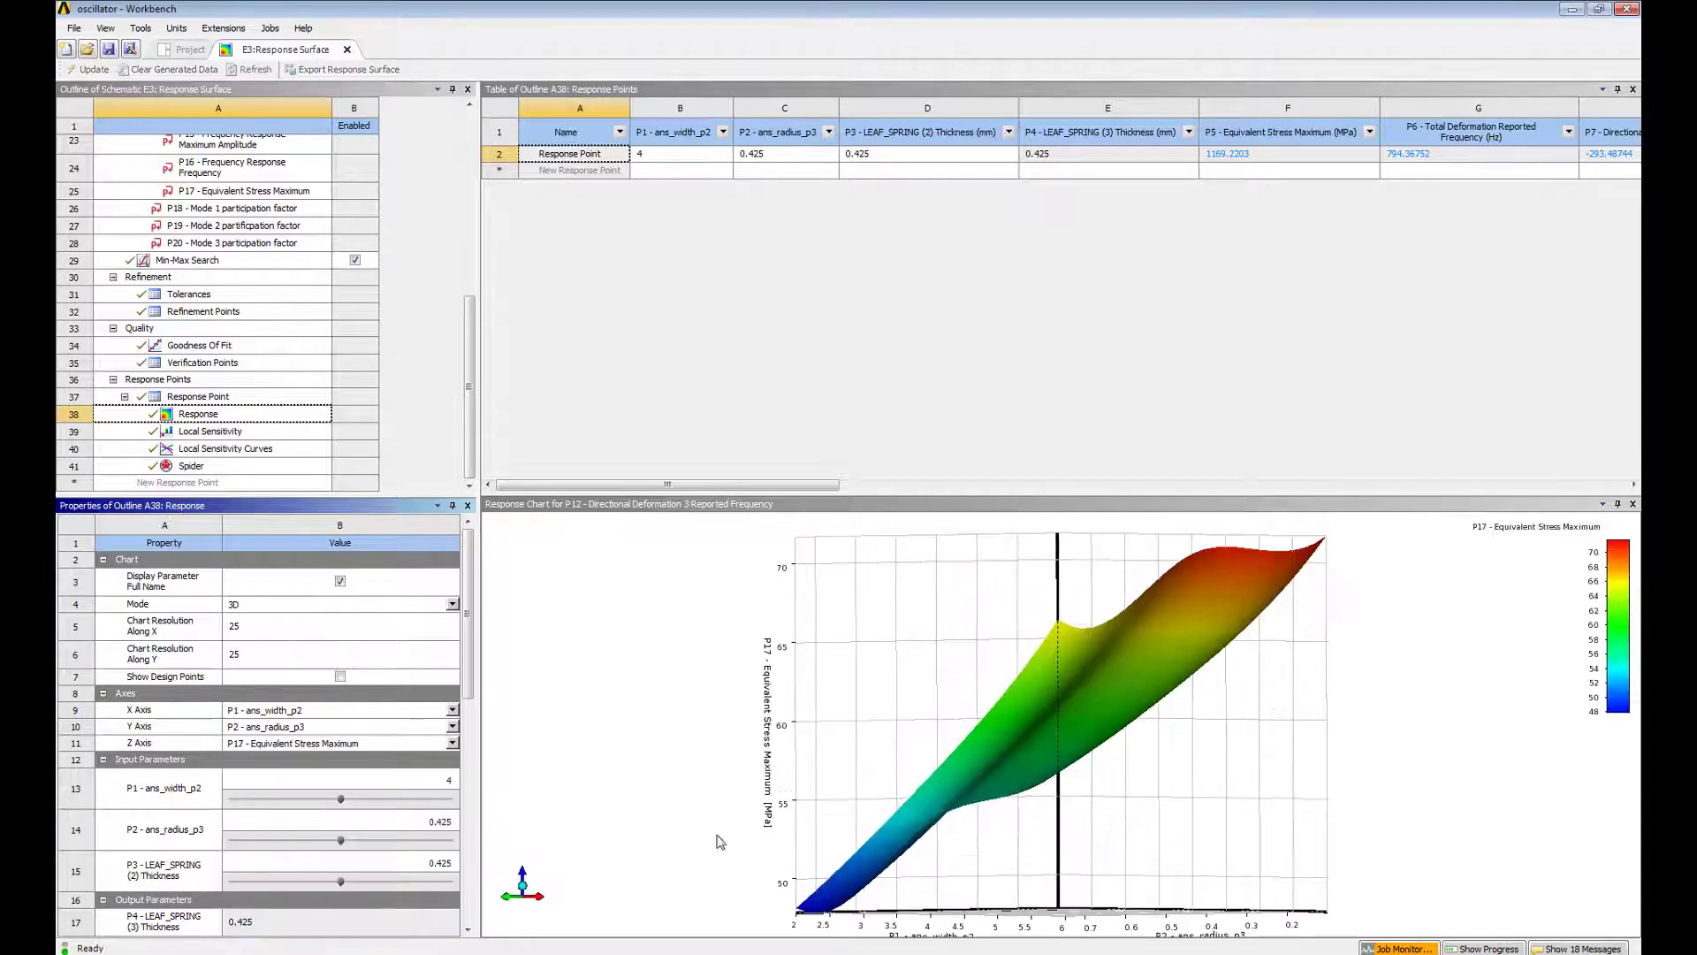
pyautogui.moveTo(800, 803); pyautogui.dragTo(941, 734)
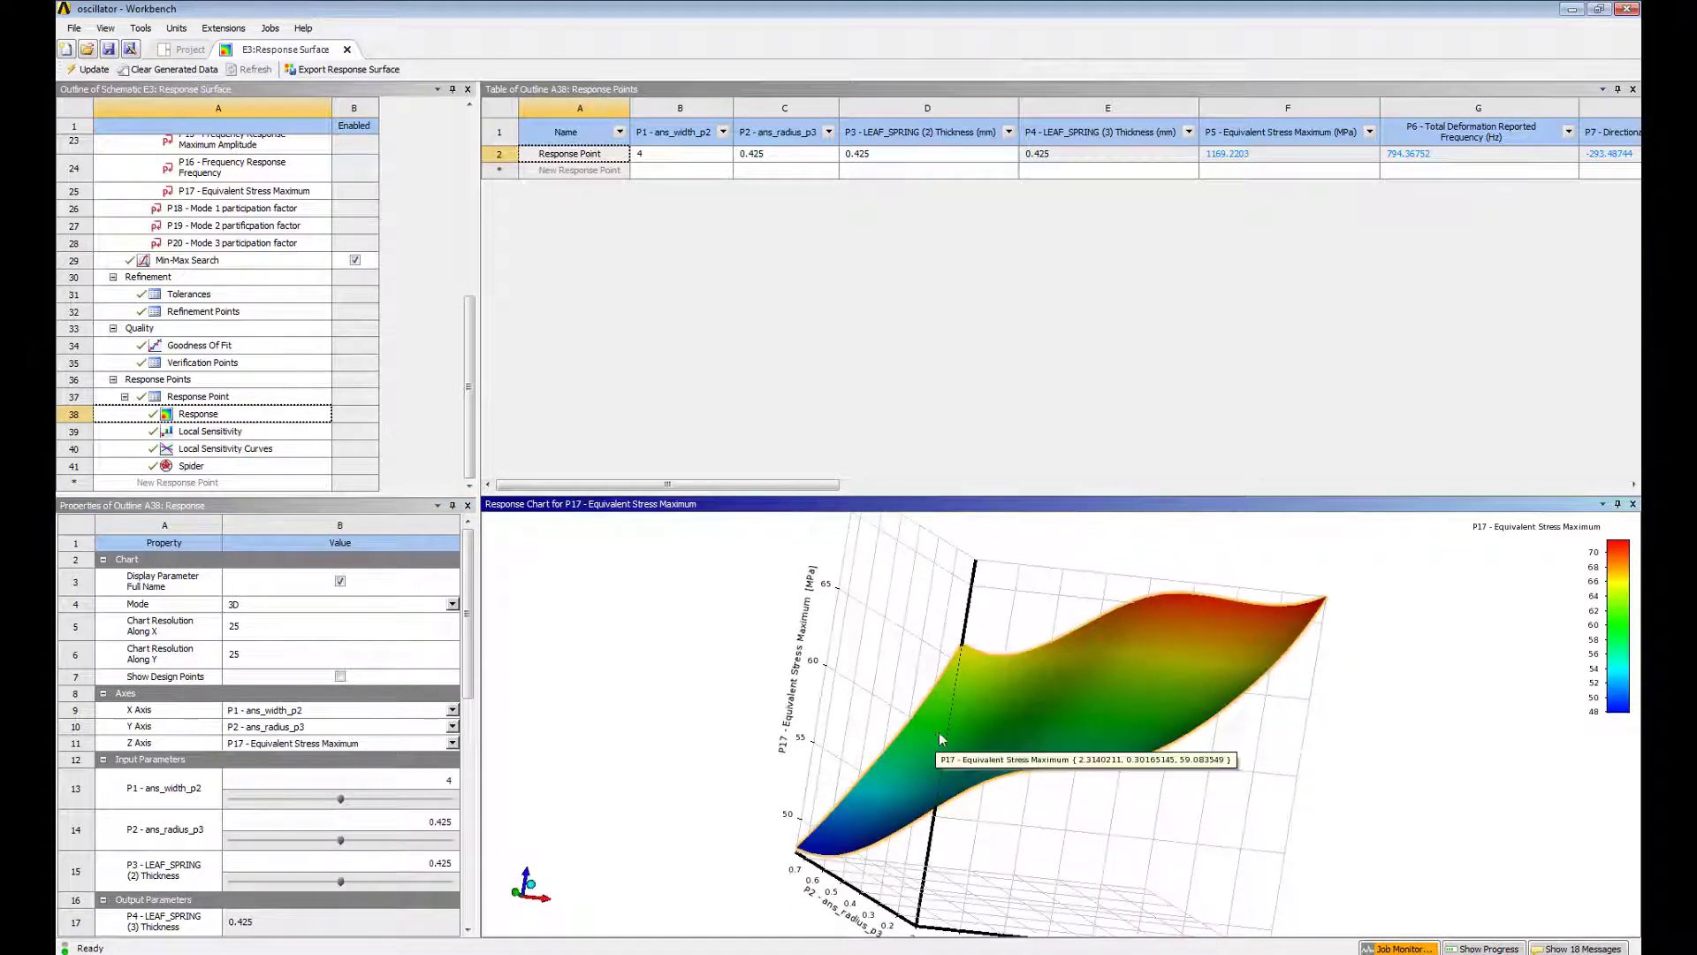
pyautogui.click(340, 676)
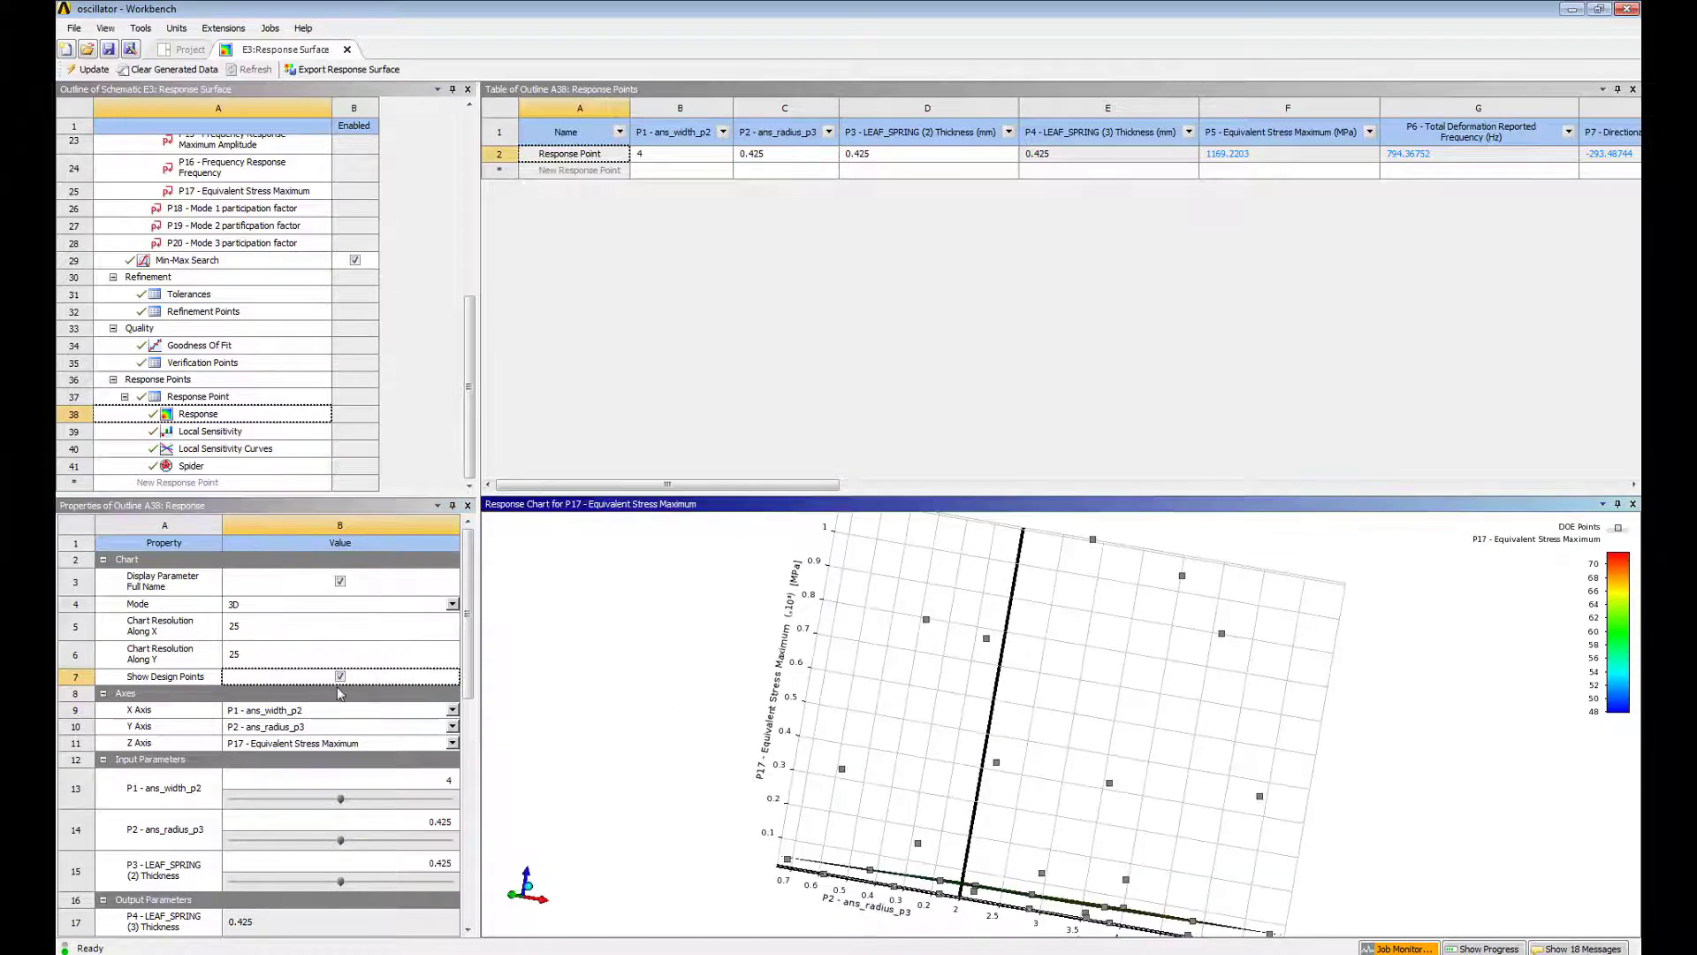
pyautogui.click(341, 676)
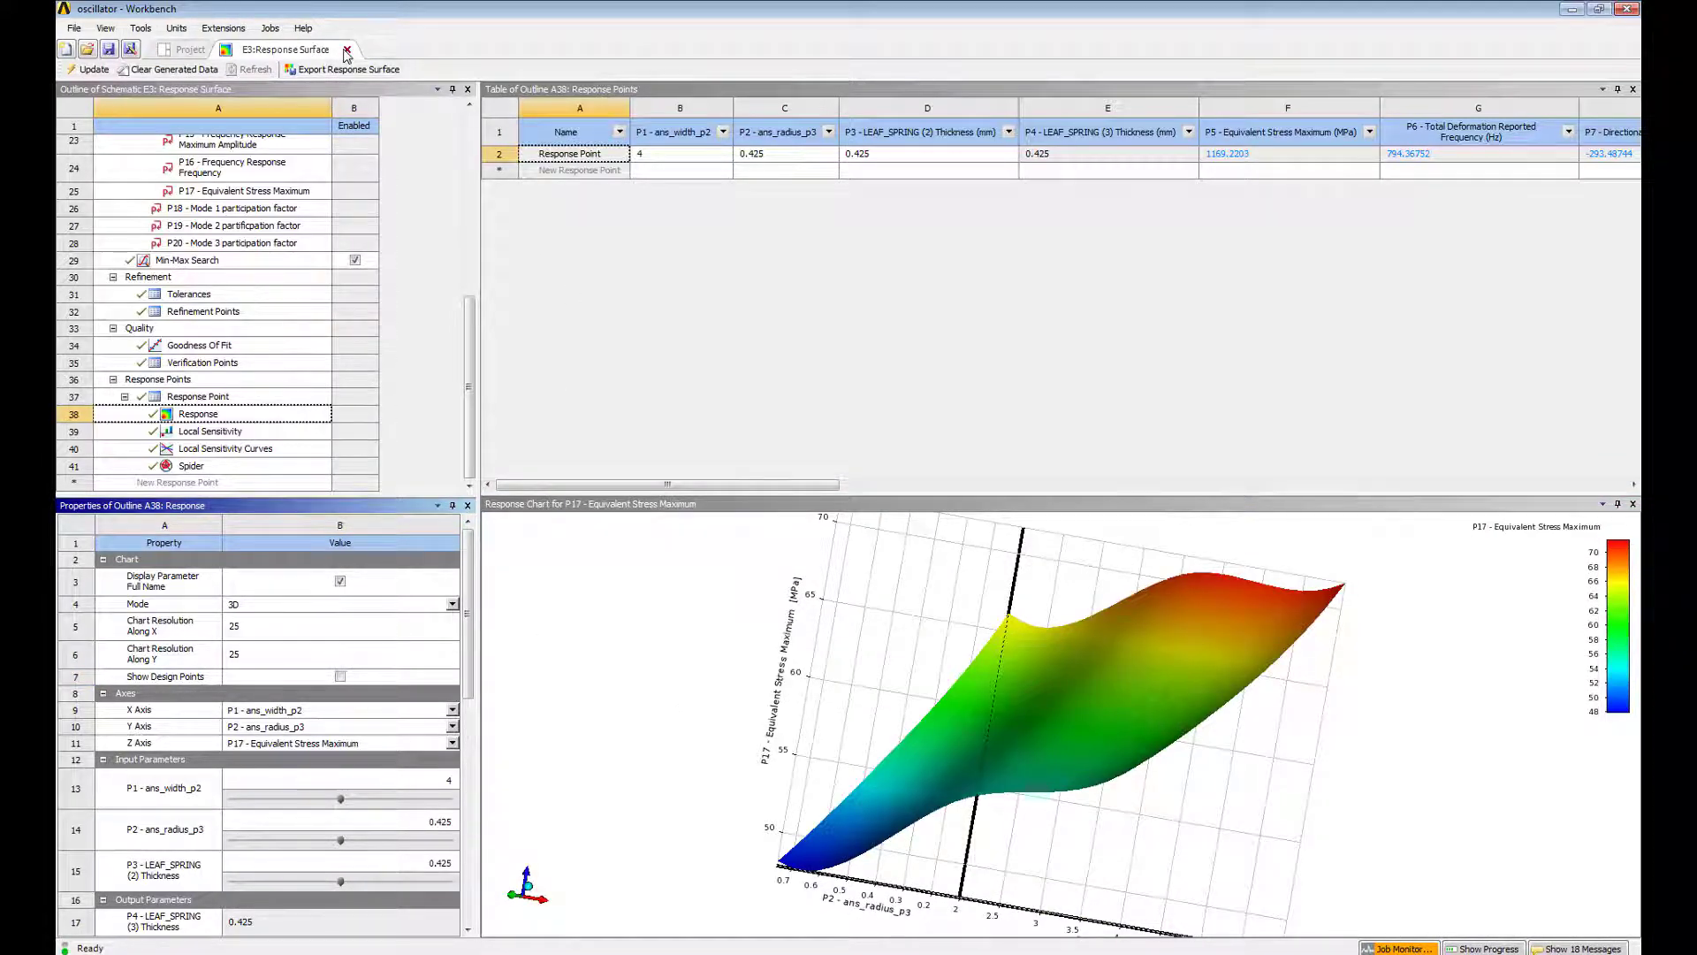
# Close the Response Surface workspace and open the Optimization component of the Response Surface Optimization system.
pyautogui.click(347, 51)
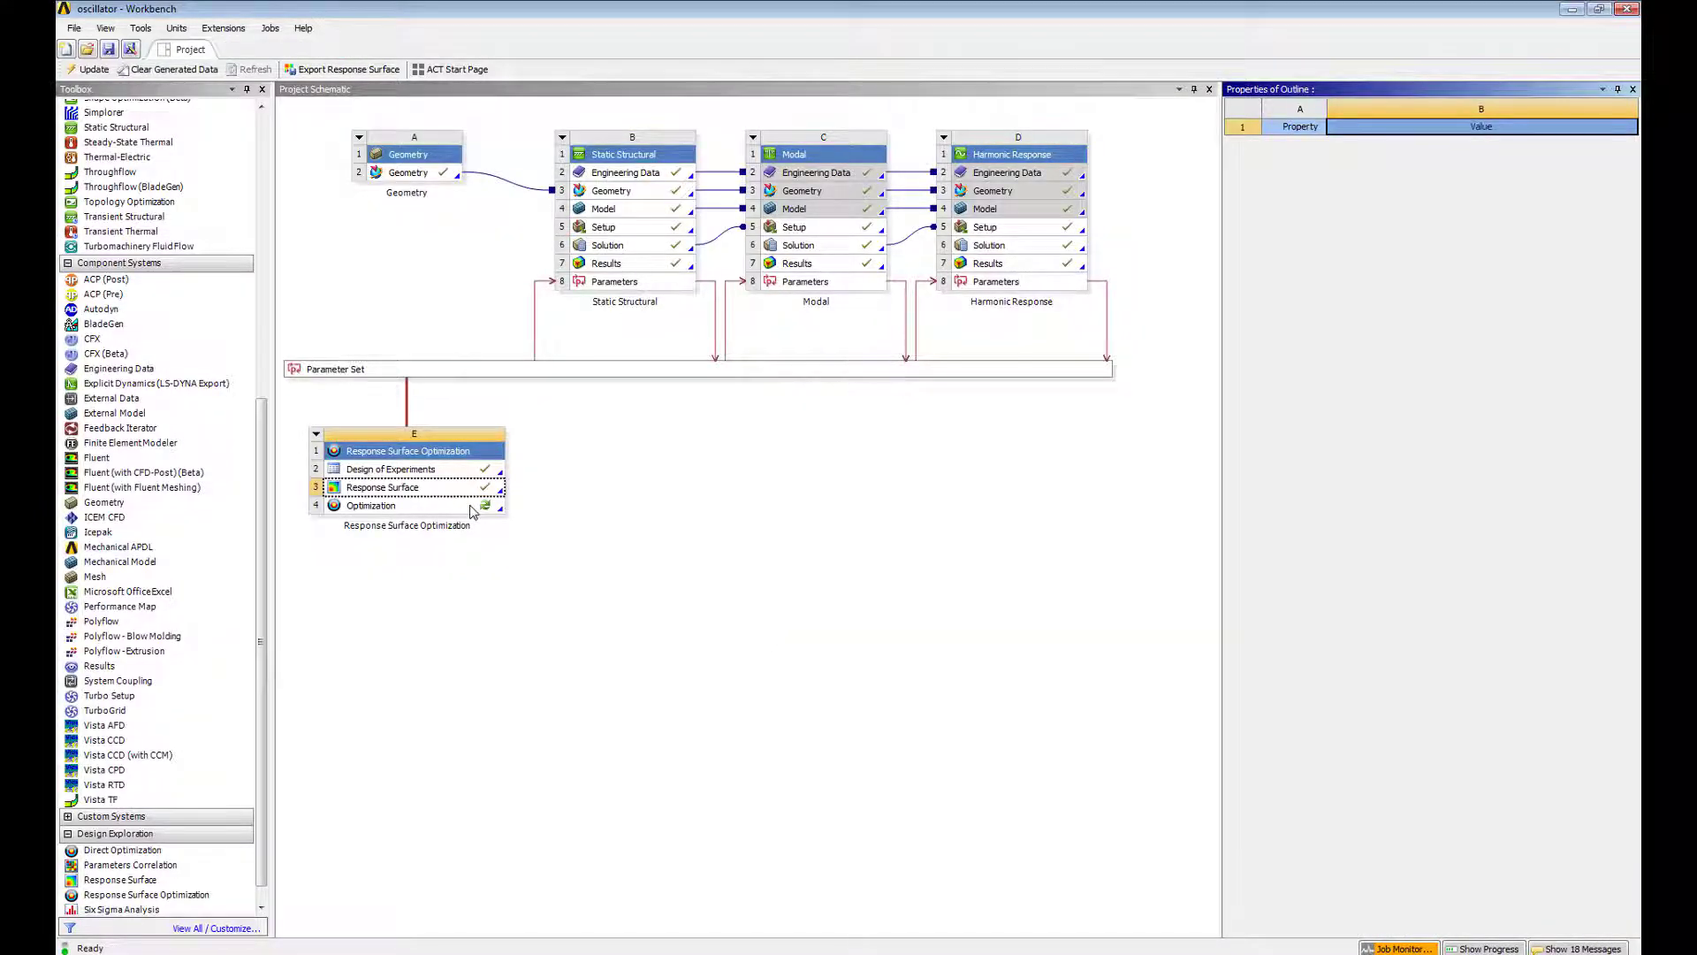
pyautogui.click(460, 510)
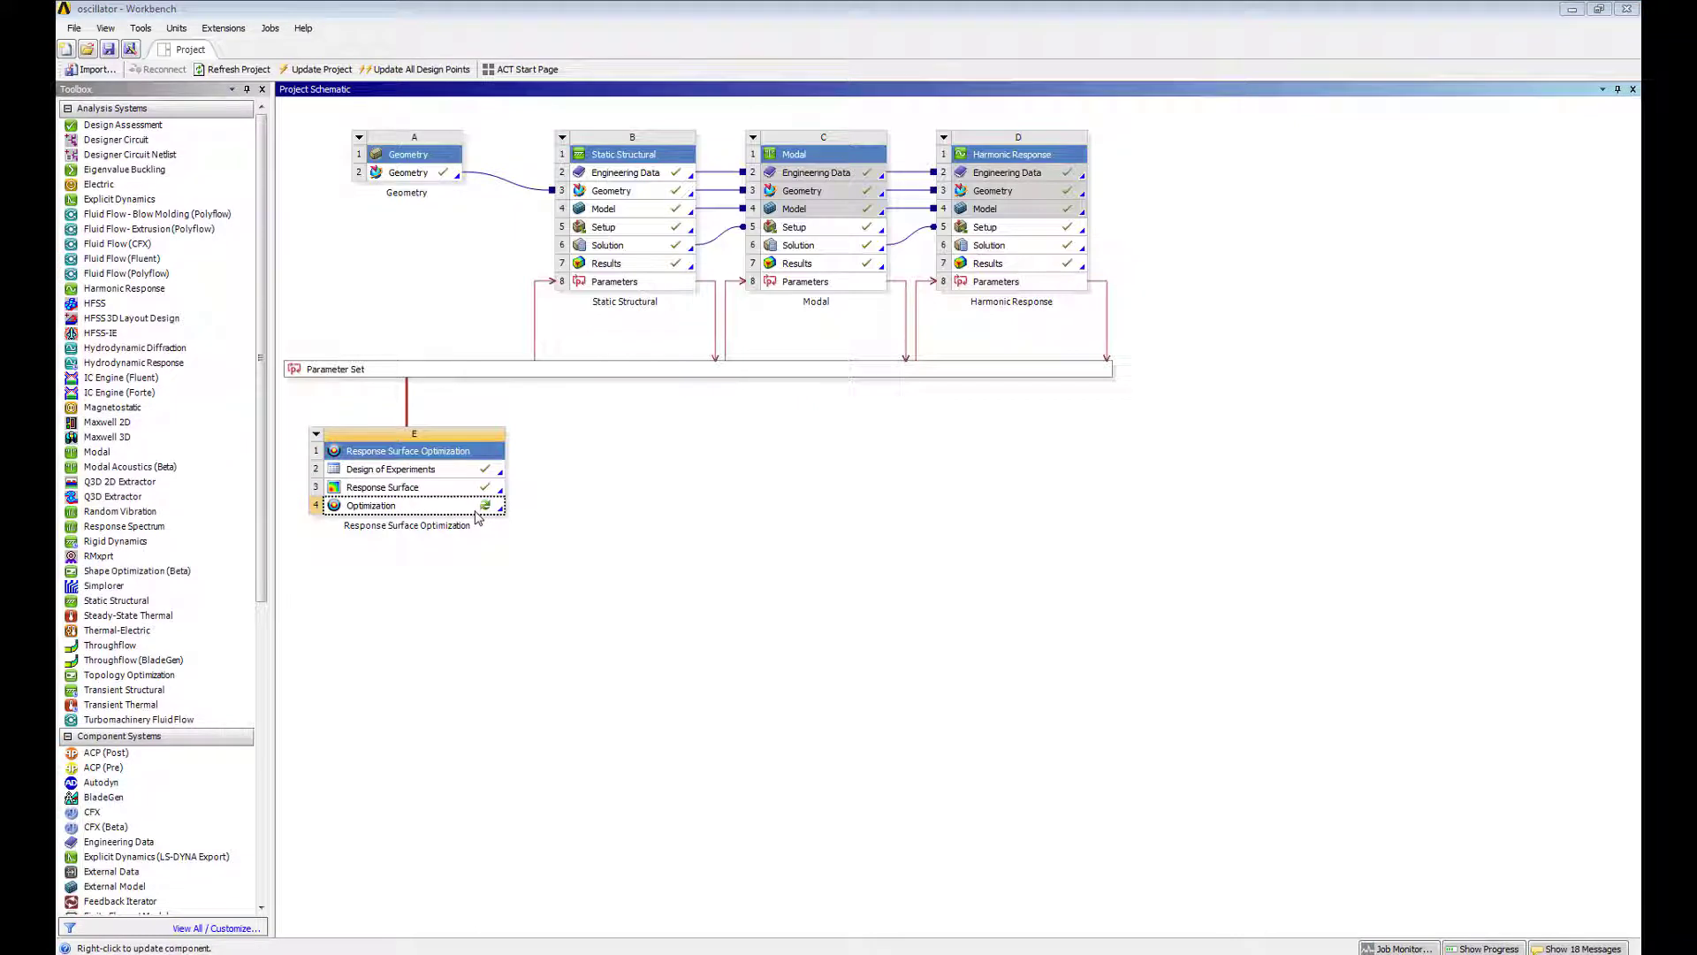
pyautogui.doubleClick(479, 509)
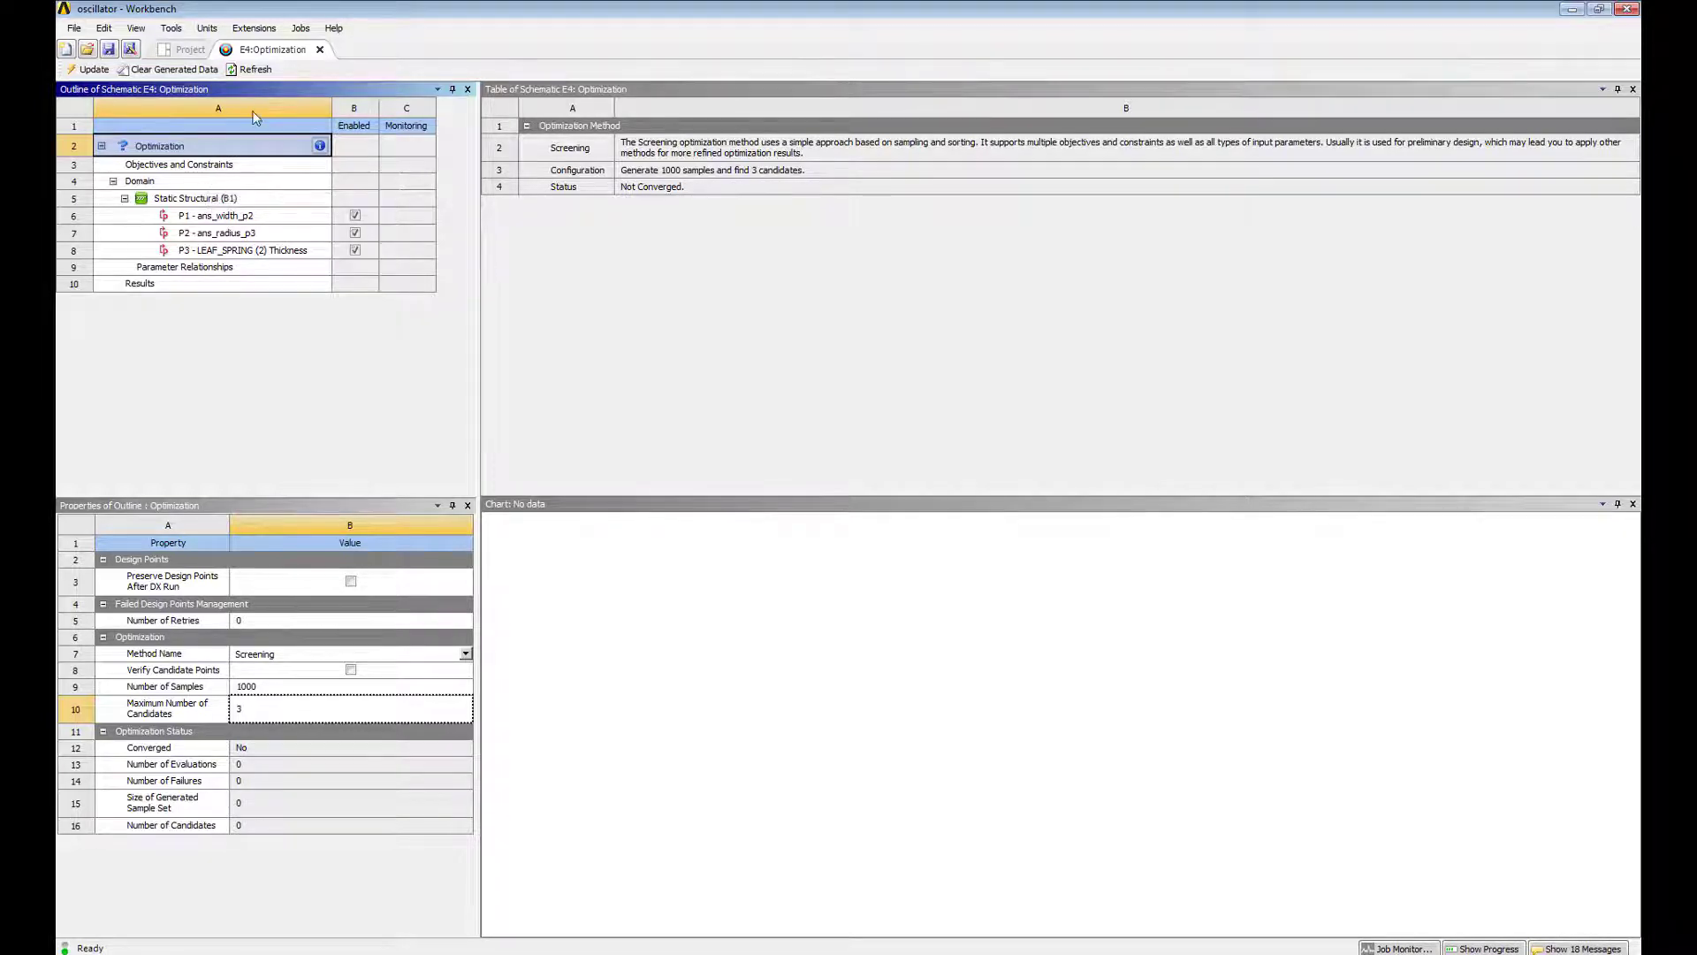
# Add P18 - Mode 1 participation factor to Objectives and Constraints with the objective type Maximize.
pyautogui.click(184, 167)
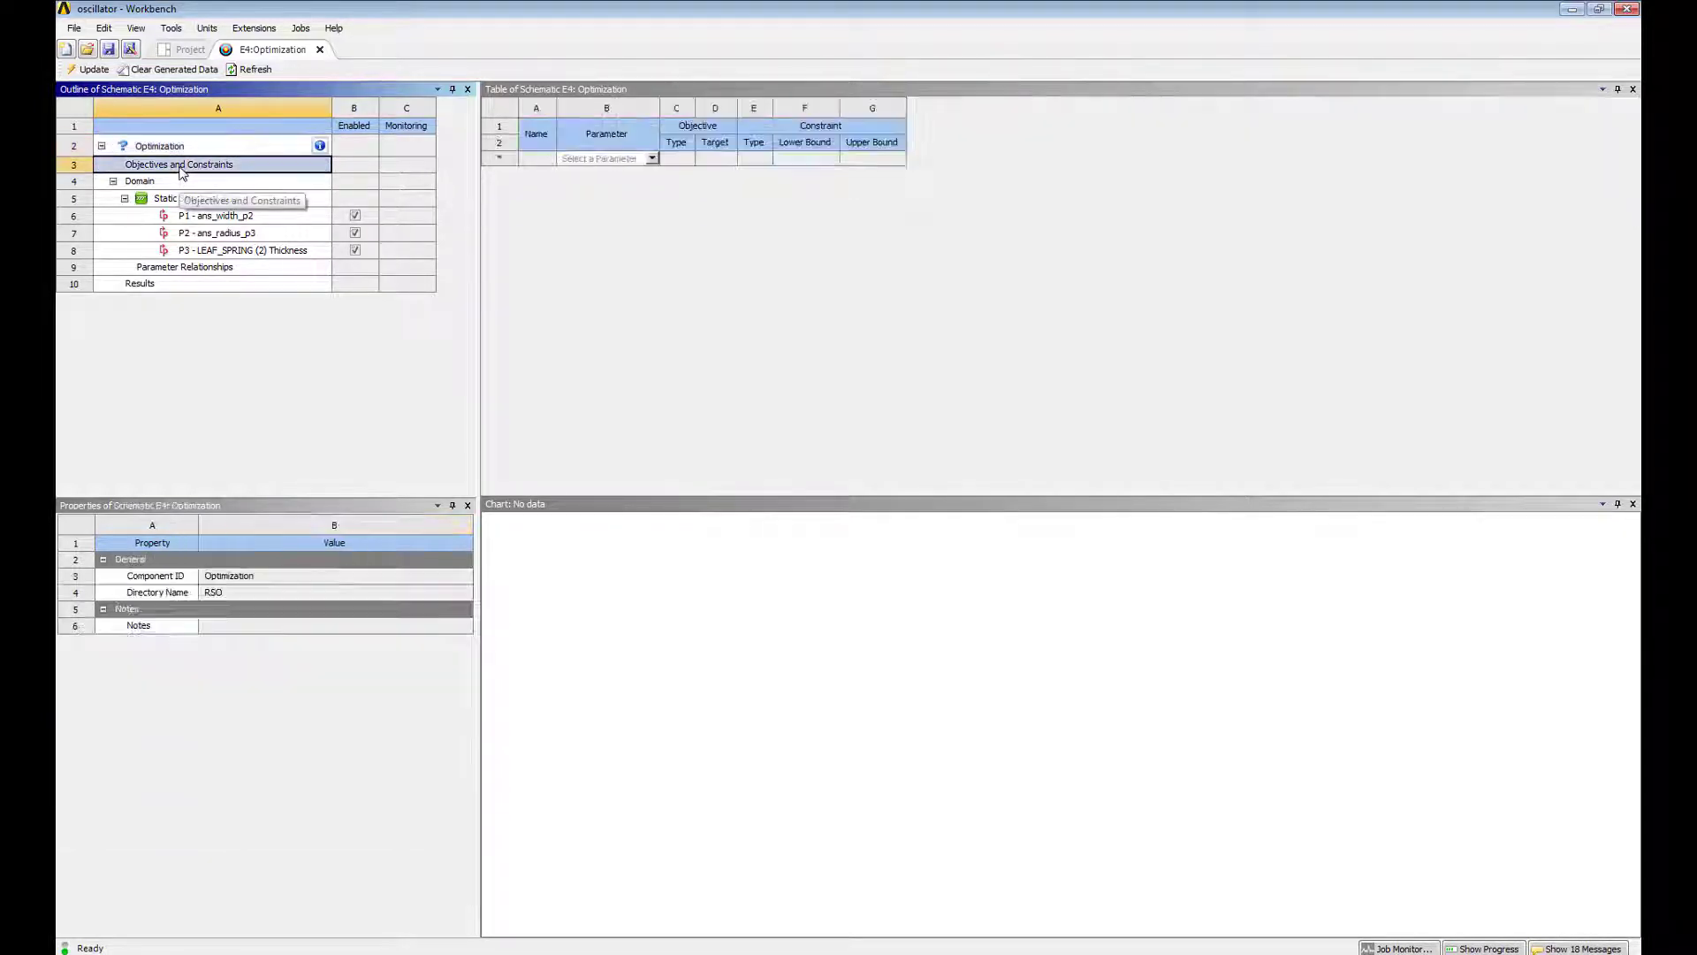
pyautogui.click(652, 159)
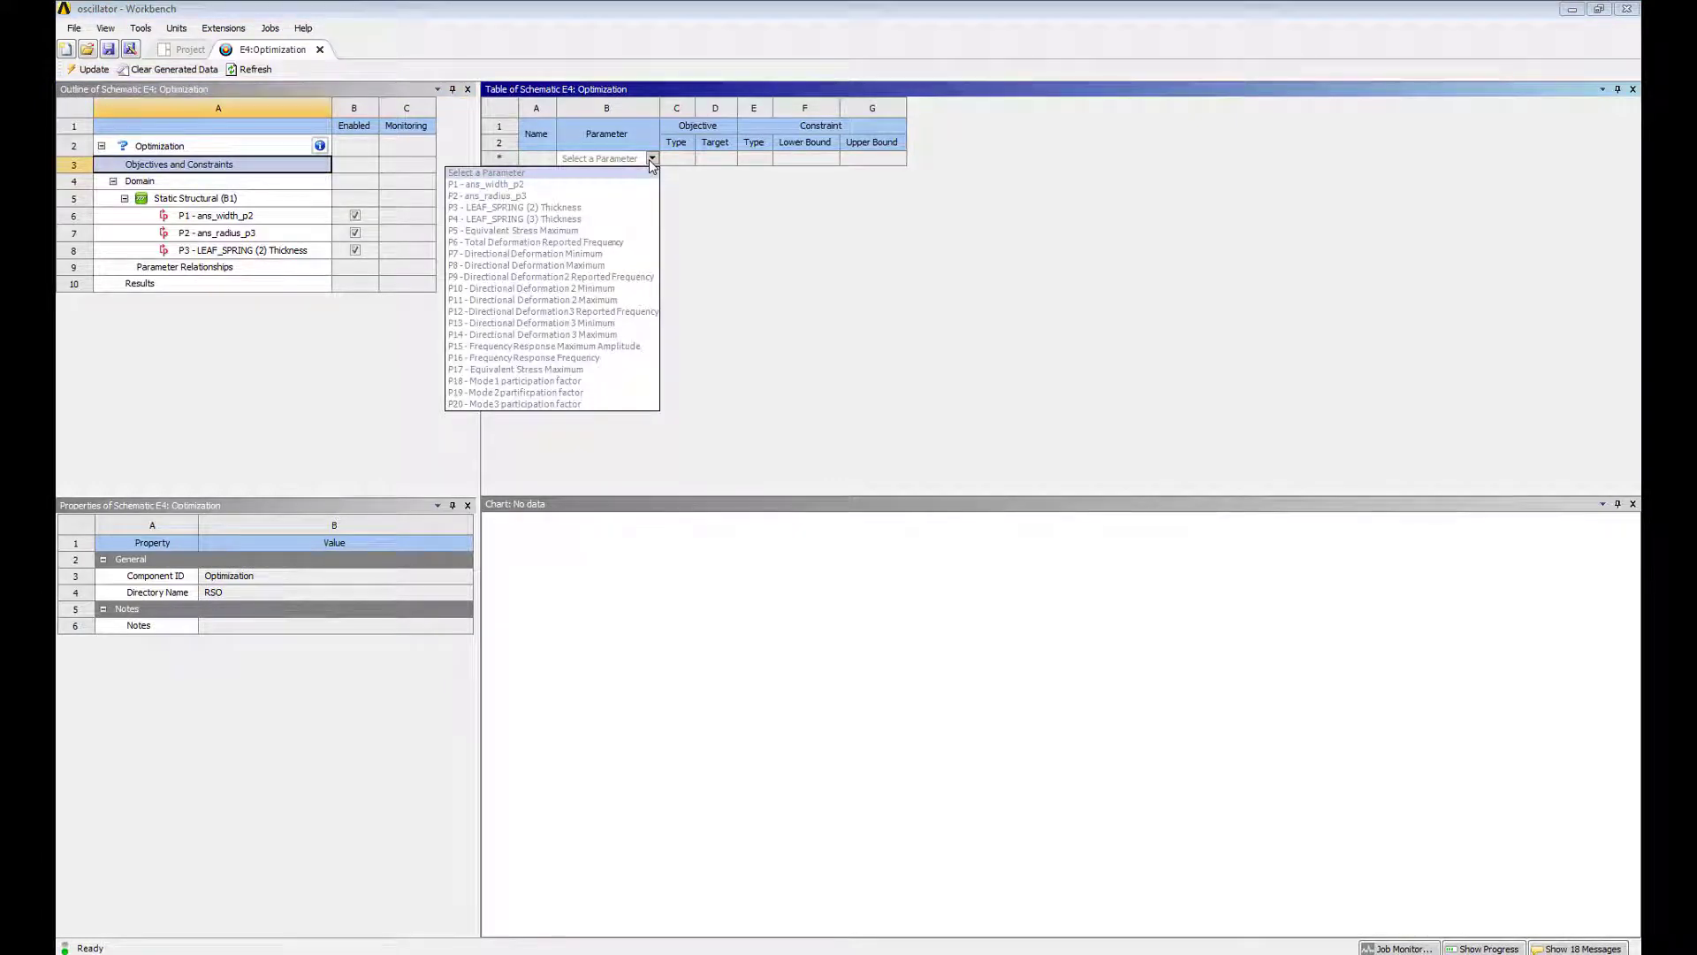
pyautogui.click(629, 381)
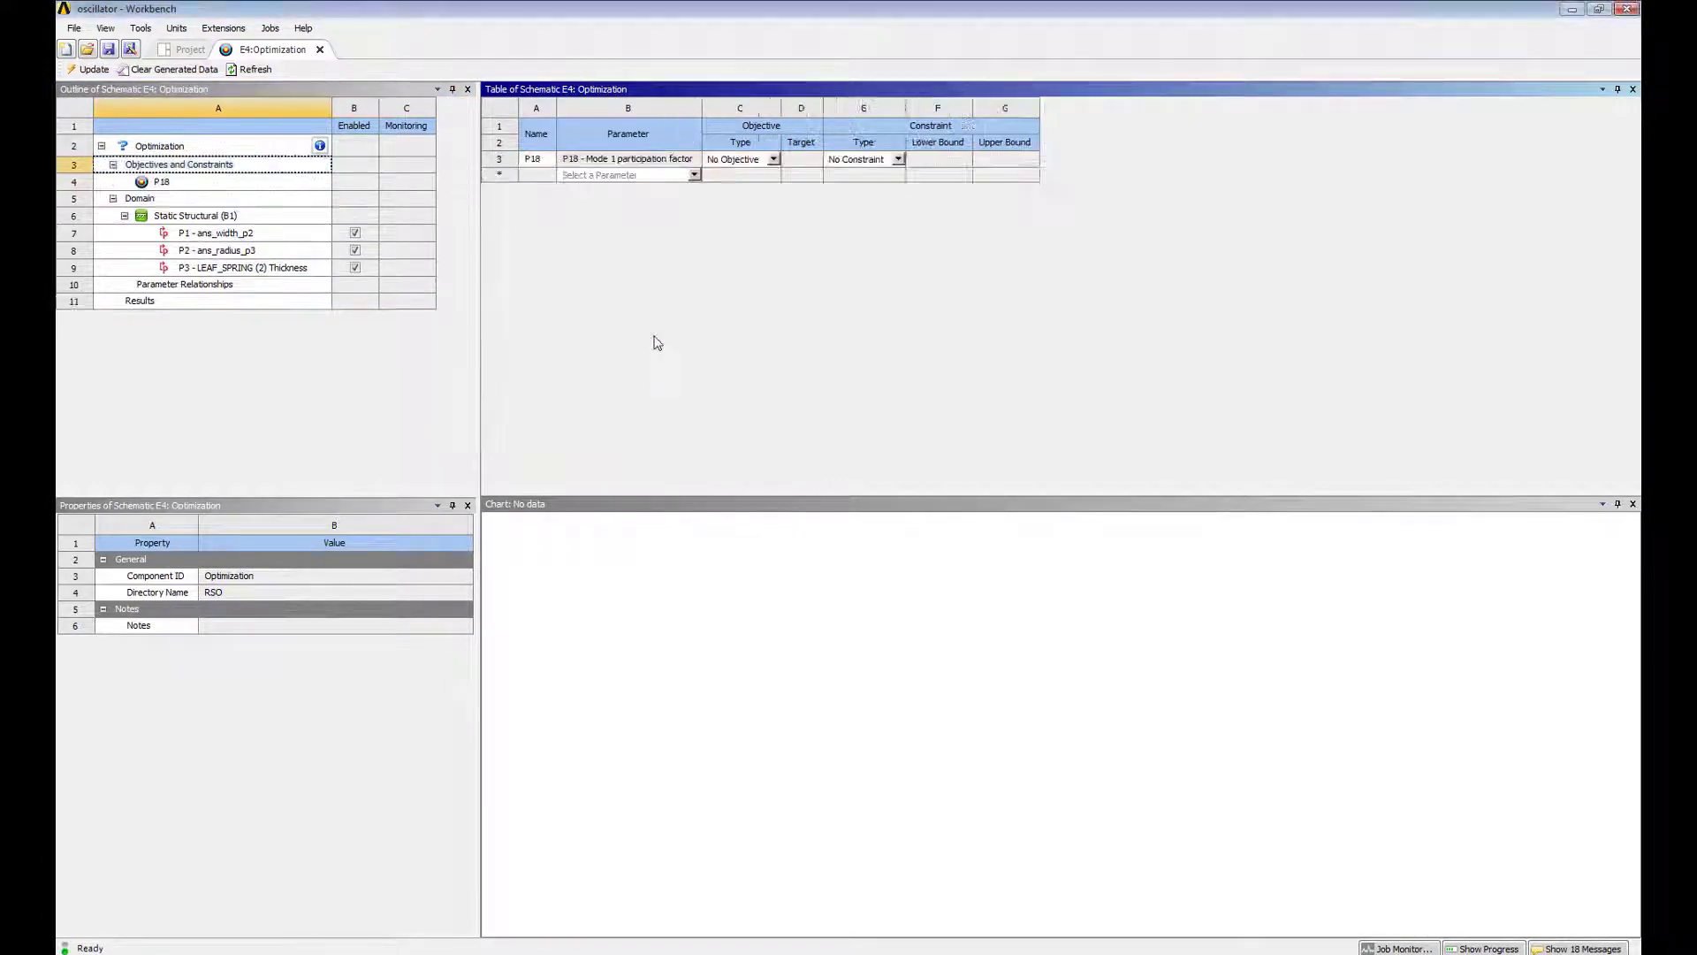
pyautogui.click(762, 164)
pyautogui.click(760, 195)
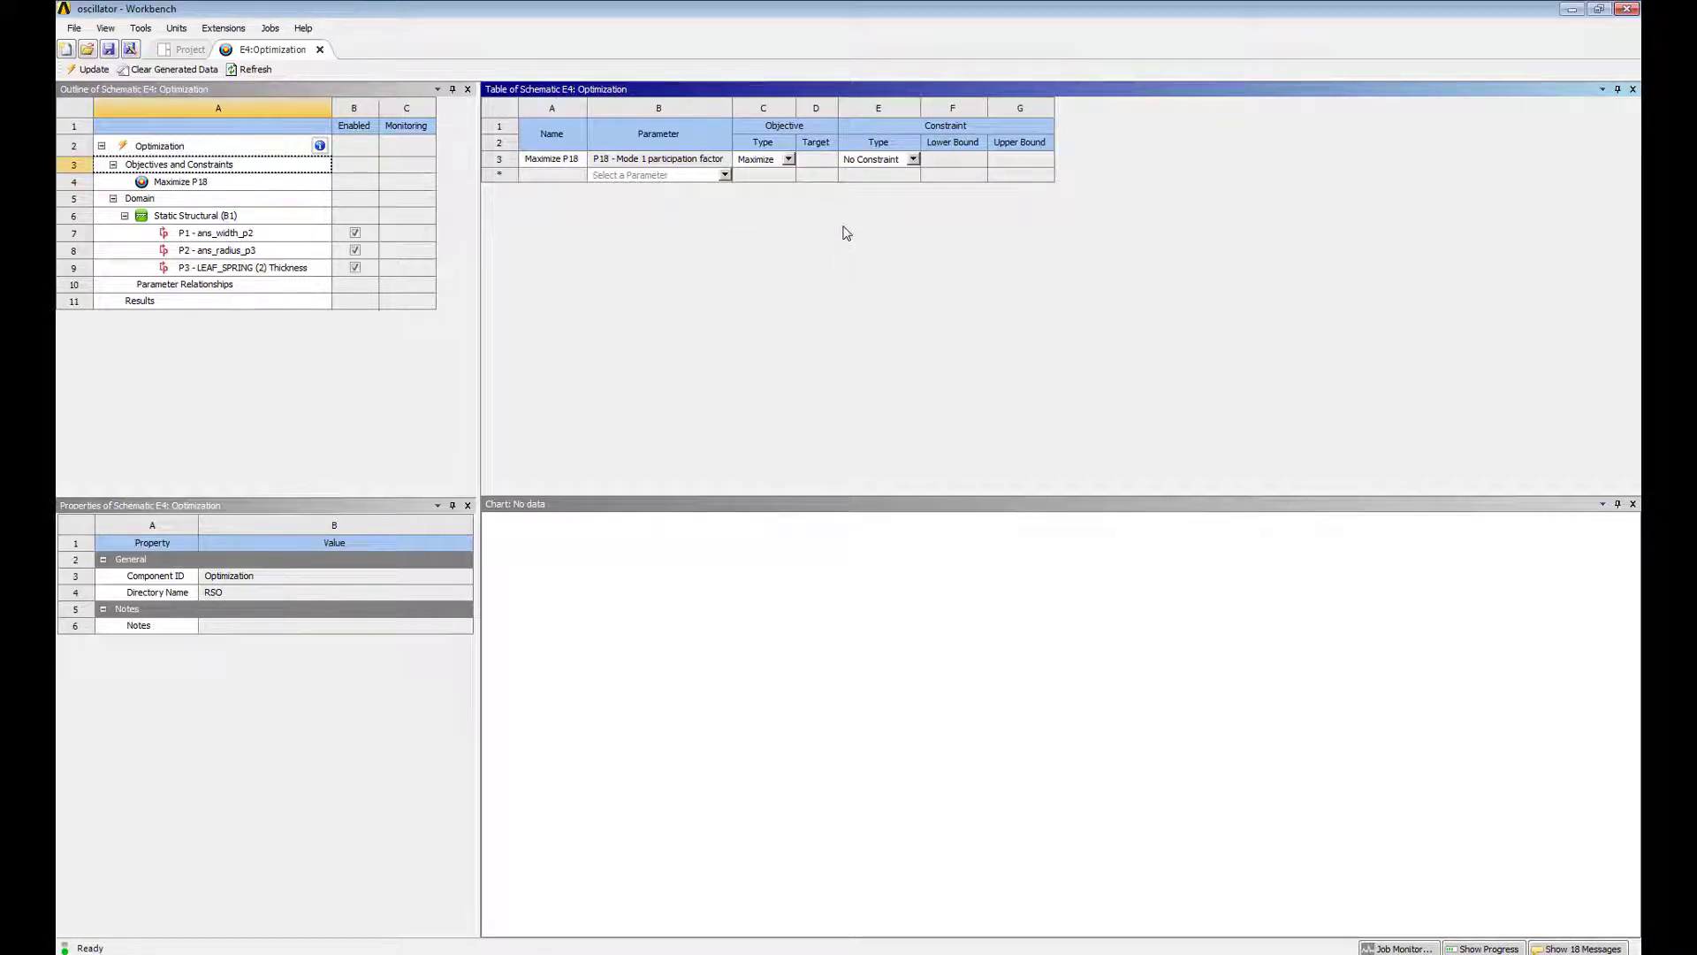
# Add objectives to minimize both P6 - Total Deformation Reported Frequency and P17 - Equivalent Stress Maximum.
pyautogui.click(725, 175)
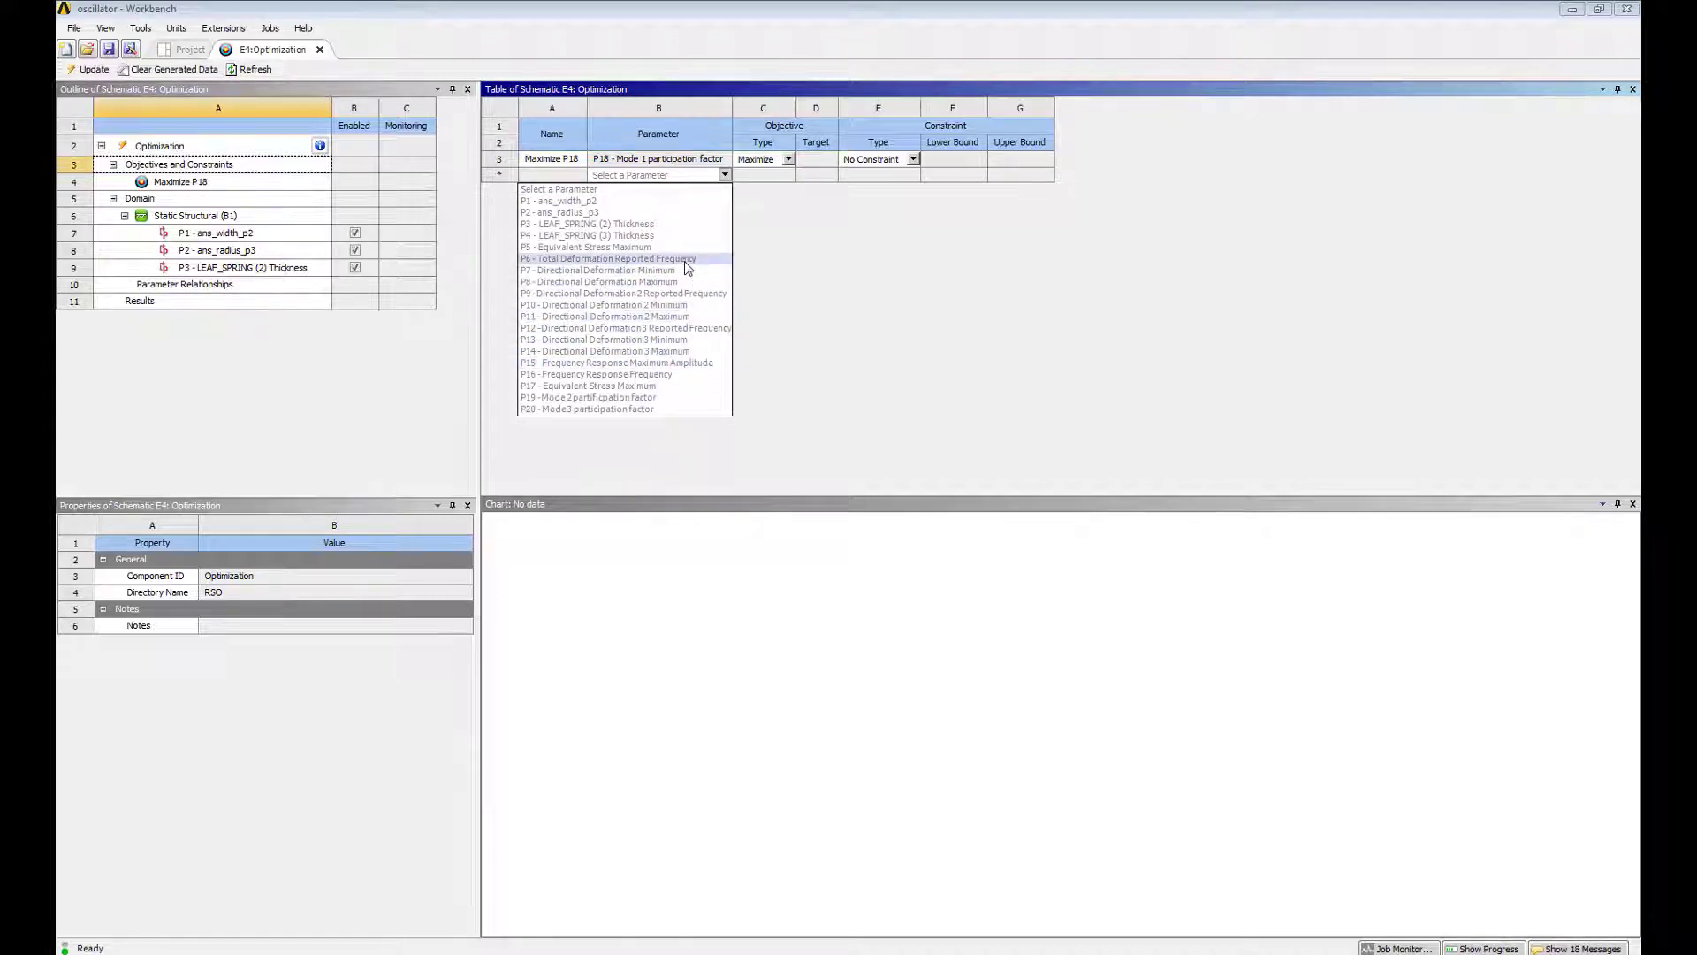
pyautogui.click(724, 246)
pyautogui.click(847, 176)
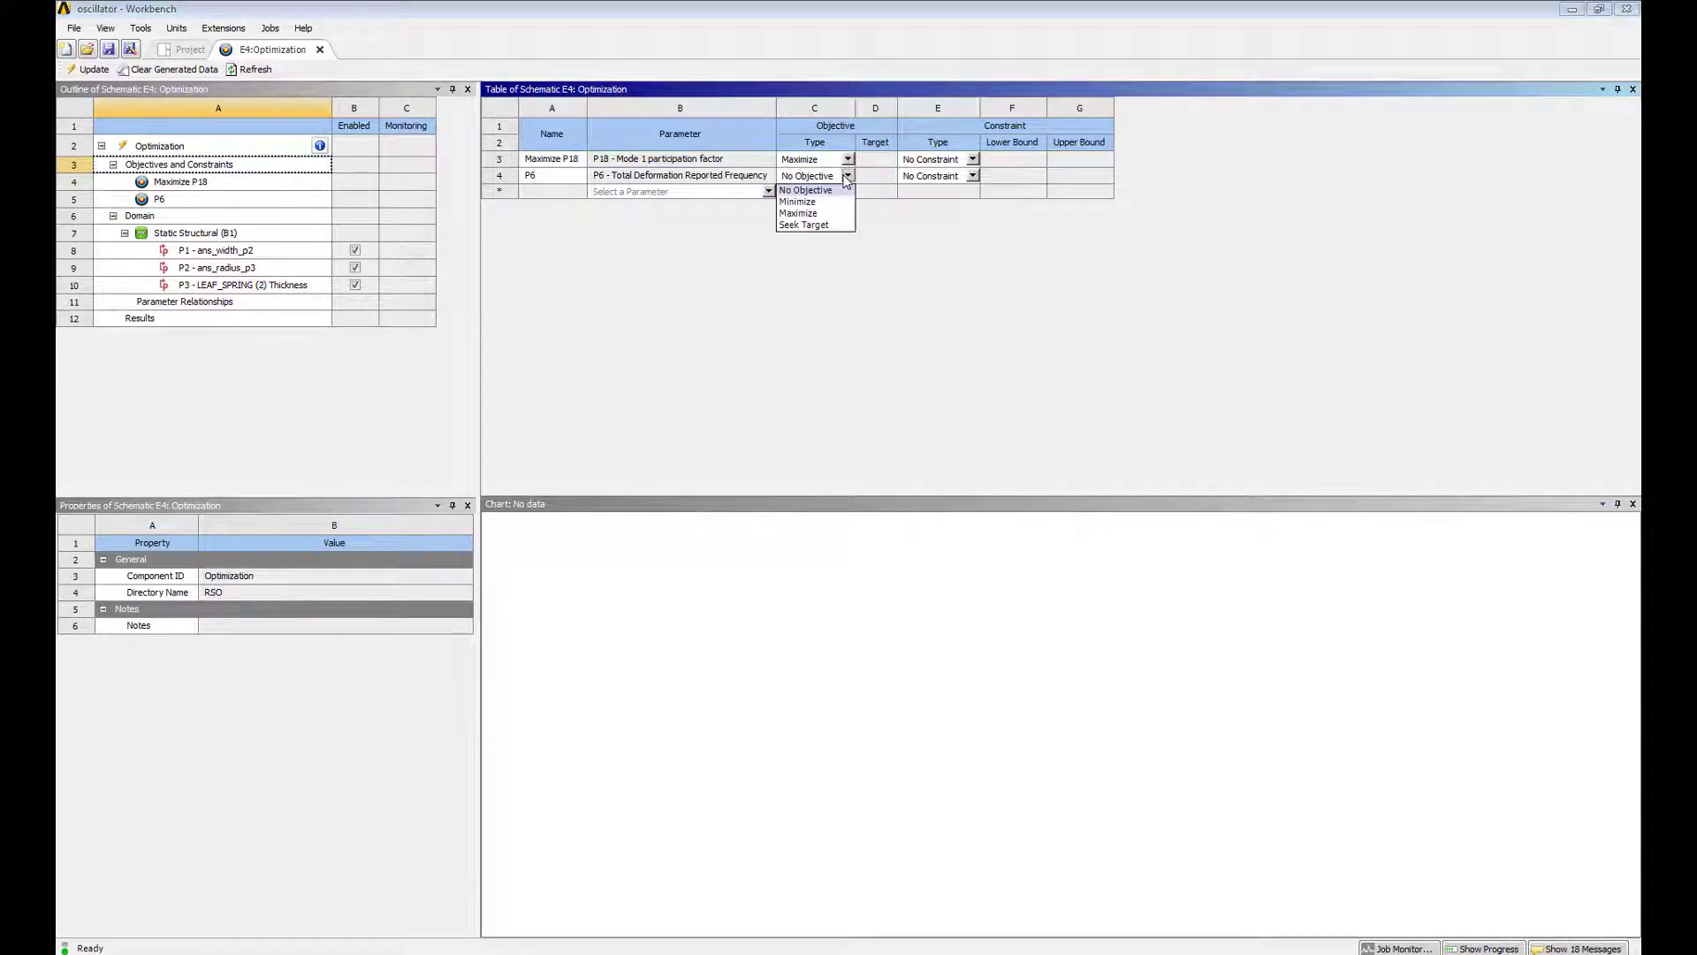
pyautogui.click(819, 202)
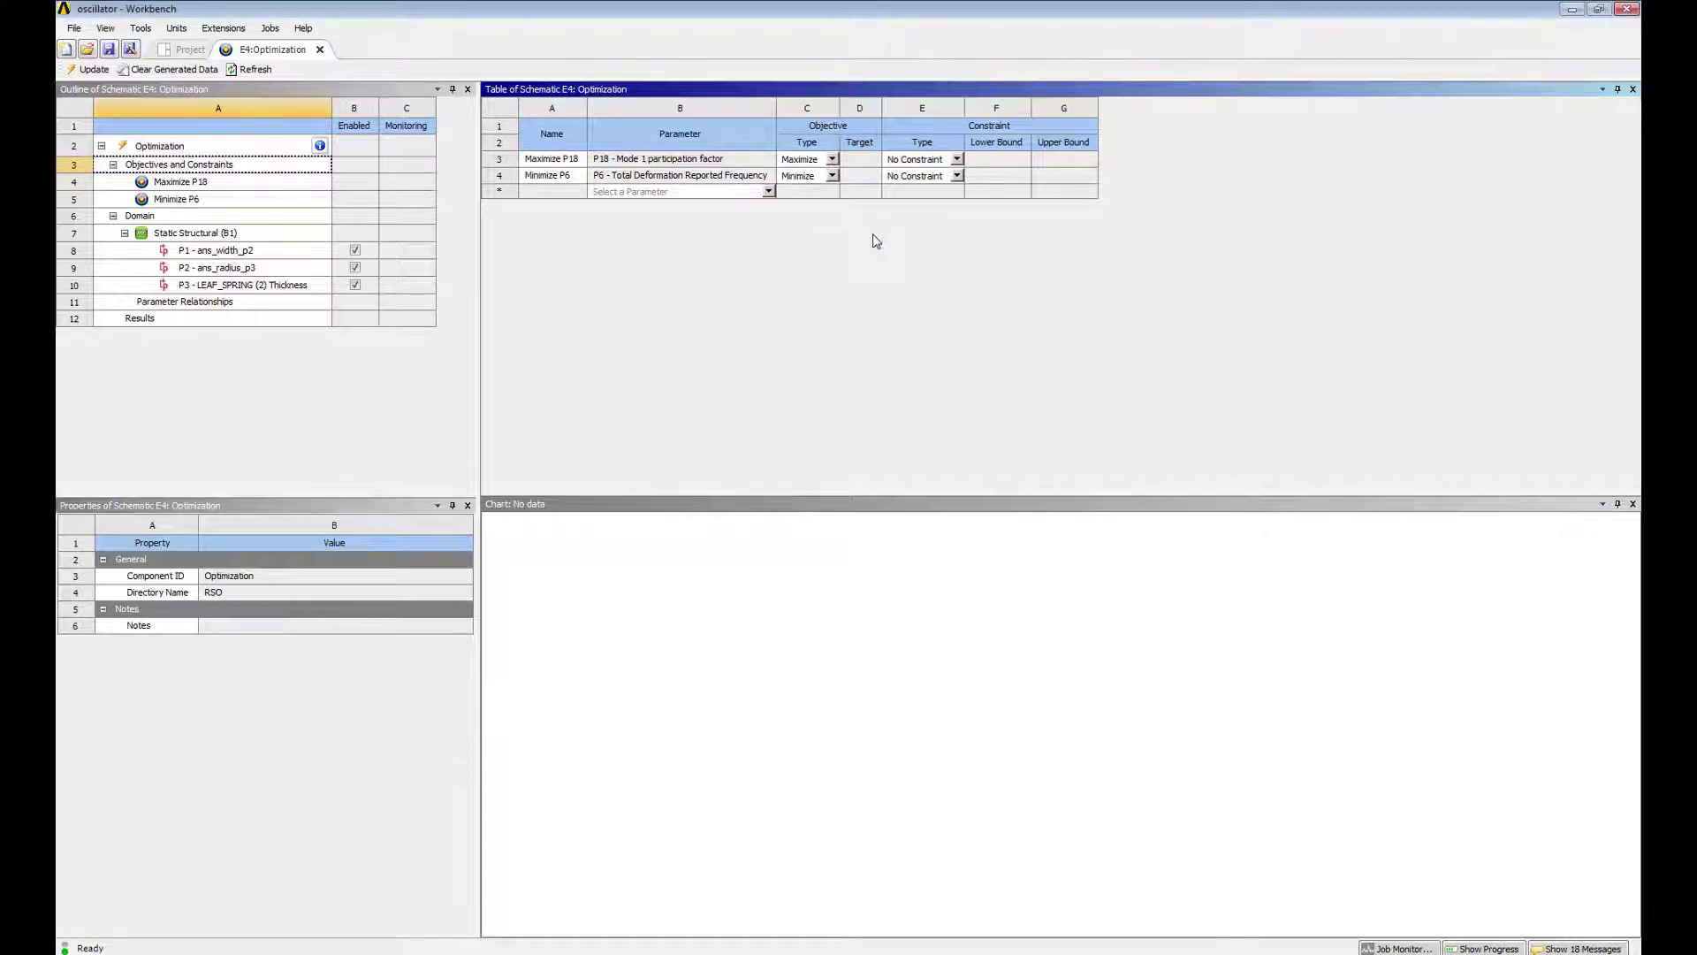
pyautogui.click(771, 192)
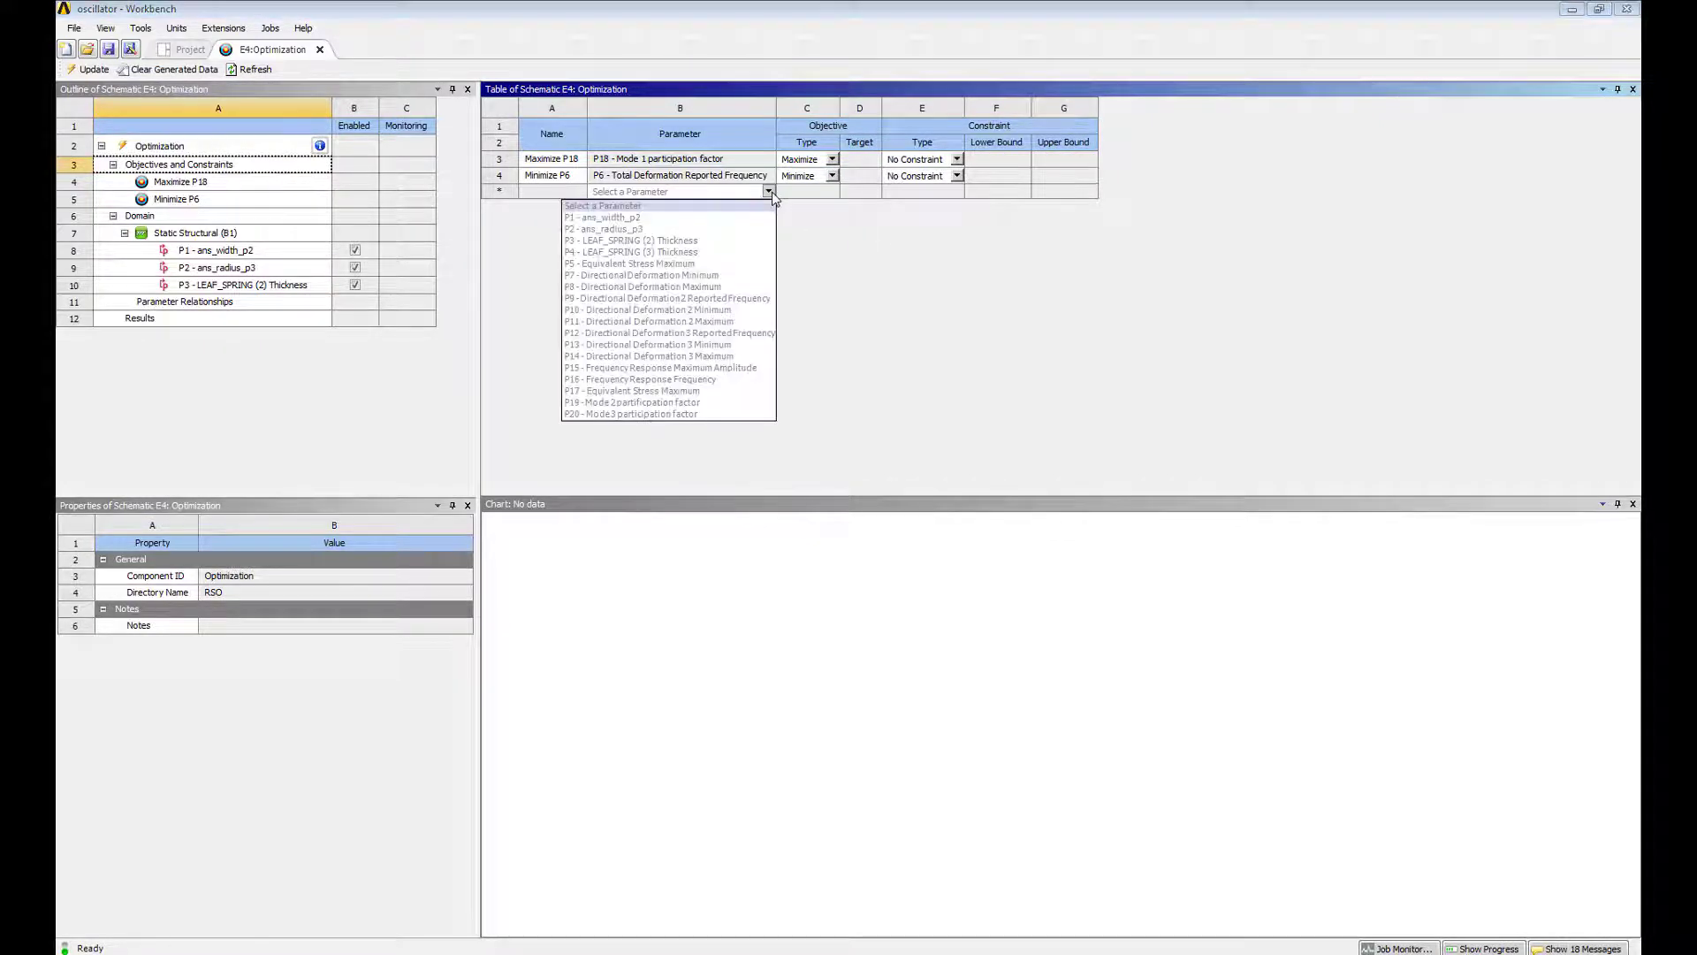
pyautogui.click(705, 392)
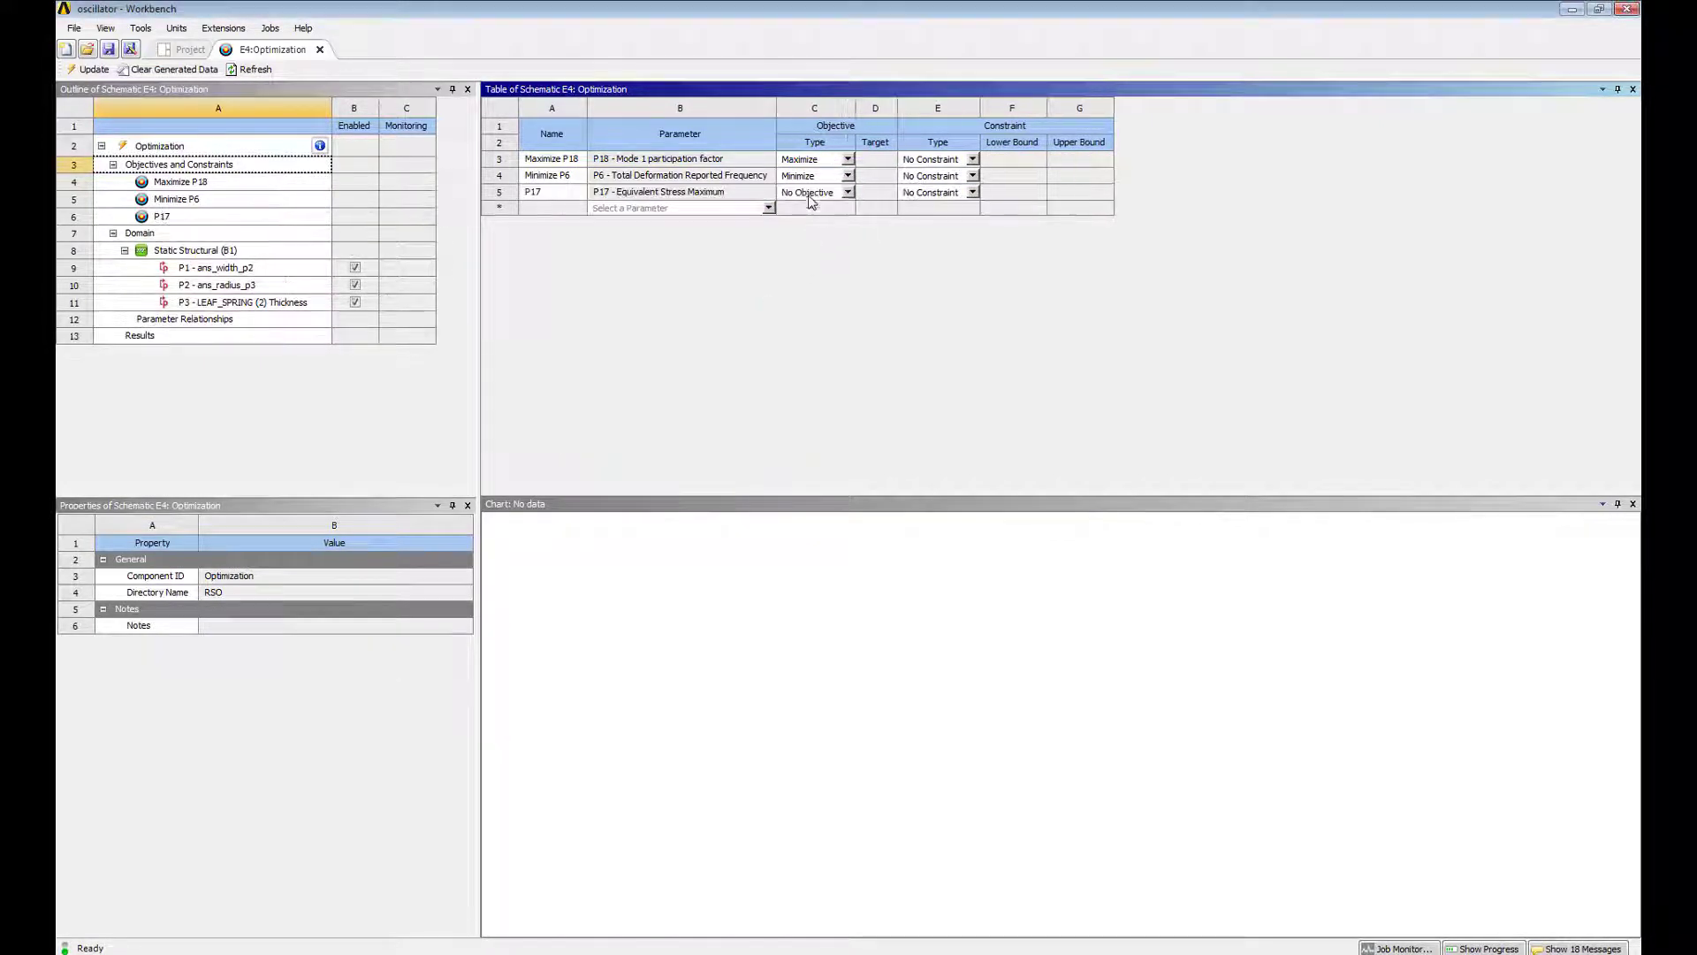
pyautogui.click(846, 194)
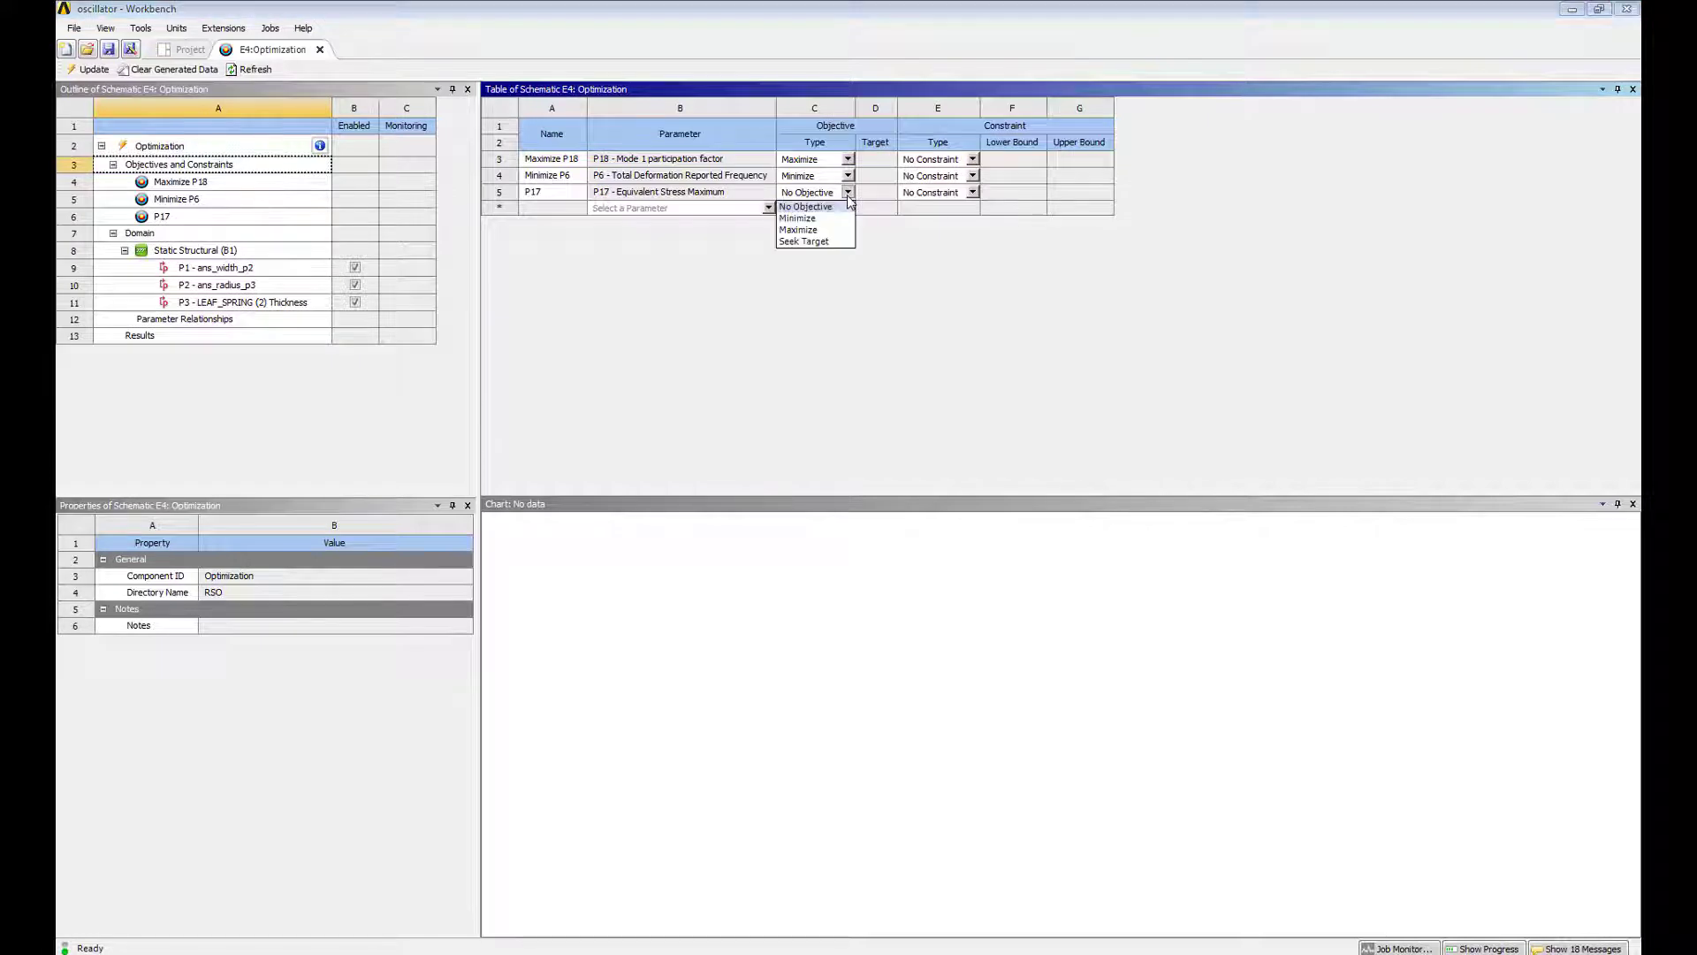
pyautogui.click(809, 219)
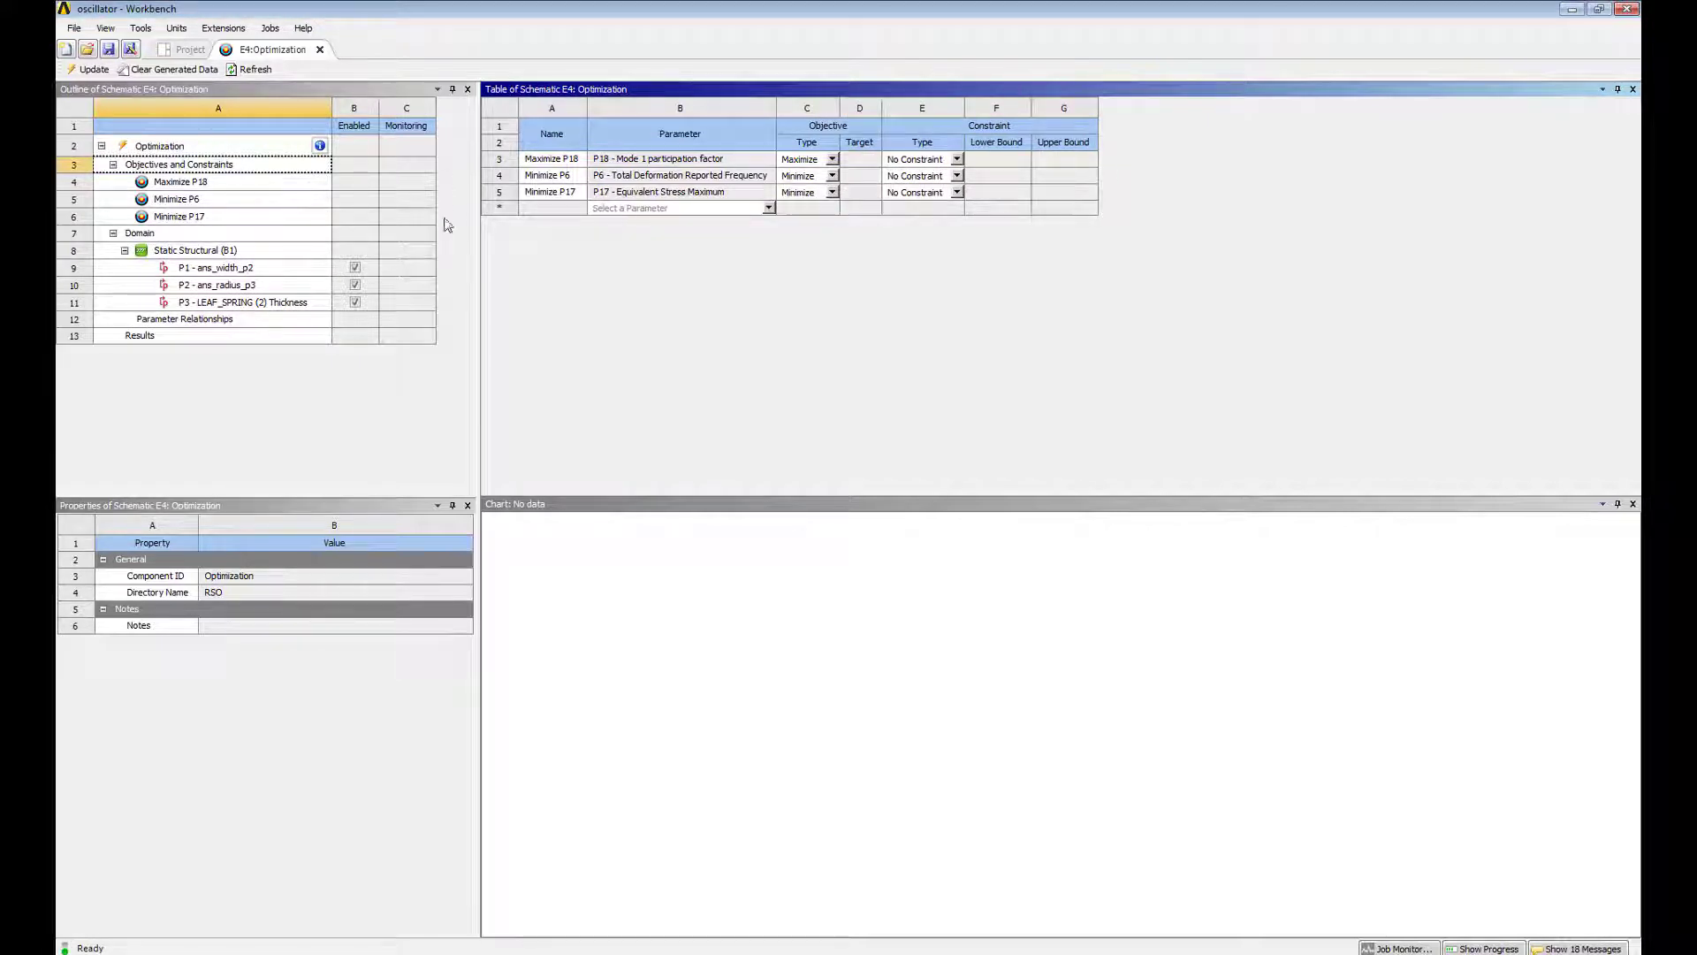
# Set the optimization's number of samples to 3000, keeping Screening as the method after reviewing the available methods.
pyautogui.click(246, 147)
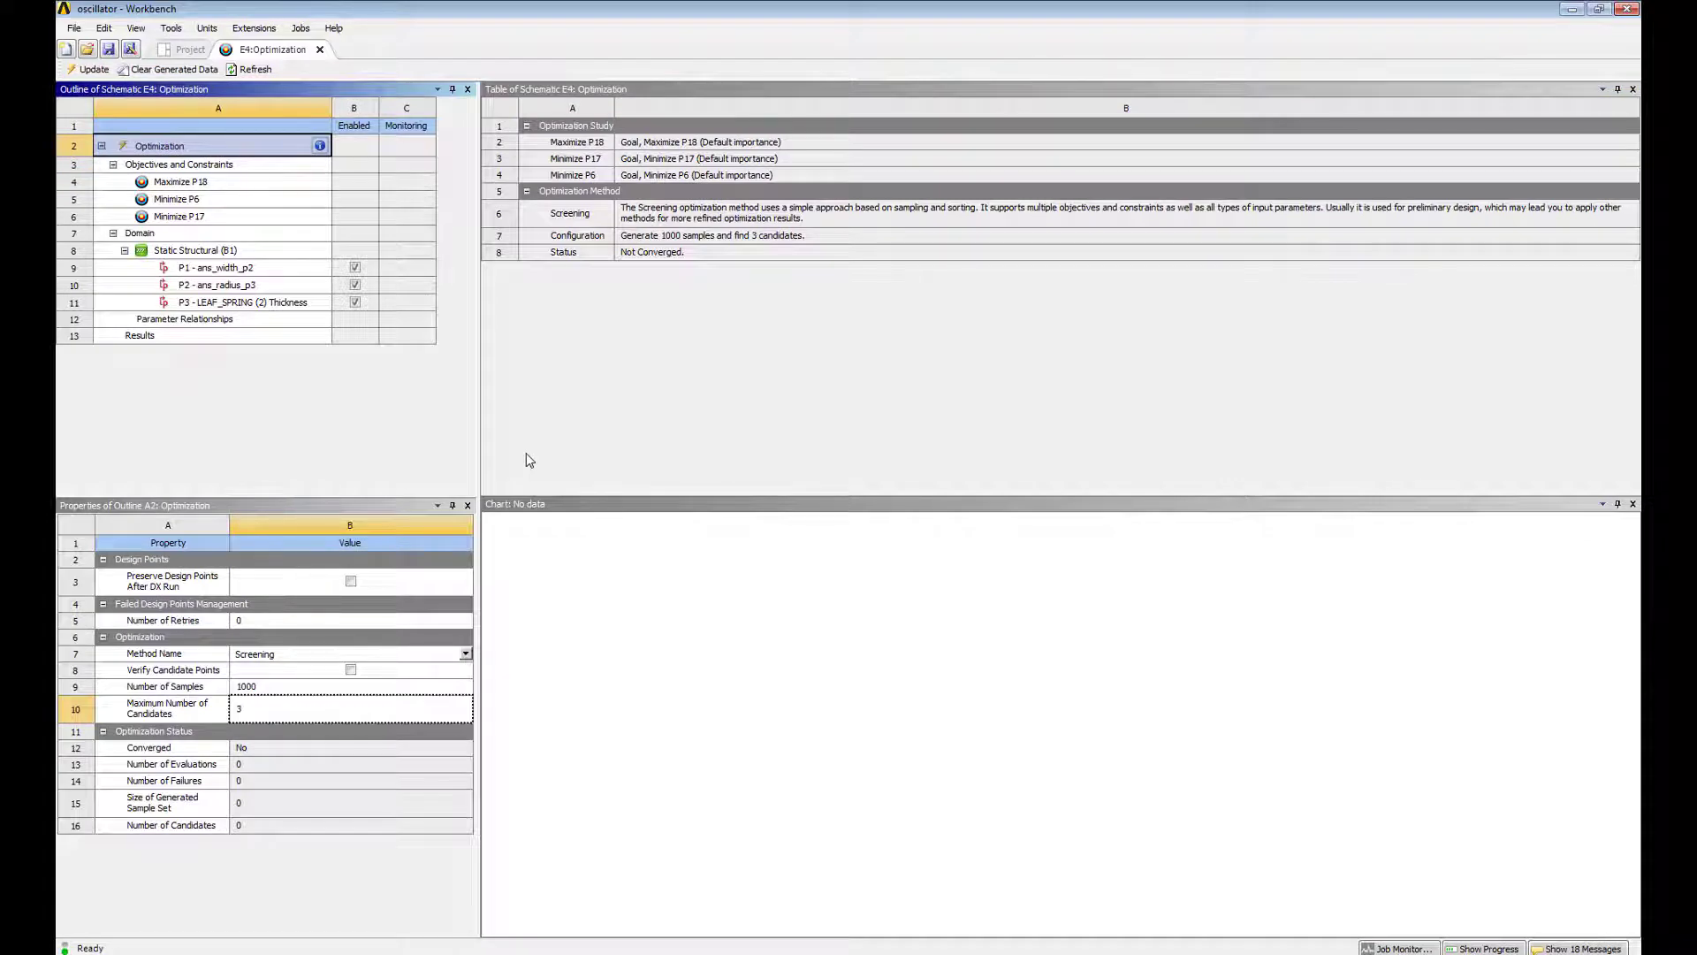
pyautogui.click(466, 655)
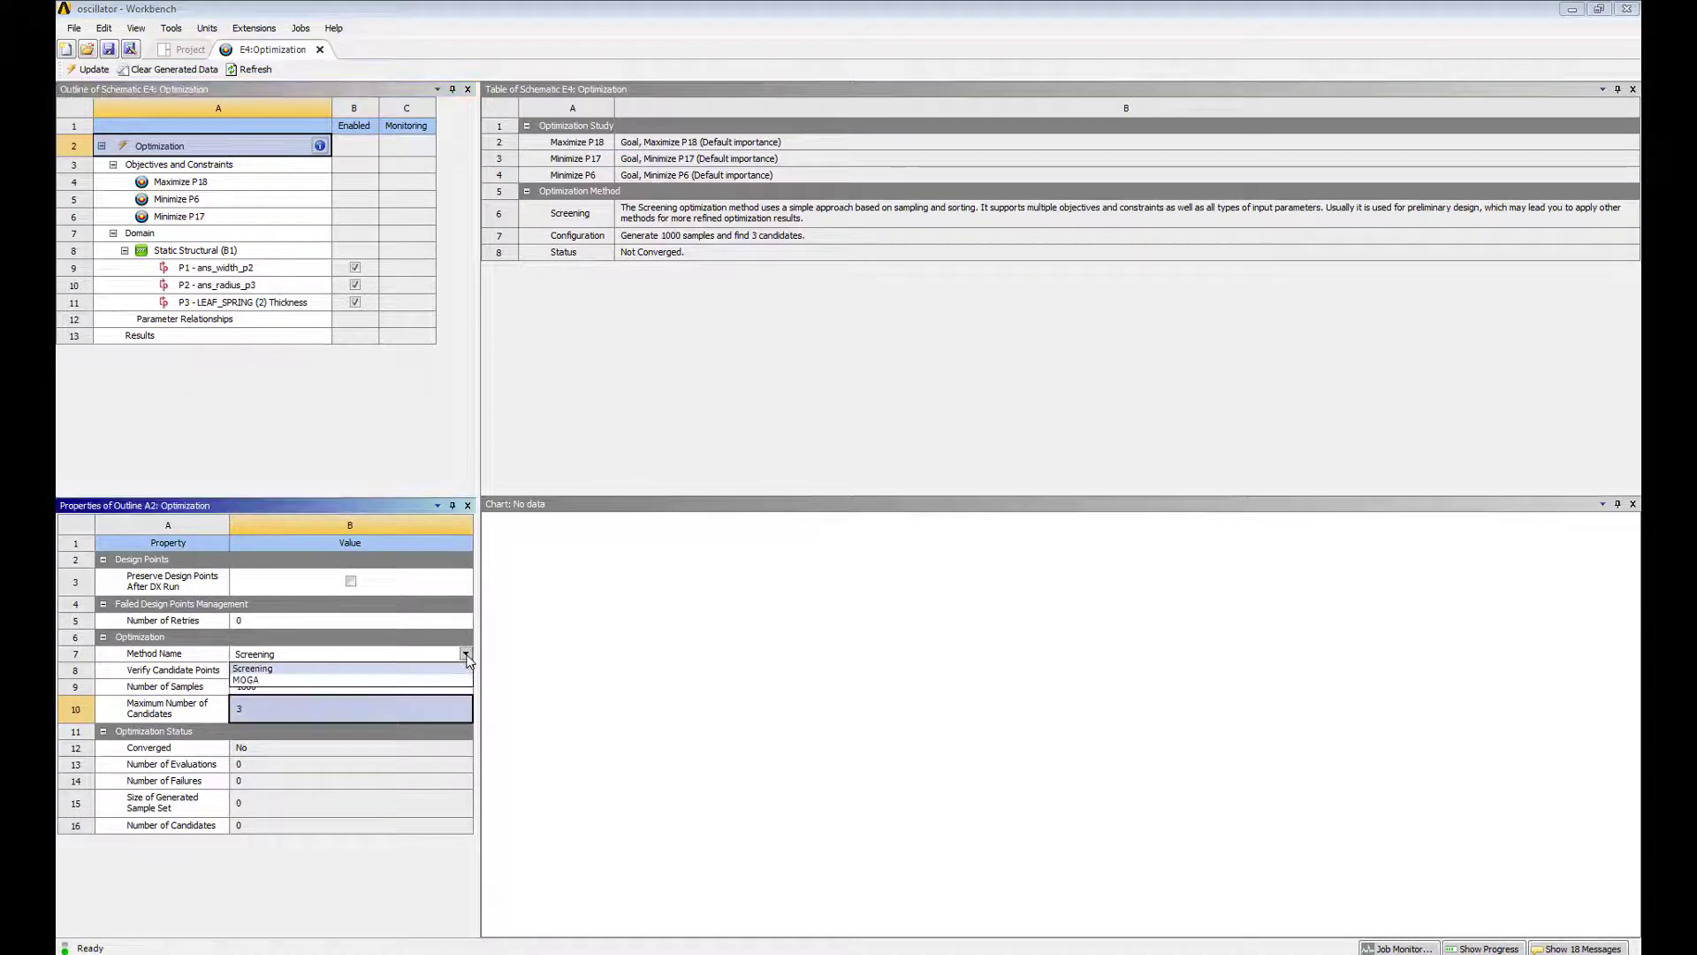
pyautogui.click(342, 670)
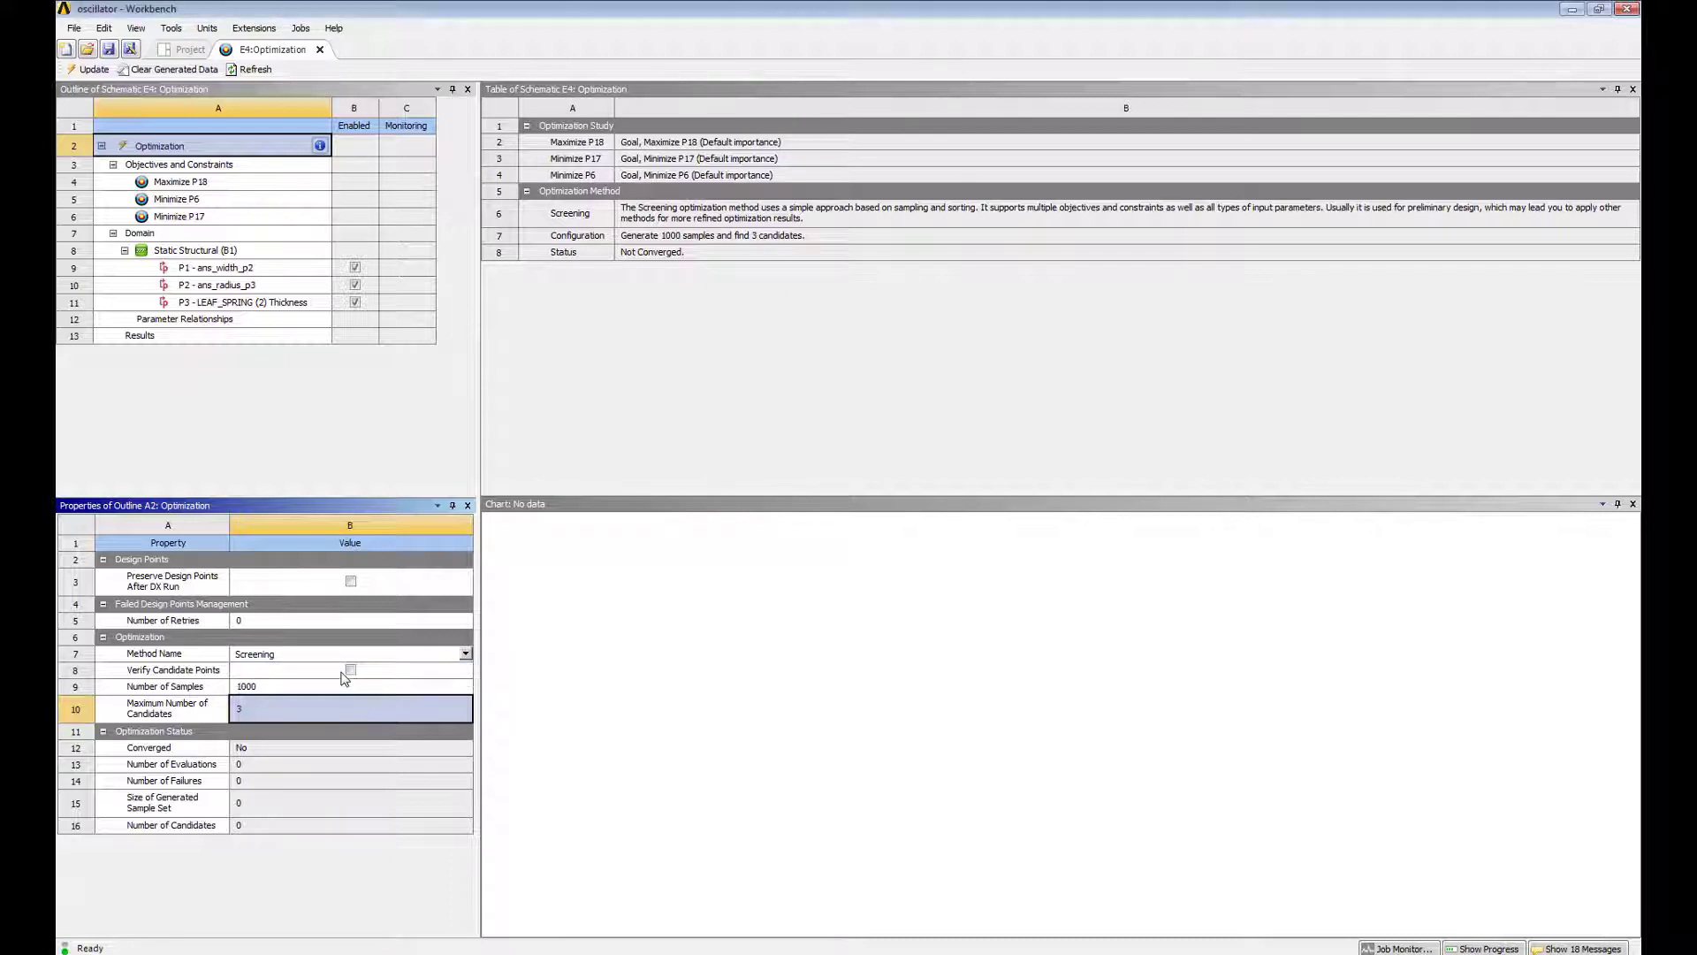
pyautogui.click(270, 688)
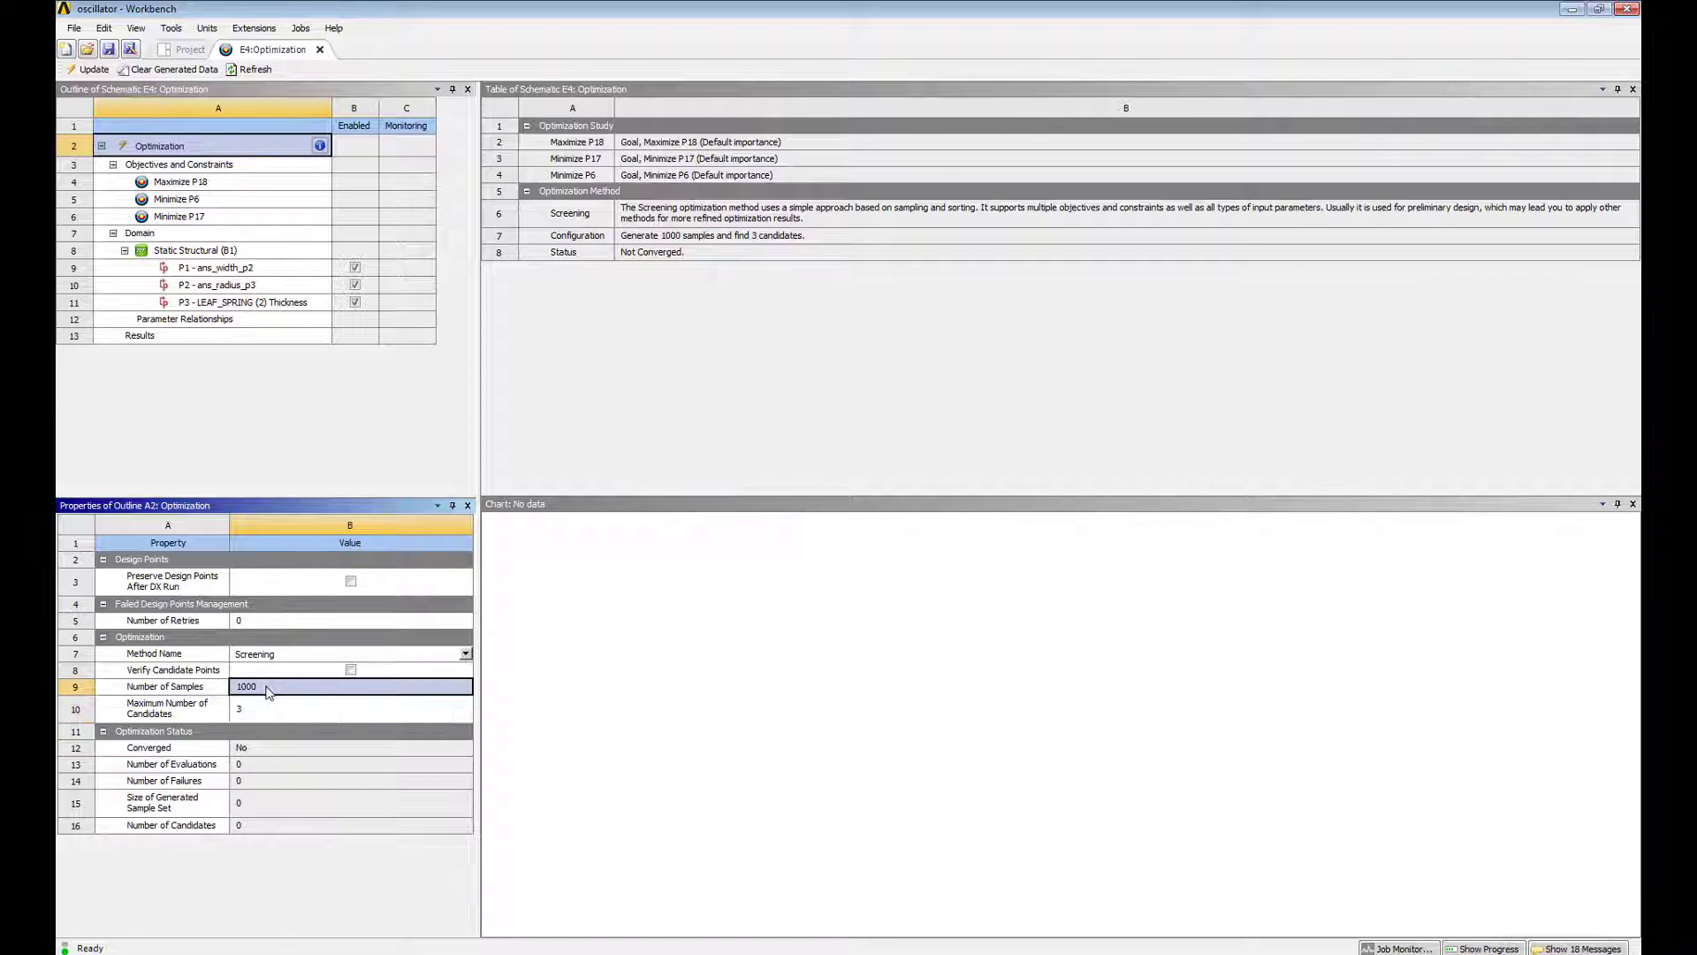
pyautogui.write('3000')
pyautogui.press('Return')
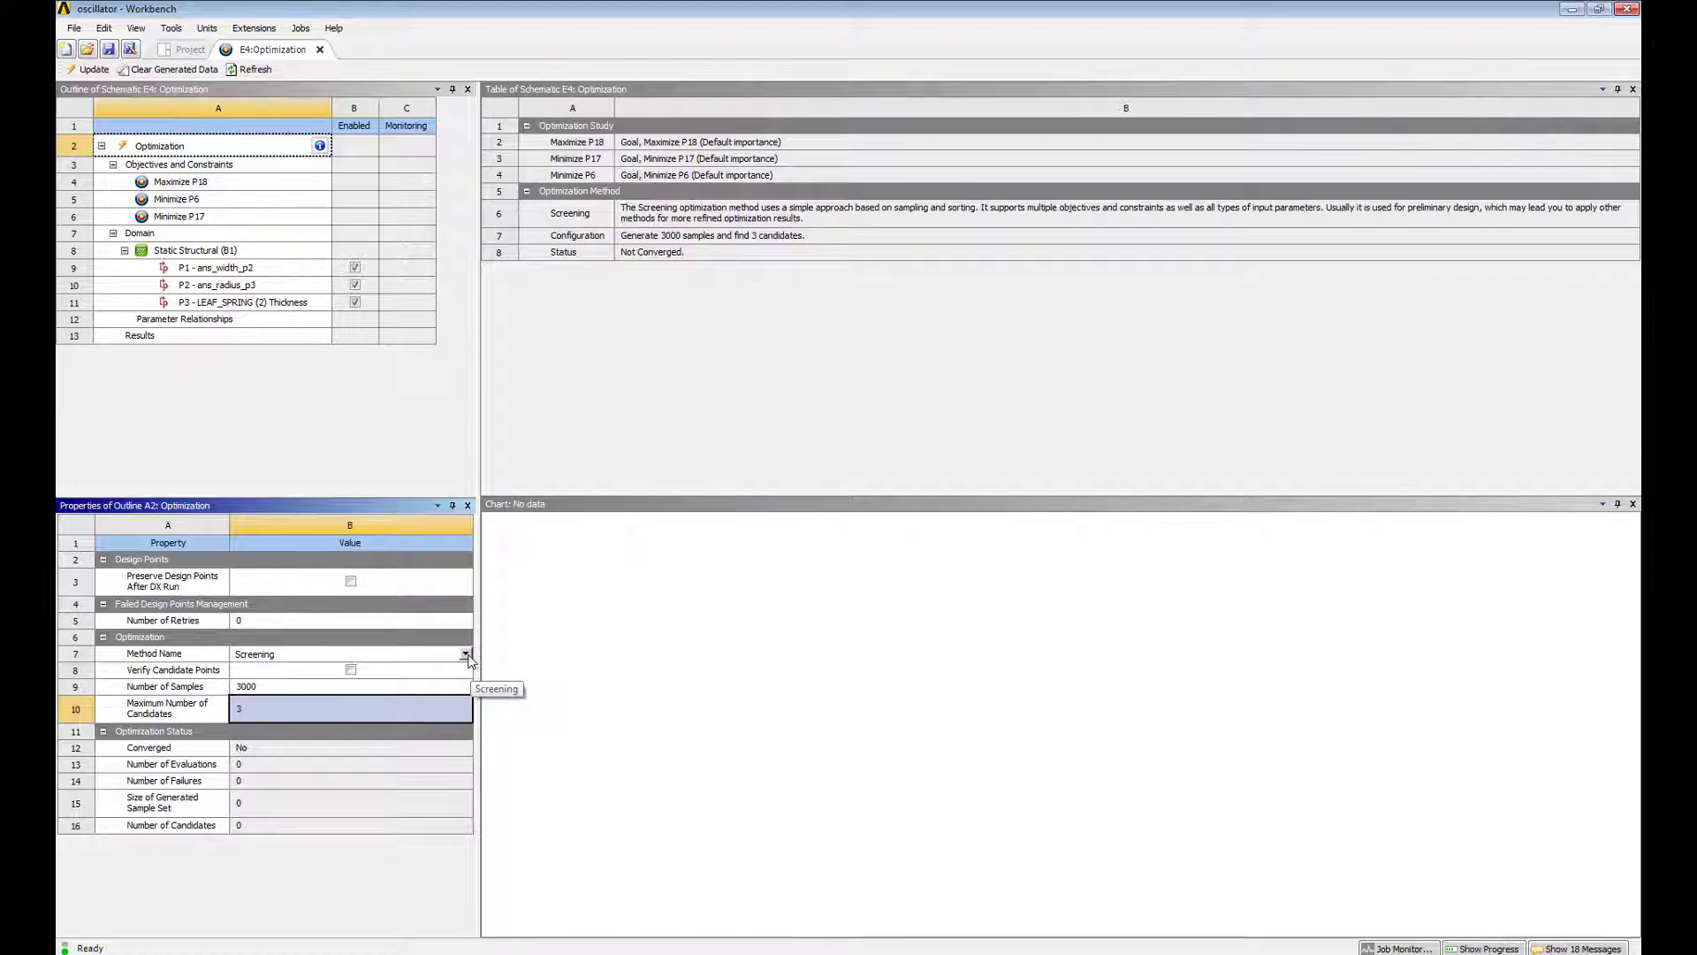
pyautogui.click(467, 656)
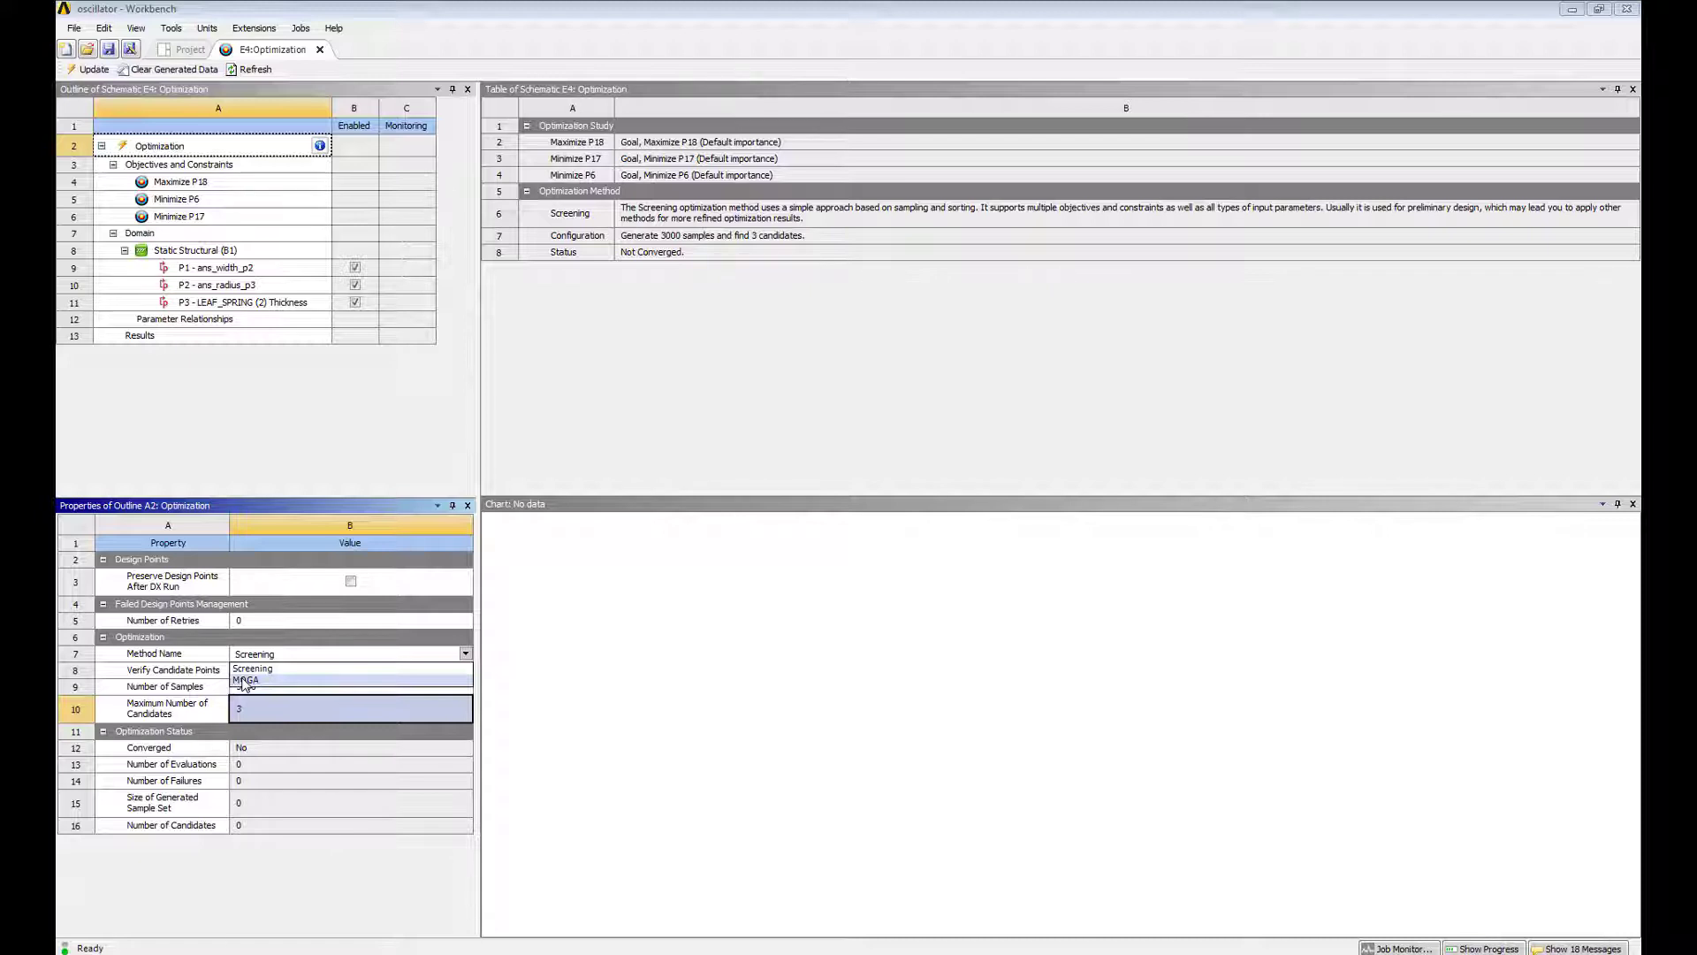
pyautogui.click(176, 653)
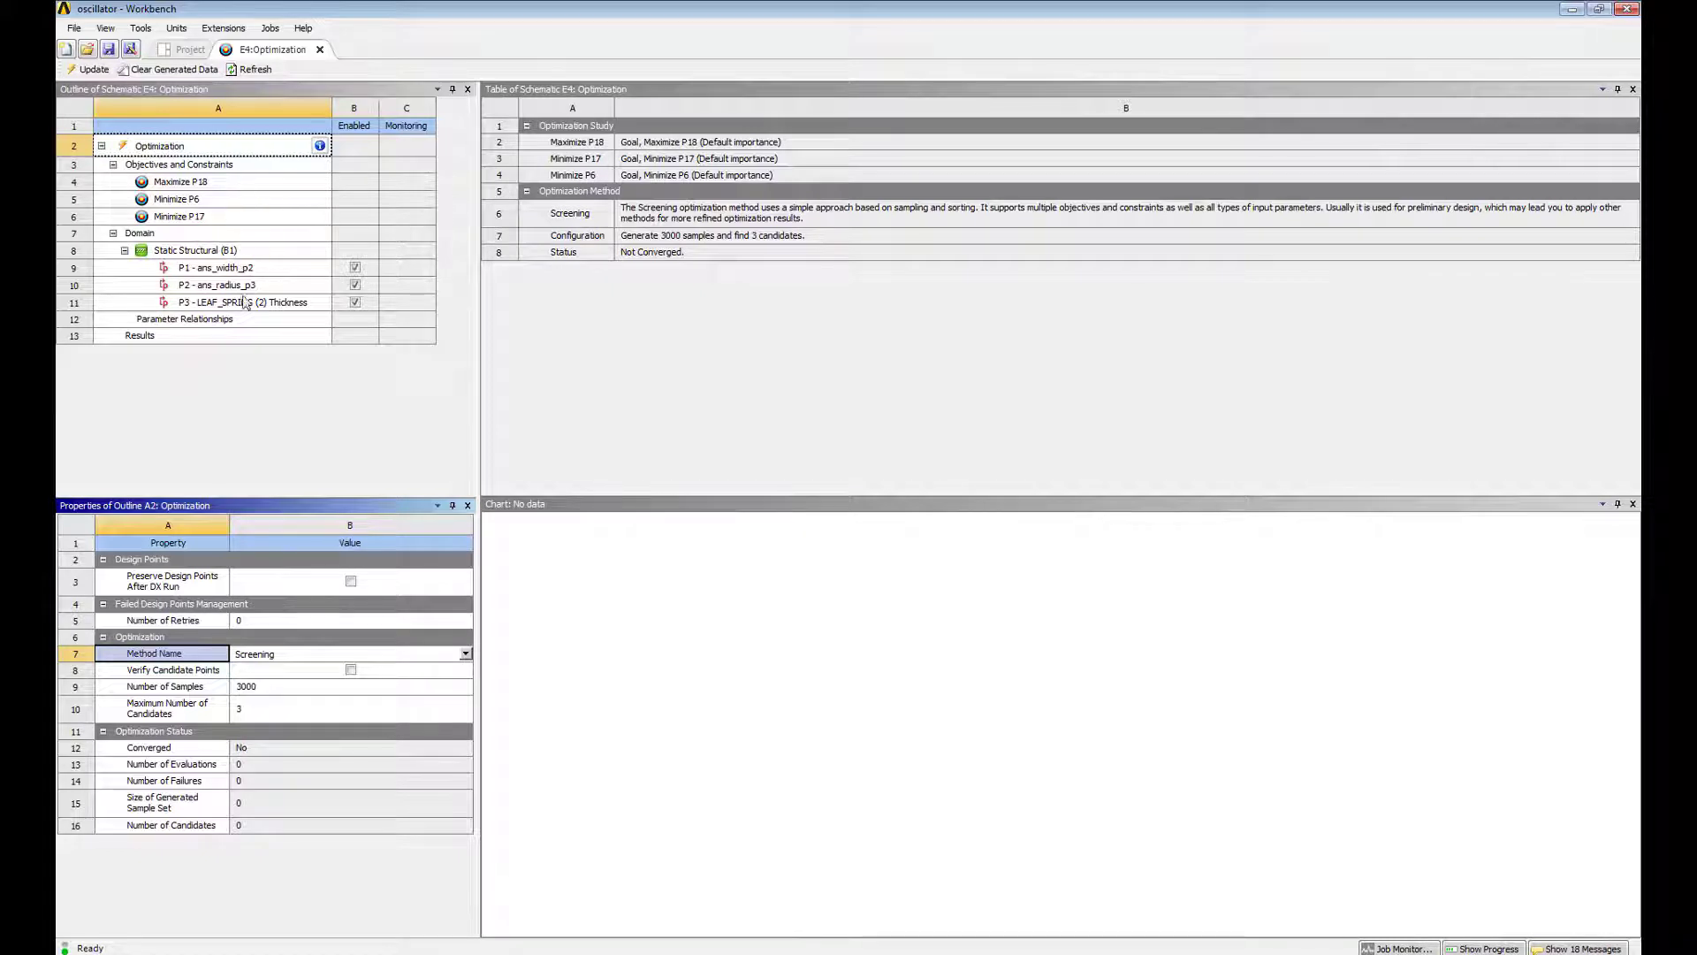
# Update the optimization, saving the project when required, and show its progress until the run ends before hiding the progress display.
pyautogui.click(94, 73)
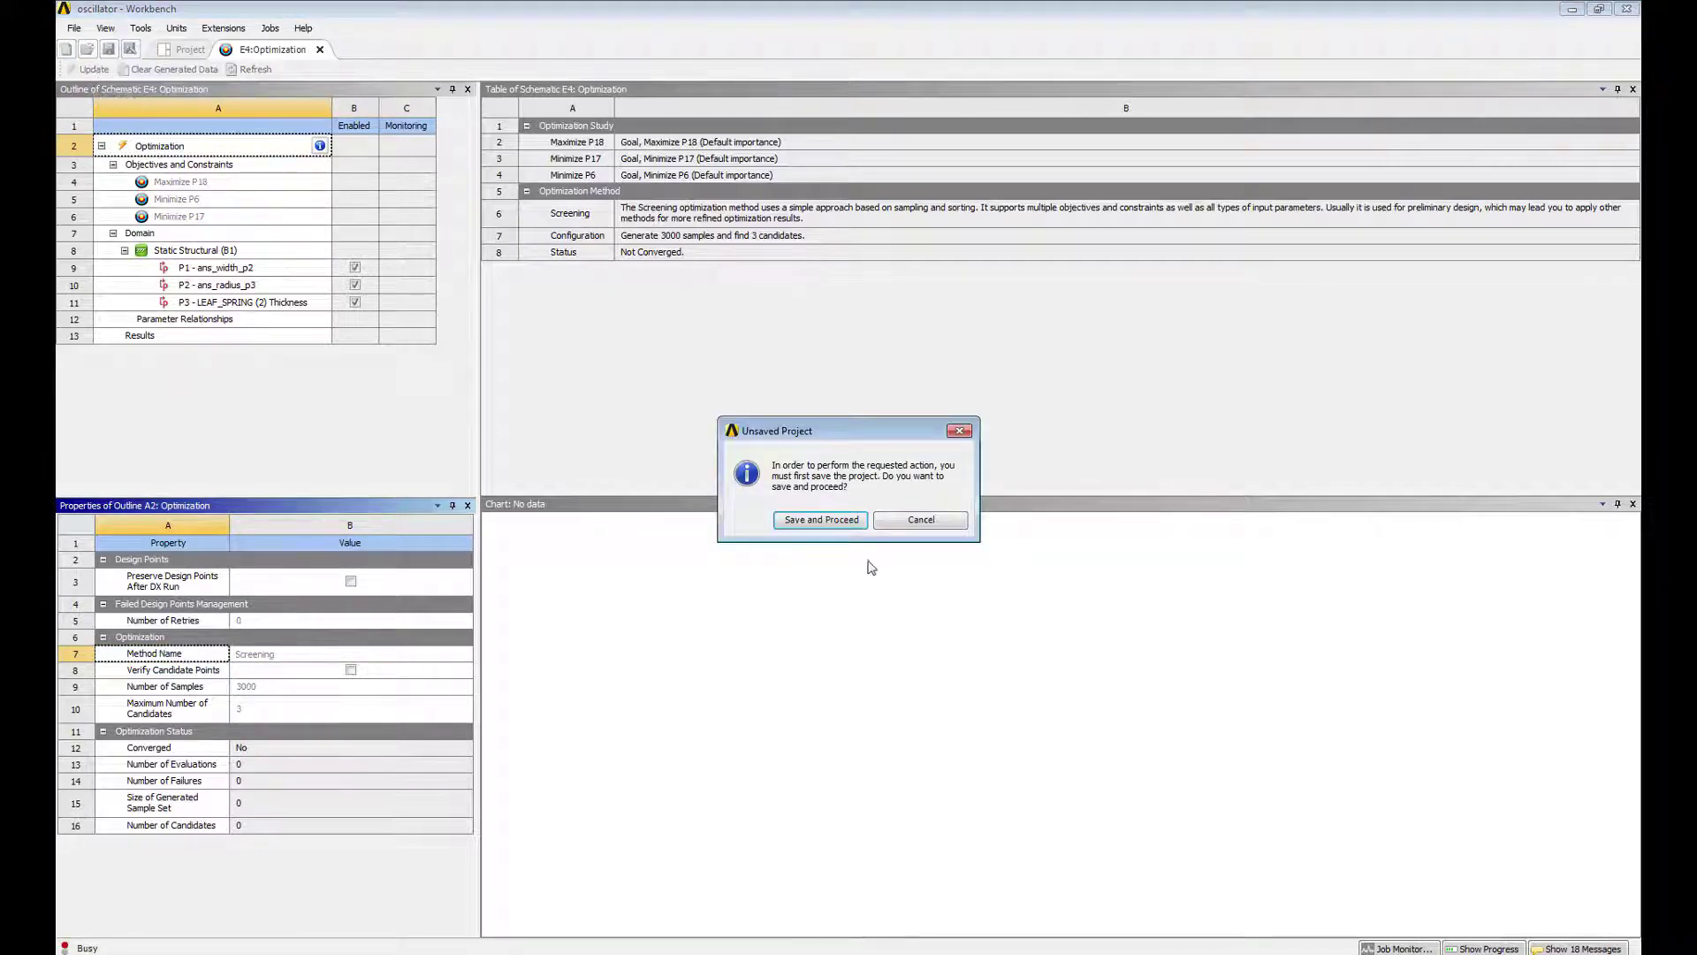
pyautogui.click(838, 522)
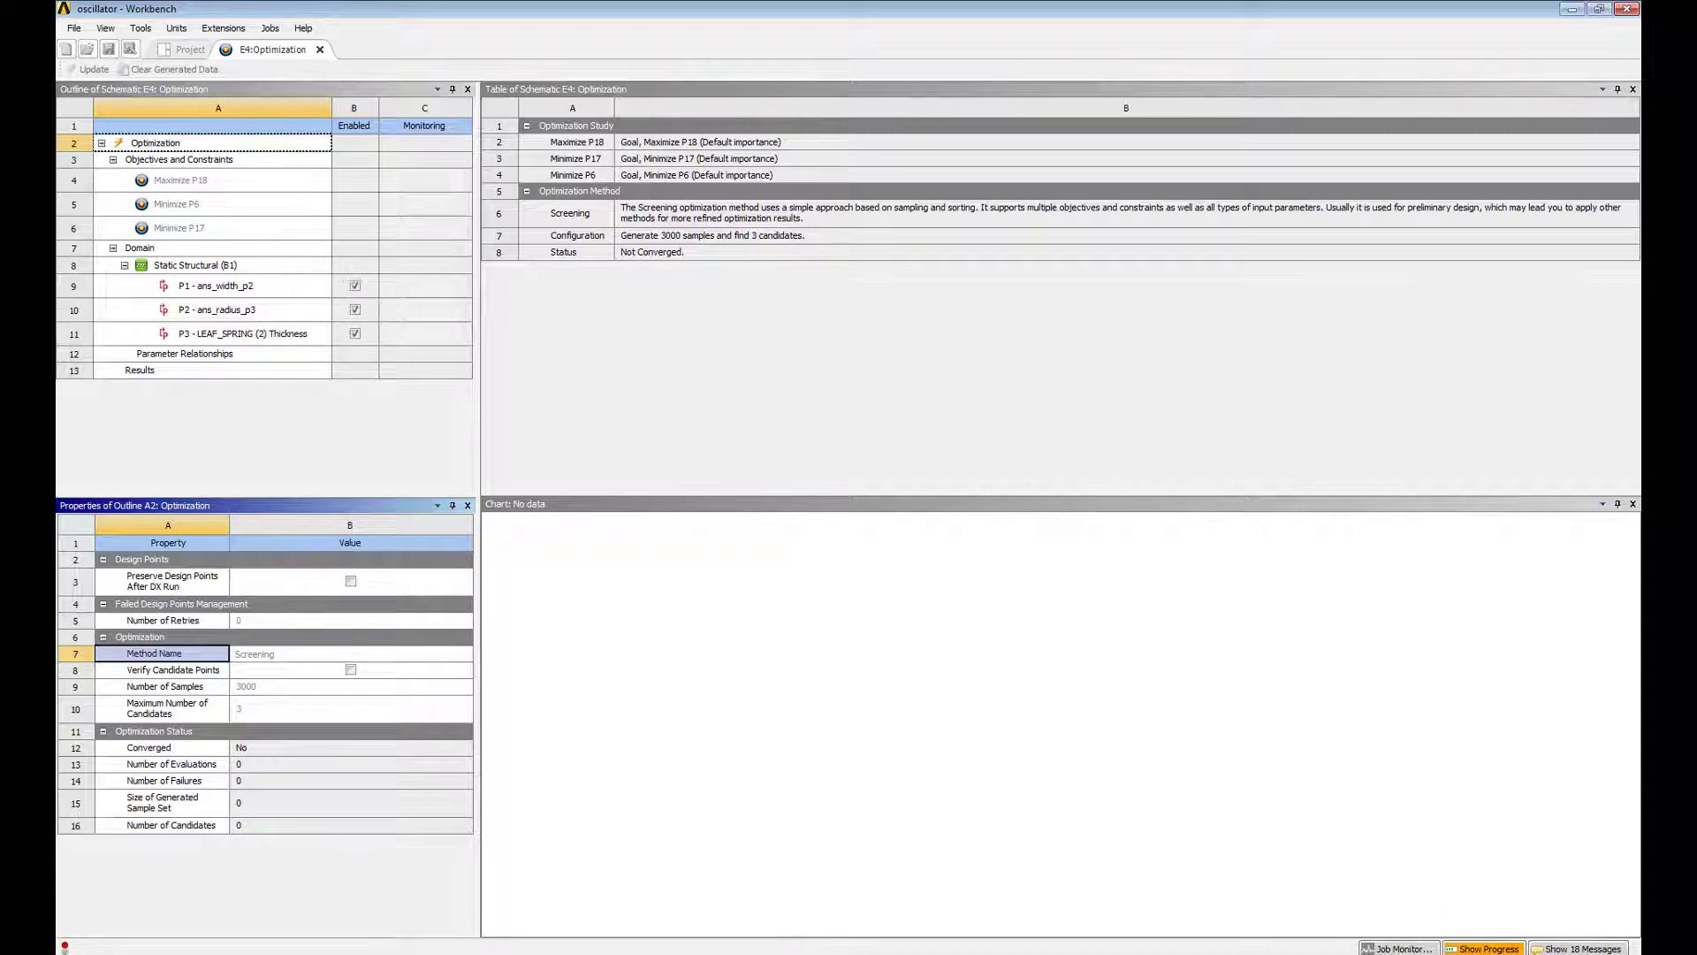
pyautogui.click(1492, 945)
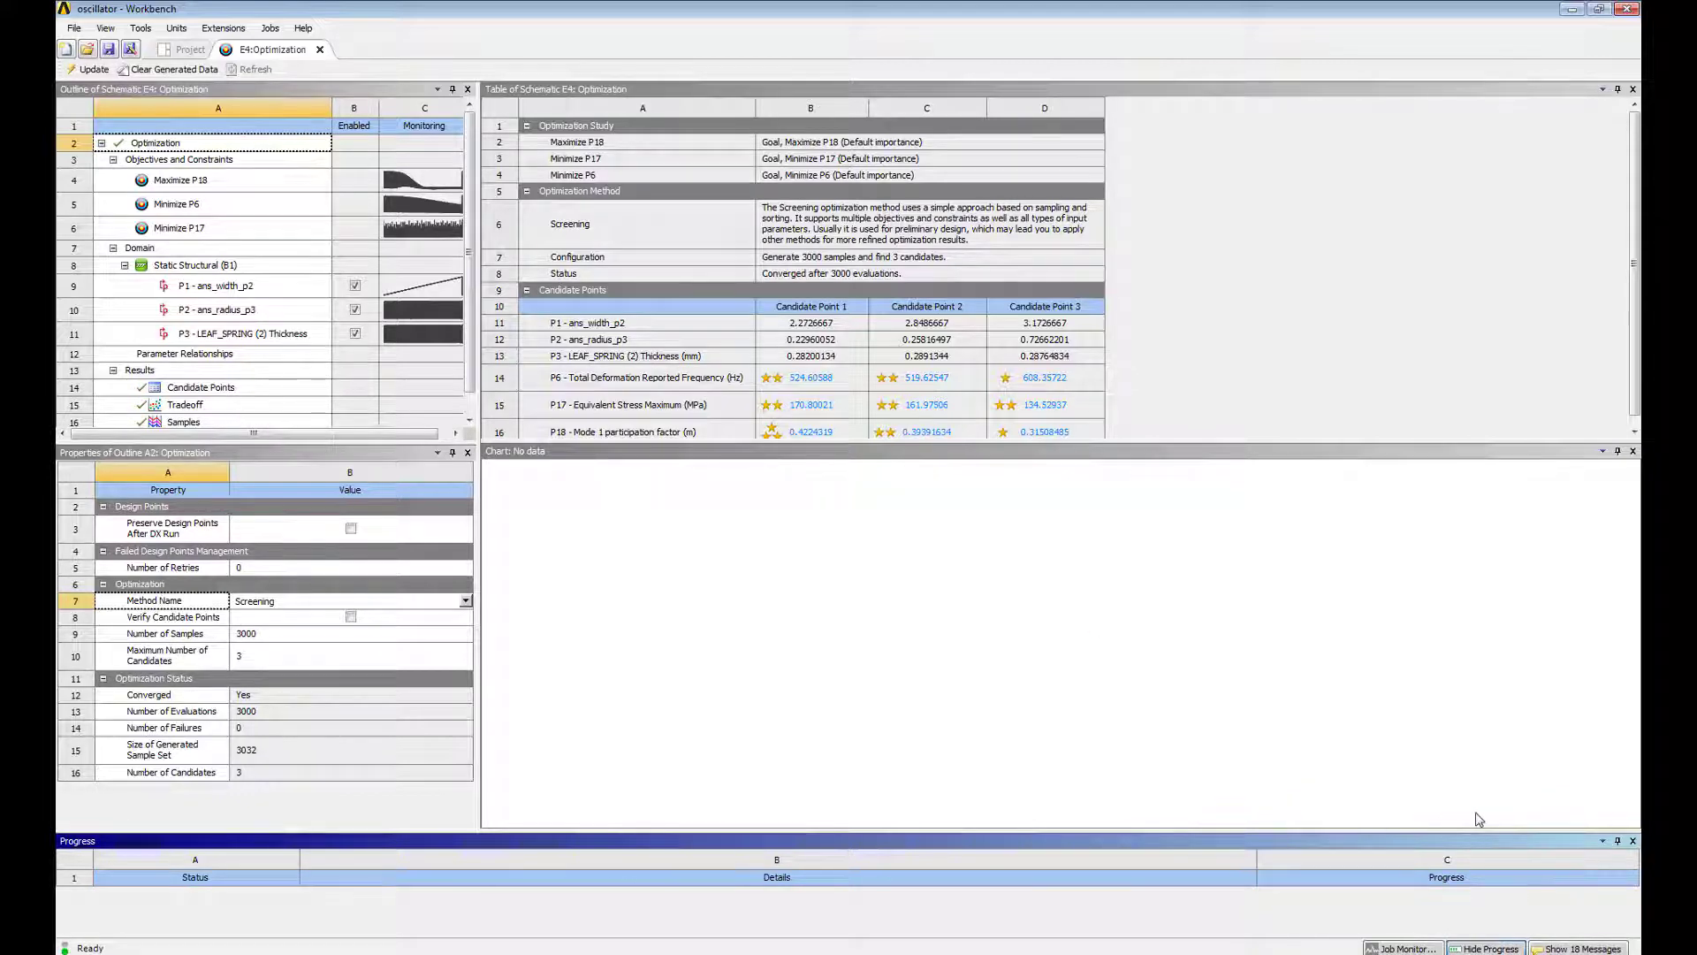
pyautogui.click(1632, 841)
# Open the Candidate Points results and compare the three candidates across all input and output parameter columns.
pyautogui.click(102, 386)
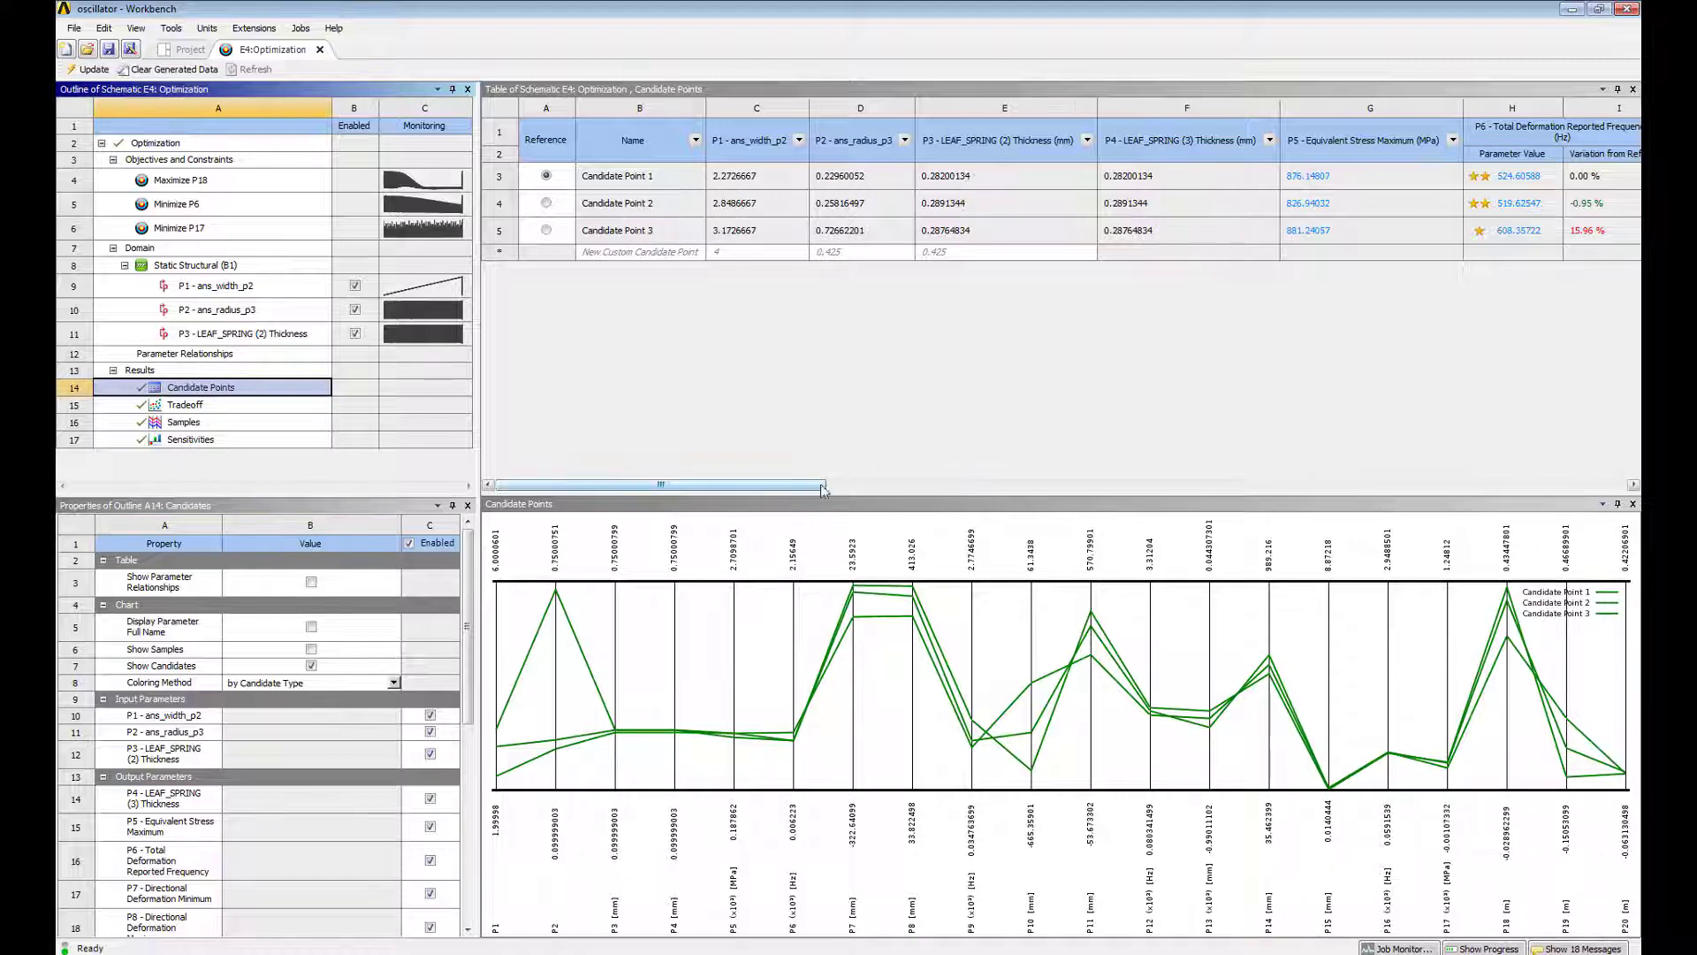
pyautogui.moveTo(809, 484); pyautogui.dragTo(952, 495)
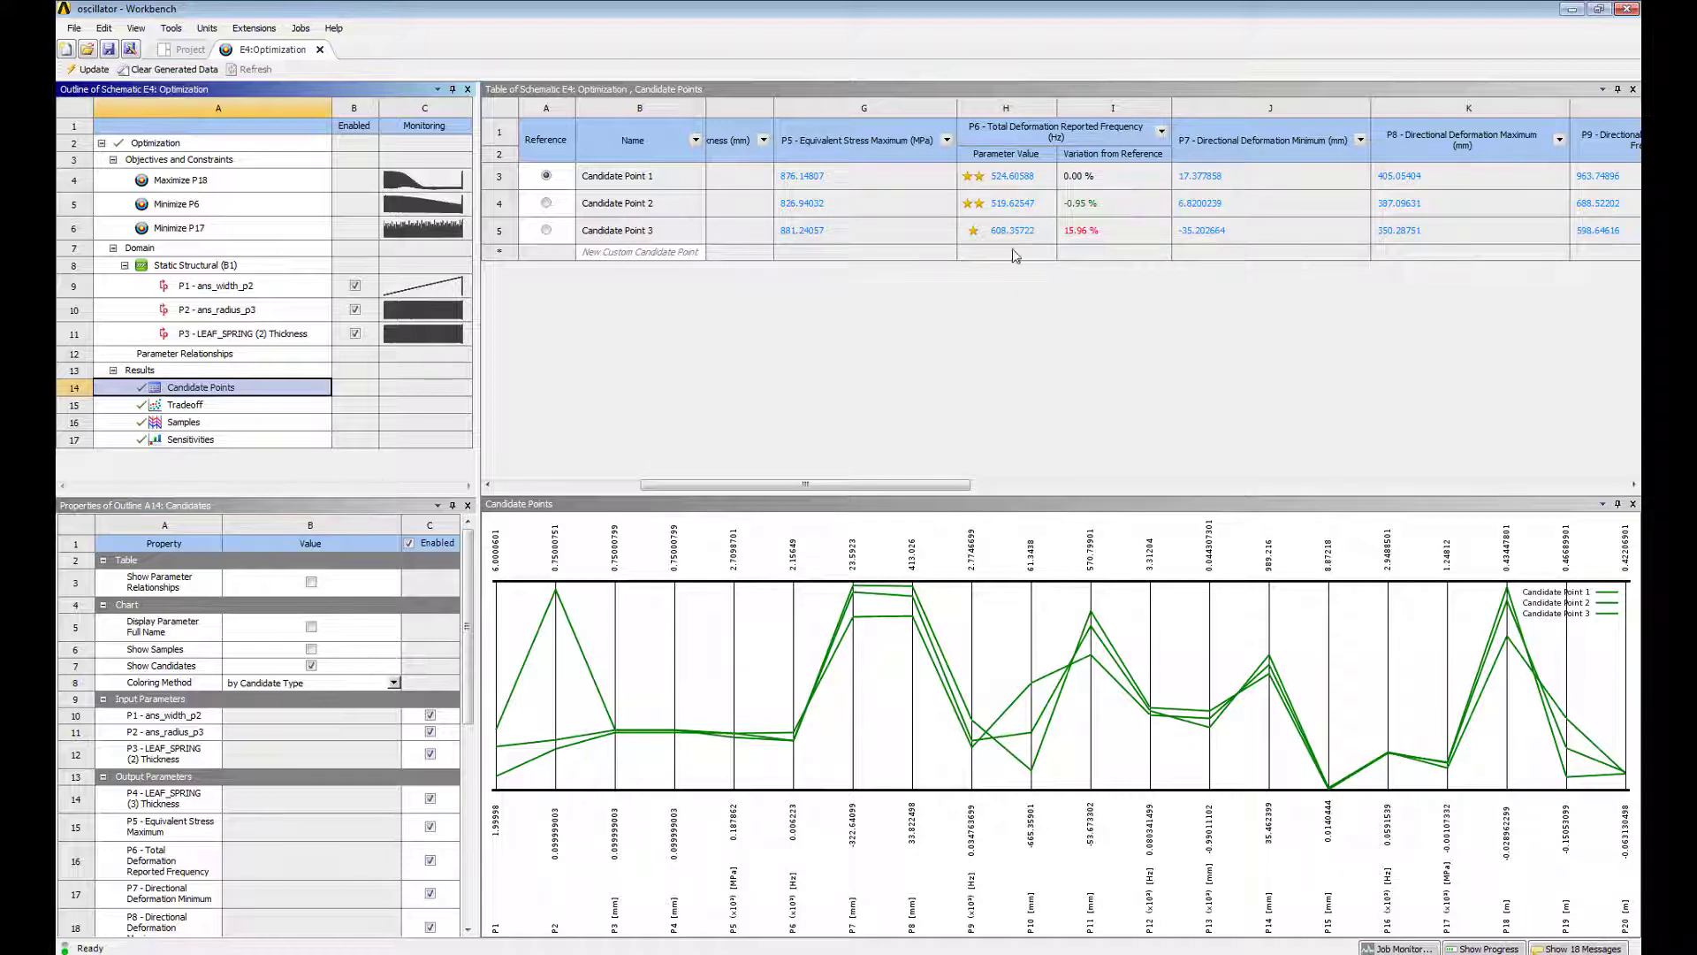
pyautogui.moveTo(894, 494); pyautogui.dragTo(1493, 527)
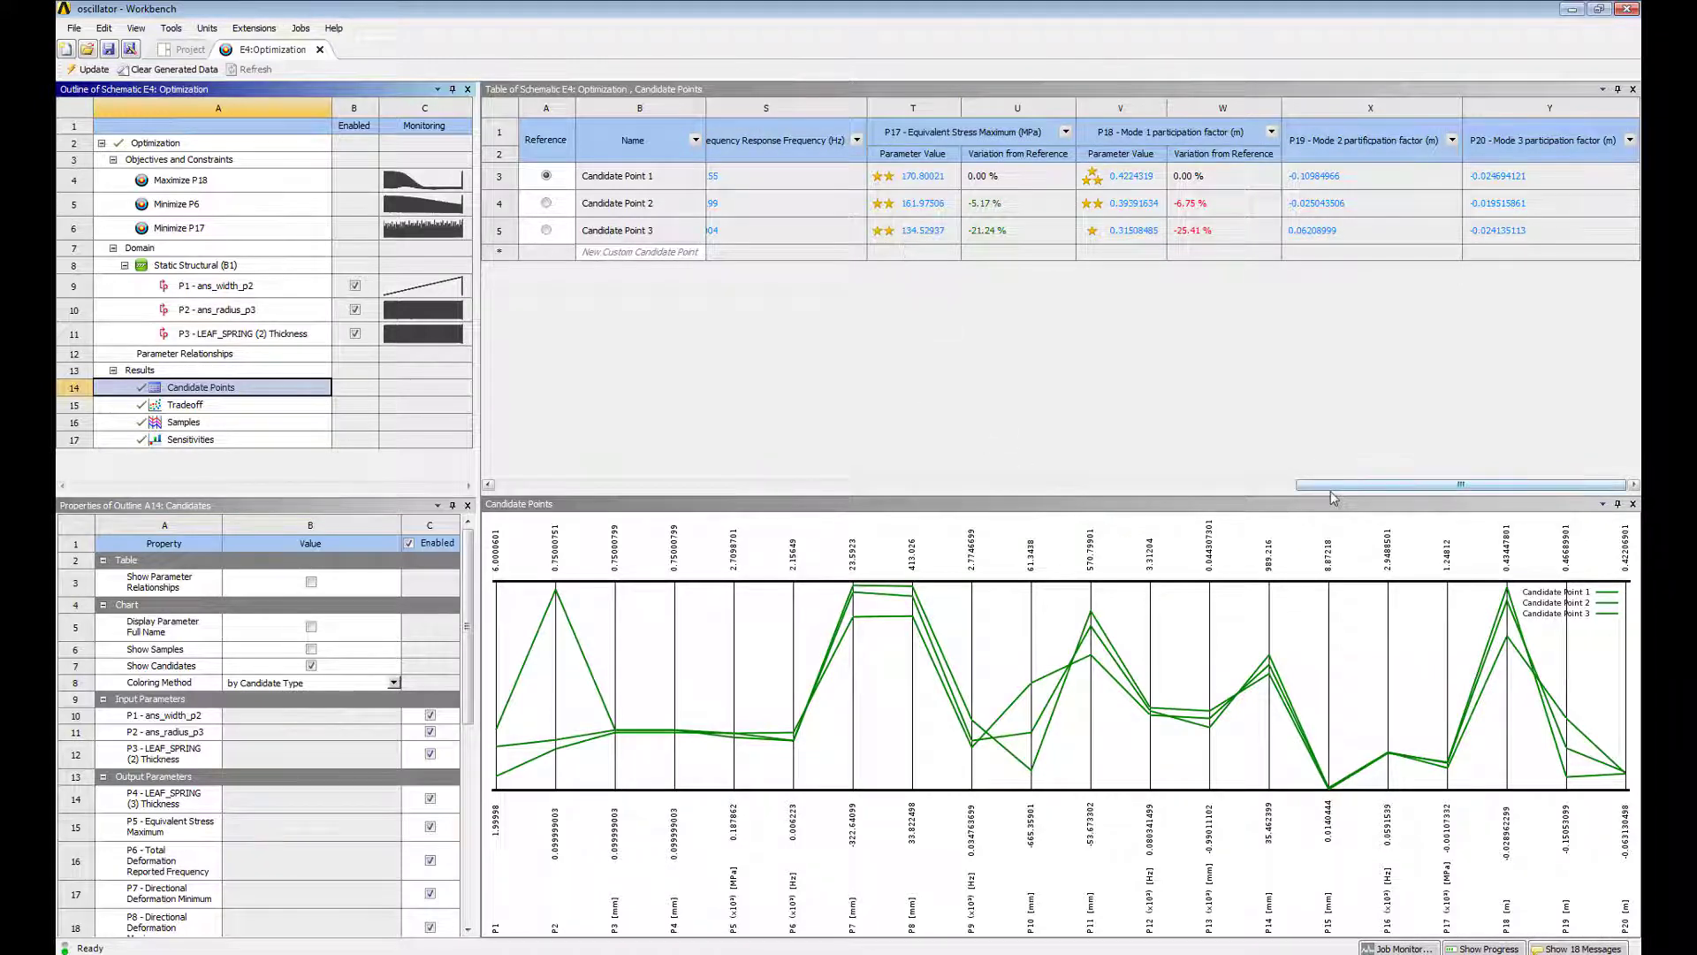
pyautogui.moveTo(1335, 493); pyautogui.dragTo(501, 487)
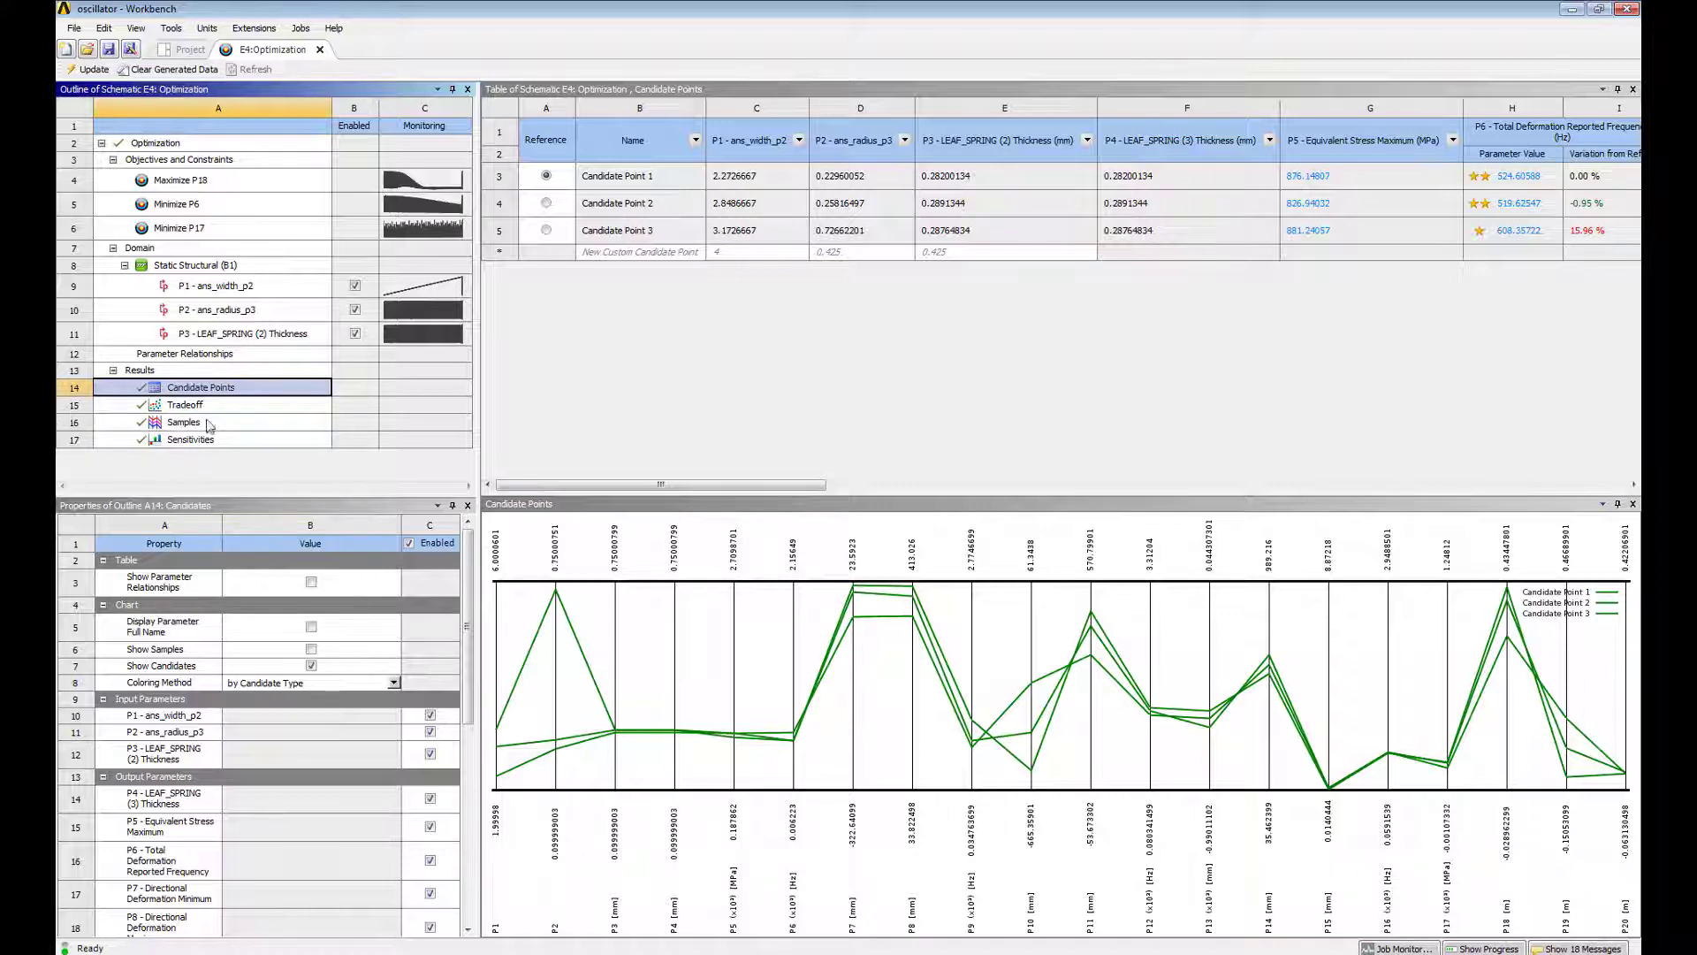
# Open the Tradeoff chart and plot P18 - Mode 1 participation factor on X against P6 - Total Deformation Reported Frequency on Y.
pyautogui.click(186, 404)
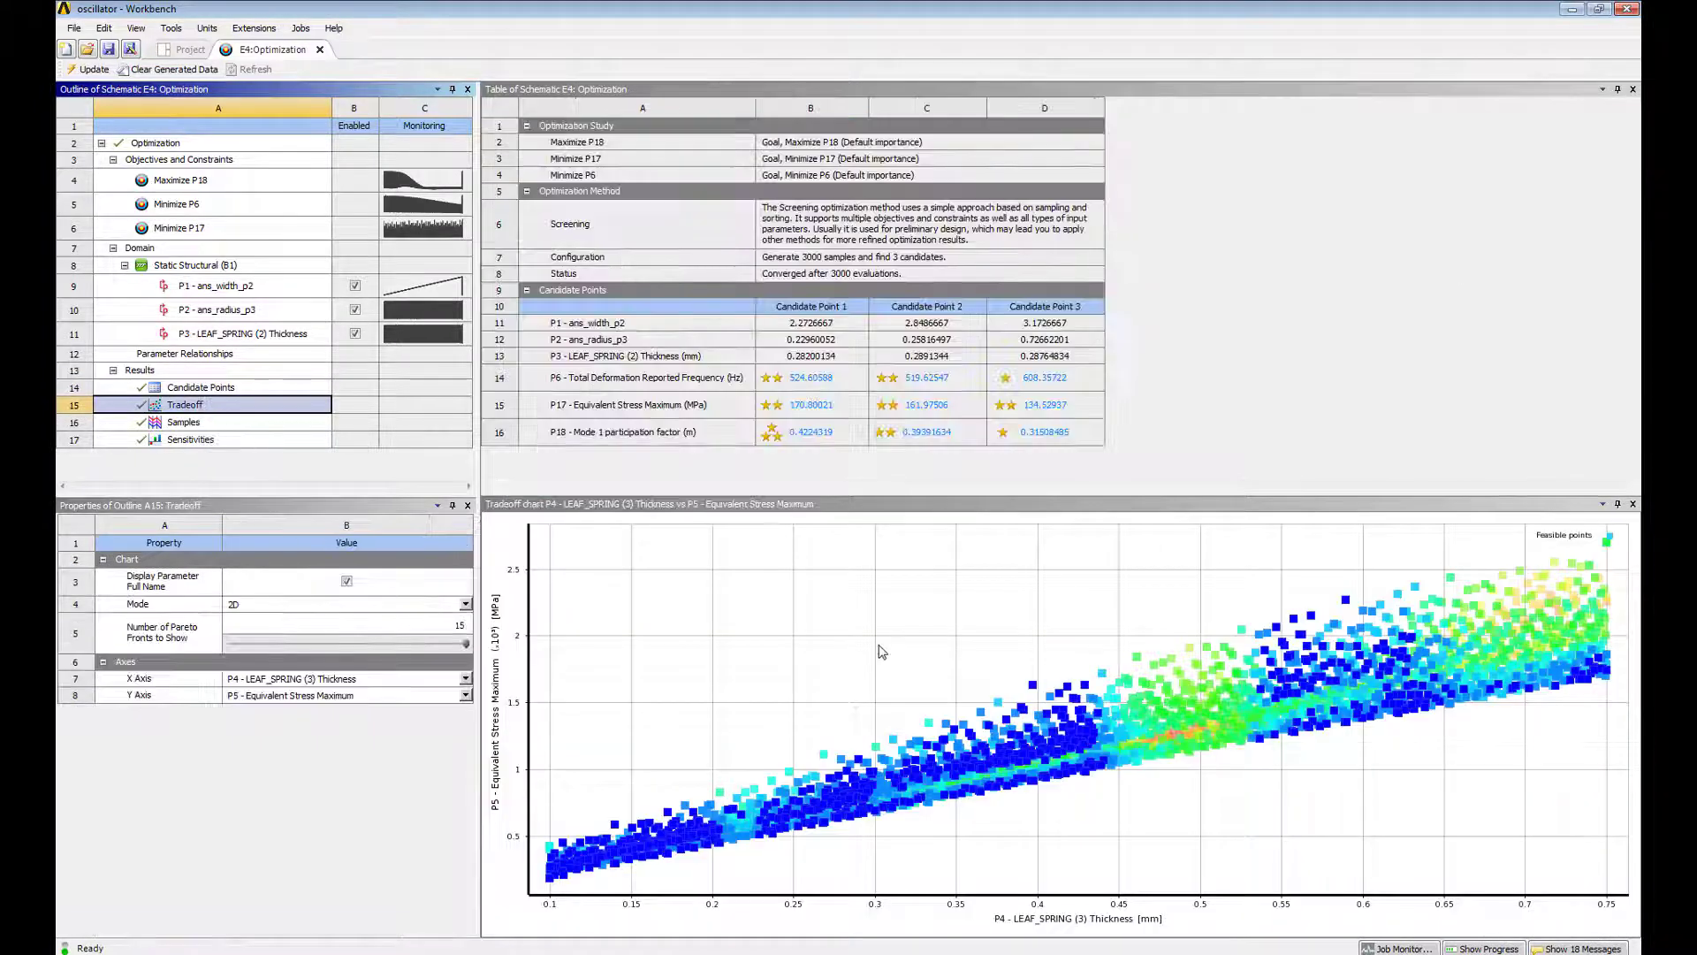
pyautogui.click(465, 679)
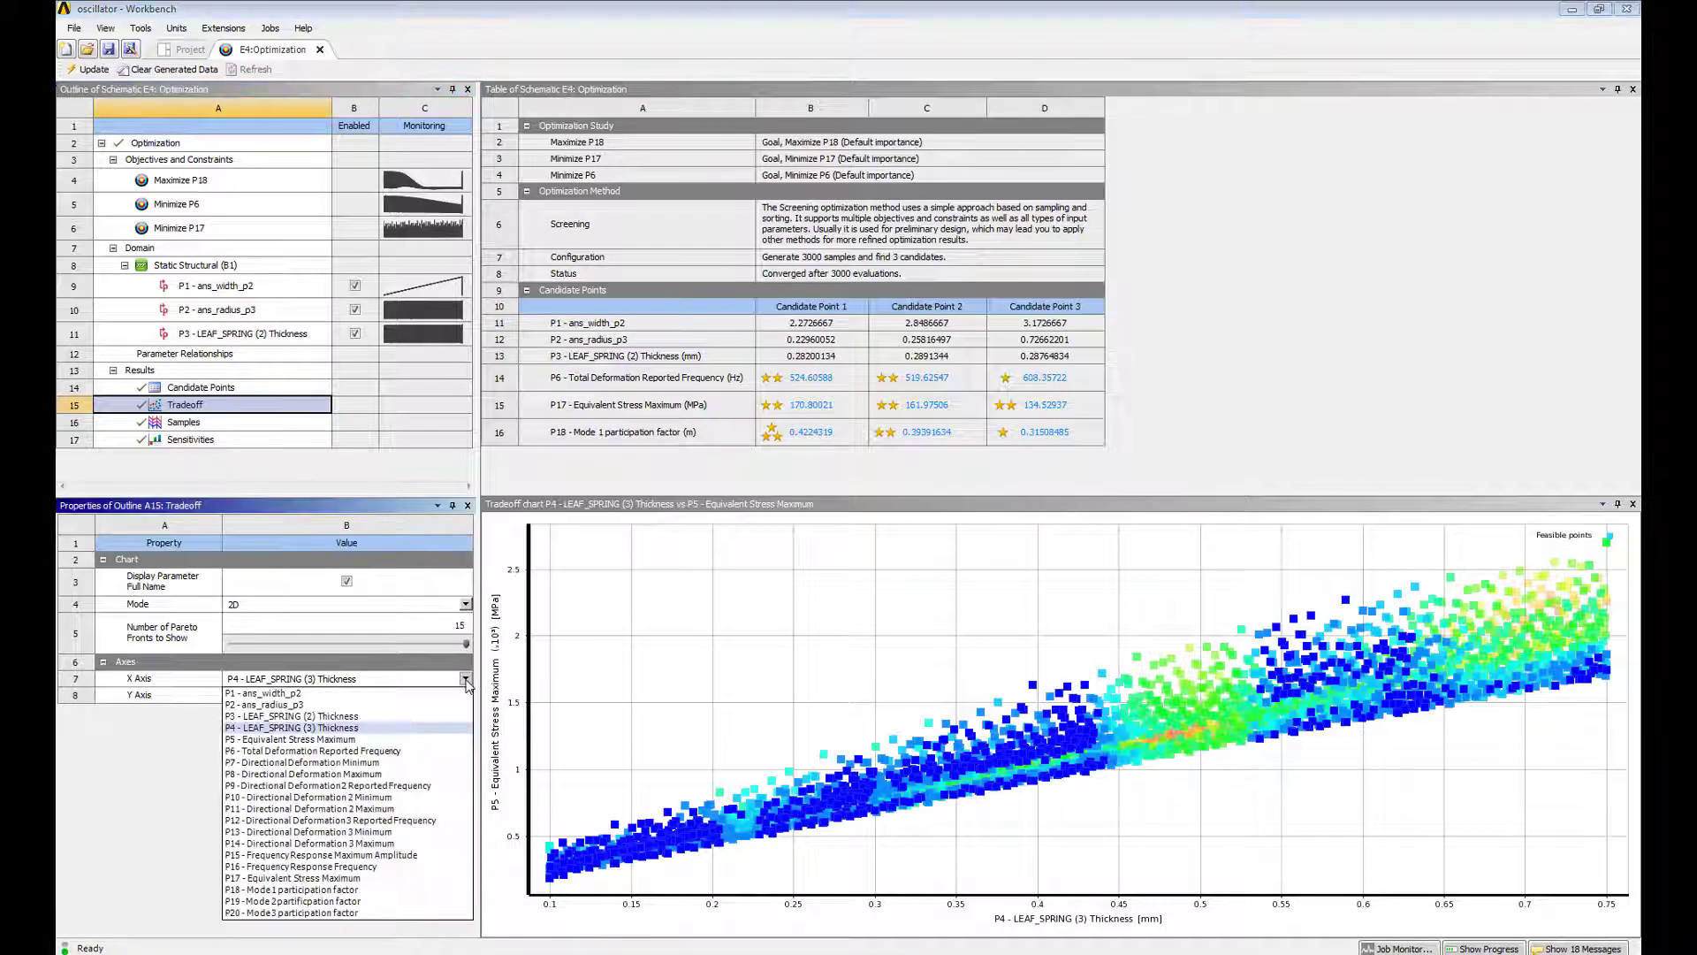
pyautogui.click(414, 890)
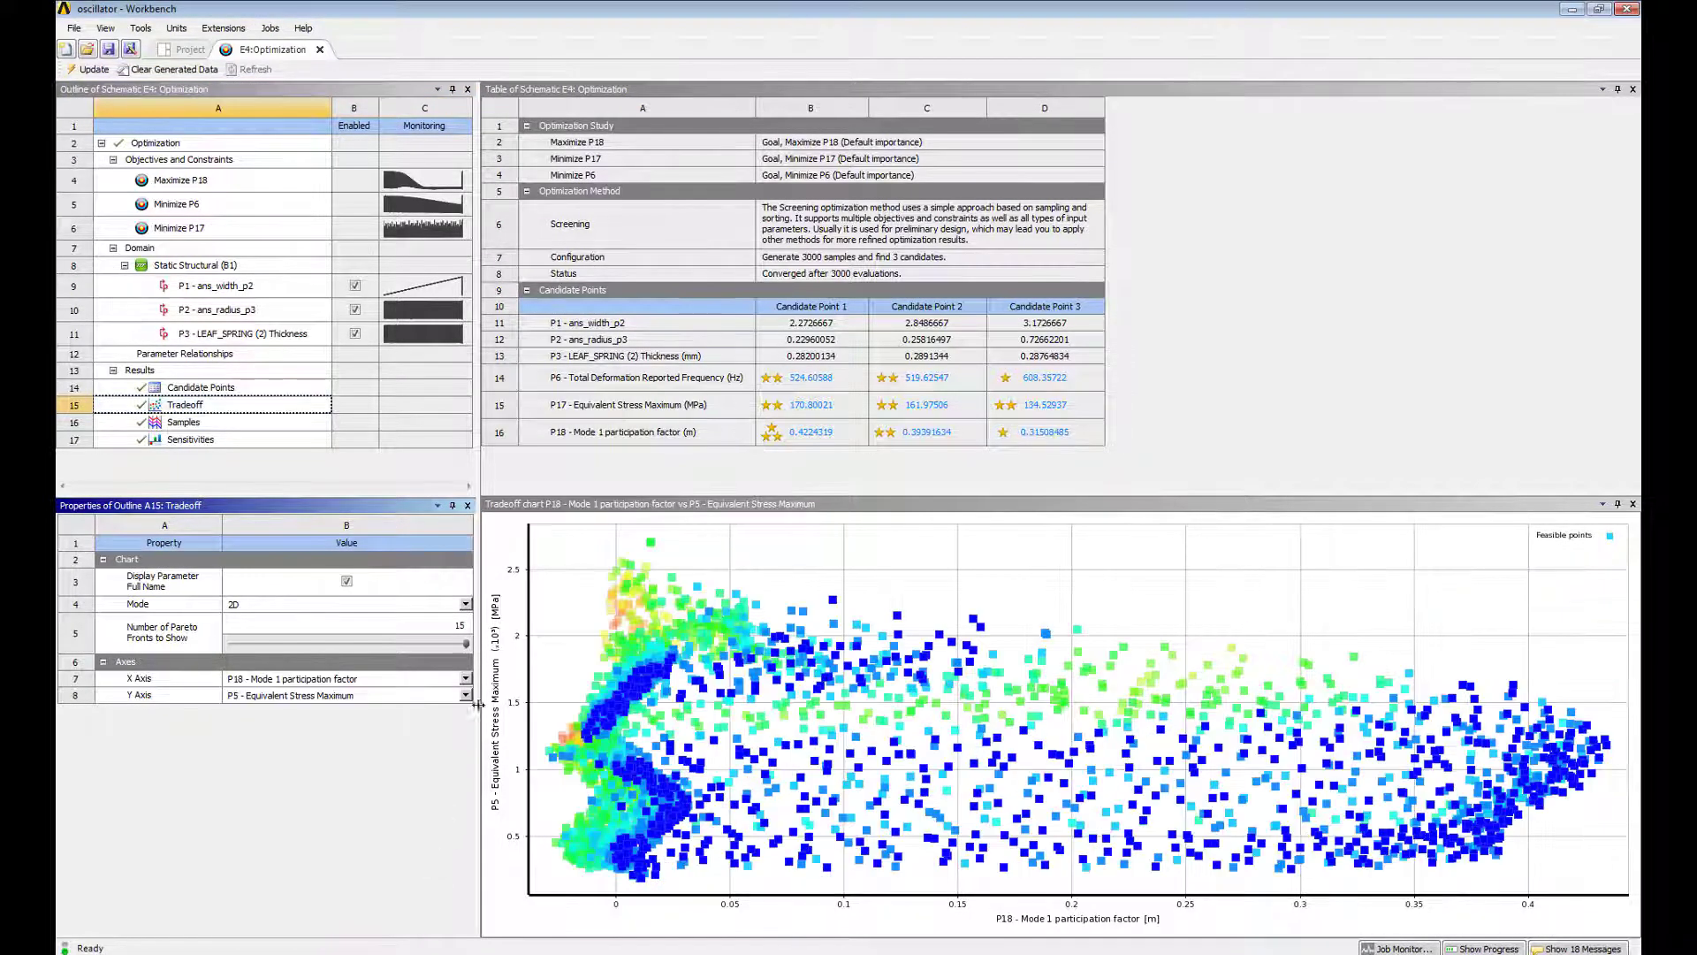
pyautogui.click(465, 695)
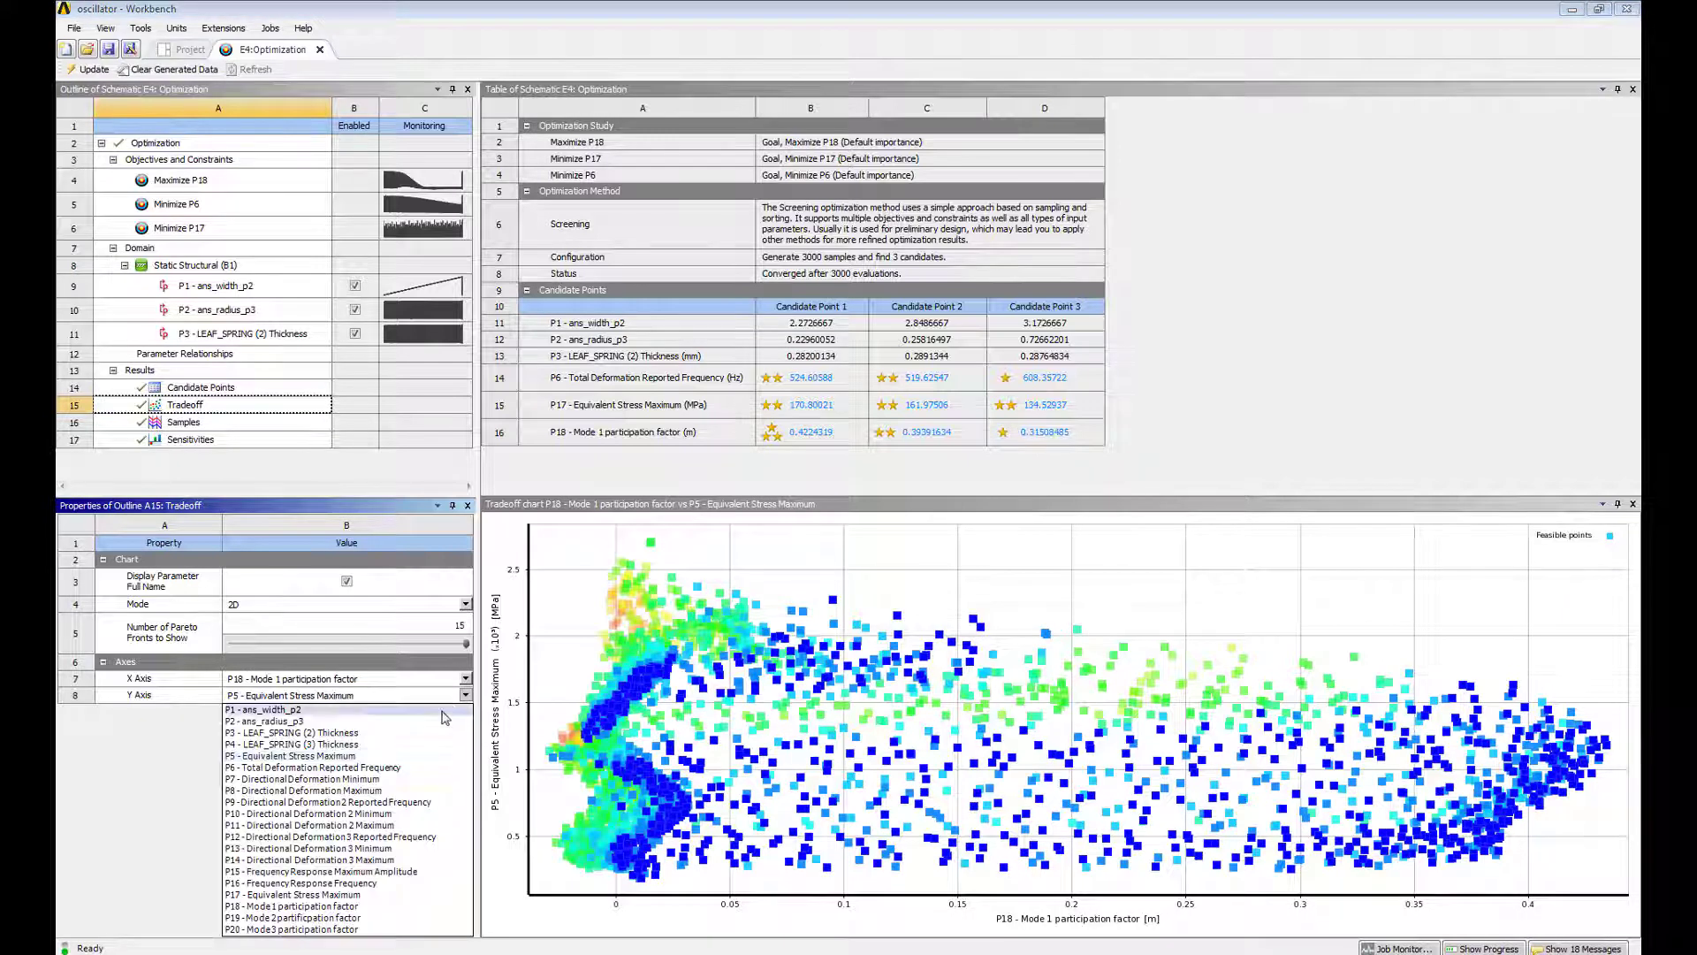
pyautogui.click(422, 767)
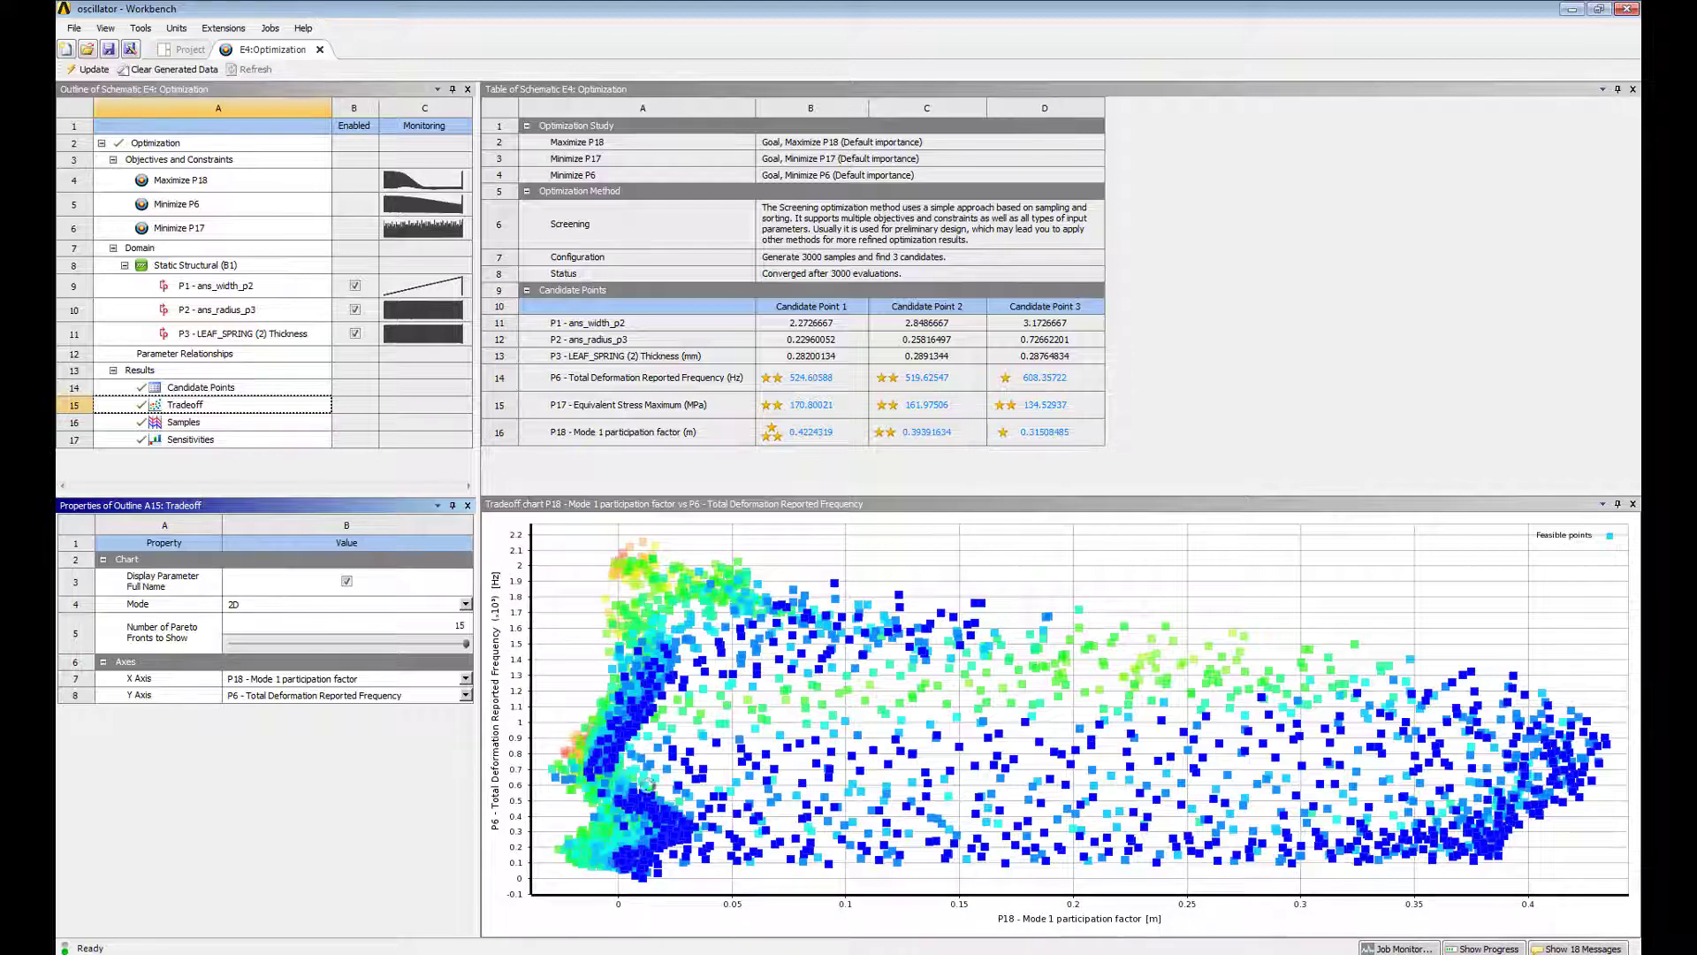
# Inspect the parameter values of individual feasible points along the low-frequency edge of the Tradeoff chart.
pyautogui.click(531, 874)
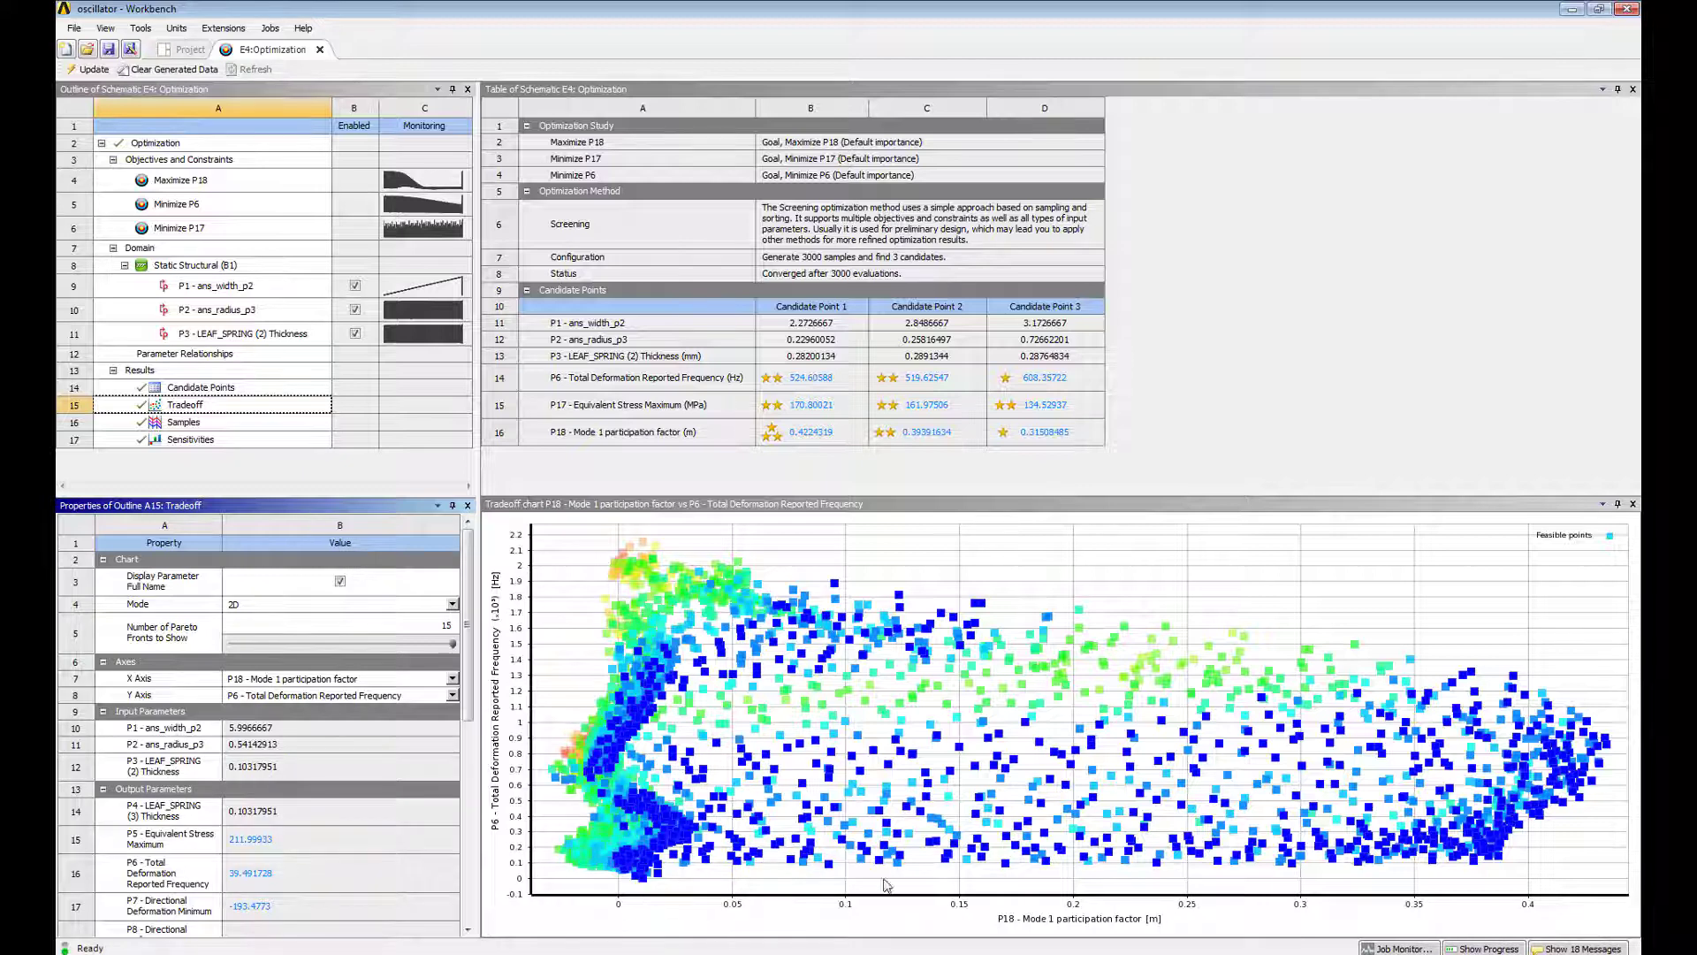
pyautogui.click(1006, 863)
pyautogui.click(1046, 869)
pyautogui.moveTo(1323, 851)
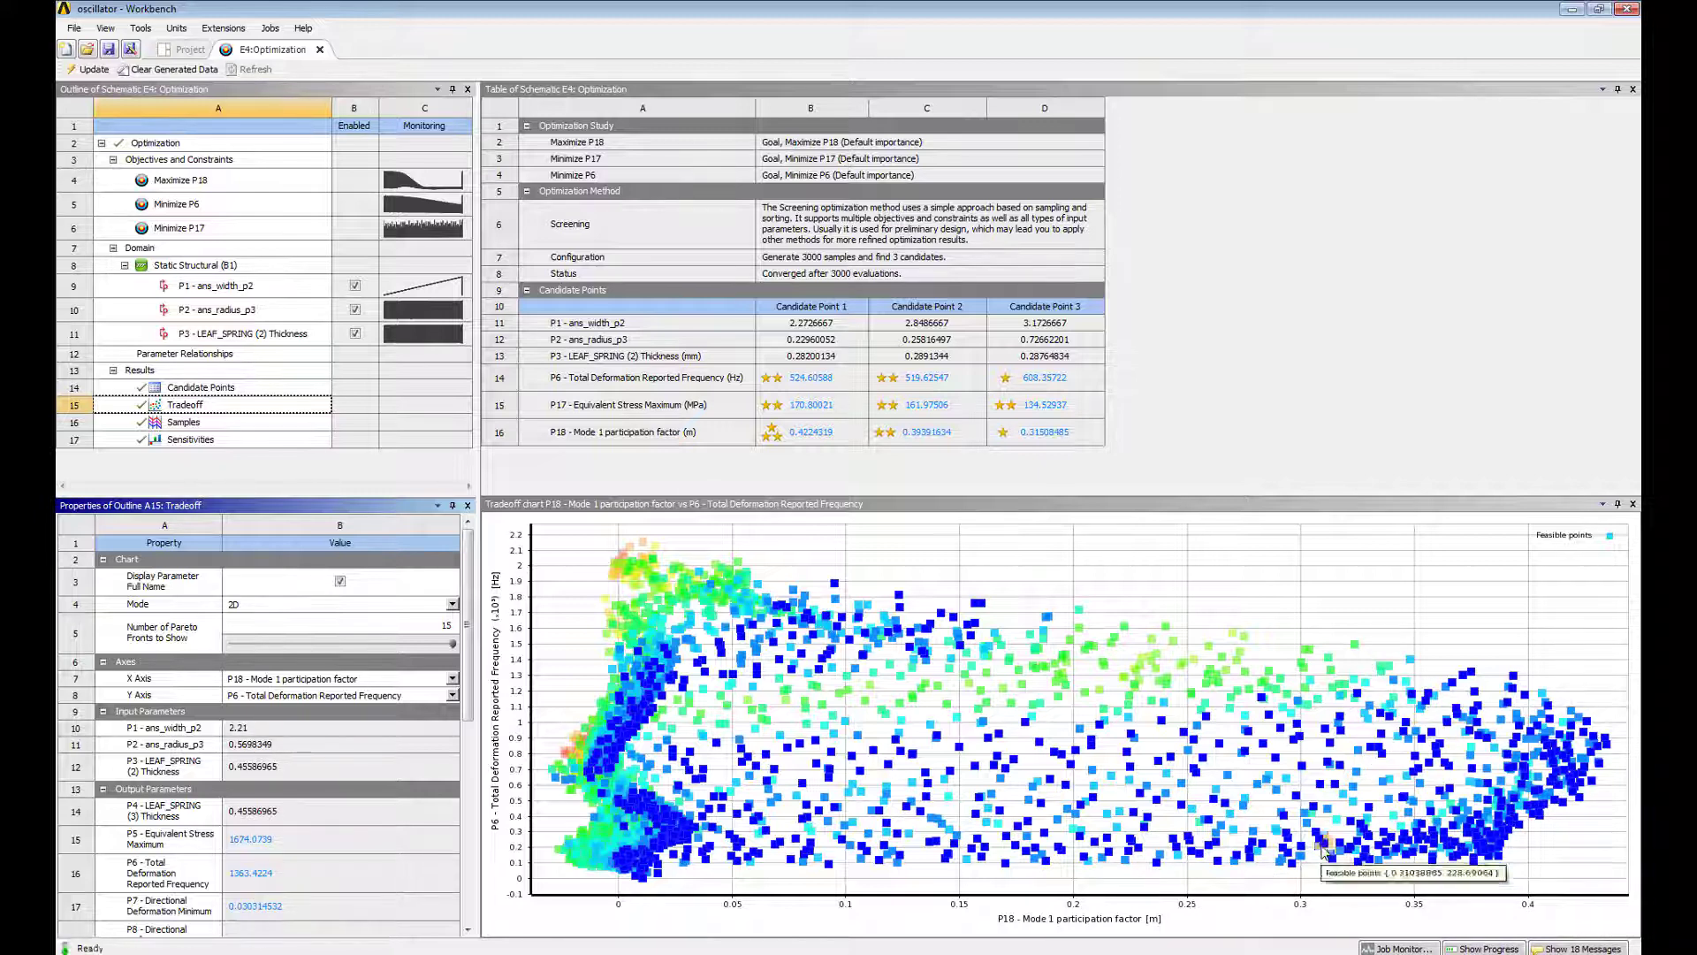
# Inspect the parameter values of individual feasible points across the Tradeoff chart, from mid-range participation factors to those near zero.
pyautogui.click(1233, 850)
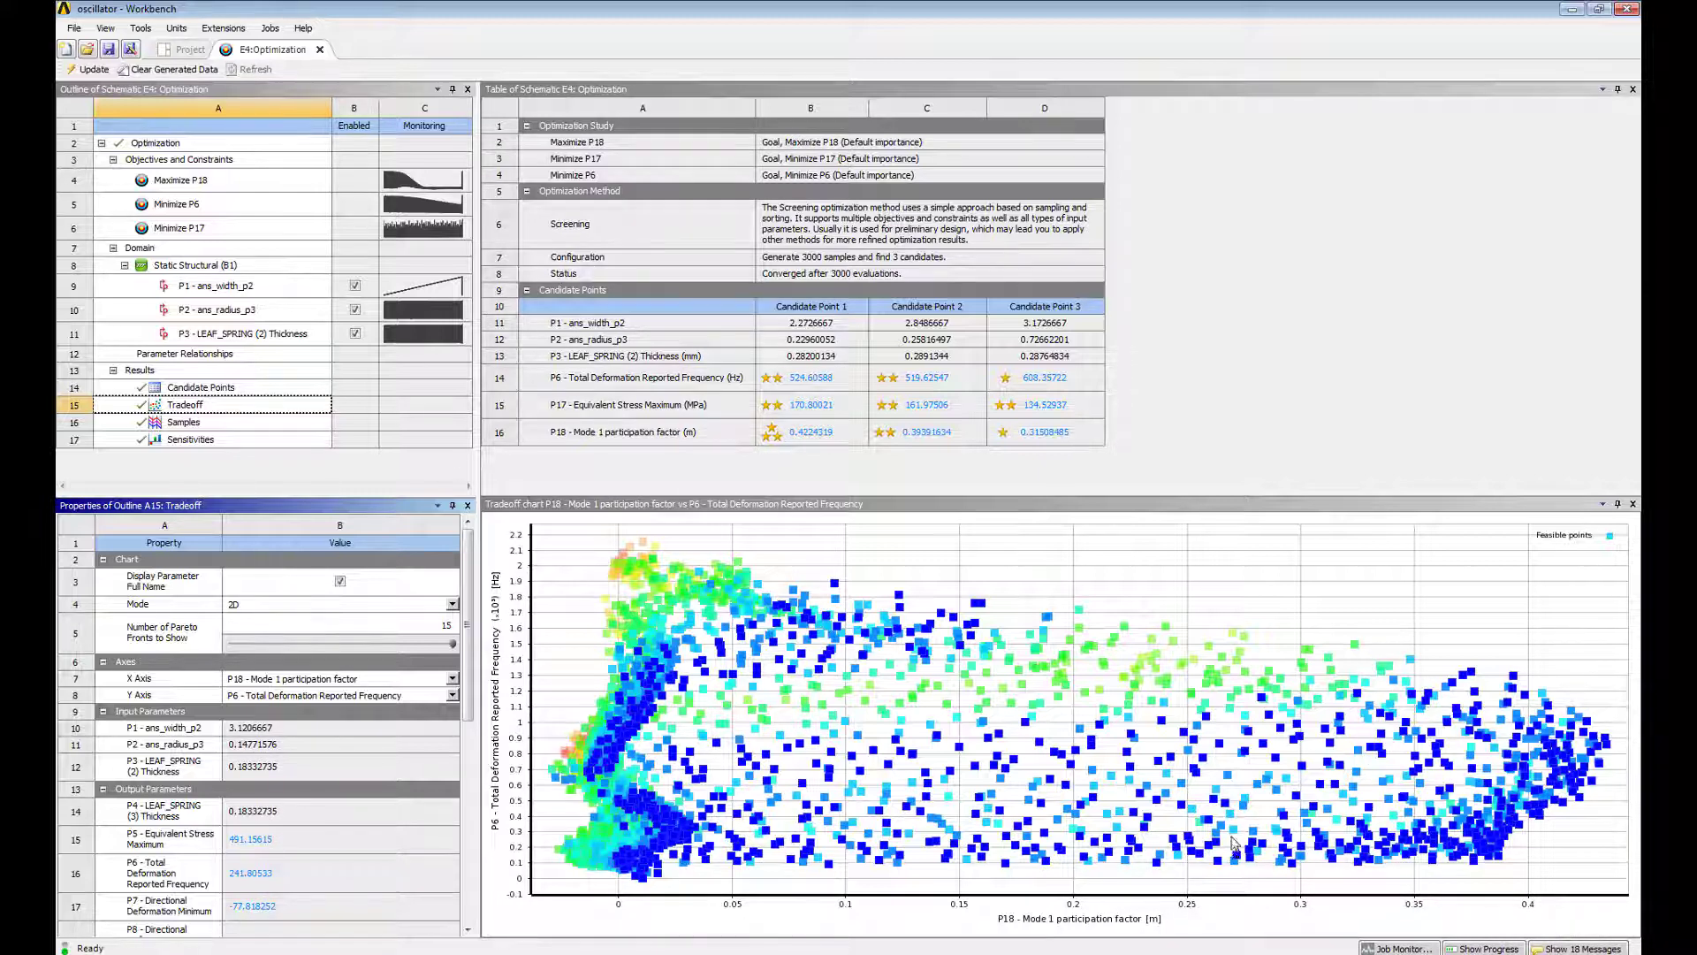
pyautogui.click(1280, 677)
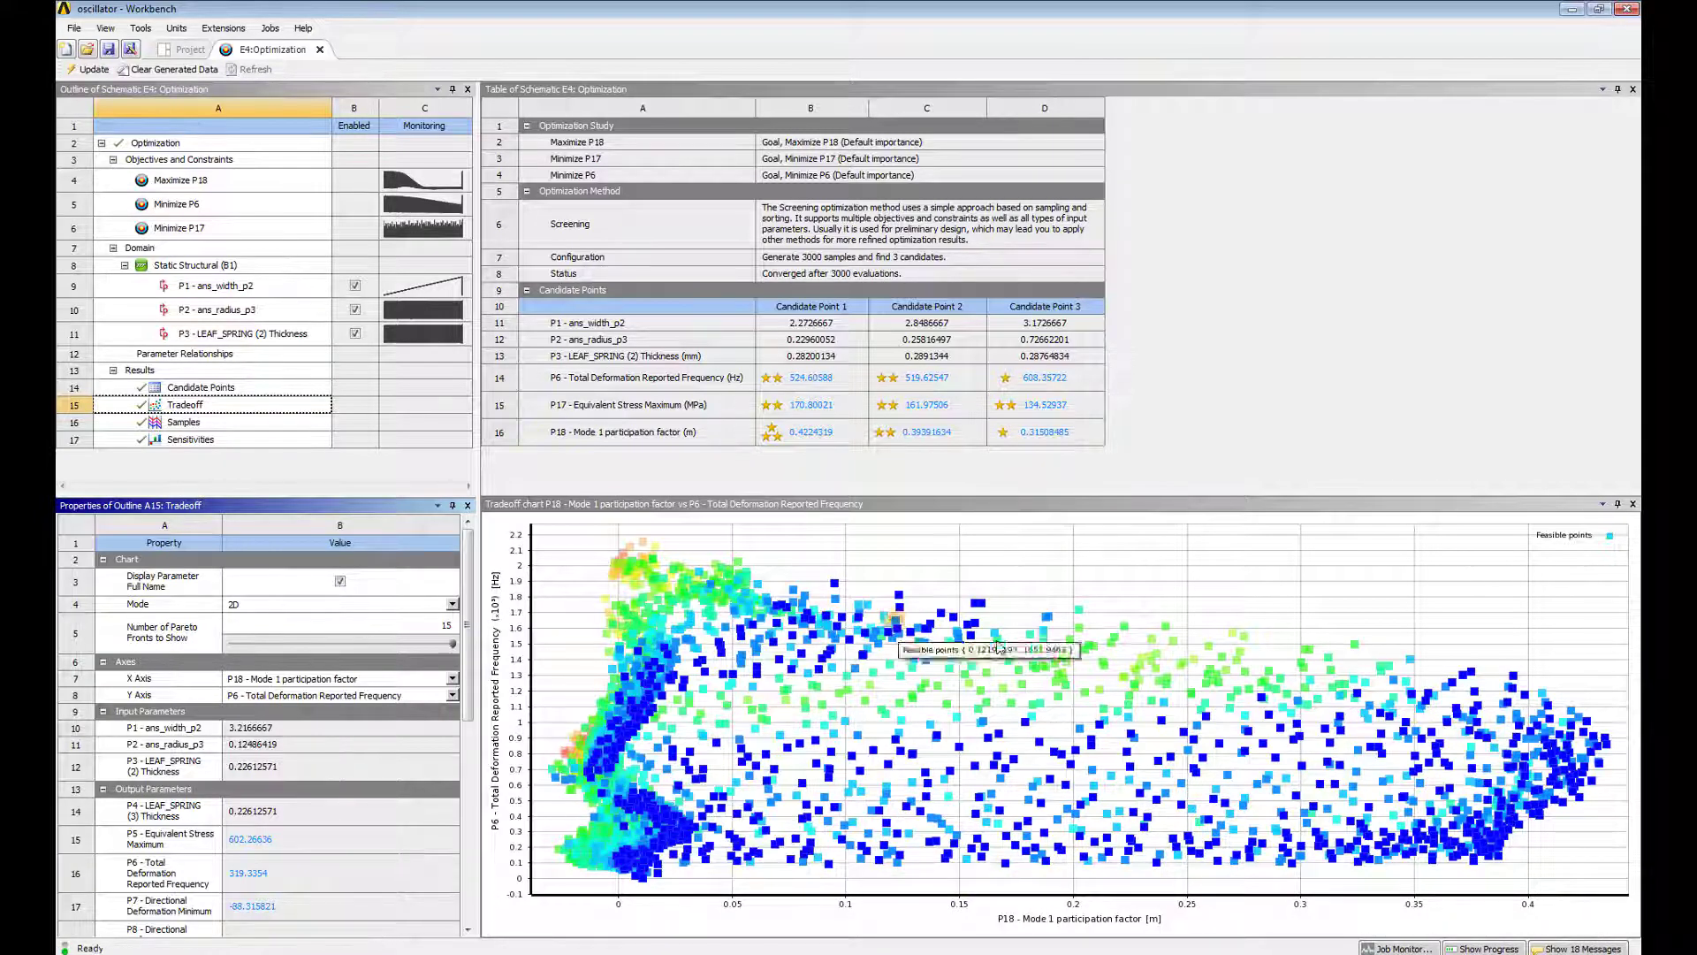
pyautogui.click(862, 838)
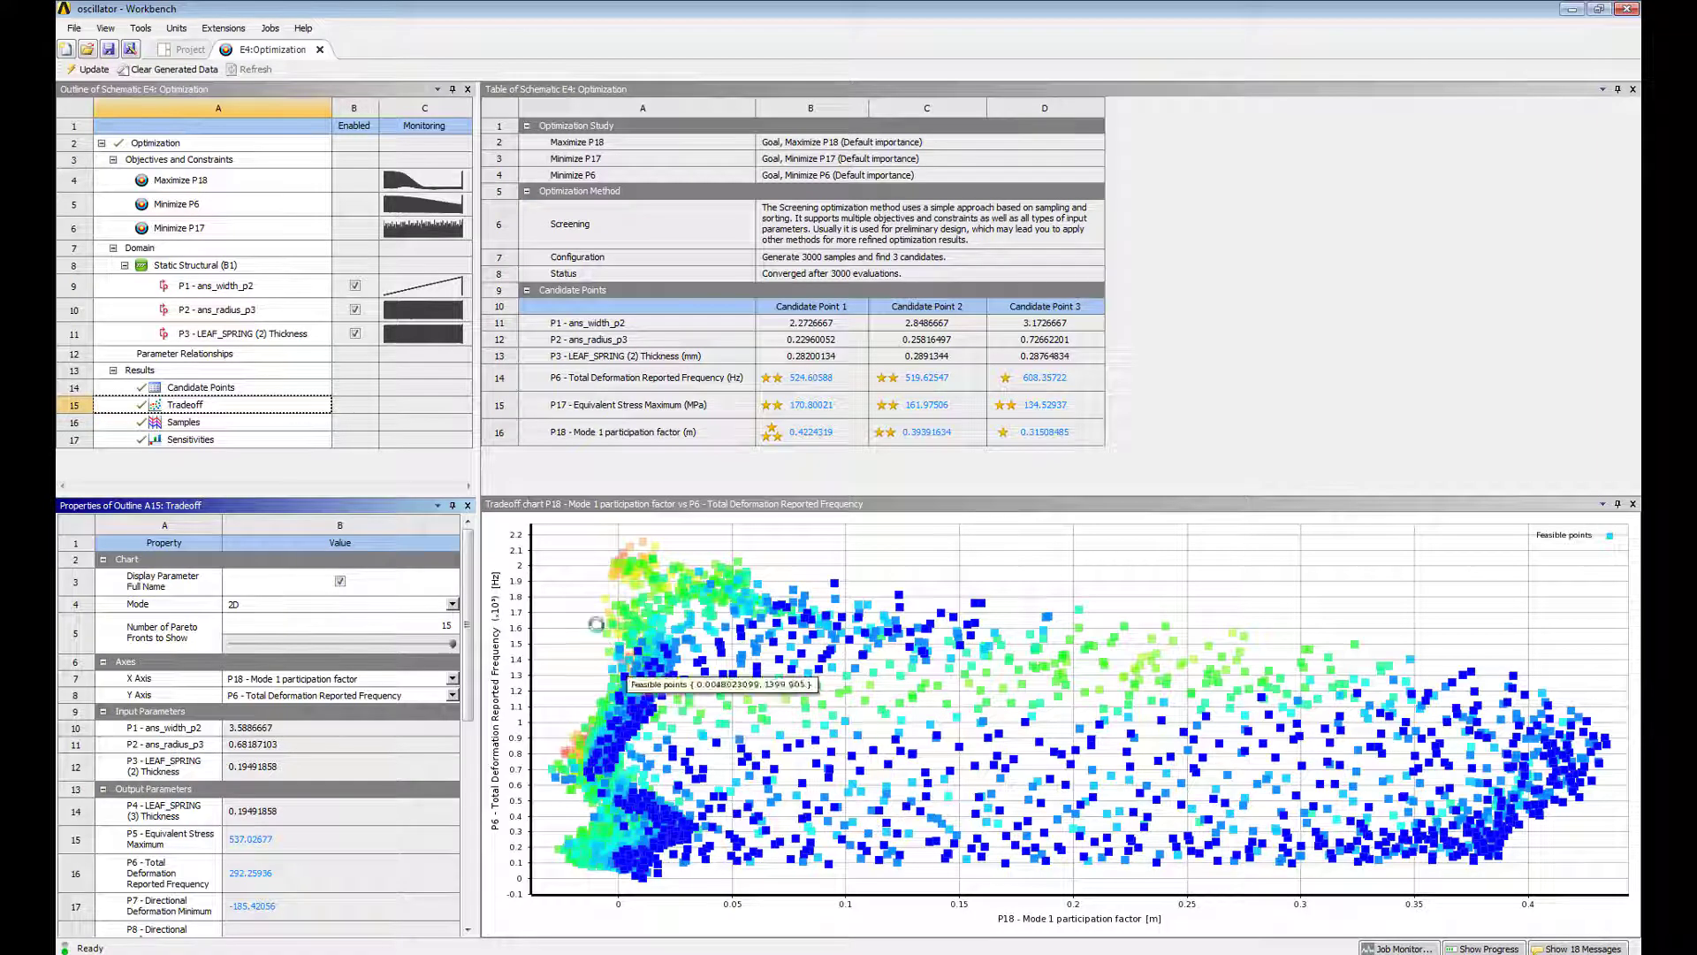
pyautogui.click(619, 667)
pyautogui.click(520, 694)
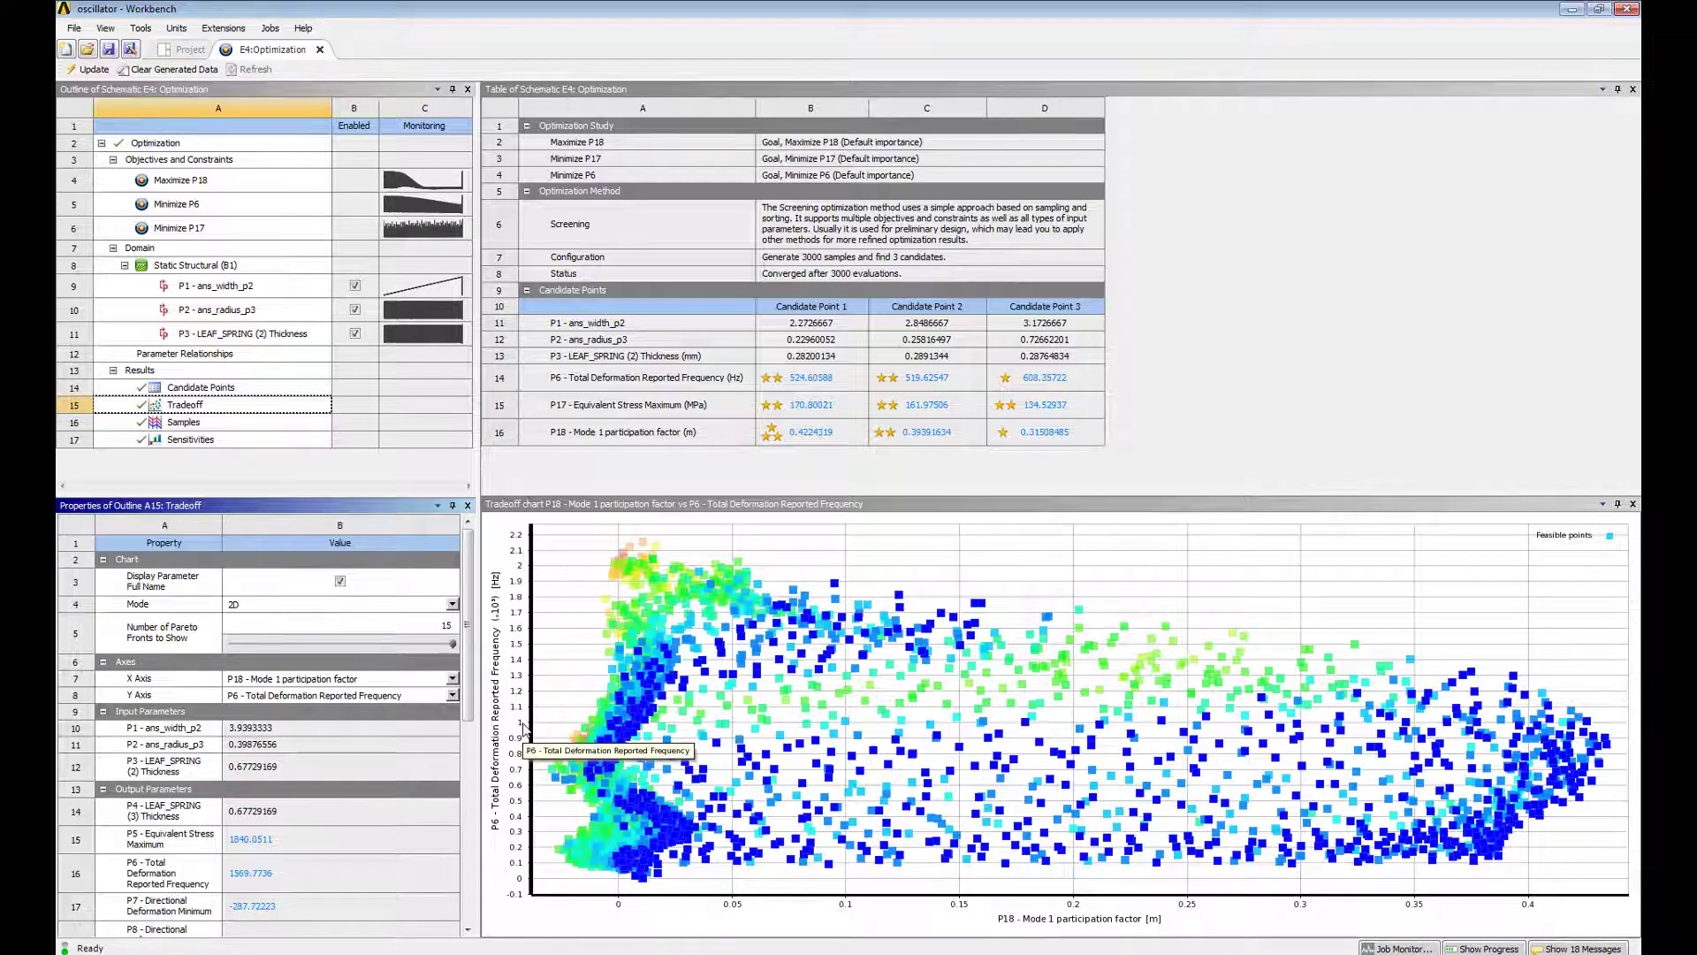
pyautogui.click(1179, 731)
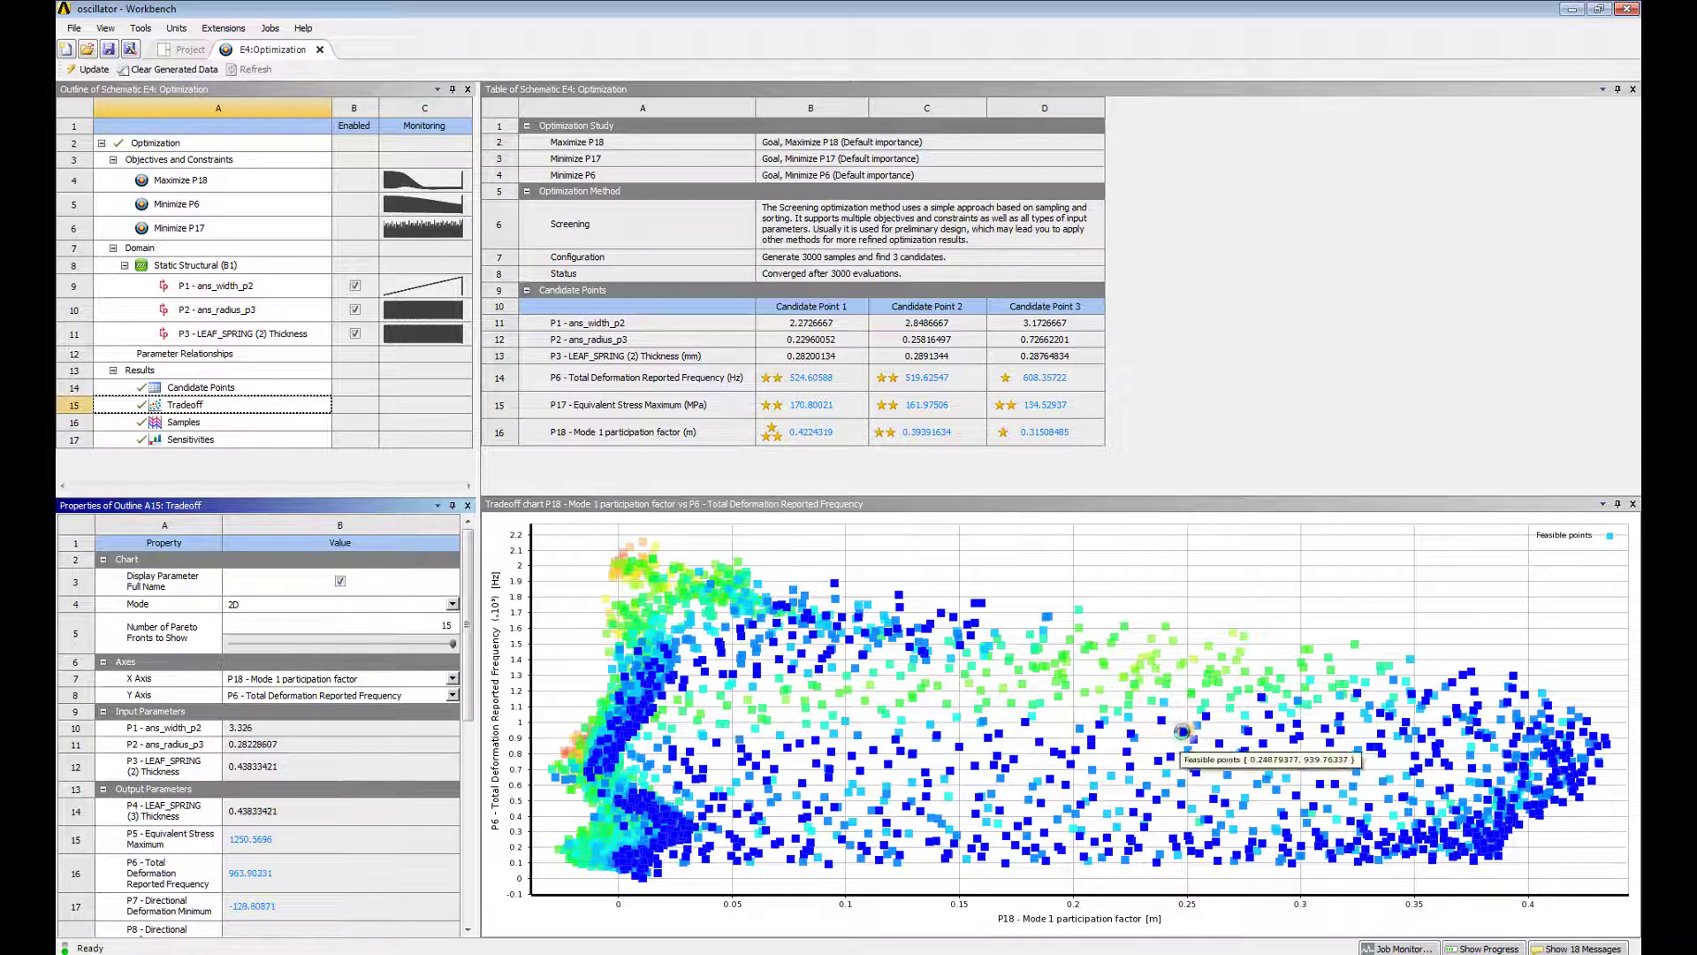
pyautogui.click(1182, 731)
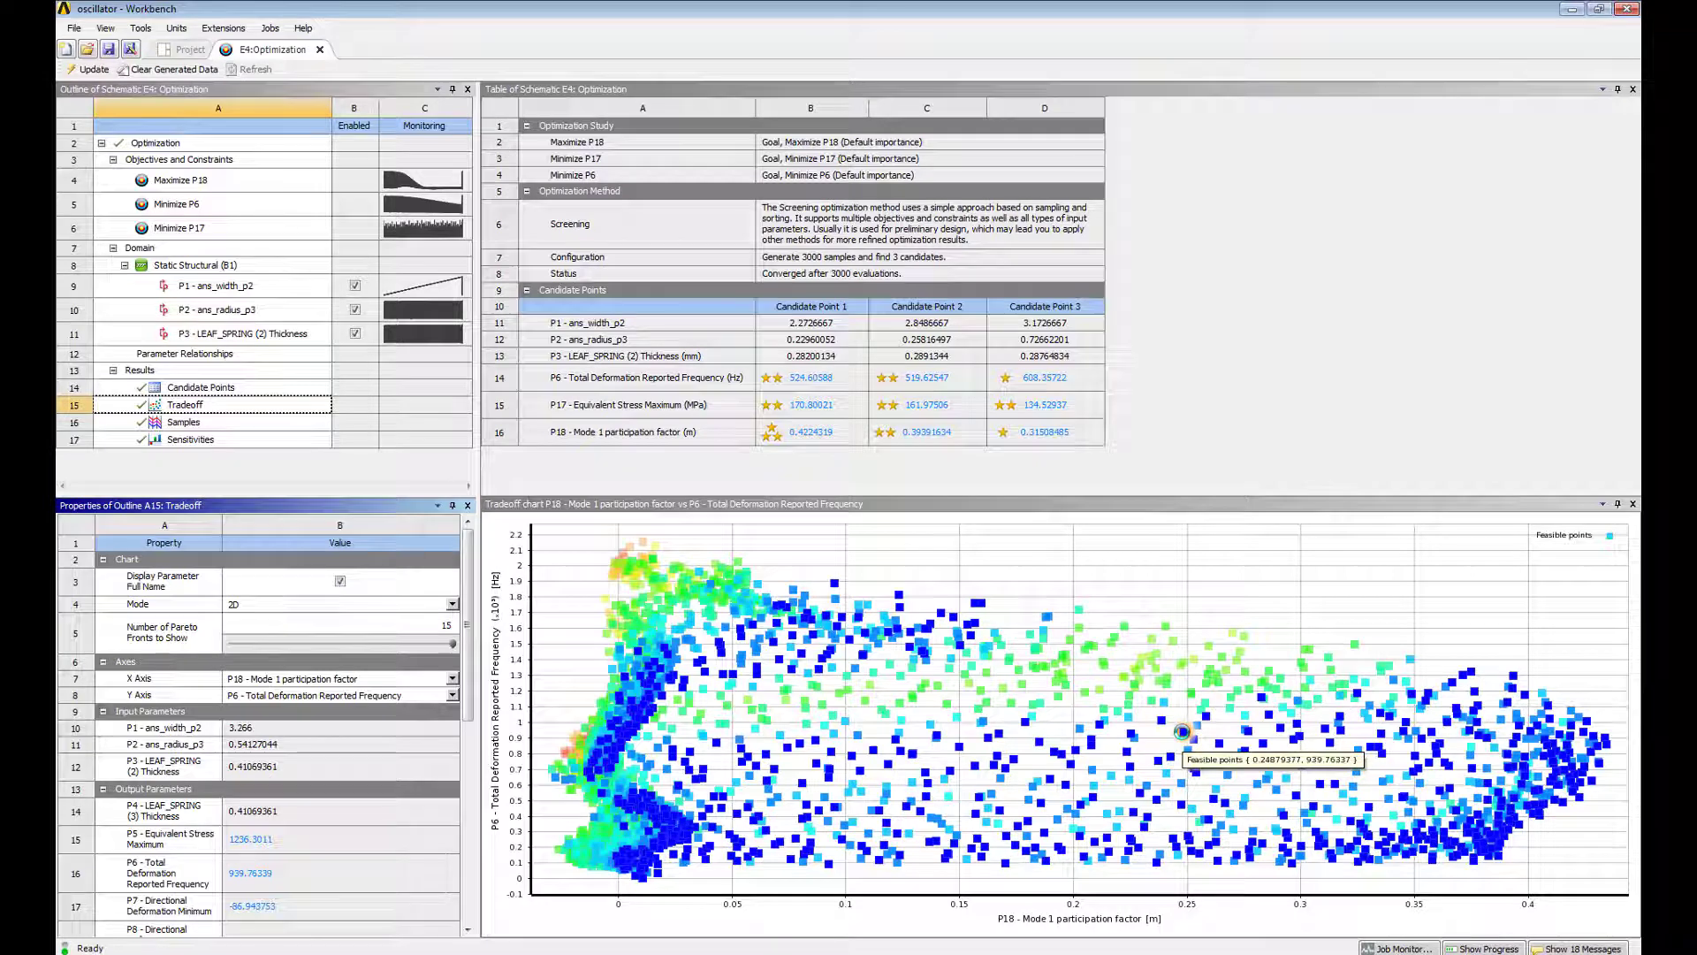
pyautogui.click(1197, 726)
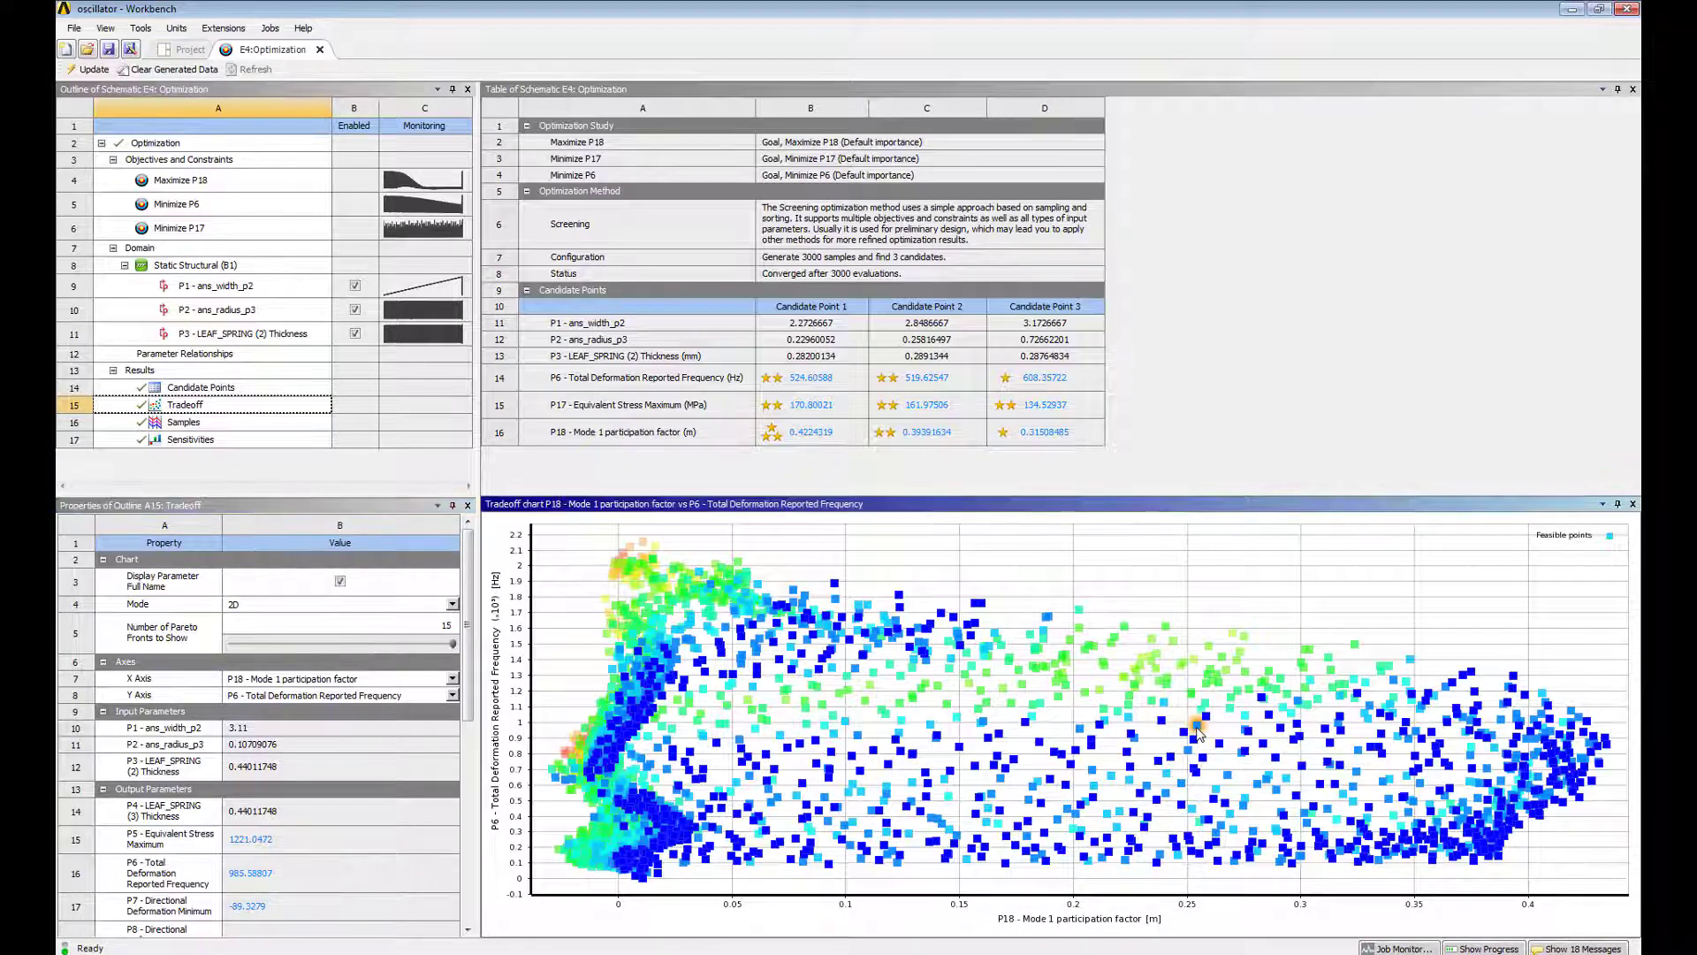
pyautogui.click(626, 707)
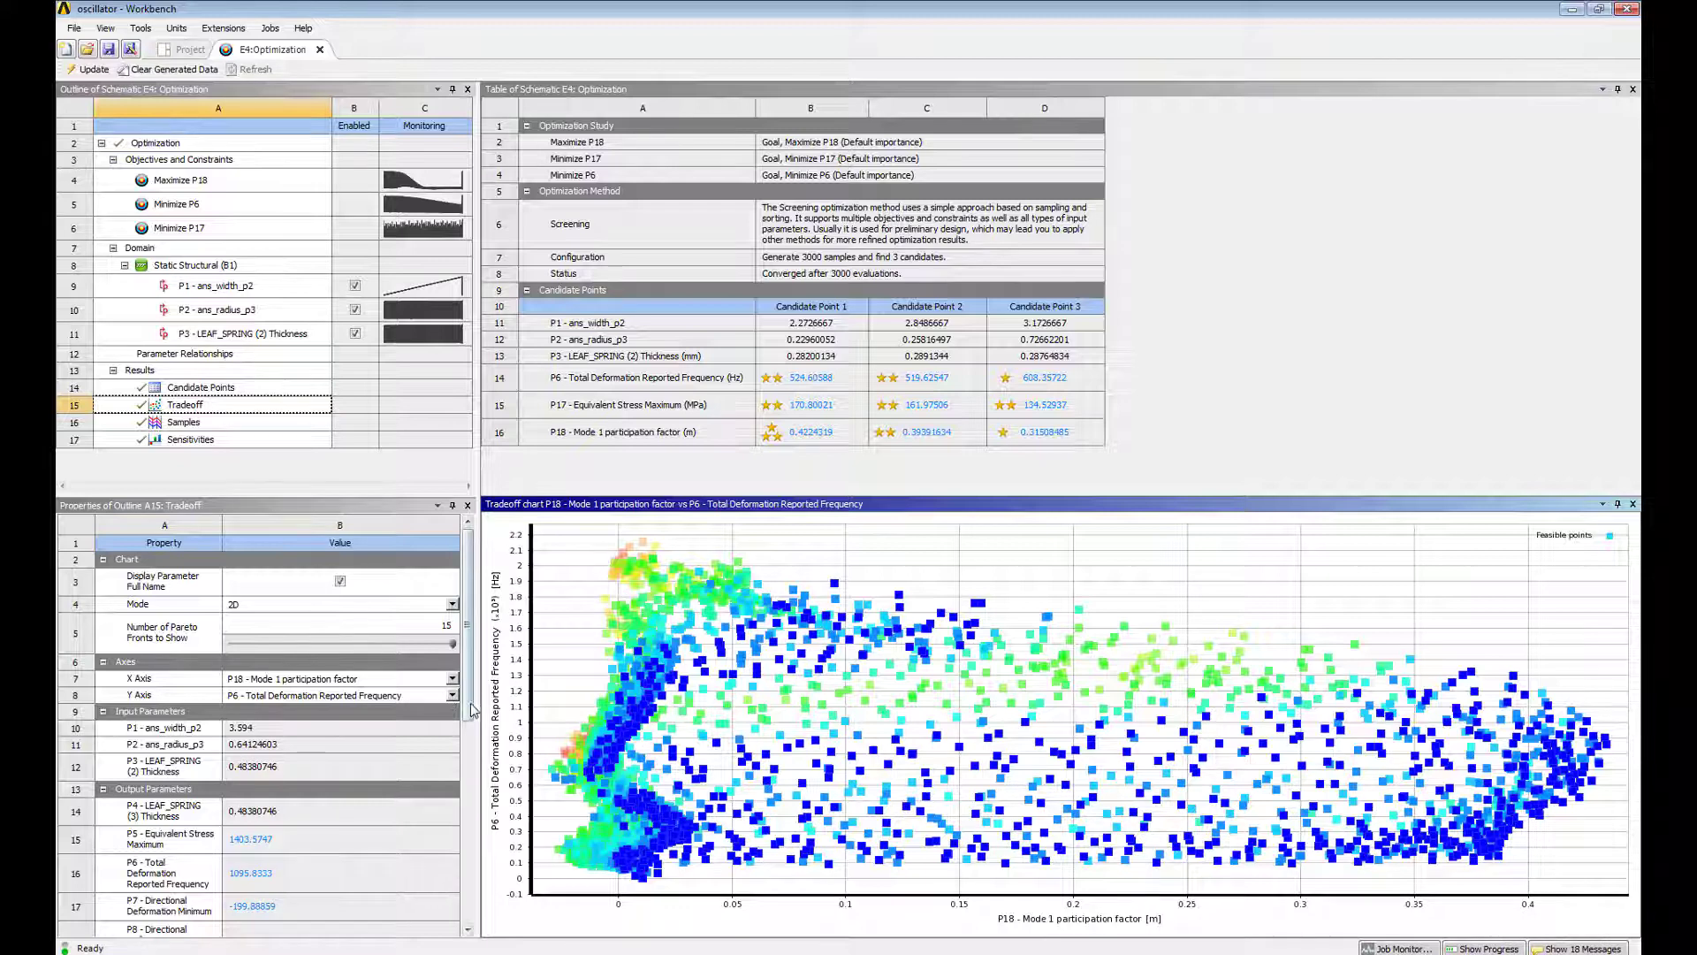
pyautogui.scroll(-3, 468, 712)
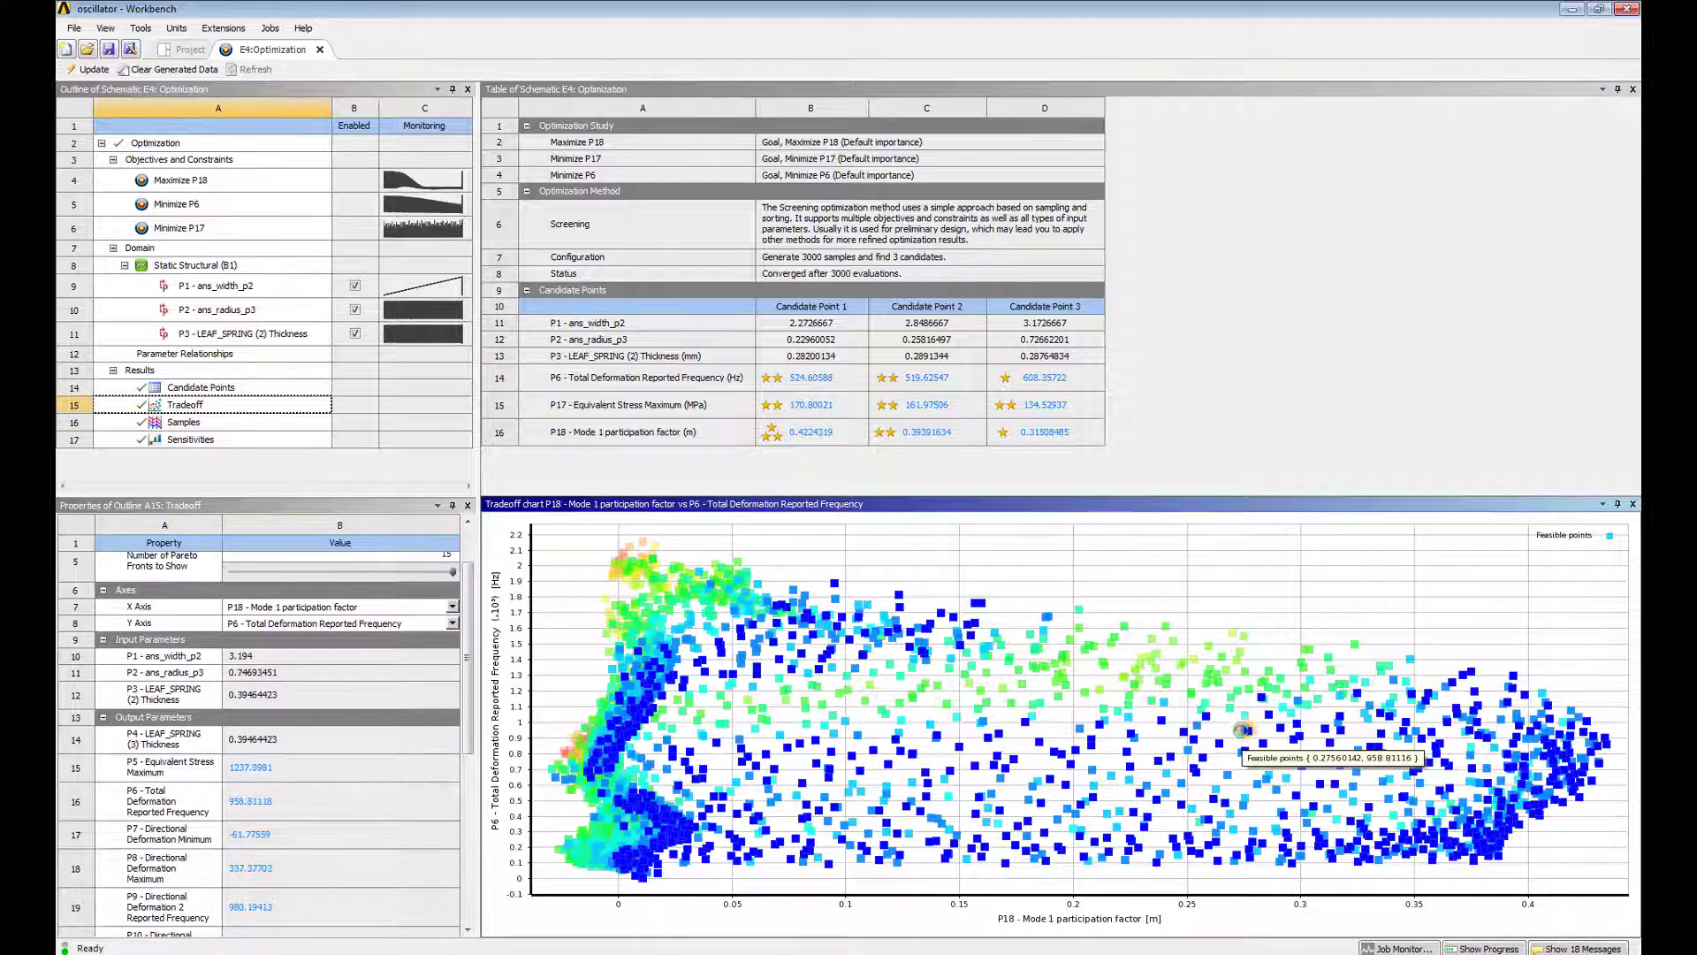
pyautogui.click(1186, 837)
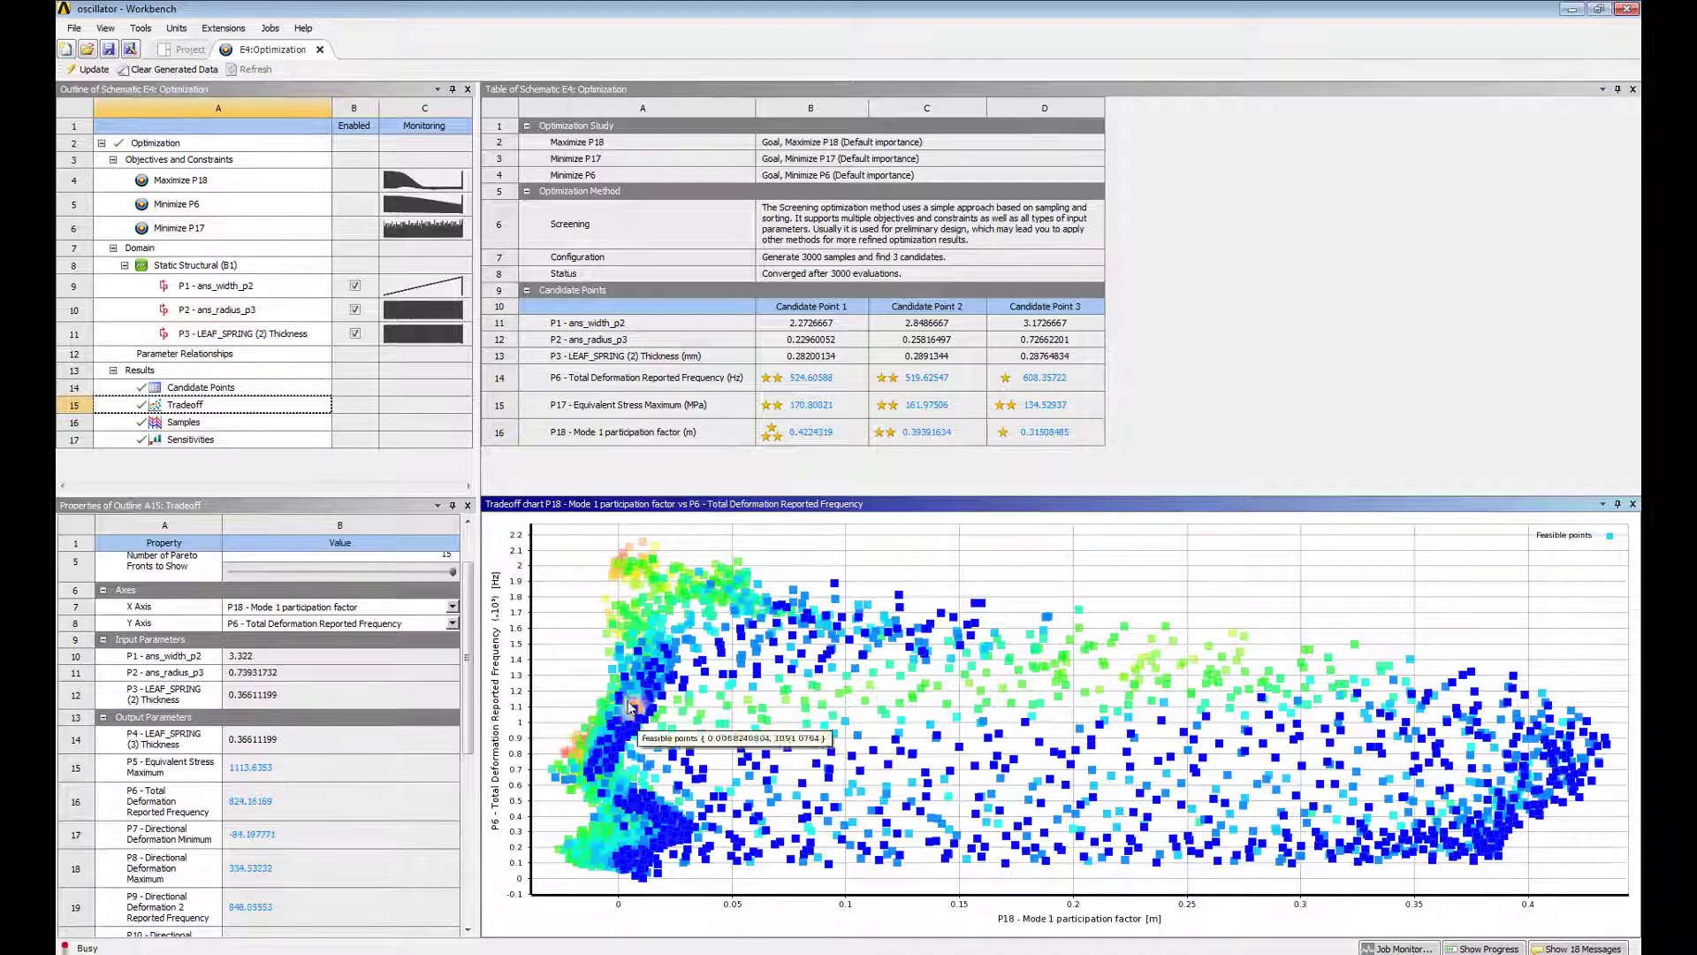
pyautogui.click(622, 705)
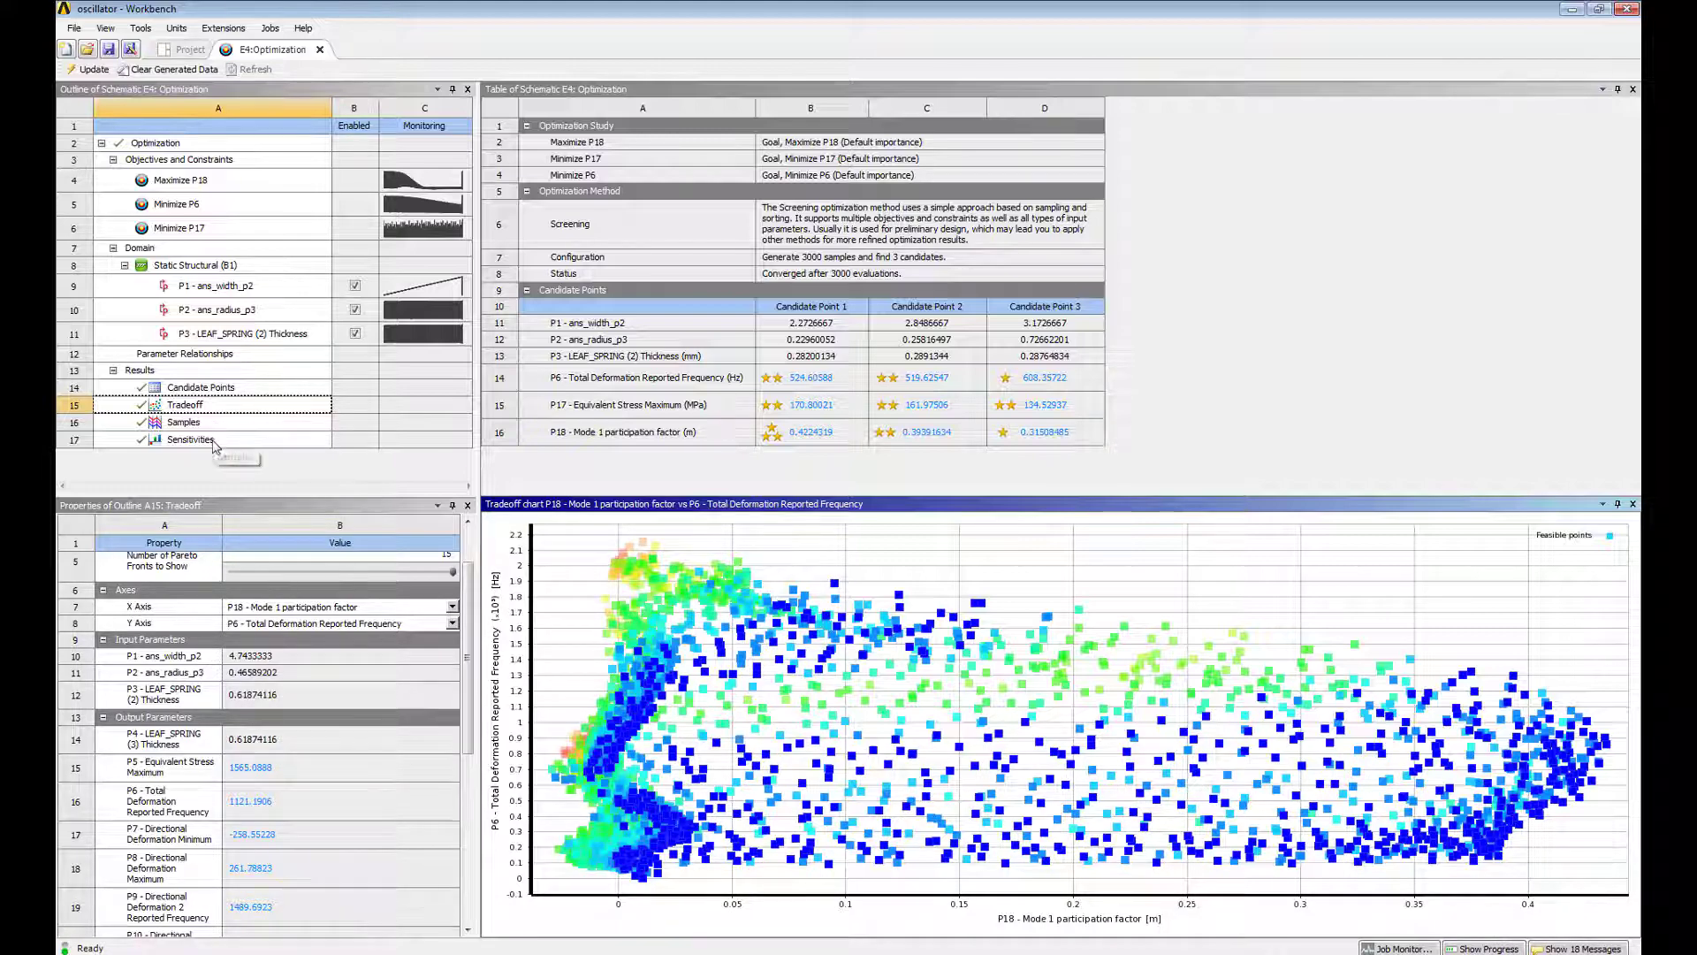
# Open the Sensitivities results and turn off the display of full parameter names on the bar chart.
pyautogui.click(212, 441)
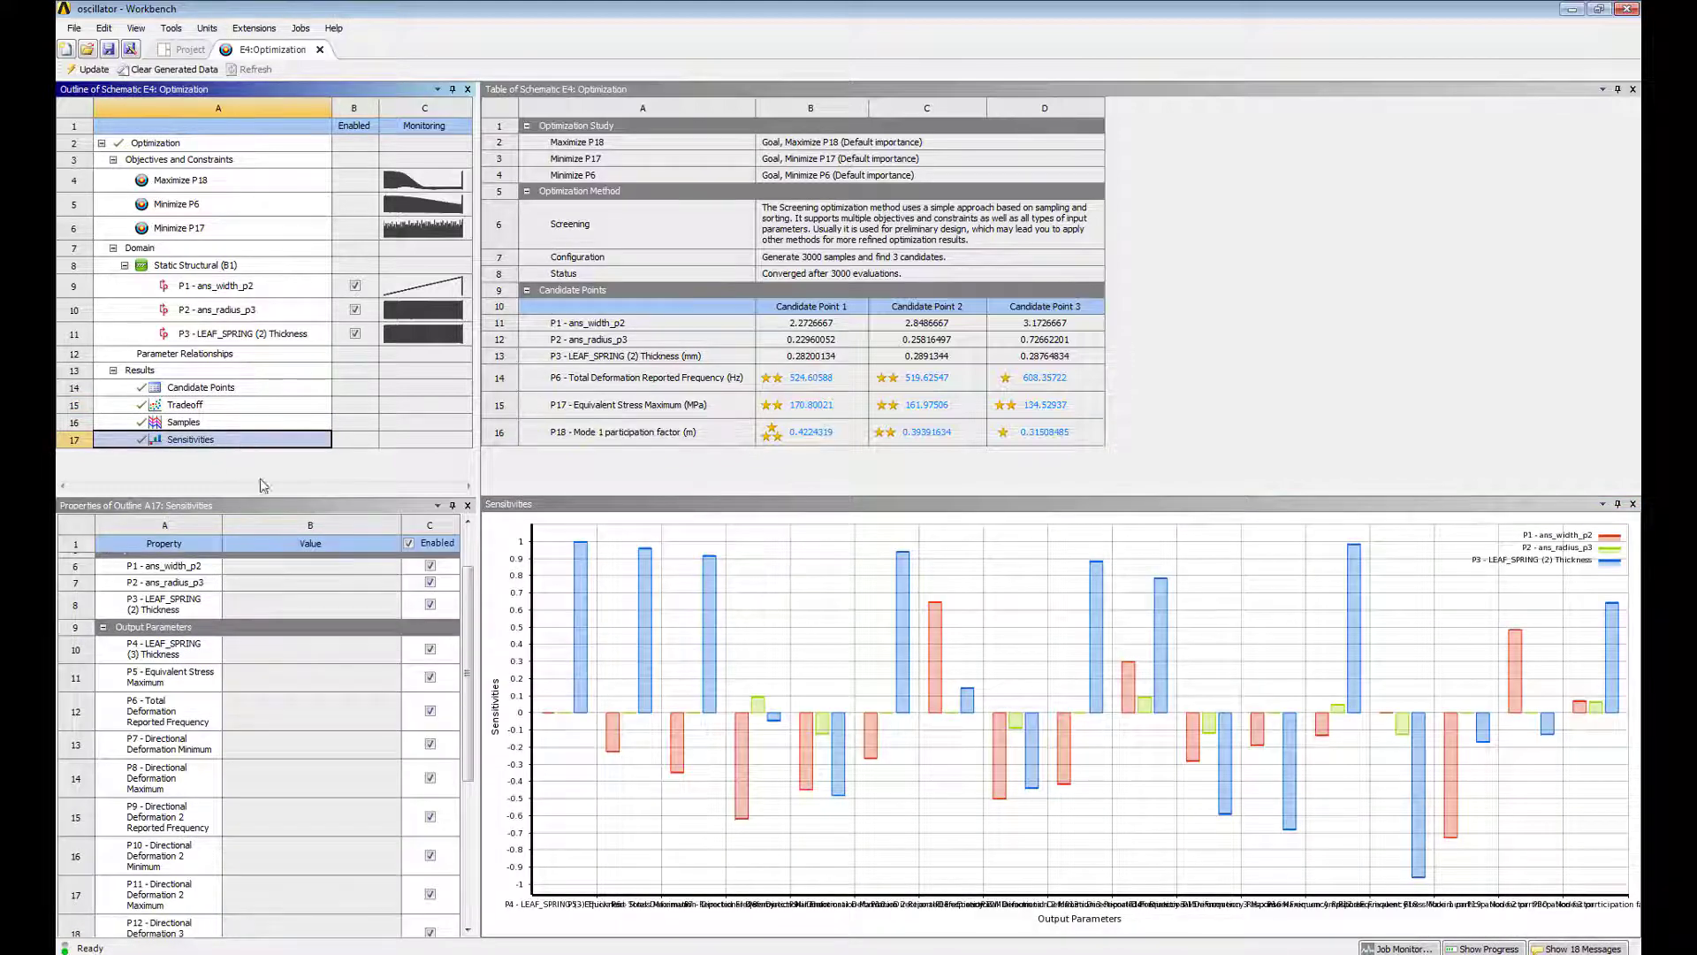
pyautogui.moveTo(469, 570); pyautogui.dragTo(468, 531)
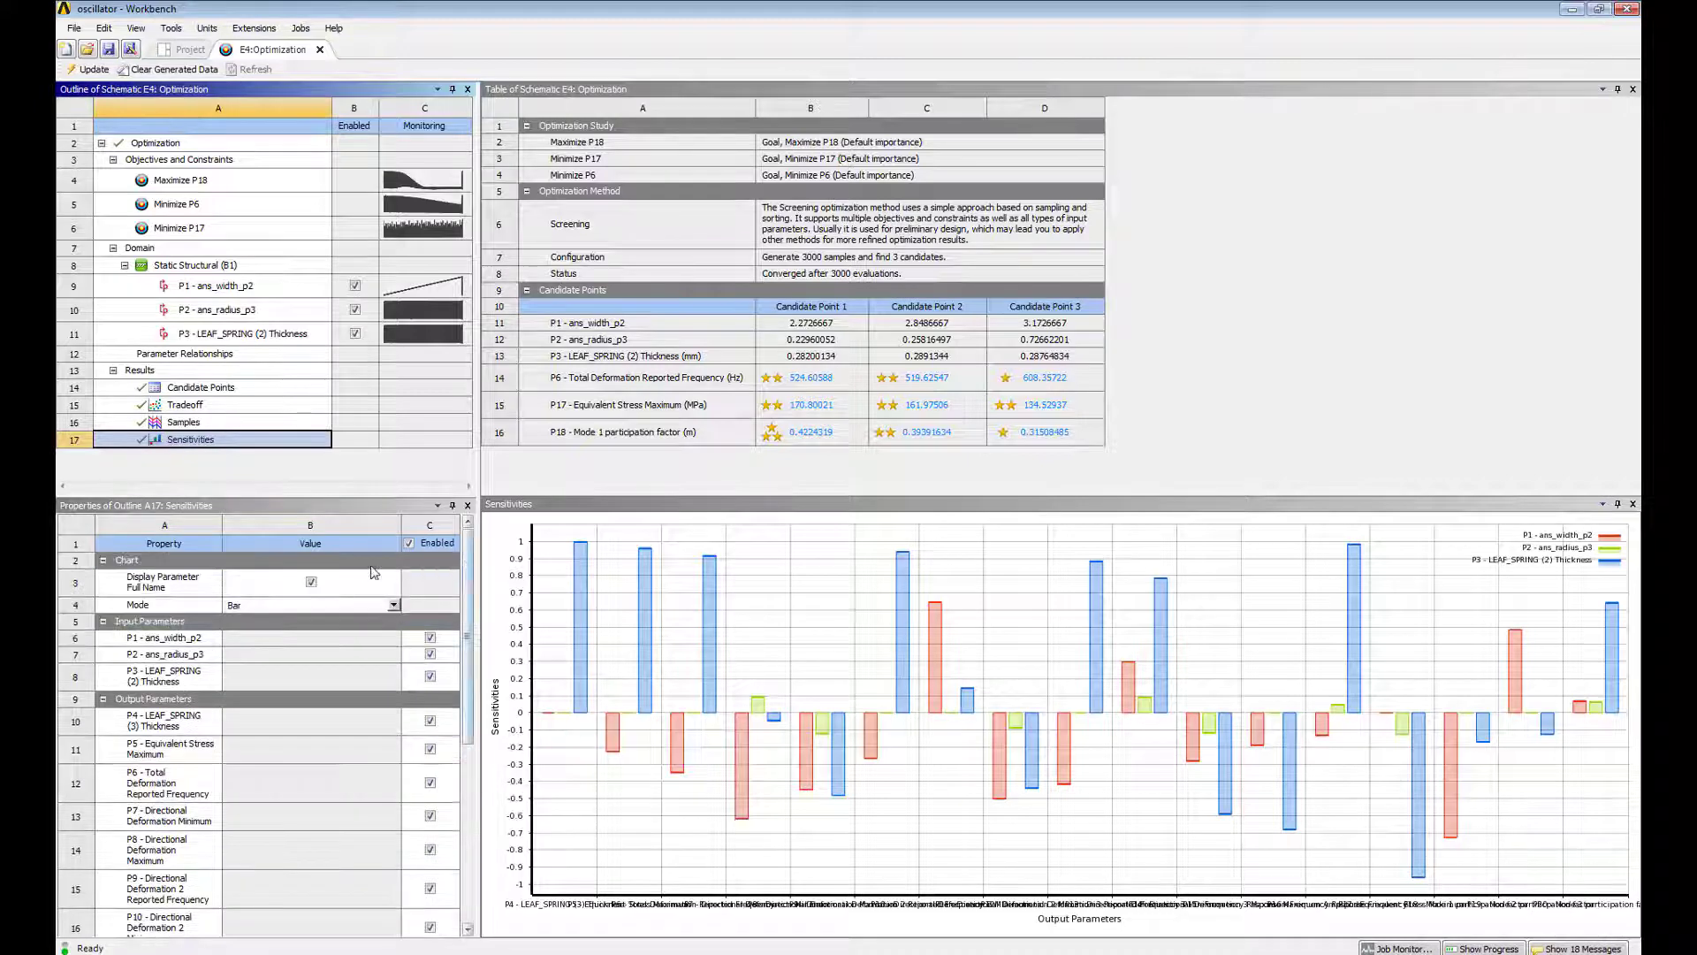
pyautogui.click(312, 582)
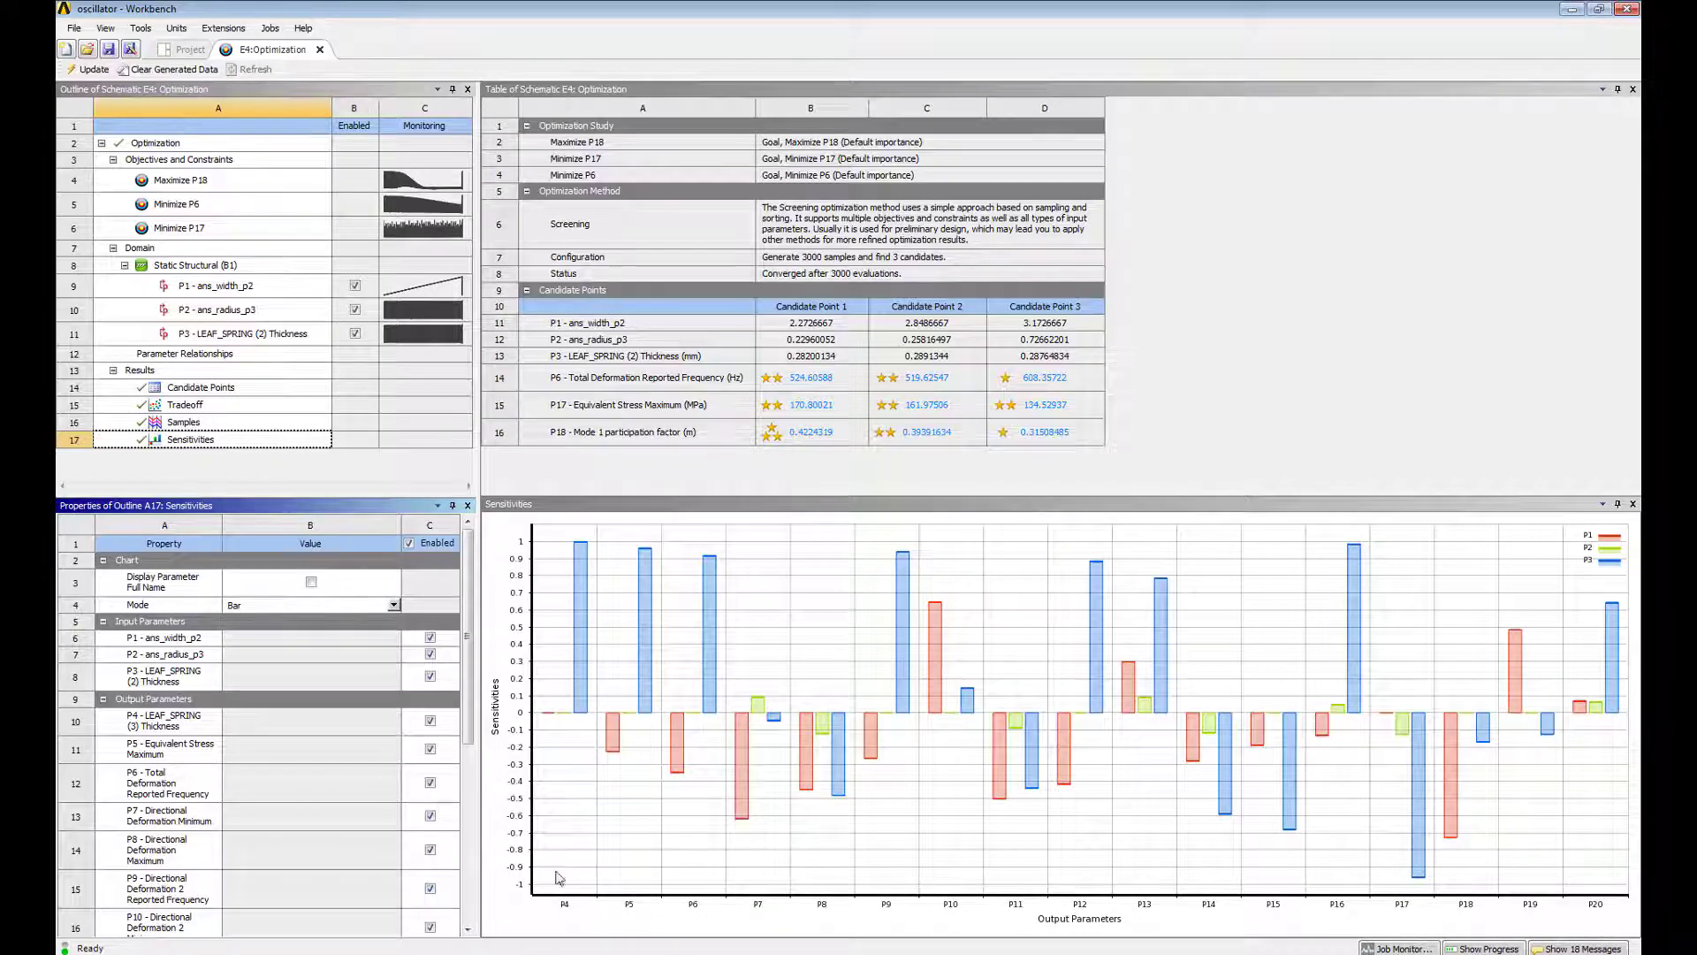
# Match output parameters P4 to P6 and the mode participation factors with the sensitivity chart, and inspect the P1 bar for P18.
pyautogui.click(182, 729)
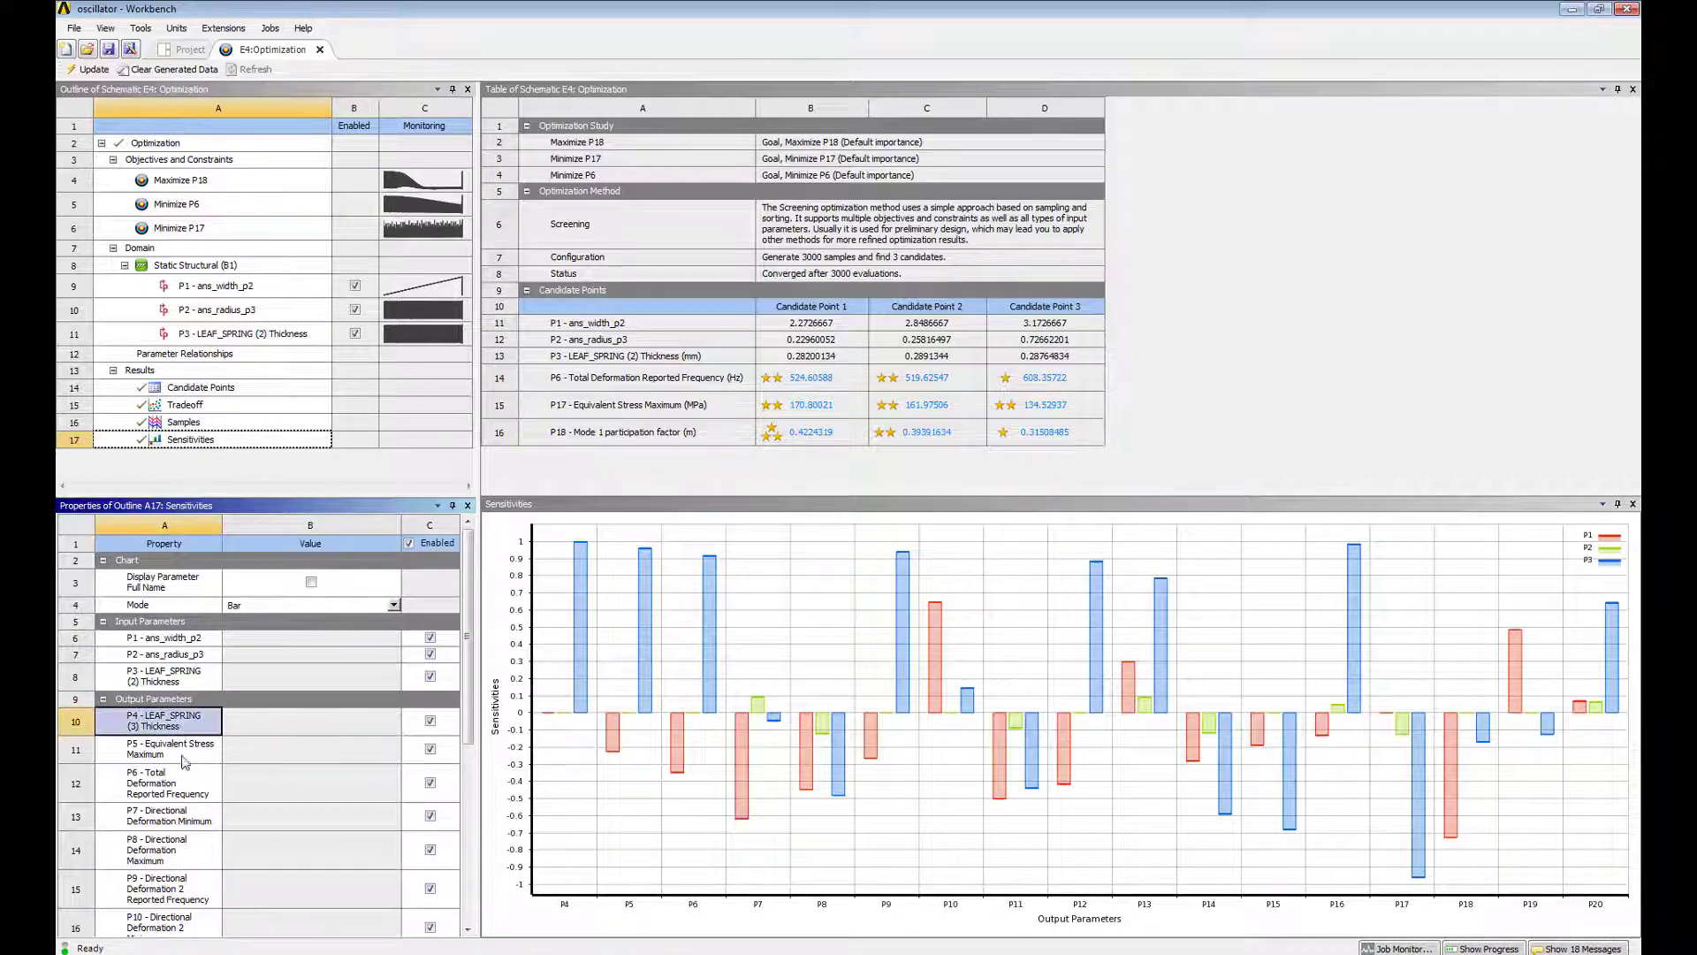
pyautogui.click(171, 753)
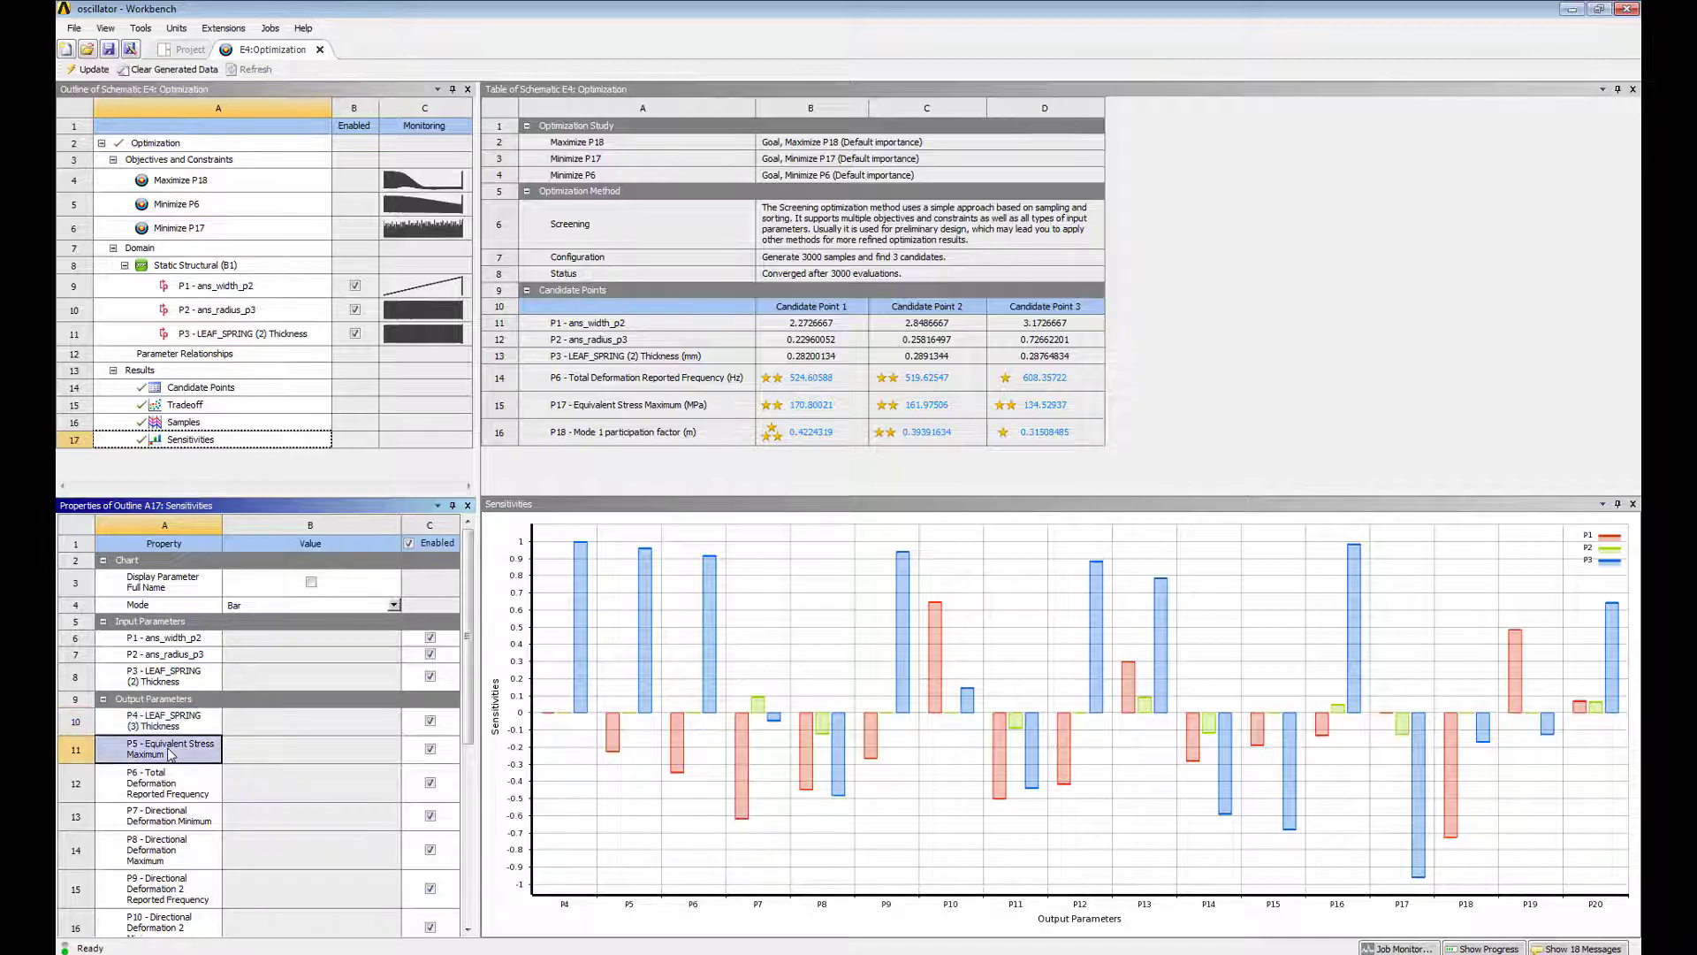
pyautogui.click(180, 788)
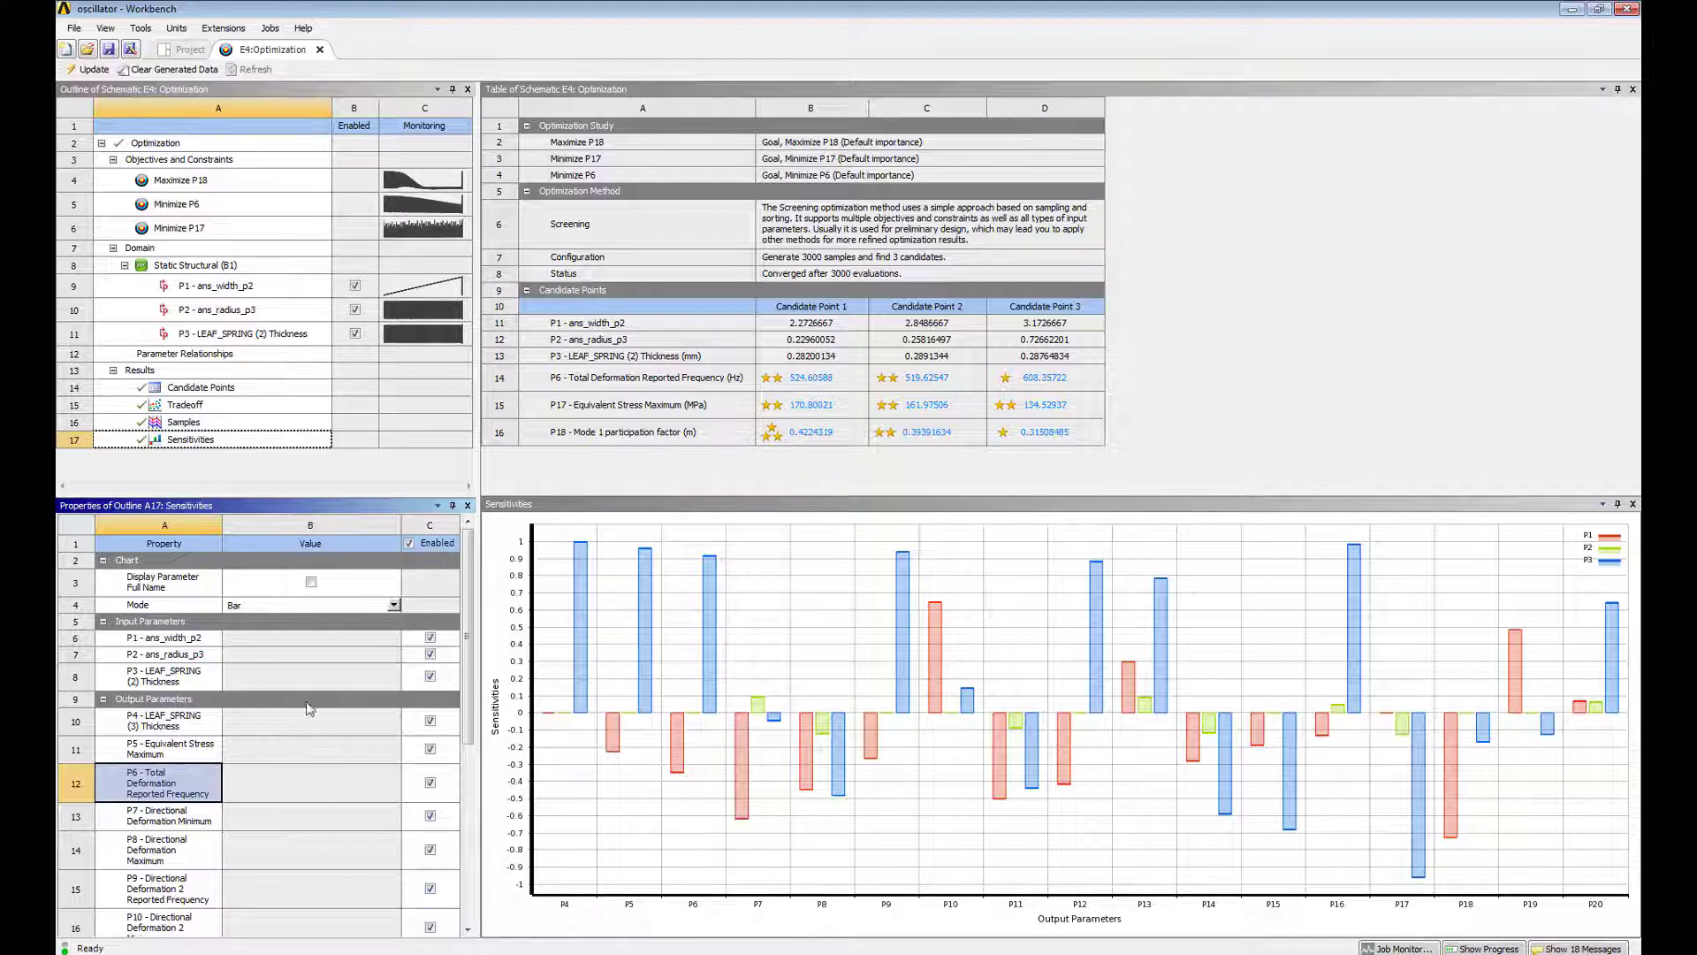
pyautogui.click(466, 919)
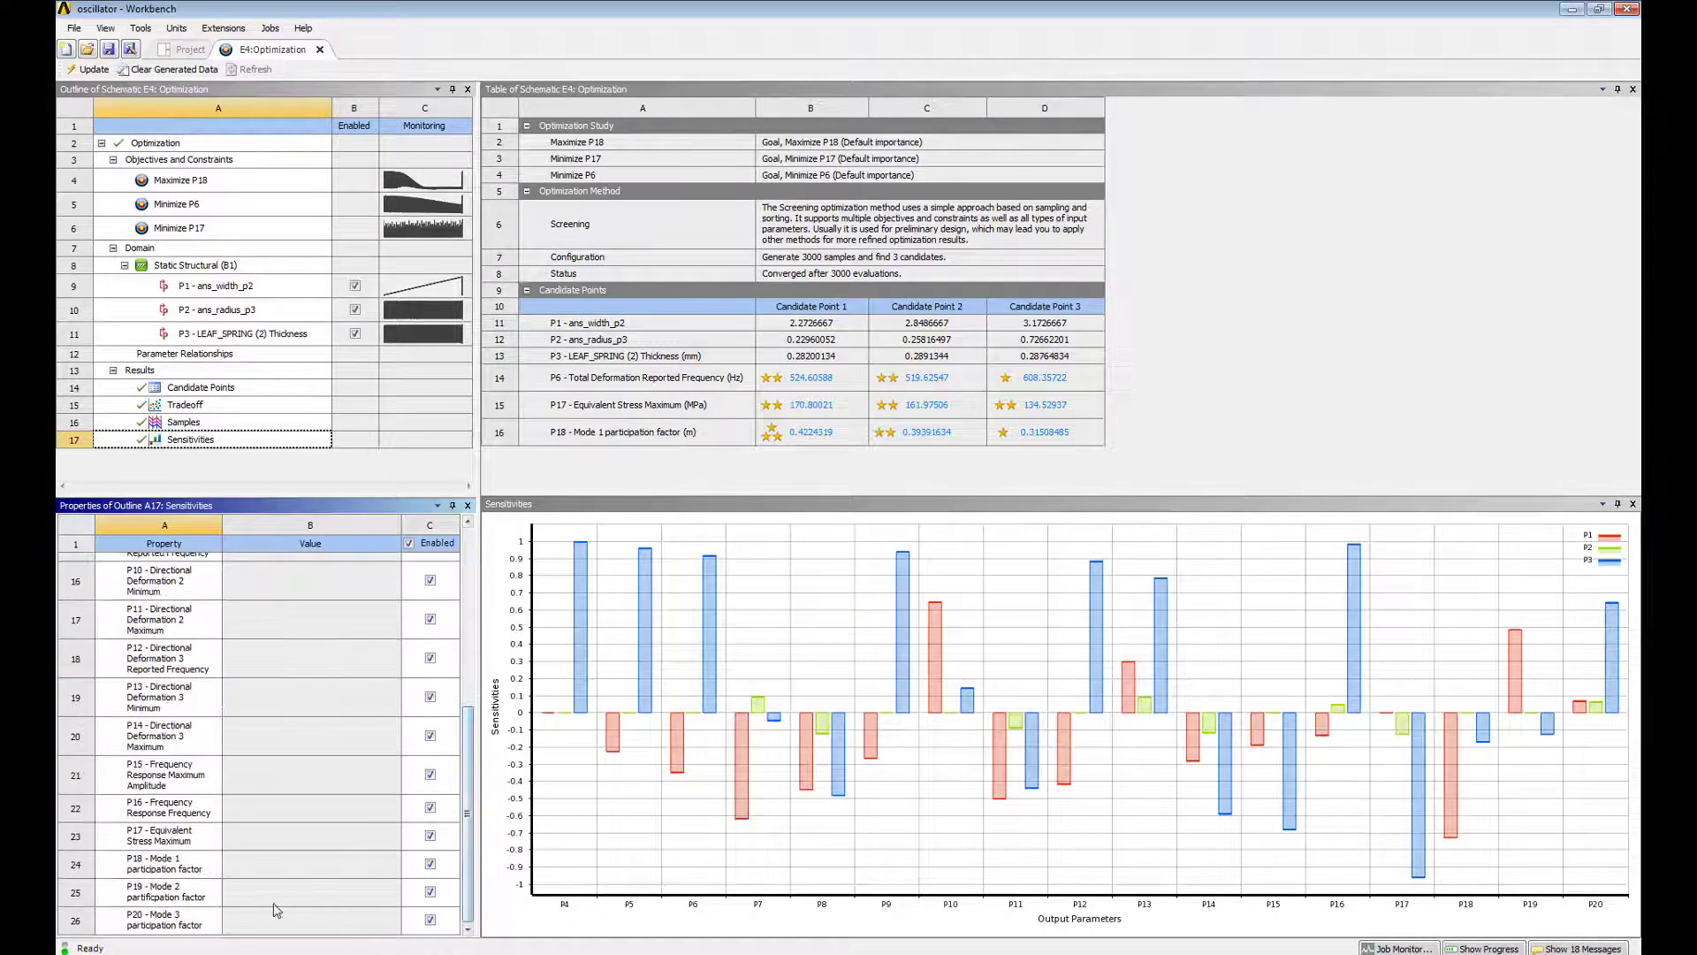
pyautogui.click(196, 889)
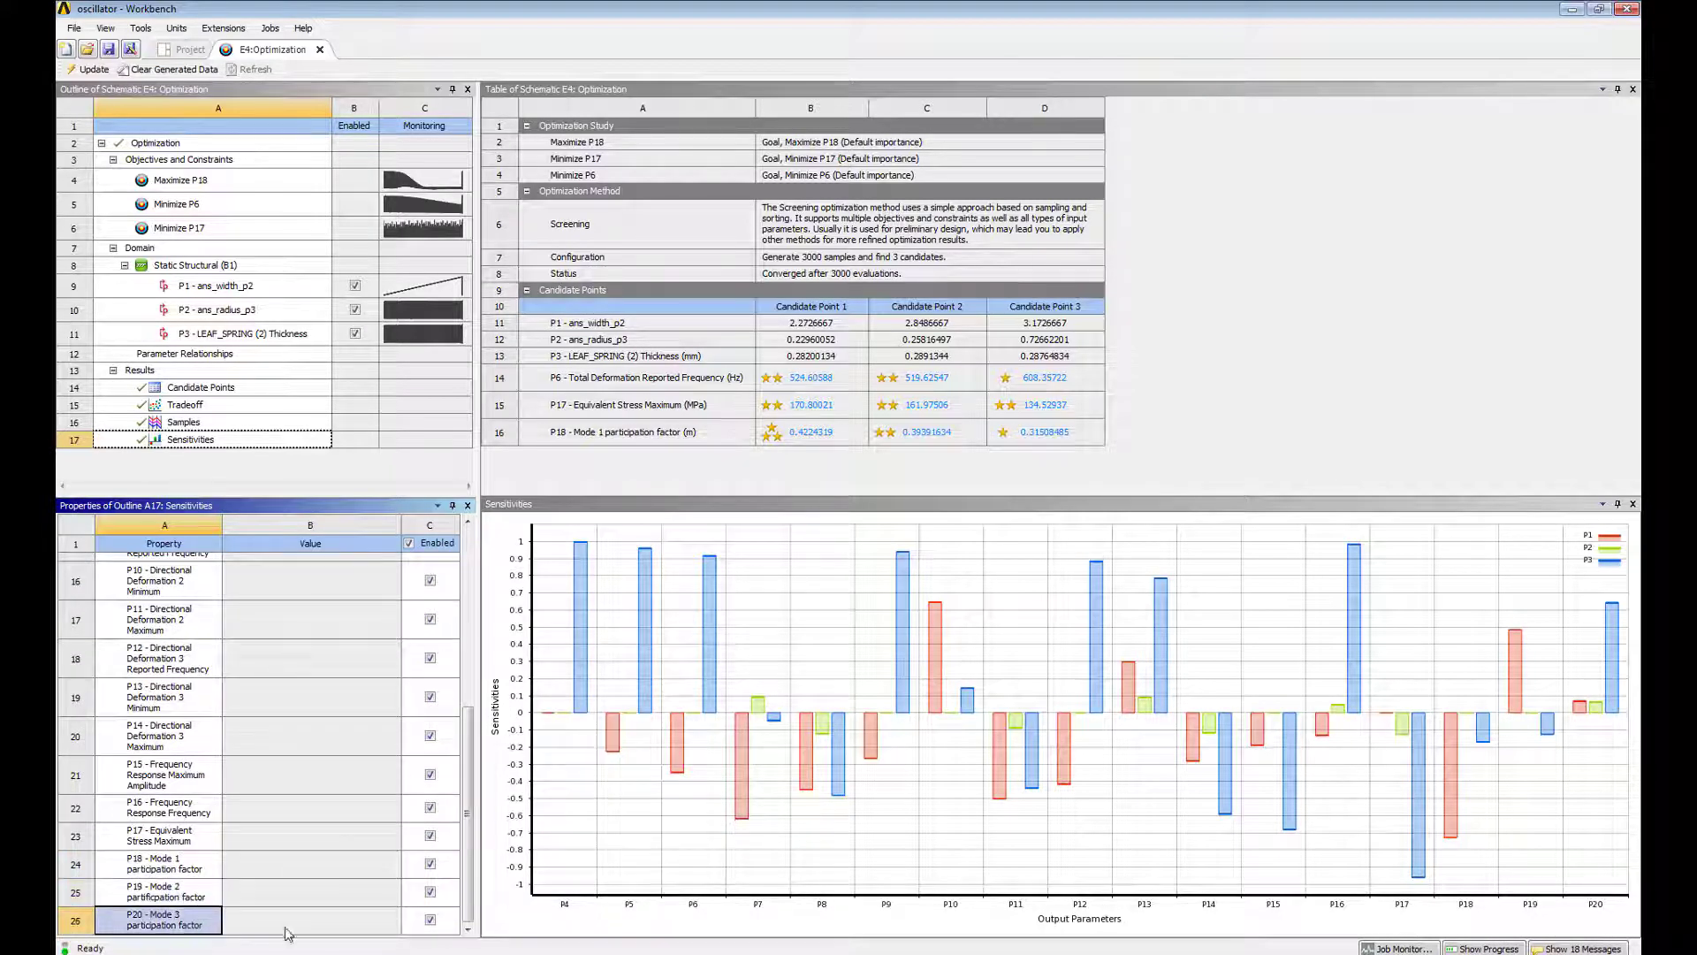
pyautogui.click(191, 914)
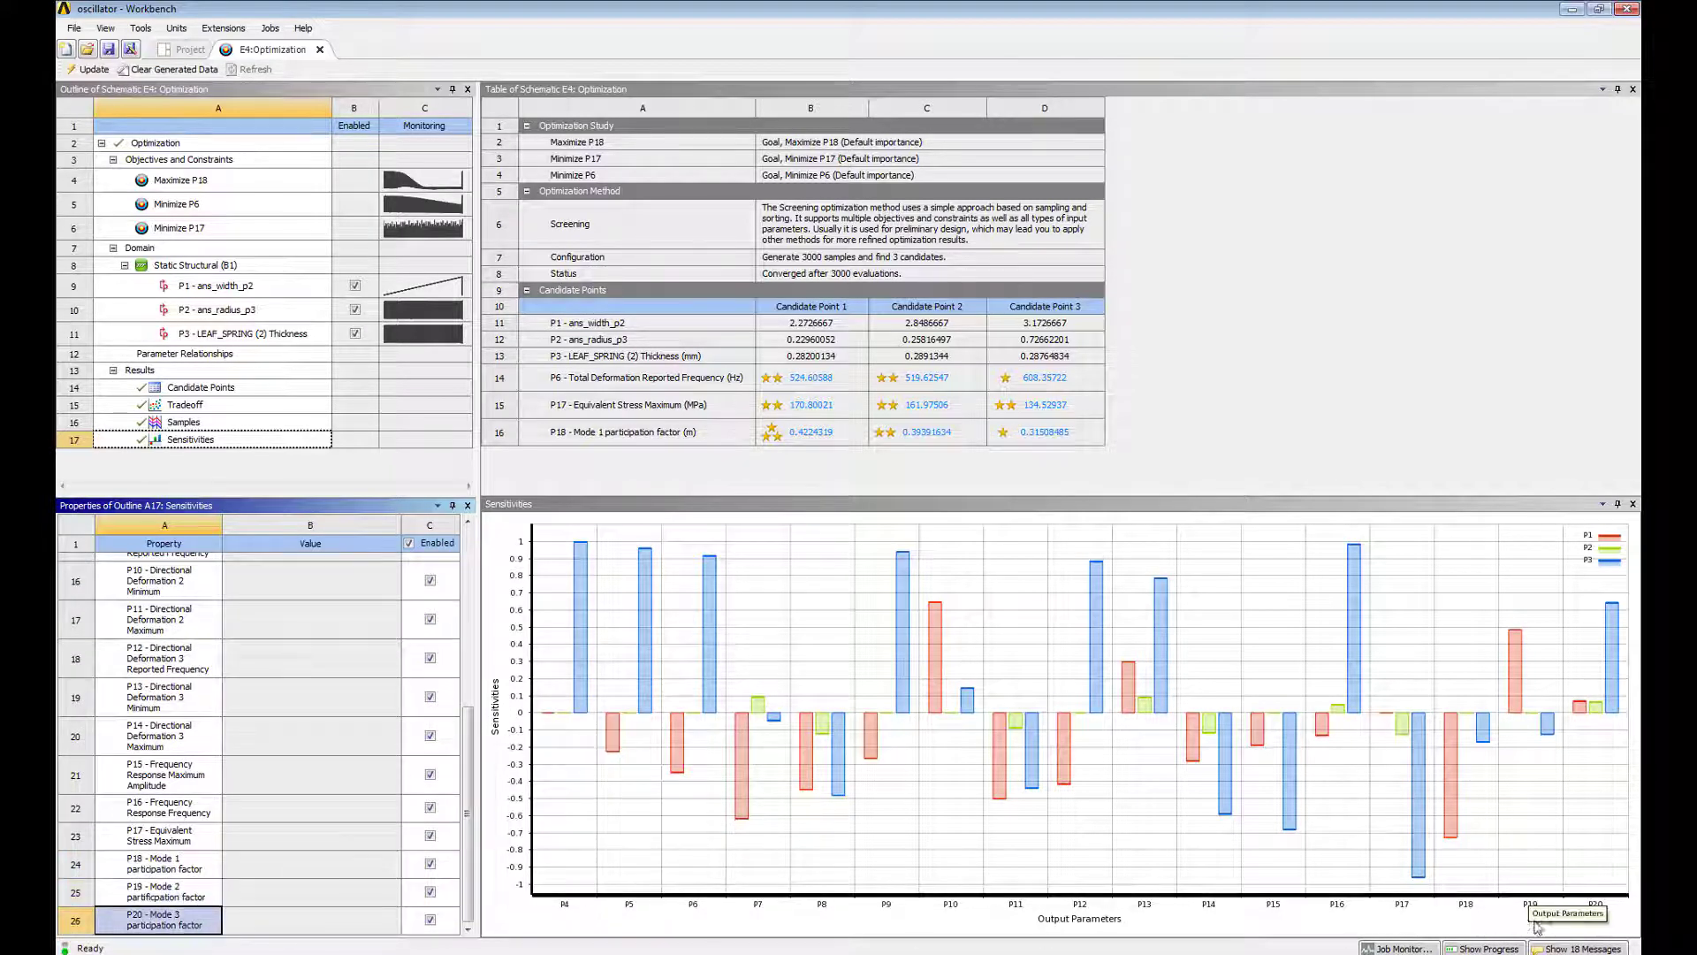
pyautogui.click(1454, 777)
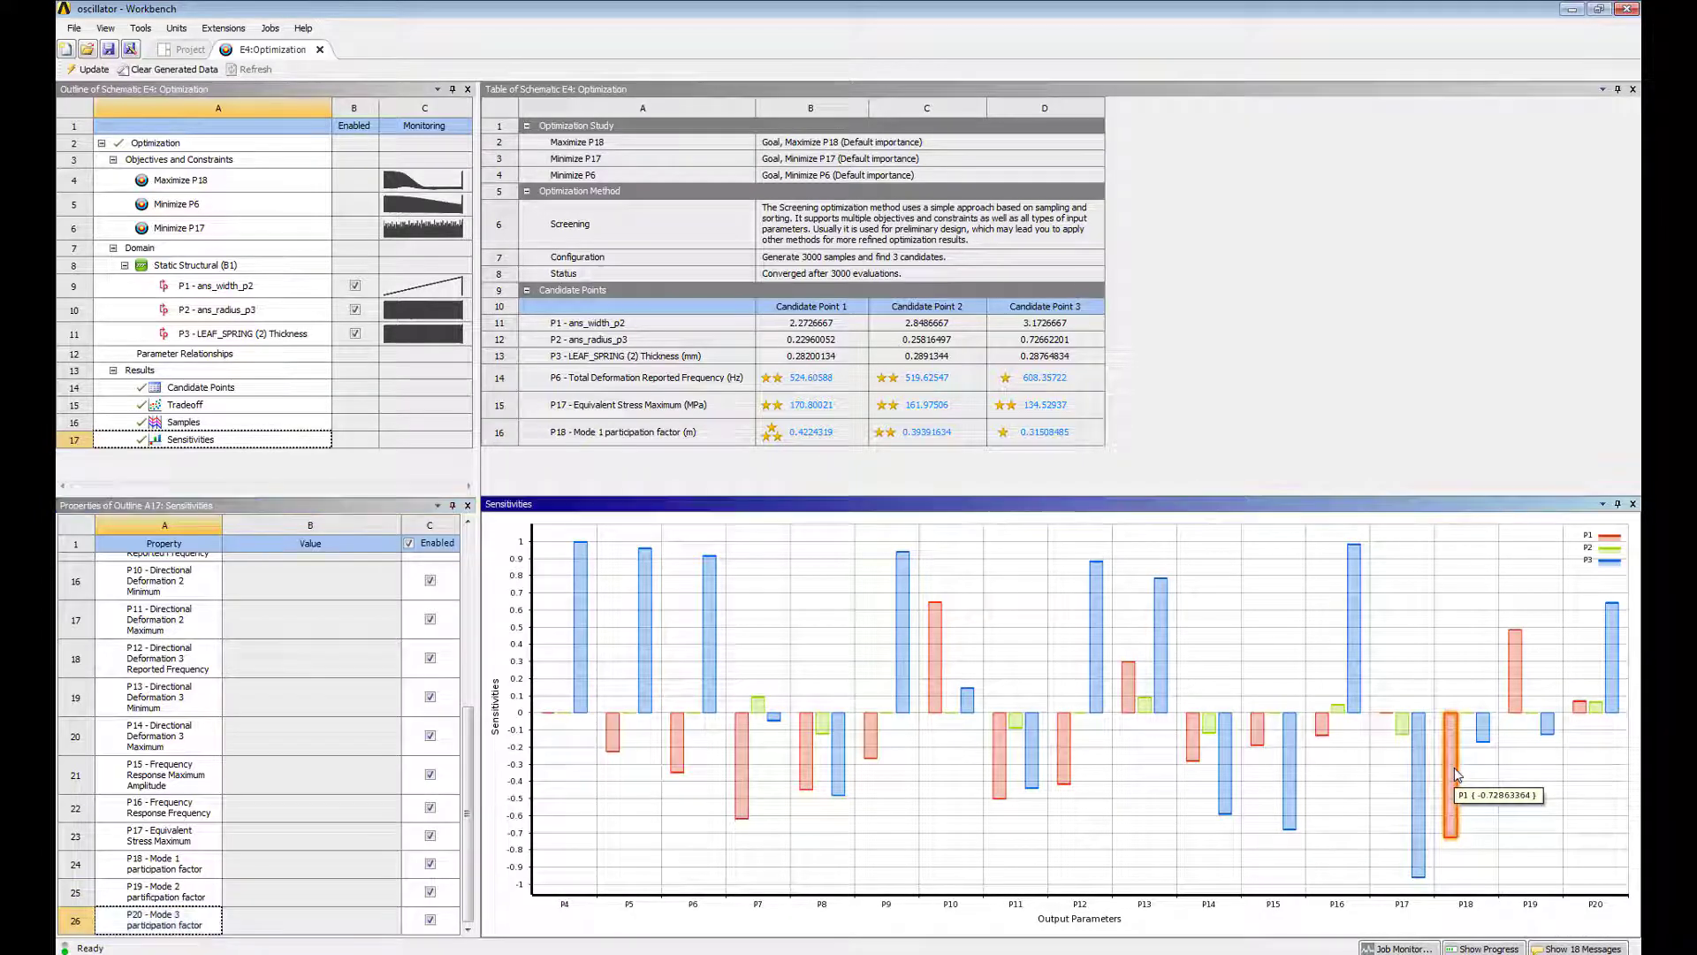
# Identify input parameters P1 - ans_width_p2 and P3 - LEAF_SPRING (2) Thickness and compare their sensitivity bars for outputs P18 to P20.
pyautogui.click(467, 655)
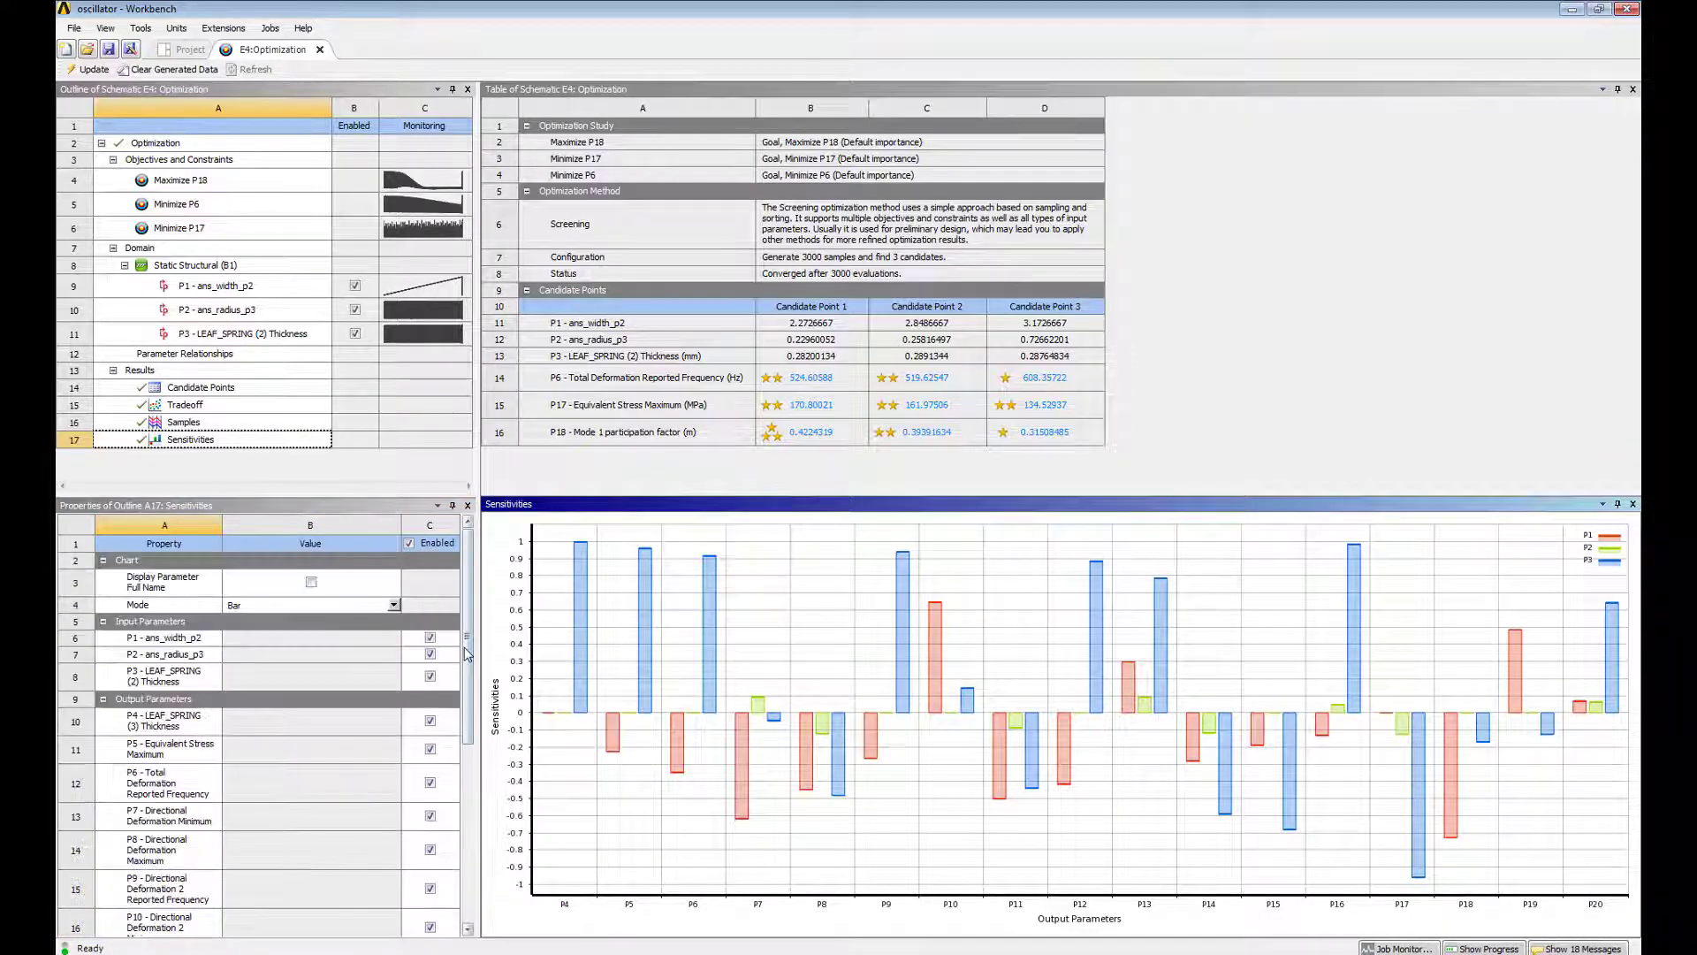
pyautogui.click(148, 642)
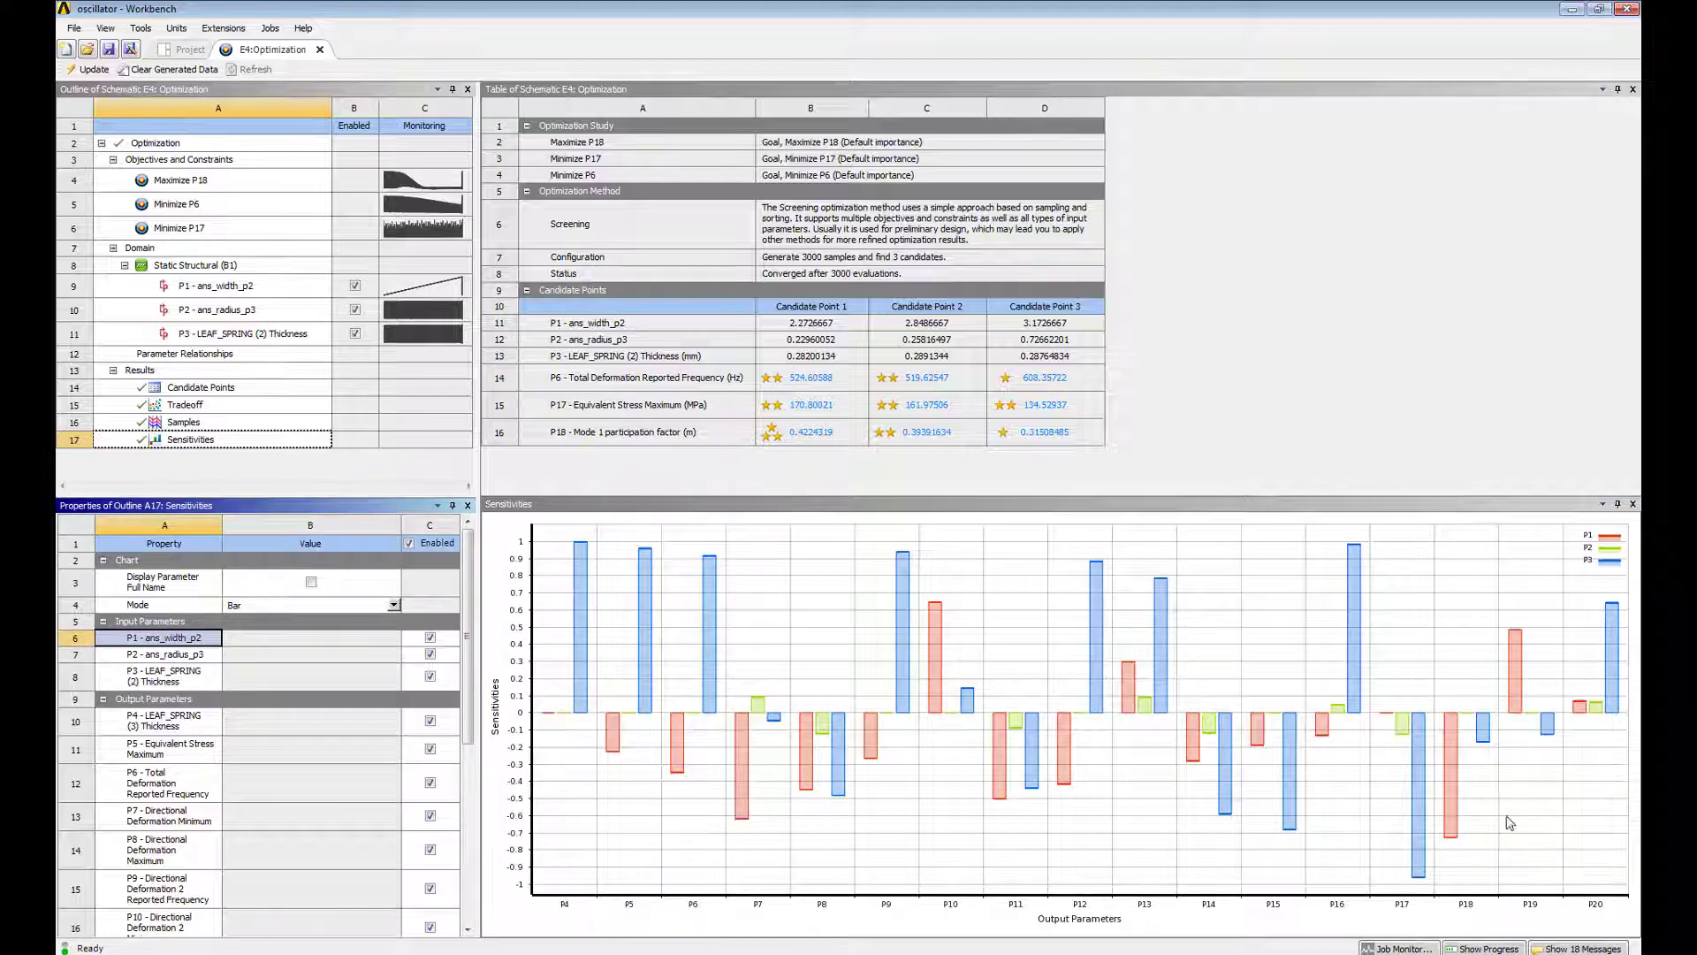
pyautogui.click(183, 677)
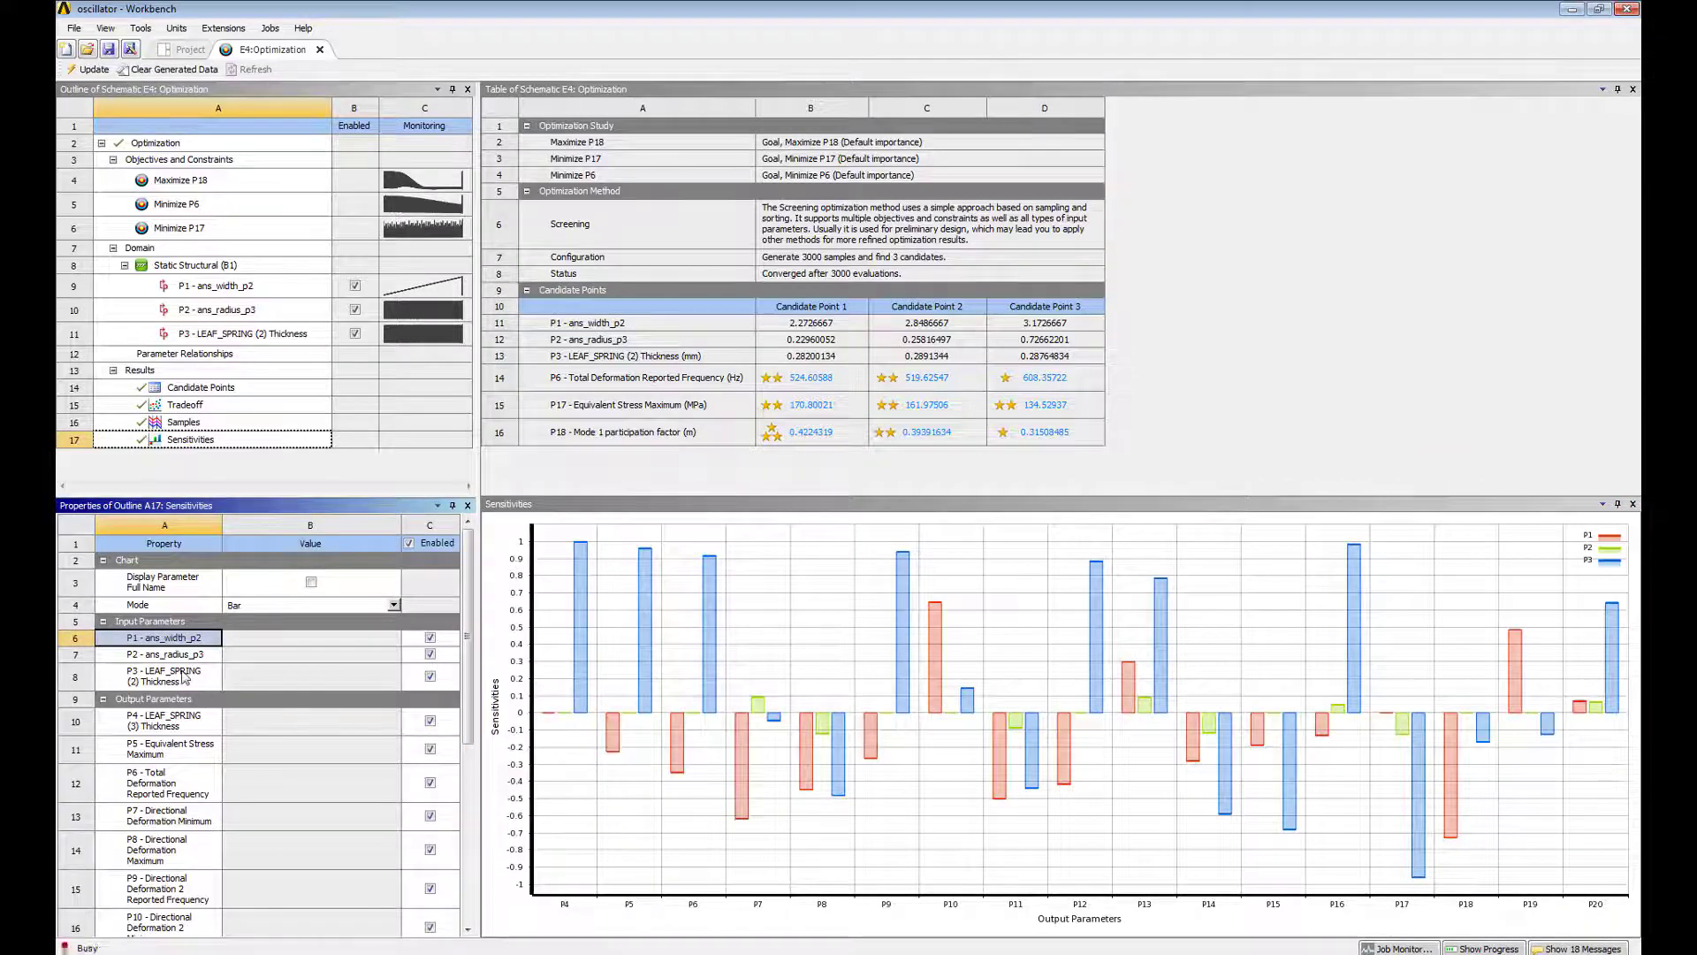
pyautogui.click(1536, 906)
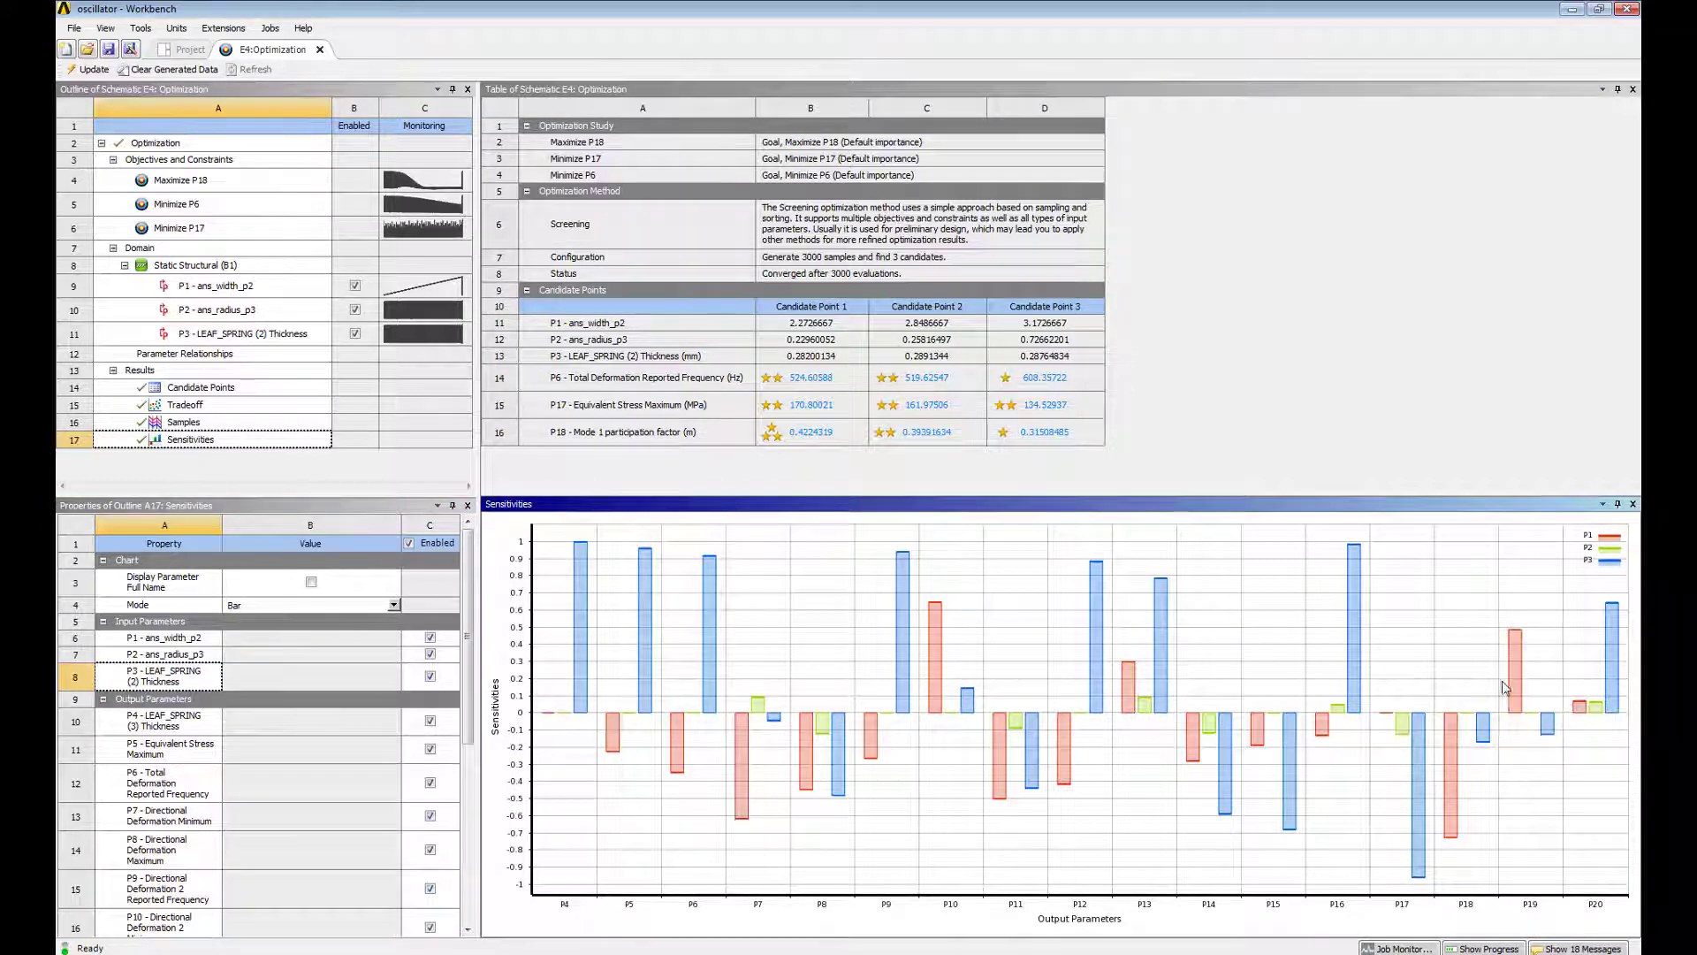
pyautogui.moveTo(1613, 707)
# Show the Samples results in an enlarged chart and raise the lower limit of P18 to about 0.329 m.
pyautogui.click(263, 425)
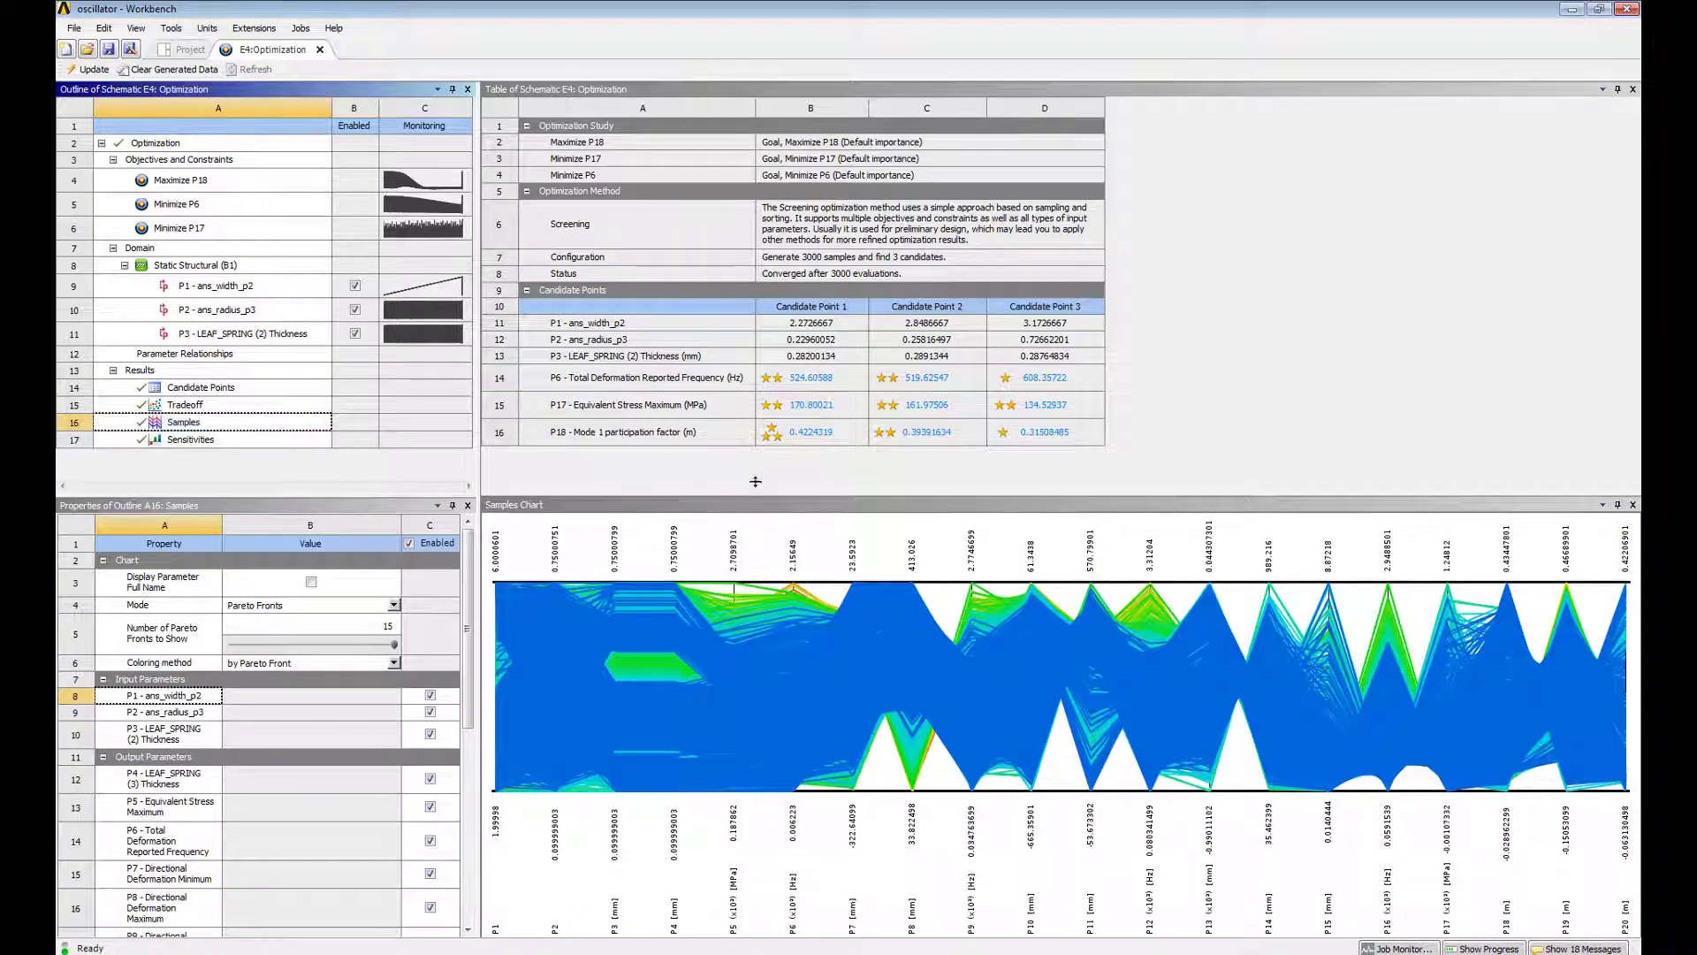
pyautogui.moveTo(752, 492); pyautogui.dragTo(761, 265)
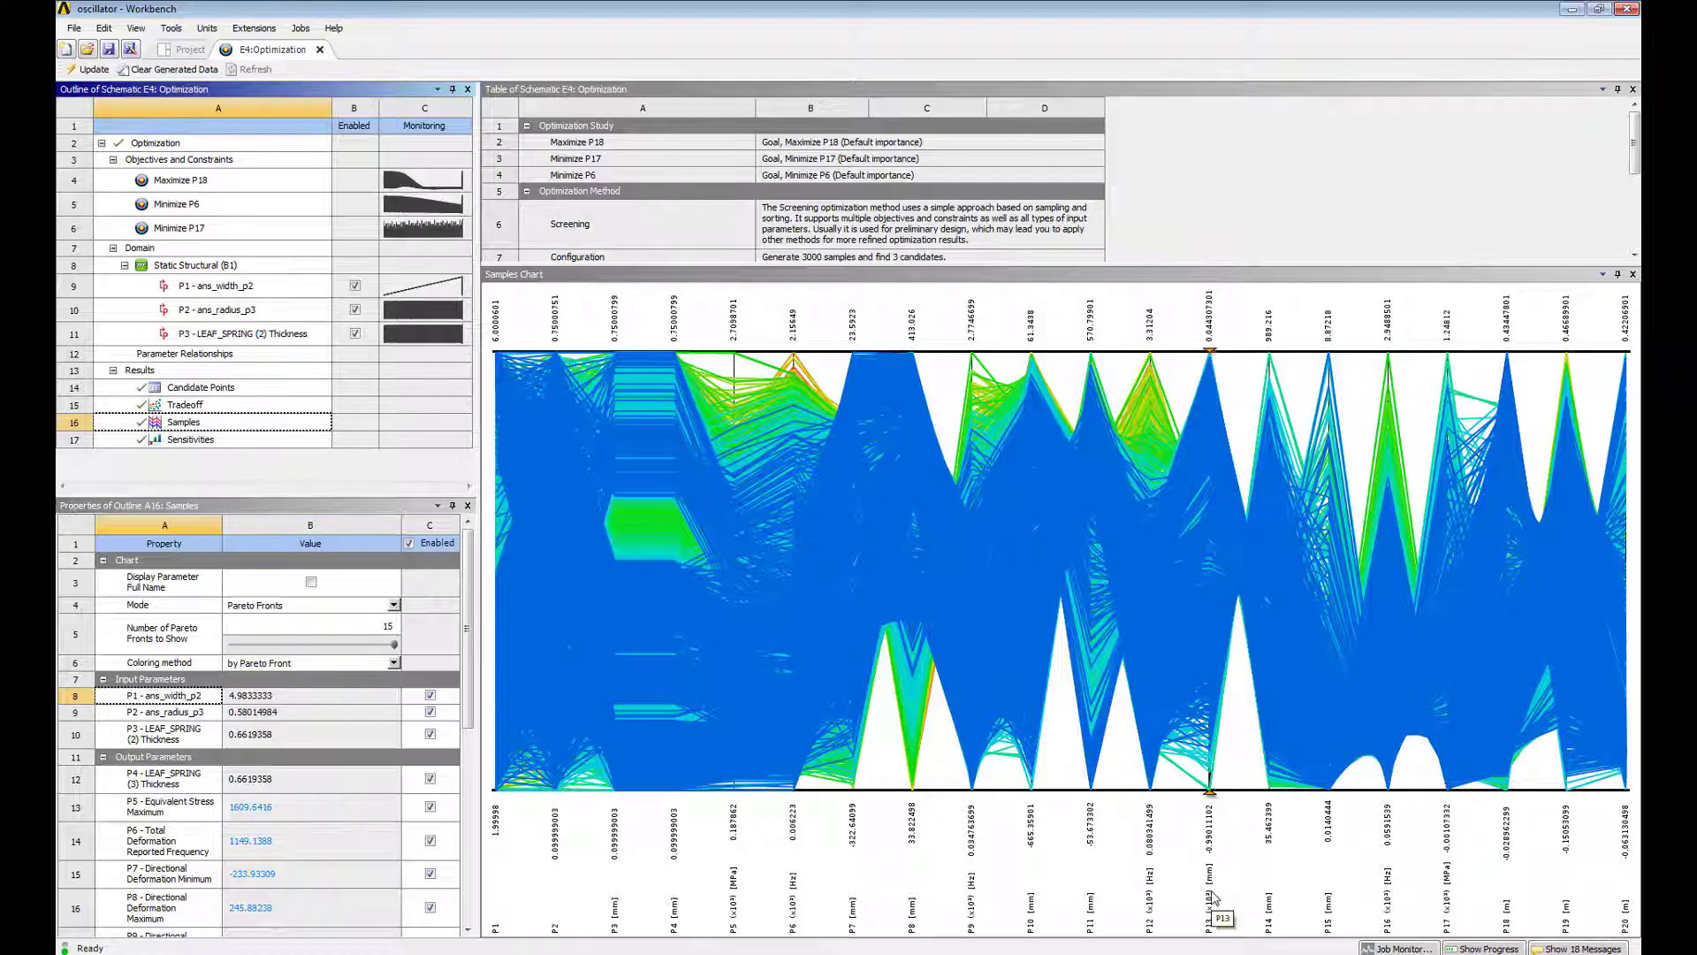
pyautogui.click(1507, 794)
pyautogui.moveTo(1507, 794); pyautogui.dragTo(1518, 505)
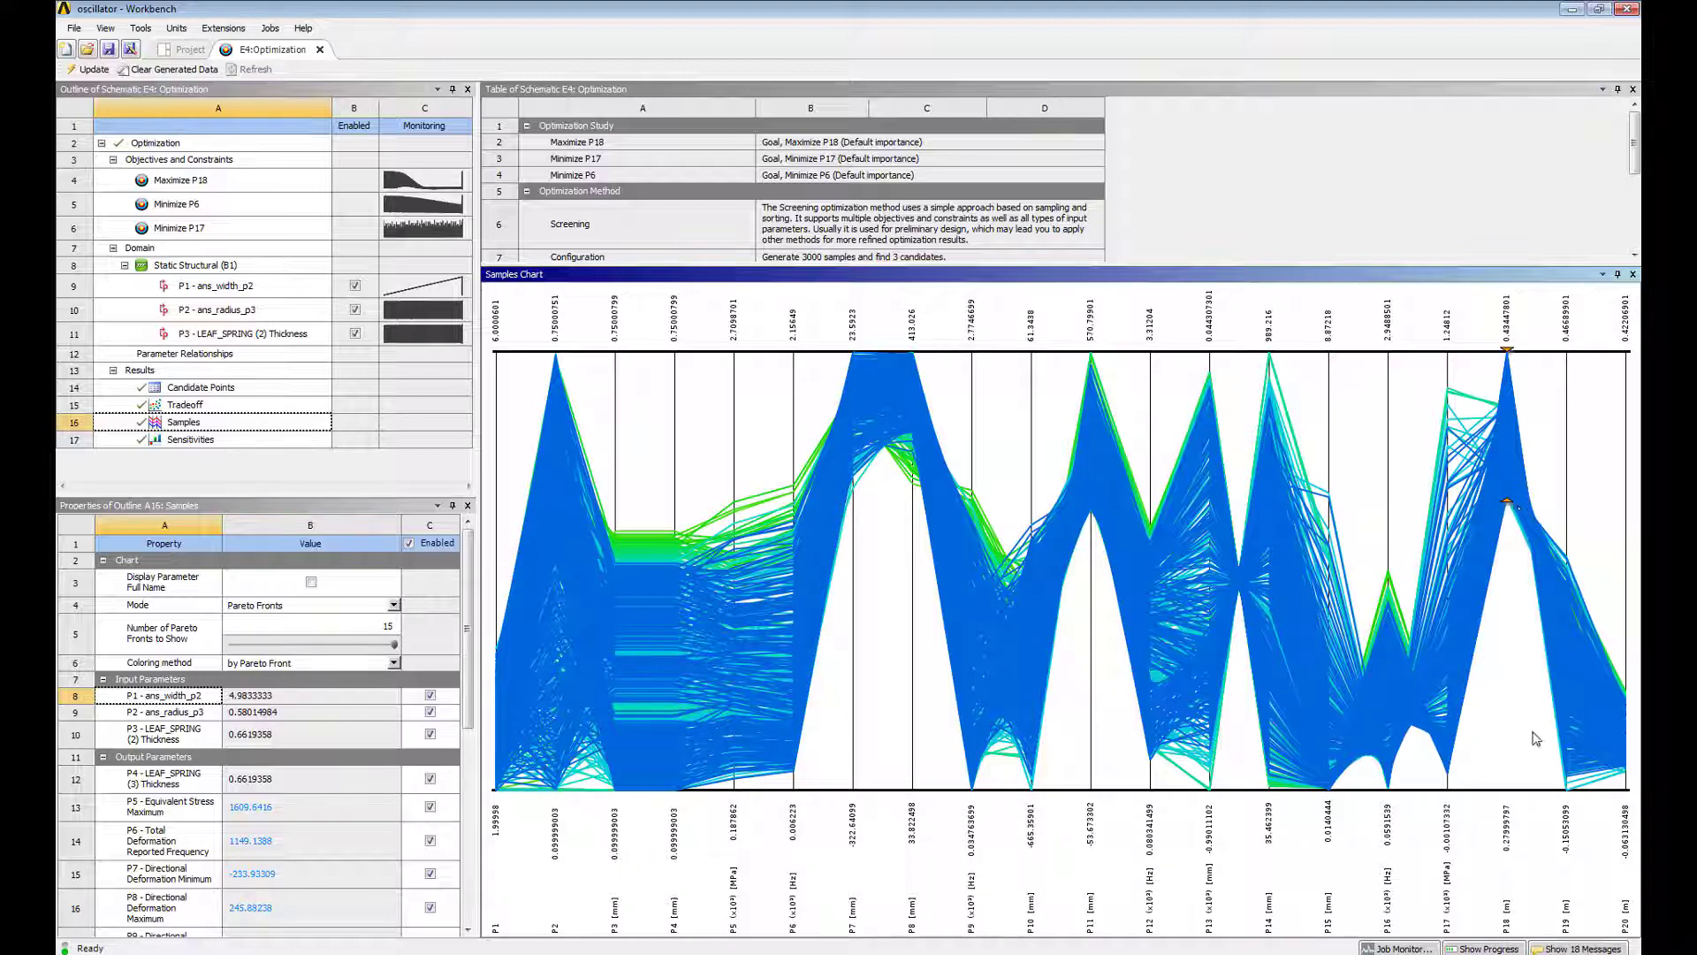
pyautogui.moveTo(1494, 511)
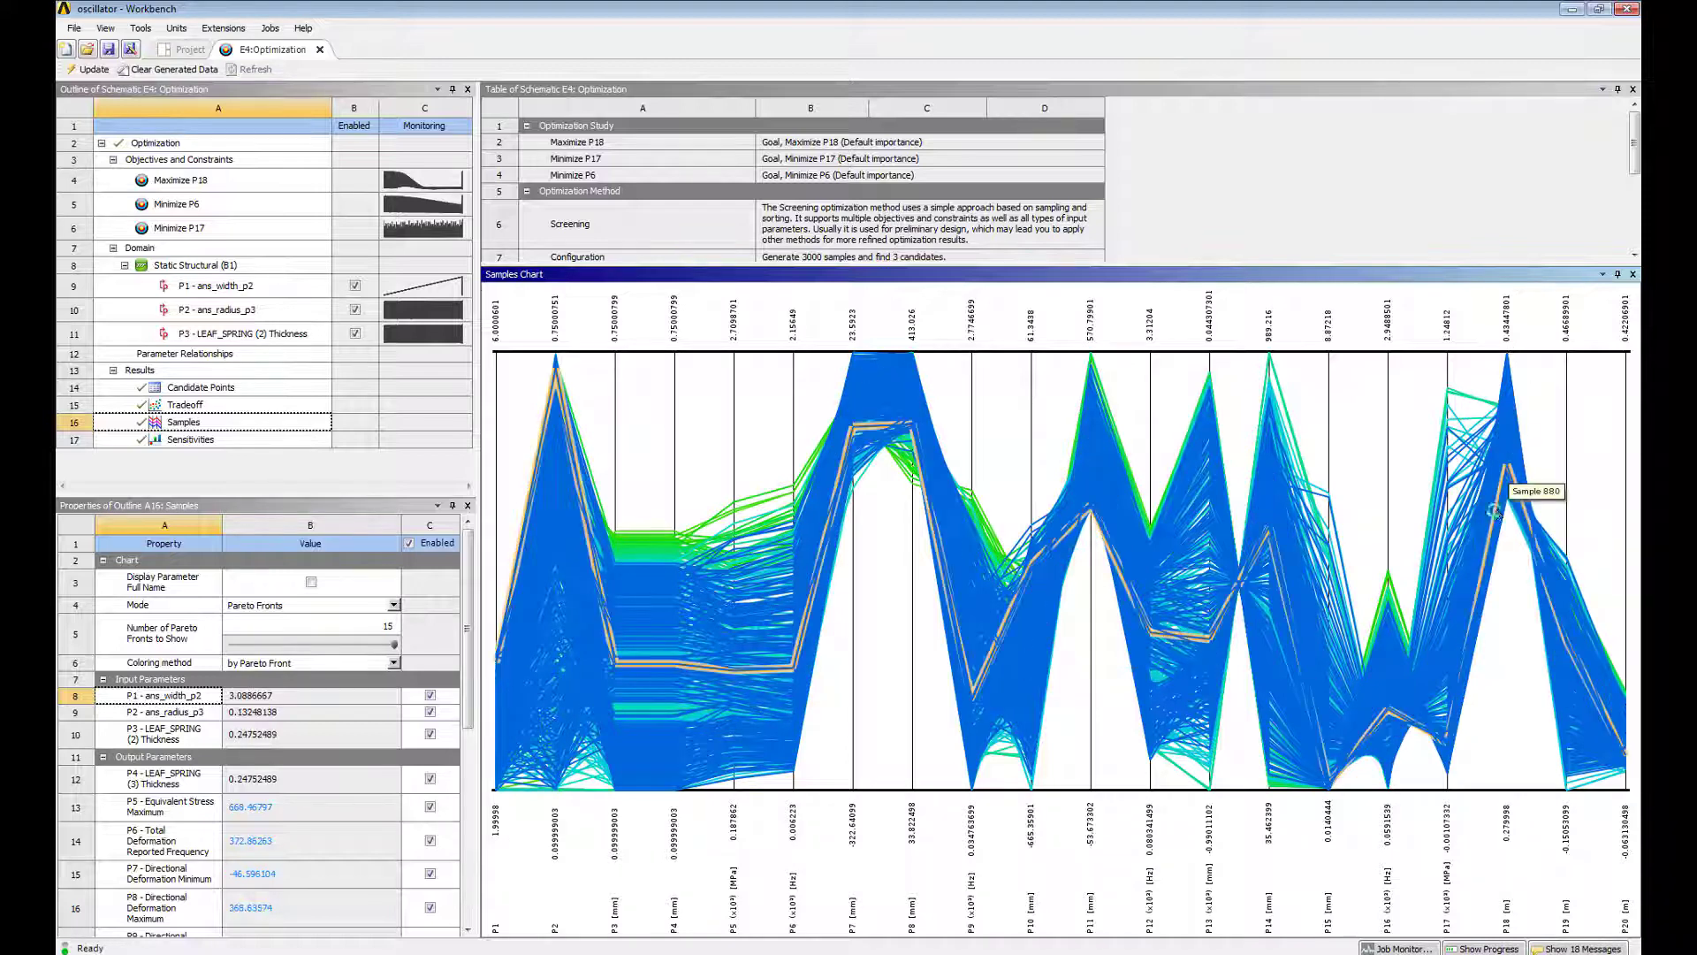
pyautogui.moveTo(1507, 501)
pyautogui.mouseDown()
pyautogui.moveTo(1507, 442)
pyautogui.moveTo(1509, 459)
pyautogui.mouseUp()
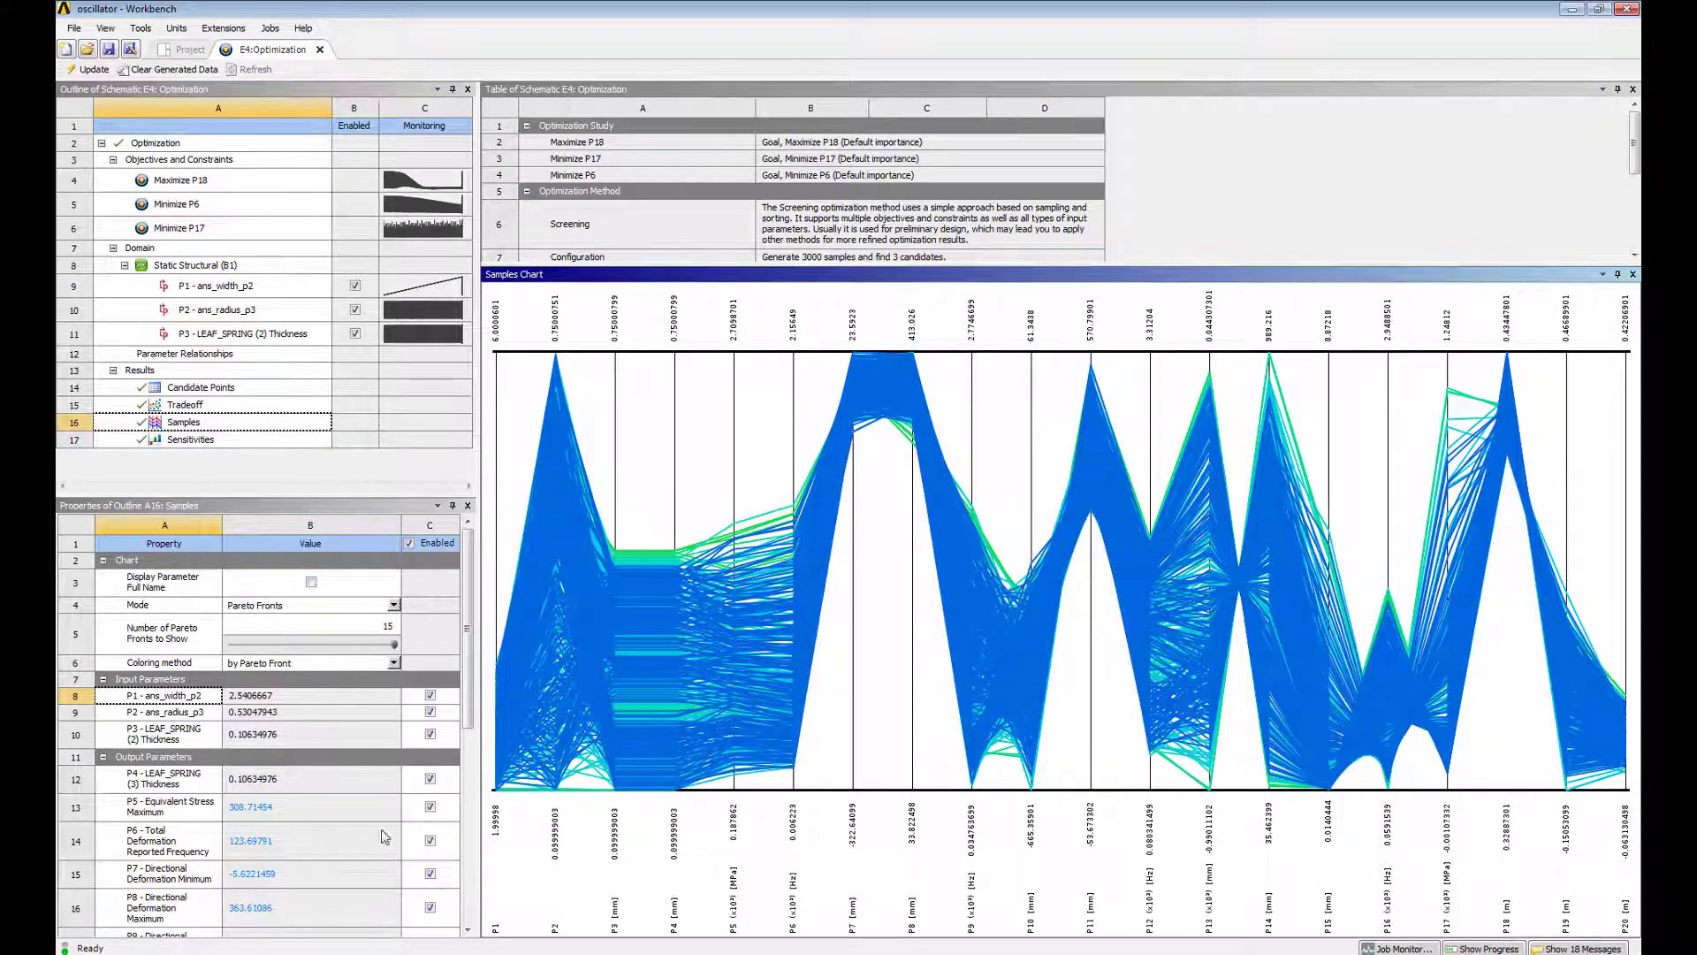
# Restrict P6 - Total Deformation Reported Frequency in the Samples chart to a range of about 306 to 1302 Hz.
pyautogui.click(131, 848)
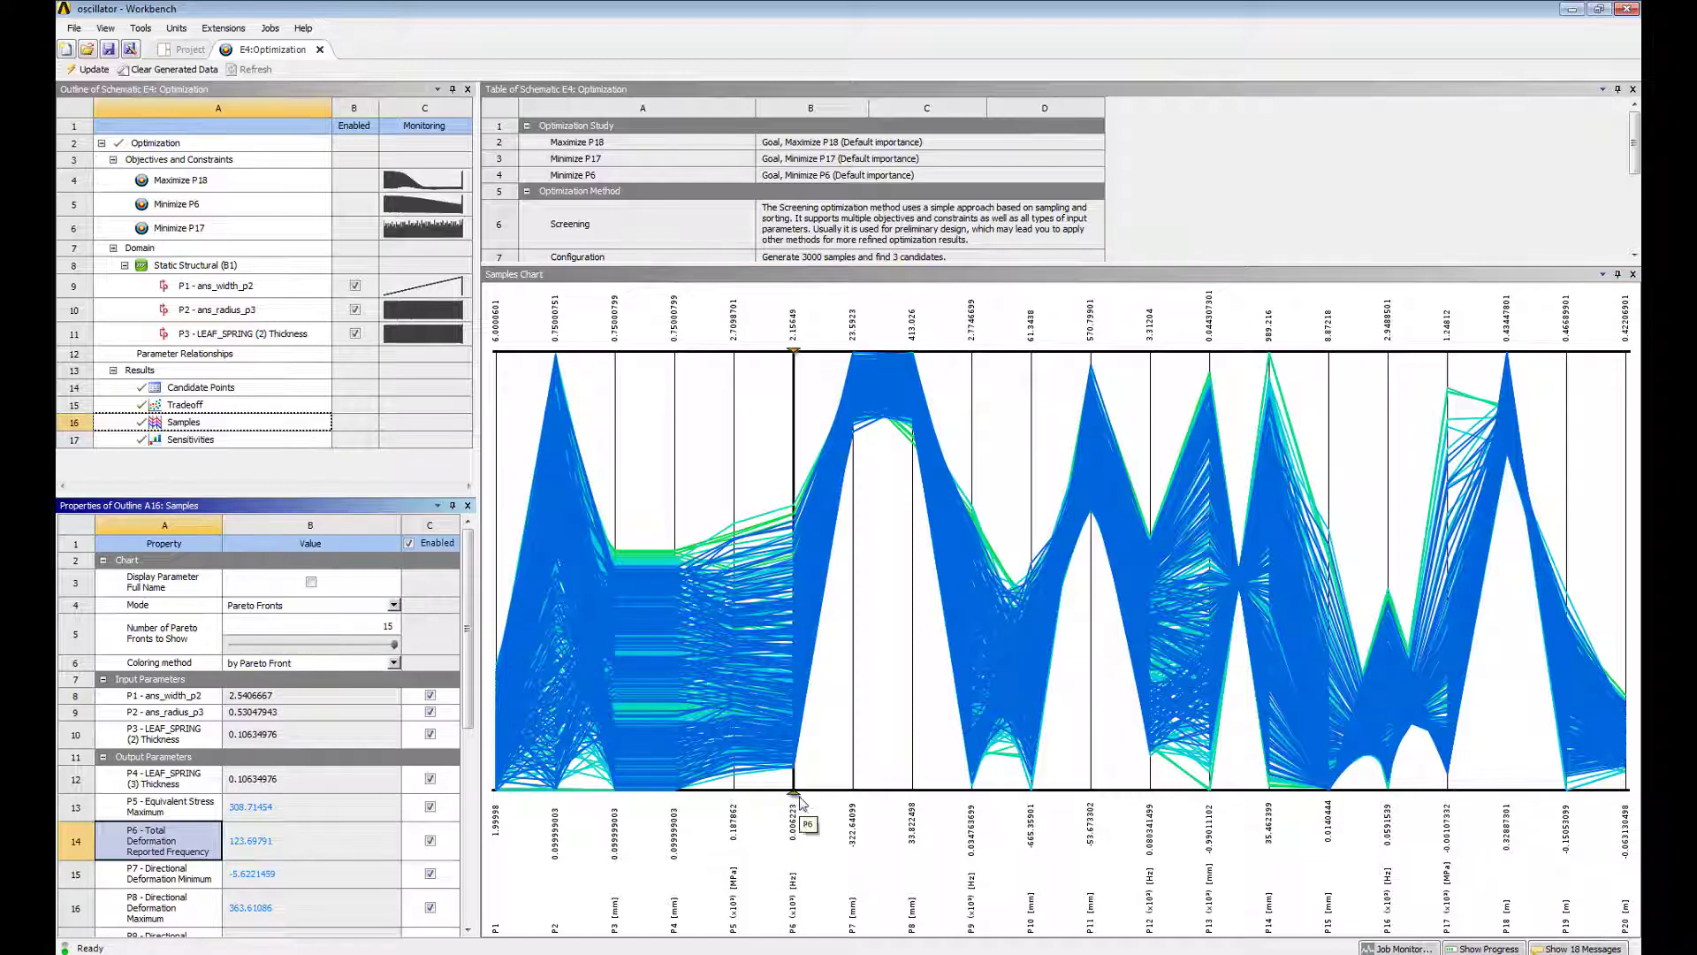
pyautogui.moveTo(793, 793); pyautogui.dragTo(793, 729)
pyautogui.moveTo(793, 353); pyautogui.dragTo(804, 531)
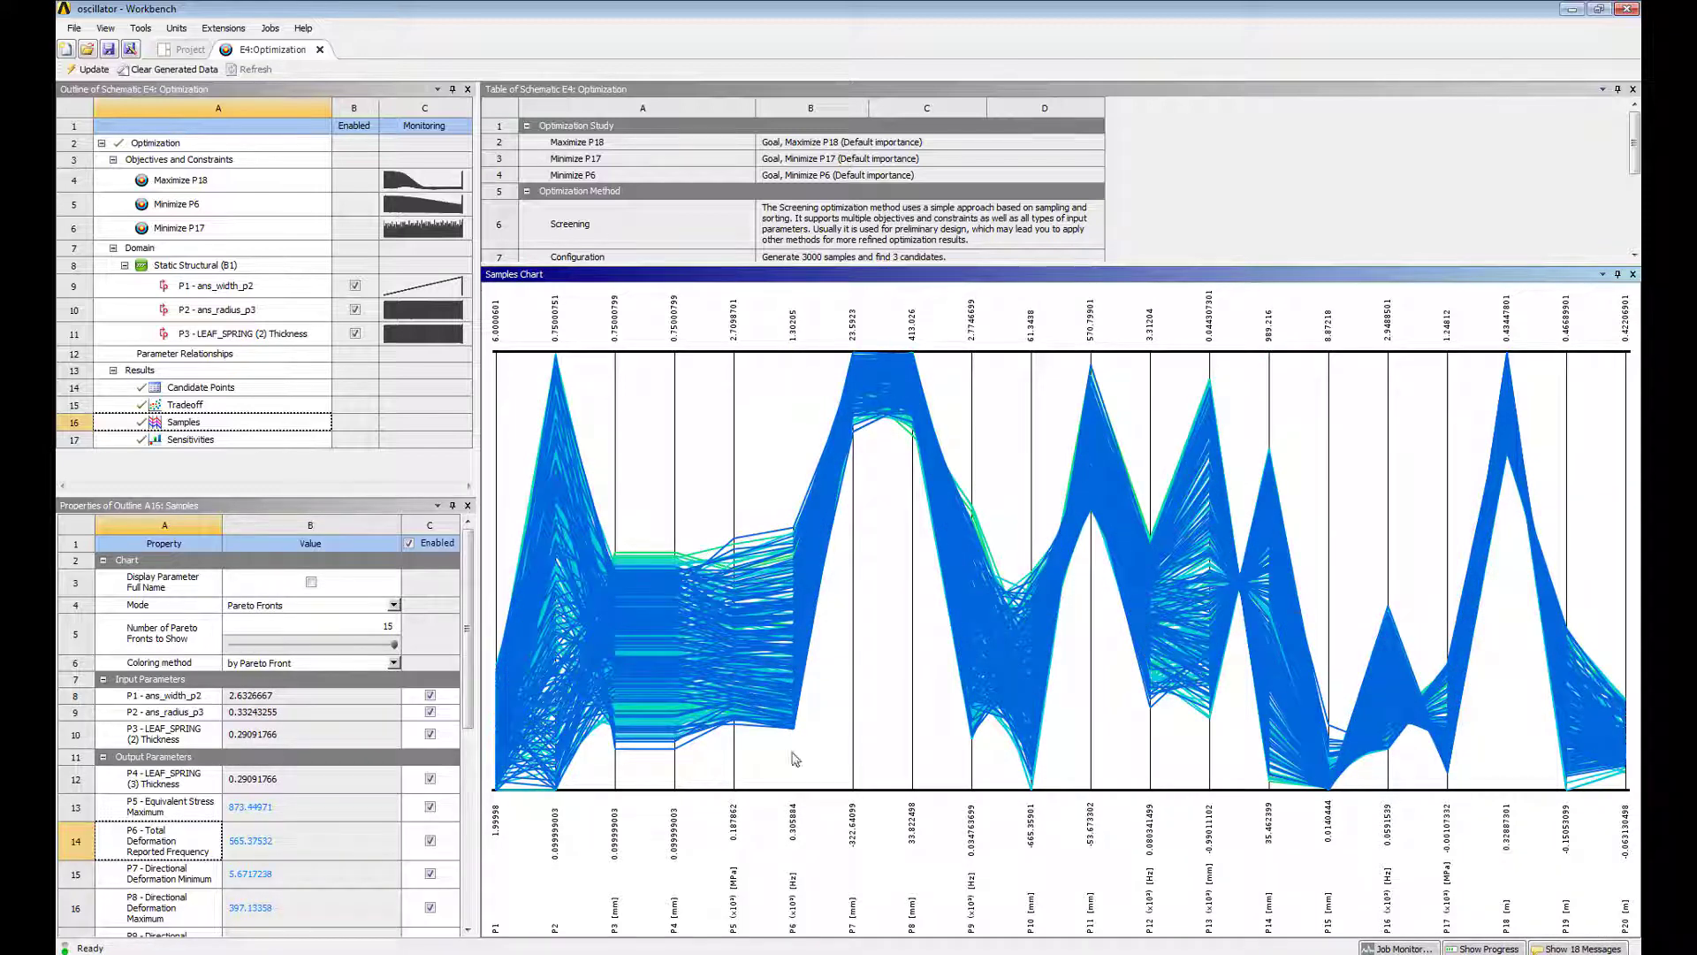
# Find P17 - Equivalent Stress Maximum in the parameter list and lower its upper limit in the Samples chart to about 147 MPa.
pyautogui.moveTo(468, 717); pyautogui.dragTo(460, 946)
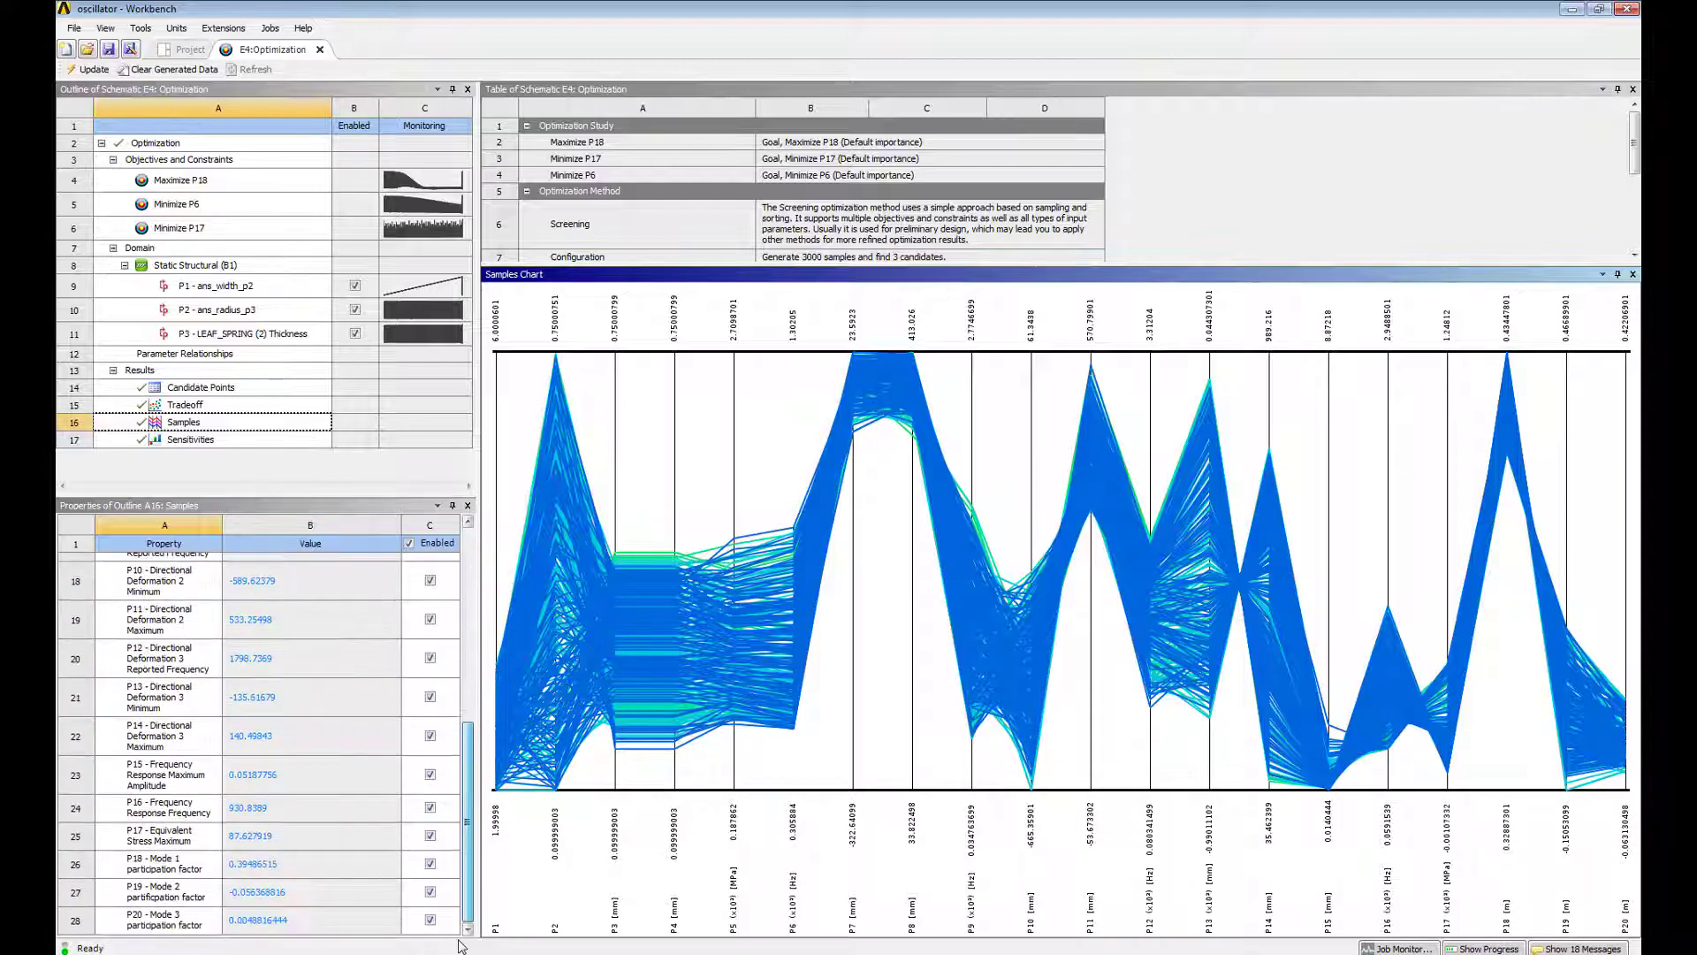
pyautogui.click(175, 845)
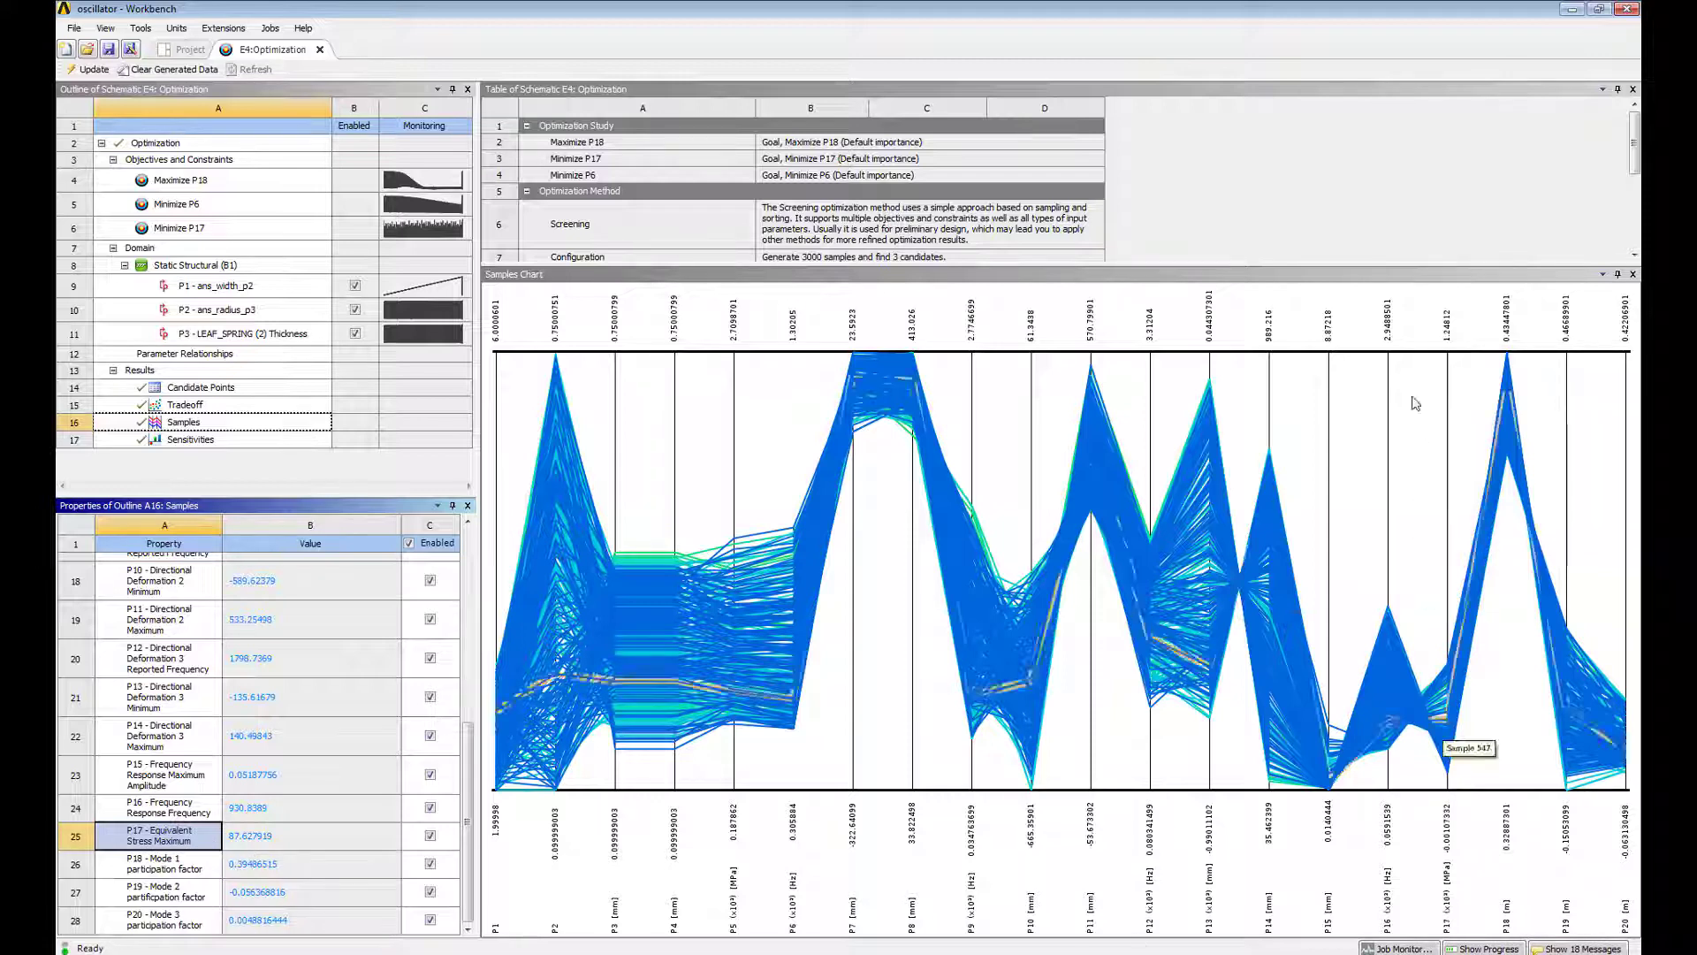
pyautogui.moveTo(1447, 352); pyautogui.dragTo(1449, 440)
pyautogui.moveTo(1450, 523); pyautogui.dragTo(1449, 757)
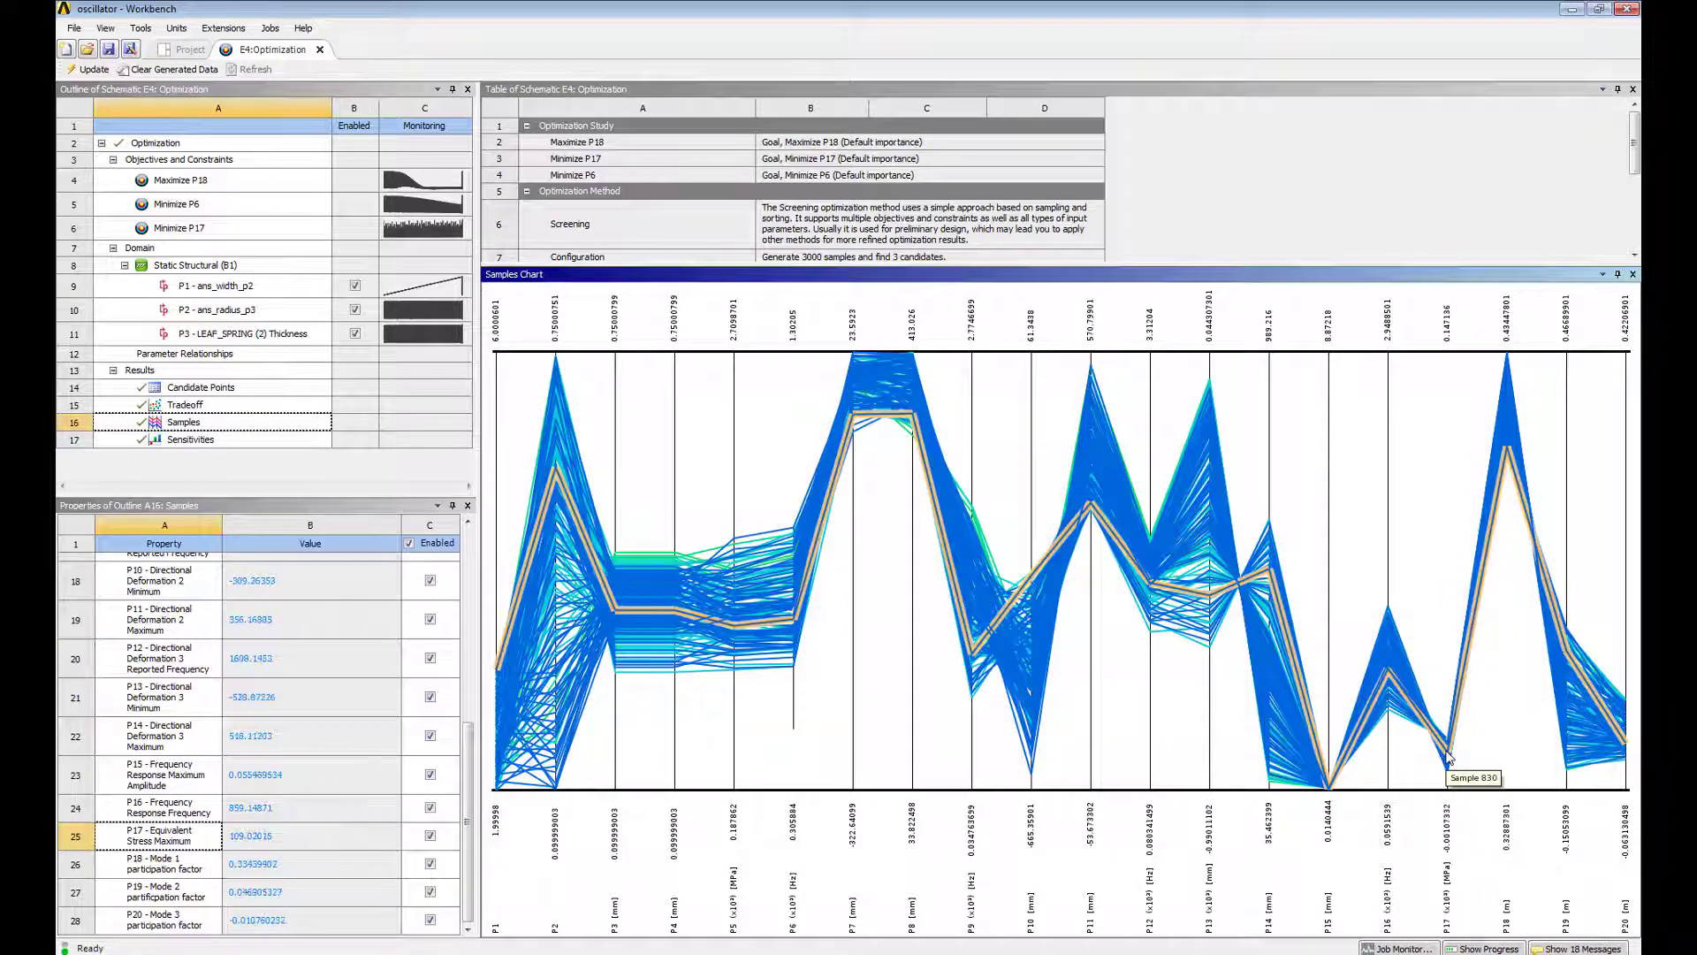
# Insert Sample 830 from the Samples chart as a design point and open the project's Parameter Set.
pyautogui.rightClick(1448, 756)
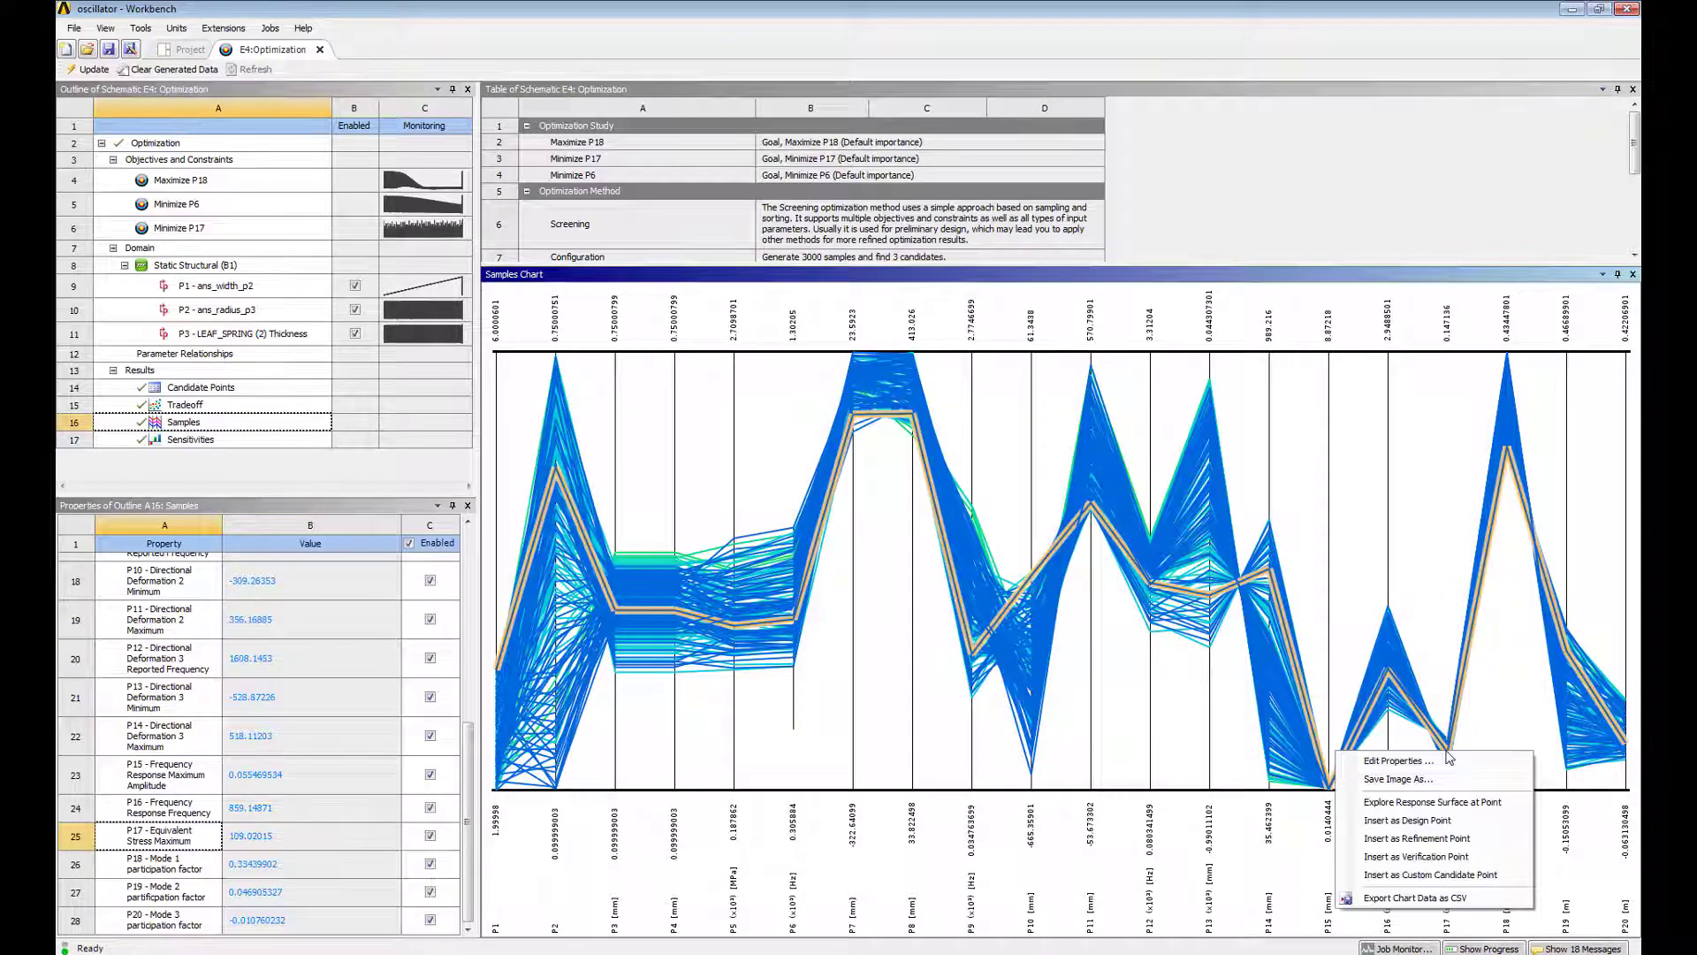
pyautogui.click(1420, 821)
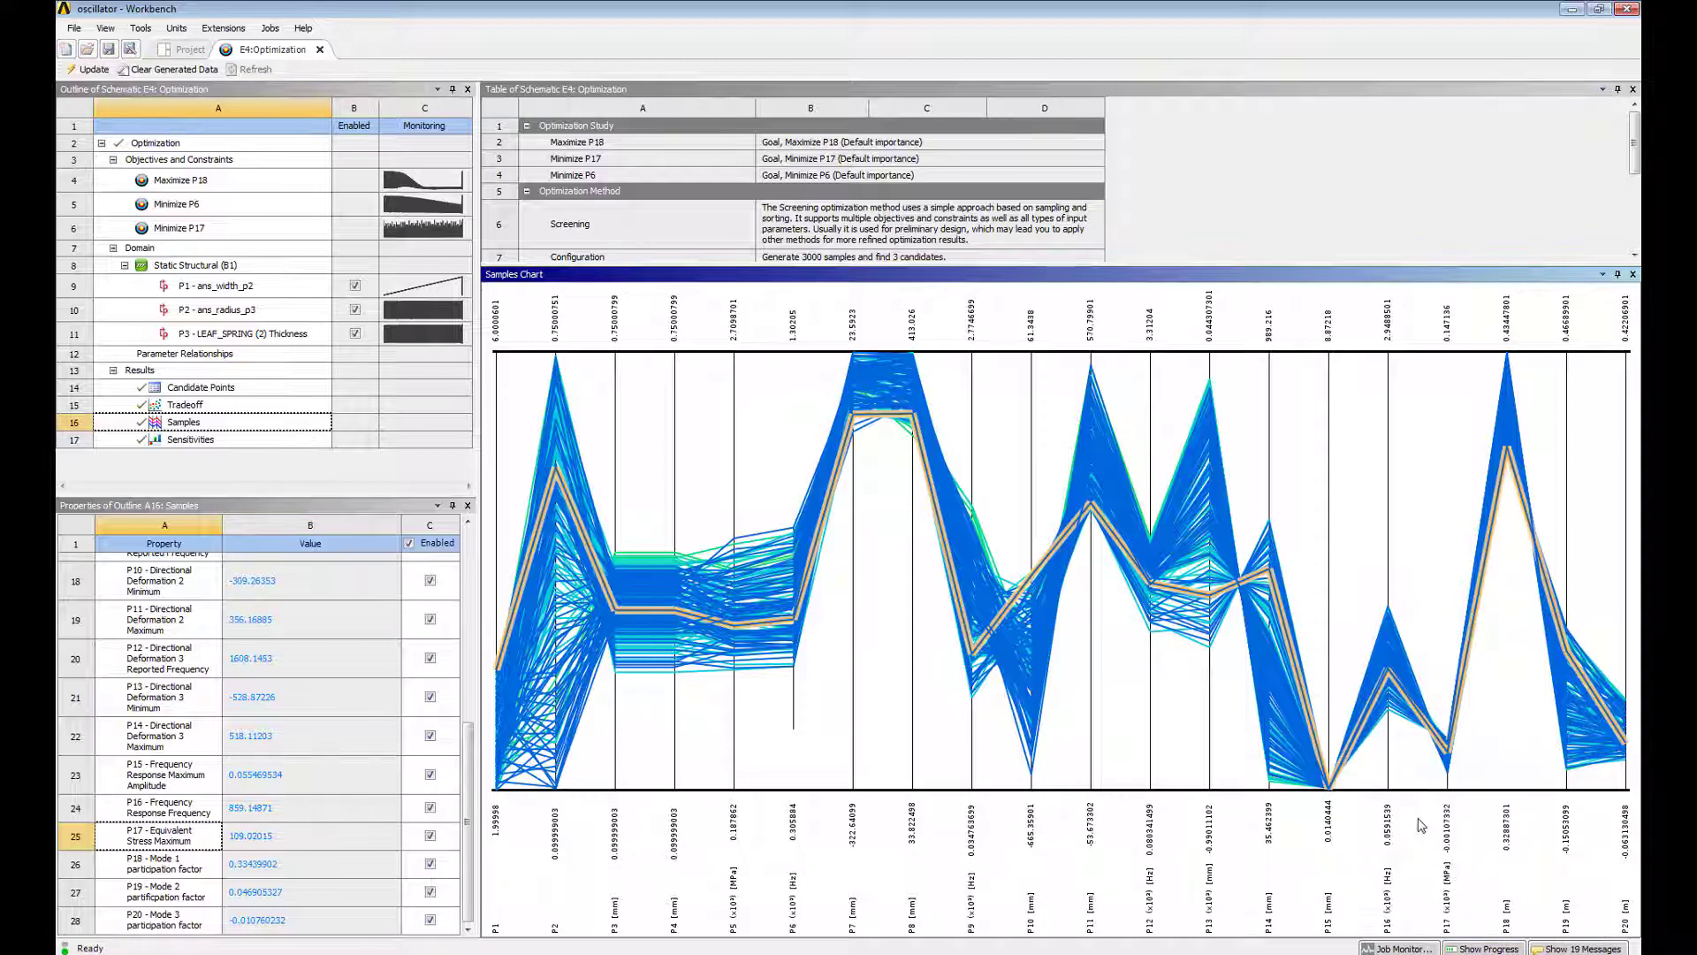
pyautogui.click(187, 51)
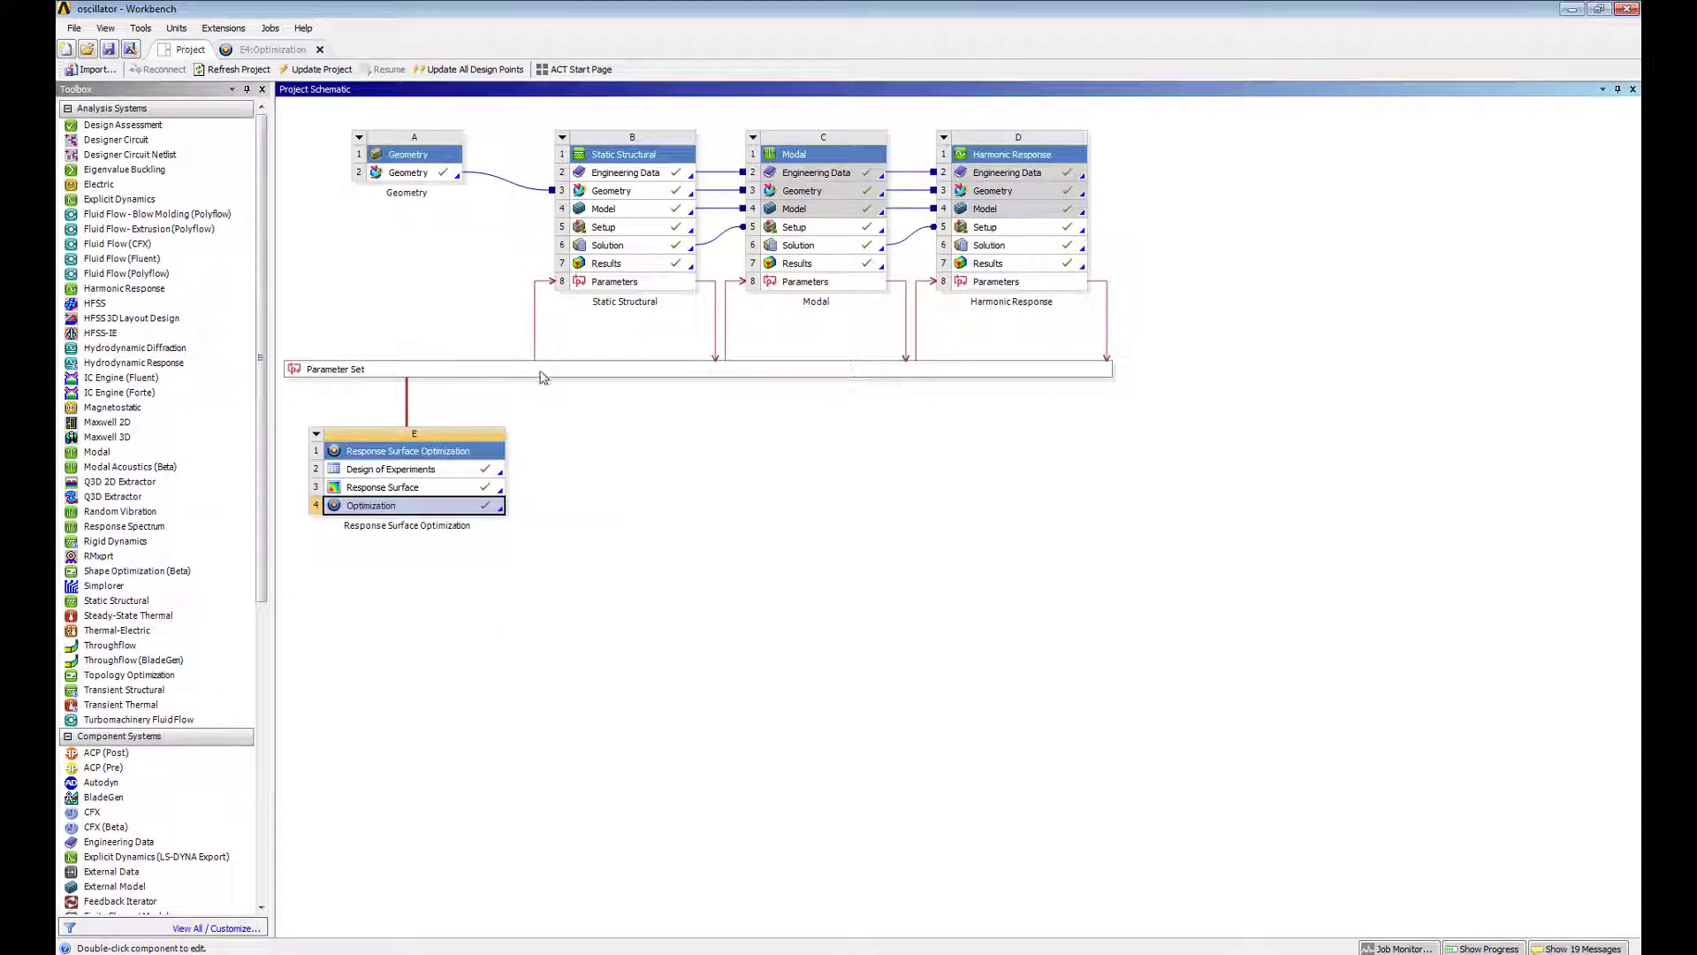
pyautogui.doubleClick(543, 371)
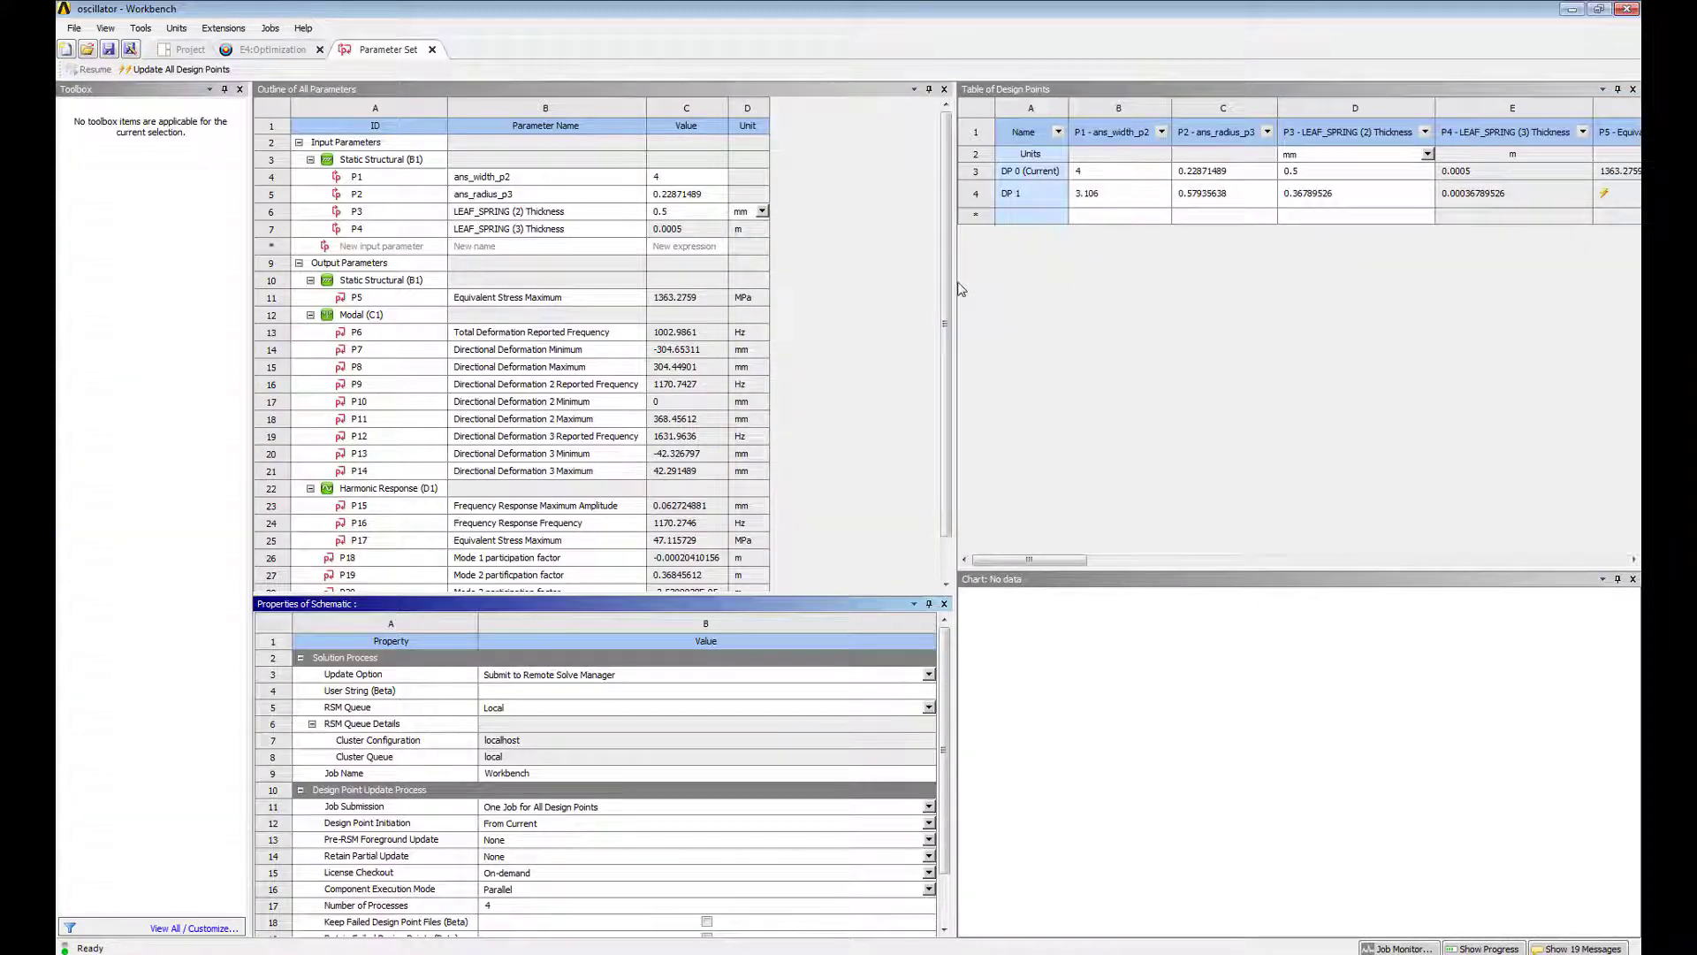
# Widen the design points table and mark design point DP 1 to retain its data.
pyautogui.moveTo(953, 283); pyautogui.dragTo(506, 300)
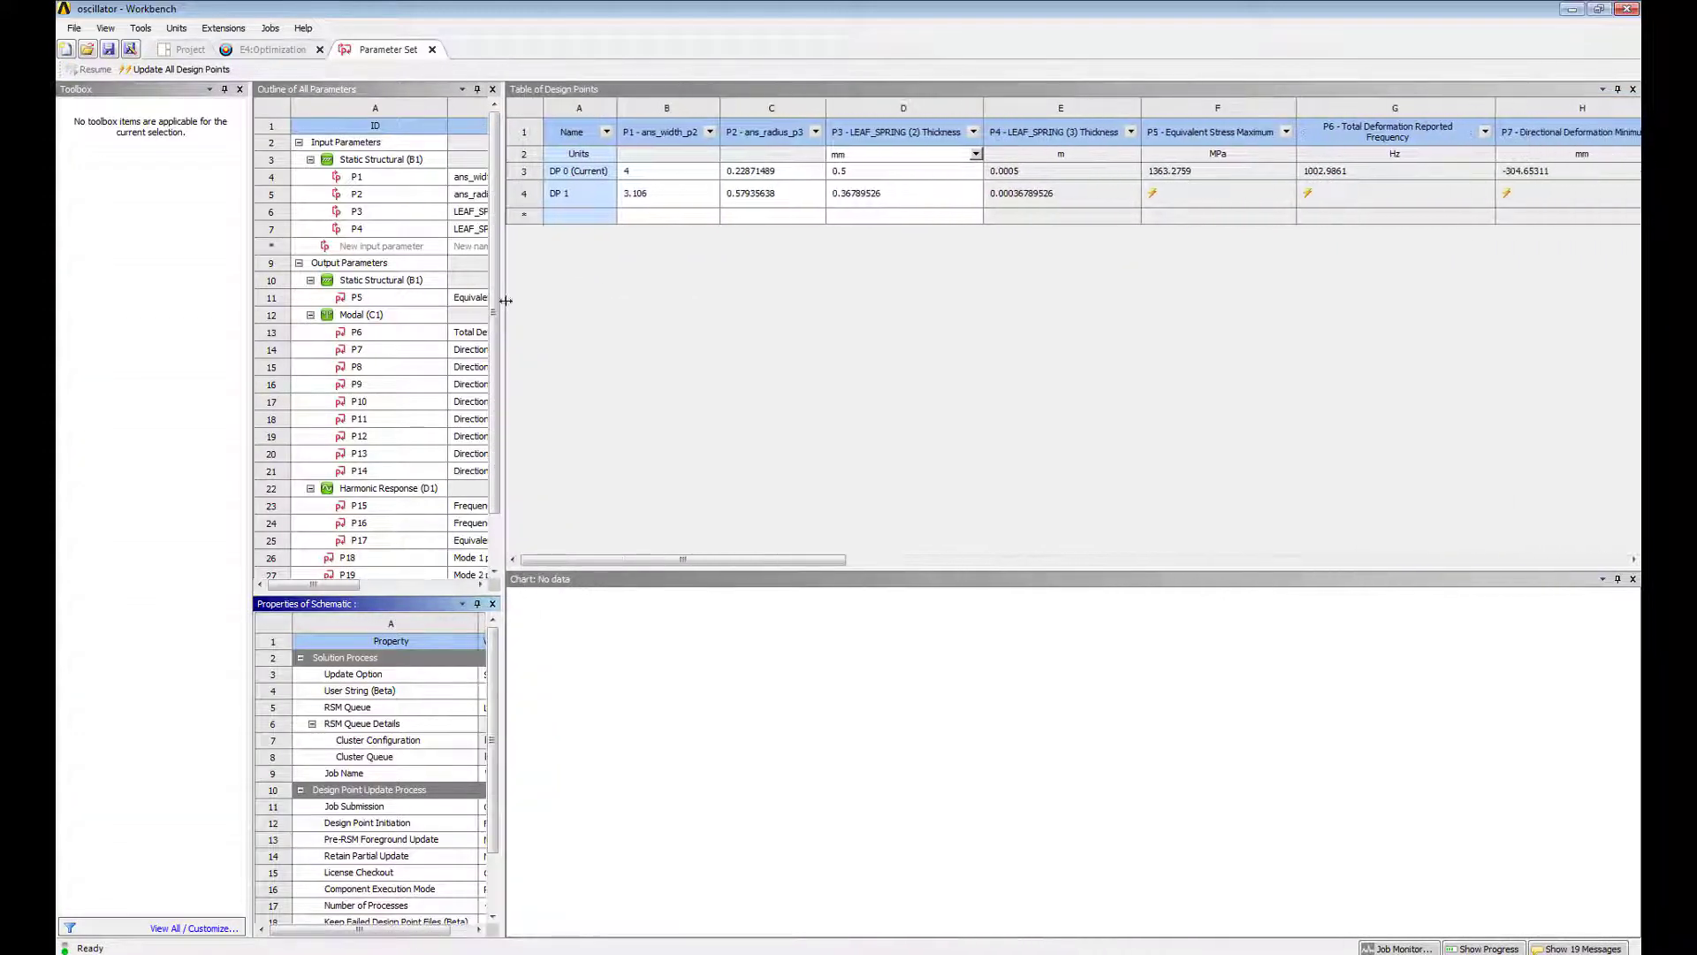
pyautogui.moveTo(689, 560); pyautogui.dragTo(1469, 559)
pyautogui.click(1341, 192)
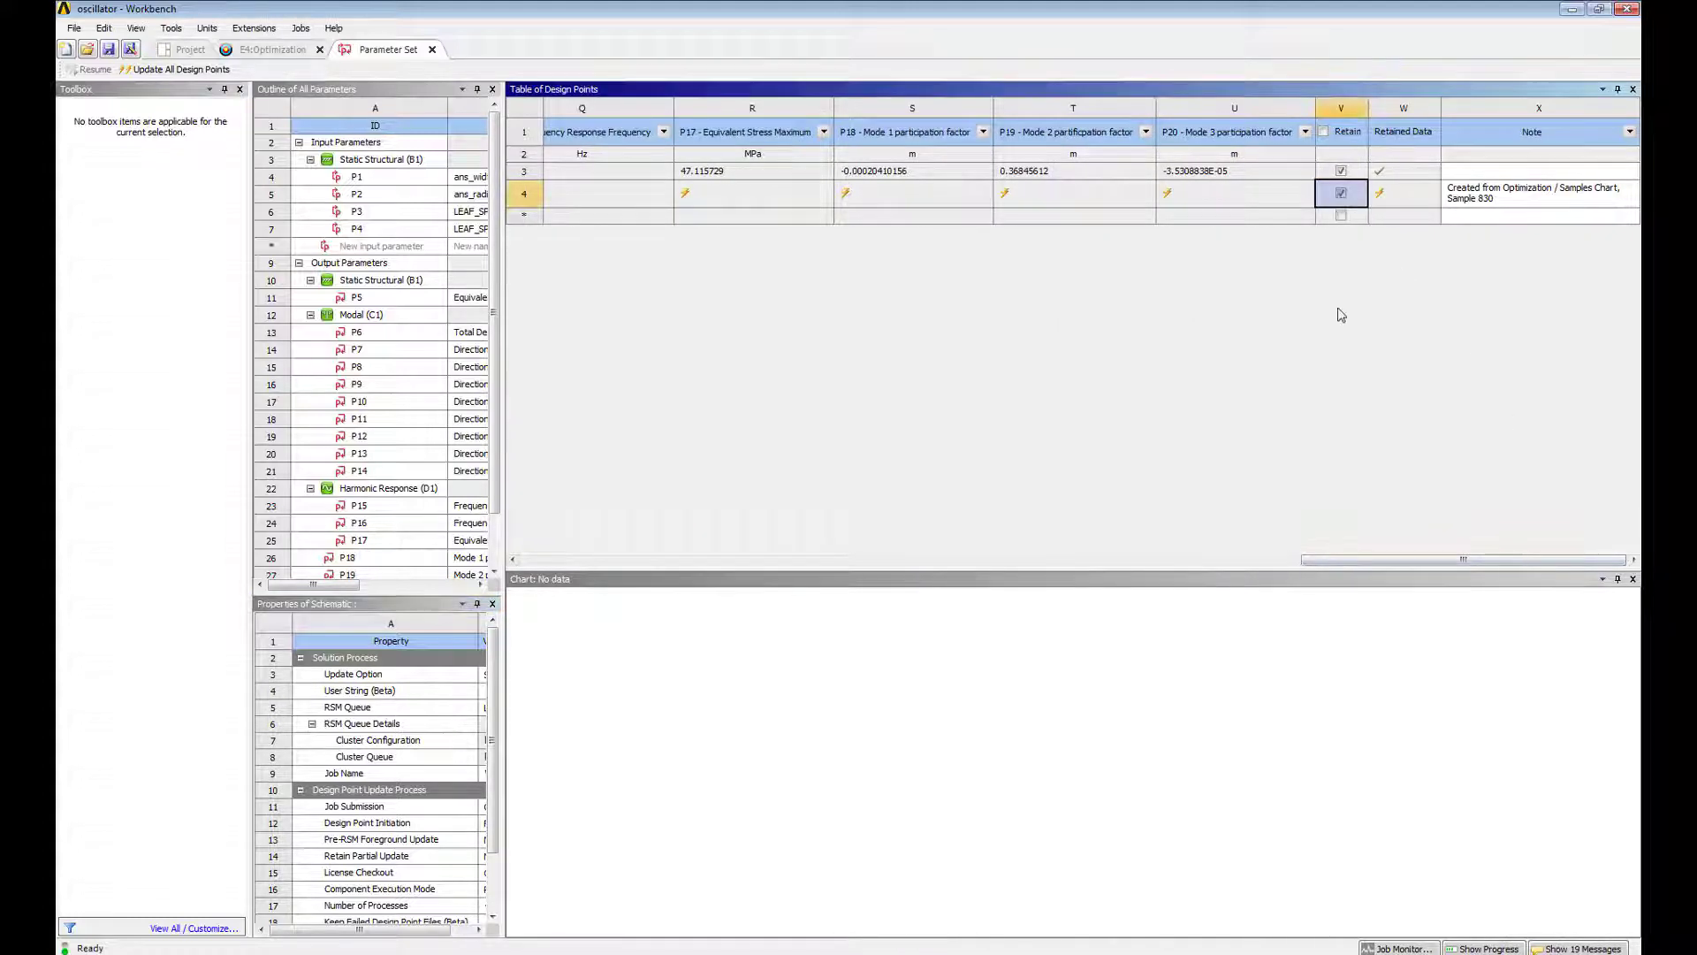
# Update only the selected design point DP 1 to solve its output parameters.
pyautogui.moveTo(1430, 559); pyautogui.dragTo(649, 560)
pyautogui.rightClick(568, 195)
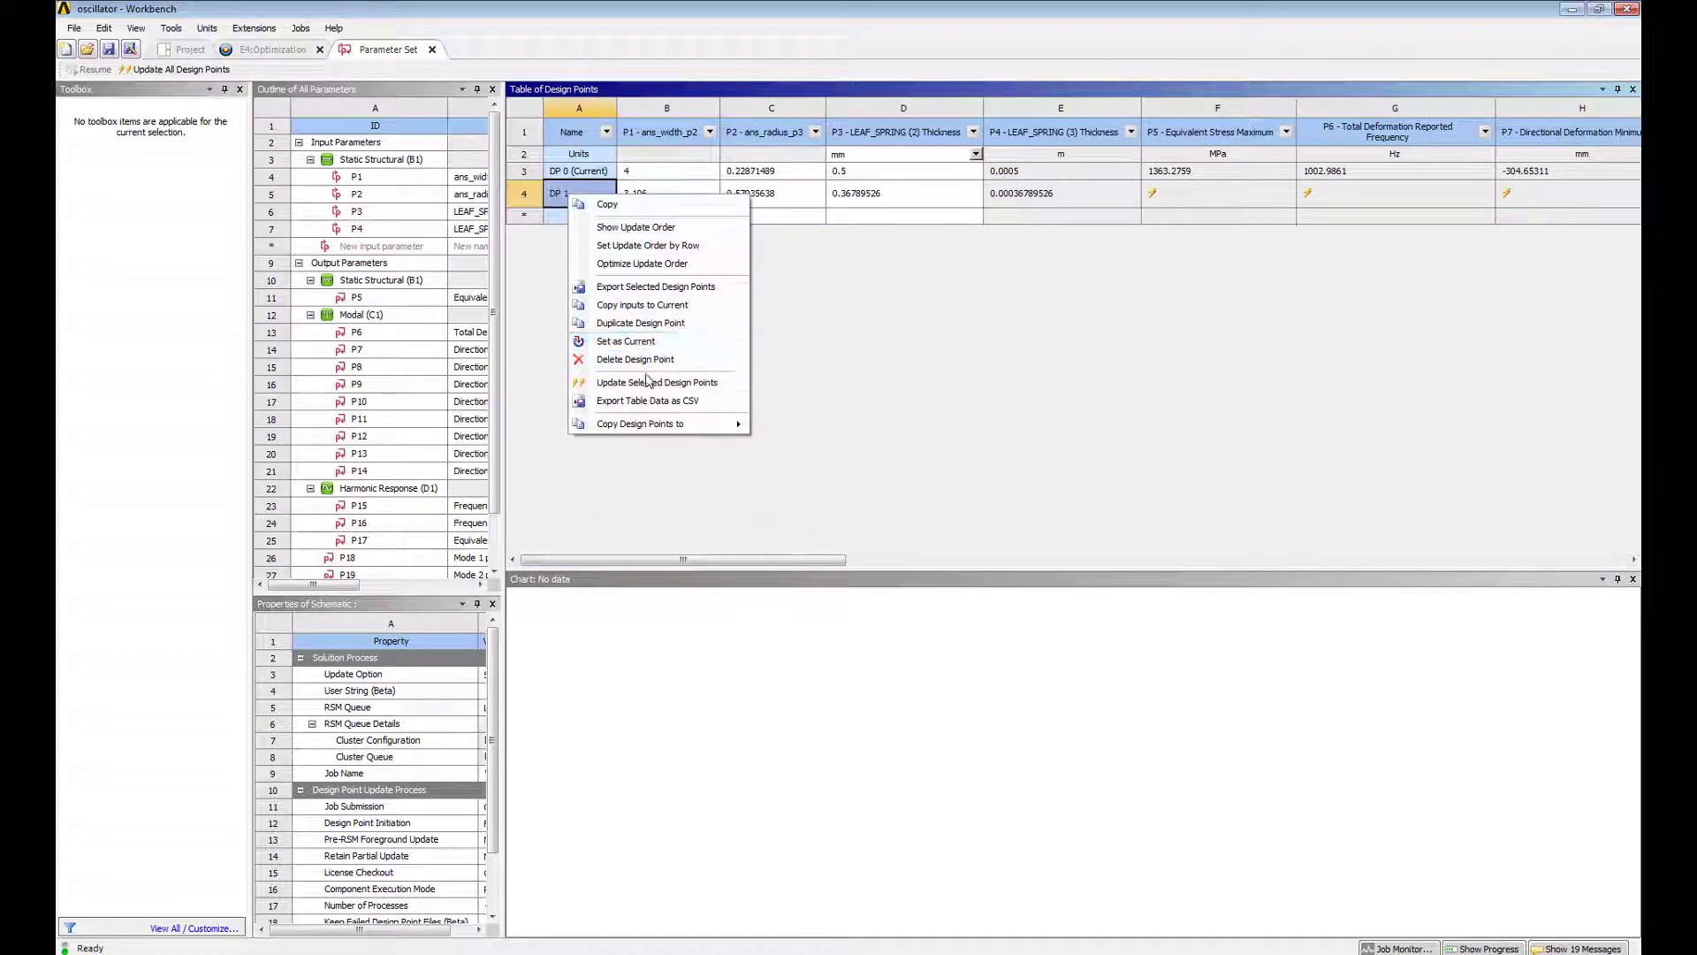
pyautogui.click(650, 383)
pyautogui.click(844, 521)
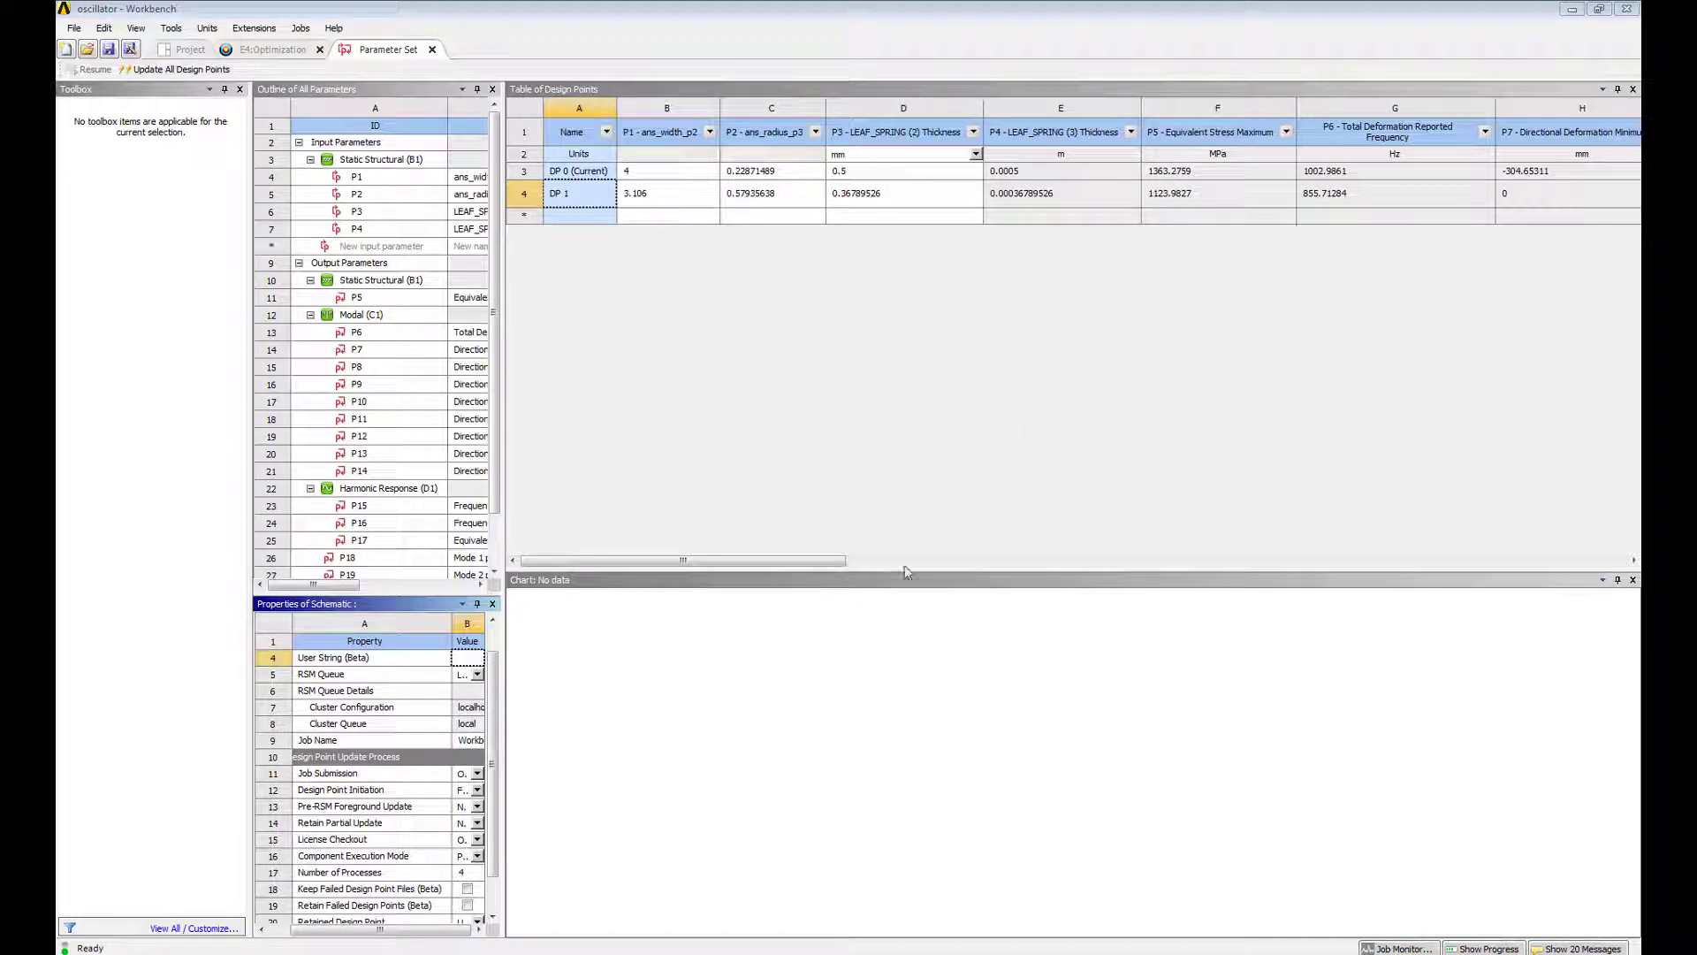
# Enlarge the design points table and review DP 1's input values, P17 stress and P18 Mode 1 participation factor.
pyautogui.moveTo(765, 581); pyautogui.dragTo(751, 728)
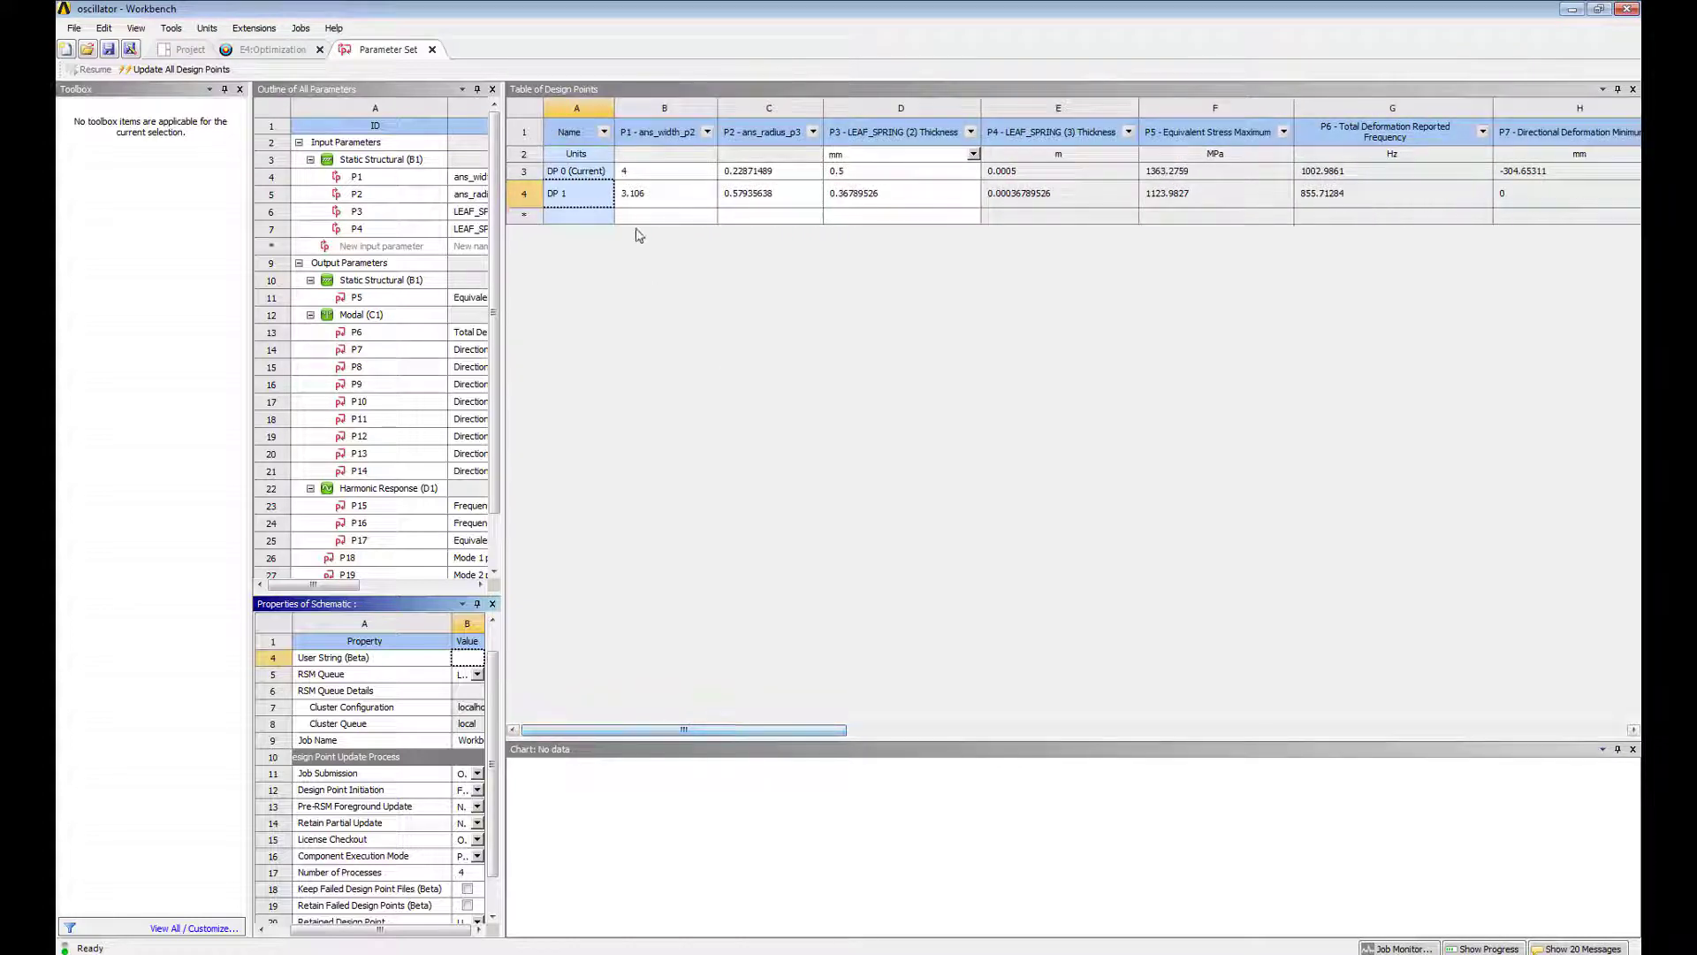
pyautogui.click(637, 205)
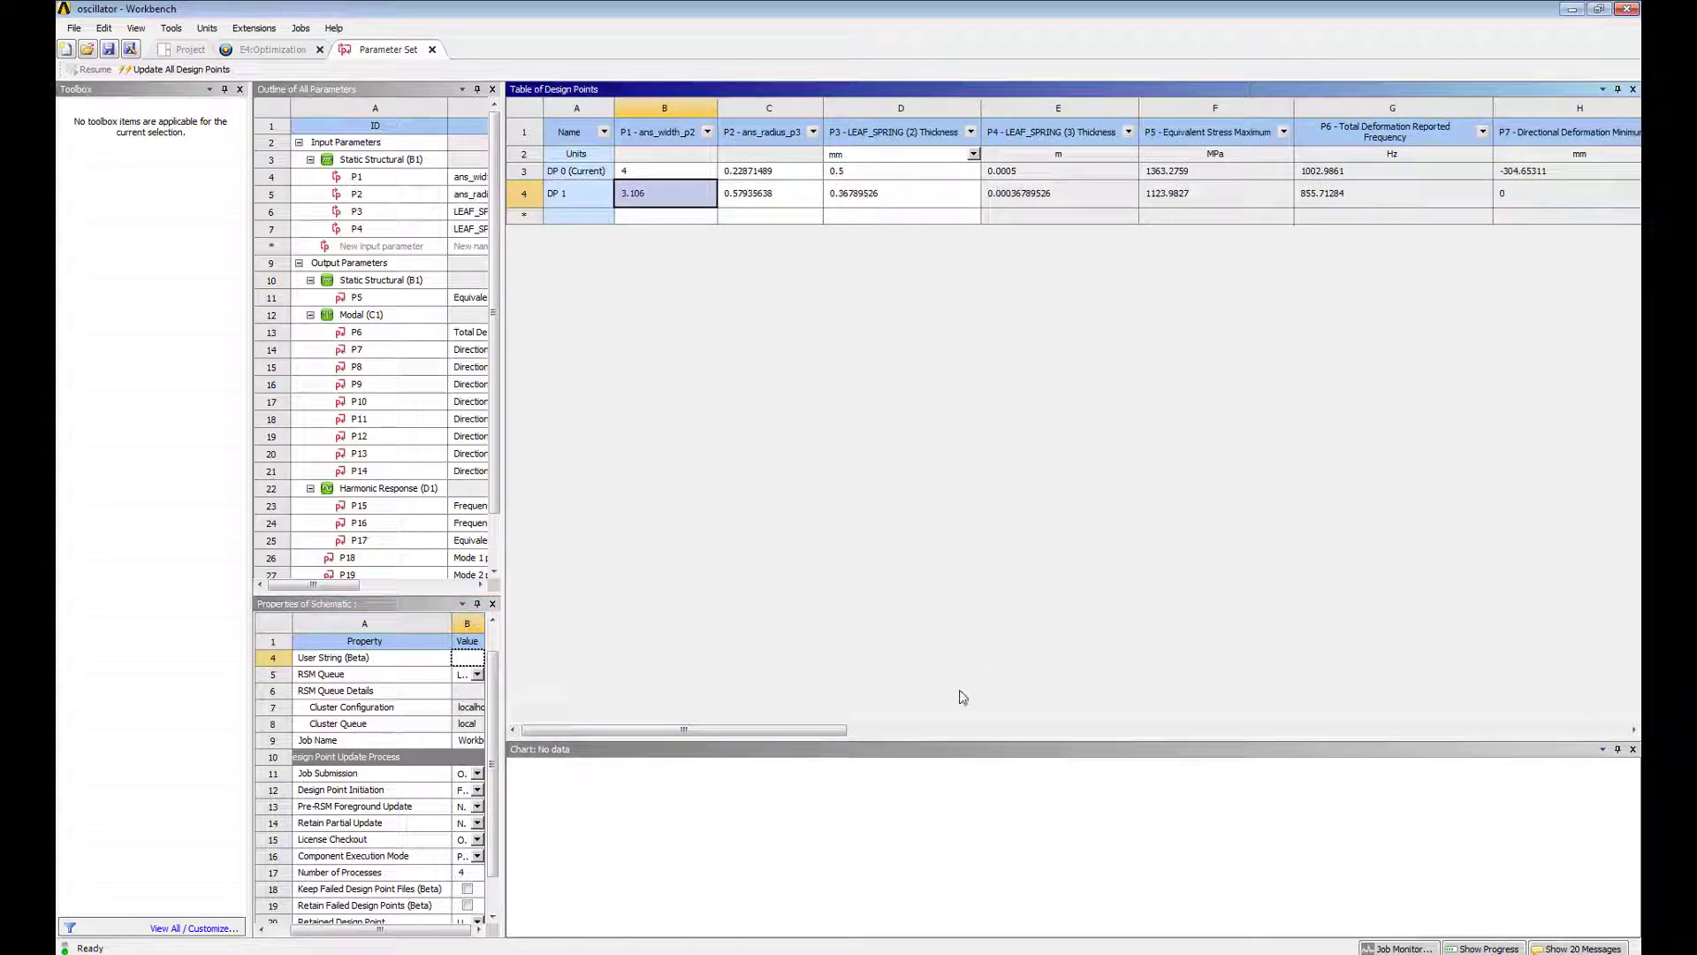
pyautogui.moveTo(816, 732); pyautogui.dragTo(1591, 734)
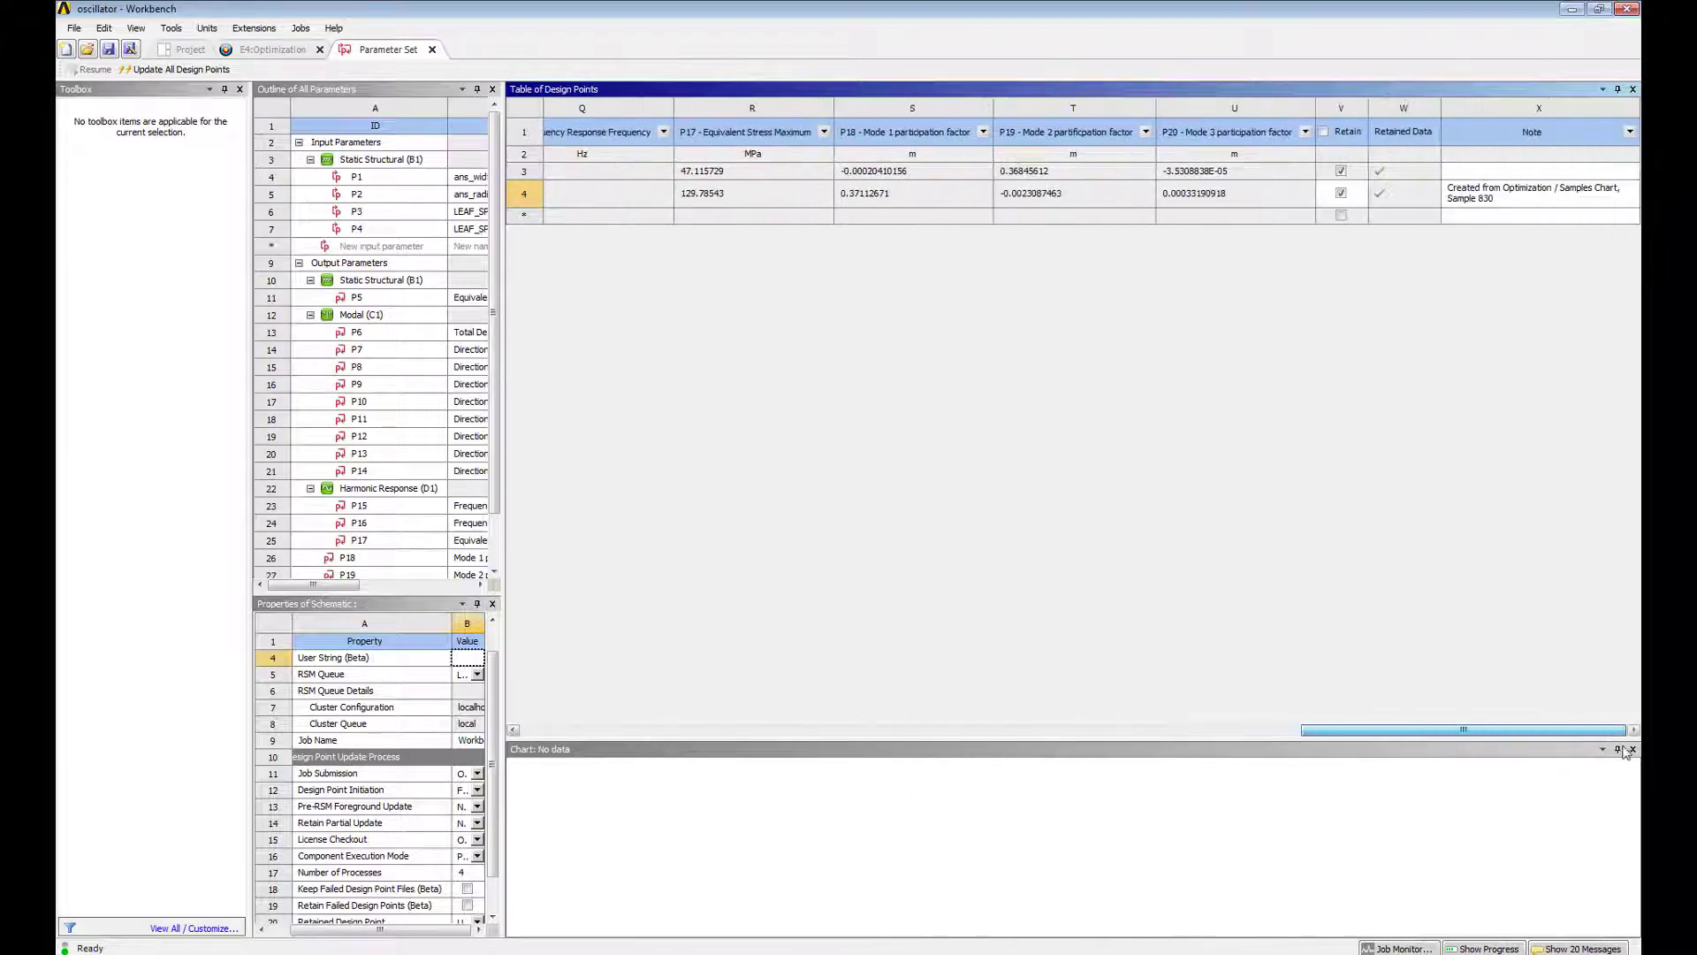
pyautogui.click(880, 194)
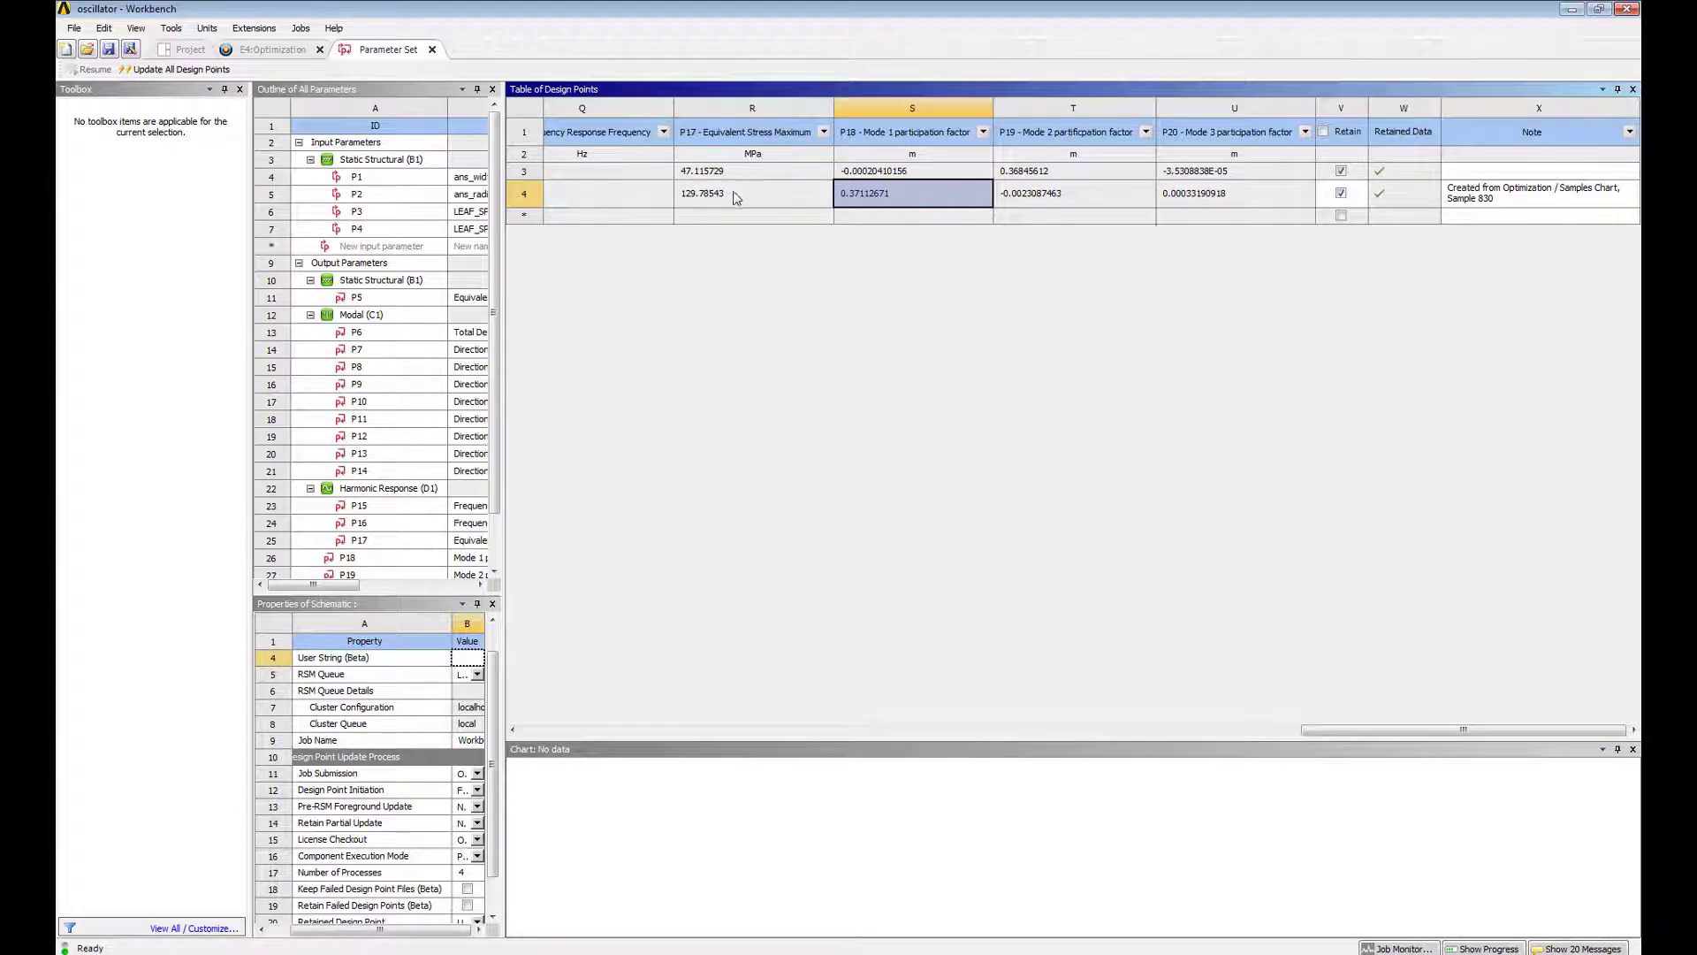
# Set DP 1 as the current design point and open the Static Structural solution in a maximized Mechanical window.
pyautogui.rightClick(866, 205)
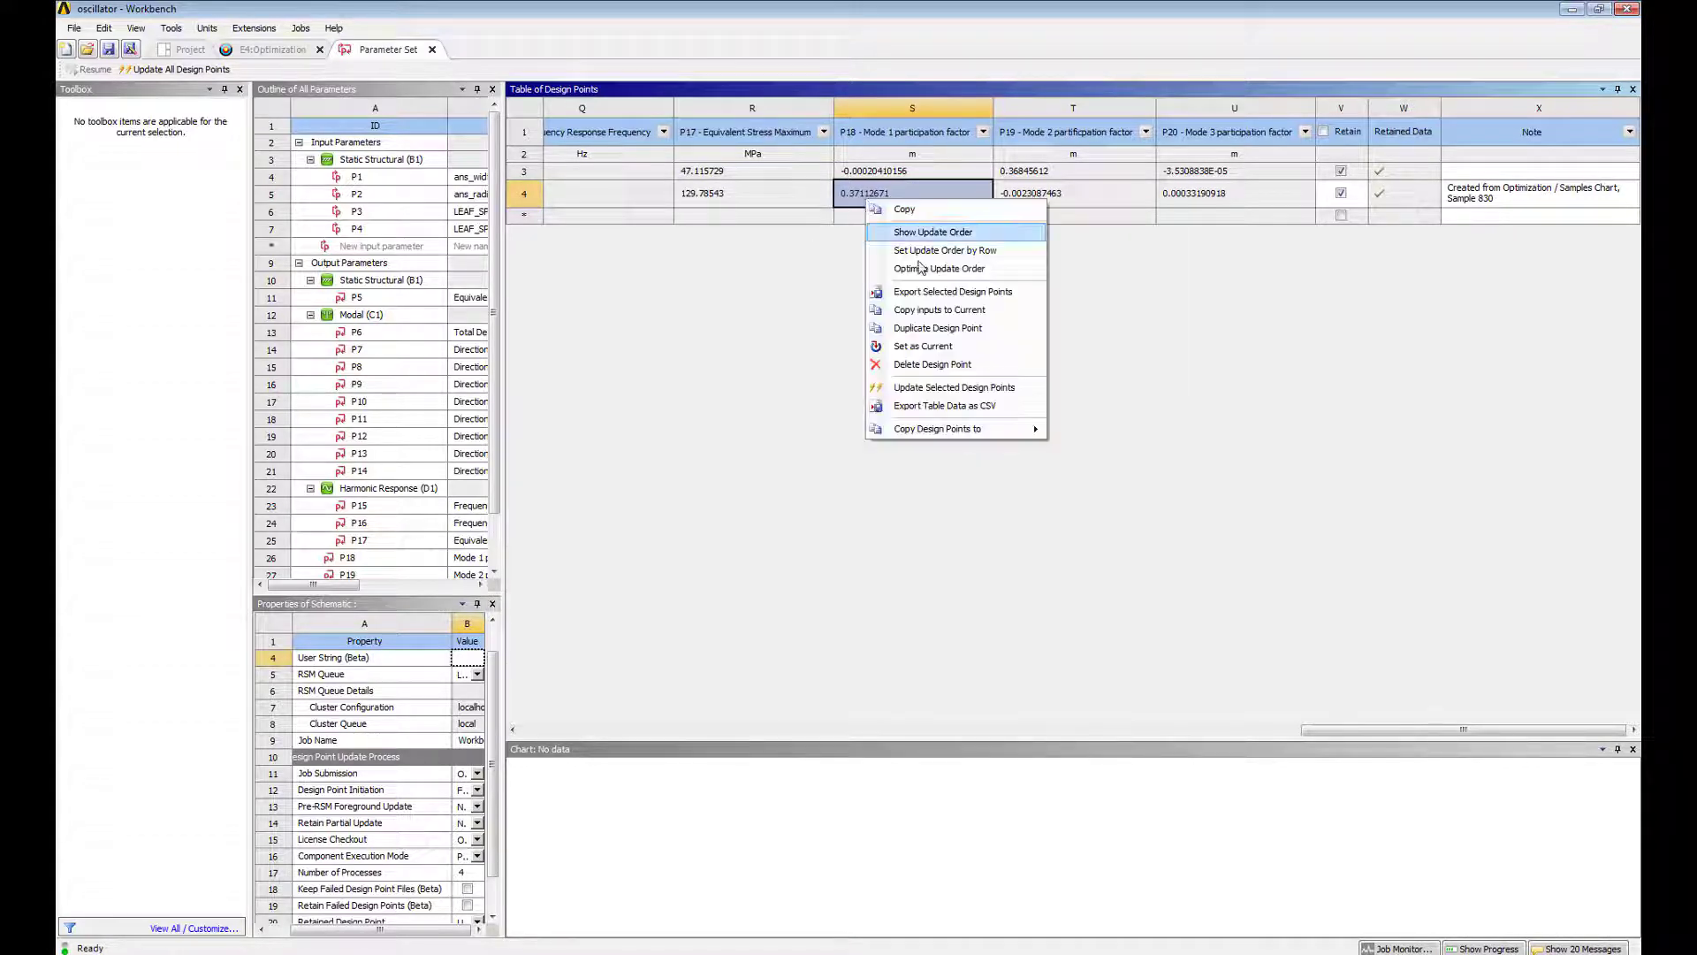
pyautogui.click(923, 346)
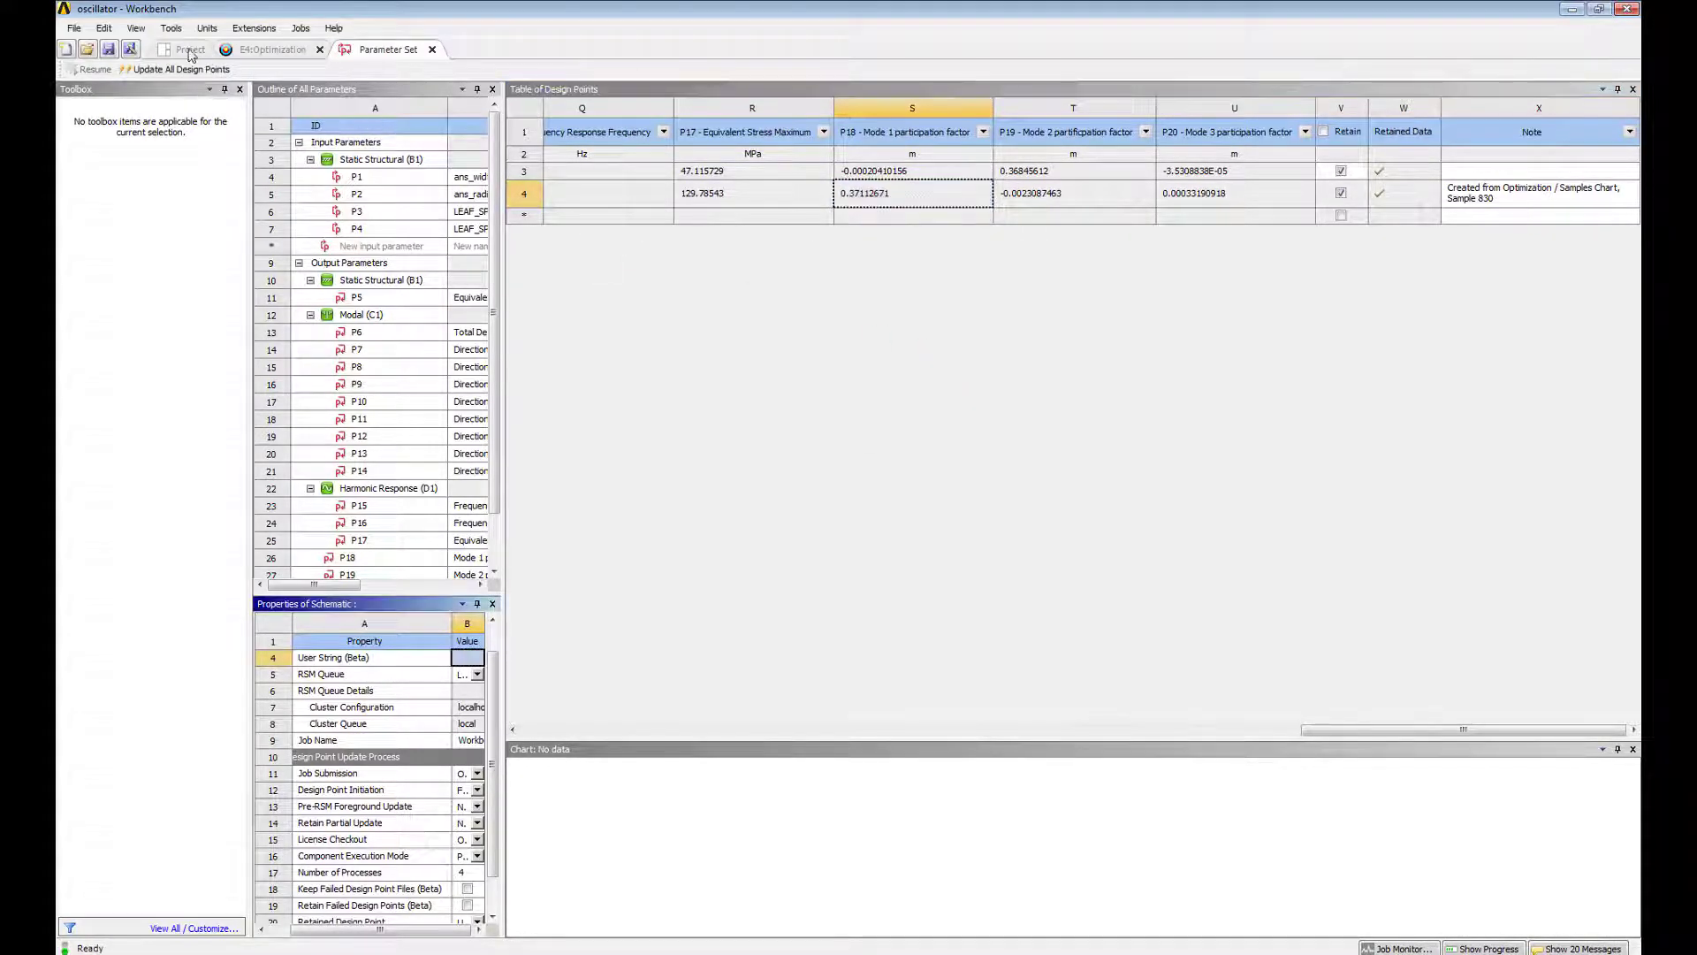
pyautogui.click(189, 50)
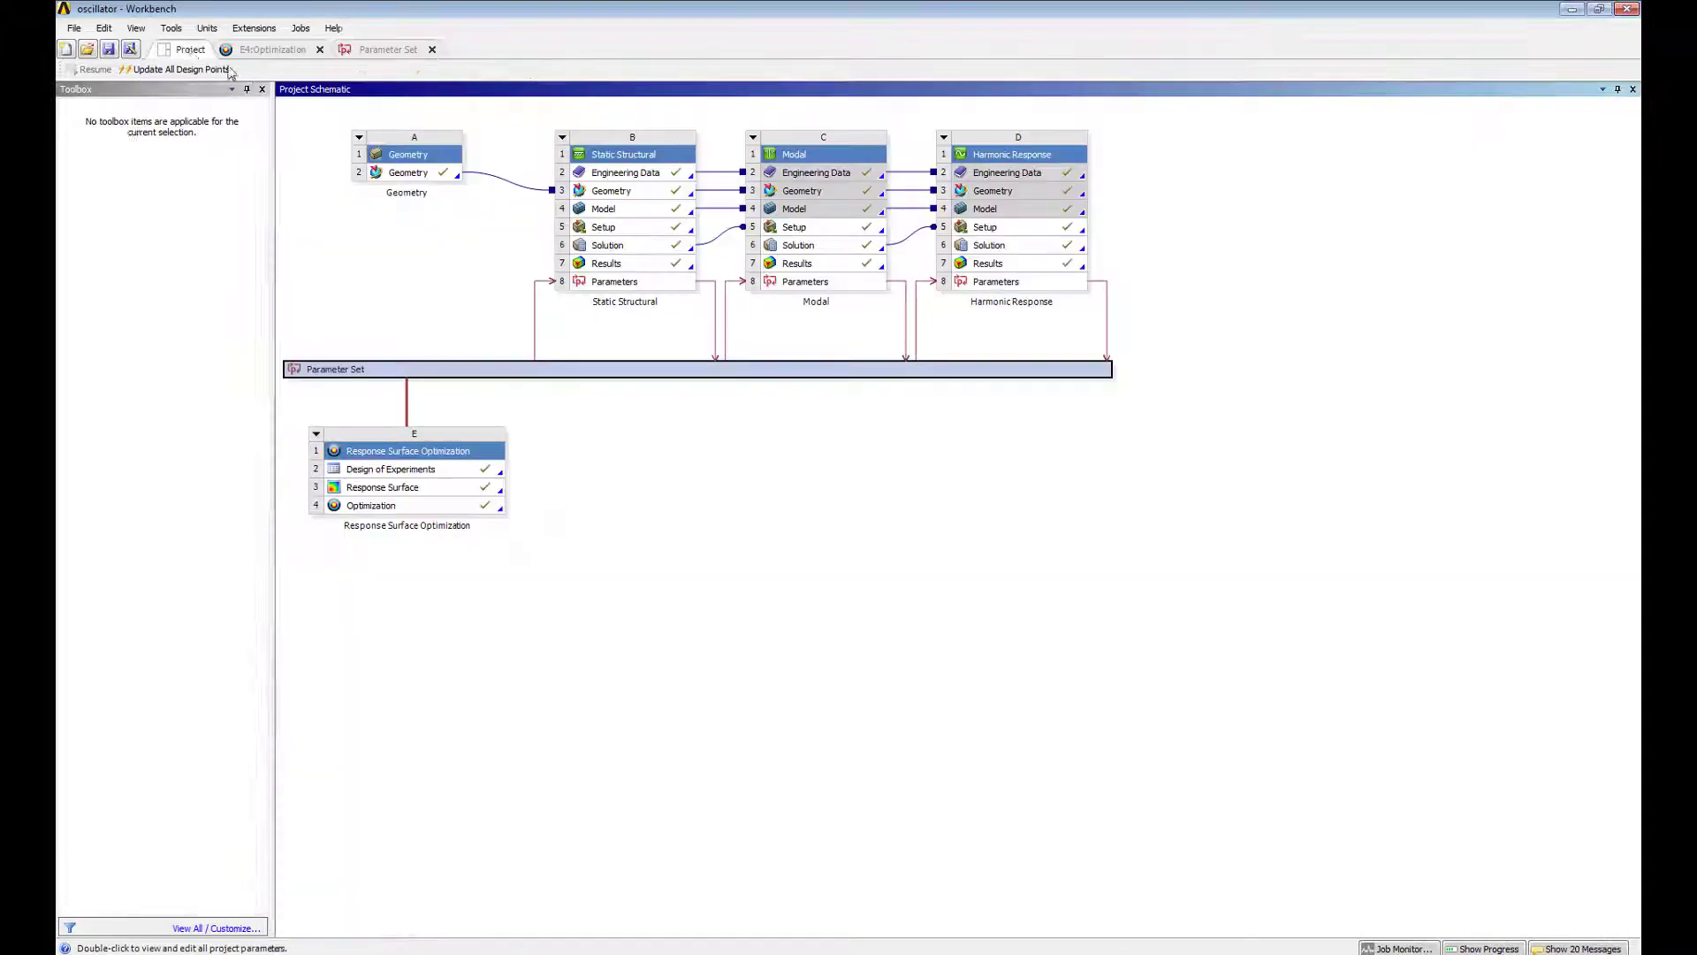
pyautogui.doubleClick(618, 245)
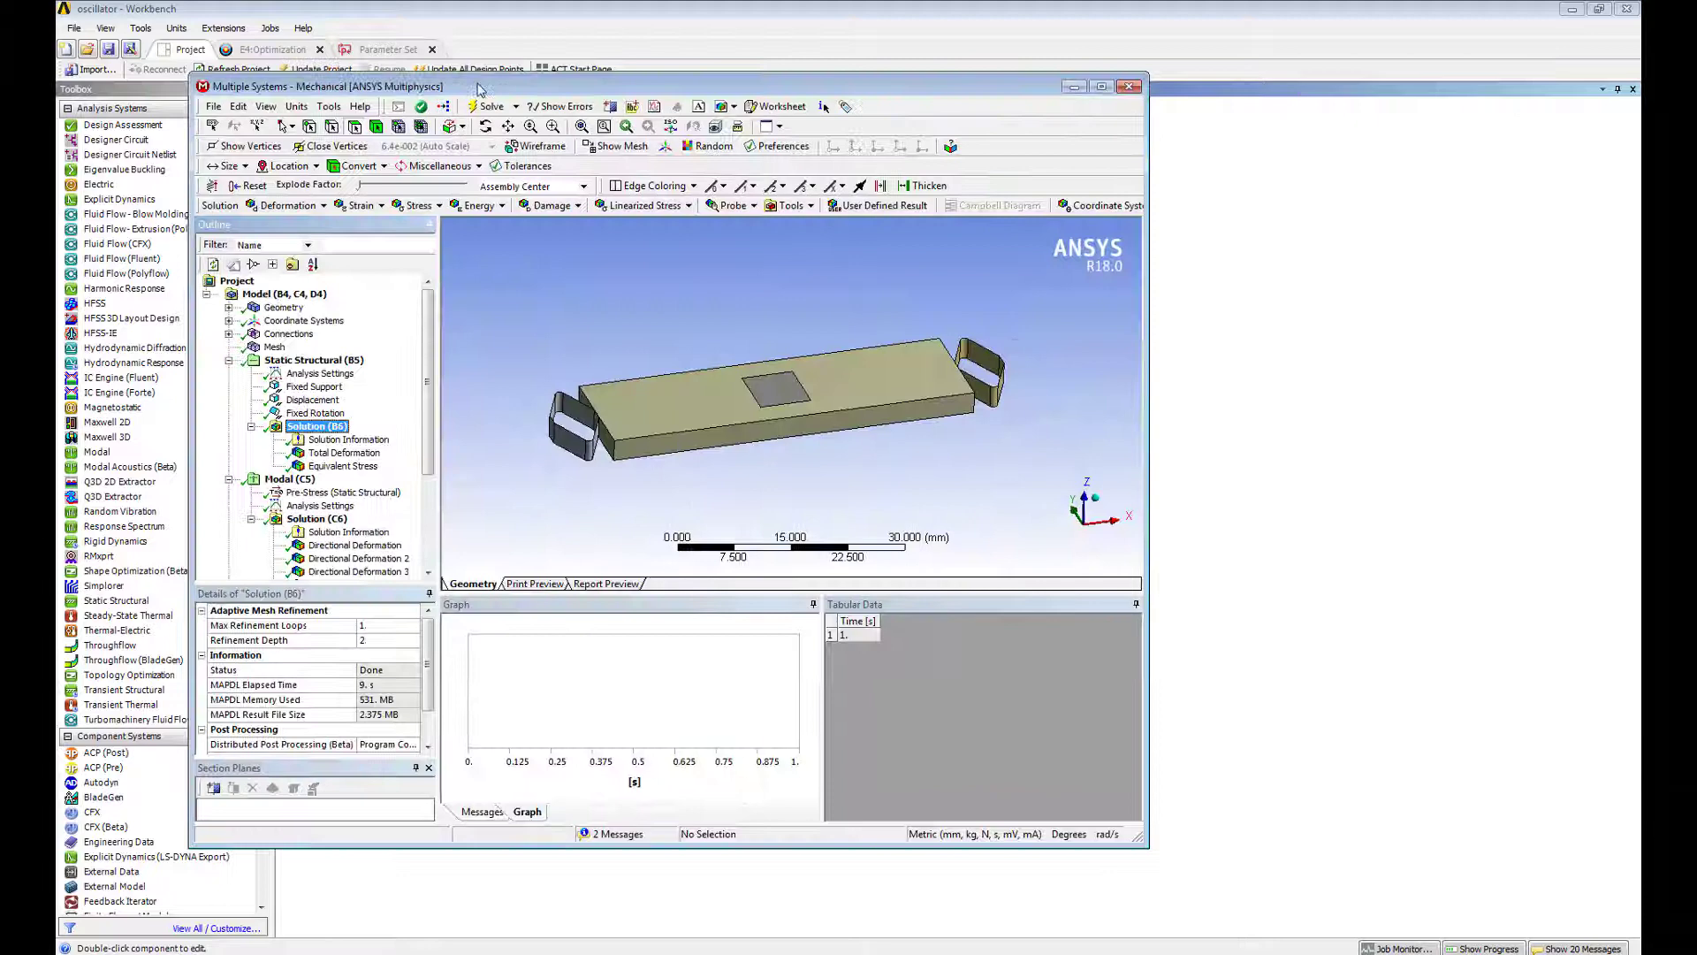
pyautogui.doubleClick(477, 87)
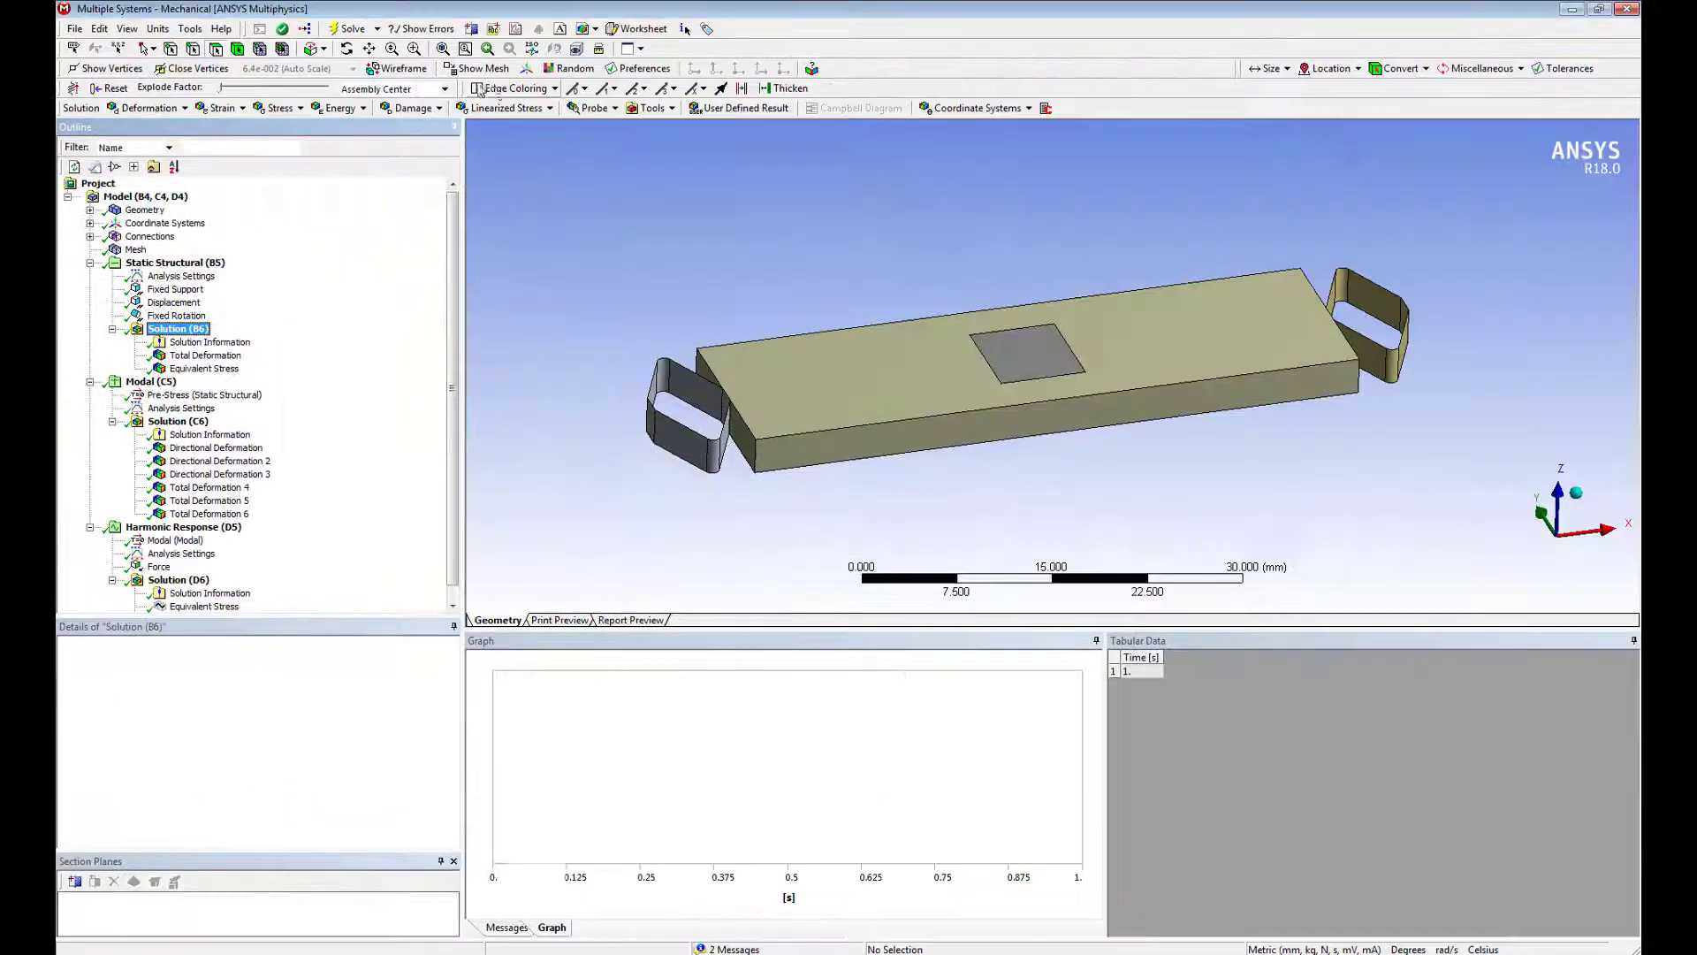
# Examine the updated leaf spring shape and animate the Static Structural Total Deformation result.
pyautogui.moveTo(910, 375); pyautogui.dragTo(793, 453)
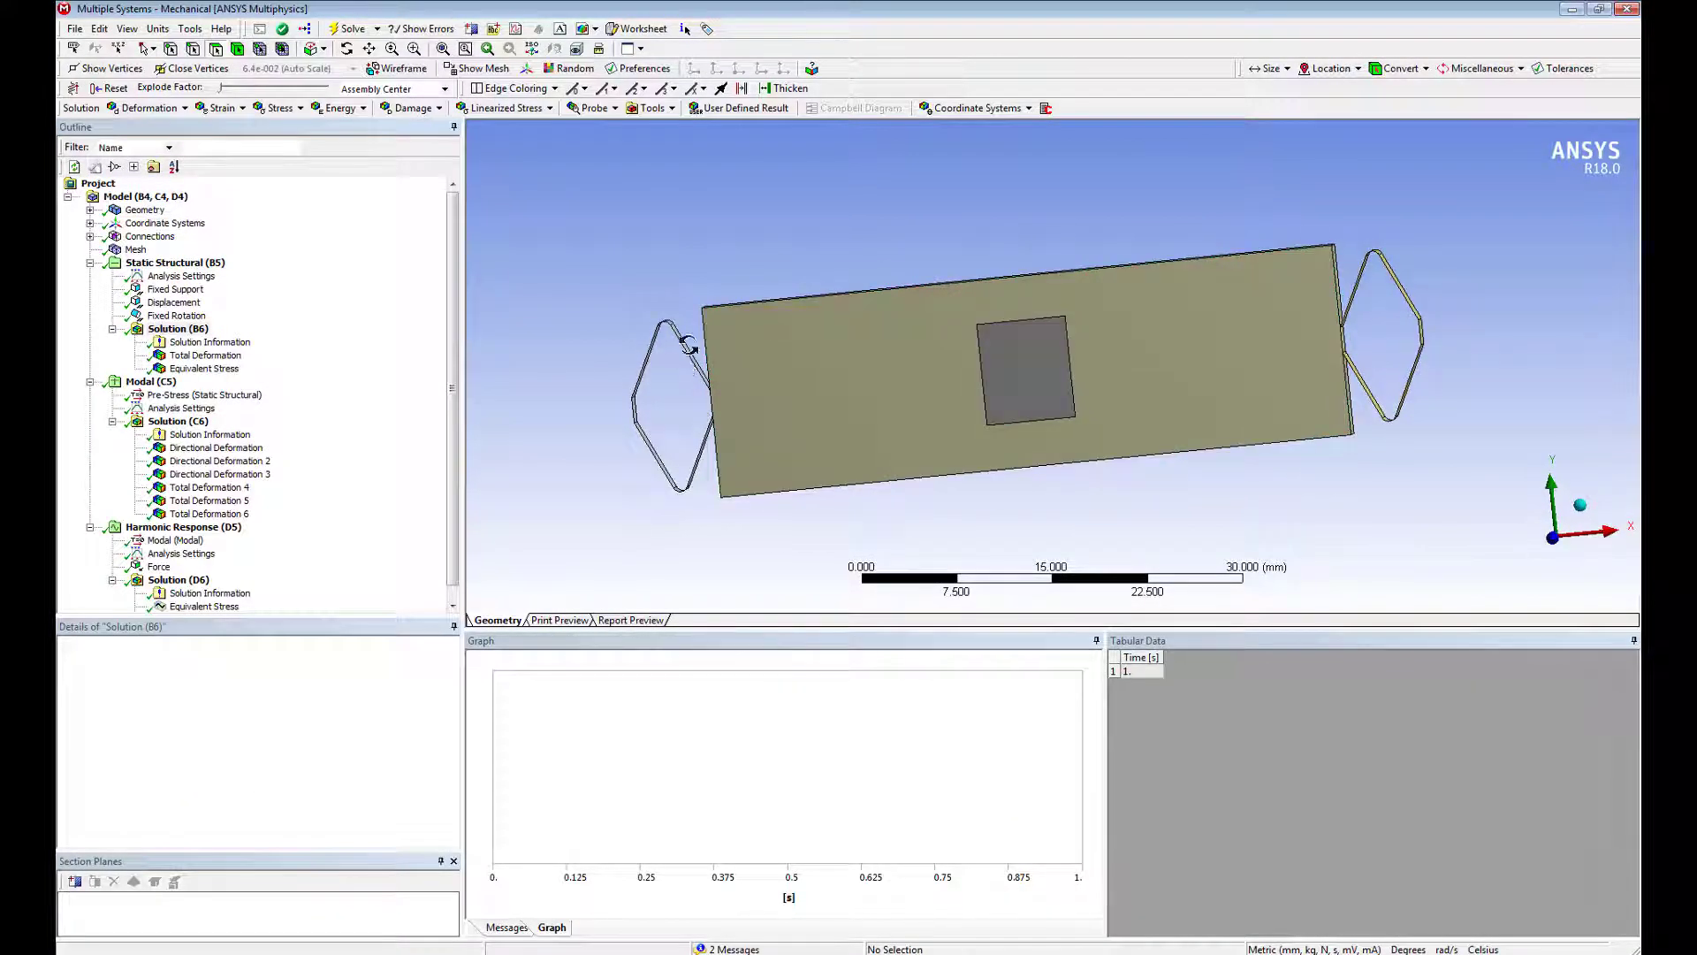
pyautogui.moveTo(689, 345)
pyautogui.mouseDown()
pyautogui.moveTo(667, 352)
pyautogui.moveTo(684, 389)
pyautogui.moveTo(687, 345)
pyautogui.moveTo(667, 367)
pyautogui.moveTo(670, 405)
pyautogui.mouseUp()
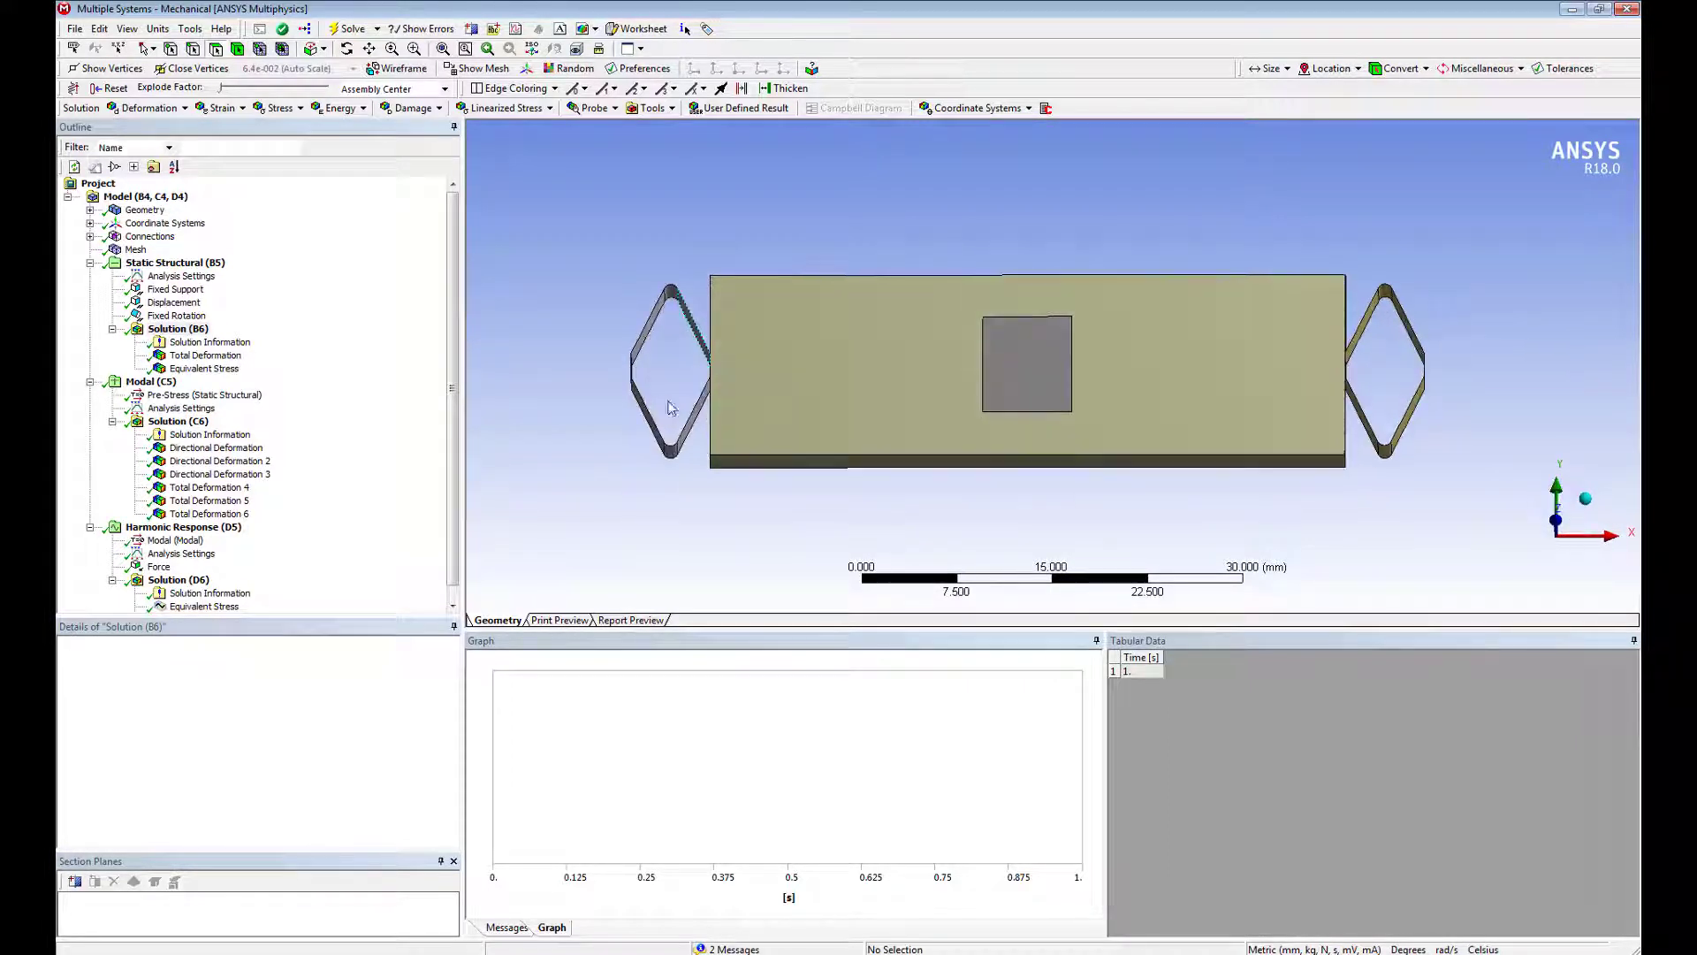
pyautogui.click(204, 354)
pyautogui.click(533, 661)
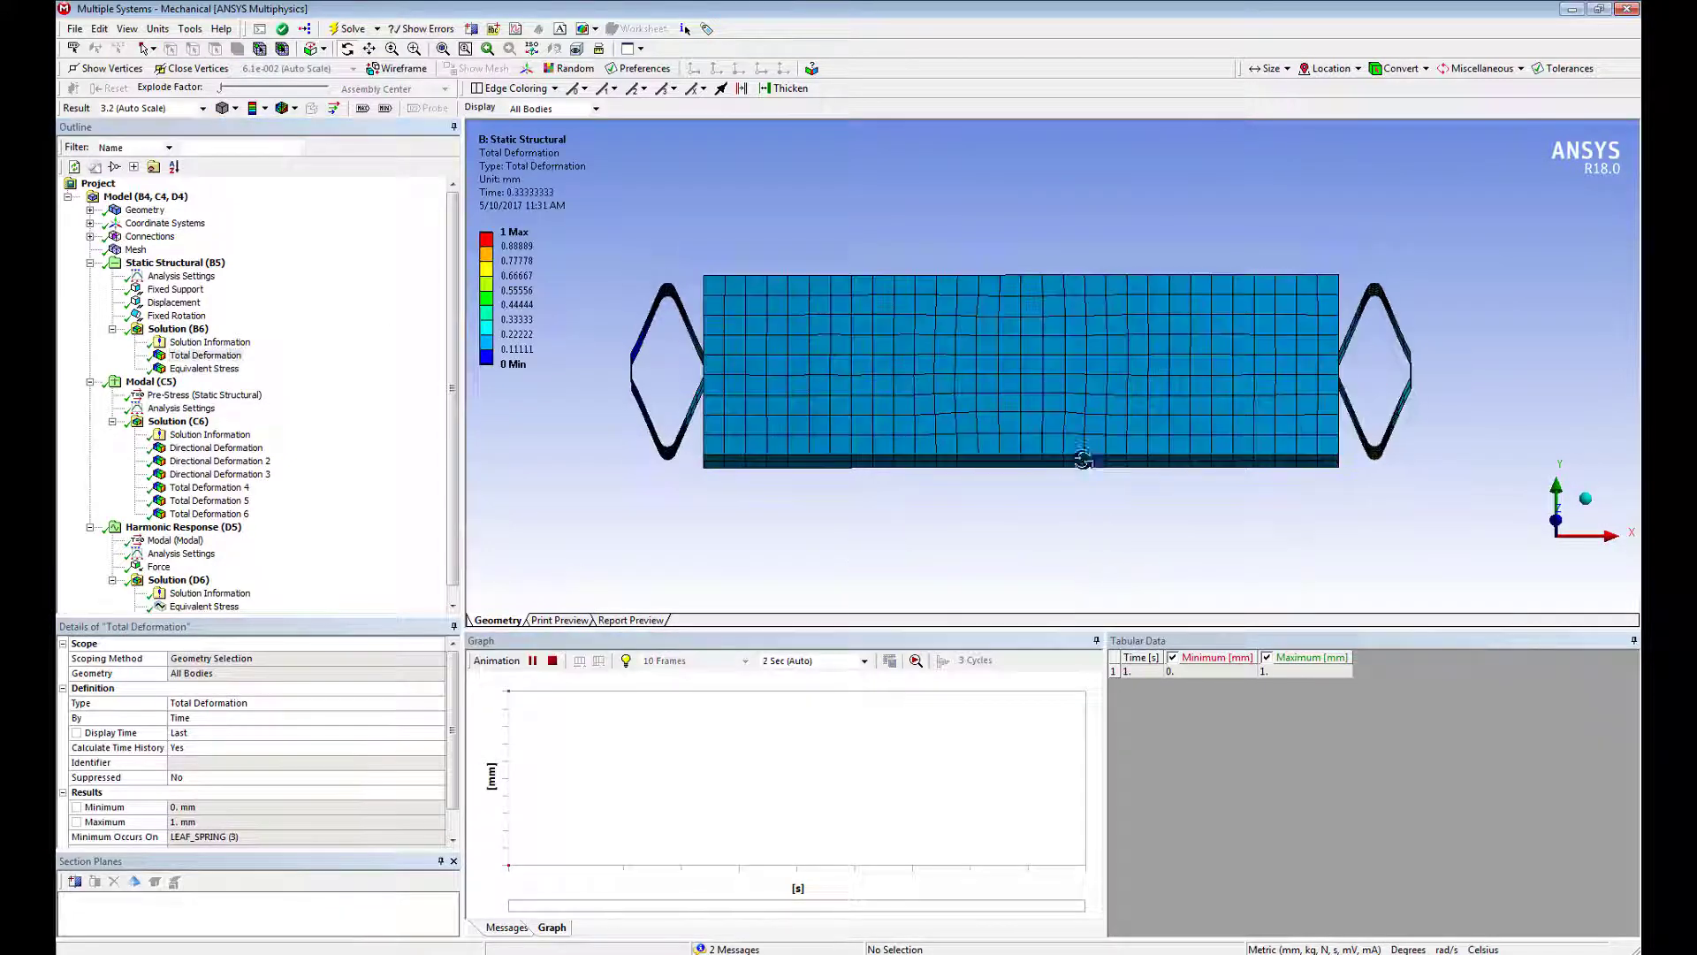
pyautogui.moveTo(1079, 462); pyautogui.dragTo(1054, 411)
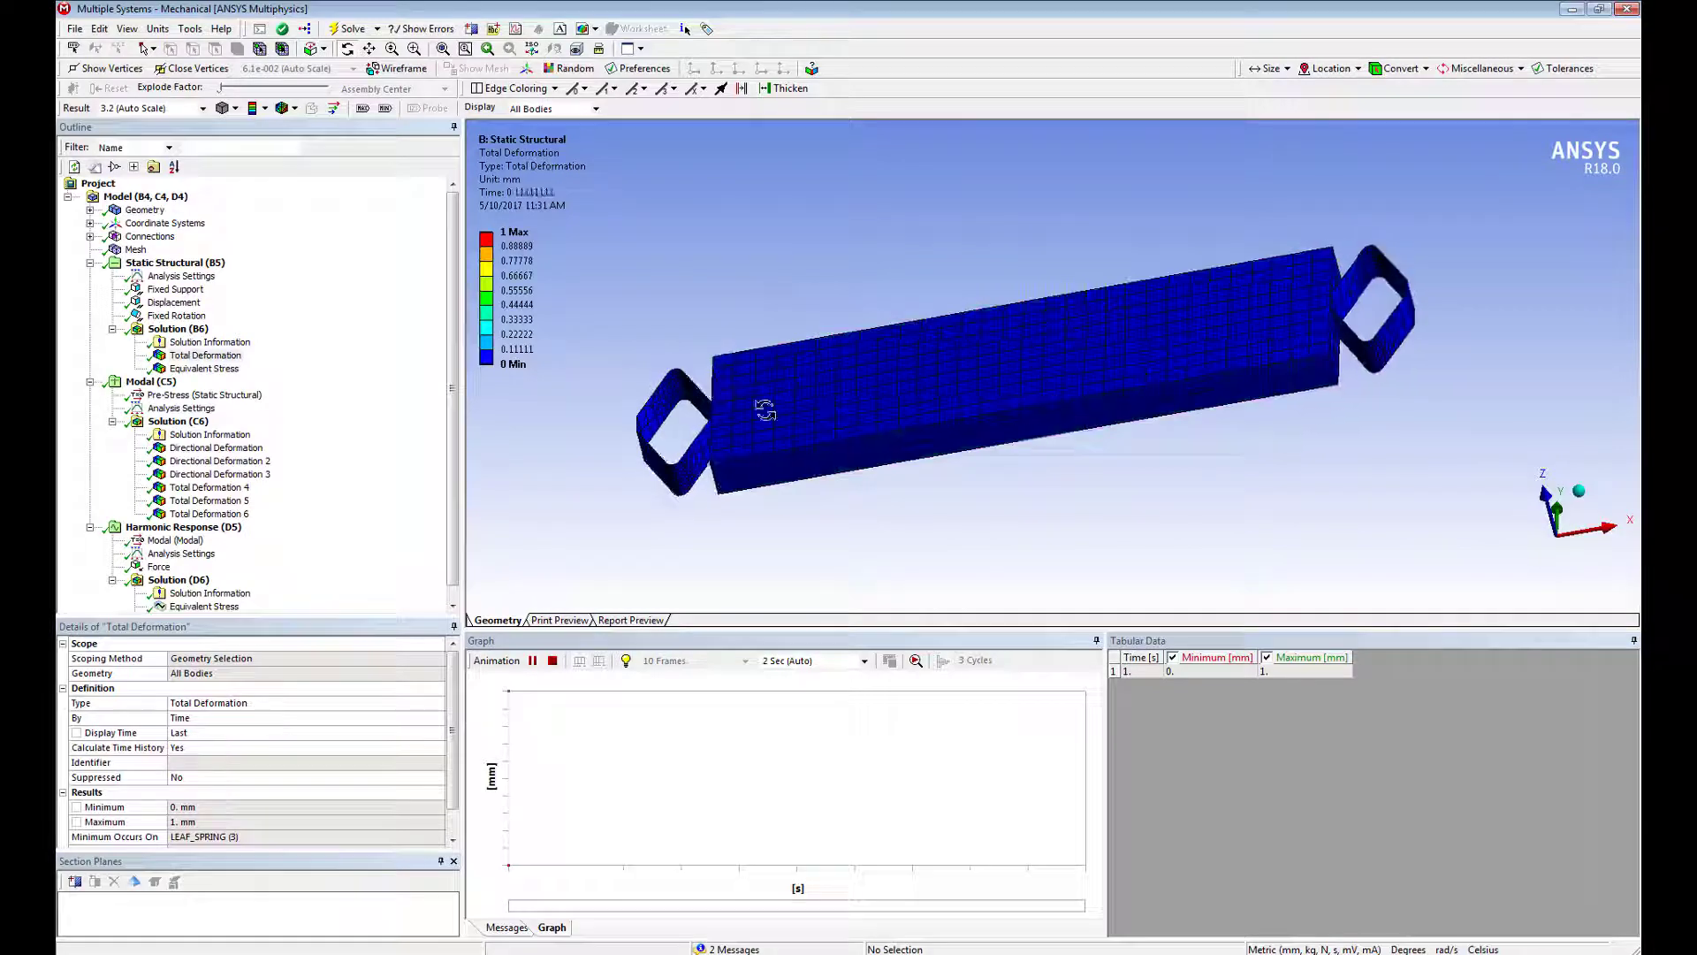
# Animate the modal results Directional Deformation, Directional Deformation 2 and Directional Deformation 3 to compare the first three mode shapes.
pyautogui.click(213, 448)
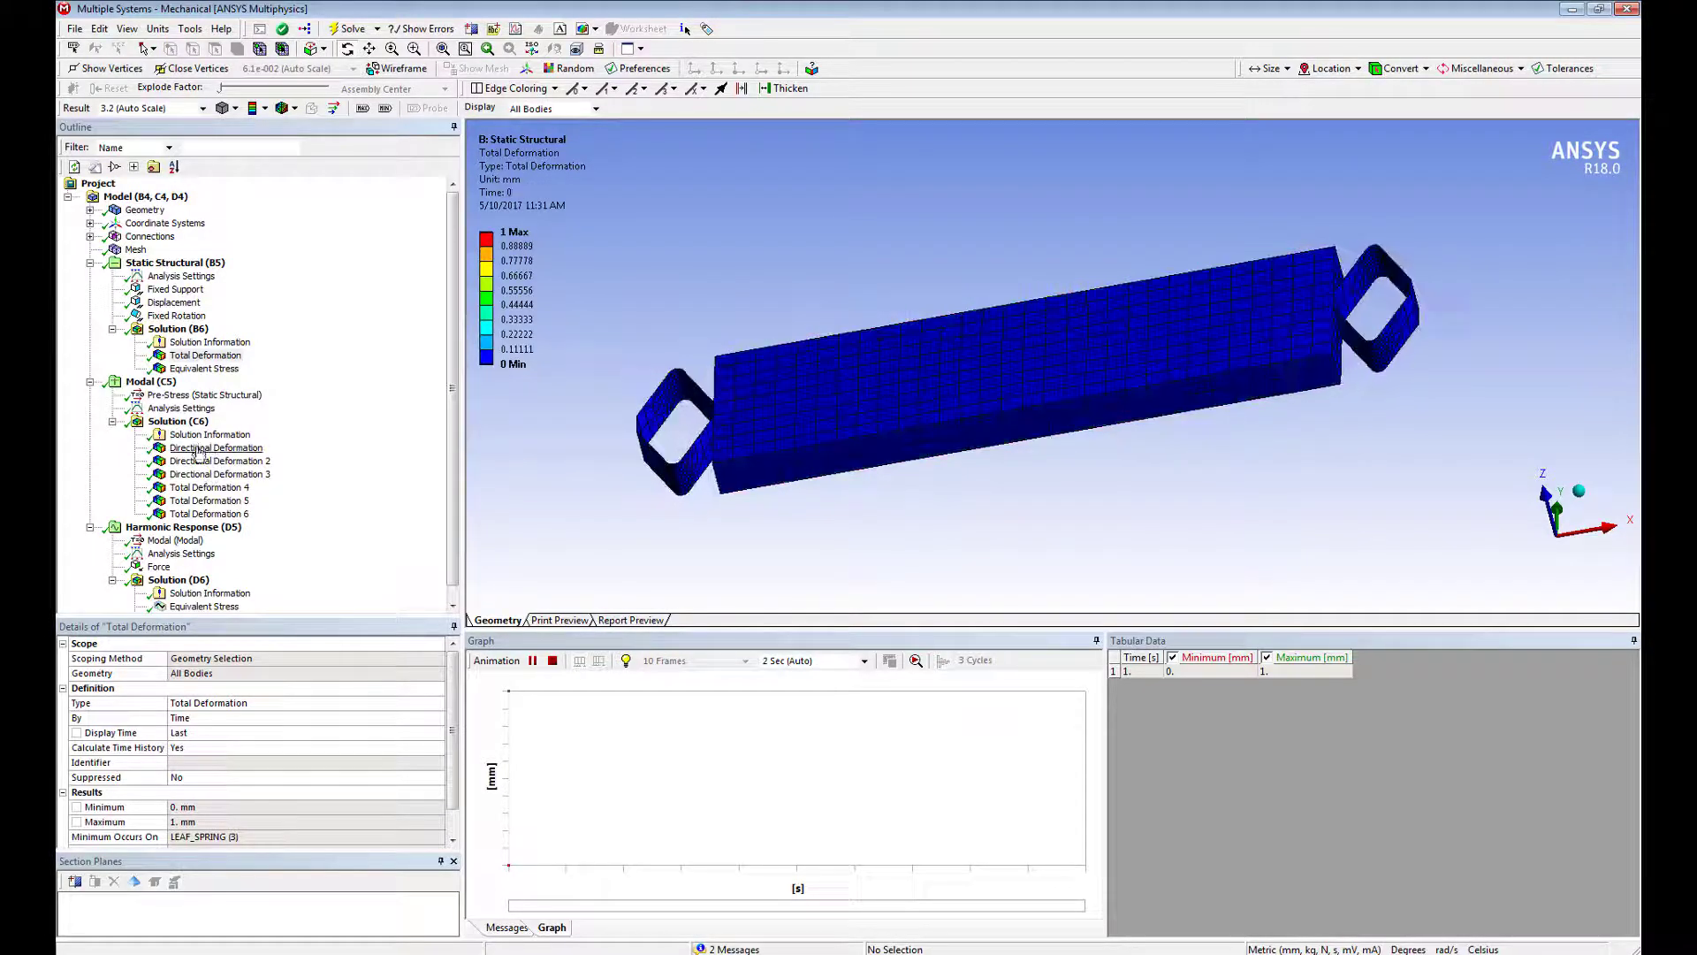
pyautogui.click(531, 661)
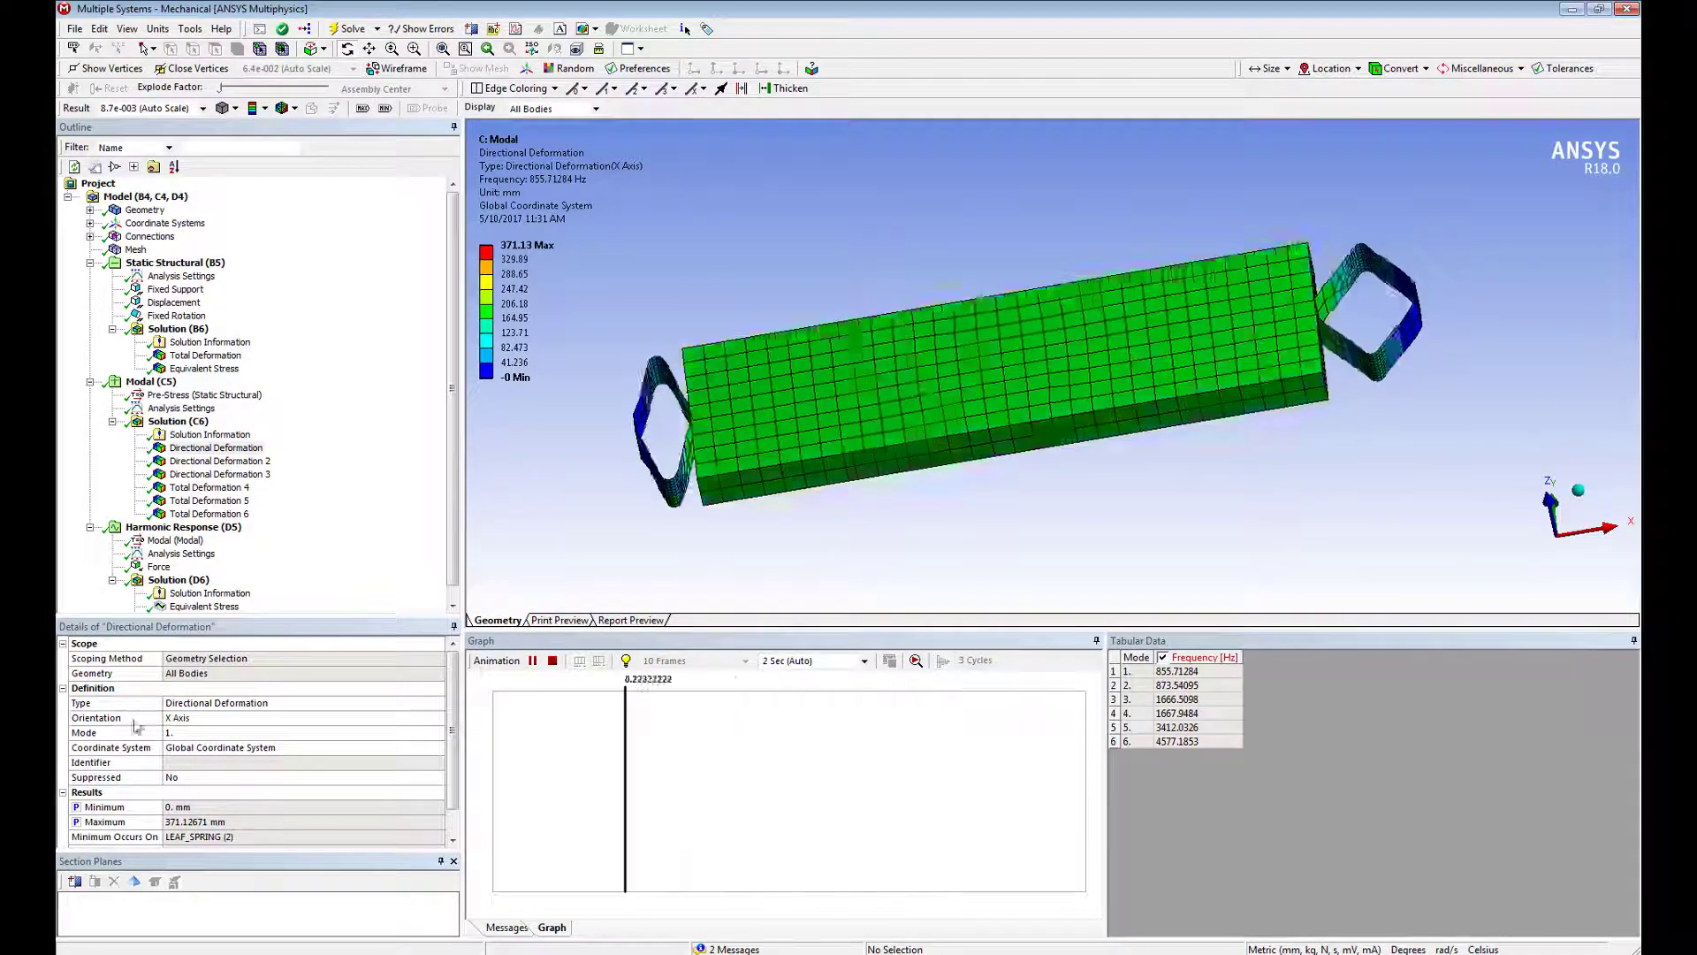
pyautogui.click(220, 461)
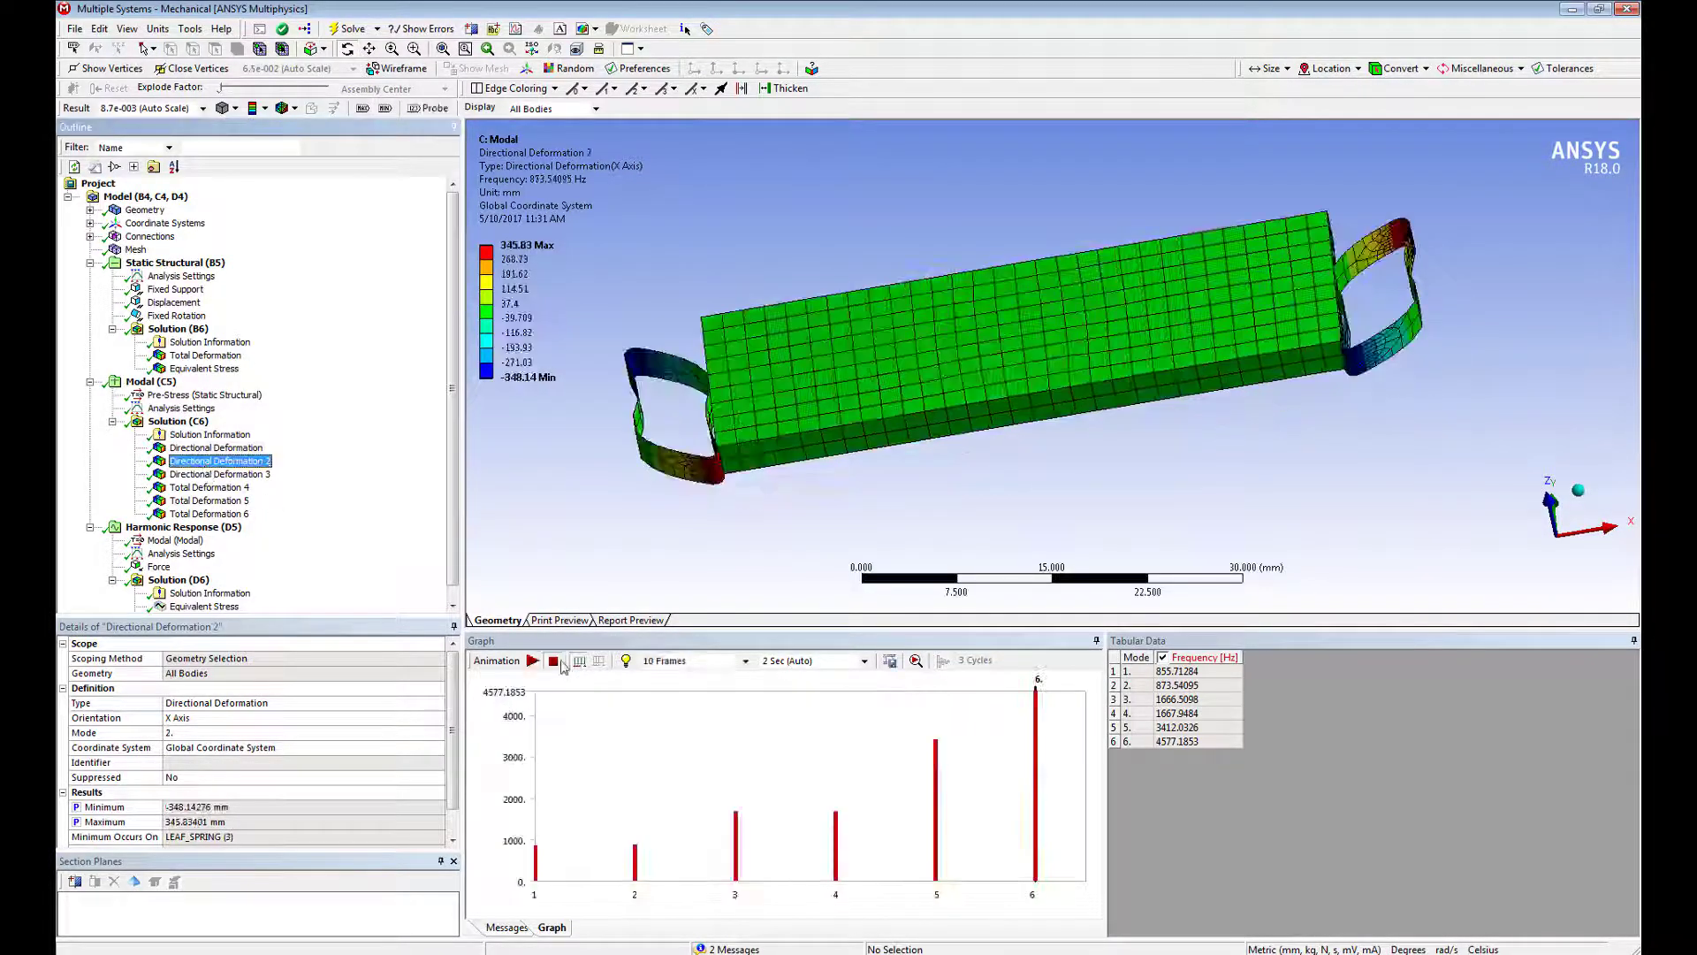
pyautogui.click(531, 661)
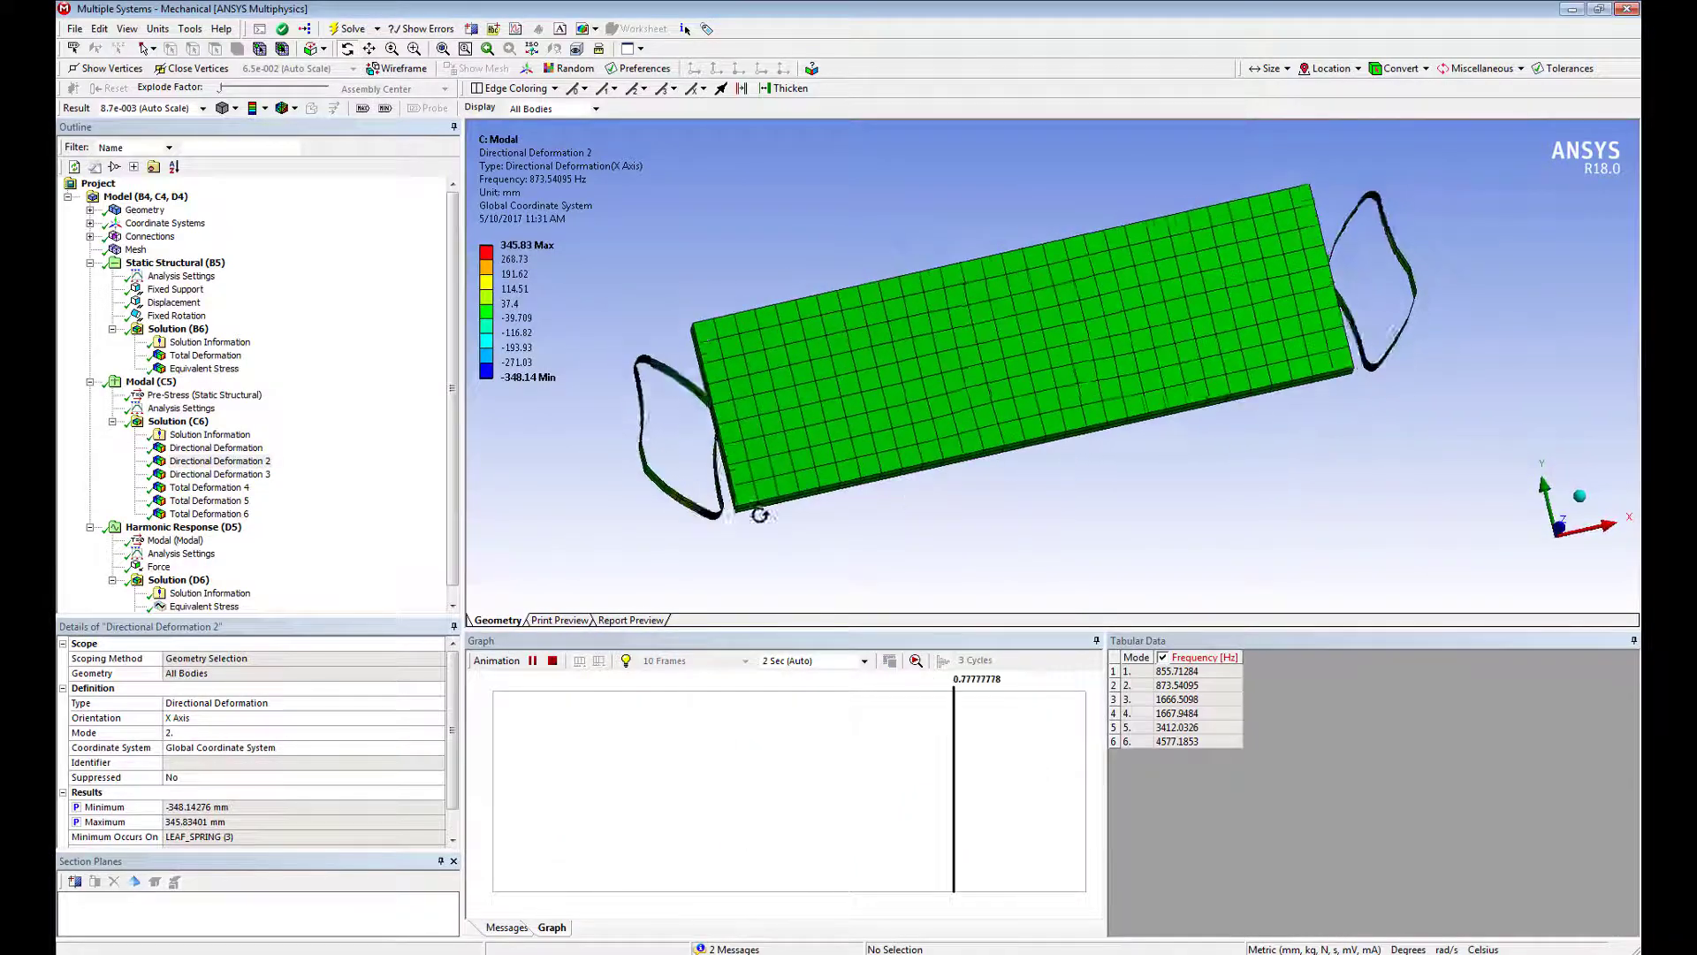
pyautogui.click(220, 474)
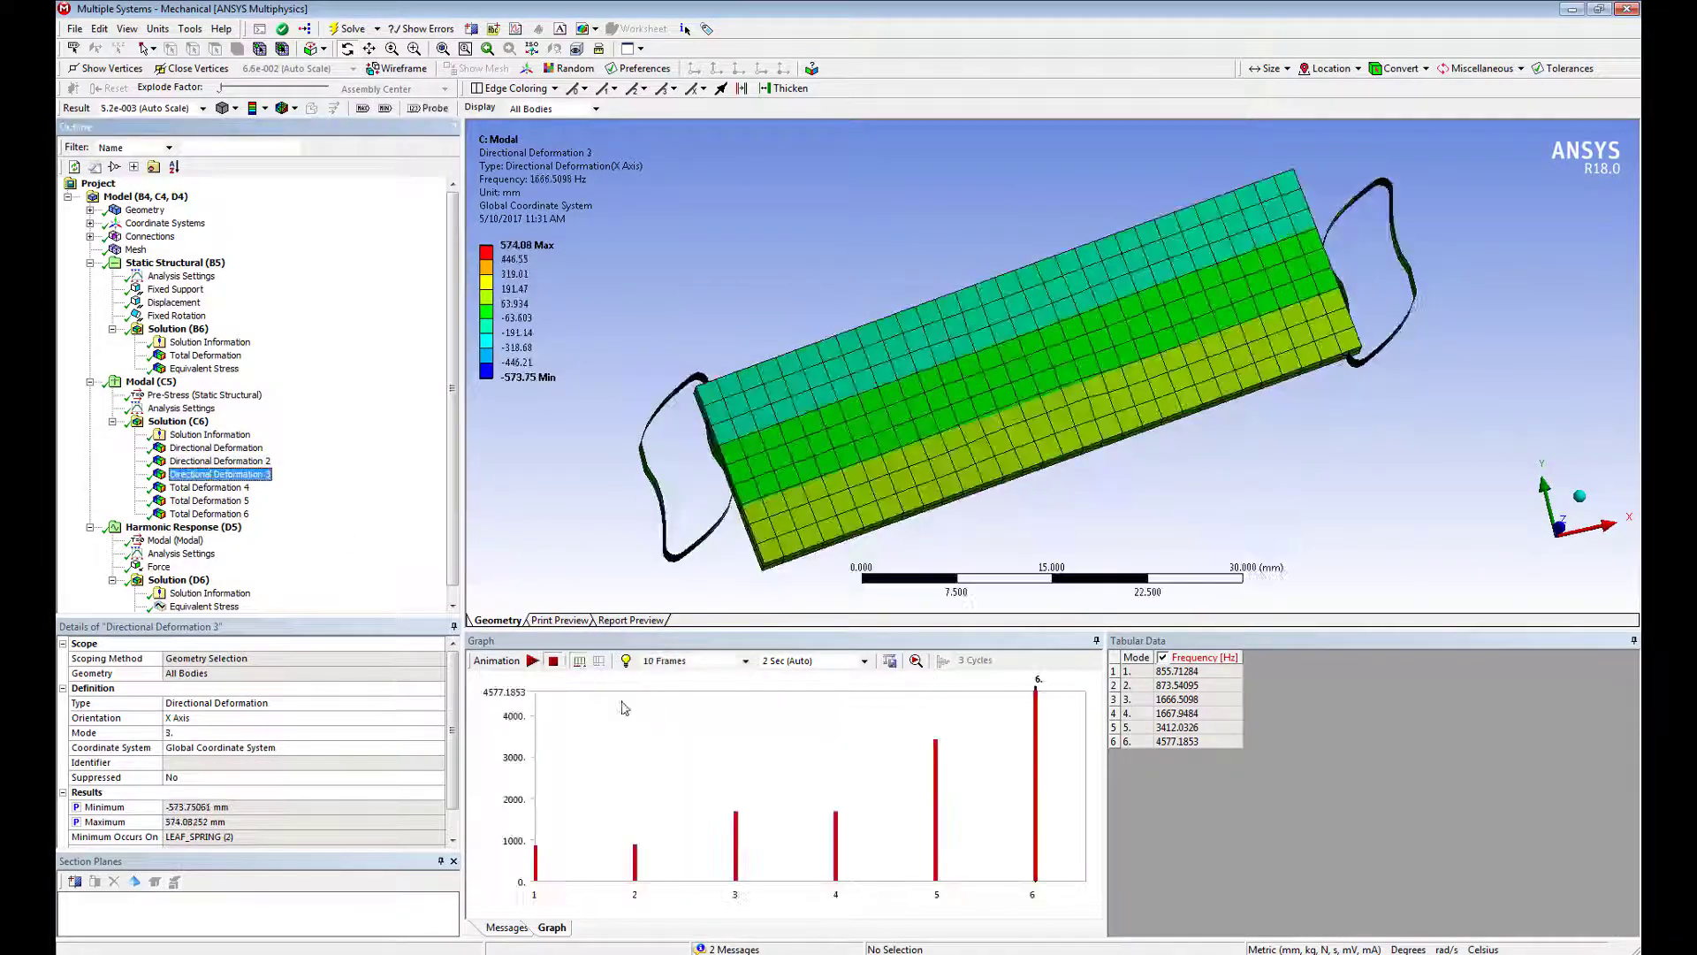
pyautogui.click(531, 661)
pyautogui.moveTo(1149, 221); pyautogui.dragTo(1102, 273)
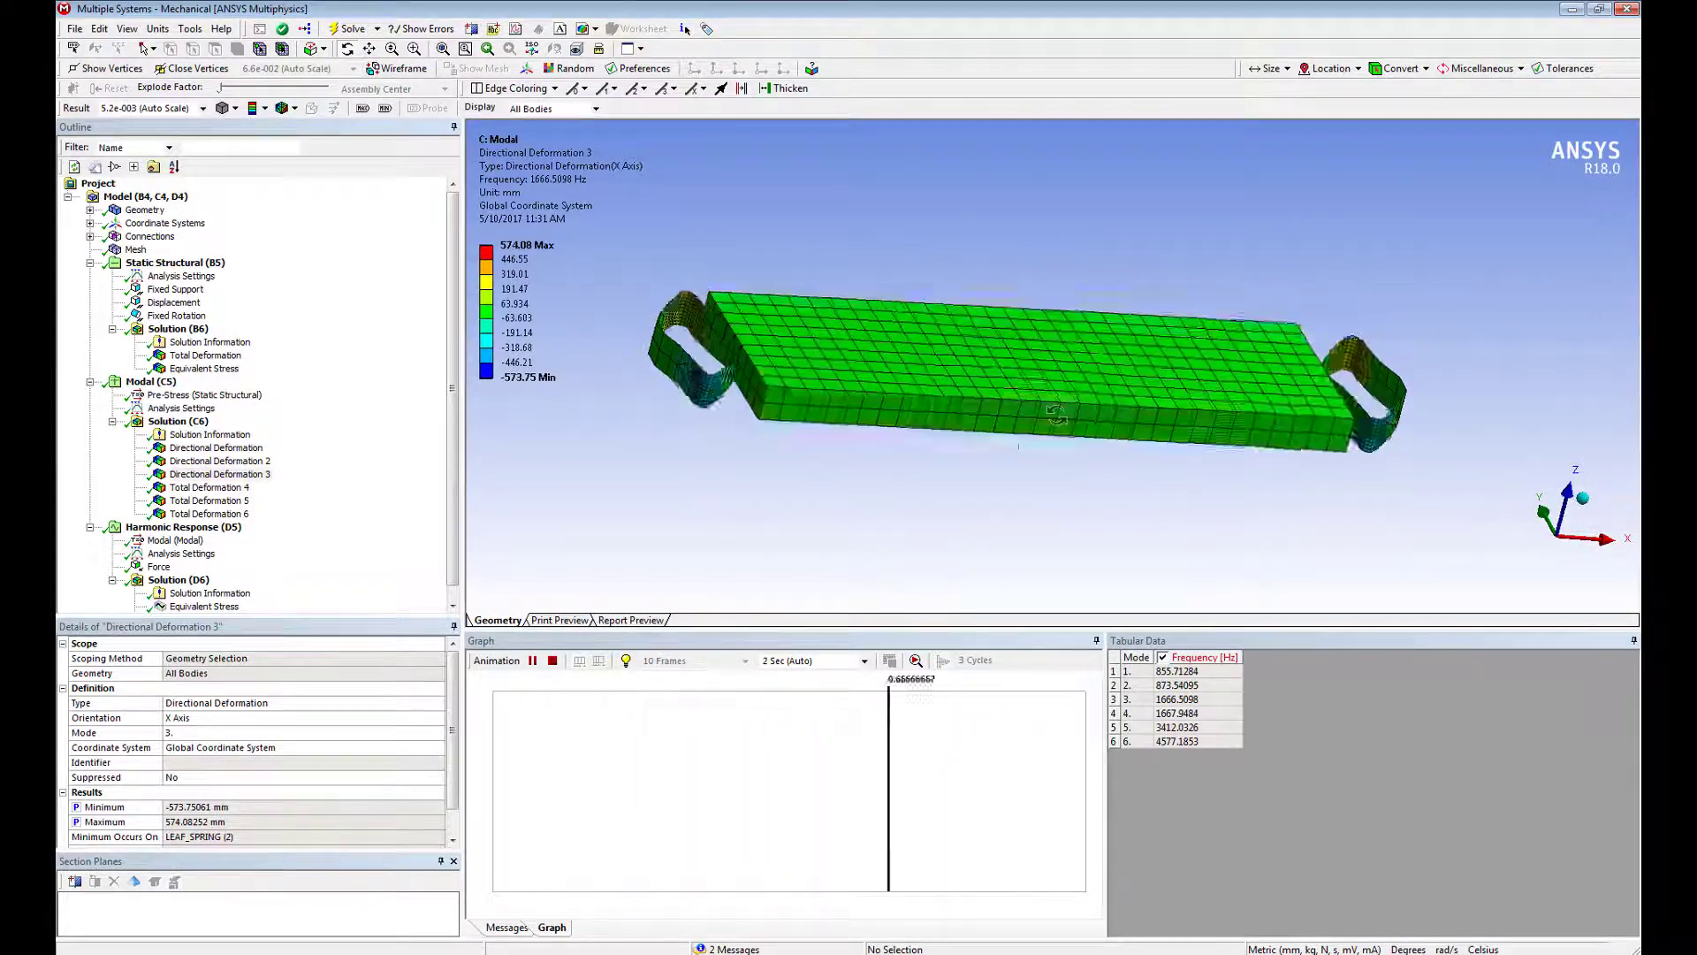
pyautogui.moveTo(1056, 415); pyautogui.dragTo(795, 477)
# Show the harmonic Frequency Response result and probe the frequency at its amplitude peak in the graph.
pyautogui.scroll(-1, 447, 521)
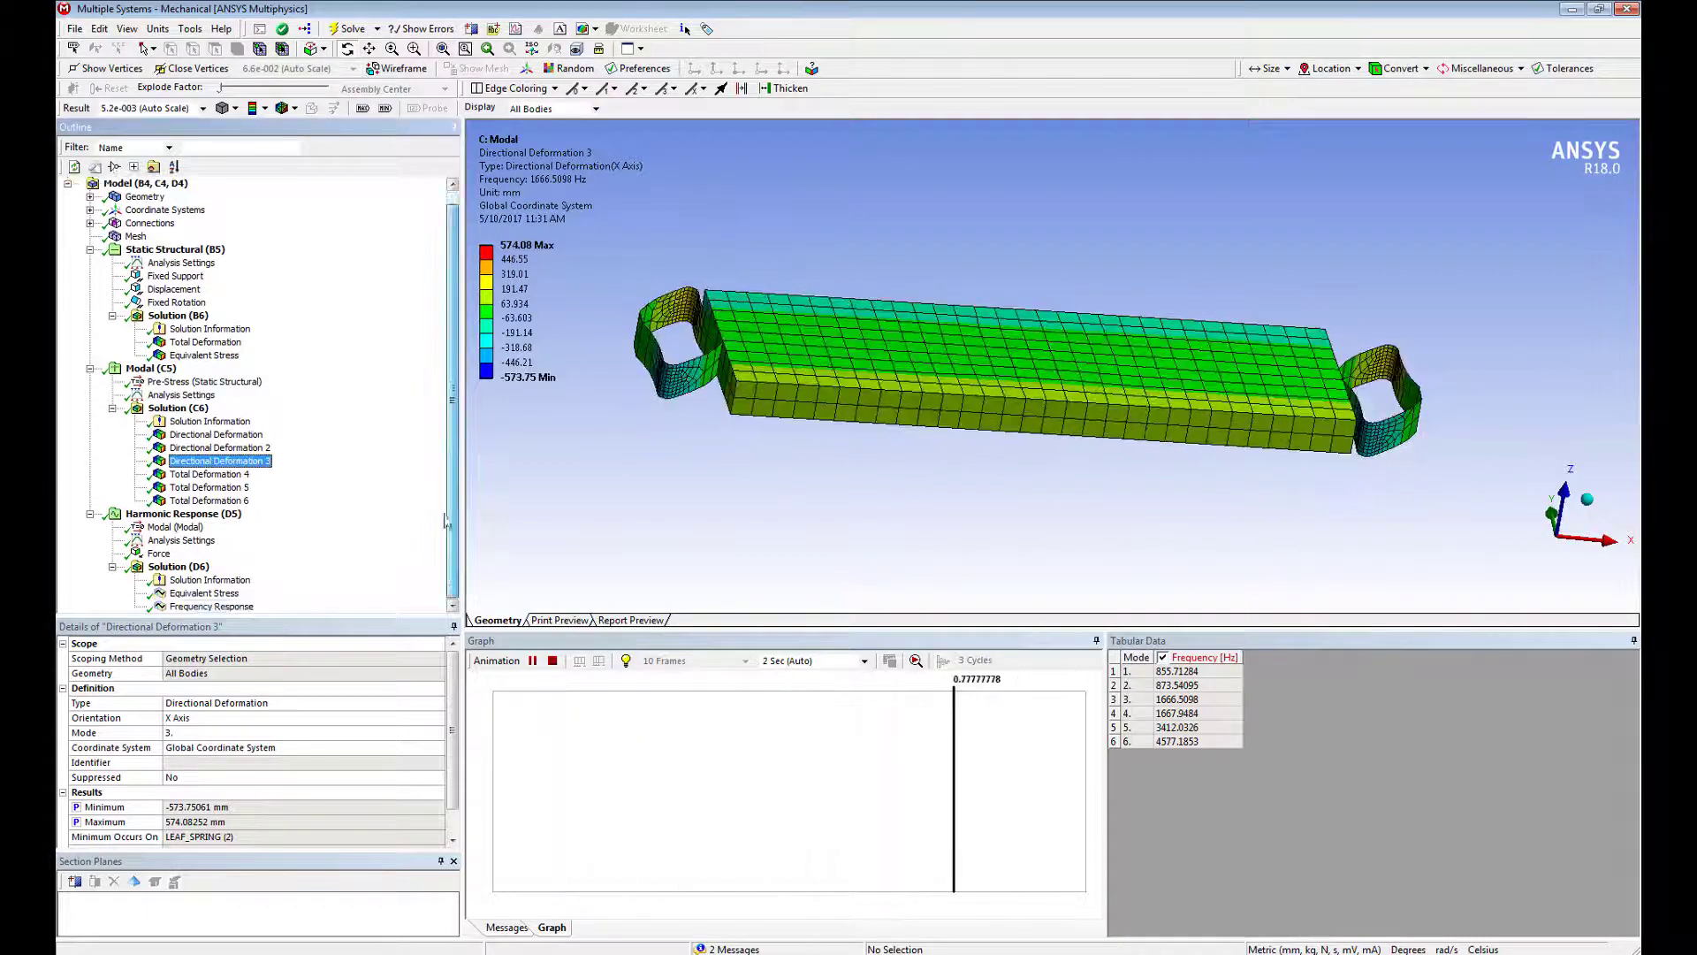
pyautogui.click(212, 607)
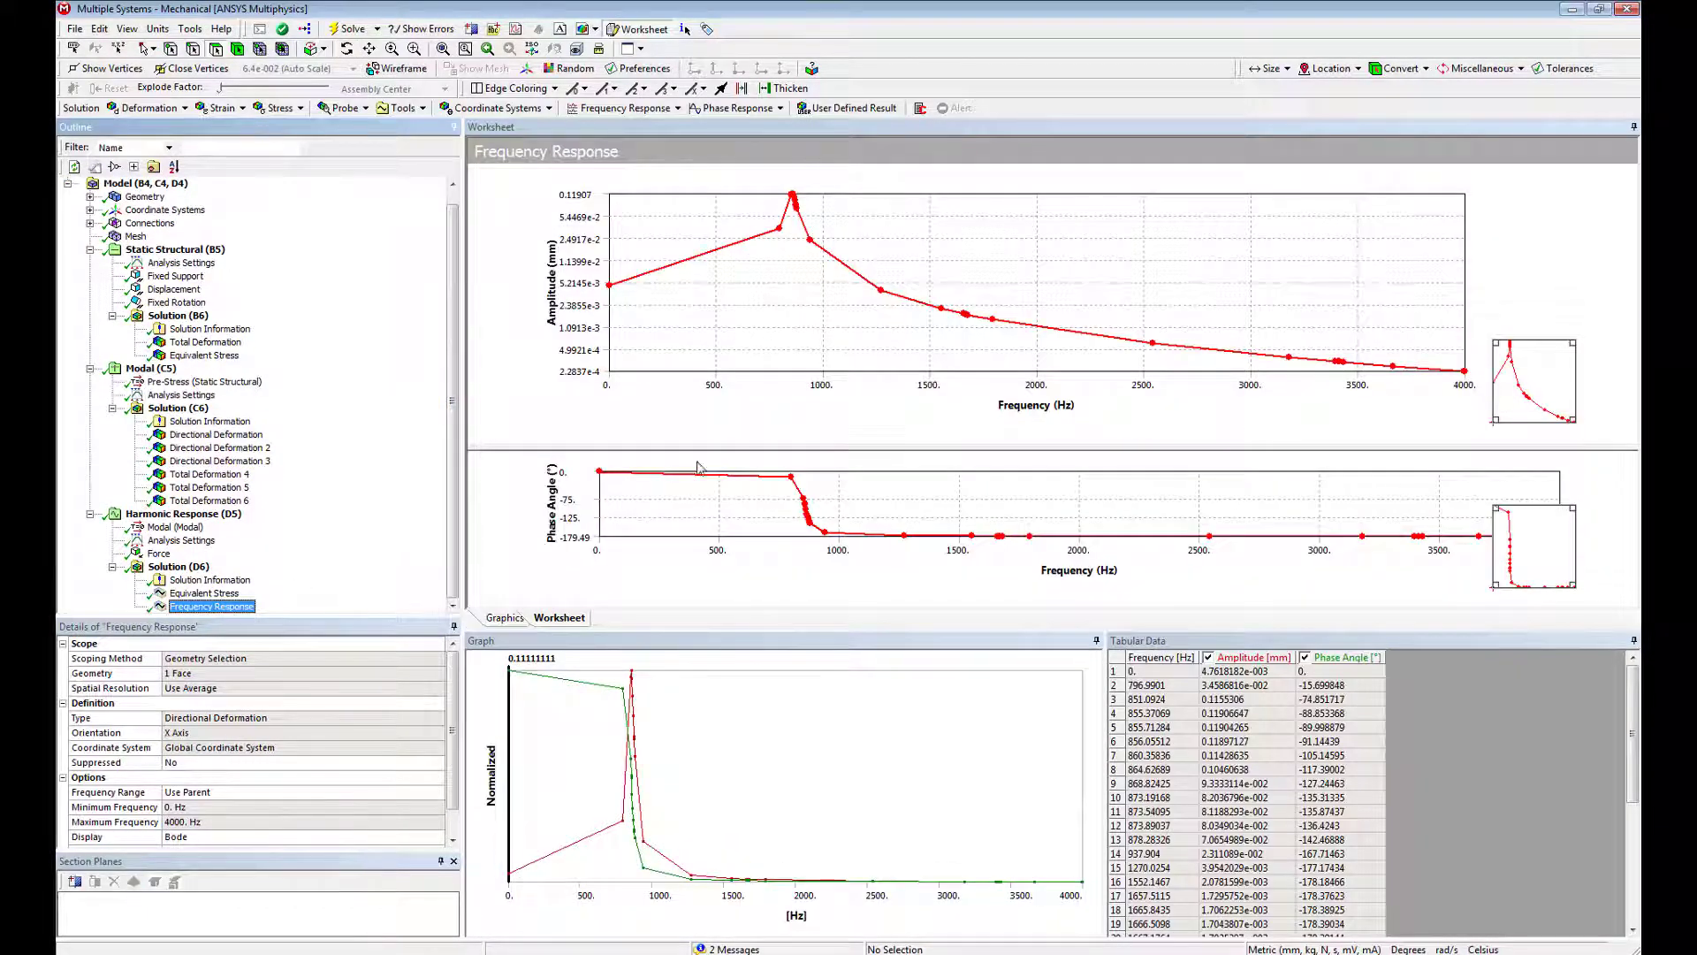
pyautogui.click(635, 711)
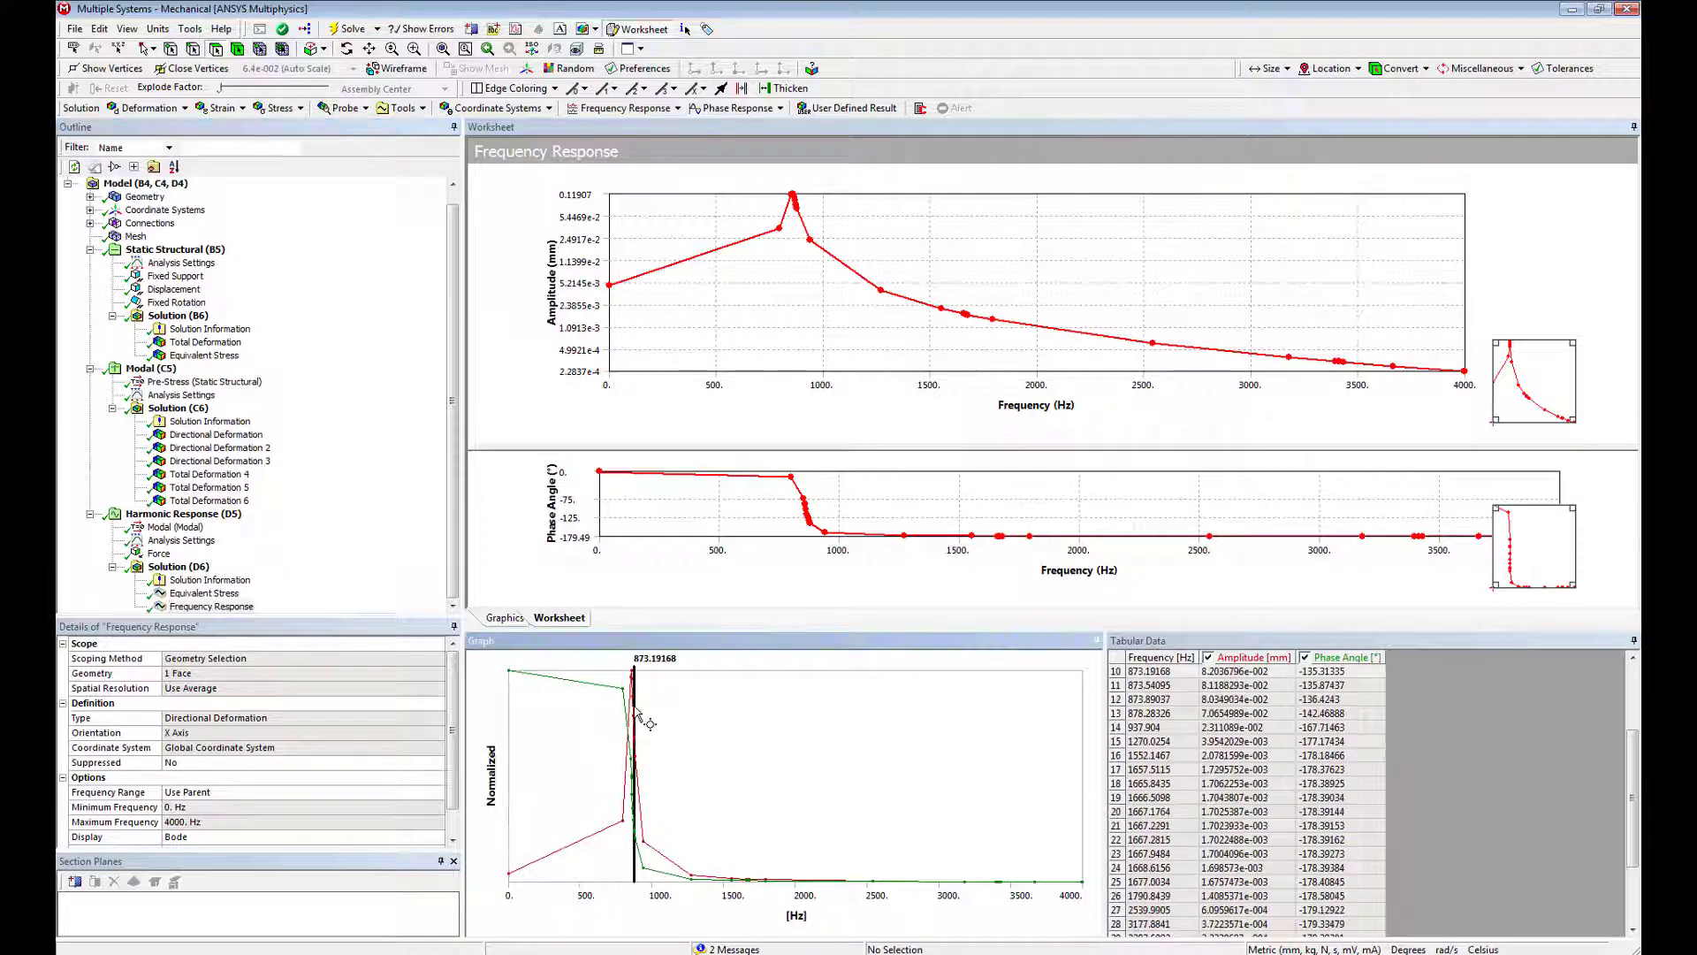
pyautogui.click(632, 711)
pyautogui.click(631, 712)
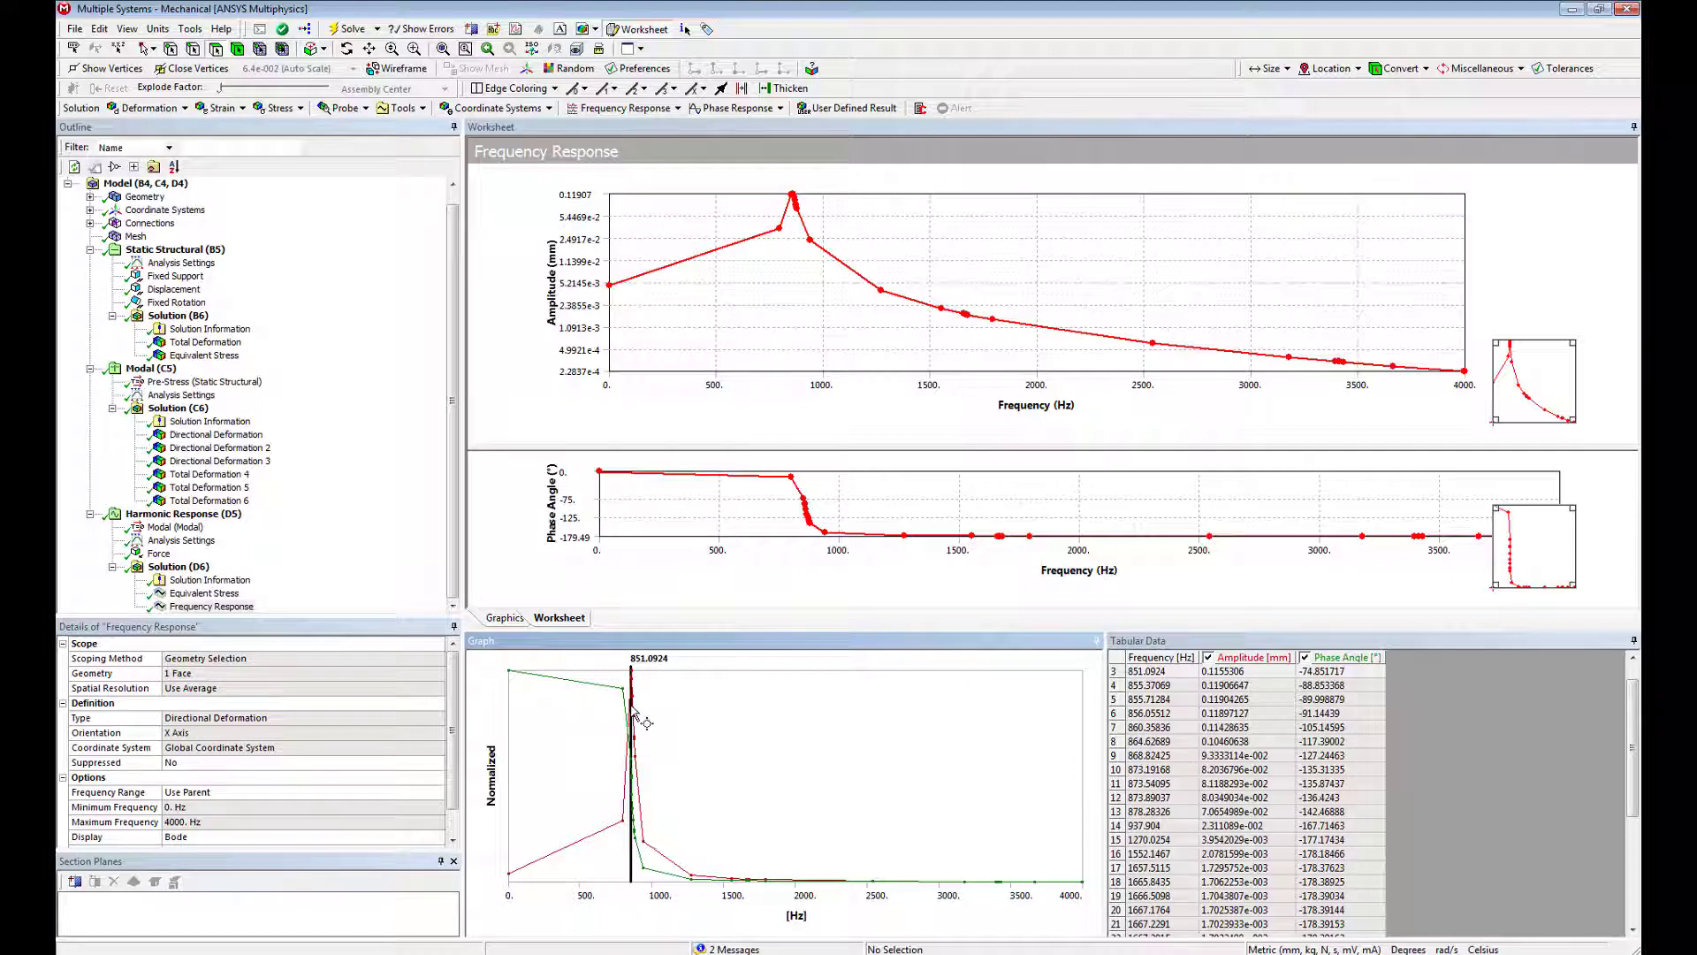
# Show the harmonic Equivalent Stress result and examine the stress distribution on both leaf springs.
pyautogui.click(204, 592)
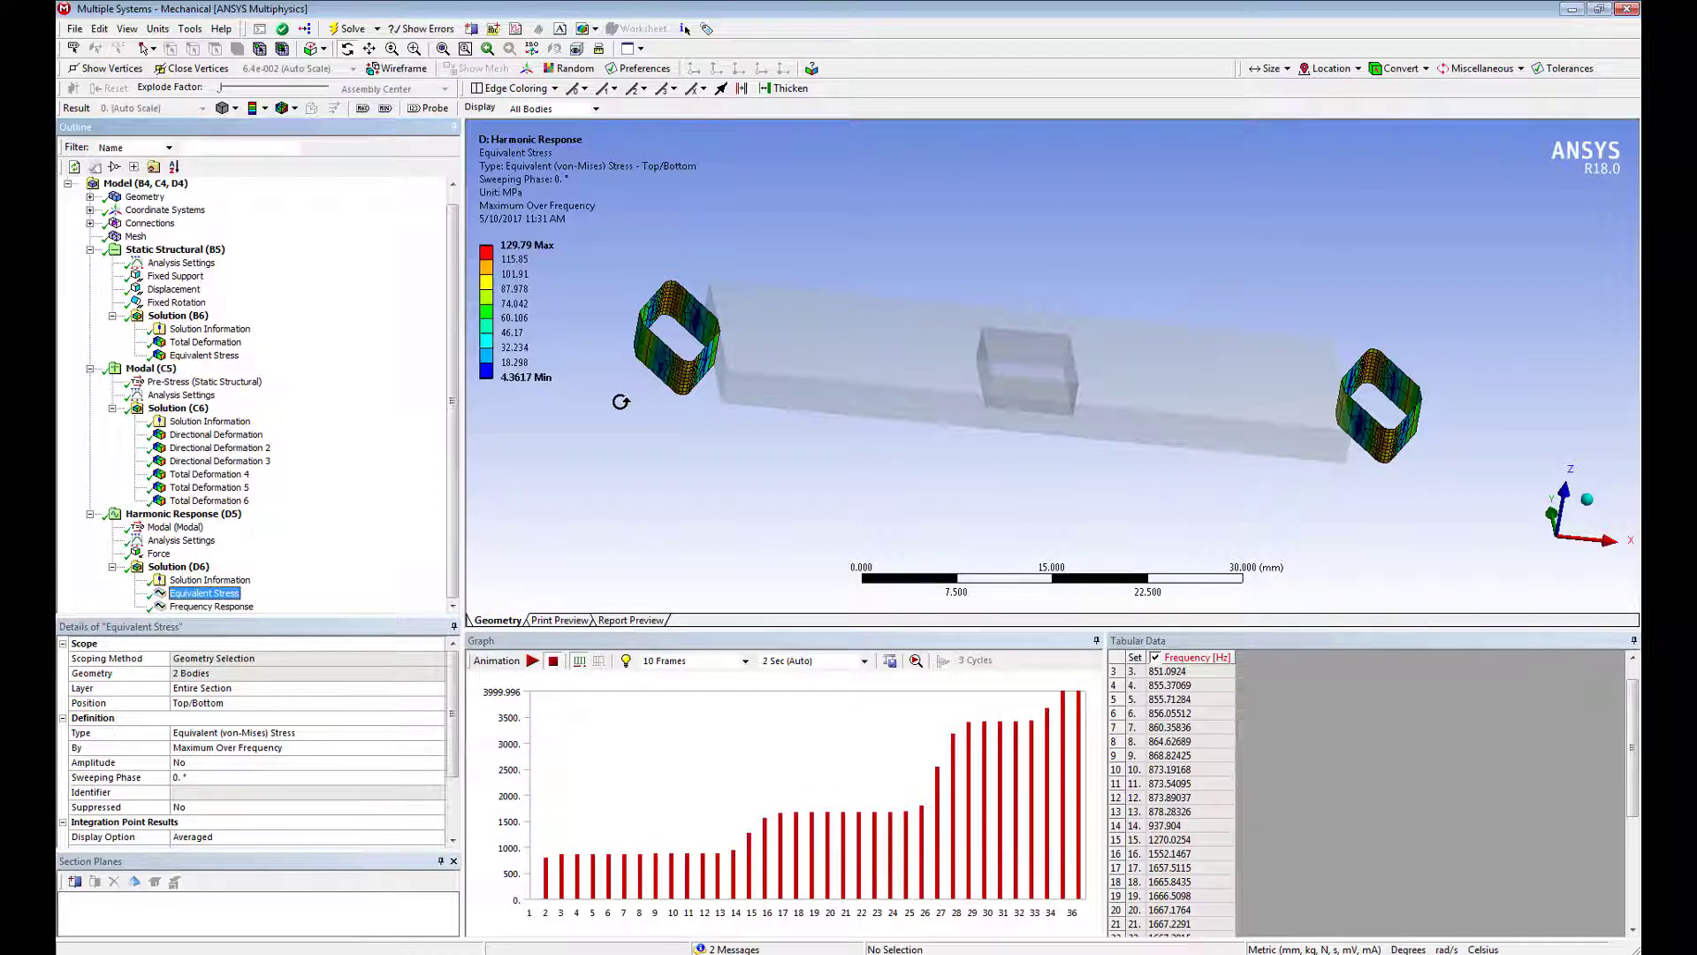
pyautogui.moveTo(782, 415)
pyautogui.mouseDown()
pyautogui.moveTo(807, 421)
pyautogui.moveTo(788, 447)
pyautogui.moveTo(755, 424)
pyautogui.mouseUp()
pyautogui.moveTo(1287, 322); pyautogui.dragTo(1259, 378)
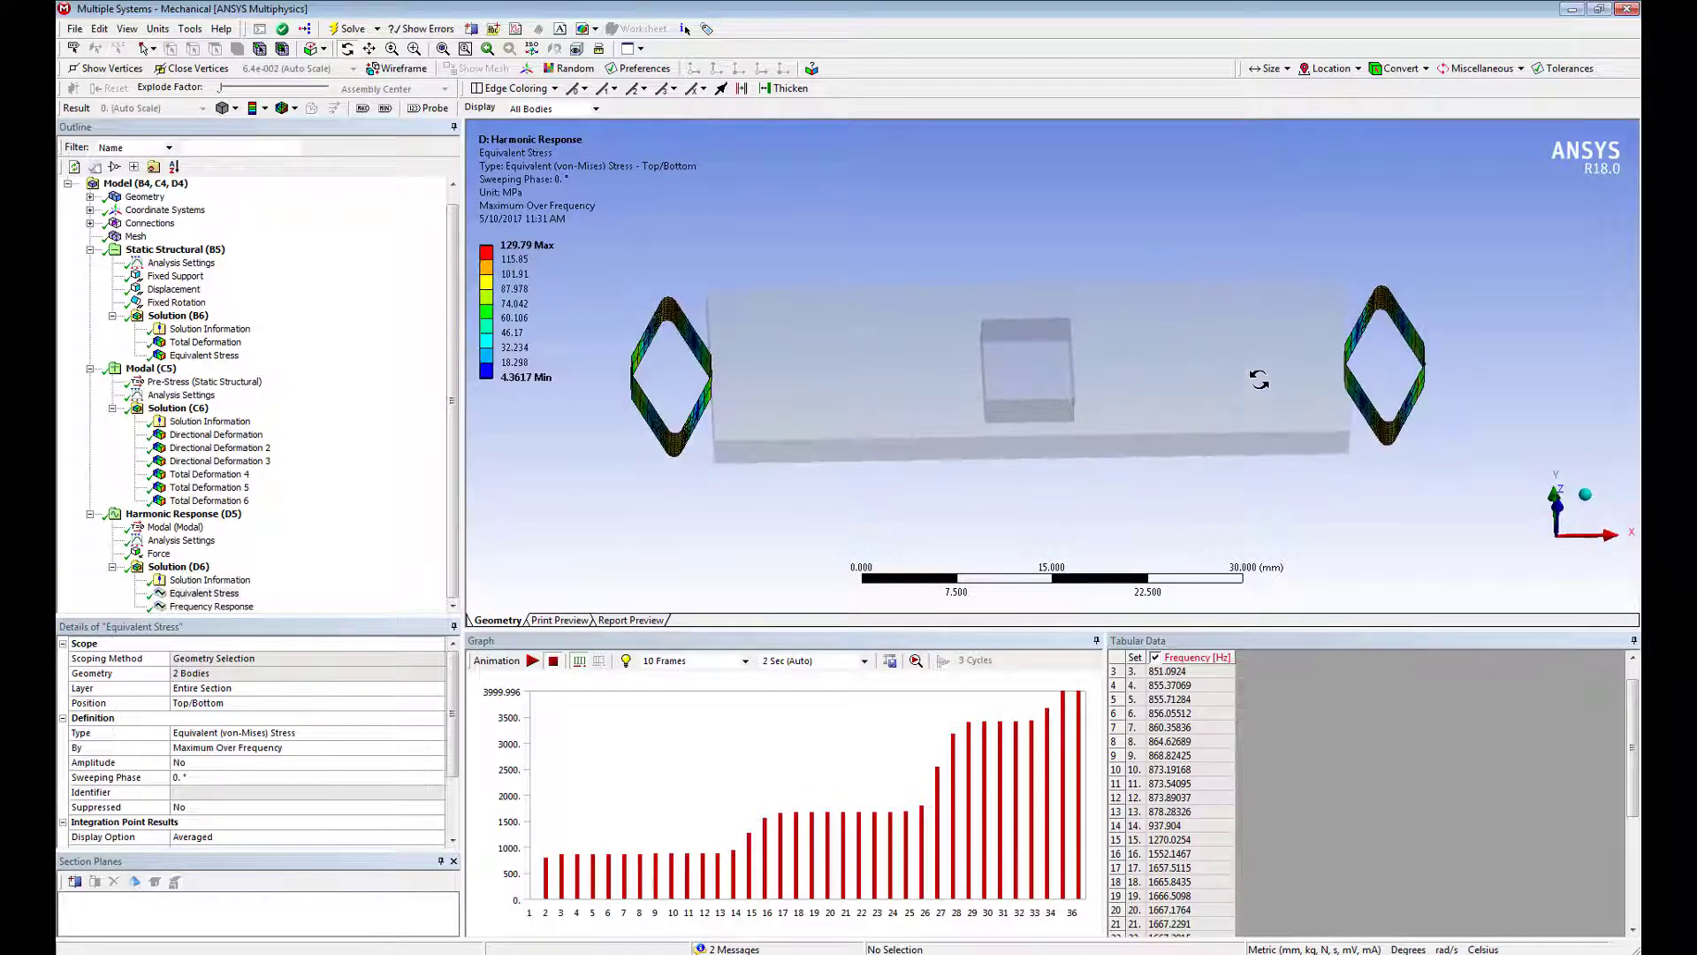